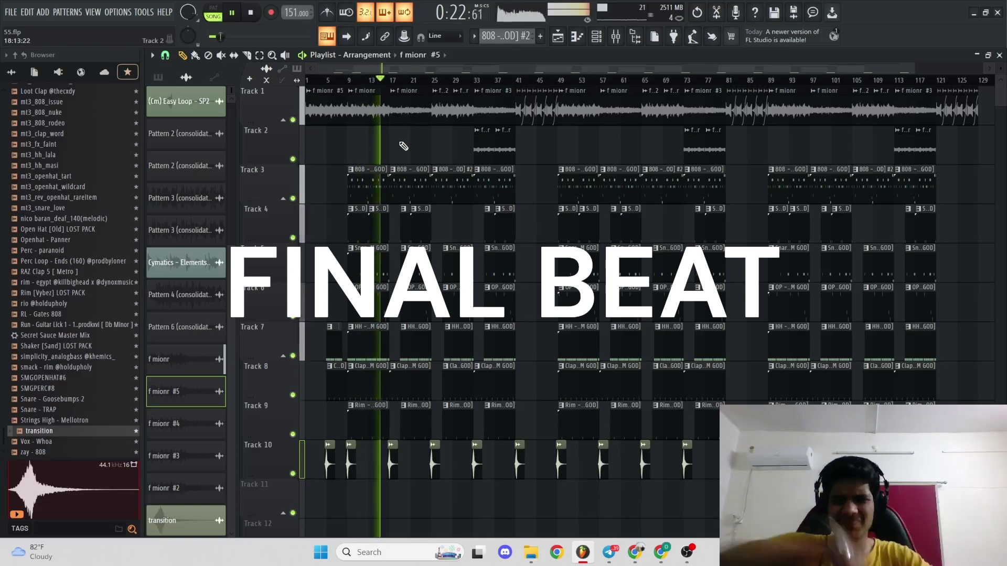
key("XF86AudioRaiseVolume")
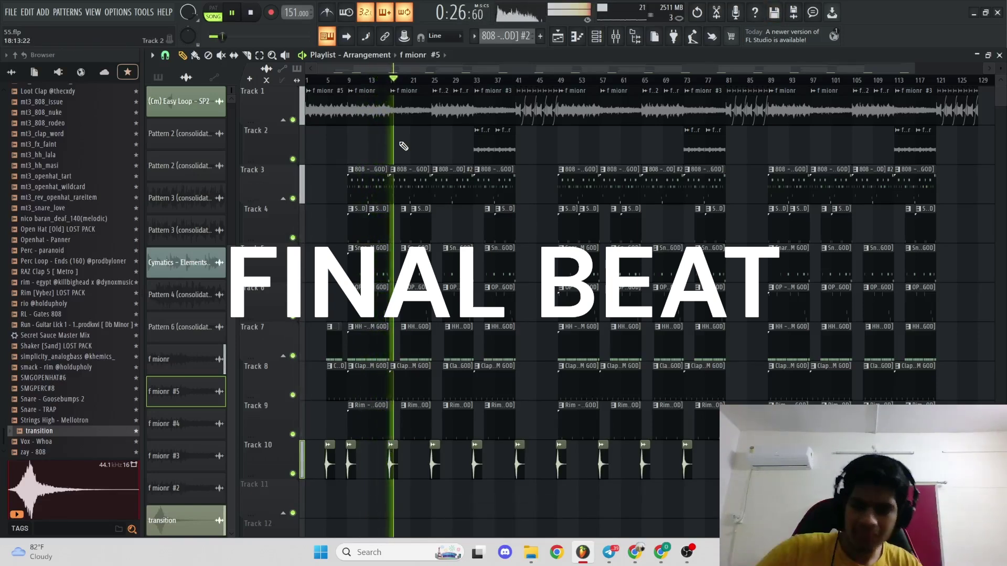
key("XF86AudioLowerVolume")
key("XF86AudioLowerVolume")
key("XF86AudioLowerVolume")
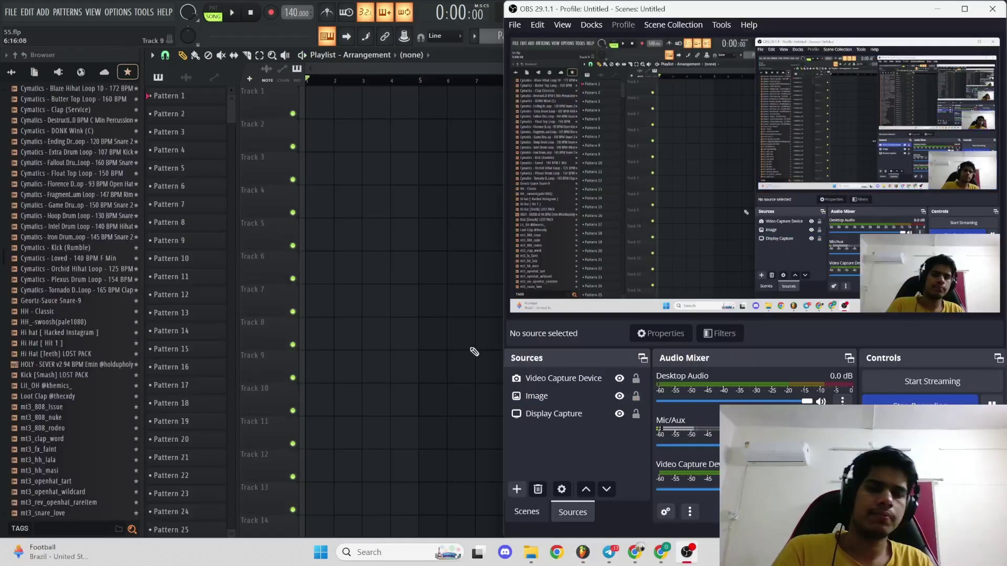
- Switch to FL Studio and open the PG - Genesis Melodies Preview folder of the PG-TrapGenesis(BetaPack) library
left_click(473, 351)
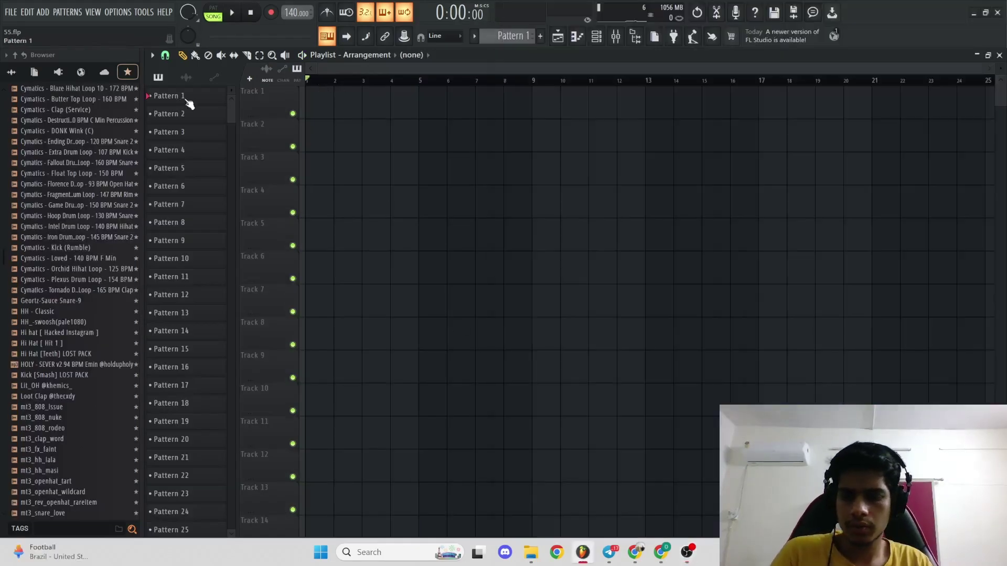
key("F6")
left_click(11, 72)
scroll(45, 279, "up", 14)
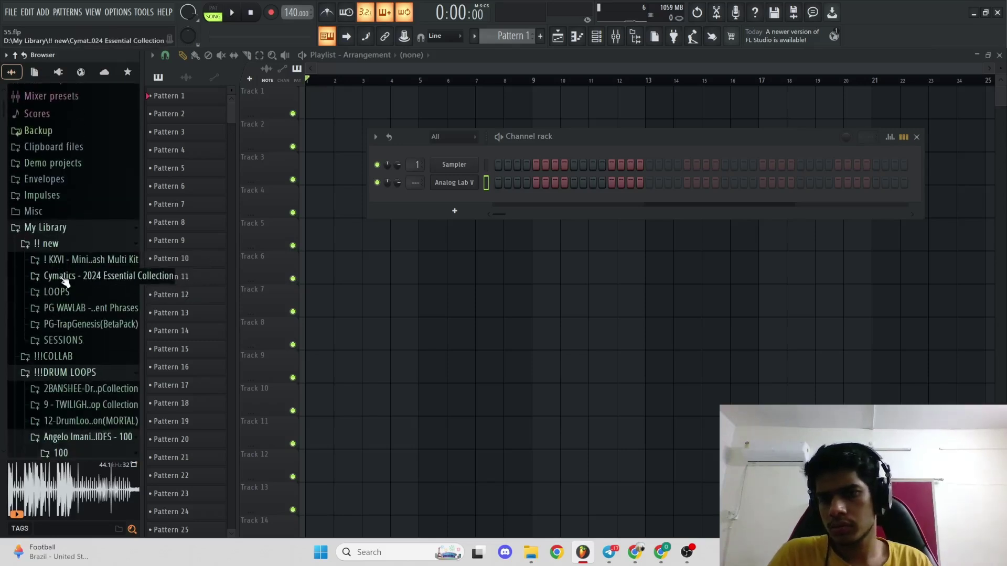
left_click(63, 278)
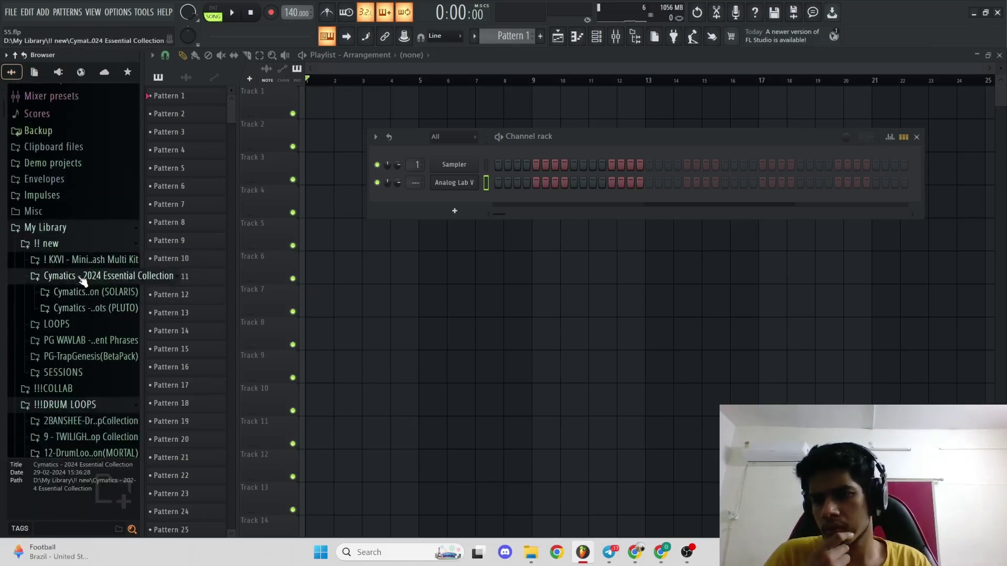
left_click(83, 278)
left_click(81, 309)
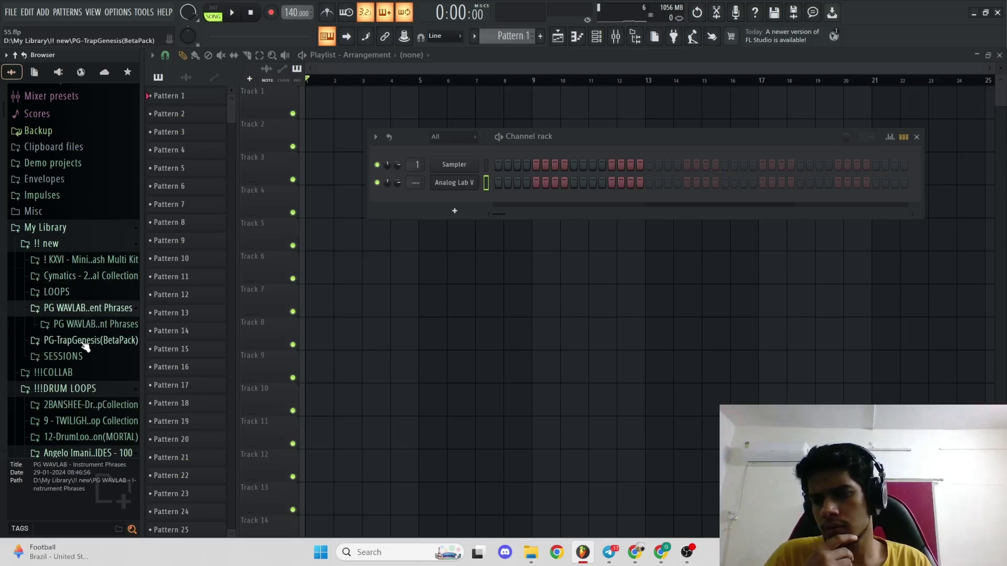
left_click(84, 341)
scroll(96, 314, "down", 4)
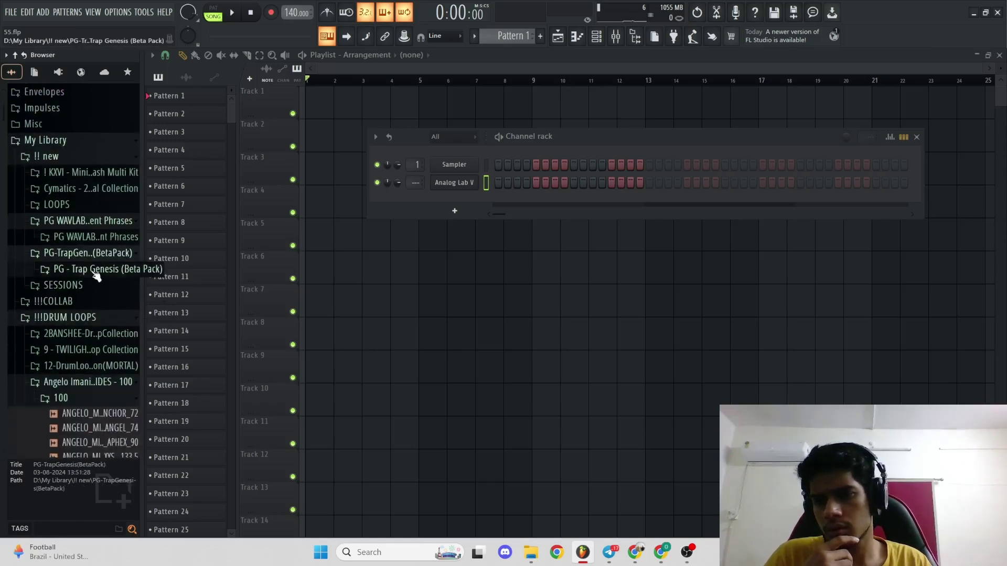
left_click(96, 269)
left_click(101, 301)
left_click(112, 286)
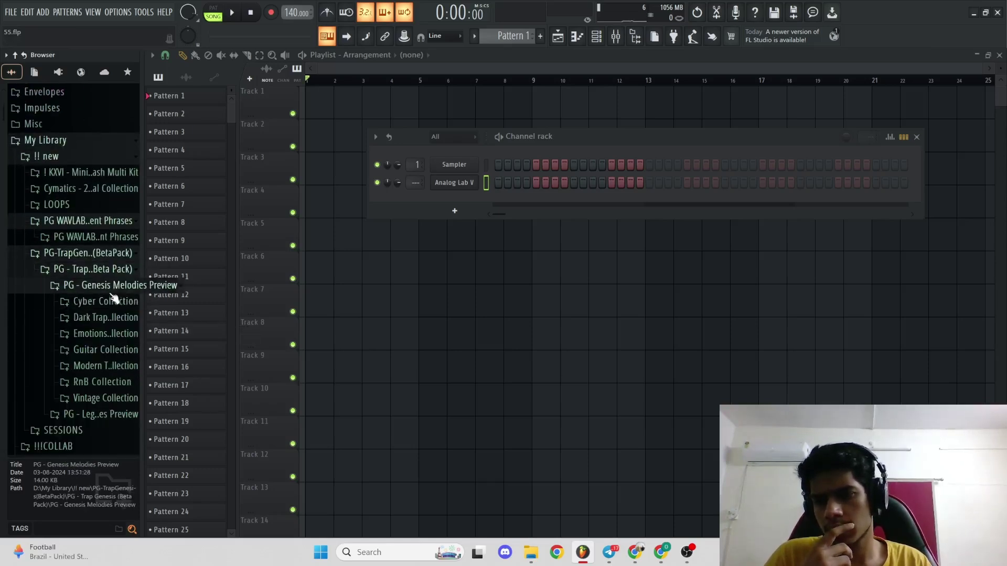
- Audition the Gasoline 152 BPM G Min stems in the Dark Trap collection's Loop Stems folder
left_click(113, 322)
left_click(104, 335)
scroll(103, 335, "down", 4)
left_click(117, 209)
left_click(120, 239)
left_click(118, 252)
left_click(120, 266)
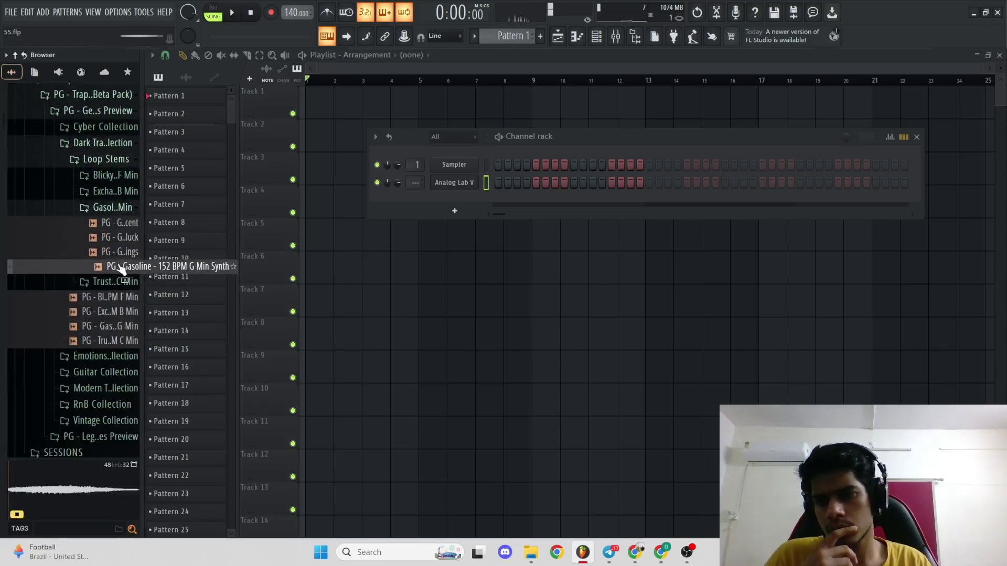
left_click(115, 224)
- Audition the Exchange 151 BPM B Min stems, including the piano, strings and Synth 1 loops
left_click(112, 207)
left_click(112, 191)
left_click(112, 236)
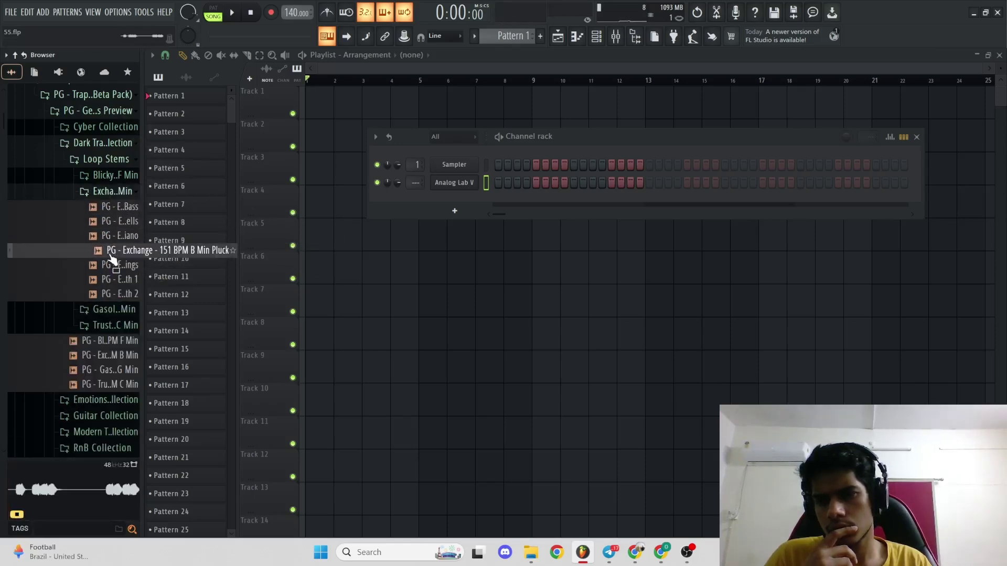
left_click(111, 266)
left_click(112, 279)
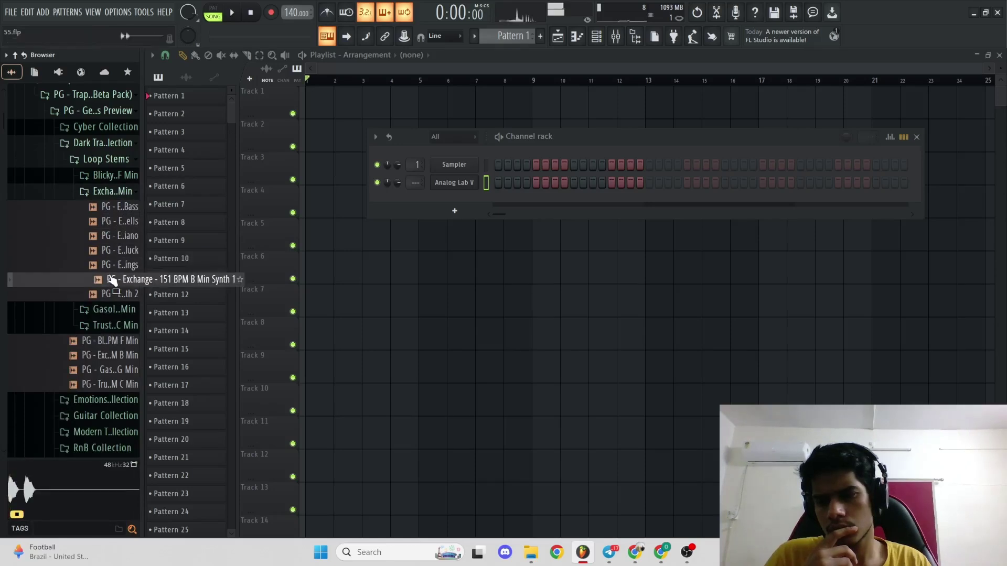
- Place the Exchange Synth 1 stem at the start of playlist track 2 and set the tempo to 151 BPM
left_click_drag(112, 281, 315, 136)
right_click(448, 98)
left_click(466, 116)
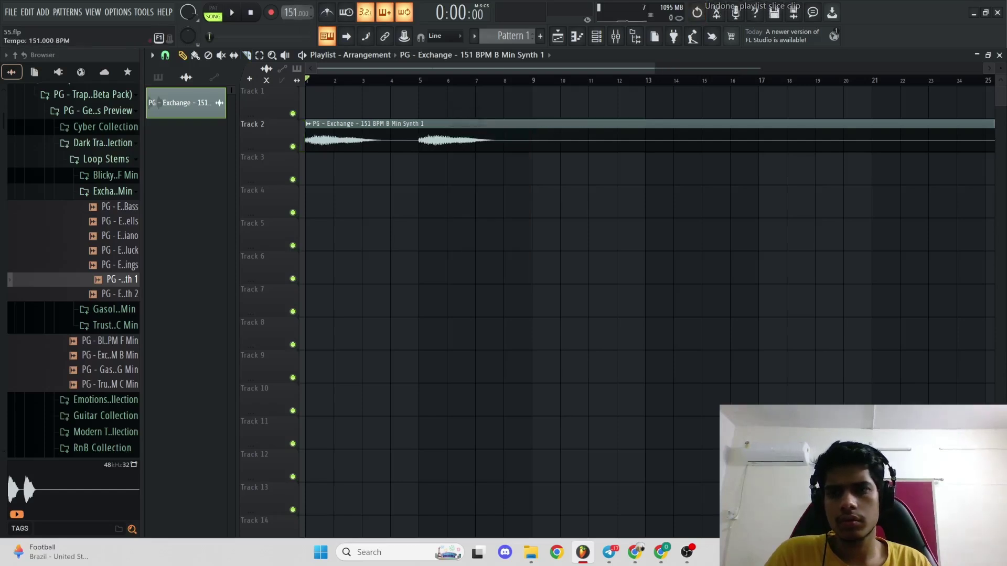
- Slice the Synth 1 clip at bar 9, delete the part after it, and play back the rest
key("space")
key("shift+c")
left_click_drag(545, 124, 544, 149)
right_click(537, 141)
left_click(555, 158)
right_click(578, 141)
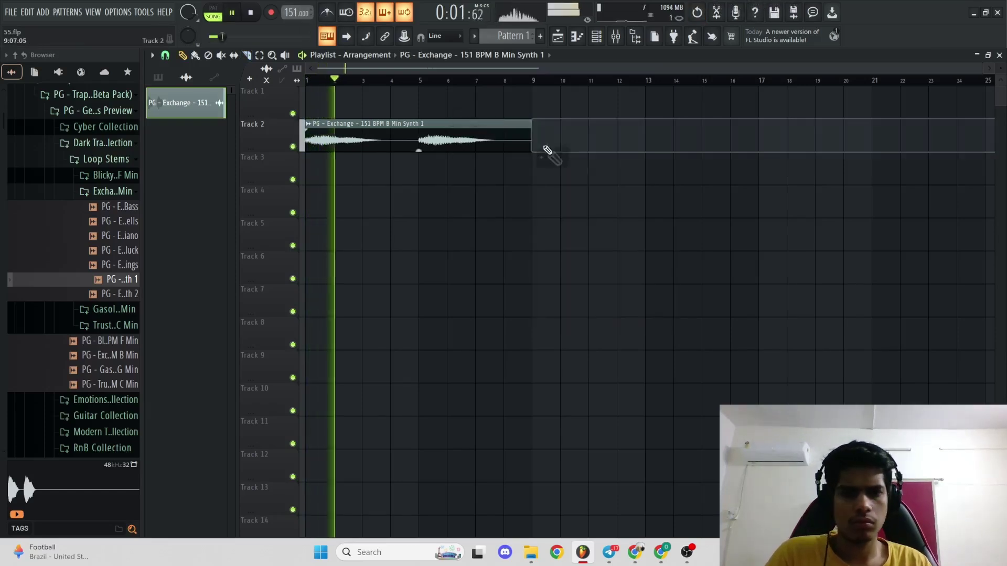
scroll(528, 132, "up", 4)
scroll(519, 137, "down", 4)
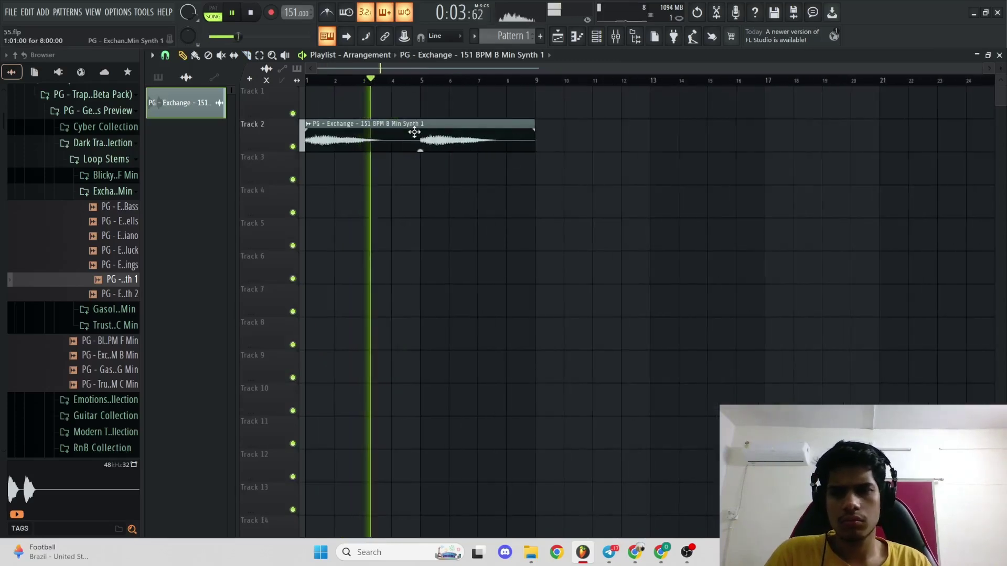
- Route the Synth 1 clip to mixer track 2, insert HalfTime in its second effect slot and preview it
double_click(414, 132)
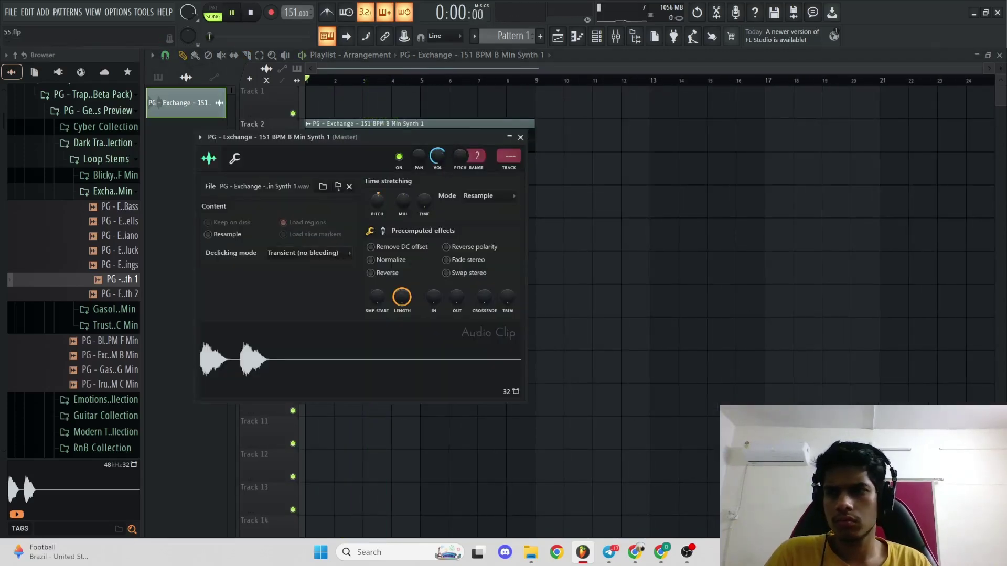
key("F9")
key("space")
left_click(898, 109)
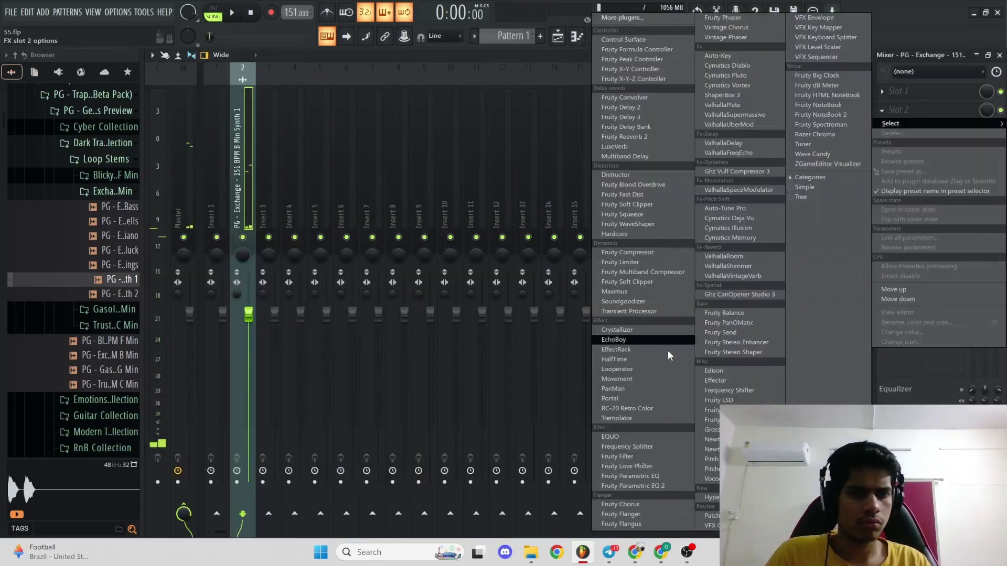
left_click(655, 357)
key("space")
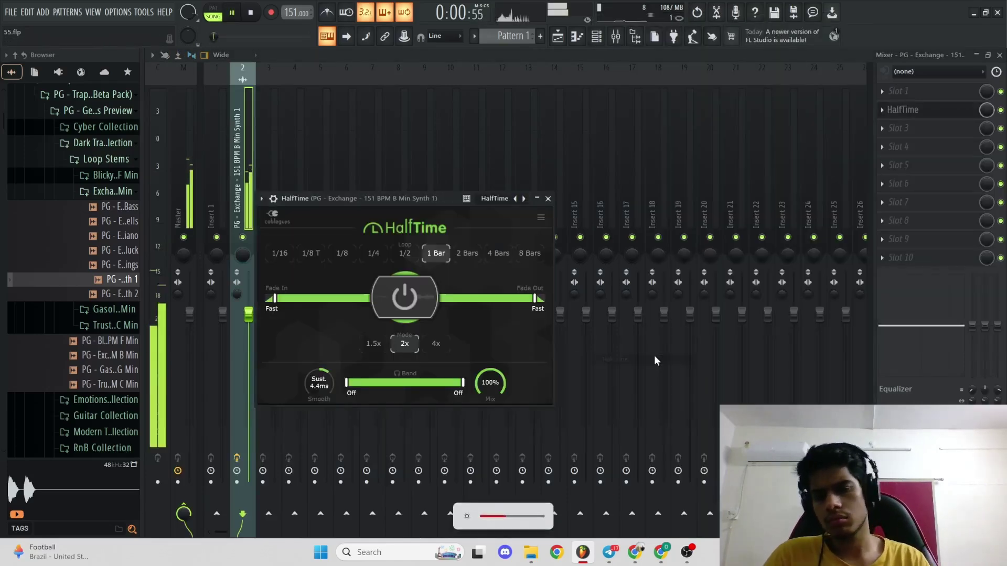
left_click(548, 198)
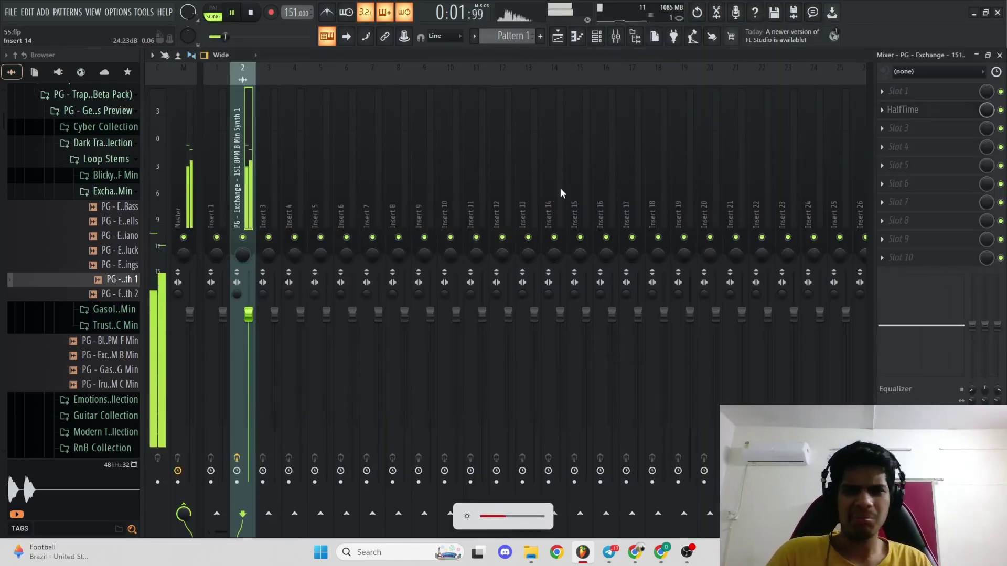
- Slice the Synth 1 clip at bar 3 in the playlist and delete the remainder, keeping a two-bar clip
left_click(557, 36)
scroll(554, 152, "down", 3)
key("c")
left_click(378, 241)
key("p")
right_click(393, 213)
- Duplicate the two-bar Synth 1 clip three times on track 2 to fill bars 1 through 8
left_click(358, 233, "ctrl")
key("ctrl+b")
key("ctrl+b")
key("ctrl+b")
left_click(566, 233, "ctrl")
scroll(566, 236, "up", 3)
scroll(571, 215, "down", 4)
scroll(584, 189, "up", 4)
scroll(584, 189, "down", 1)
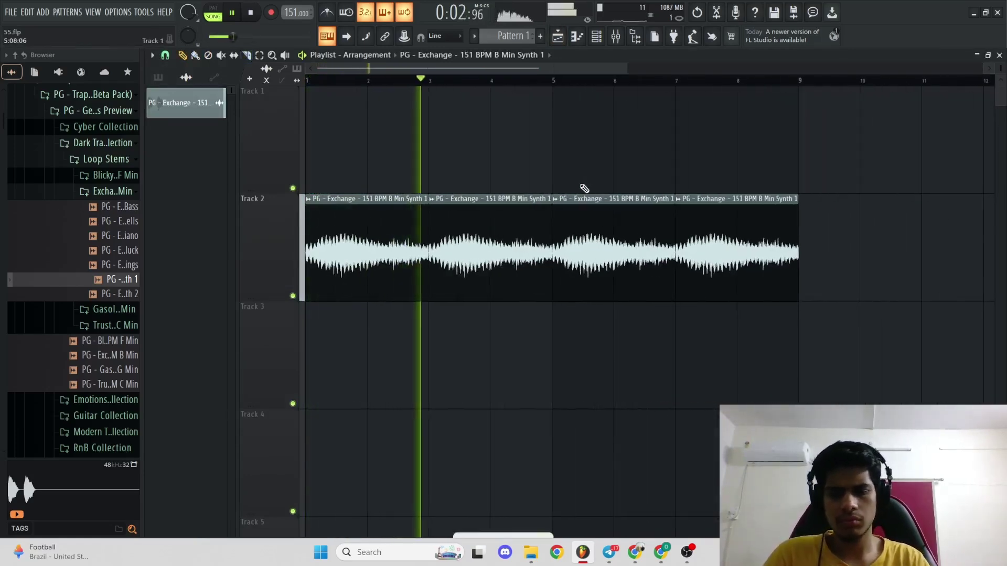
scroll(584, 188, "down", 1)
scroll(584, 188, "down", 1)
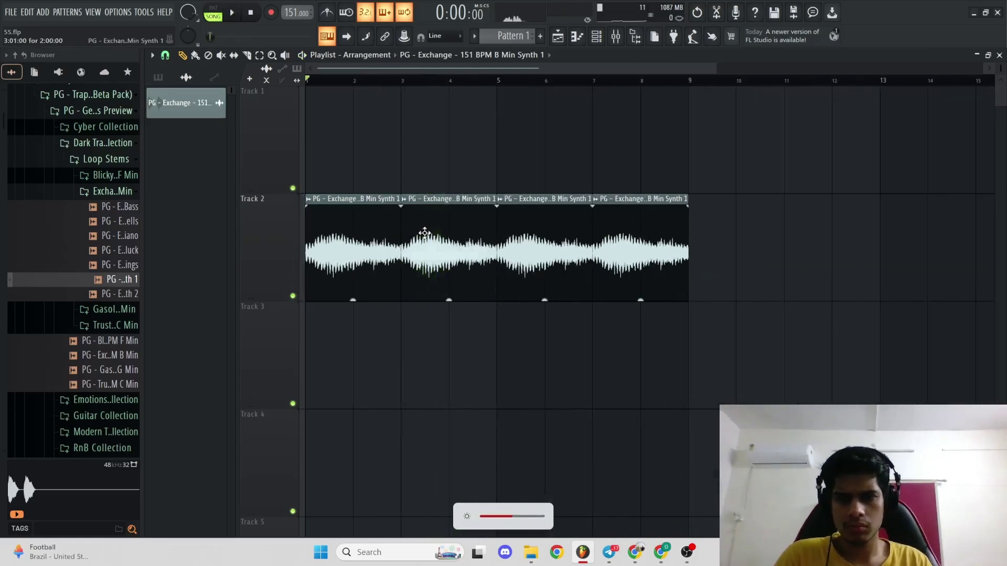
- Set the Synth 1 clip's declicking mode to Generic (bleeding) and check the clip joins during playback
key("space")
double_click(423, 231)
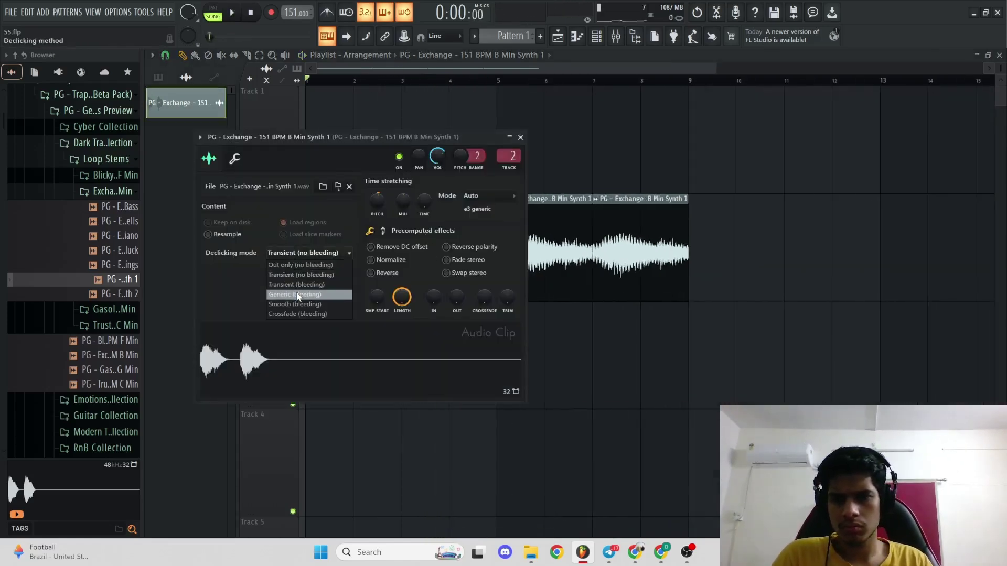
left_click(297, 295)
left_click(521, 137)
key("space")
scroll(379, 253, "up", 6)
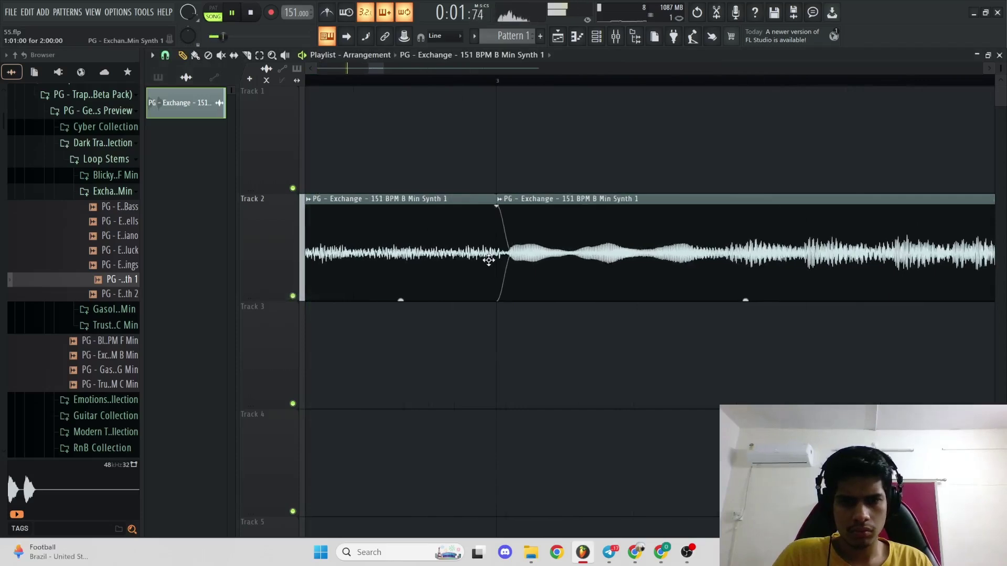
scroll(537, 146, "down", 7)
scroll(538, 147, "up", 2)
scroll(539, 148, "down", 2)
key("space")
- Arrange the four Synth 1 clips on track 1 and an eight-bar Pattern 1 clip on track 2 from bar 1
left_click(158, 78)
left_click_drag(173, 96, 317, 347)
left_click_drag(538, 356, 179, 272)
left_click_drag(328, 272, 332, 181)
left_click(359, 234, "ctrl")
left_click_drag(336, 231, 549, 221)
key("space")
key("space")
- Open Pattern 1 in the channel rack and add an Analog Lab V instrument
double_click(476, 247)
left_click(455, 193)
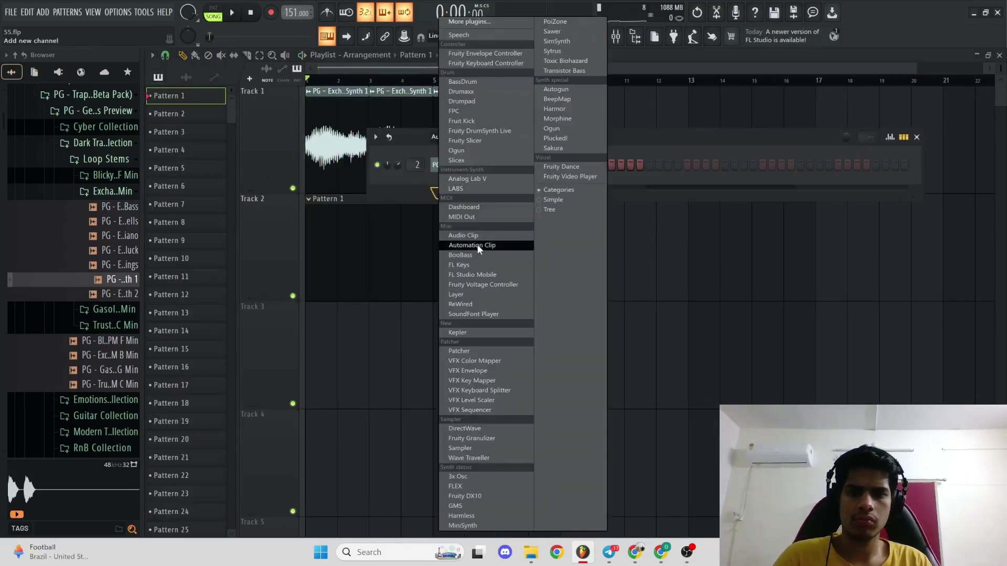
left_click(475, 179)
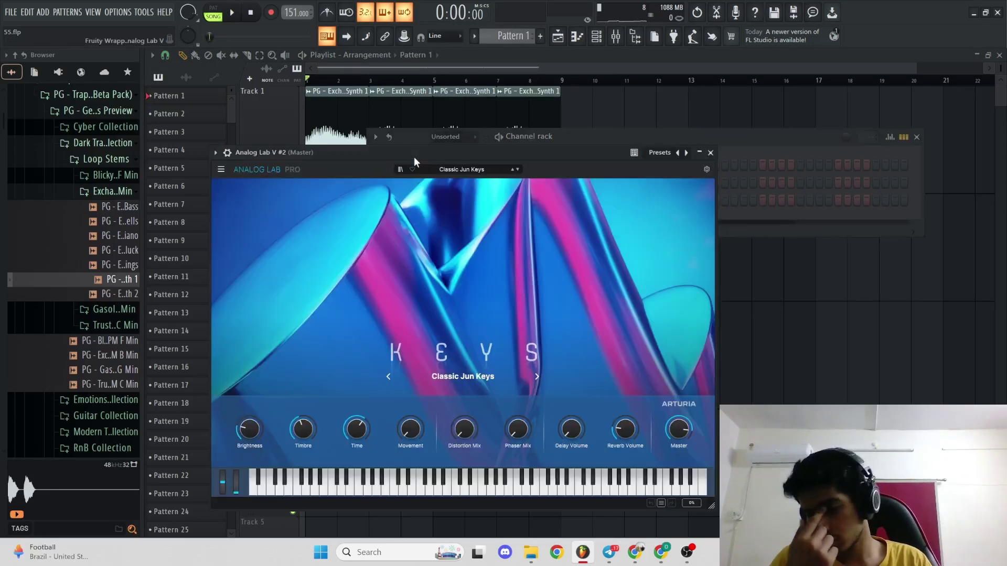
left_click(228, 138)
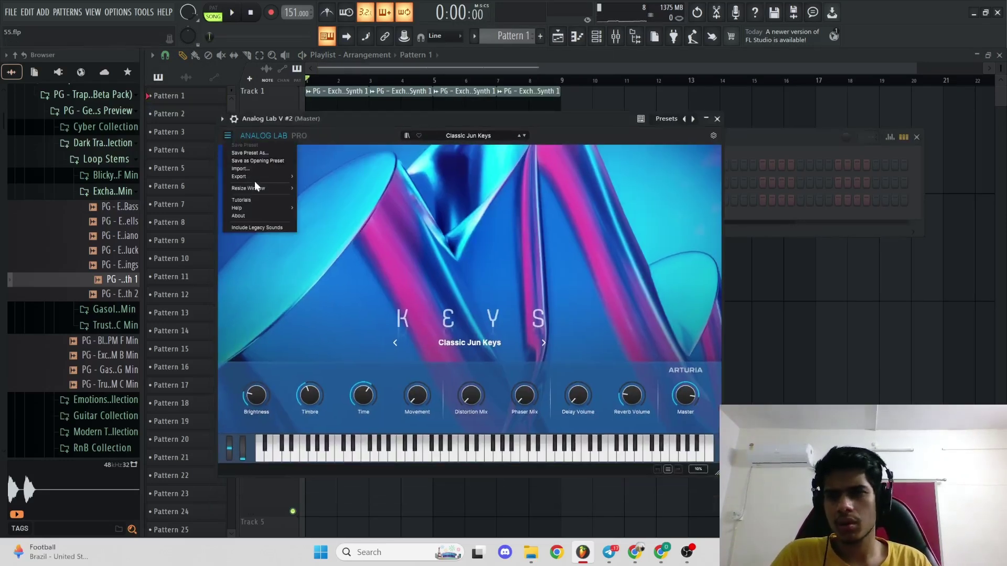
left_click(351, 133)
- Load the BNDRYS preset from the MultiKeys III sound bank in Analog Lab
left_click(408, 136)
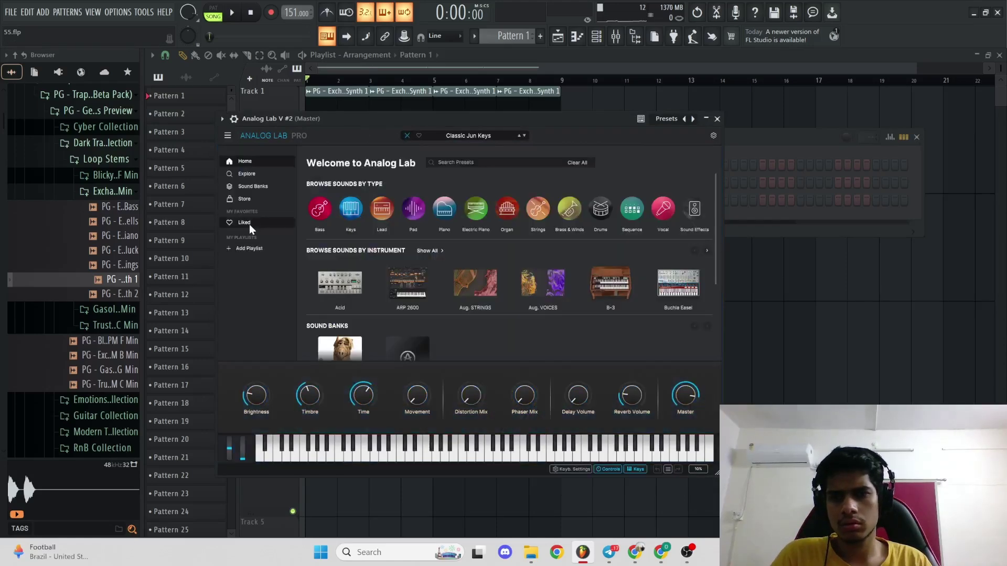
left_click(252, 186)
left_click(342, 216)
left_click(364, 256)
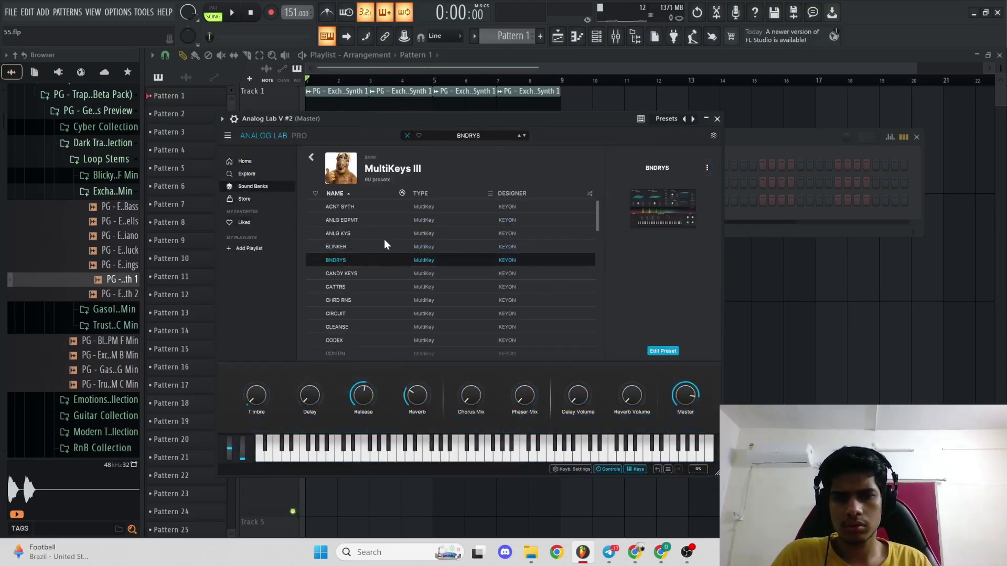
left_click_drag(408, 119, 426, 130)
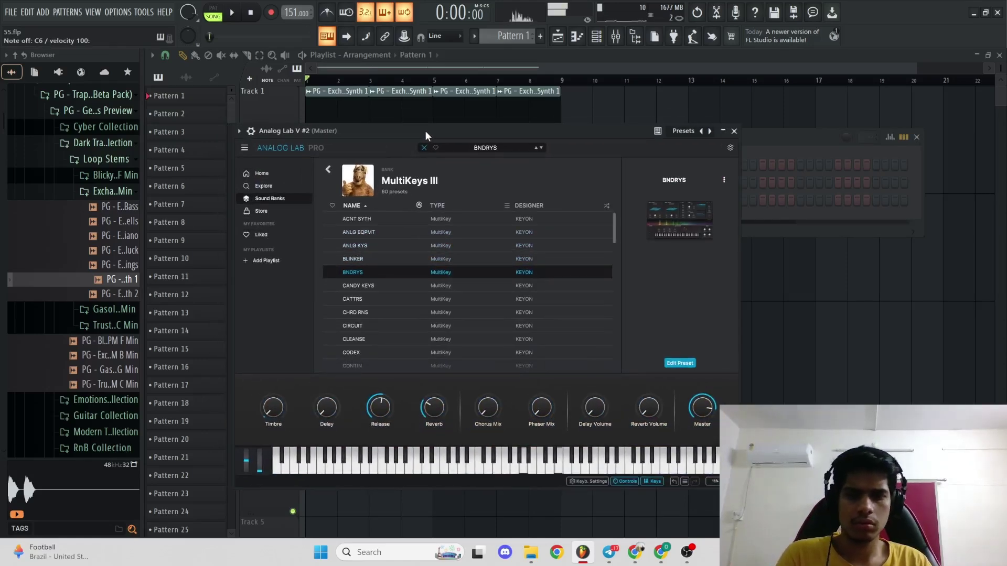
- Raise the time-stretching pitch of the Synth 1 audio clip and play the arrangement
key("F7")
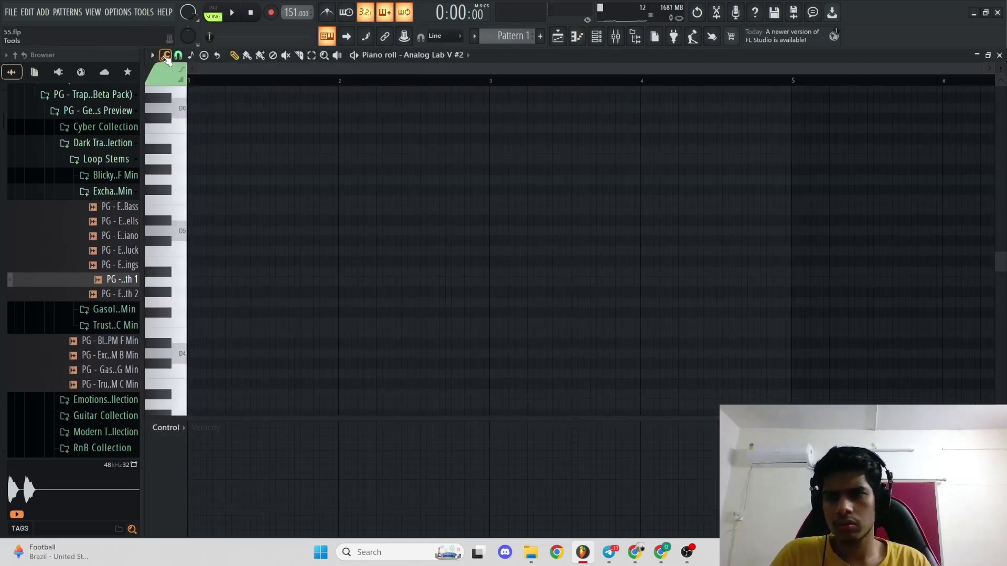
left_click(558, 41)
double_click(389, 146)
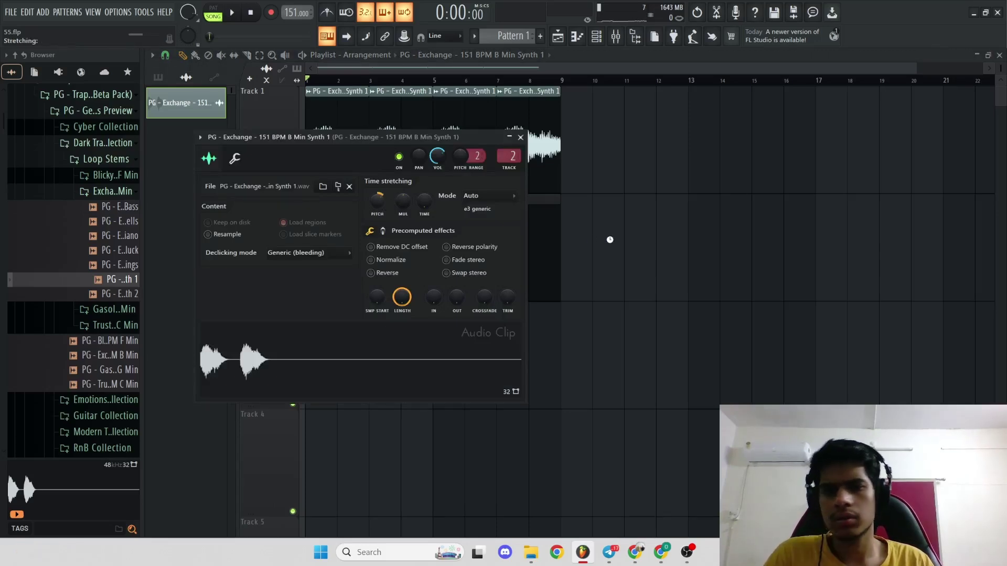
key("space")
right_click(549, 243, "ctrl")
key("space")
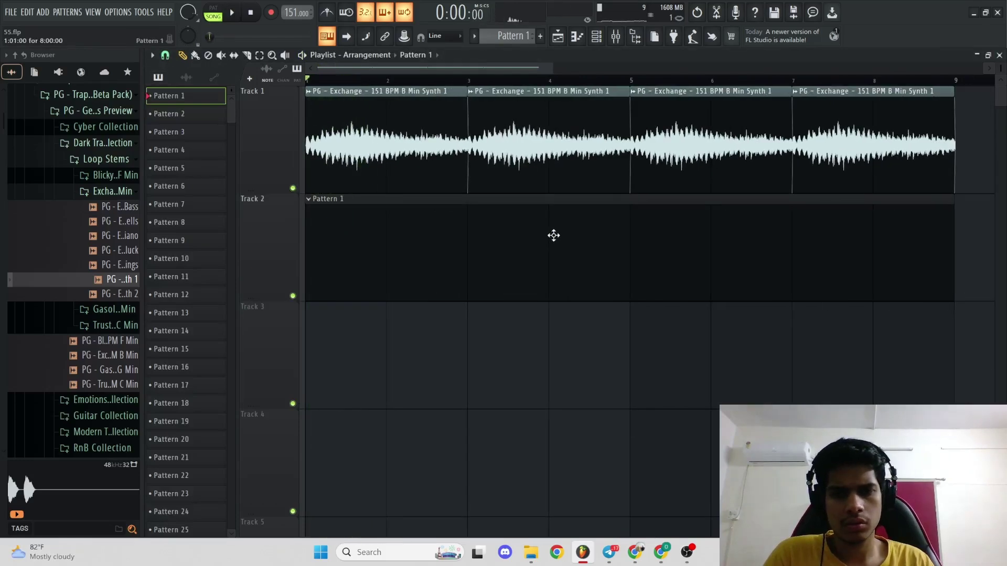
key("F7")
key("space")
right_click(297, 238, "ctrl")
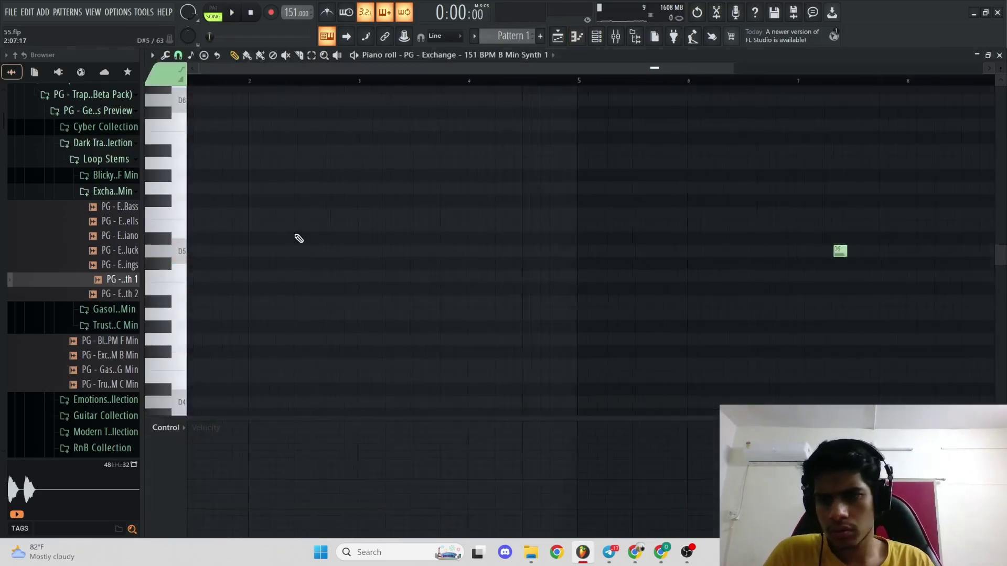
left_click(192, 239)
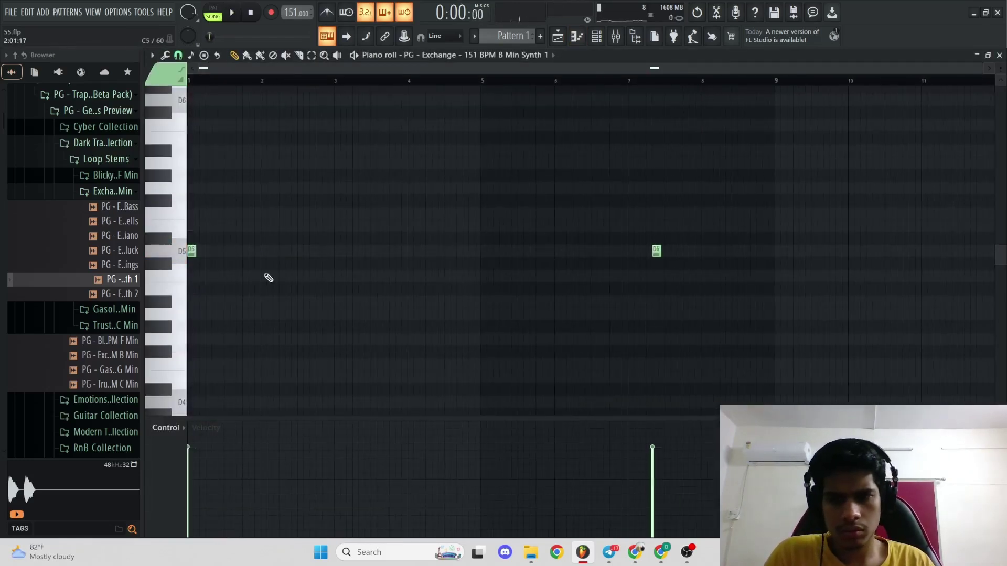
right_click(656, 251)
scroll(218, 273, "down", 3)
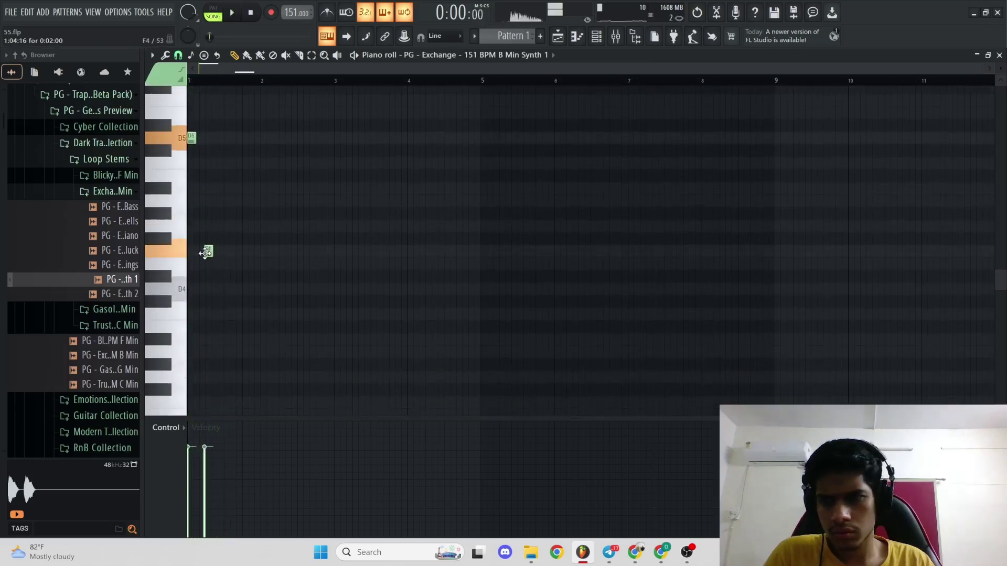
key("F6")
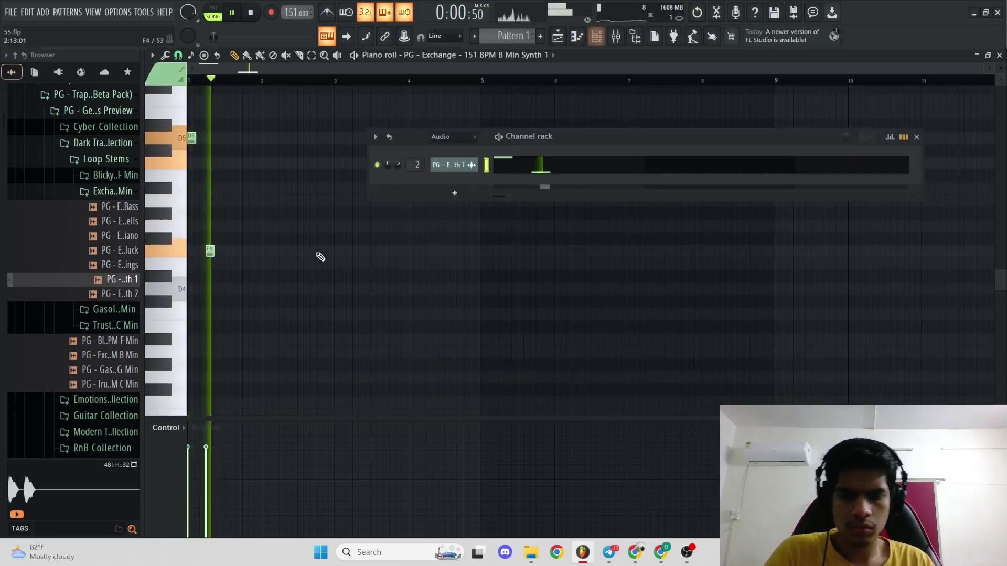
left_click(622, 42)
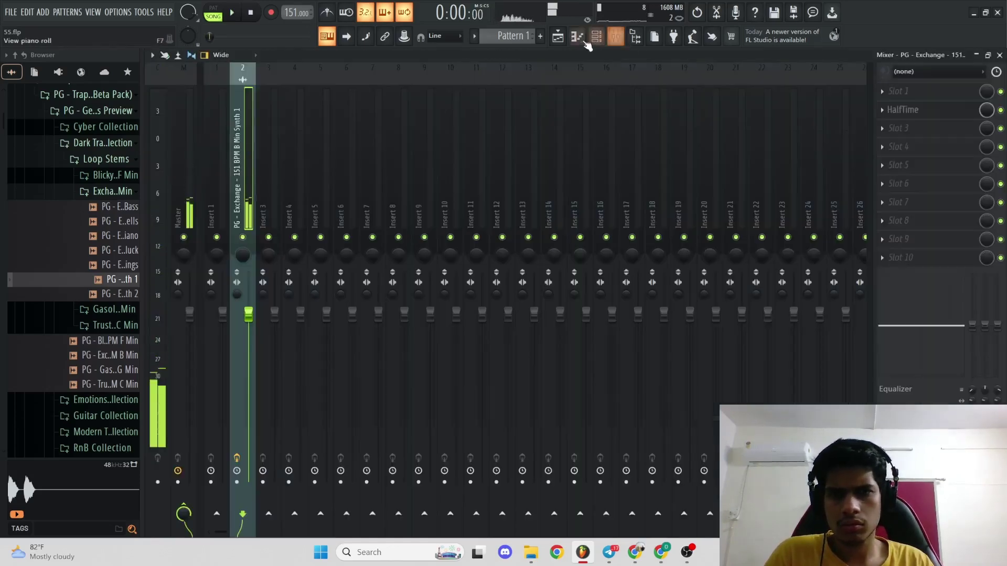
left_click(563, 39)
- Open the piano roll of the first Analog Lab V channel and place a D4 note at the start of bar 1
key("F6")
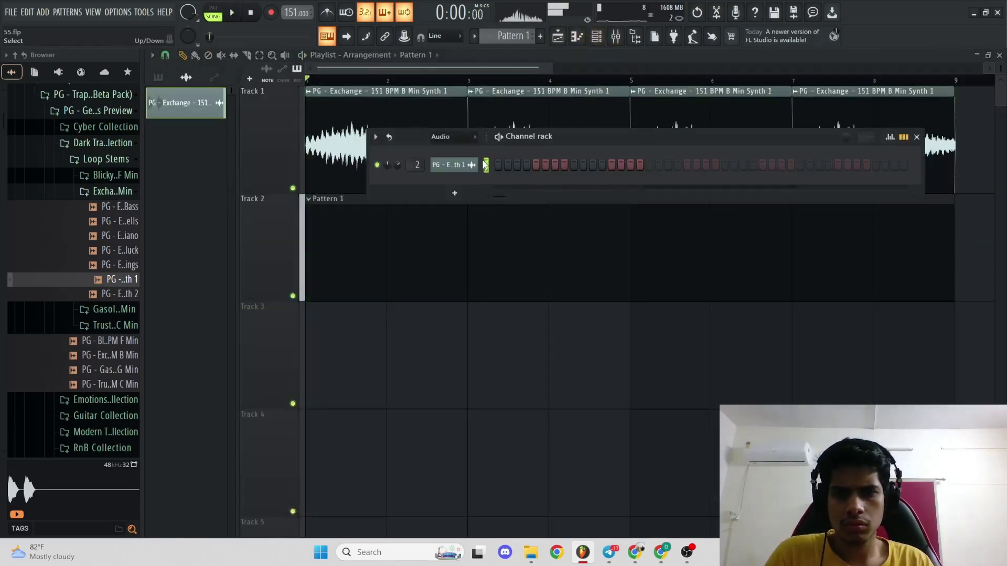
right_click(484, 181)
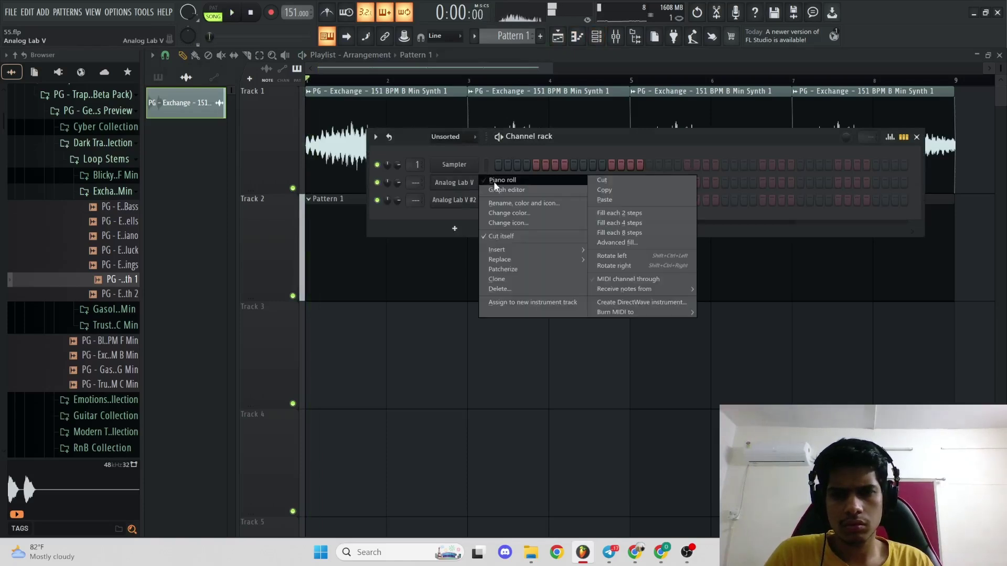
left_click(494, 181)
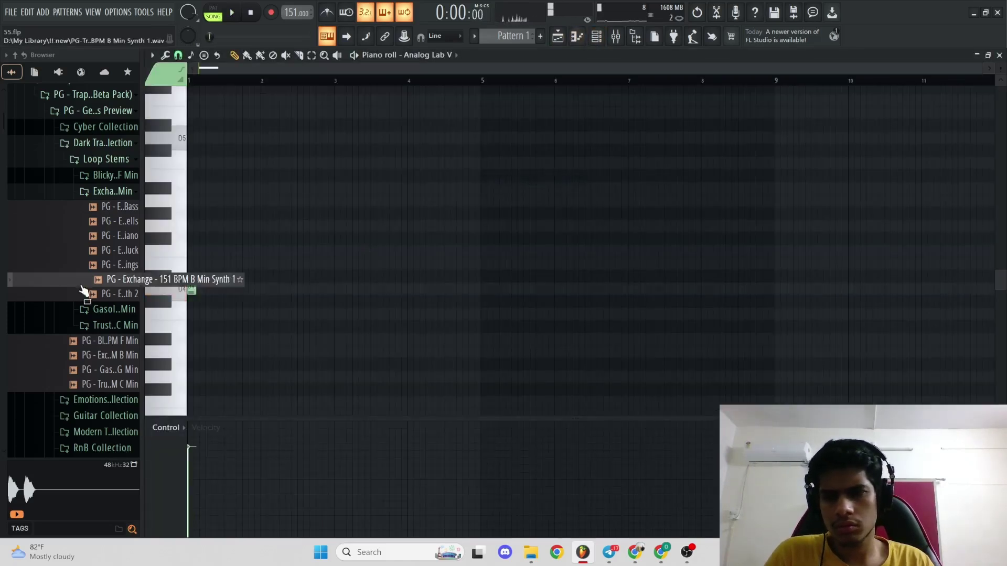
key("F6")
key("space")
key("space")
- Close the Analog Lab V #2 instrument and load the CIRCUIT preset from MultiKeys III in the first Analog Lab V
left_click(470, 204)
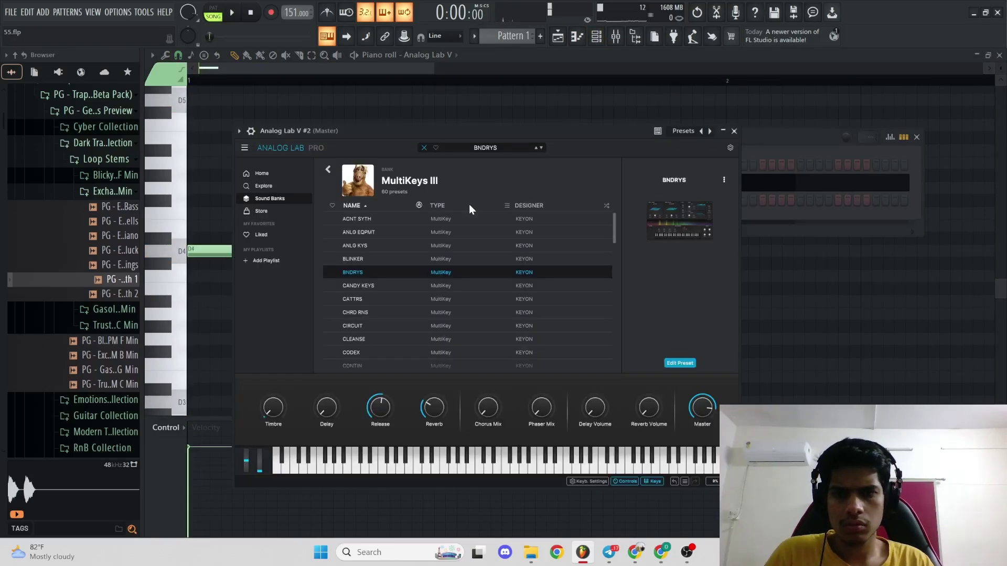
left_click(734, 131)
left_click(457, 169)
left_click(336, 315)
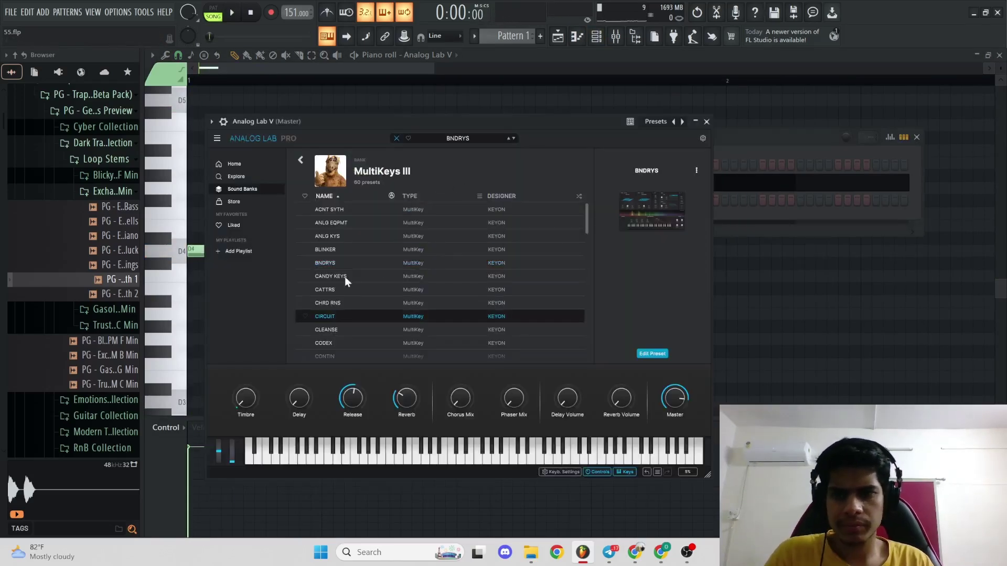
left_click(362, 100)
- Draw the melody after the opening D4 with short A#4 notes and longer A4 and F4 notes in bar 1
left_click_drag(285, 162, 296, 141)
left_click(323, 162)
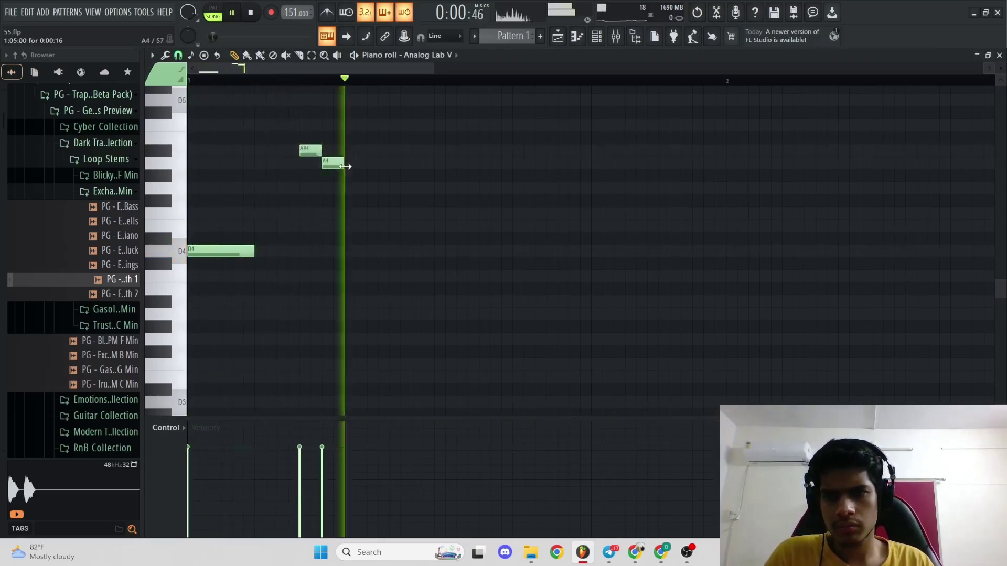
scroll(321, 170, "down", 2)
key("space")
left_click_drag(317, 166, 385, 223)
- Duplicate the melody phrase to fill bars 1 and 2, play it back and save the project
key("ctrl+b")
scroll(445, 200, "down", 3)
key("space")
key("space")
key("ctrl+b")
scroll(402, 213, "up", 2)
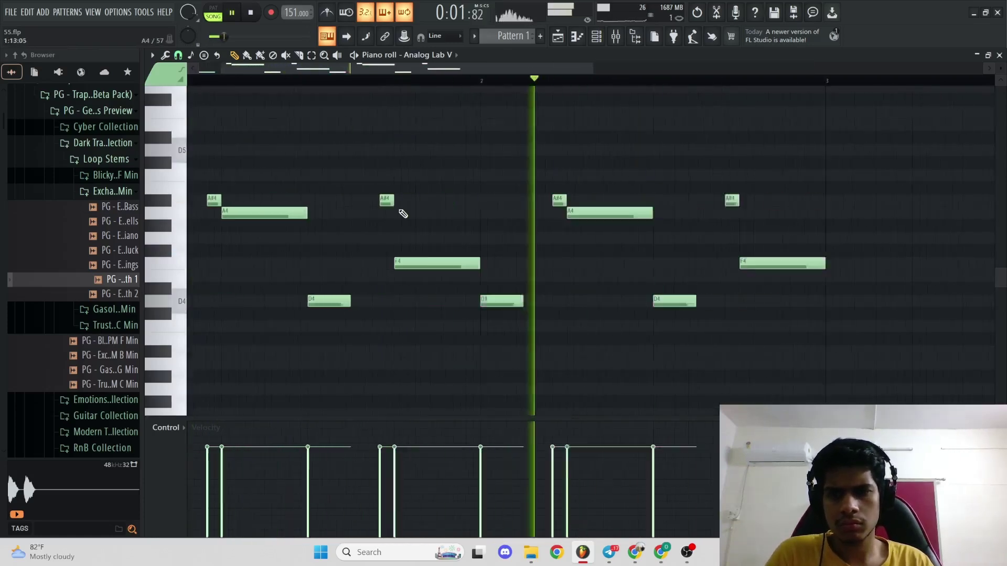
scroll(401, 214, "down", 2)
key("space")
key("space")
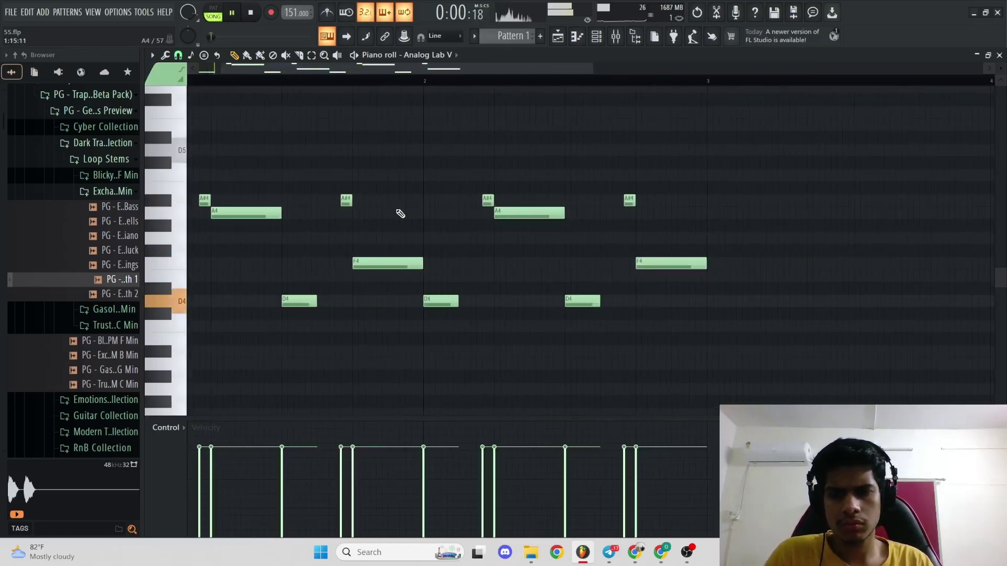
key("ctrl+s")
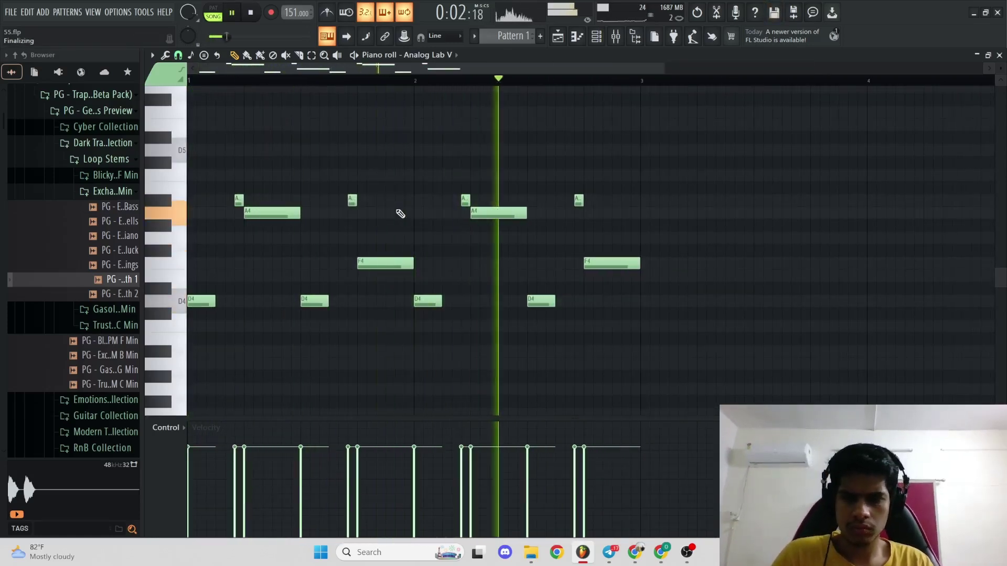
- Transpose the melody up two octaves so it starts on D6, and duplicate it to fill bars 3 and 4
key("space")
key("ctrl+Up")
key("ctrl+Up")
key("space")
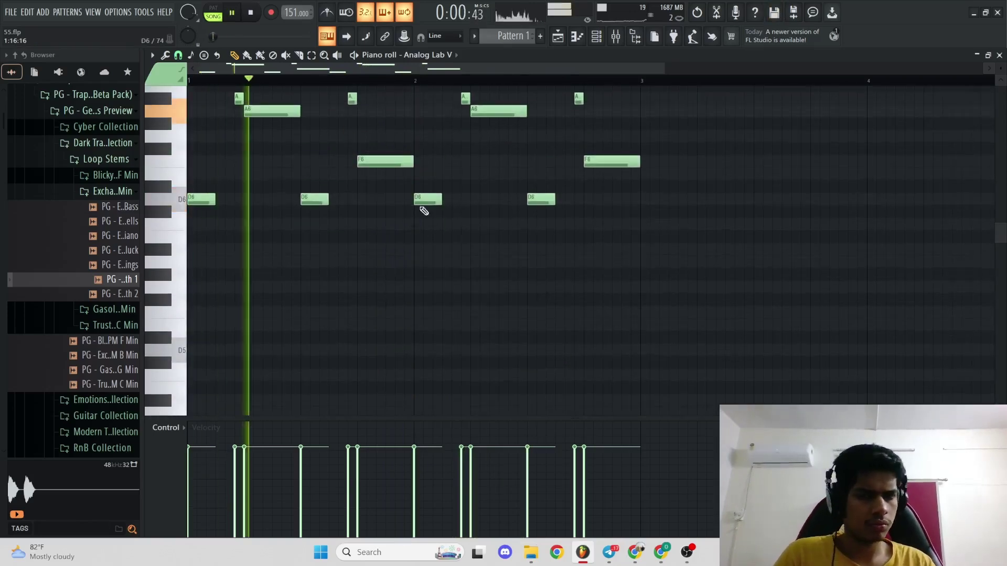
scroll(526, 272, "up", 2)
scroll(523, 268, "down", 3)
scroll(523, 267, "up", 2)
scroll(522, 268, "down", 3)
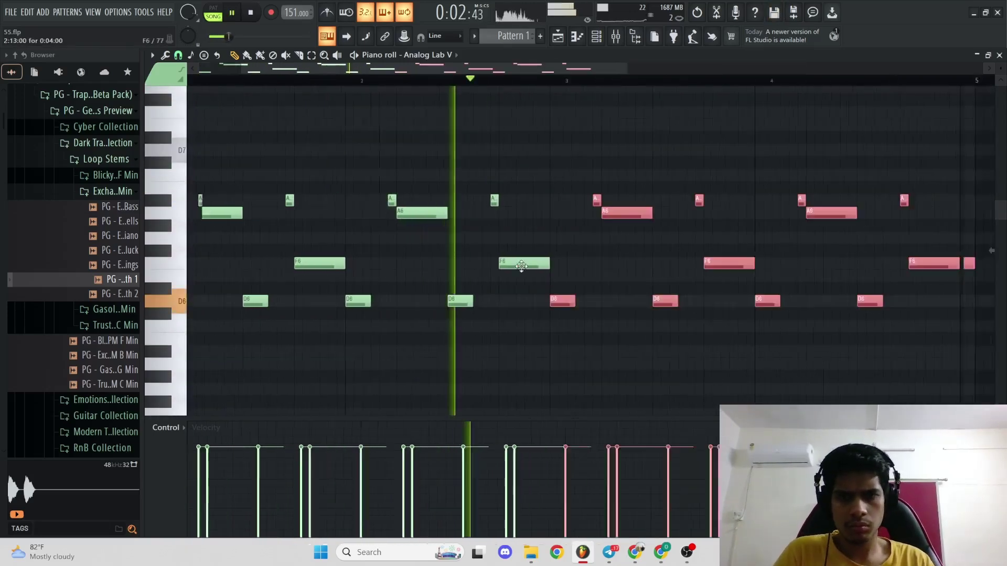
- Try the four-bar melody one octave higher, starting on D7, and play it back
left_click(559, 37)
scroll(572, 199, "down", 4)
left_click_drag(532, 239, 227, 246)
key("ctrl+b")
key("ctrl+d")
key("space")
right_click(465, 259)
double_click(387, 259)
right_click(384, 257, "ctrl")
key("space")
scroll(387, 259, "down", 1)
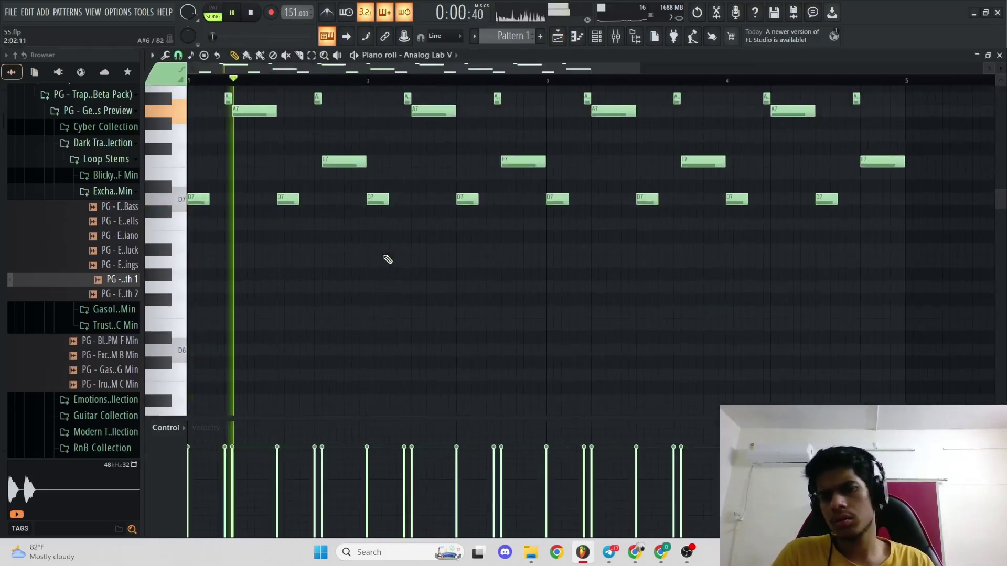
- Transpose the whole four-bar melody down so it starts on D5, comparing it with the synth loop in playback
scroll(387, 259, "up", 1)
scroll(387, 259, "down", 2)
scroll(387, 259, "up", 1)
key("space")
key("space")
key("ctrl+Down")
key("space")
key("space")
key("space")
key("F6")
key("space")
key("F6")
- Lower only the short A# notes and the long A notes to A#4 and A4 across all four bars
scroll(338, 252, "down", 2)
key("ctrl+space")
left_click_drag(893, 231, 1, 179)
key("ctrl+Down")
key("ctrl+space")
key("ctrl+d")
key("space")
key("space")
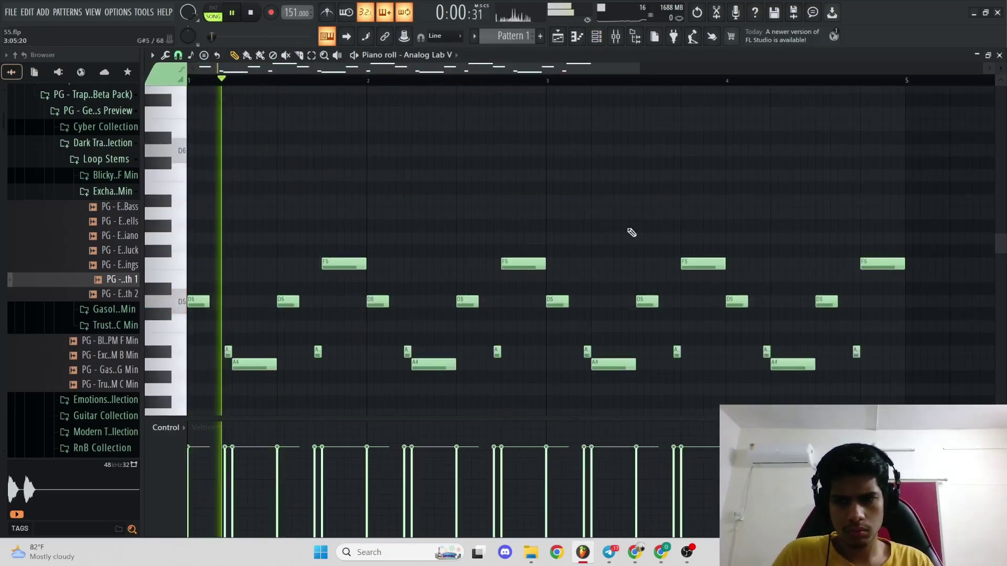
- Lower the four F5 notes by one octave to F4 and play the melody
scroll(467, 194, "down", 1)
left_click_drag(807, 256, 311, 271)
key("ctrl+Down")
key("space")
key("space")
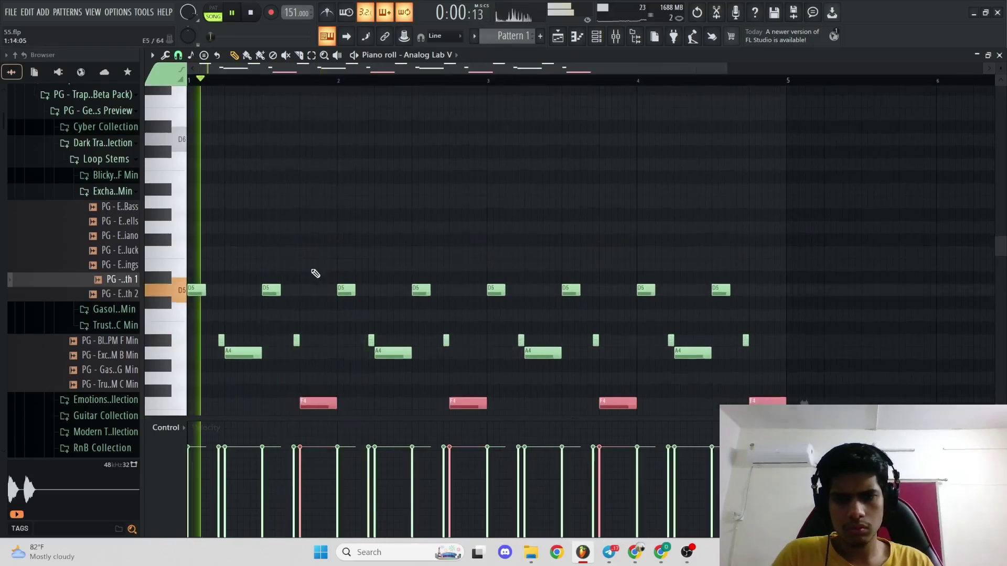
key("ctrl+d")
scroll(315, 273, "down", 2)
scroll(315, 274, "down", 1)
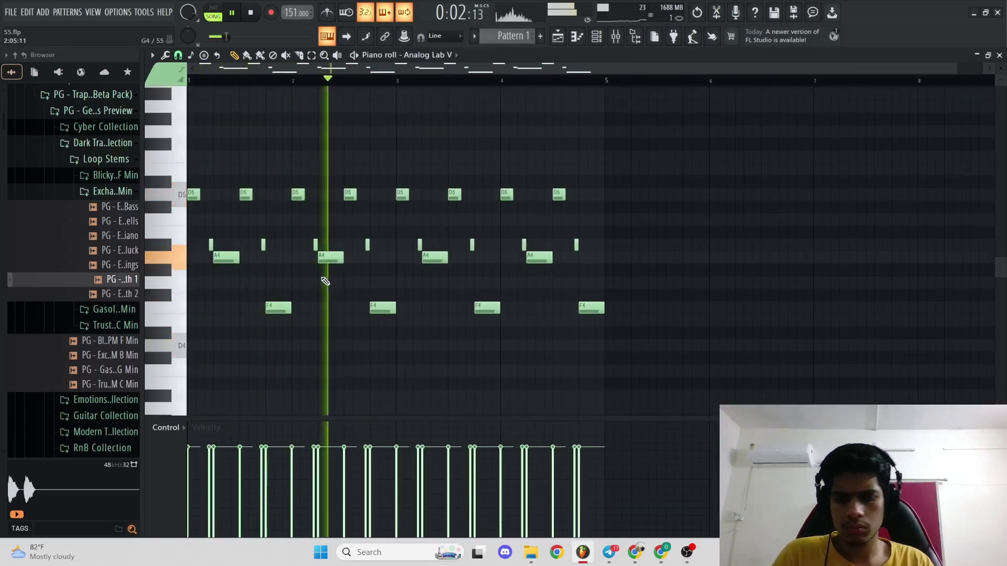
- Apply the piano roll's Randomize tool to the melody notes and return to the playlist
key("alt+r")
left_click(567, 383)
key("F5")
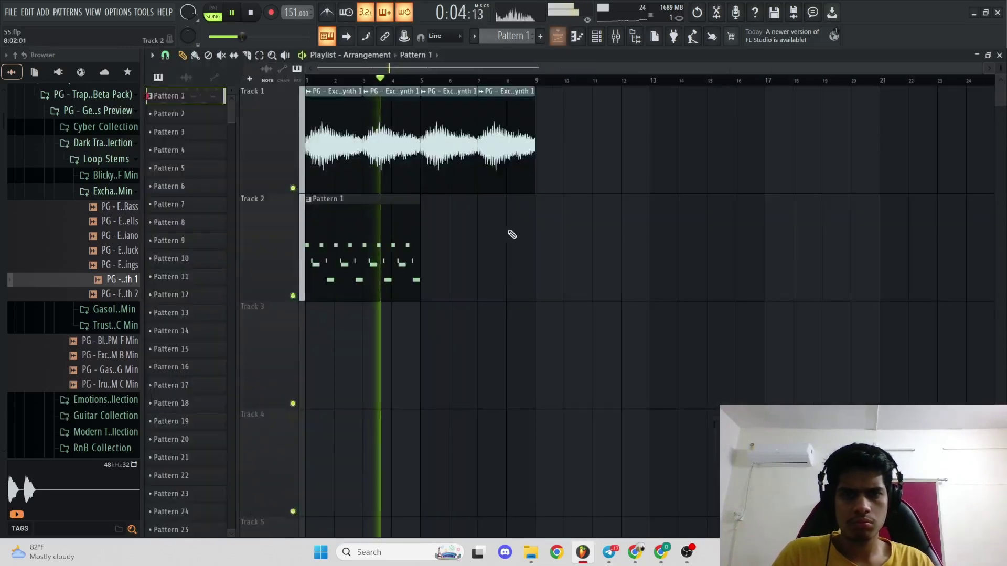
- Consolidate the Pattern 1 melody over eight bars into a WAV audio clip on track 2 and delete the original pattern clips
key("ctrl+alt+c")
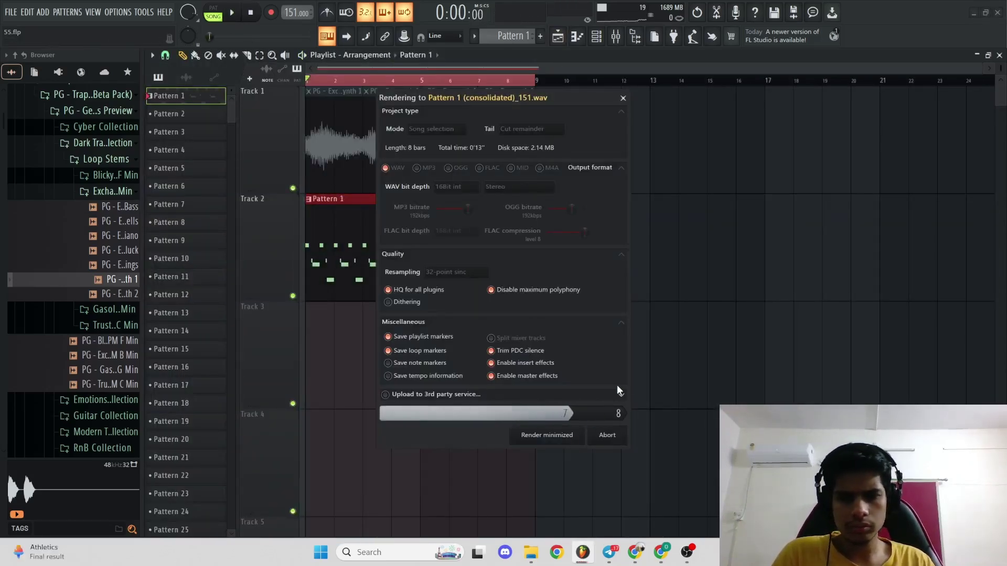
right_click(786, 328)
key("Delete")
key("space")
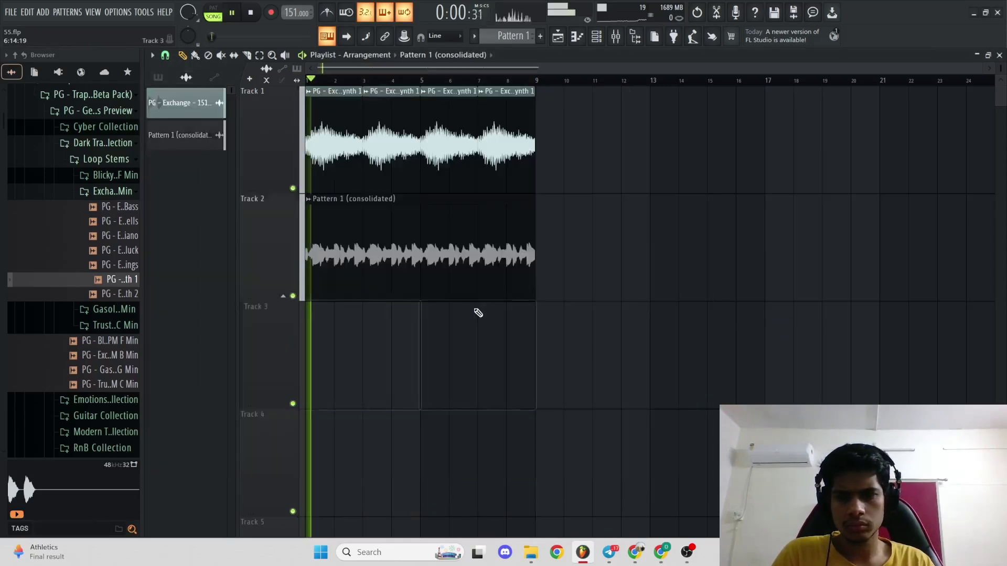
- Solo track 2 in the playlist and listen to the consolidated melody clip
scroll(479, 312, "up", 4)
scroll(478, 313, "down", 3)
left_click(293, 296, "ctrl")
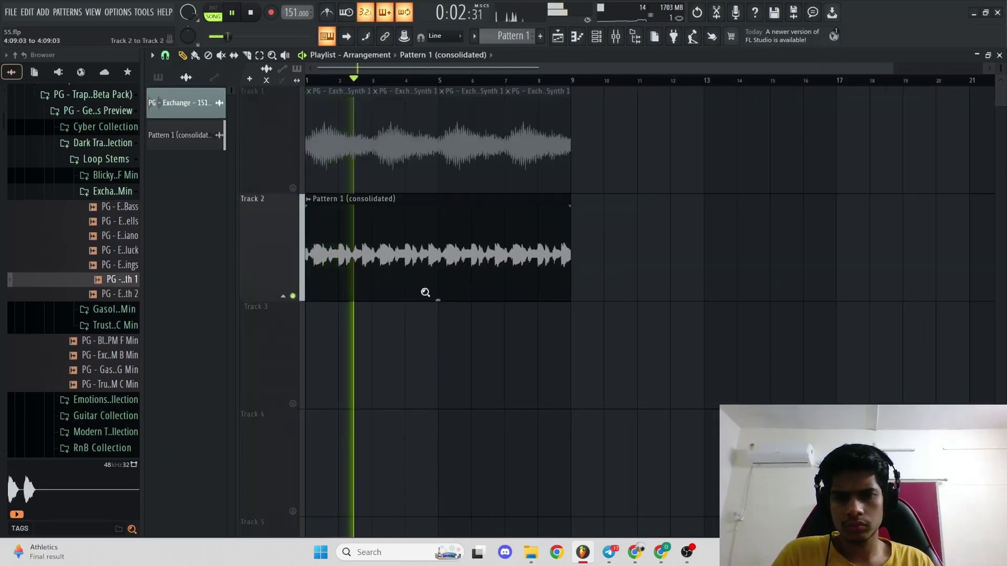
scroll(394, 289, "up", 1)
key("space")
- Route the consolidated melody clip to mixer track 3 and load Portal in its effect slot 3
double_click(352, 275)
key("ctrl+l")
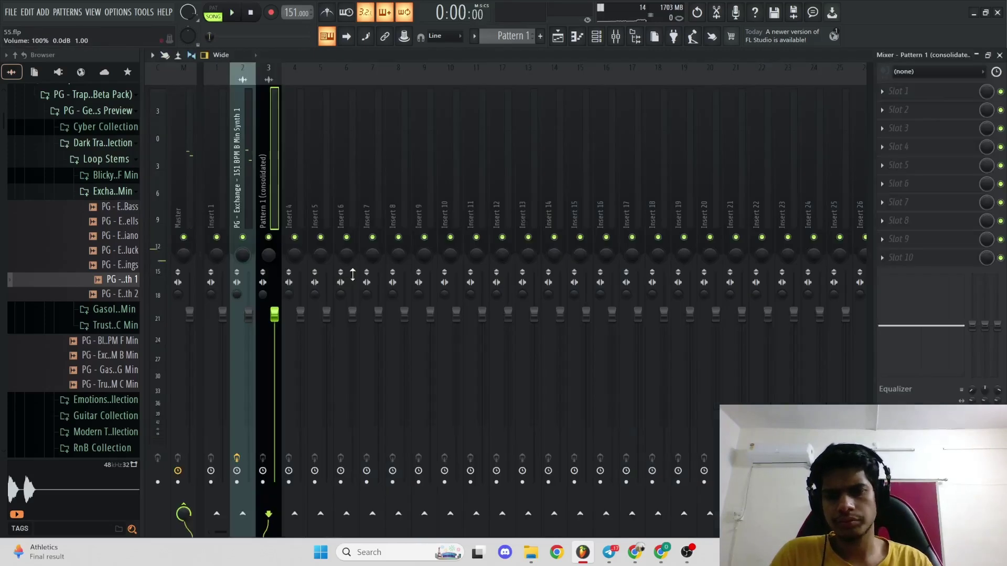
left_click(939, 129)
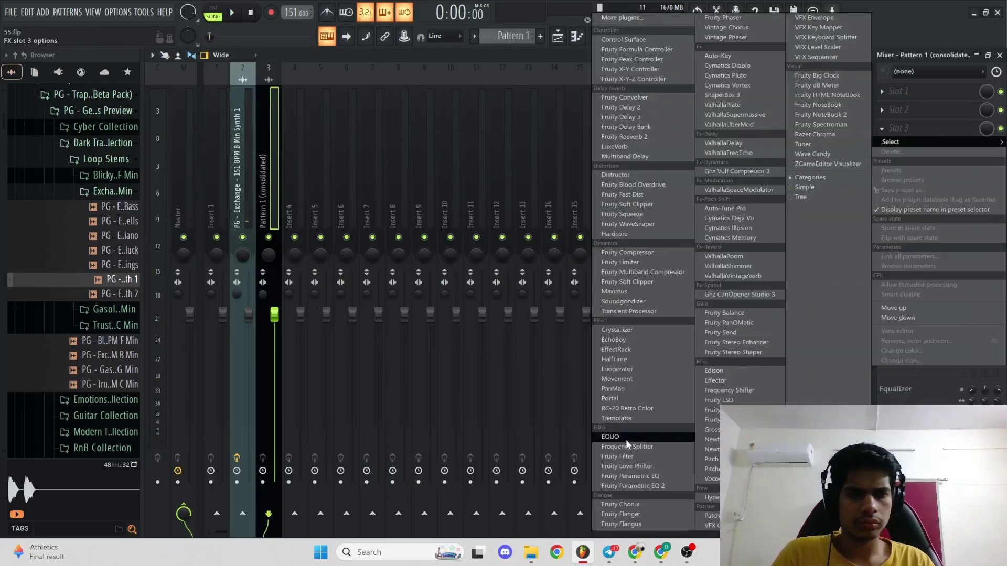
left_click(625, 400)
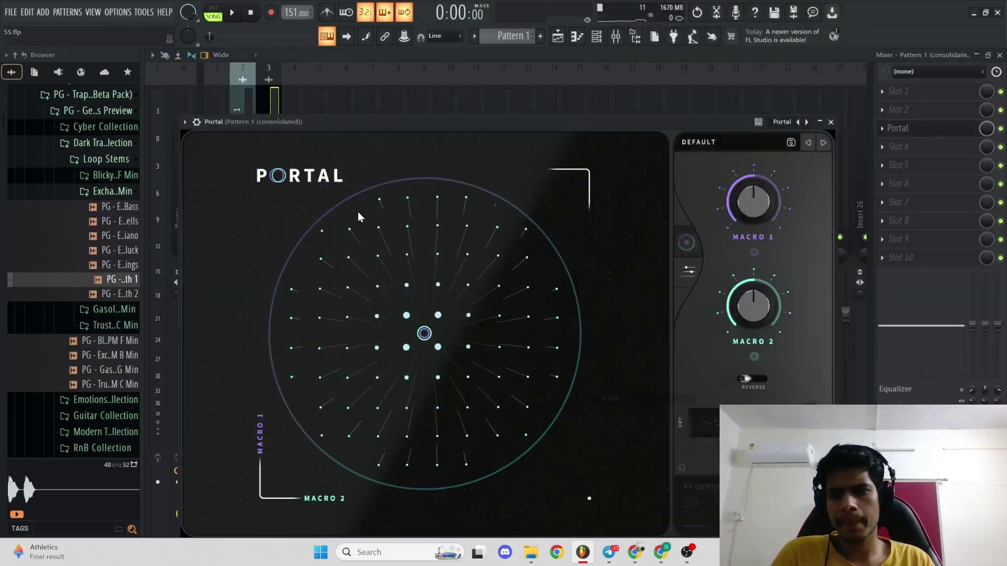
left_click(730, 141)
left_click(350, 259)
left_click(515, 239)
key("space")
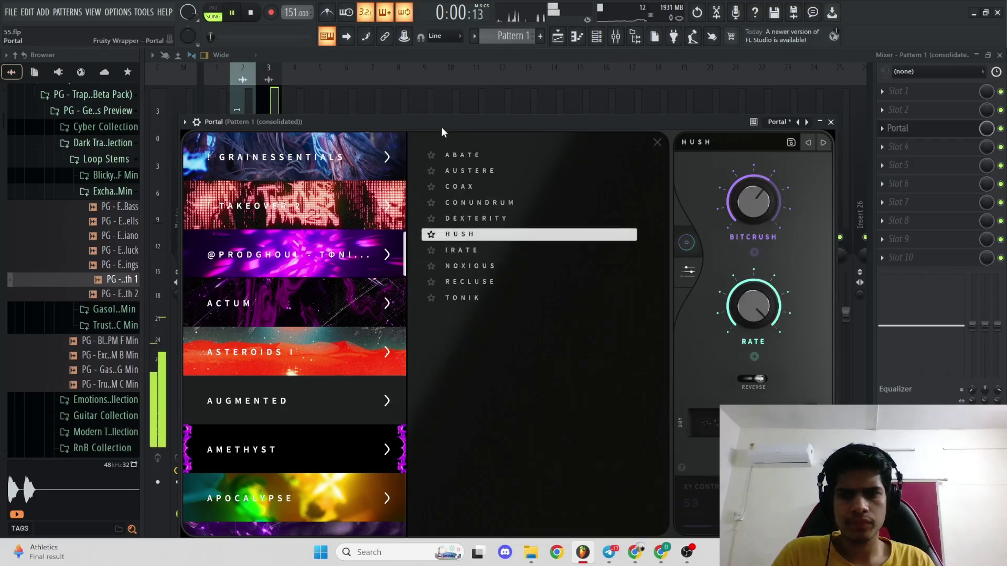
left_click_drag(442, 126, 436, 98)
left_click(463, 222)
- Load the TIES preset from the WAVES CRATE 1.5 bank in Portal
scroll(225, 317, "down", 10)
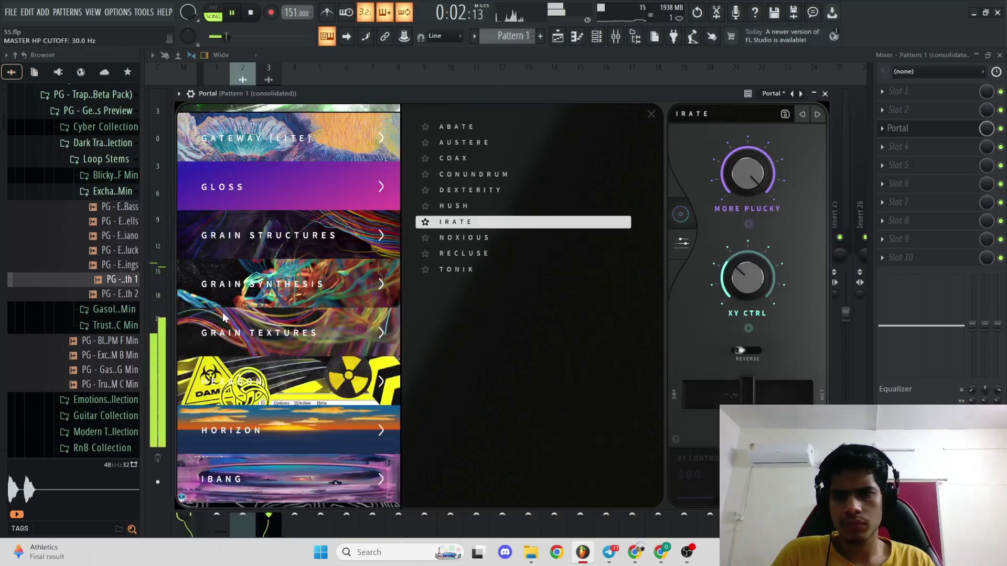
scroll(304, 373, "down", 10)
left_click(298, 374)
left_click(321, 442)
left_click(424, 285)
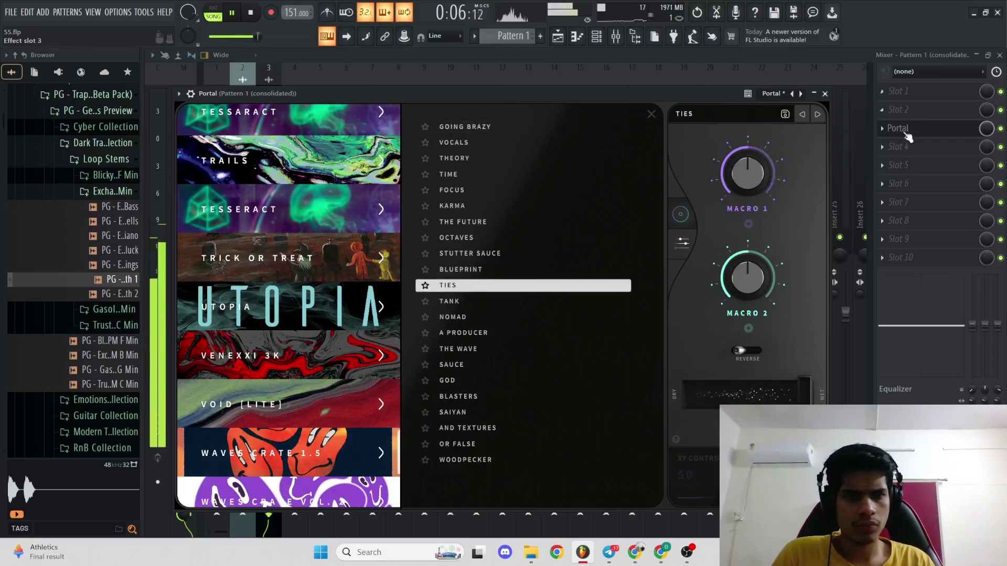
- Add a second Portal effect in slot 4 of the consolidated melody's mixer track
left_click(912, 151)
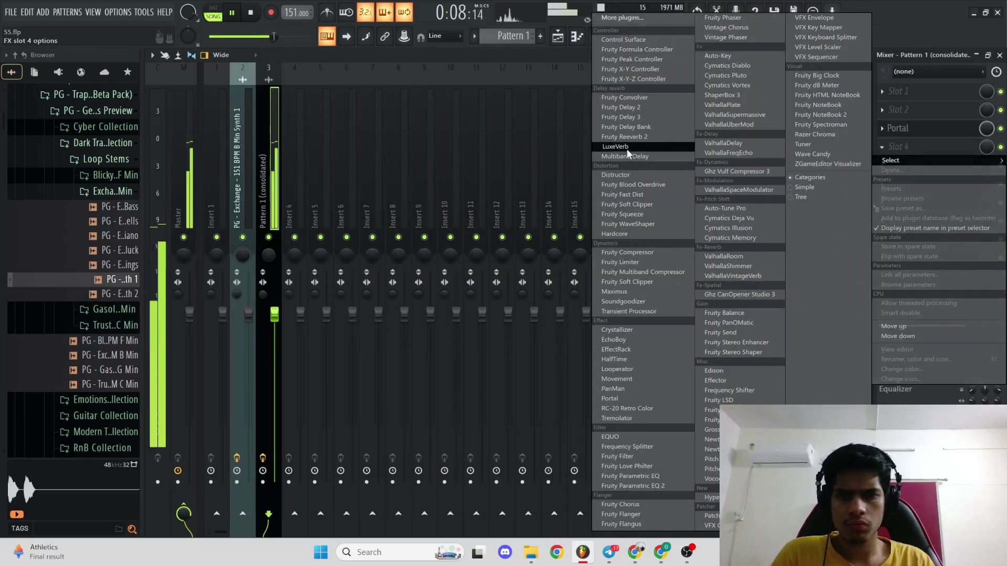
left_click(969, 152)
left_click(934, 147)
left_click(648, 398)
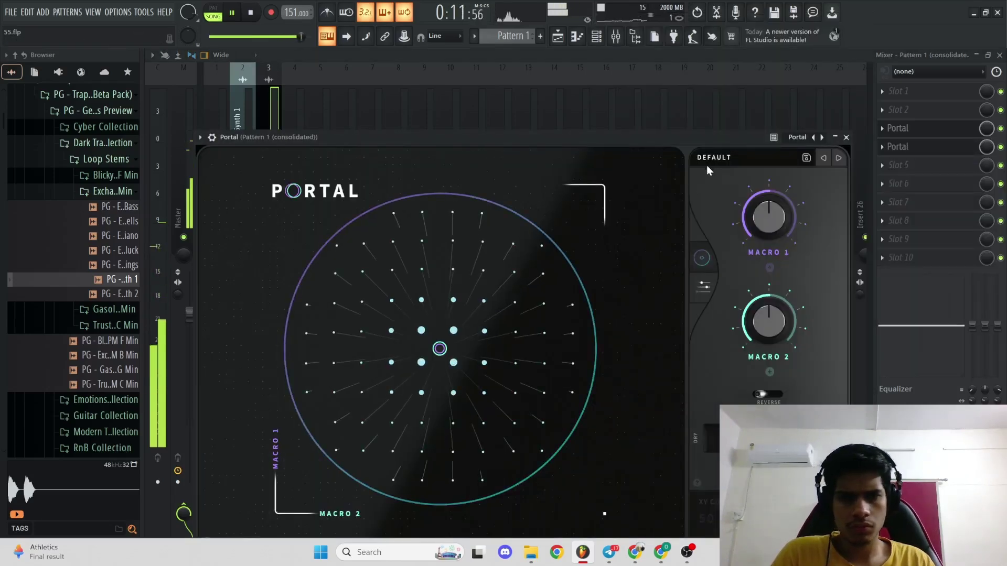
- Audition [GHOSTS] from the ETHEREAL bank in the second Portal, load [PARADOXAL] instead and close the effect
left_click(706, 165)
scroll(304, 373, "down", 10)
left_click(309, 307)
left_click(478, 297)
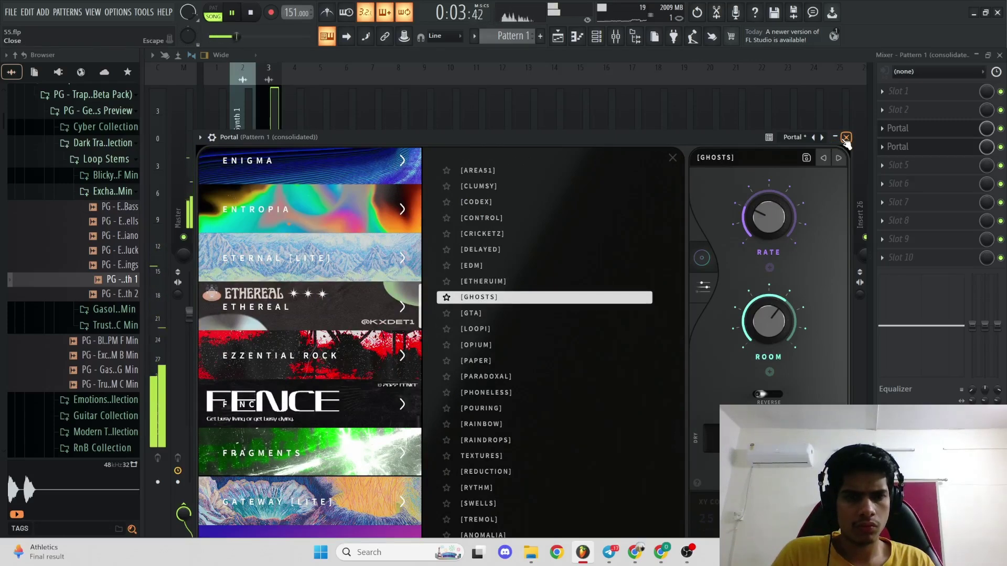
left_click(496, 377)
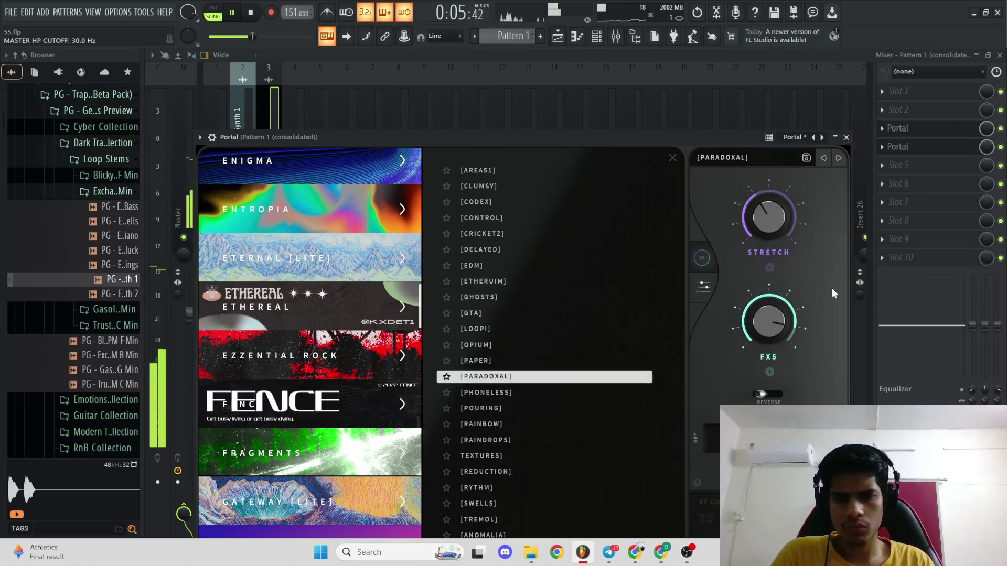
left_click(846, 137)
- Add Edison in slot 5 of the consolidated melody's mixer track and bring its recording window into view
left_click(896, 164)
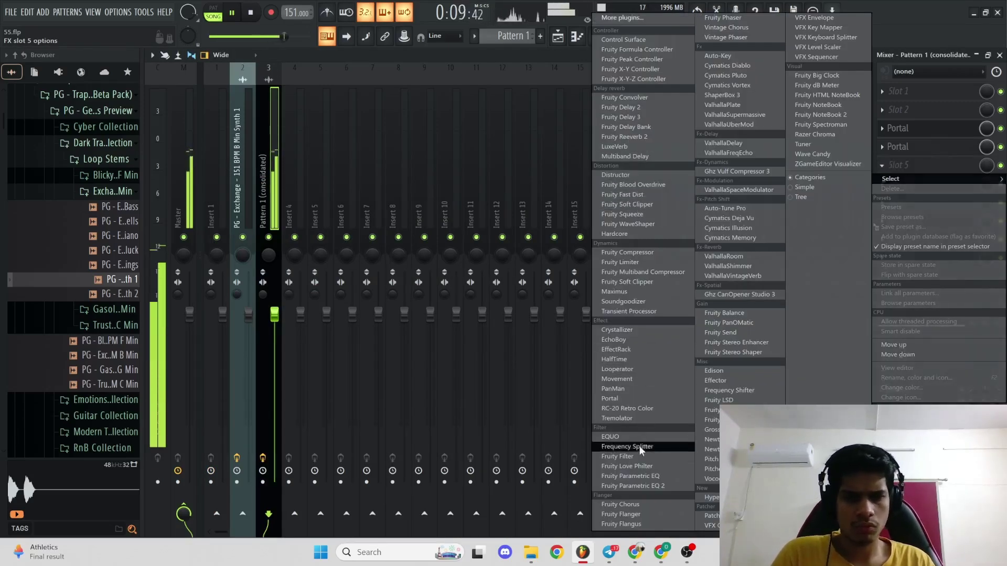
left_click(717, 372)
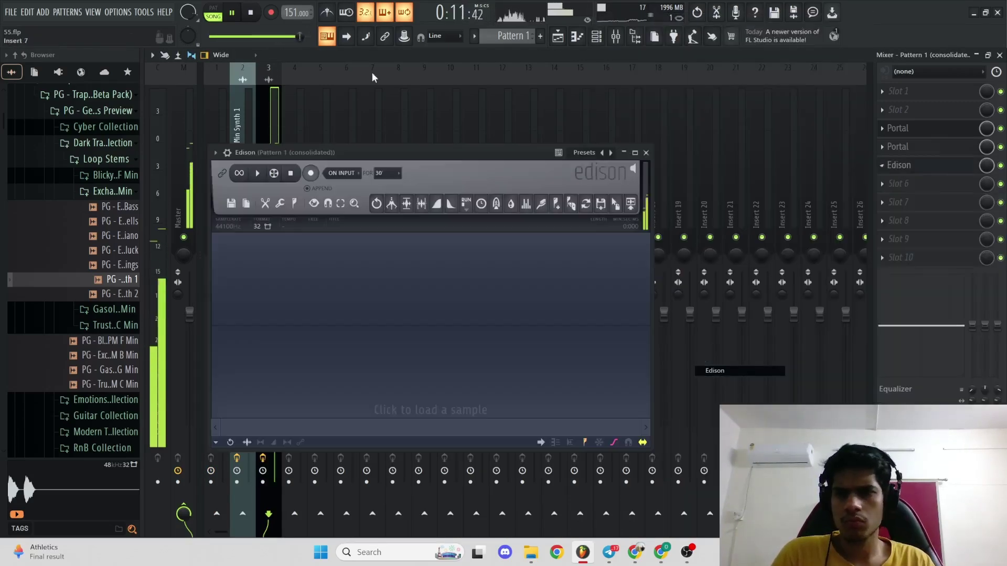
left_click_drag(352, 149, 363, 142)
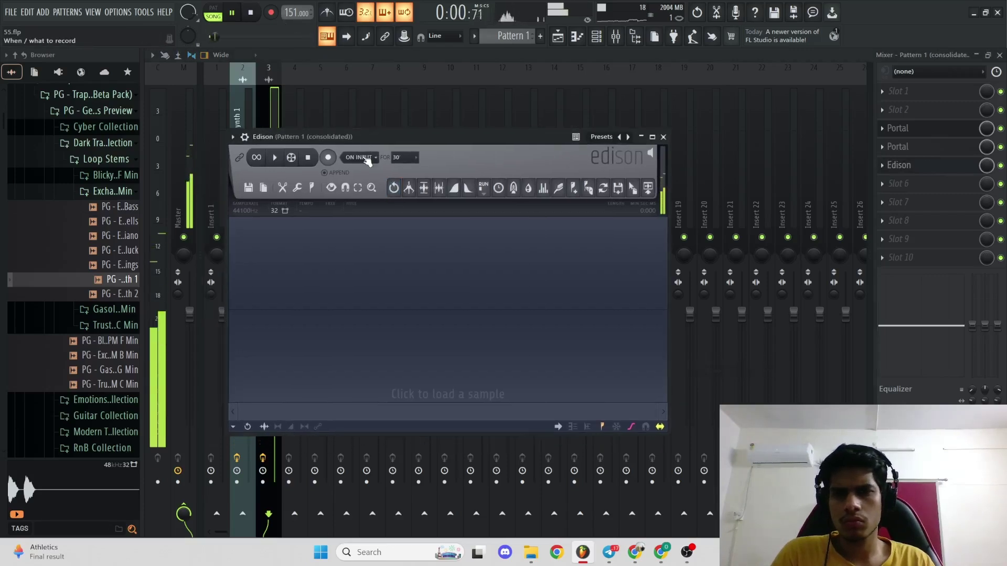
left_click(557, 38)
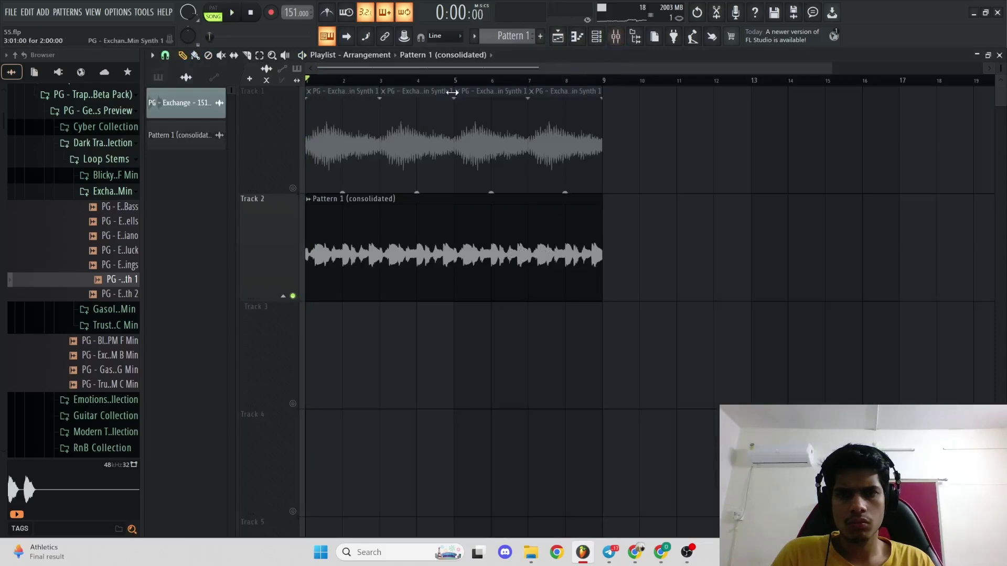
left_click(616, 36)
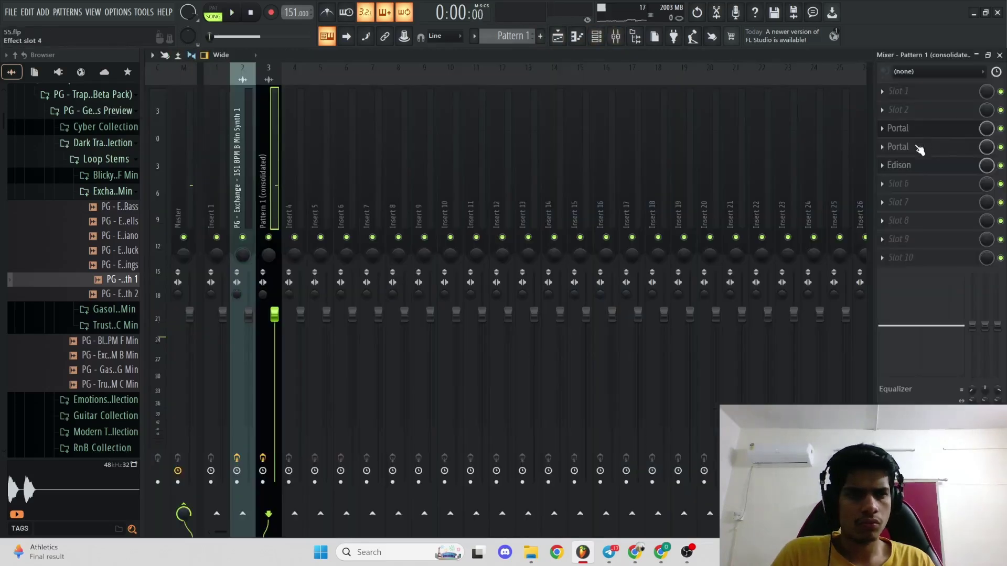
left_click(918, 166)
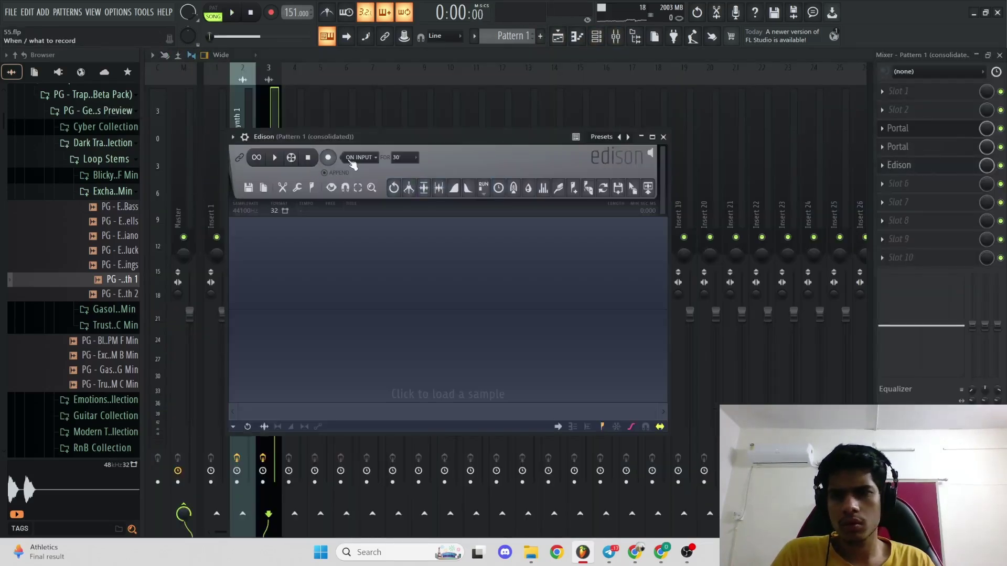
- Record the playing melody into Edison on the consolidated melody's track, starting on input
left_click(235, 19)
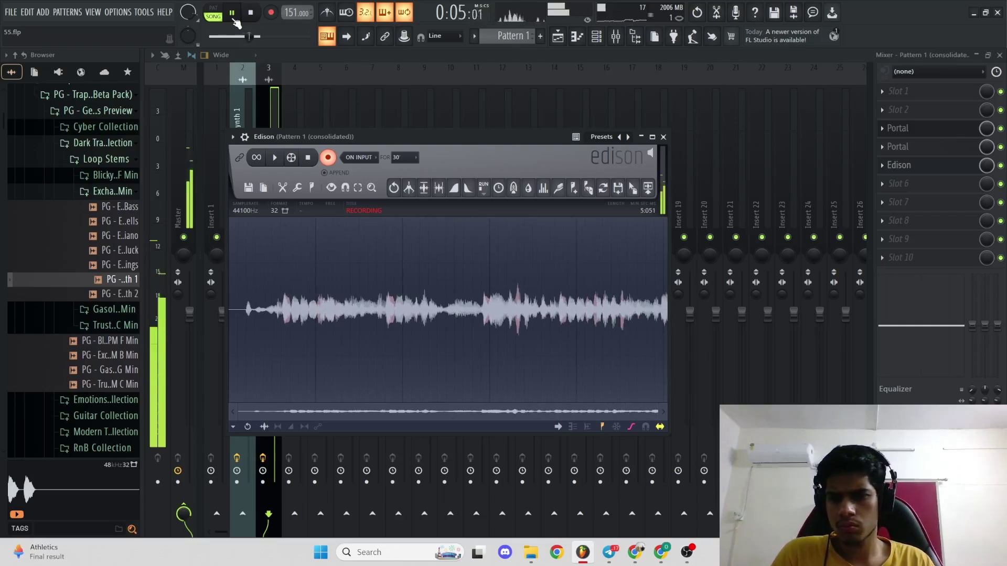
key("space")
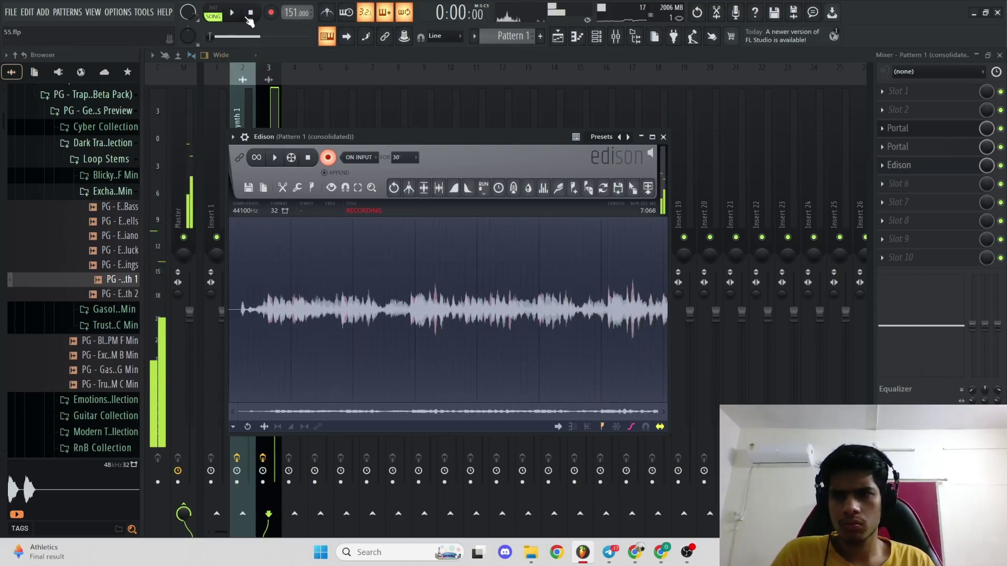
left_click(329, 158)
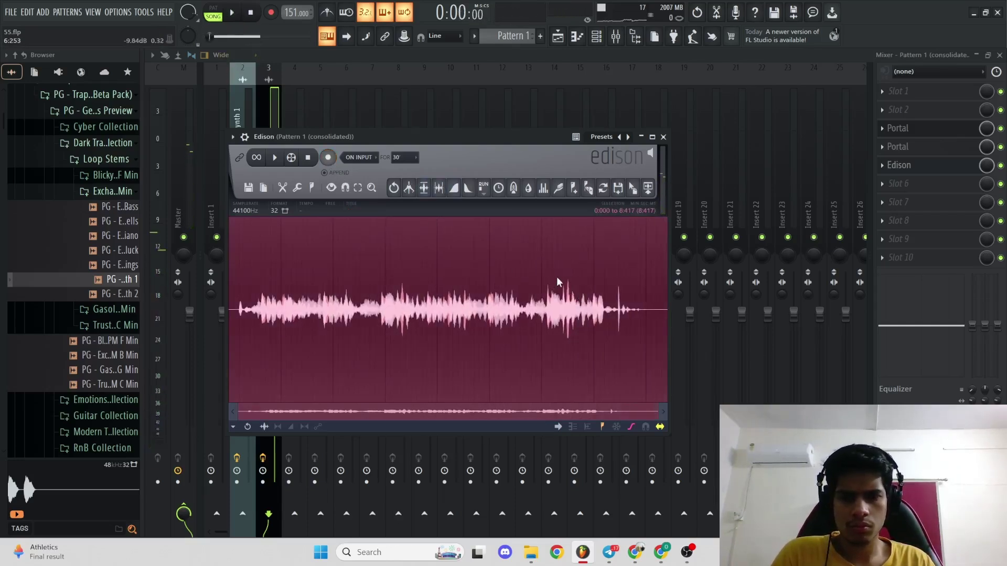
- Close Edison and delete it from slot 5 of the consolidated melody's mixer track
left_click(663, 137)
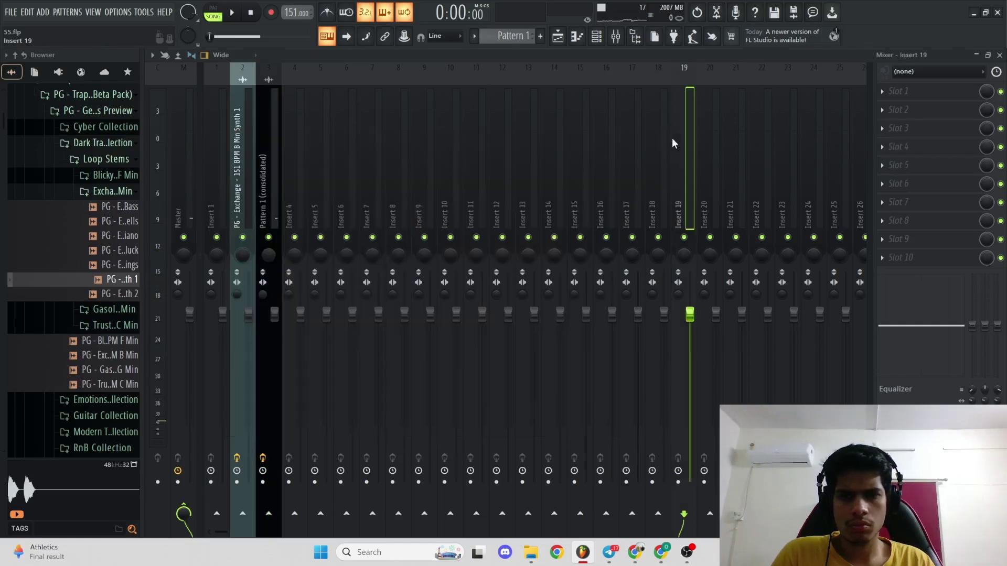
left_click(274, 149)
left_click(881, 165)
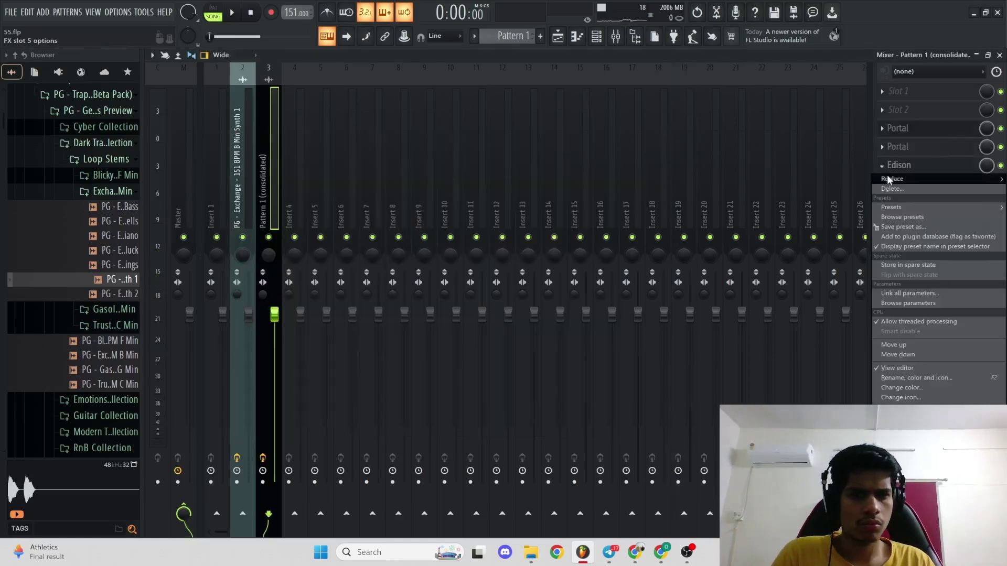
left_click(891, 188)
left_click(556, 316)
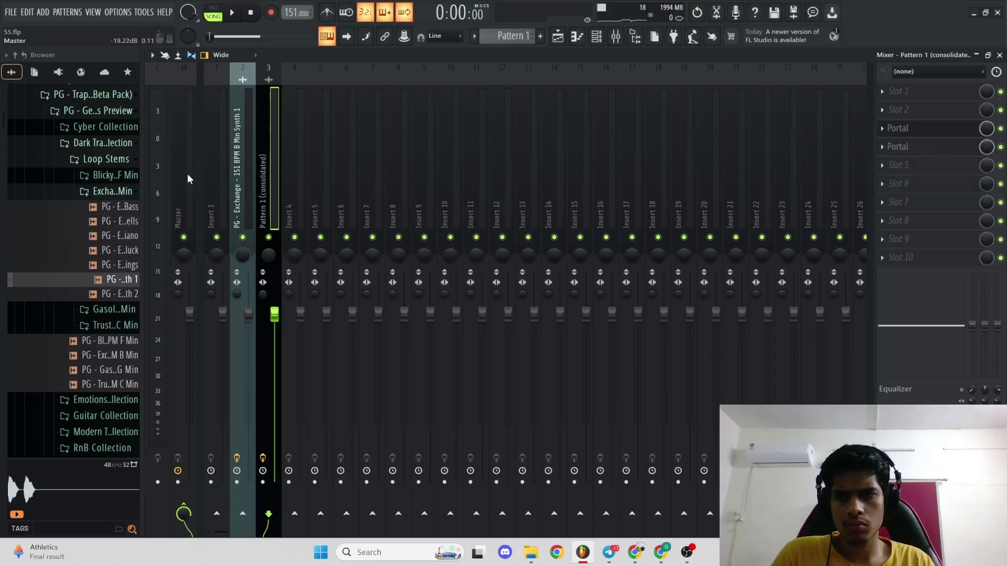
- Add Edison in slot 2 of the Master mixer track
left_click(188, 180)
left_click(897, 128)
mouse_move(891, 142)
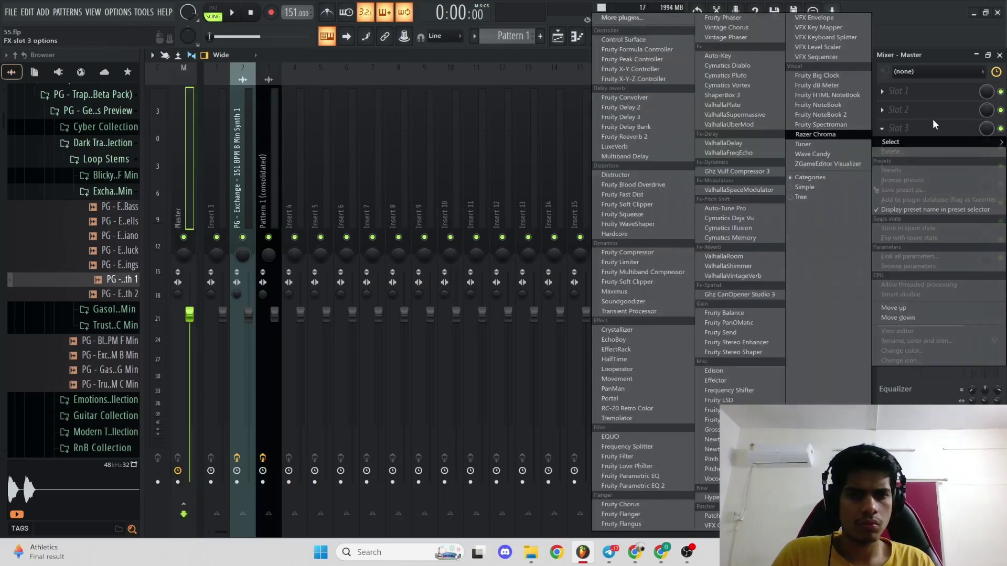
left_click(337, 206)
key("space")
key("space")
left_click(886, 110)
mouse_move(887, 123)
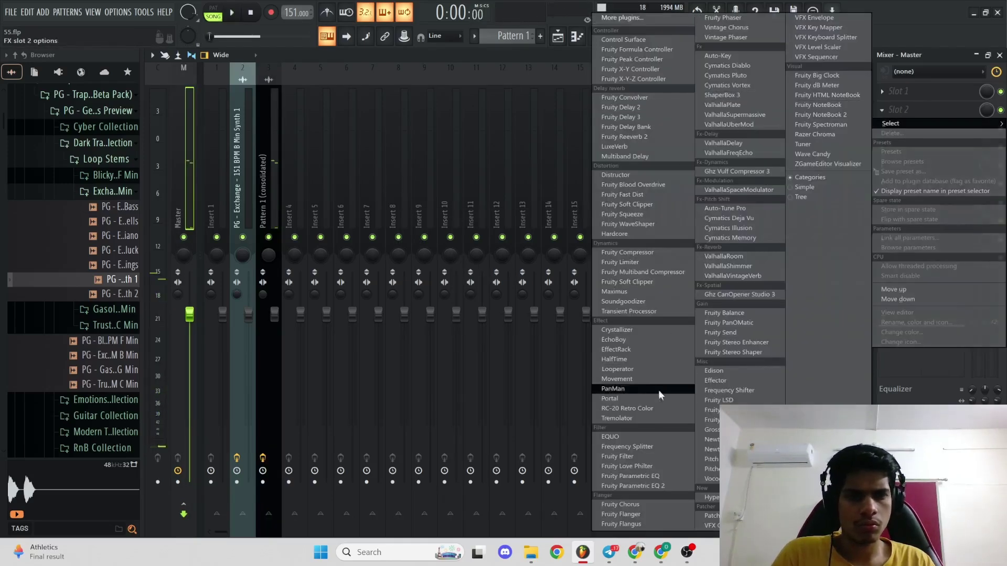
left_click(716, 372)
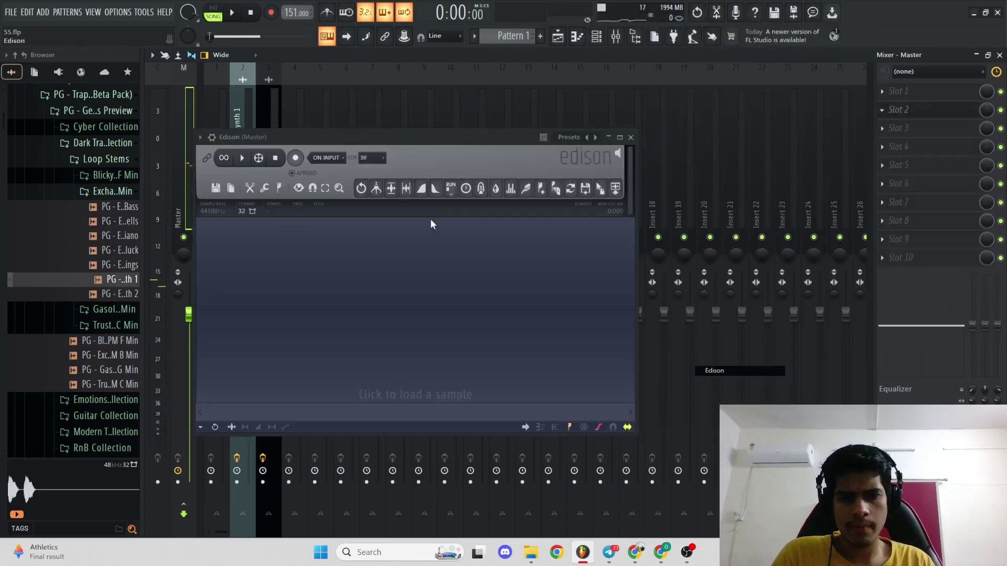
- Set the Master's Edison to record on play and capture one full pass of the looping arrangement
left_click(326, 158)
left_click(326, 204)
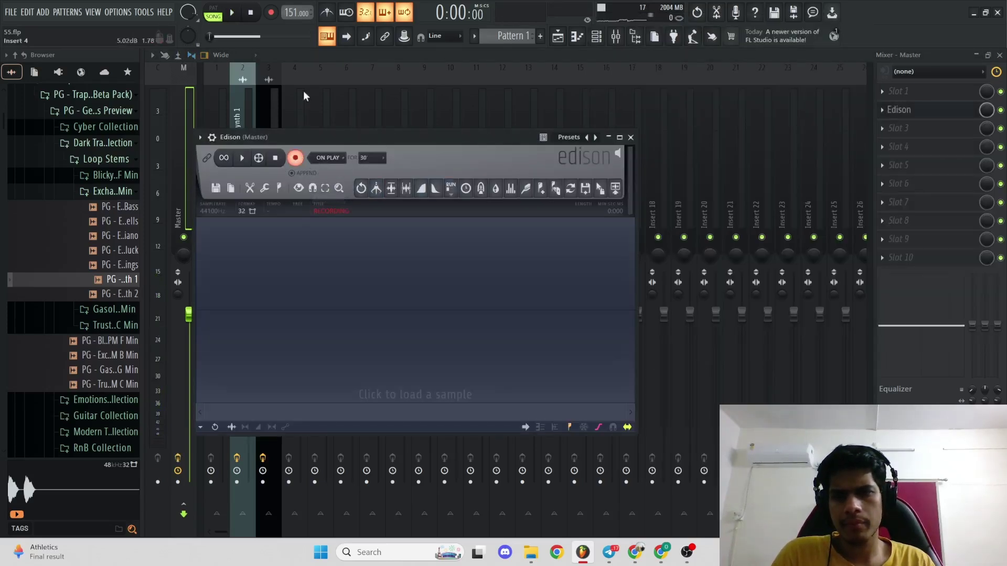
left_click(238, 12)
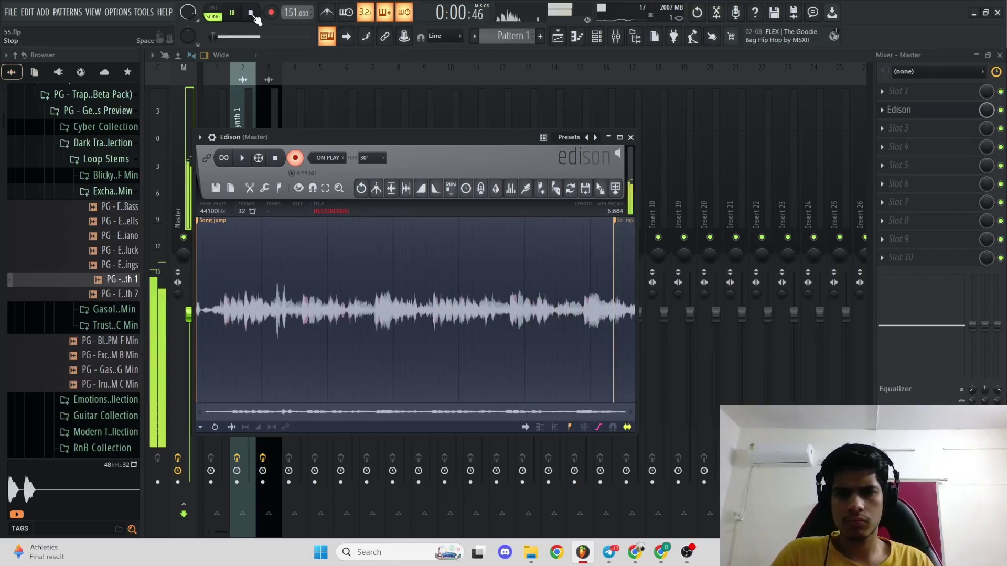
left_click(249, 15)
left_click(295, 157)
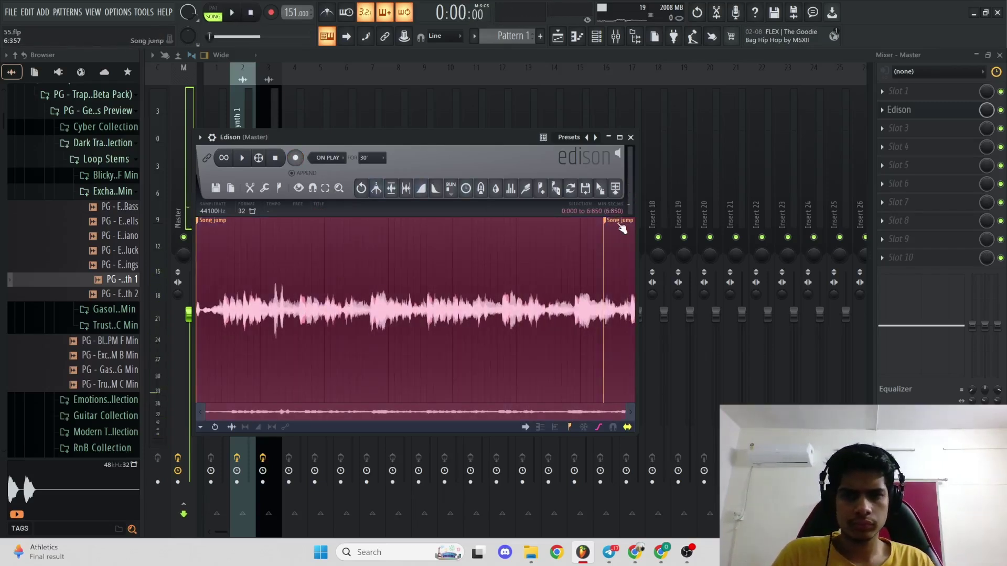
- Cut the recording from the second Song jump marker onward and drop the trimmed audio into the playlist
key("Delete")
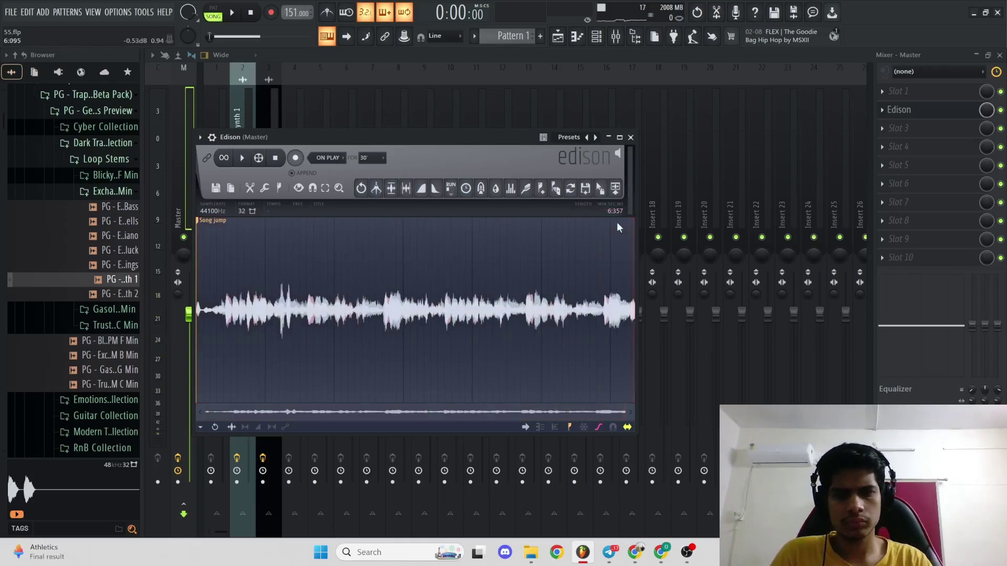
left_click_drag(599, 188, 466, 305)
right_click(293, 189)
right_click(293, 189)
right_click(293, 189)
key("ctrl+d")
- Replace the consolidated melody clip on Track 2 with the recorded clip, placed from bar 5 to bar 9
scroll(308, 239, "down", 3)
left_click(289, 303)
left_click(293, 296)
scroll(377, 283, "up", 2)
scroll(472, 270, "down", 2)
right_click(529, 262)
key("space")
left_click_drag(530, 338, 526, 230)
scroll(526, 230, "down", 1)
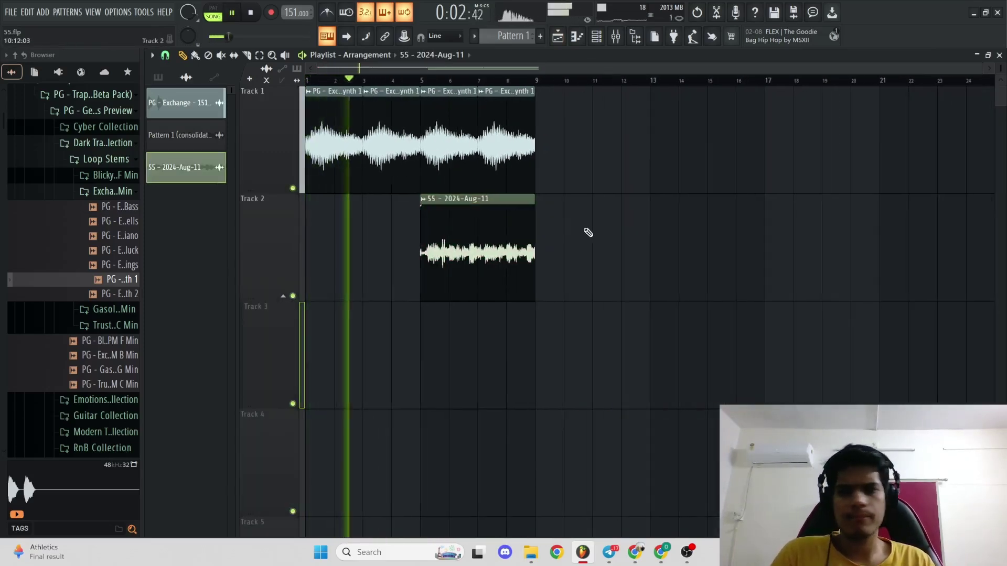
- Stop playback and collapse the Dark Trap Collection and PG-TrapGenesis(BetaPack) folders in the sample browser
scroll(584, 234, "up", 5)
left_click(82, 145)
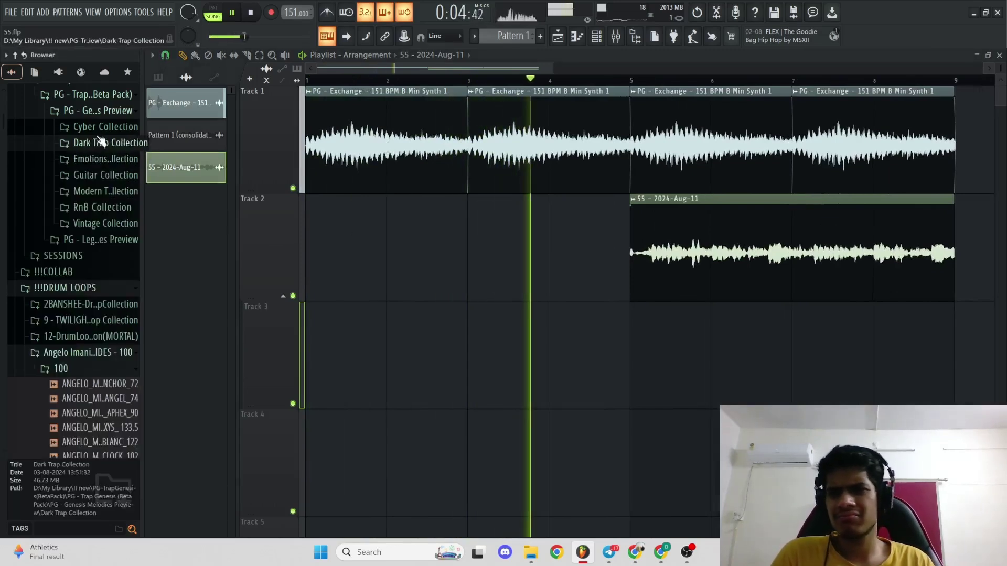
left_click(102, 126)
key("space")
scroll(66, 167, "up", 2)
left_click(62, 166)
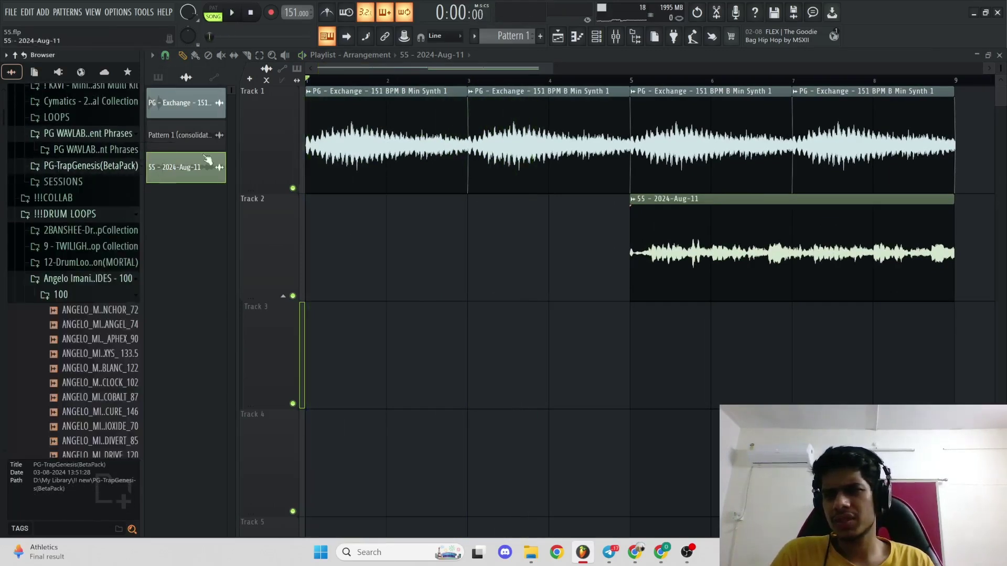
- Rename the Exchange synth clip's channel to "d mionr" and briefly play the arrangement
left_click(420, 153)
key("F2")
type("C")
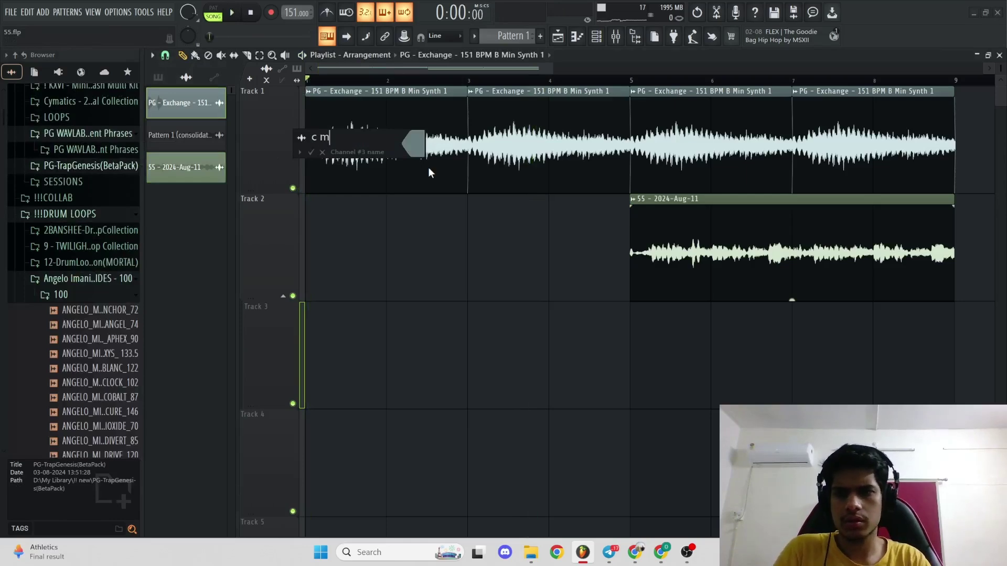
key("BackSpace")
type("d mionr")
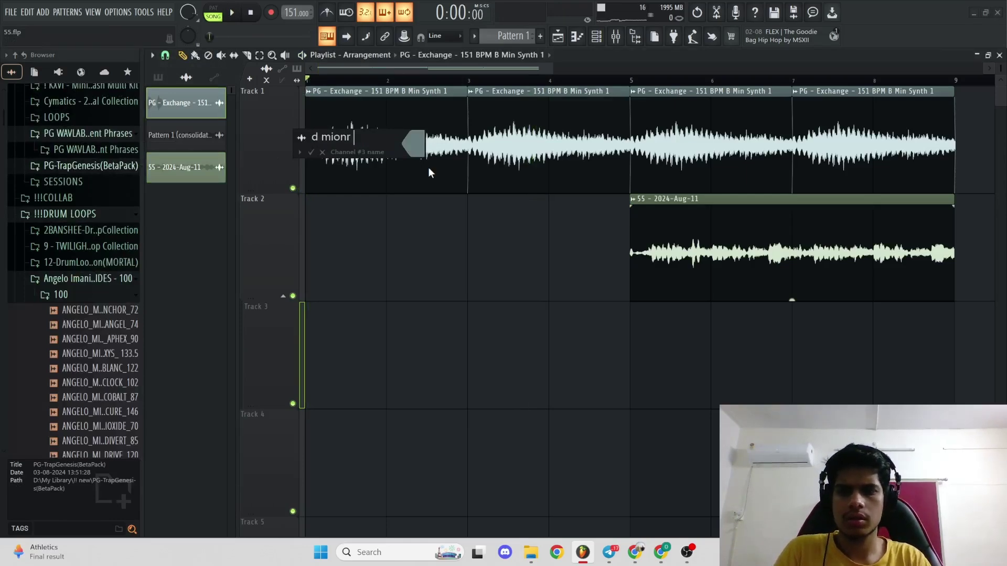
key("Return")
key("space")
scroll(429, 168, "down", 2)
scroll(429, 168, "up", 2)
key("space")
- Collapse the Angelo Imani x MIDES - 100 and drums folders and browse to the Paragon One Shots Vol. 3 samples
left_click(89, 279)
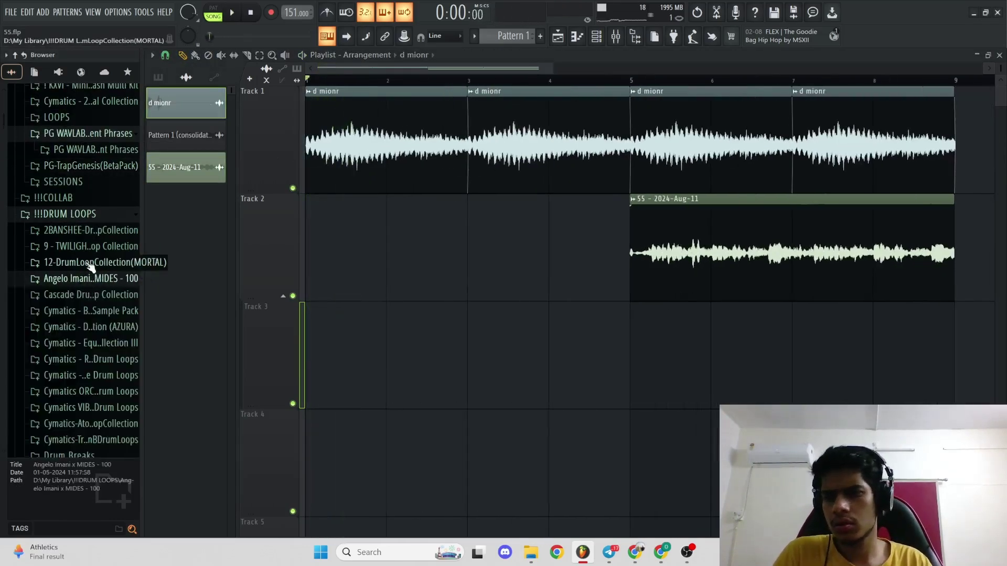
scroll(84, 173, "down", 7)
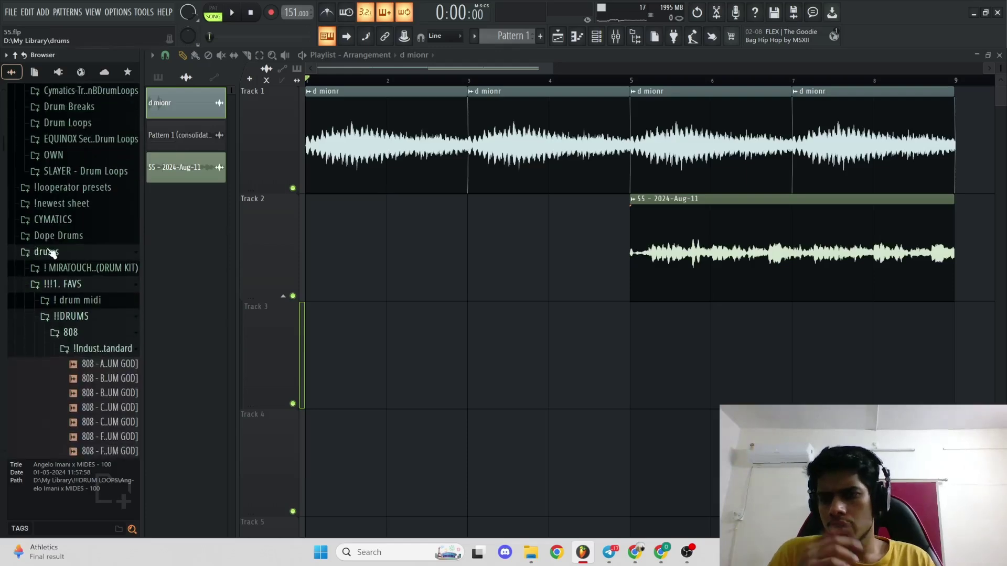
left_click(50, 251)
scroll(67, 303, "down", 4)
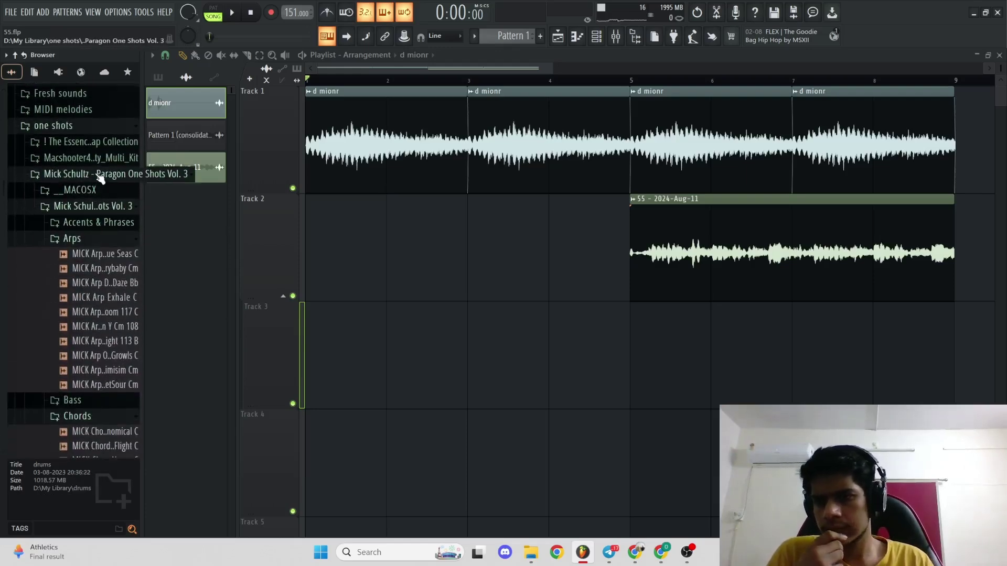
- Audition arp one-shots from Mick Schultz Paragon Vol. 3, including Exhale and Crybaby Cm, and collapse the Arps folder
left_click(97, 313)
left_click(99, 303)
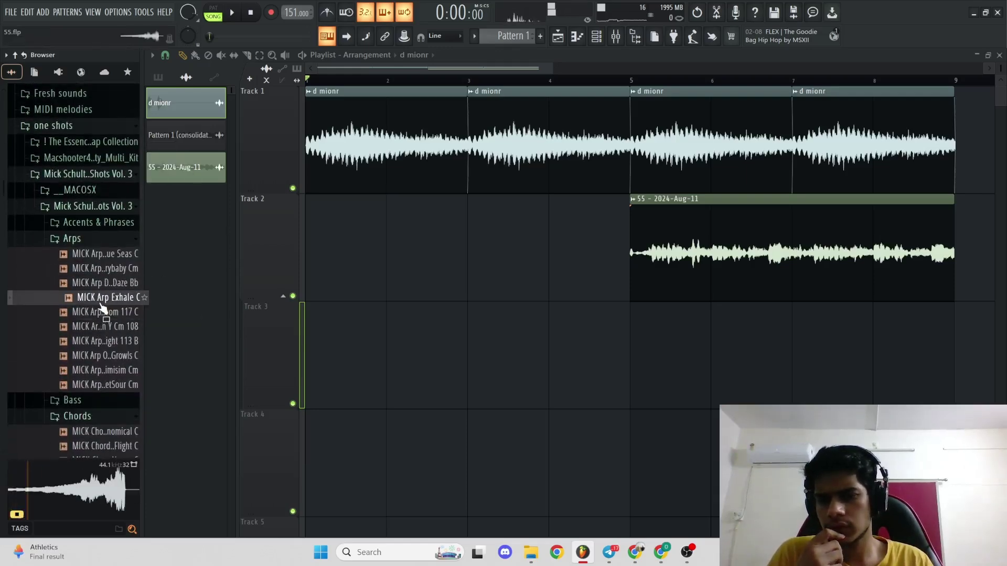
left_click(104, 283)
left_click(105, 254)
left_click(108, 268)
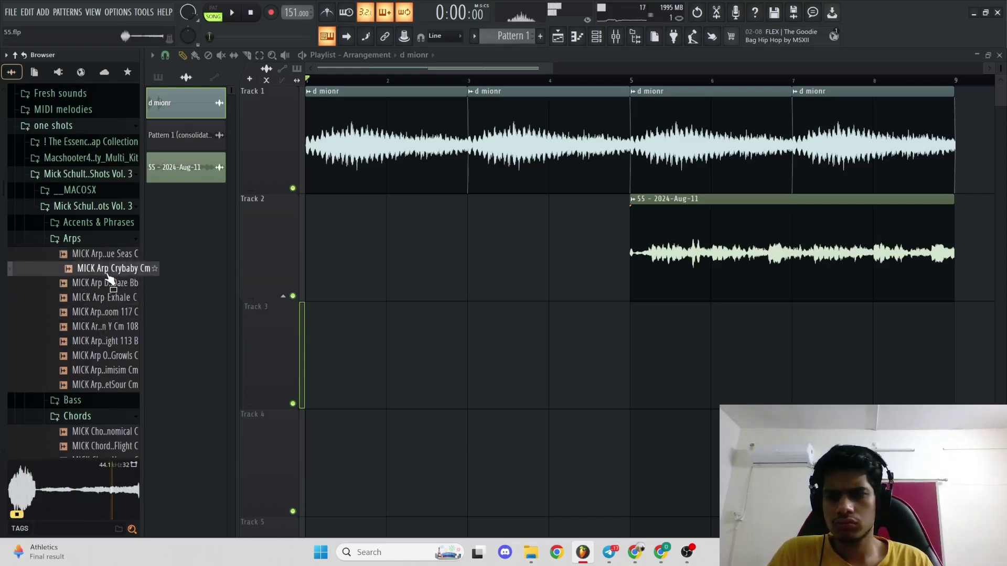
left_click(105, 245)
- Play the arrangement from the start to listen to the synth loop
key("space")
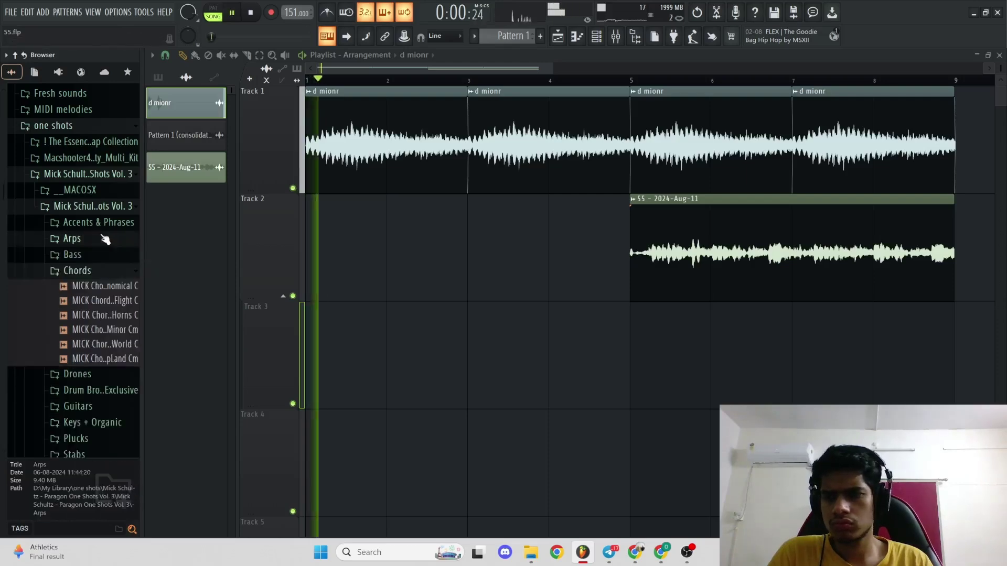
left_click(165, 56)
left_click(177, 191)
scroll(441, 306, "down", 3)
scroll(442, 306, "up", 3)
key("space")
double_click(362, 144)
key("F9")
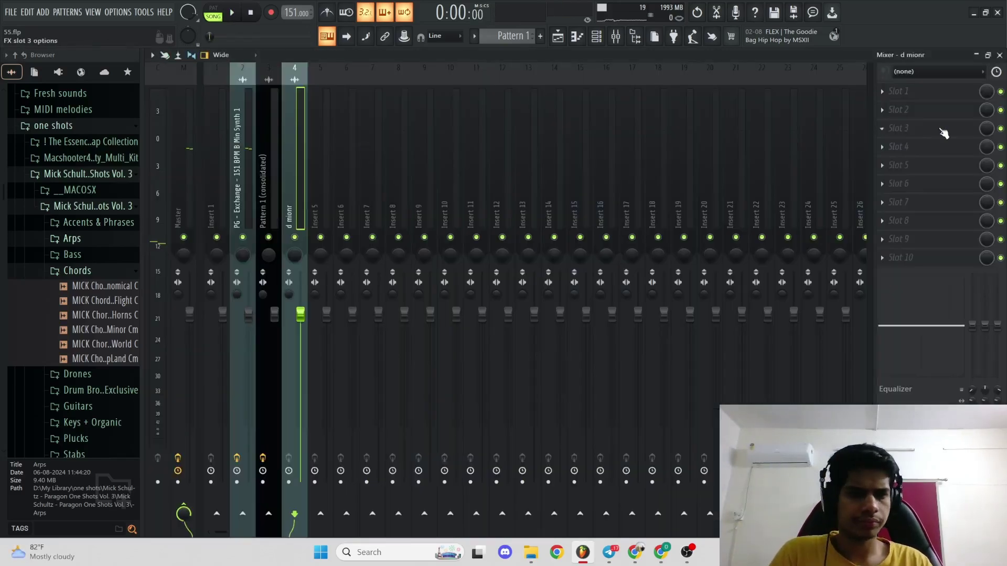
key("ctrl+z")
- Add PanMan in slot 4 of the Exchange synth's mixer track and play the arrangement in the playlist
key("space")
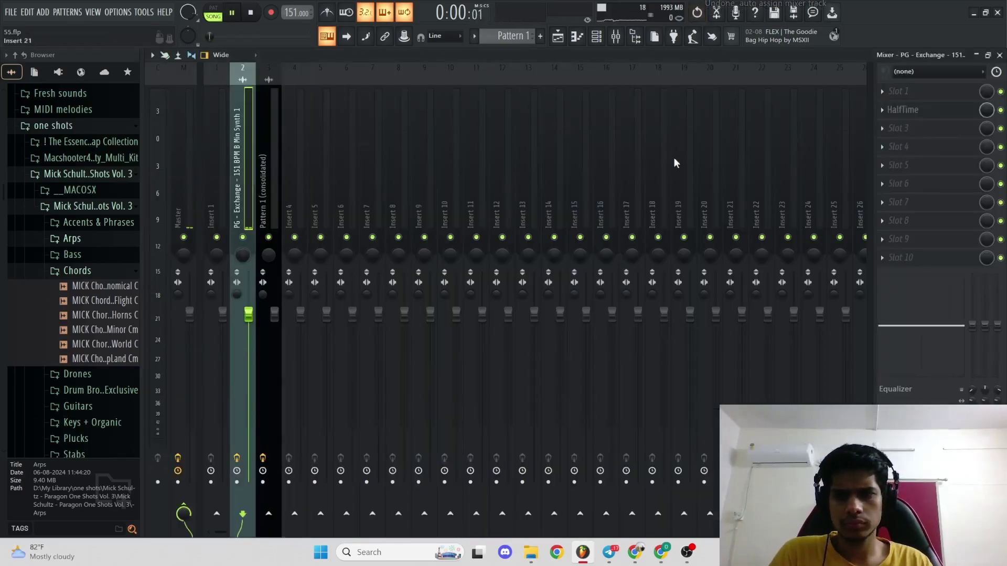
left_click(920, 142)
left_click(617, 390)
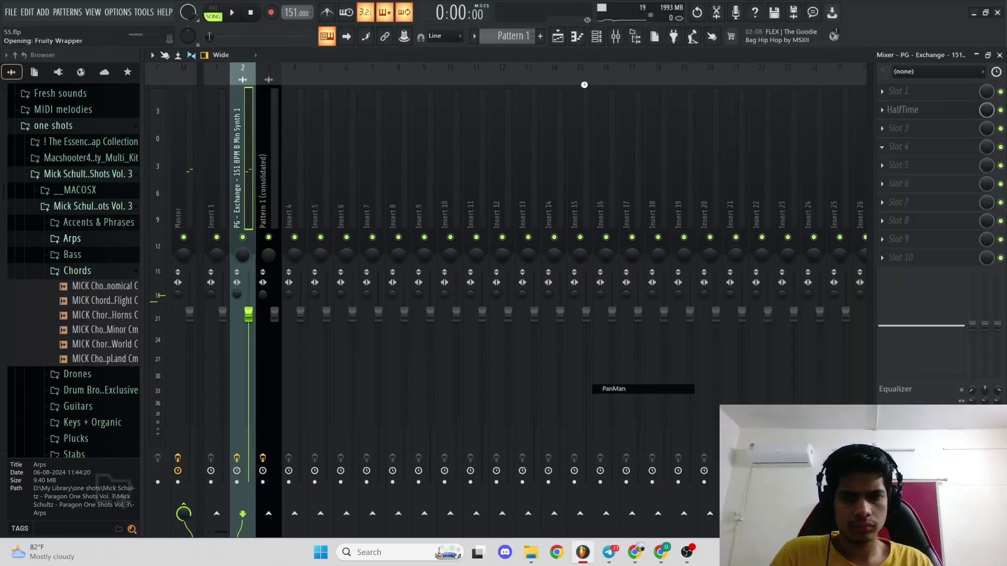
left_click(558, 36)
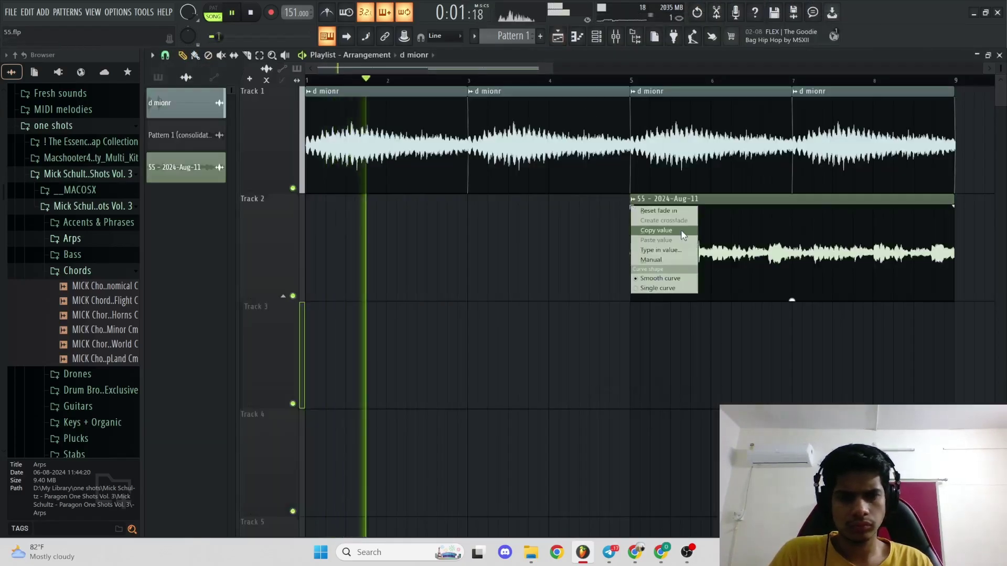
scroll(356, 301, "up", 3, "ctrl")
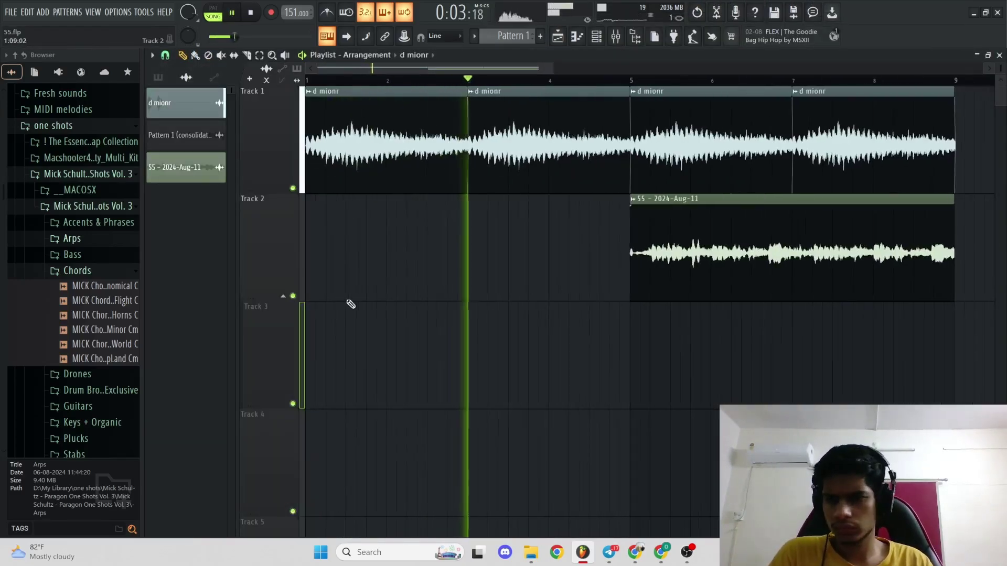
- Audition pluck one-shots from the Paragon One Shots Vol. 3 Plucks folder, including Fast Ones, Little Voice and Foster
left_click(93, 273)
scroll(93, 276, "down", 2)
key("space")
left_click(93, 266)
left_click(91, 309)
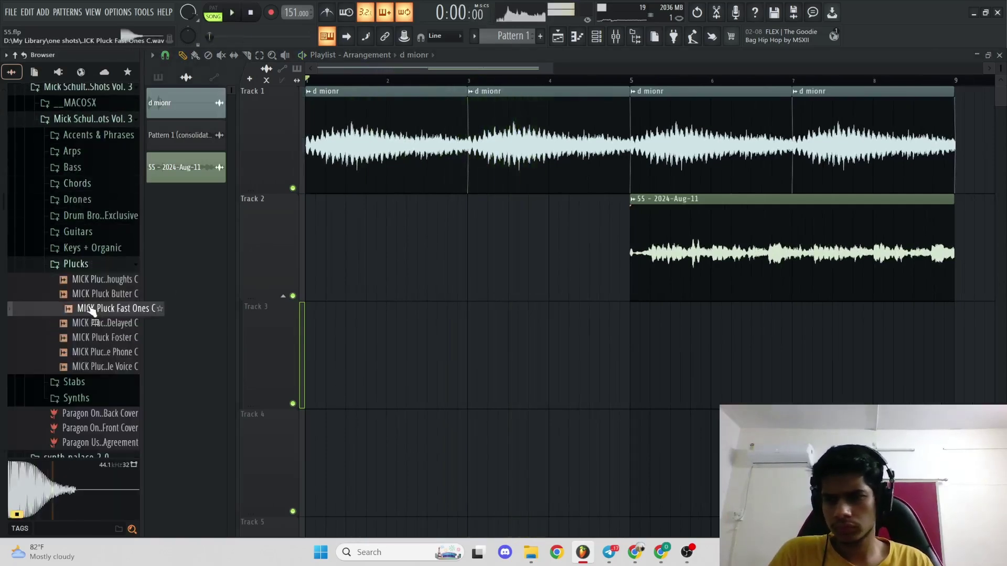
scroll(94, 330, "down", 4)
left_click(97, 192)
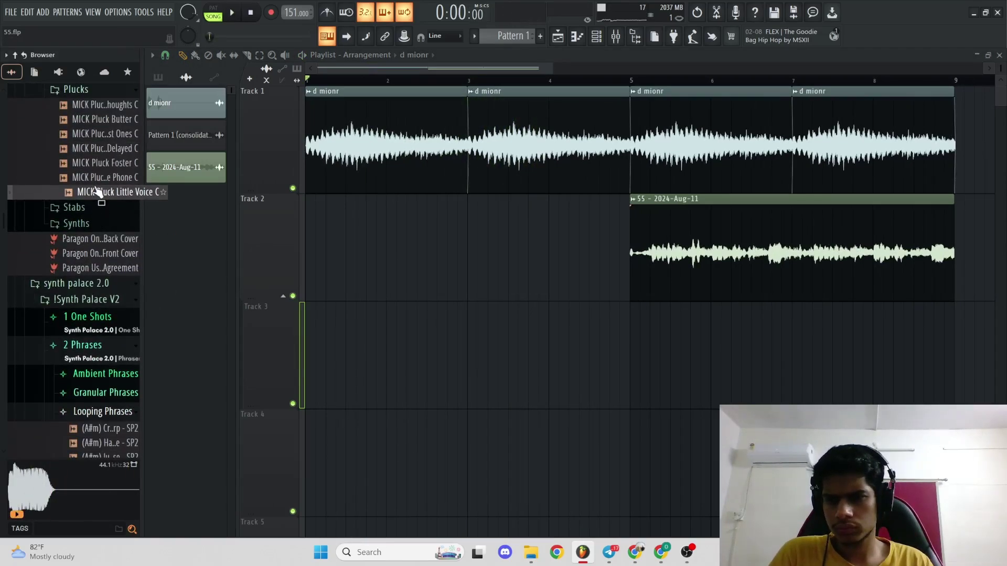
left_click(100, 178)
left_click(102, 167)
- Audition Synth Palace 2.0 Looping Phrases, including (Cm) Opium Phrase and (Dm) Counting Up
scroll(94, 306, "down", 4)
key("space")
left_click(99, 269)
key("space")
left_click(102, 327)
left_click(105, 345)
left_click(104, 386)
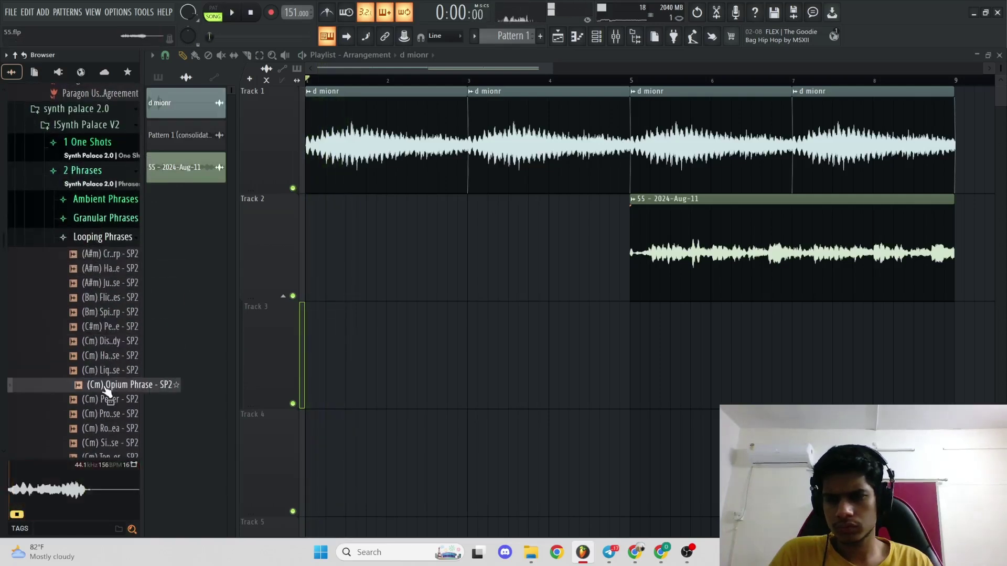
scroll(108, 390, "down", 4)
left_click(109, 300)
left_click(110, 330)
left_click(110, 316)
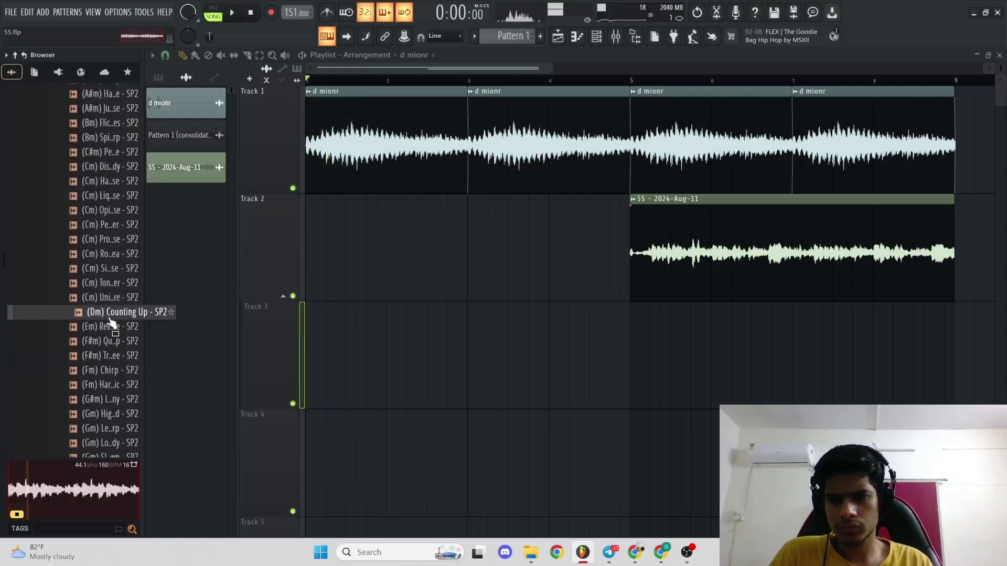
- Place the (Dm) Counting Up loop on Track 3, aligned to the start of bar 1, and play it with the synth
left_click_drag(111, 315, 387, 356)
key("space")
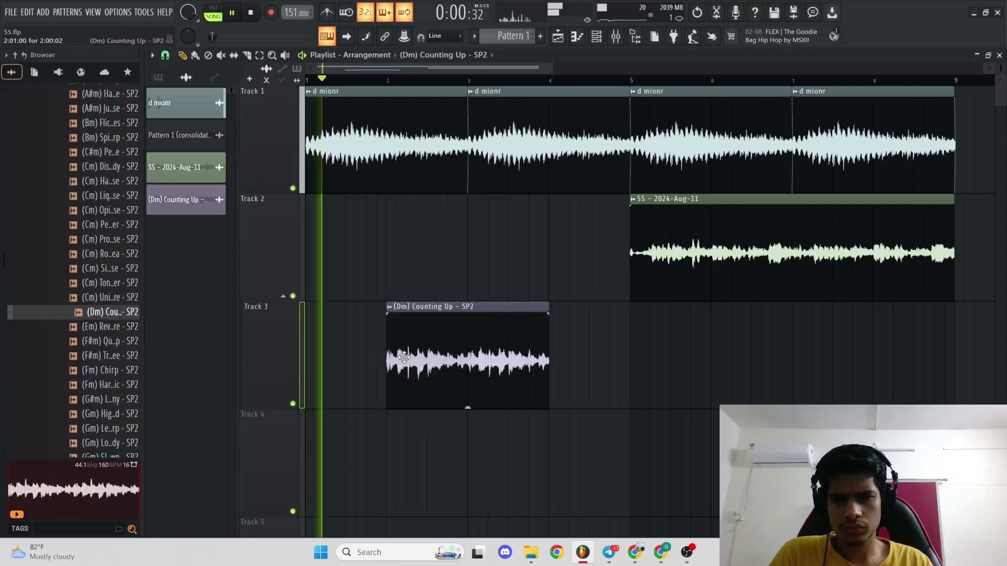
scroll(425, 360, "up", 2)
key("c")
left_click(439, 356)
key("p")
key("space")
right_click(423, 333)
left_click_drag(499, 333, 378, 344)
key("space")
key("space")
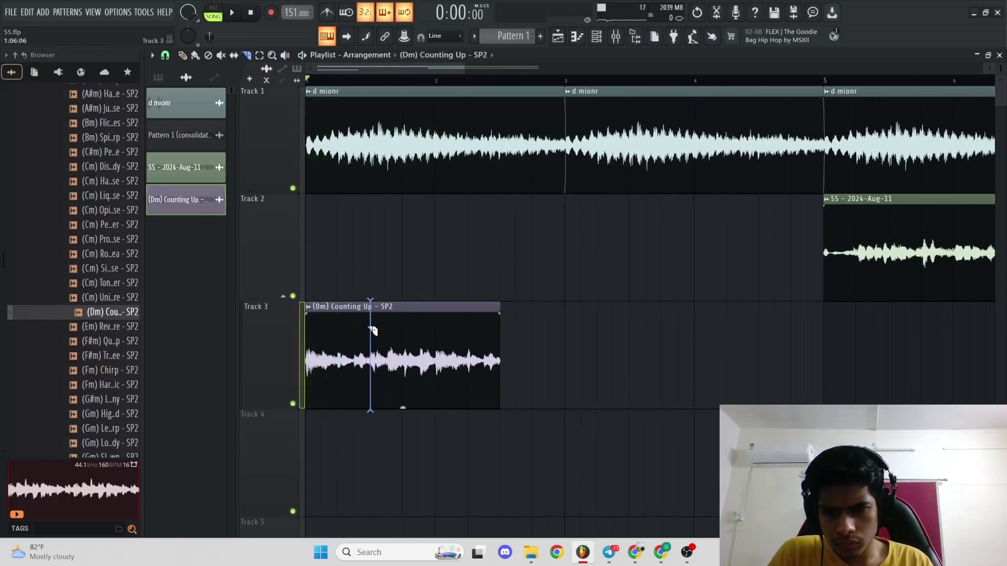
- Slice the Counting Up clip half a bar in, delete the remainder and listen to the cut
left_click_drag(373, 330, 399, 270)
right_click(399, 268)
left_click(408, 290)
right_click(387, 332)
key("space")
key("space")
- Try trimming the Counting Up clip further, listen to it and undo the resize
left_click_drag(369, 310, 325, 317)
key("space")
key("ctrl+z")
key("space")
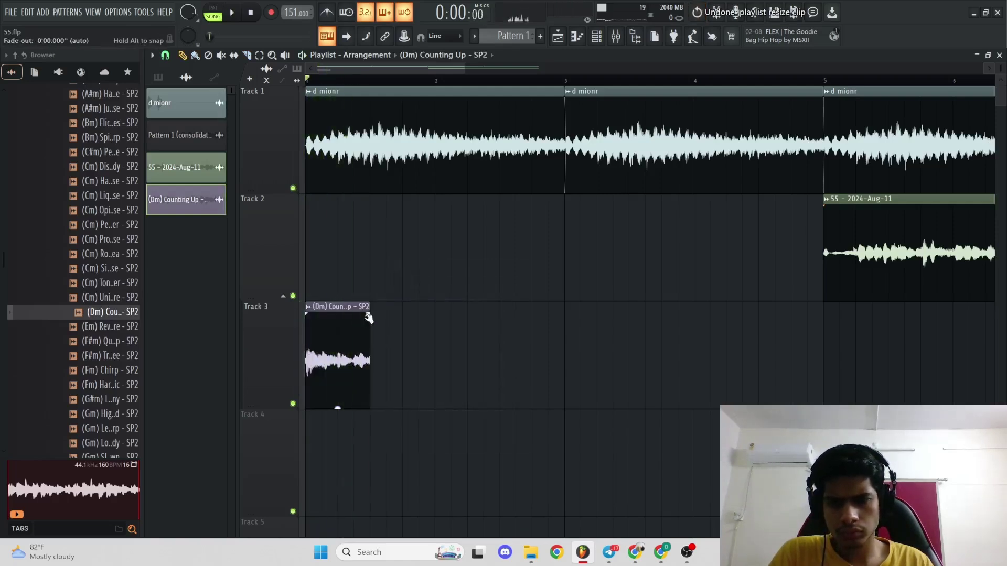
key("ctrl+z")
- Keep only the first half bar of the Counting Up clip and change its time-stretching mode in the channel settings
right_click(399, 305)
left_click(368, 301)
right_click(367, 300)
double_click(344, 319)
left_click(540, 258)
left_click(544, 288)
left_click(582, 199)
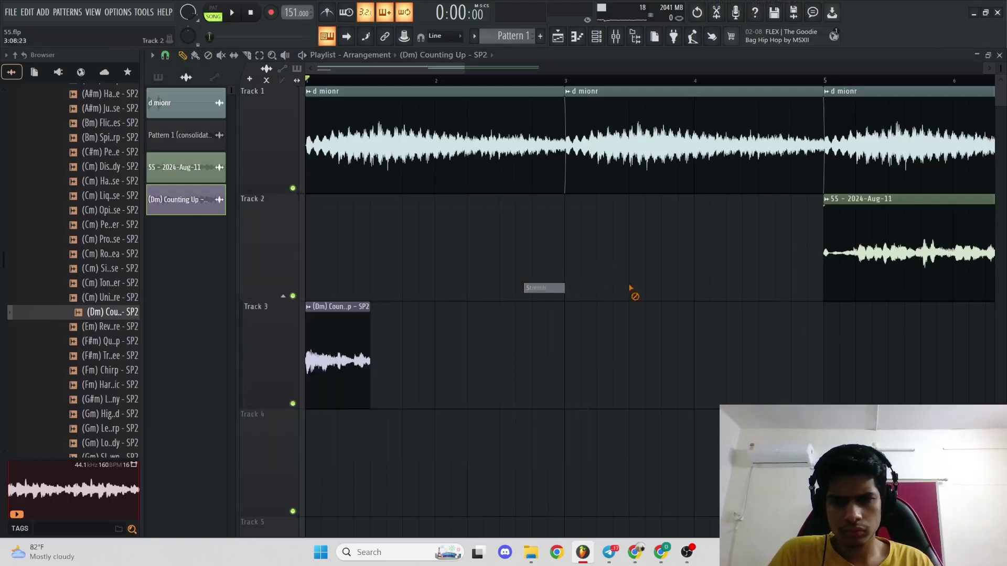
- Trim the Counting Up clip to one beat and duplicate it on Track 3 until it fills bars 1 and 2
left_click_drag(369, 312, 335, 312)
key("space")
double_click(290, 335)
key("ctrl+b")
key("ctrl+b")
key("ctrl+b")
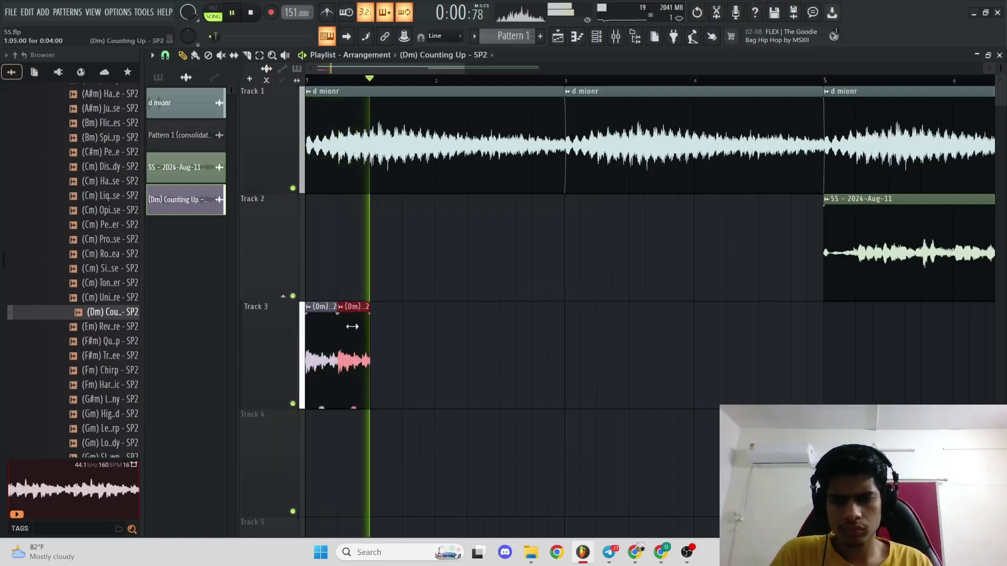
scroll(444, 335, "down", 3)
left_click(445, 339)
key("ctrl+b")
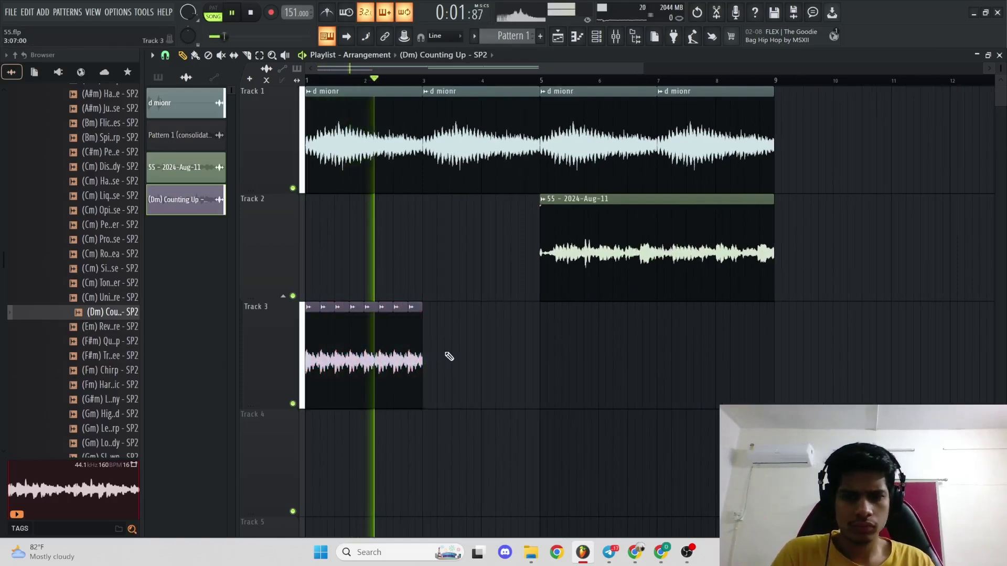
- Route Counting Up to mixer insert 4, load HalfTime in slot 3 and return to the playlist
key("space")
double_click(417, 352)
key("F9")
key("space")
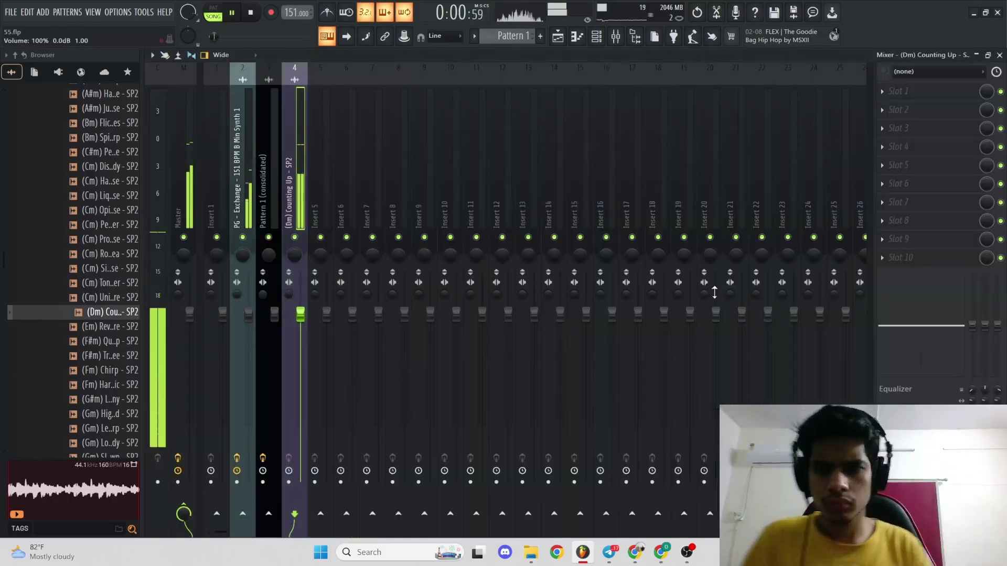
left_click(900, 129)
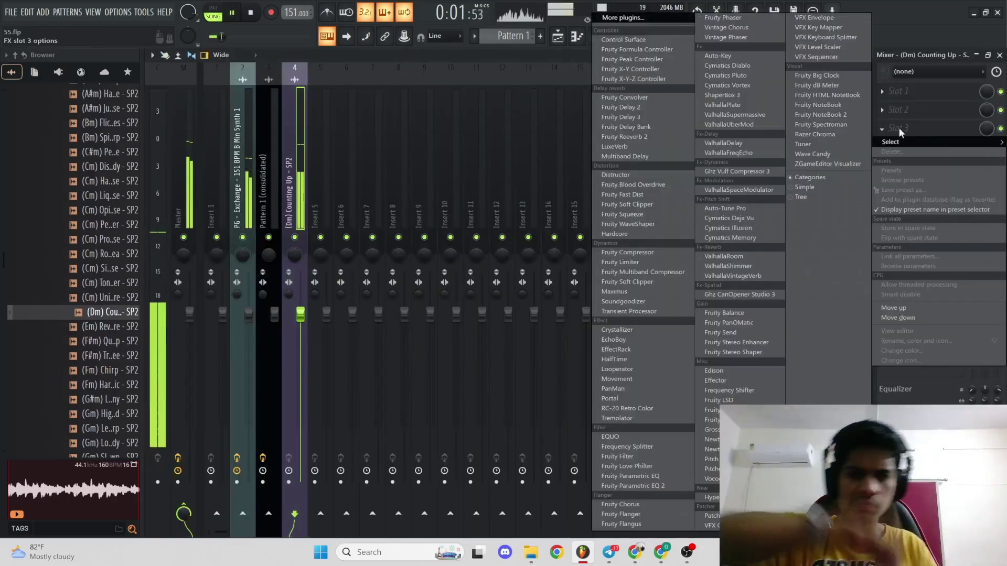
left_click(661, 358)
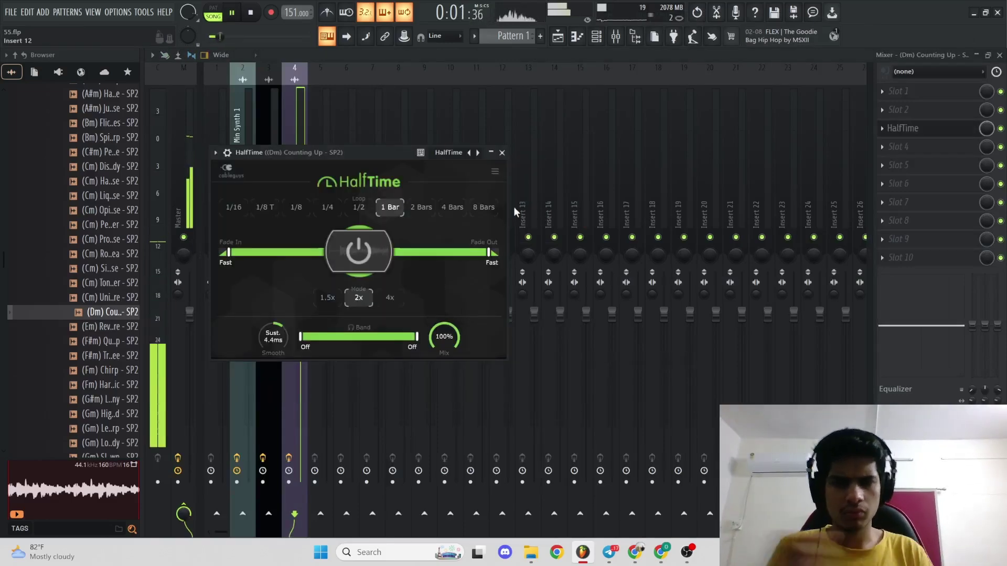
left_click(502, 153)
key("F9")
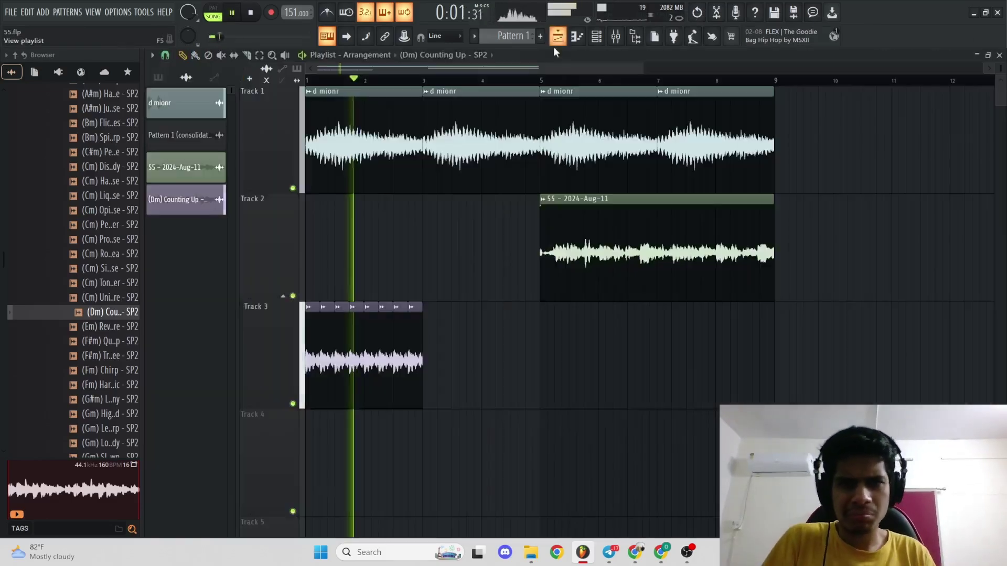
- Open the Synth Palace Granular Phrases folder and audition the (Cm) Easy Loop sample
scroll(451, 288, "down", 1)
scroll(451, 288, "up", 1)
key("space")
scroll(85, 288, "up", 2)
left_click(85, 287)
left_click(101, 129)
left_click(90, 230)
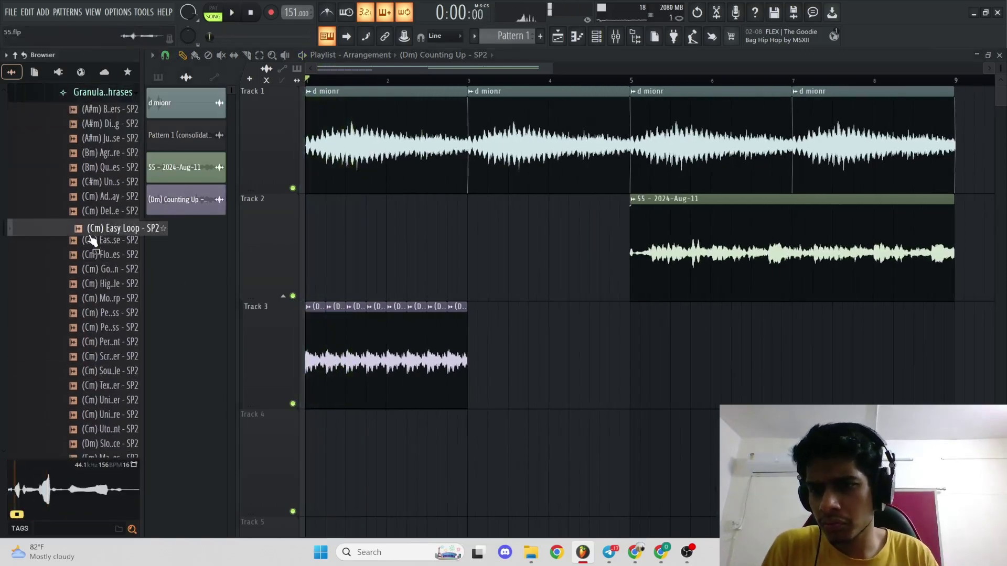
- Place (Cm) Easy Loop on Track 4, raise its pitch shift to about +189 cents and route it to mixer insert 5
left_click_drag(90, 240, 428, 472)
double_click(483, 465)
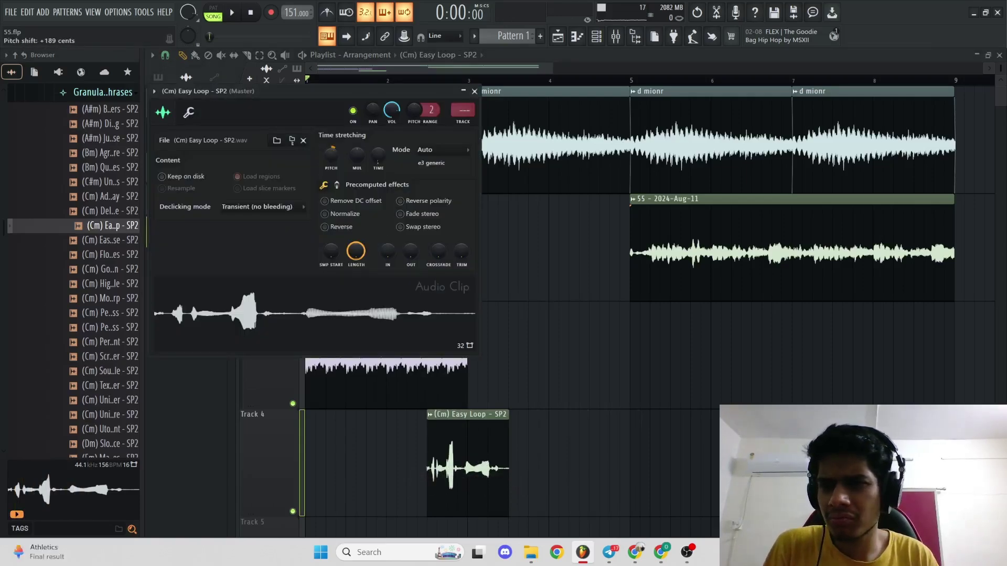
key("ctrl+l")
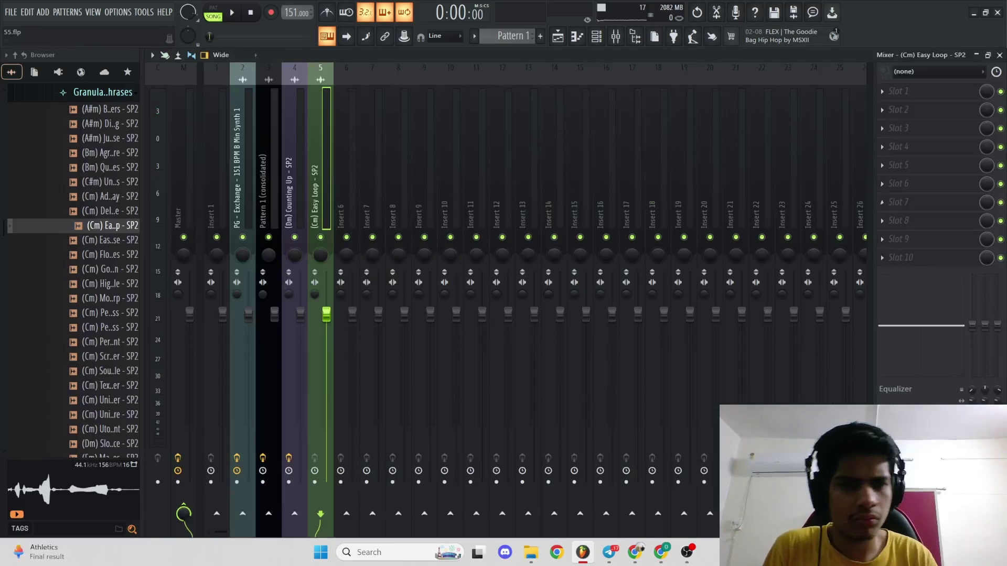
- Load ValhallaDelay in slot 2 of the Easy Loop mixer track and play the arrangement in the playlist
left_click(915, 122)
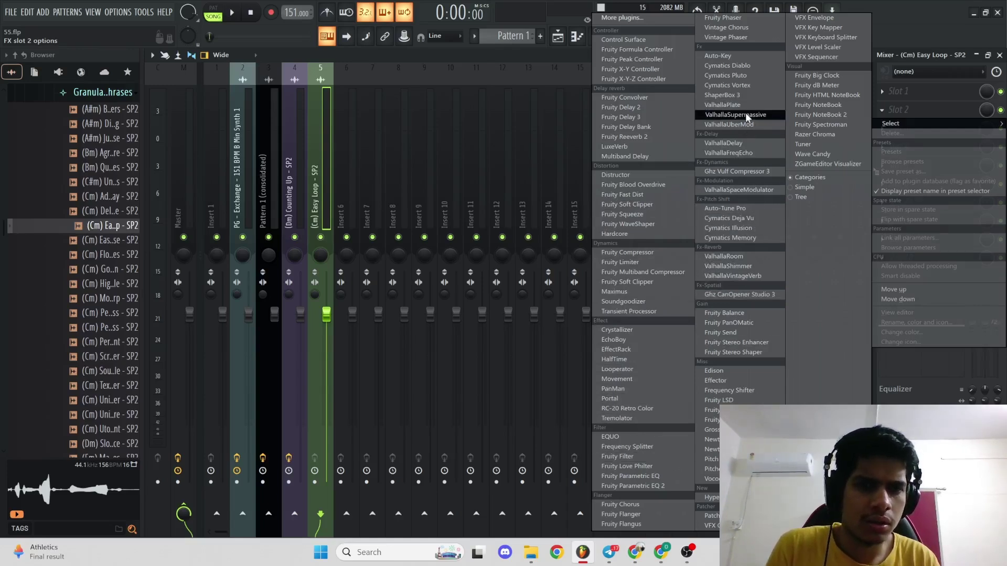
left_click(745, 143)
key("space")
left_click(558, 36)
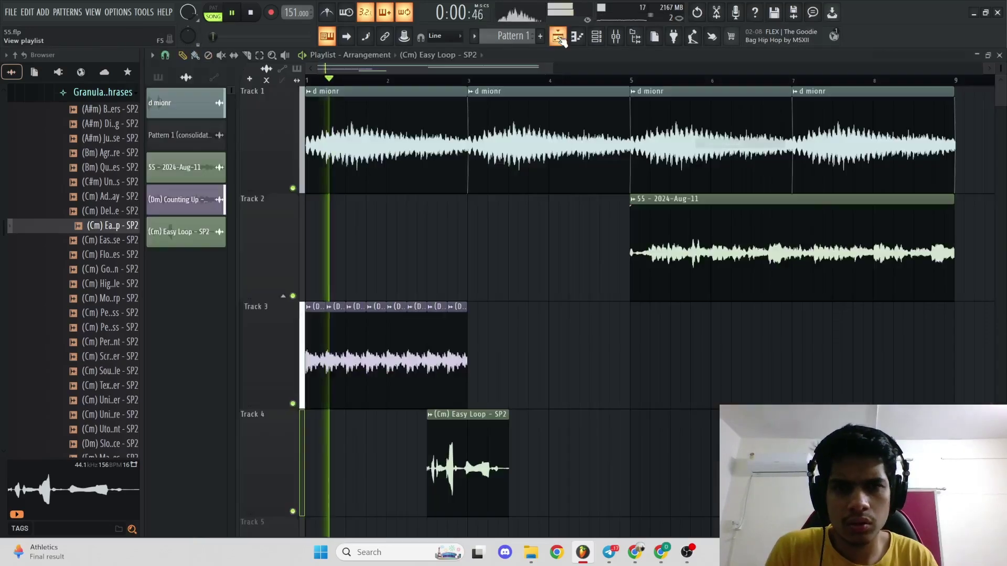
- Slice the Easy Loop clip on Track 4 at bar 3 and undo the trial moves of its pieces
right_click(496, 330)
left_click(504, 344)
right_click(487, 479)
scroll(522, 477, "down", 3)
right_click(499, 469, "ctrl")
key("space")
key("ctrl+z")
key("ctrl+z")
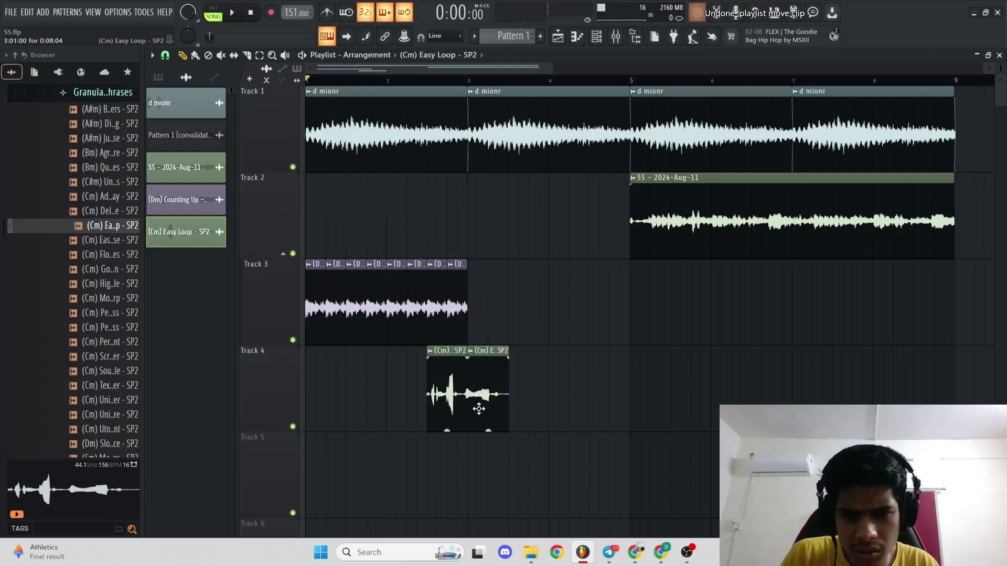
- Move the second Easy Loop piece to Track 5 midway through bar 2 and the first piece to bar 3
left_click_drag(489, 451, 449, 488)
key("space")
left_click_drag(444, 407, 483, 404)
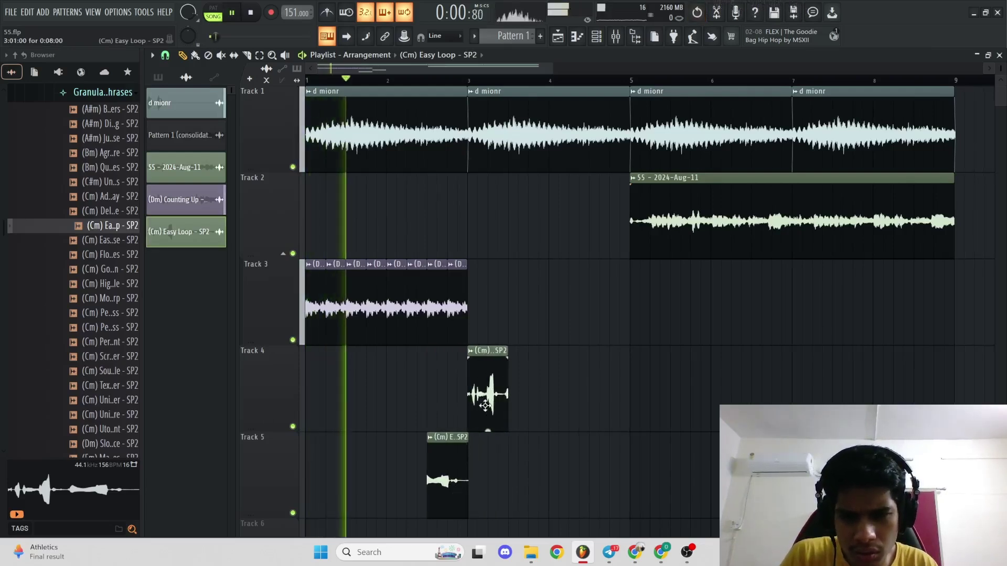
scroll(476, 410, "down", 1)
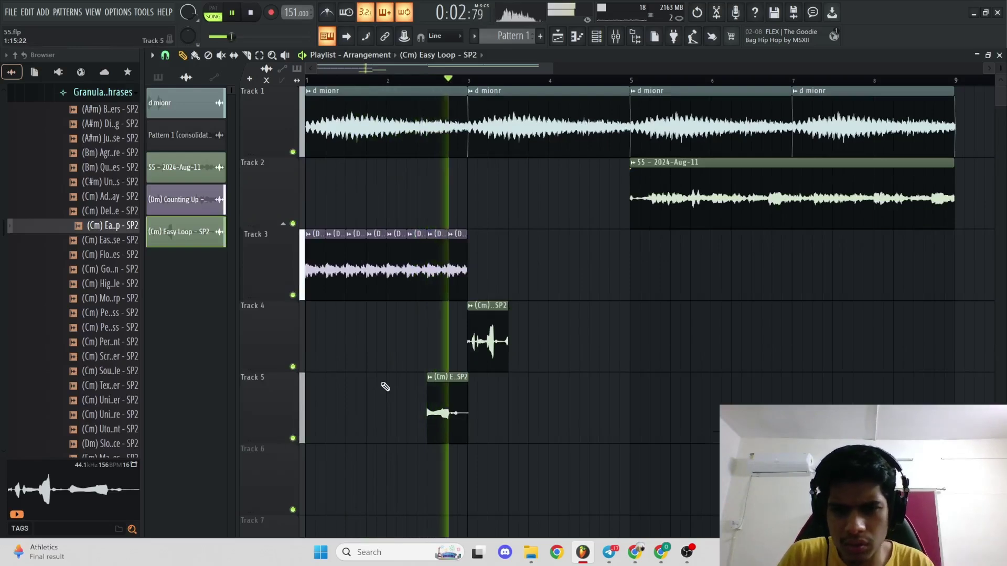
scroll(385, 387, "up", 2)
- Solo Tracks 4 and 5 and listen to the two Easy Loop pieces on their own
key("space")
left_click(300, 437)
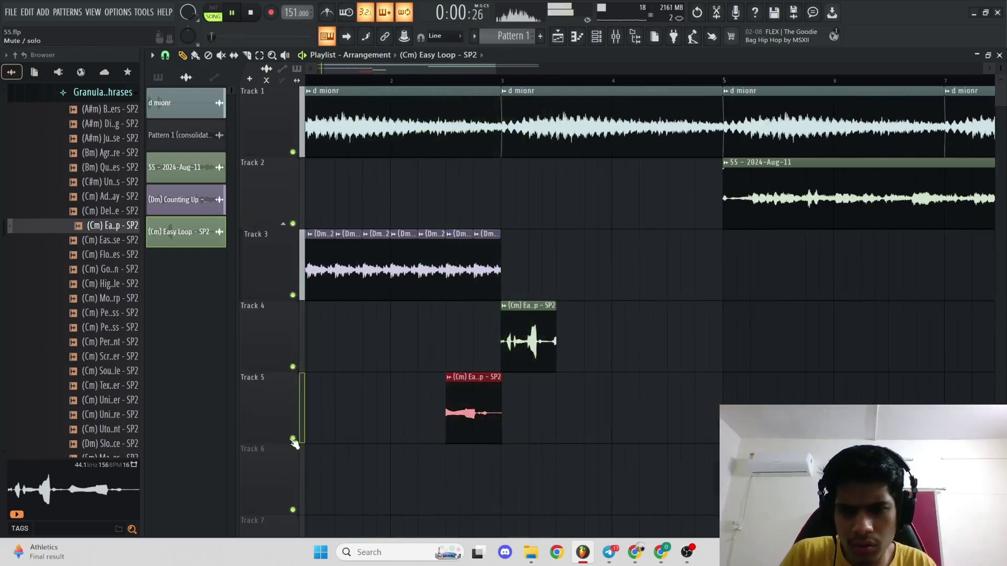
right_click(293, 439)
key("space")
key("space")
key("space")
key("space")
- Move the Track 4 Easy Loop piece to 2:13:00, delete the piece on Track 5 and listen to the result
left_click_drag(527, 341, 502, 343)
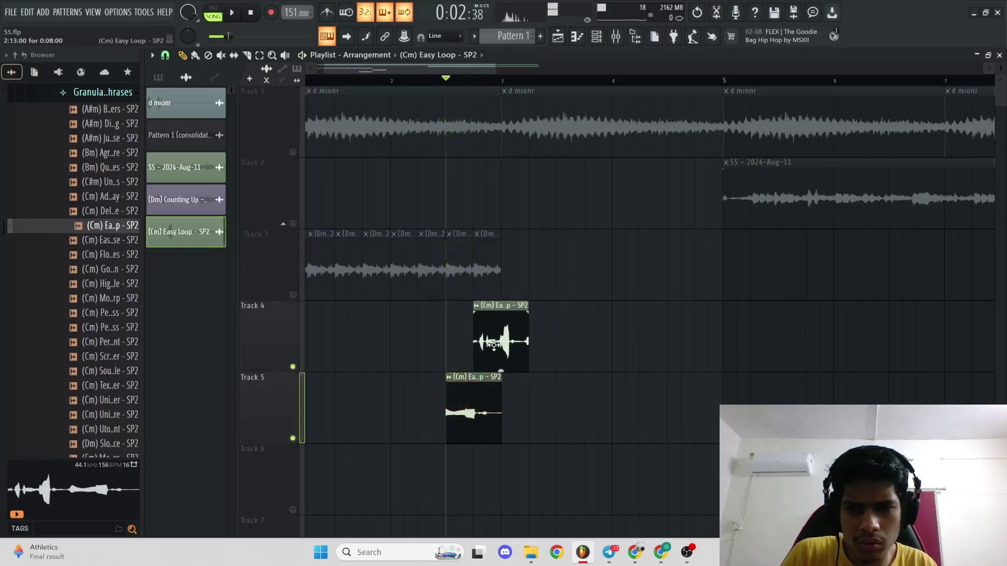
right_click(477, 432)
key("space")
key("space")
- Load HalfTime in slot 3 of the Easy Loop mixer track and play it back in the playlist
left_click(616, 37)
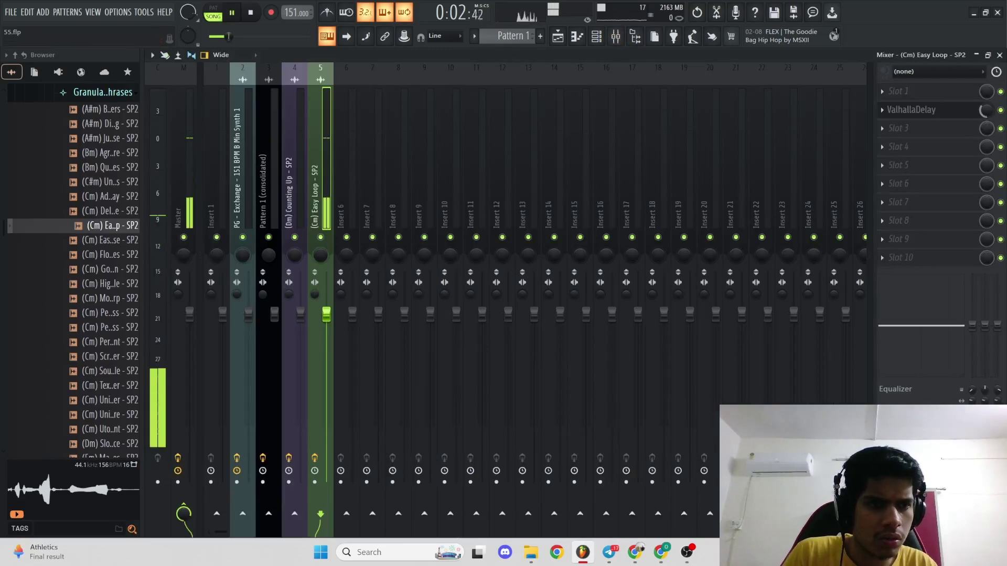
key("space")
left_click(906, 130)
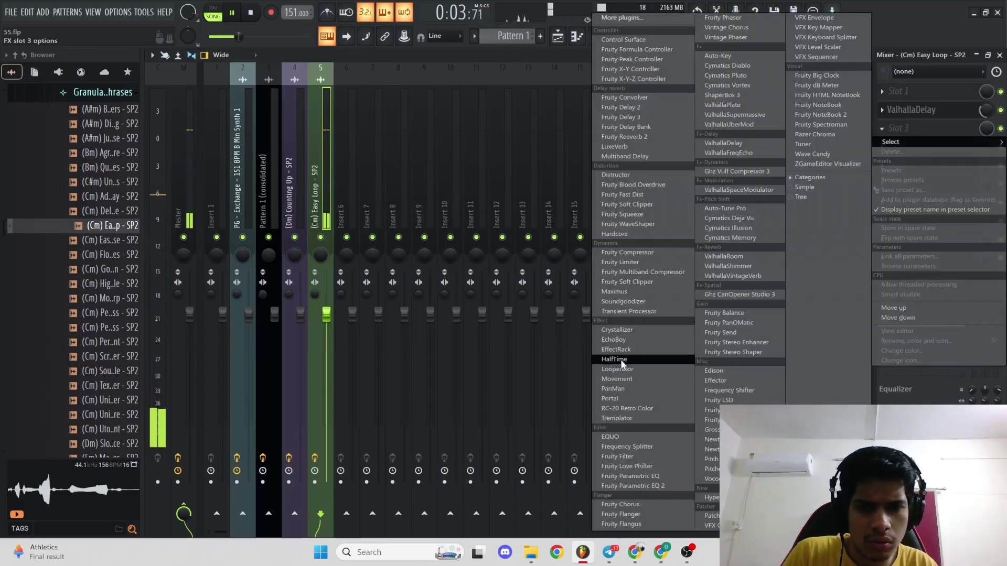
left_click(621, 361)
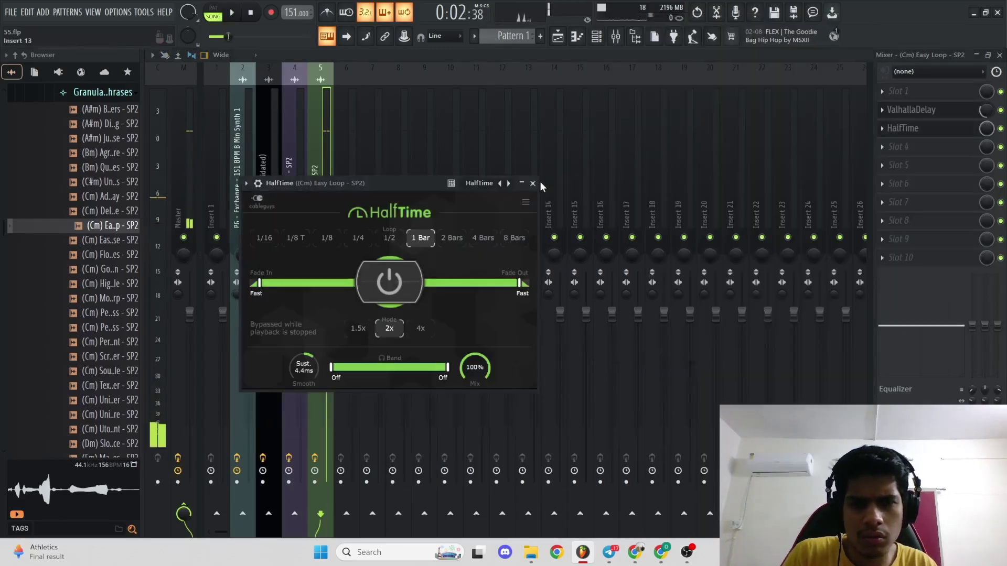
key("space")
left_click(558, 37)
key("space")
- Move the Easy Loop piece on Track 4 to the start of bar 2, turn off the solo and play all tracks
left_click_drag(467, 338, 412, 333)
left_click(392, 88)
key("space")
key("space")
right_click(294, 369)
right_click(414, 321, "ctrl")
key("space")
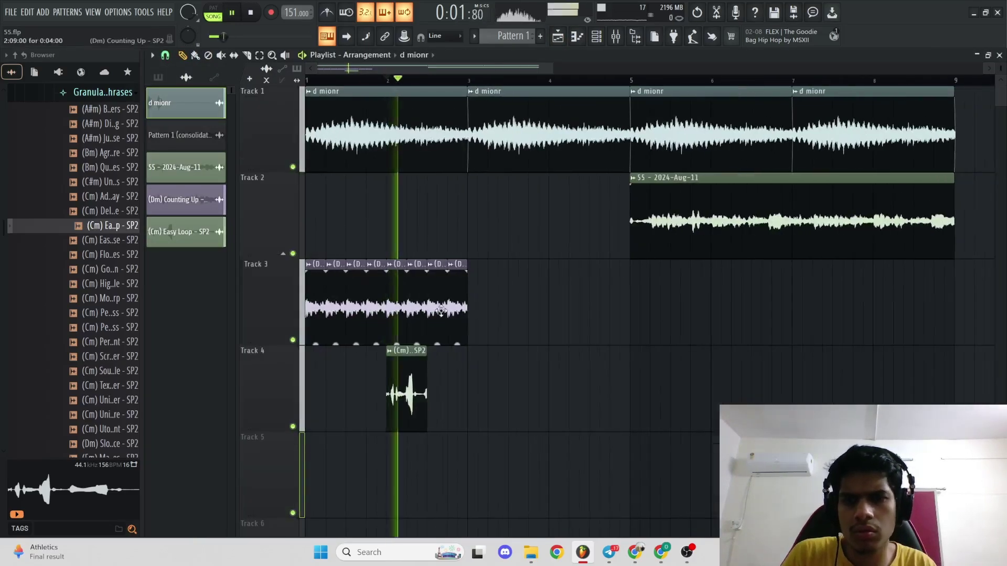
- Play the arrangement from the beginning to check how the Easy Loop piece sits with Counting Up and the synth
right_click(468, 308, "ctrl")
scroll(469, 309, "down", 3)
right_click(471, 309, "ctrl")
scroll(471, 308, "up", 1)
key("space")
left_click(314, 82)
key("space")
scroll(427, 180, "down", 4)
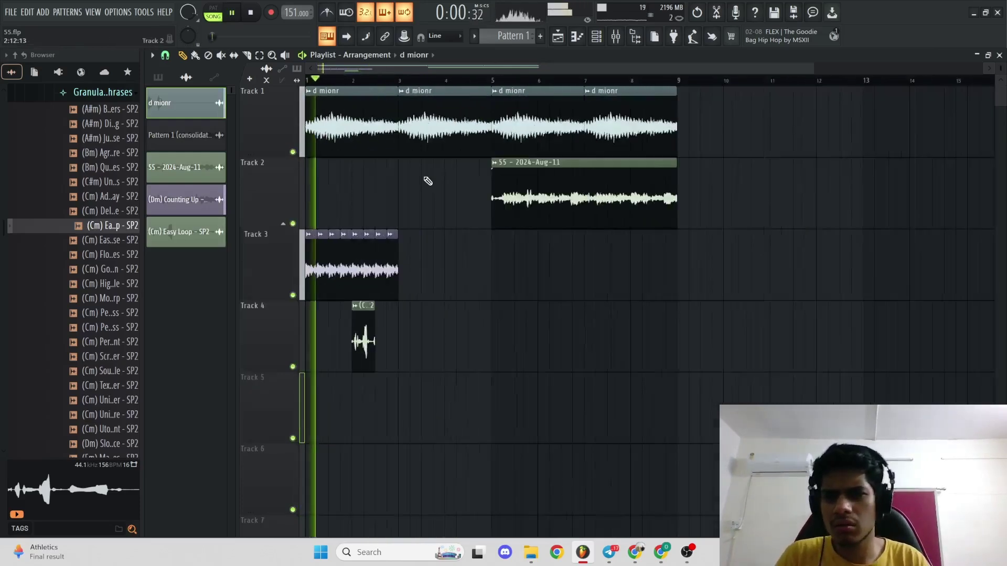
scroll(420, 202, "up", 3)
scroll(400, 211, "up", 3)
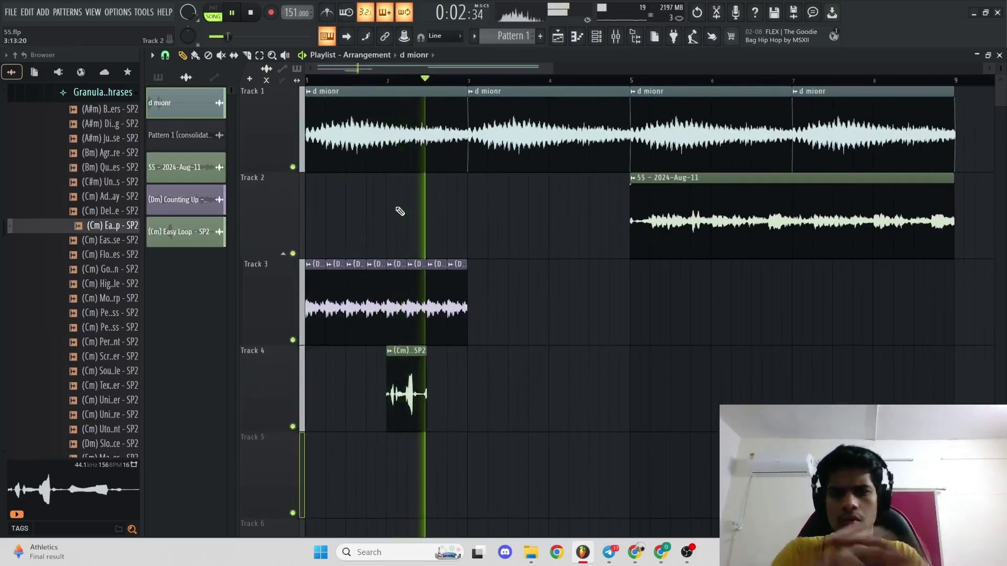
- Duplicate the Counting Up and Easy Loop clips on Tracks 3 and 4 into bars 3 and 4 and play them
scroll(434, 316, "down", 3)
left_click_drag(420, 391, 196, 287)
key("ctrl+b")
key("ctrl+d")
scroll(353, 288, "up", 3)
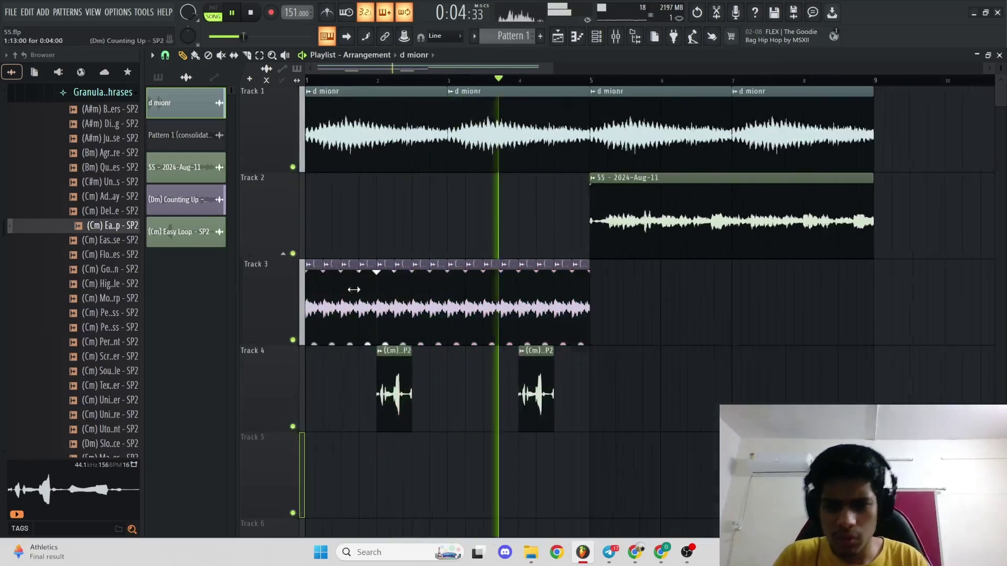
key("space")
key("space")
- Load a second HalfTime in slot 4 of the Counting Up mixer track and play the arrangement
left_click(617, 36)
key("space")
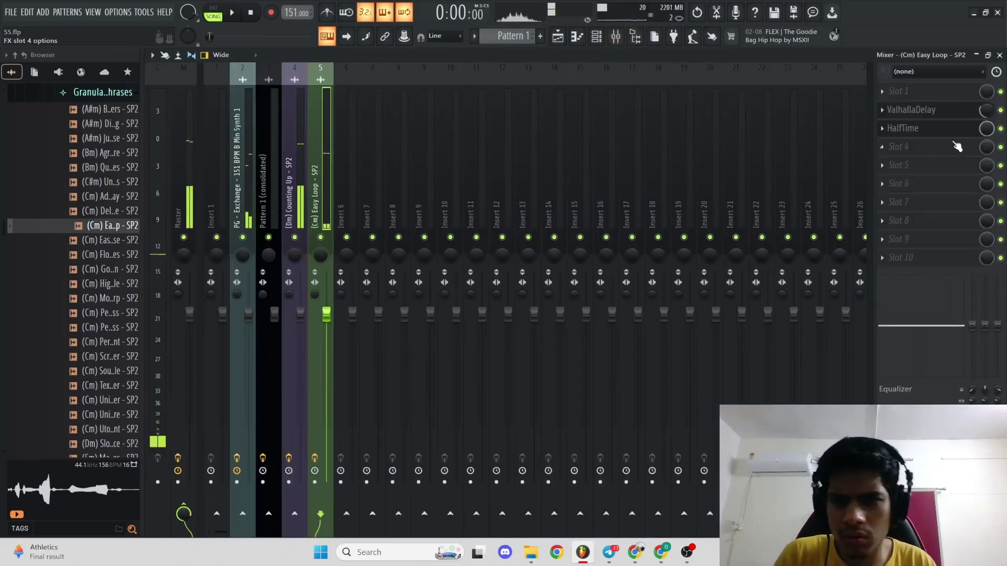
left_click(285, 172)
key("space")
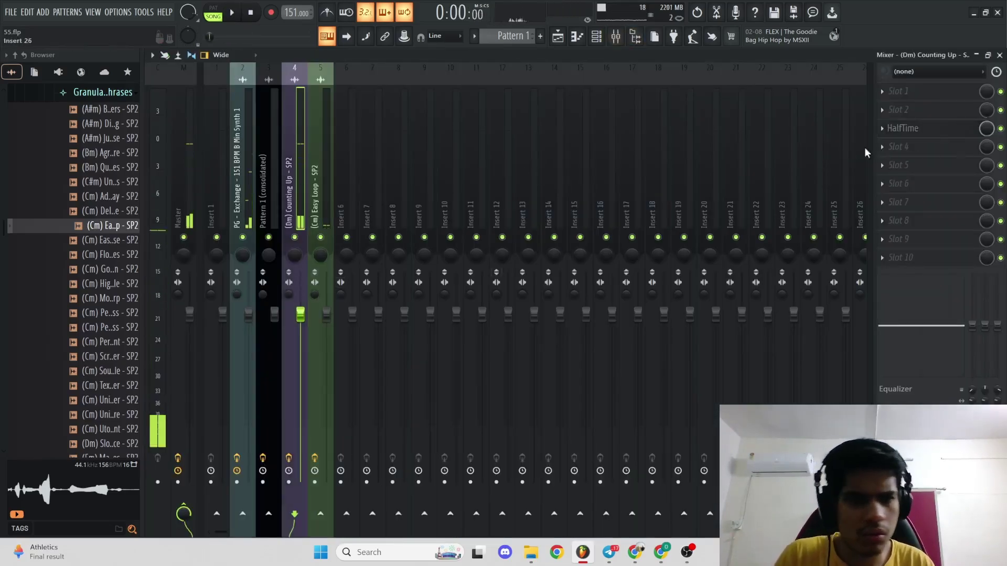
left_click(898, 146)
left_click(621, 361)
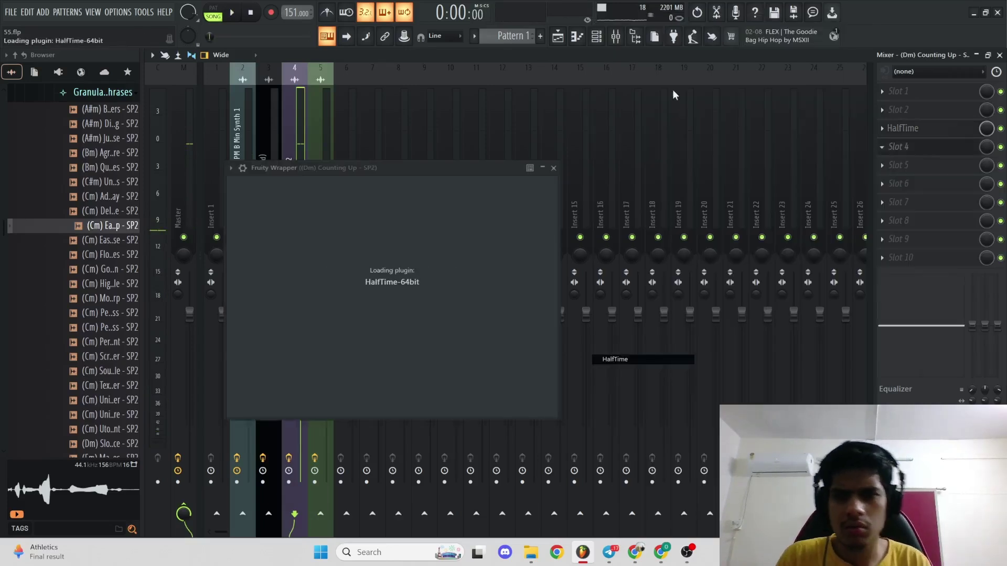
key("space")
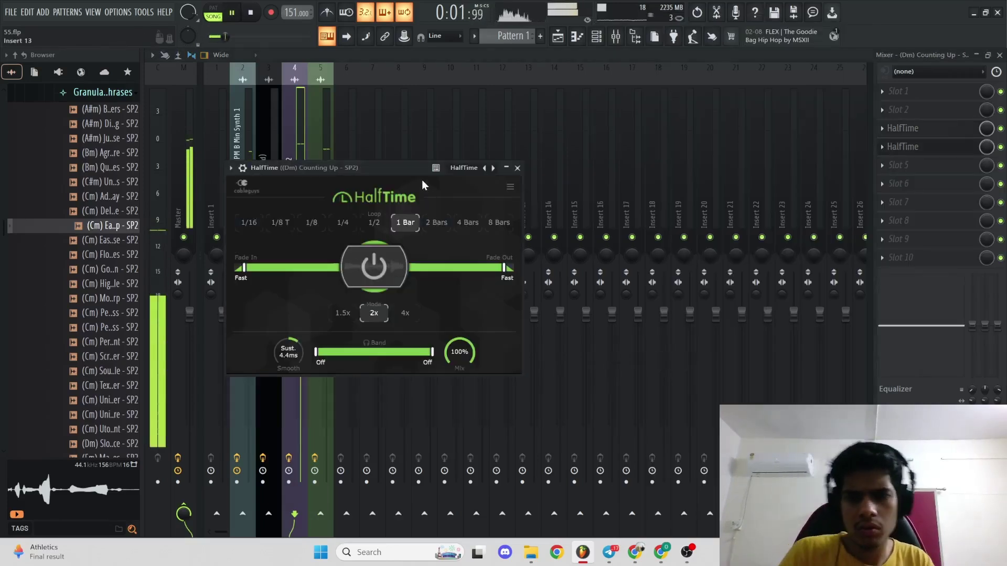
- Duplicate the Counting Up and Easy Loop clips on Tracks 3 and 4 into bars 5 to 8
key("XF86AudioLowerVolume")
key("XF86AudioLowerVolume")
key("XF86AudioLowerVolume")
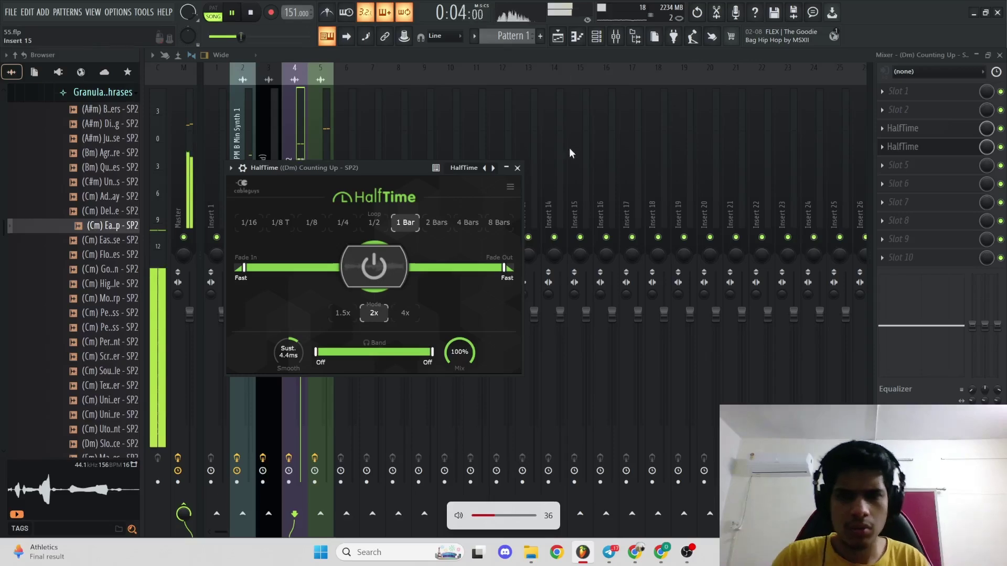
key("F5")
scroll(451, 197, "down", 1)
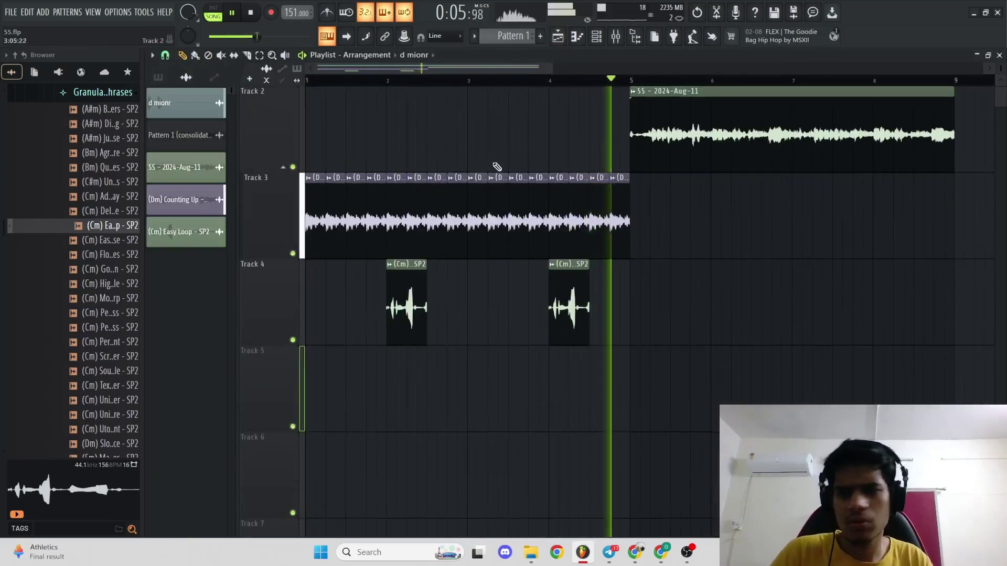
scroll(595, 180, "up", 1)
scroll(618, 359, "down", 3)
scroll(624, 310, "up", 2)
scroll(625, 295, "down", 1)
left_click_drag(611, 391, 147, 296, "ctrl")
key("ctrl+b")
left_click(512, 242, "ctrl")
- Lower the 55 - 2024-Aug-11 clip on Track 2 to -4.1 dB and play the arrangement
scroll(512, 243, "up", 1)
scroll(566, 249, "down", 2)
left_click_drag(583, 257, 563, 245)
scroll(585, 228, "down", 1)
scroll(615, 229, "up", 1)
scroll(584, 227, "up", 2)
scroll(597, 223, "down", 1)
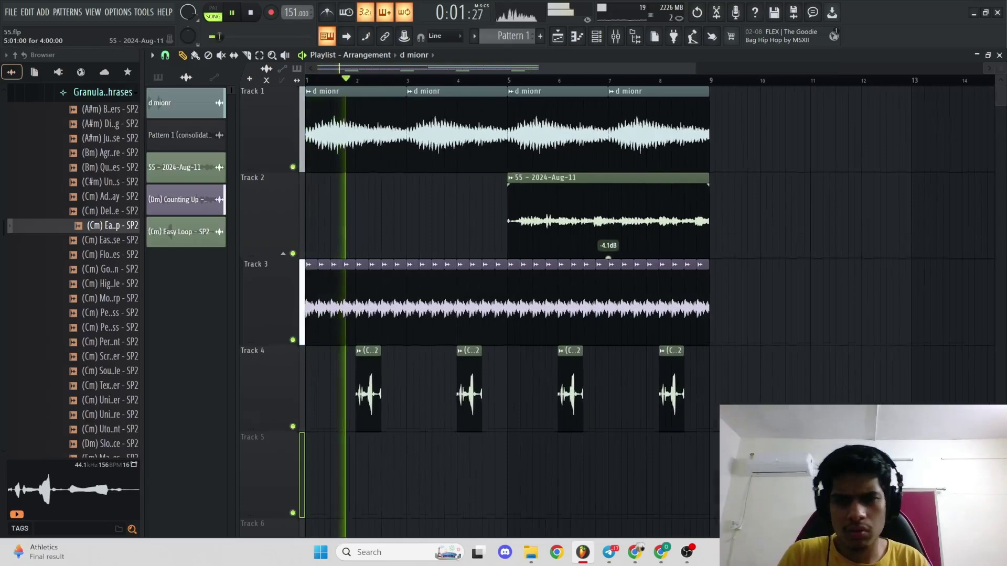
scroll(664, 202, "down", 3)
scroll(346, 147, "up", 2)
key("space")
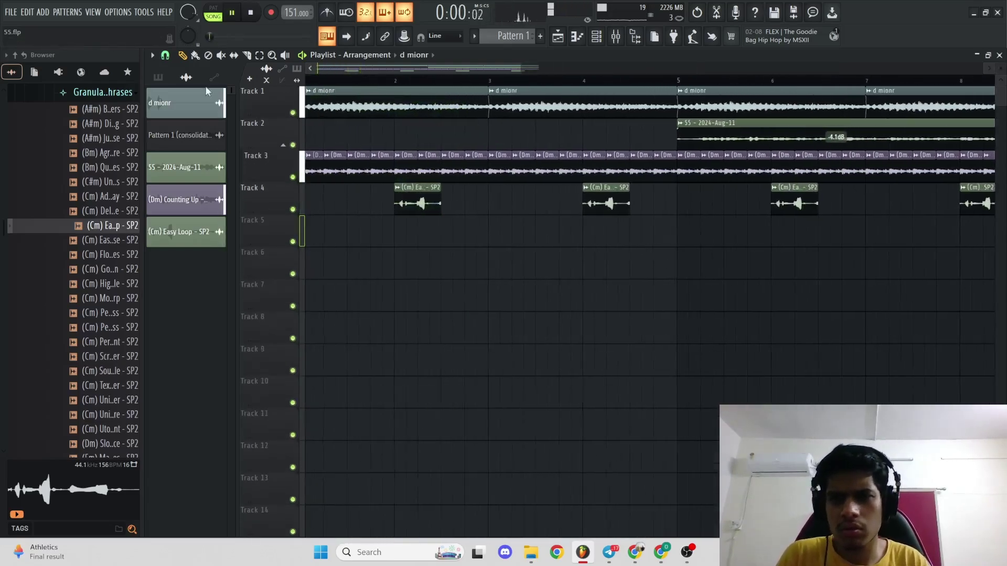
- Select Pattern 2 and audition the Grey Key sample in the Synth Palace Synth Keys one-shots folder
left_click(159, 78)
scroll(97, 149, "up", 6)
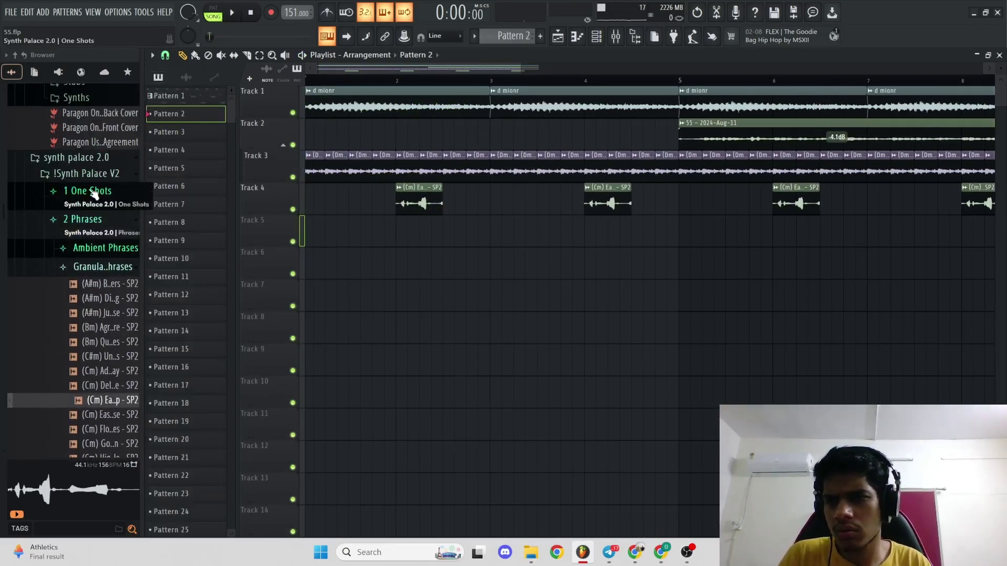
left_click(93, 335)
left_click(96, 360)
left_click(96, 360)
key("space")
key("space")
- Place a Pattern 2 clip at the start of Track 6 and extend it to four bars
left_click(328, 287)
left_click_drag(327, 287, 327, 255)
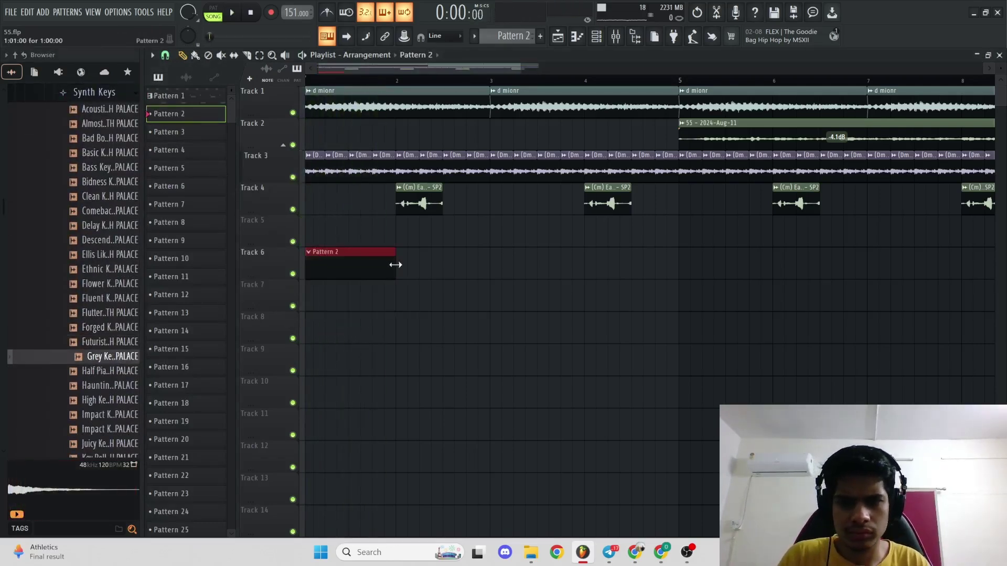
left_click_drag(395, 266, 660, 266)
- Audition the Fluent Key sample, add it as a new channel and open its volume envelope settings
key("F6")
left_click(95, 298)
key("space")
key("space")
left_click_drag(96, 298, 450, 247)
left_click(425, 244)
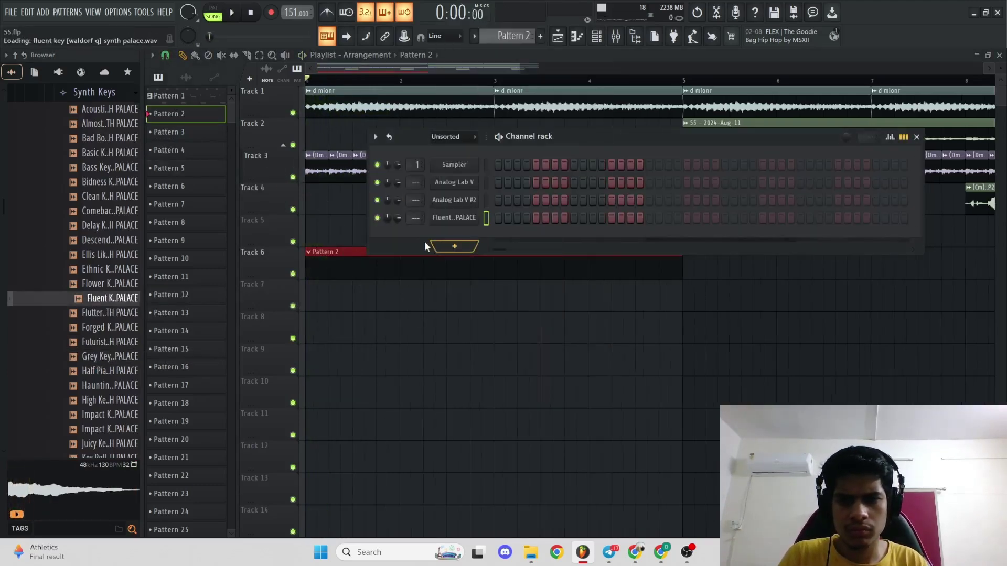
left_click(449, 220)
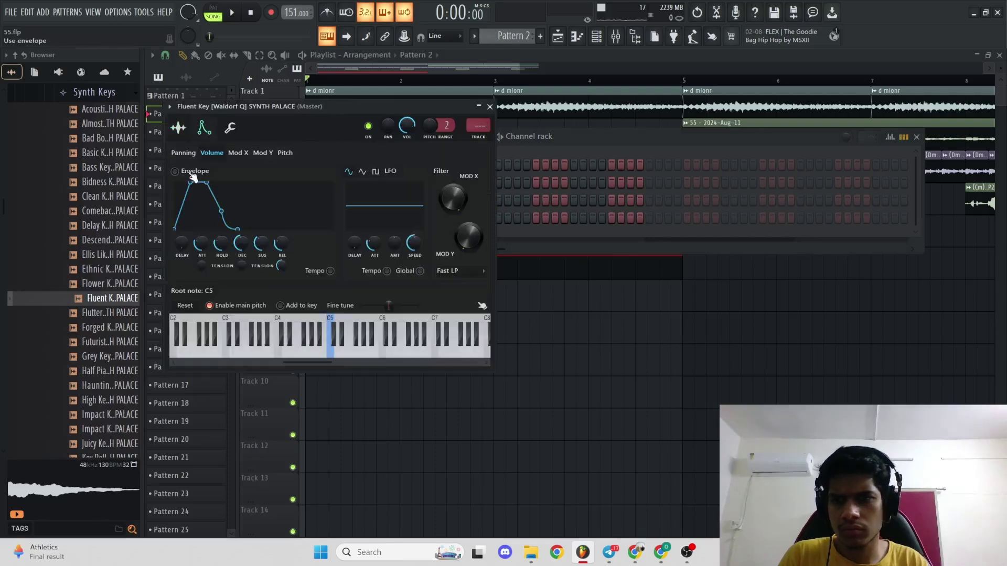
- Route the Fluent Key channel to mixer track 6 and load Fruity Reeverb 2 in slot 3
key("F9")
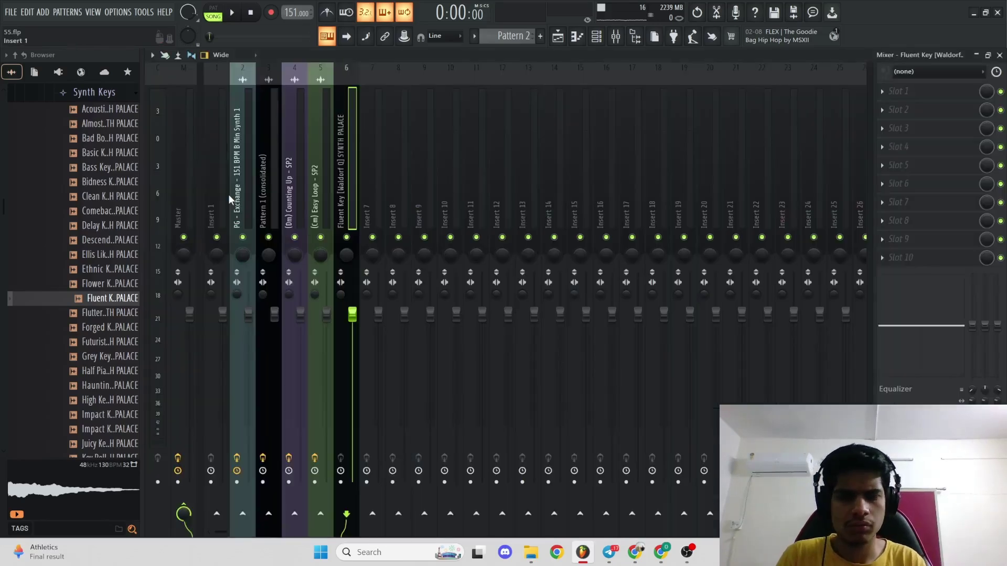
left_click(895, 128)
left_click(635, 137)
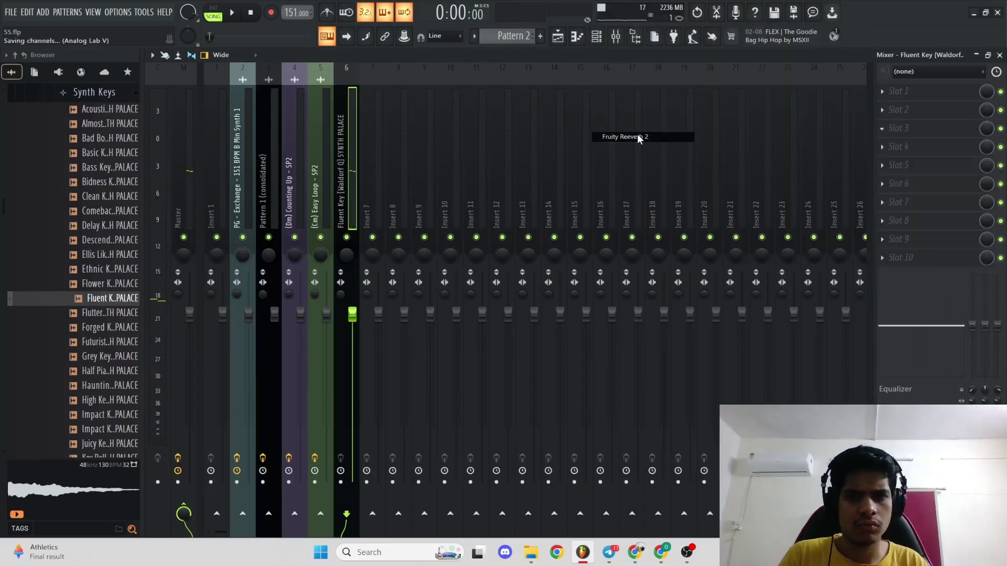
- Open the Fluent Key piano roll for Pattern 2 and play the arrangement as a guide for the melody
key("F7")
key("space")
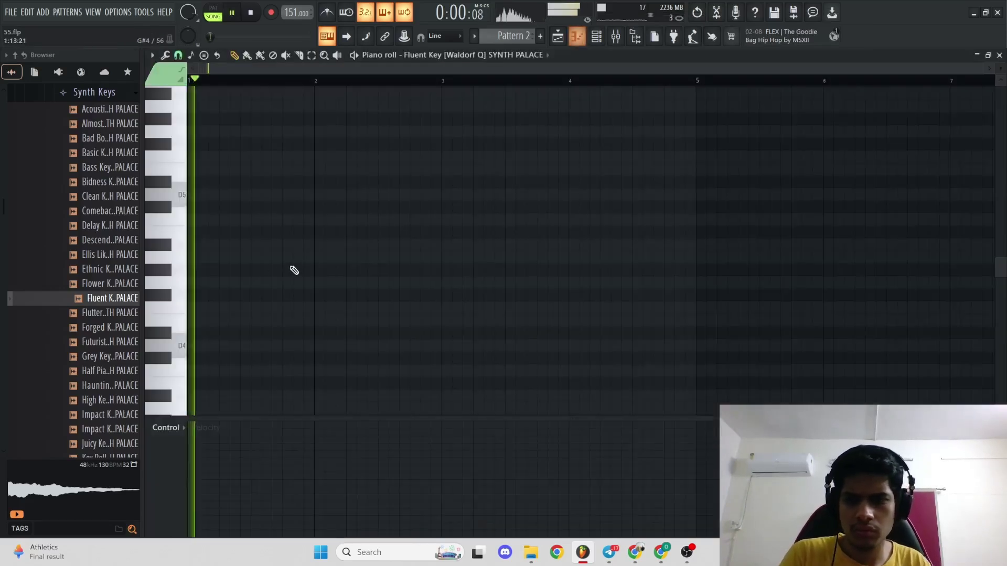
right_click(220, 205, "ctrl")
key("space")
key("space")
scroll(325, 231, "down", 3)
key("space")
key("space")
- Try a single D4 note in bar 1 and transpose it down an octave while playing the loop
mouse_move(326, 298)
left_mouse_down()
mouse_move(323, 288)
mouse_move(327, 341)
mouse_move(336, 340)
left_mouse_up()
key("space")
scroll(326, 279, "down", 3)
key("ctrl+b")
key("space")
right_click(343, 289)
key("space")
key("space")
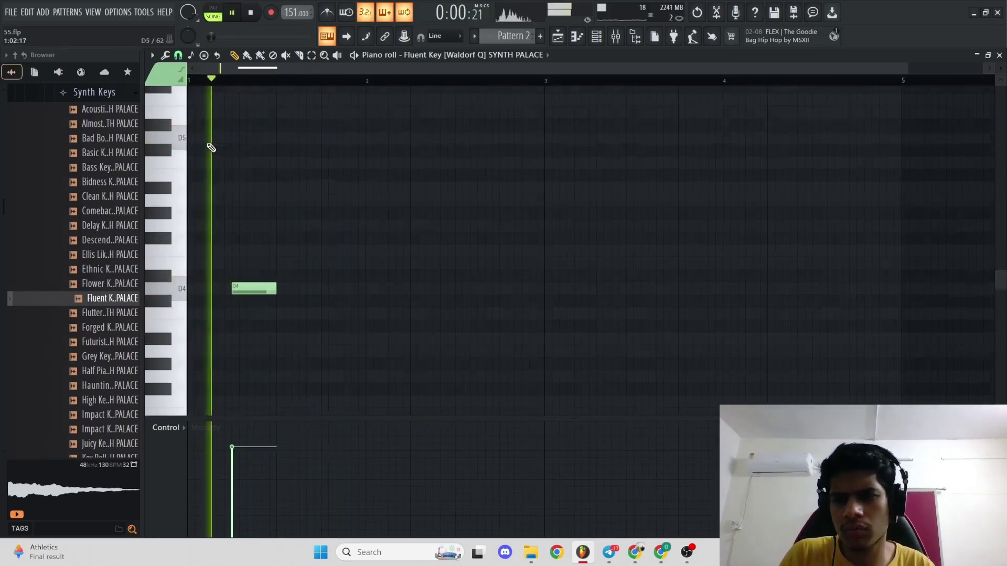
key("ctrl+Down")
key("space")
key("space")
key("space")
- Draw a four-note D4, F4, D4, E4 motif across the first half of bar 1
left_click(203, 262)
key("space")
left_click(213, 226)
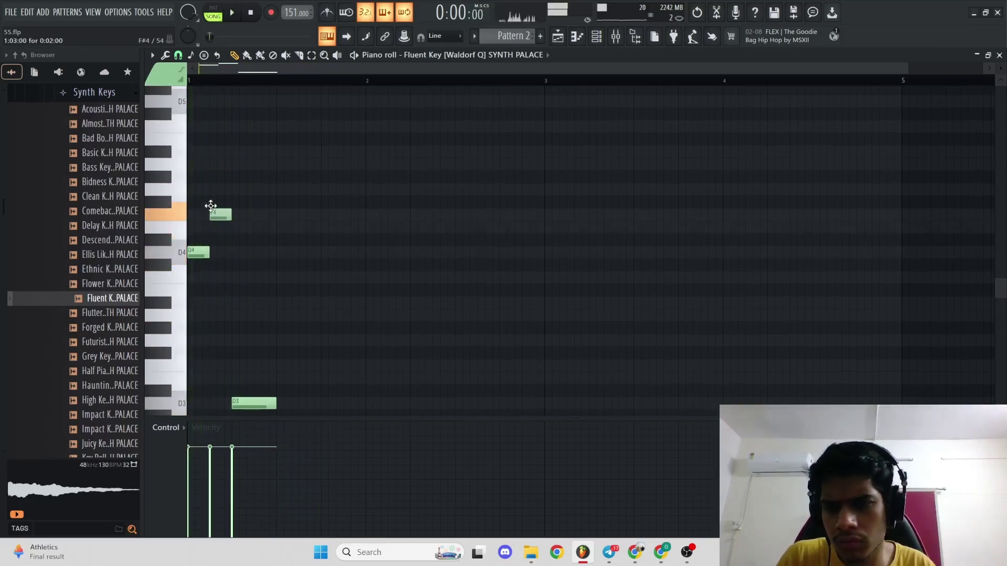
key("space")
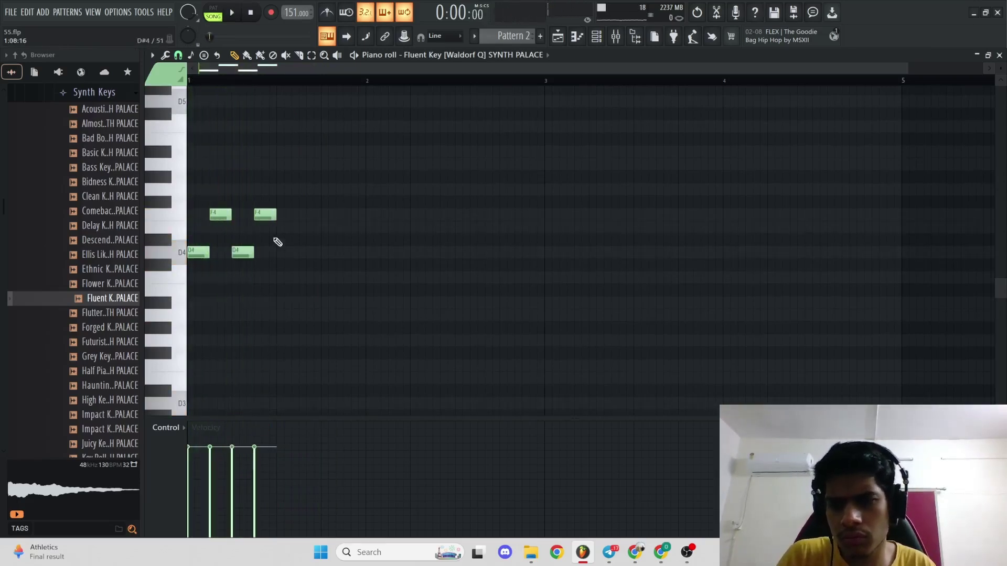
left_click(261, 228)
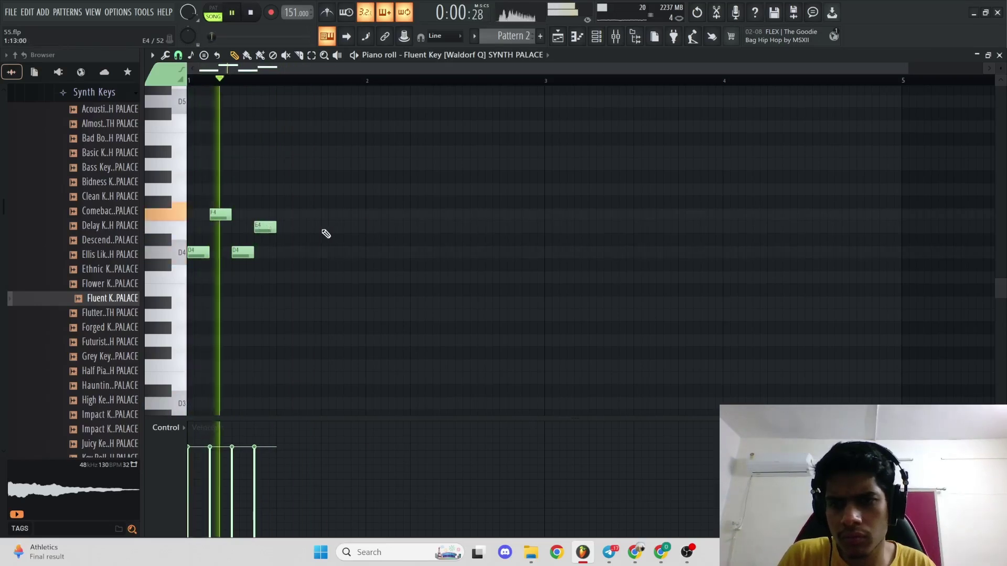
- Duplicate the motif to fill bar 1 with its last note moved to A3, and repeat the phrase in bar 2
key("ctrl+b")
left_click_drag(353, 227, 355, 288)
key("space")
key("space")
right_click(387, 282, "ctrl")
key("ctrl+b")
scroll(457, 271, "down", 4)
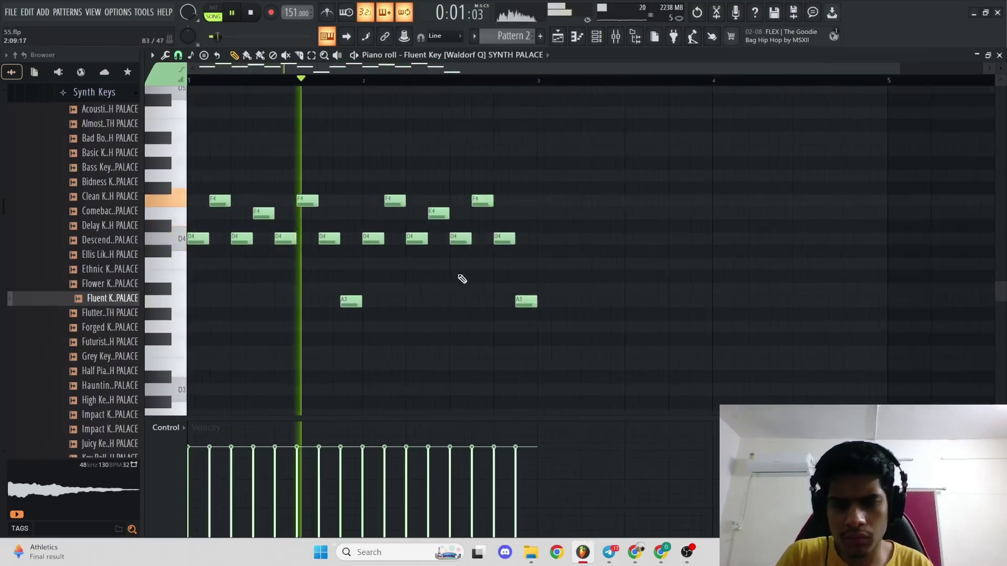
- Lower the velocity of all notes to about 60% and duplicate the two bars into bars 3 and 4
left_click_drag(506, 468, 223, 463)
left_click_drag(486, 467, 159, 493)
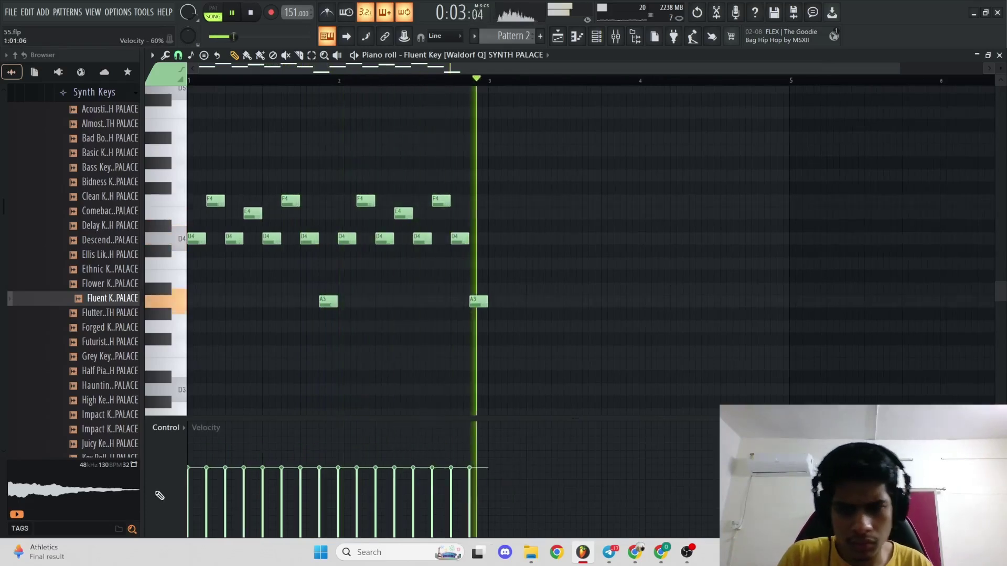
right_click(452, 341, "ctrl")
key("ctrl+b")
scroll(457, 294, "down", 3)
key("space")
scroll(479, 194, "down", 1)
key("space")
key("space")
- Transpose the whole melody up an octave to start on D5 and play it with the loop
scroll(478, 194, "up", 2)
scroll(479, 194, "down", 1)
key("ctrl+Up")
key("space")
key("space")
key("space")
scroll(601, 218, "up", 2)
scroll(604, 218, "down", 1)
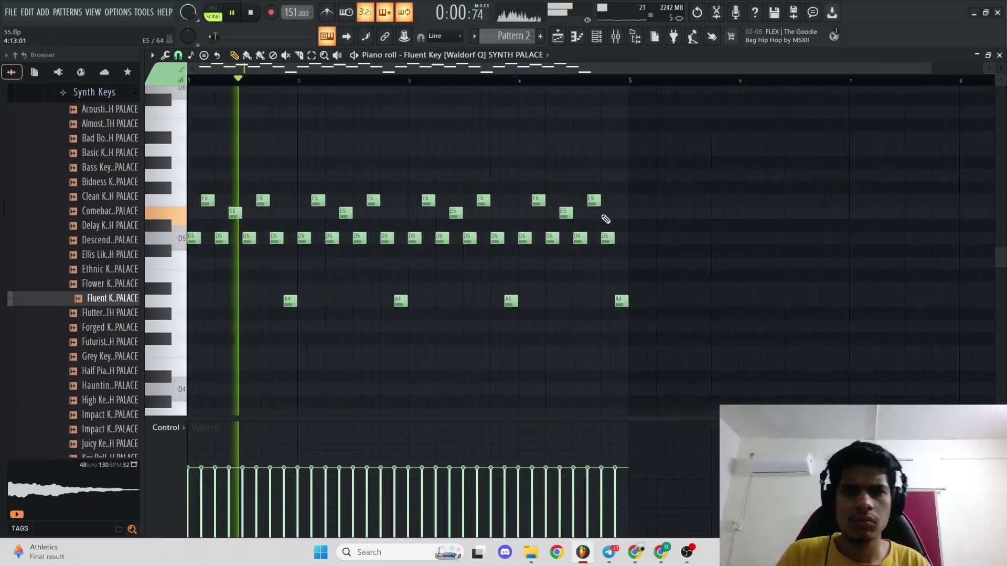
key("space")
scroll(436, 268, "up", 1)
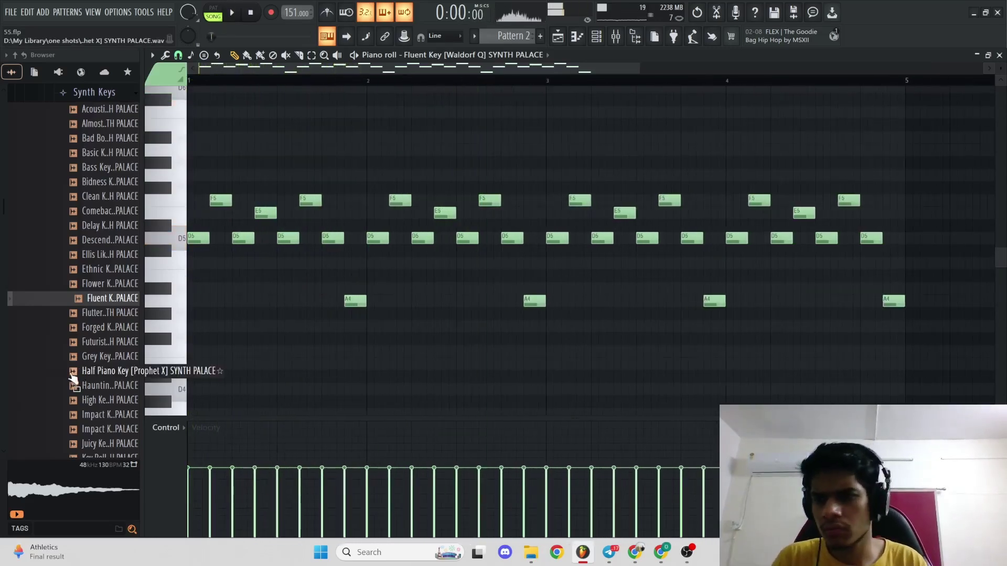
- Replace the channel's sample with Half Piano Key and transpose the melody down an octave to start on D4
left_click(90, 371)
left_click_drag(91, 371, 504, 217)
key("space")
scroll(347, 298, "down", 1)
key("space")
key("ctrl+Down")
key("space")
scroll(399, 232, "down", 3)
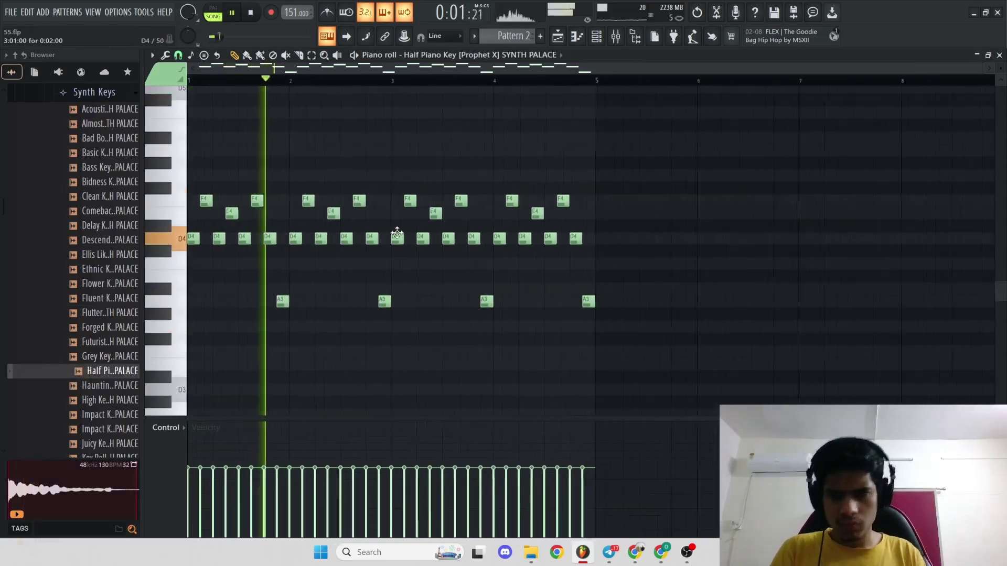
scroll(539, 94, "up", 2)
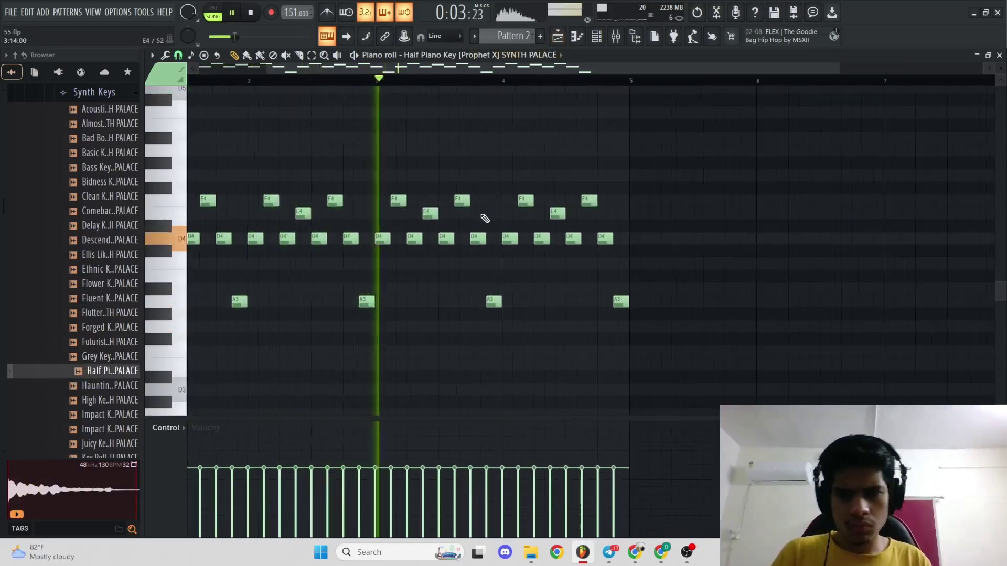
- Transpose all the notes of bar 4 up an octave
left_click_drag(666, 341, 526, 175)
key("ctrl+Up")
left_click(526, 175, "ctrl")
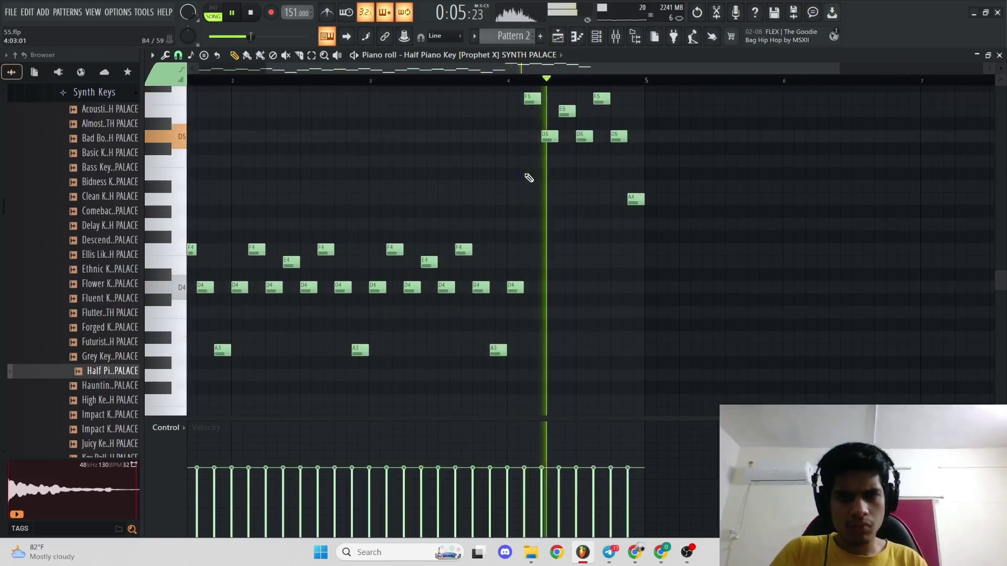
left_click_drag(521, 317, 510, 274)
key("space")
key("ctrl+Up")
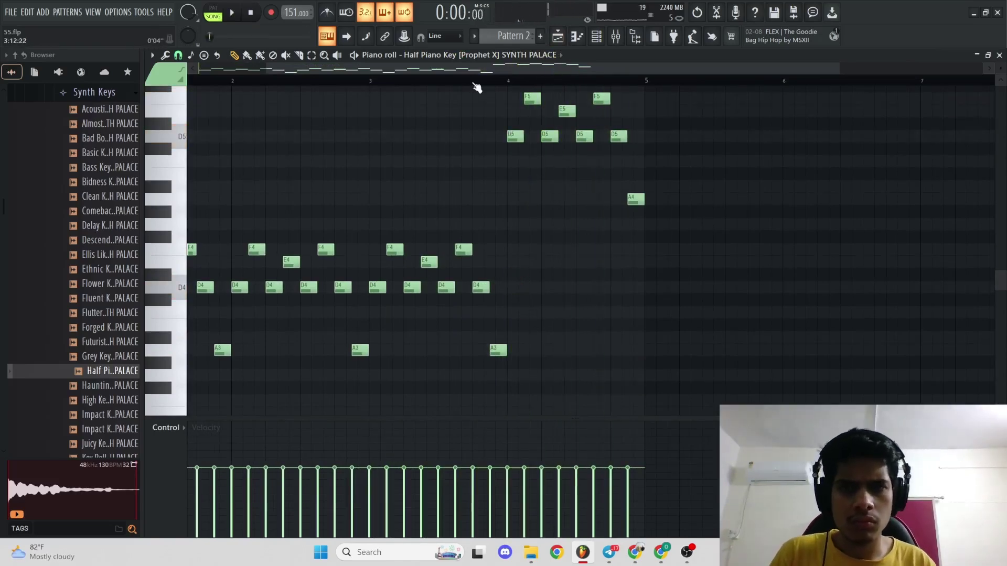
- Replace the rest of bar 4 after D5, F5, D5 with a descending run of C5, A#4, A4, G4, F4, E4 and D4
left_click_drag(567, 170, 581, 183)
key("space")
left_click(599, 199)
right_click(600, 98)
right_click(619, 137)
key("space")
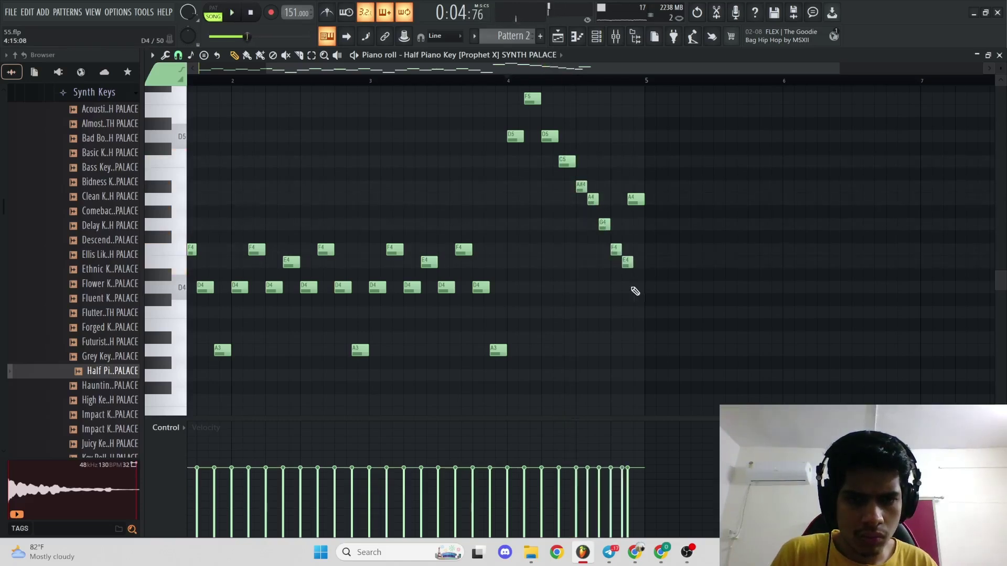
key("space")
right_click(635, 199)
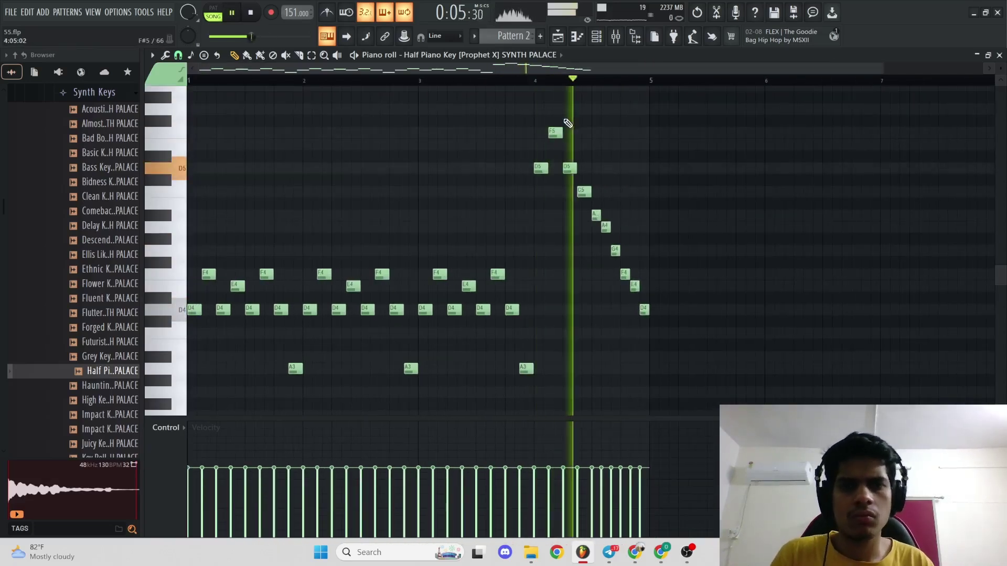
- Audition the whole melody in different octaves and settle it one octave higher, starting on D5
key("space")
key("space")
scroll(561, 203, "up", 1)
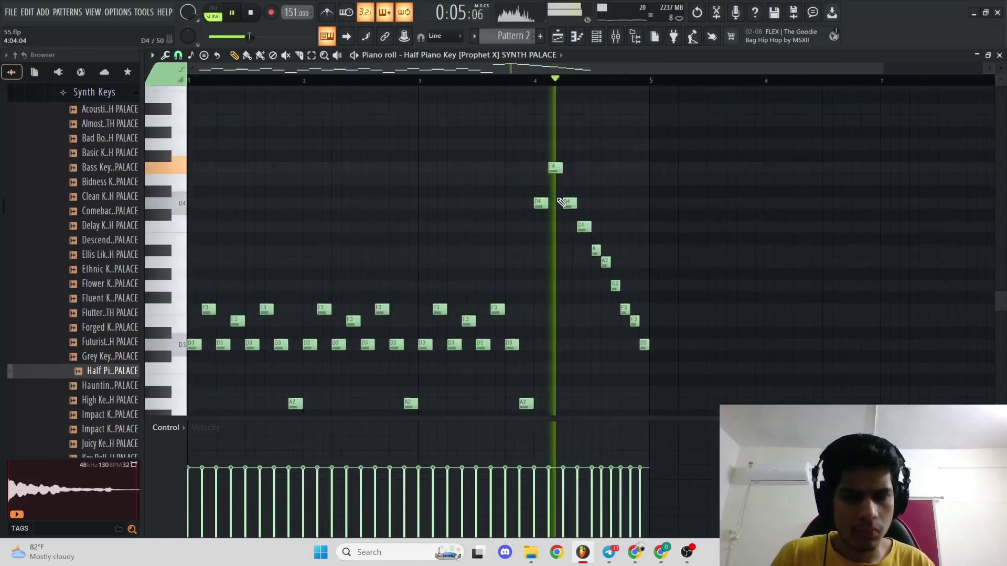
scroll(561, 203, "down", 2)
key("space")
key("space")
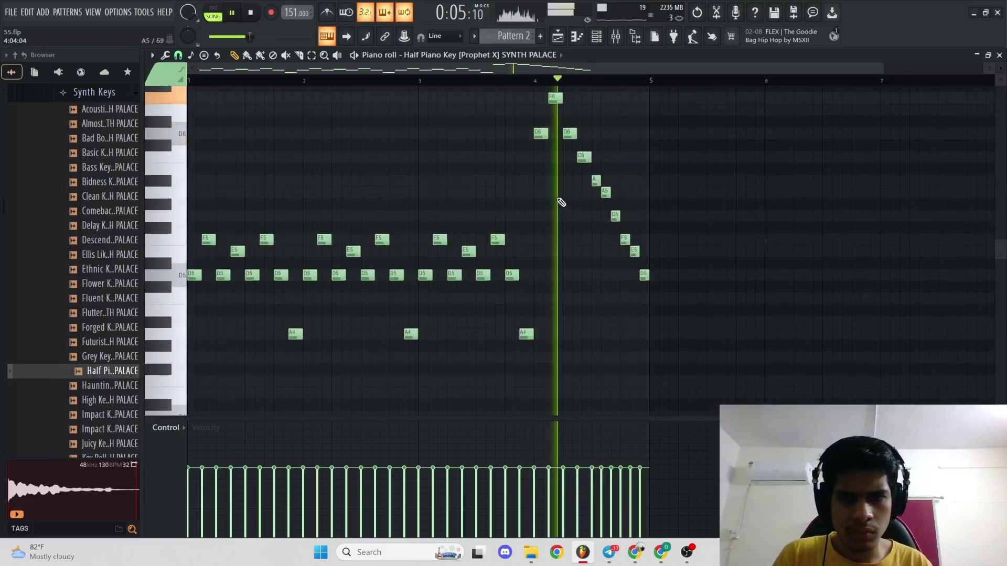
key("ctrl+Up")
- Delete the first four notes of bar 4, keeping only the closing descending run, and play from the start
key("space")
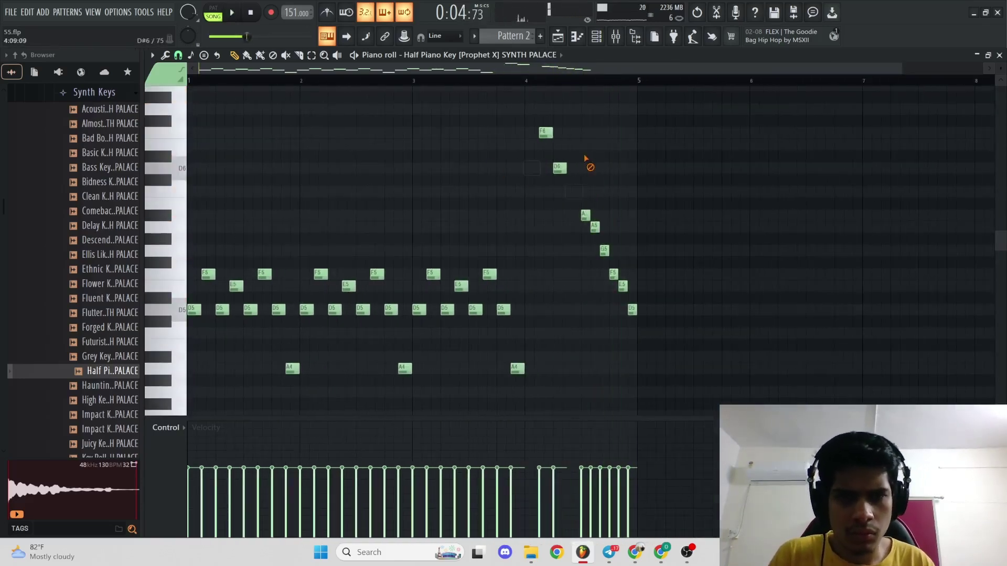
left_click(189, 81)
key("space")
scroll(294, 137, "up", 2)
scroll(341, 135, "down", 3)
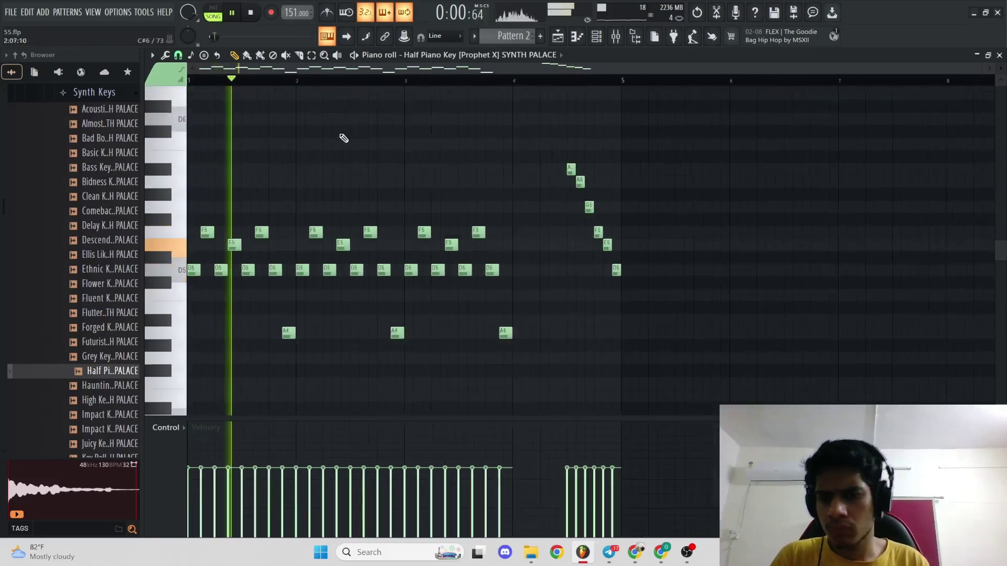
- Lower the velocity of all the Half Piano Key notes to about 39%
left_click_drag(584, 492, 576, 493)
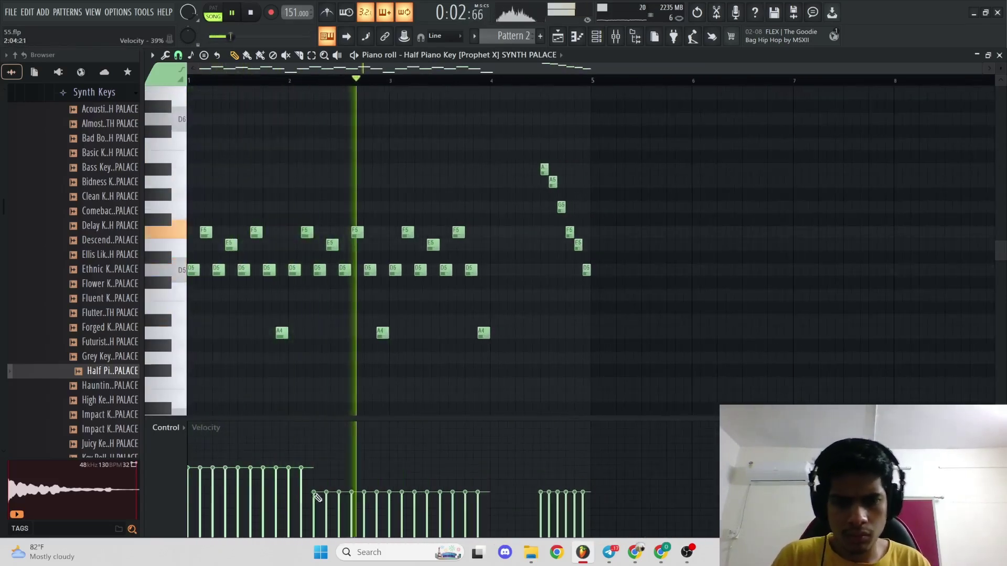
scroll(475, 315, "up", 2)
scroll(476, 315, "down", 2)
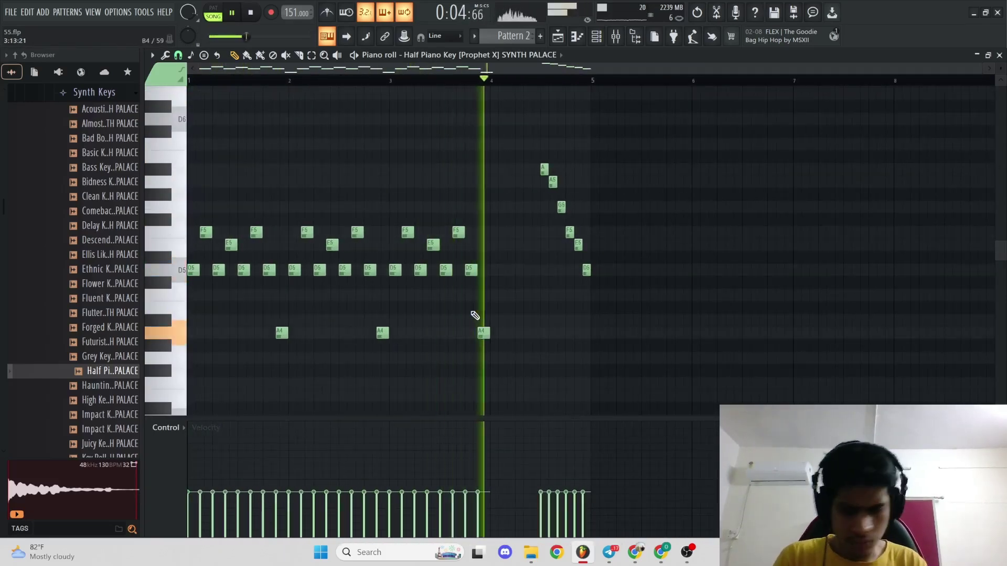
key("XF86AudioRaiseVolume")
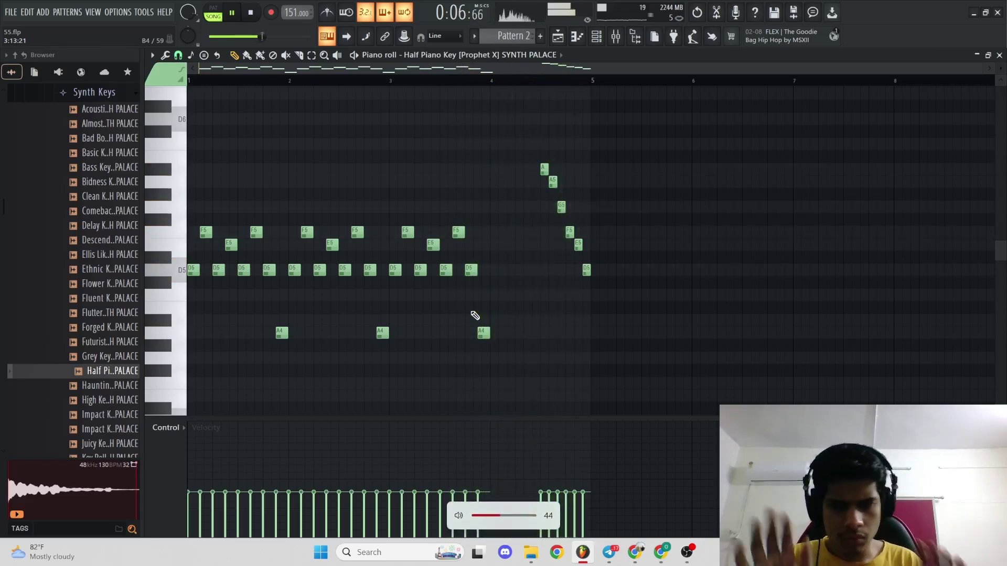
- Copy the six-note descending run to the start of bar 4 and play the result
left_click_drag(592, 324, 495, 172)
key("space")
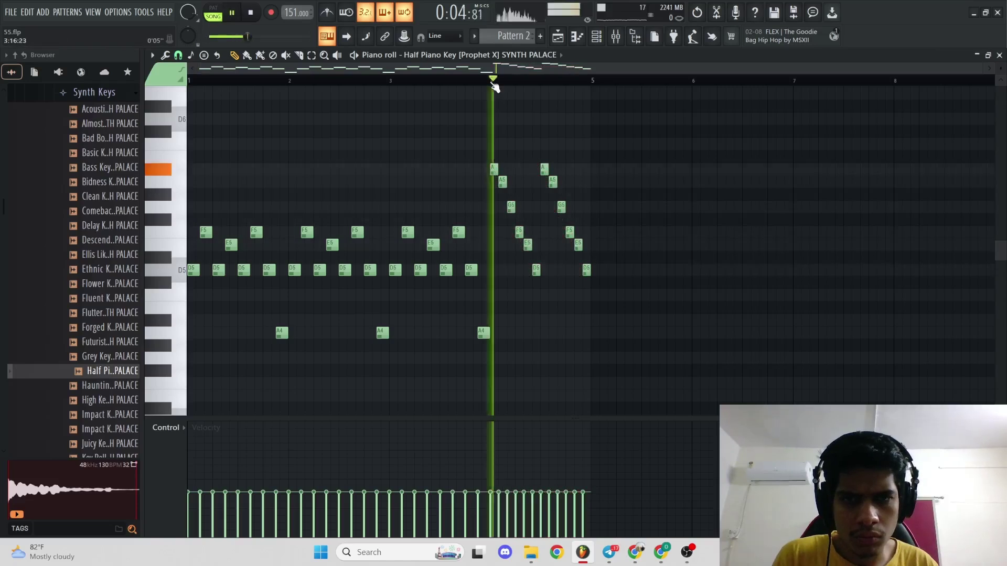
key("space")
scroll(522, 473, "up", 2)
scroll(530, 464, "up", 4)
scroll(607, 317, "down", 5)
key("space")
key("space")
- Shape the note velocities into a falling ramp within each of the four bars
left_click(584, 515)
key("space")
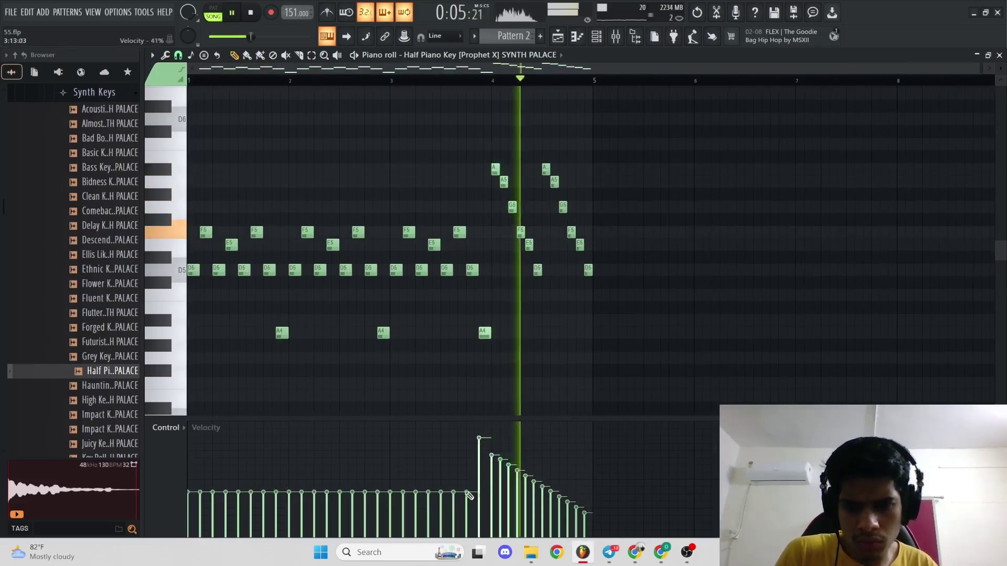
mouse_move(468, 494)
left_mouse_down()
mouse_move(173, 454)
mouse_move(174, 464)
left_mouse_up()
key("space")
key("space")
key("space")
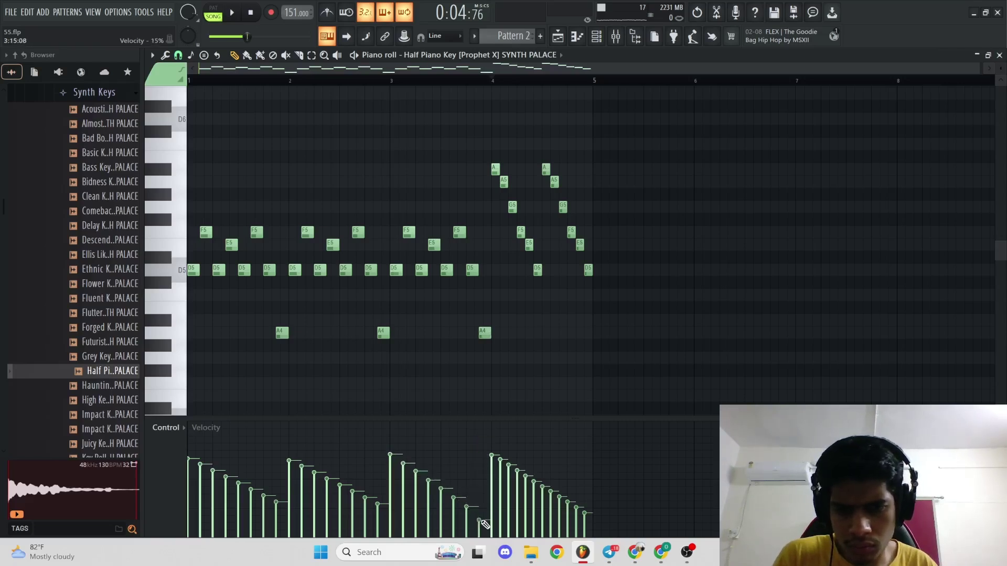
- Play back the Half Piano Key melody and consolidate the Pattern 2 clip on Track 6 into an audio clip
key("space")
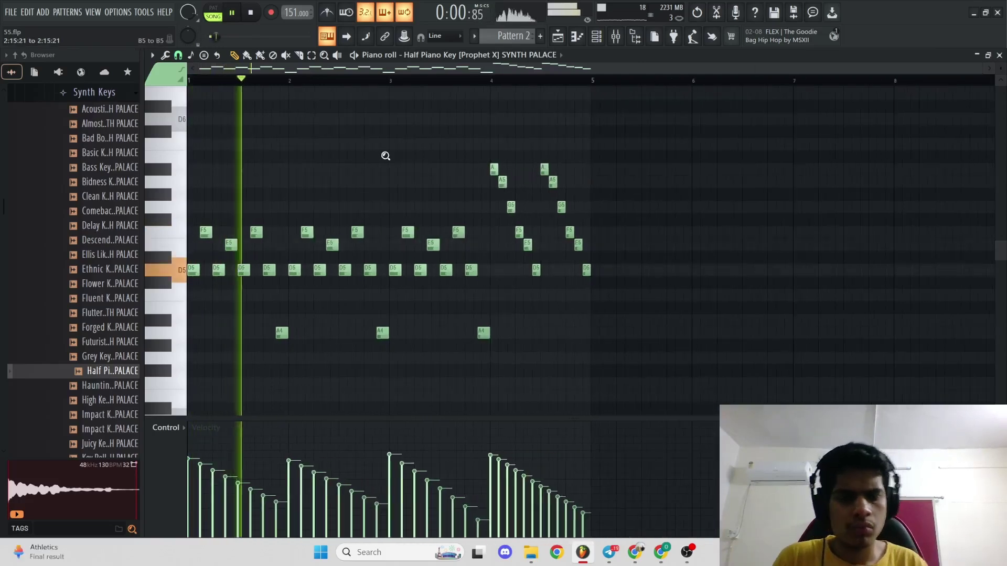
scroll(386, 157, "up", 2)
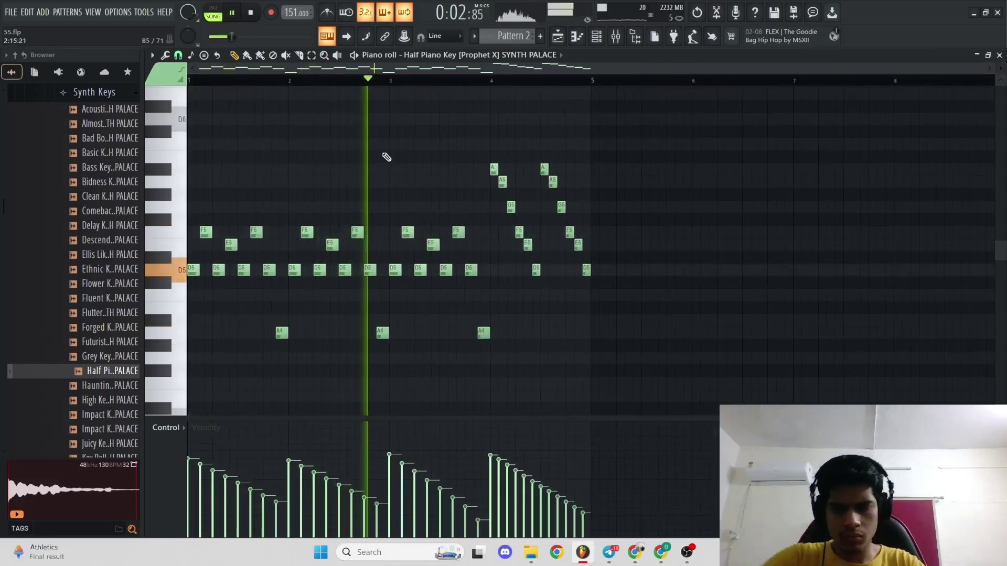
scroll(462, 162, "up", 3)
scroll(462, 162, "down", 4)
scroll(462, 162, "up", 5)
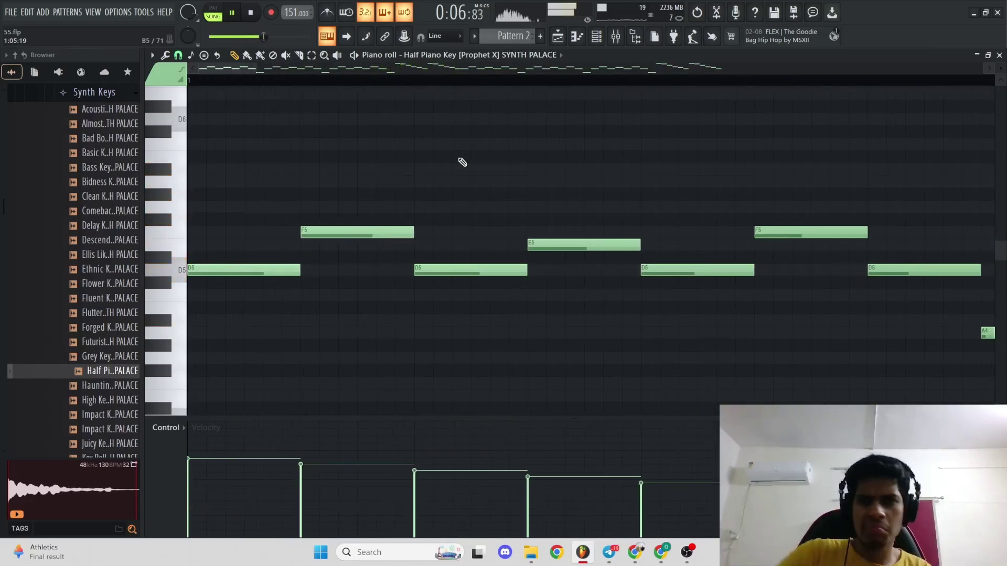
left_click(558, 38)
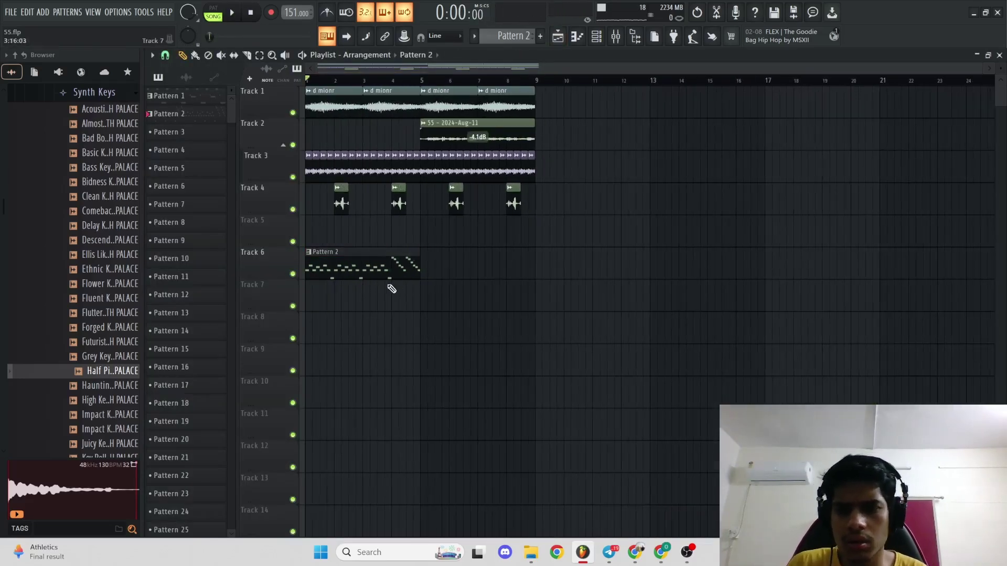
key("ctrl+alt+c")
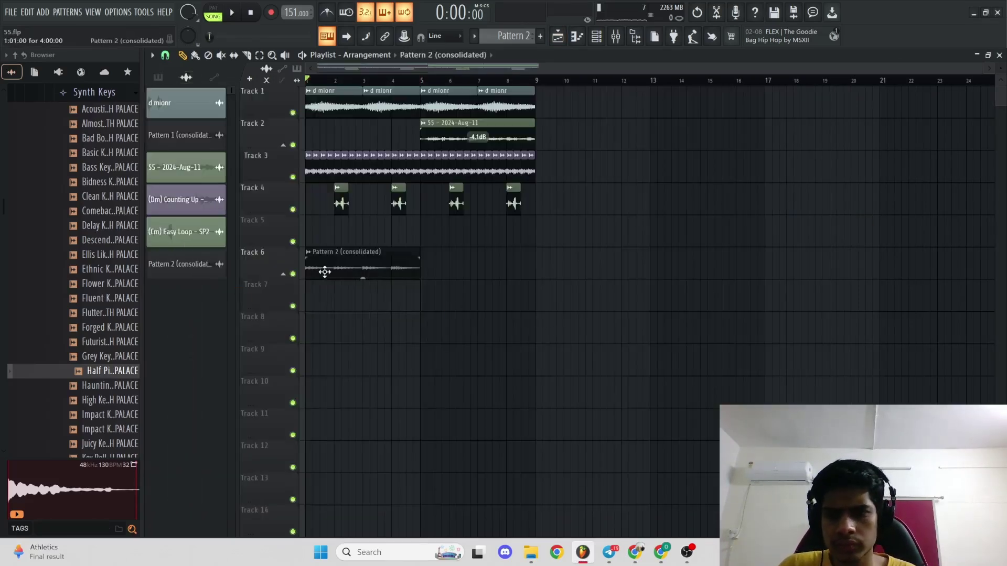
- Reverse the consolidated Pattern 2 audio clip and listen to it against the other tracks
double_click(324, 271)
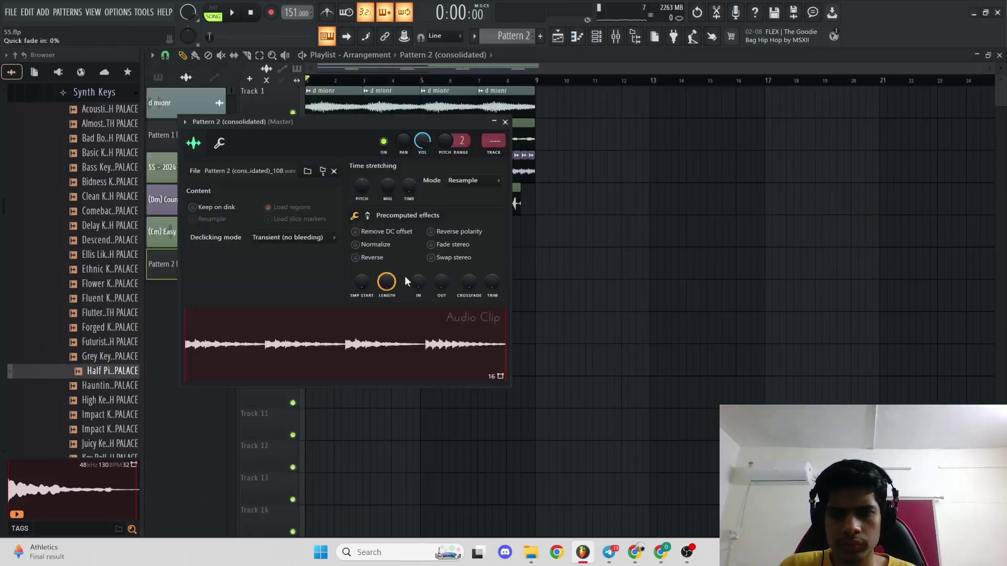
left_click(376, 255)
key("space")
right_click(658, 276, "ctrl")
scroll(406, 346, "down", 4)
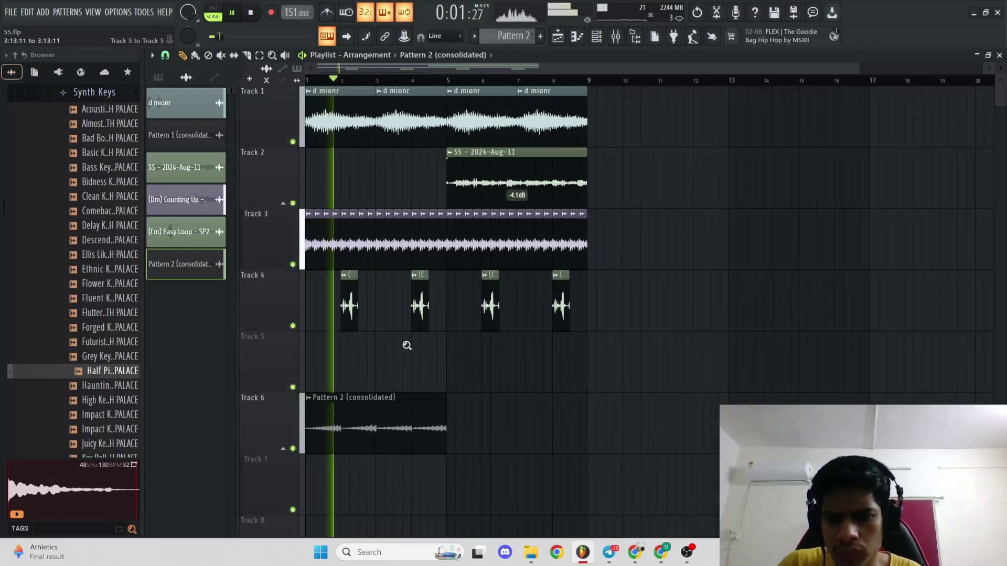
scroll(409, 346, "down", 1)
key("space")
- Stretch the consolidated Pattern 2 clip on Track 6 to eight bars and play the arrangement
left_click_drag(429, 398, 560, 397)
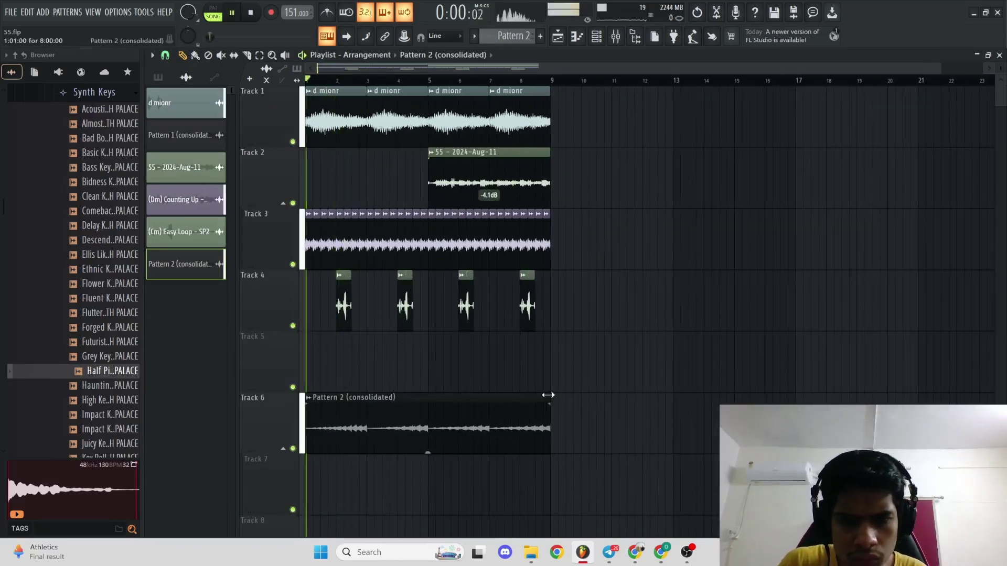
key("space")
scroll(593, 355, "up", 1)
- Compare Track 6 and Track 3 in isolation and with the full arrangement during playback
right_click(294, 450)
right_click(294, 450)
right_click(294, 450)
right_click(294, 450)
scroll(389, 385, "up", 2)
right_click(292, 264)
right_click(292, 265)
key("space")
- Solo the (Dm) Counting Up - SP2 mixer track, lower its volume and set its stereo separation to about 42% separated
left_click(615, 36)
right_click(294, 237)
key("space")
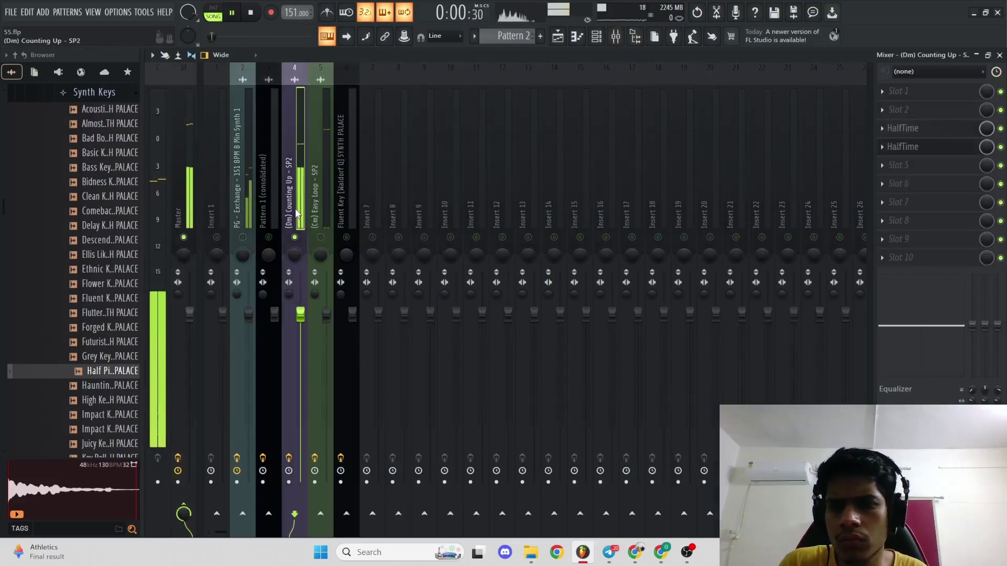
key("XF86AudioLowerVolume")
key("space")
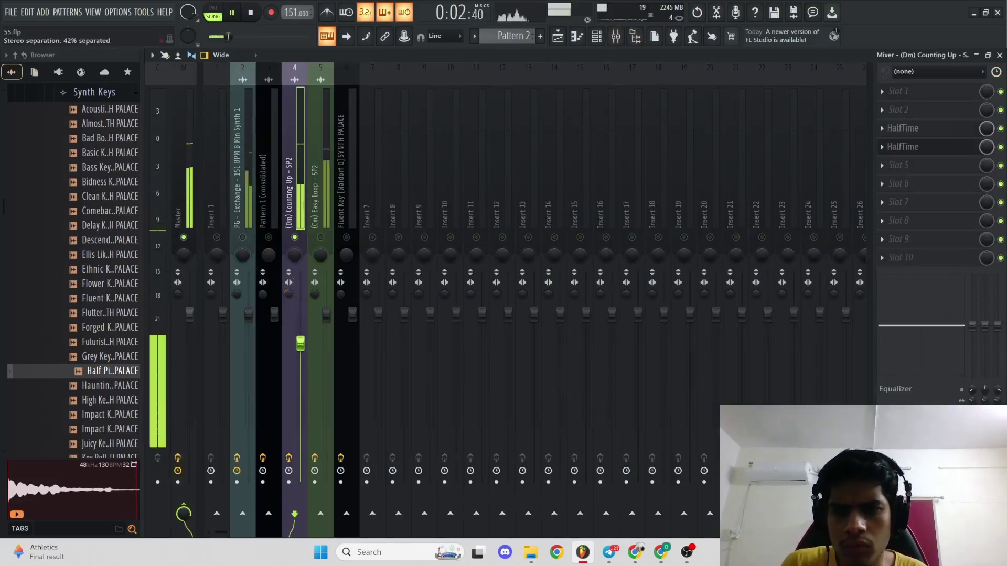
key("space")
- Add Fruity Parametric EQ 2 to slot 5 of (Dm) Counting Up and cut the low shelf about 14.9 dB at 127 Hz
left_click(924, 165)
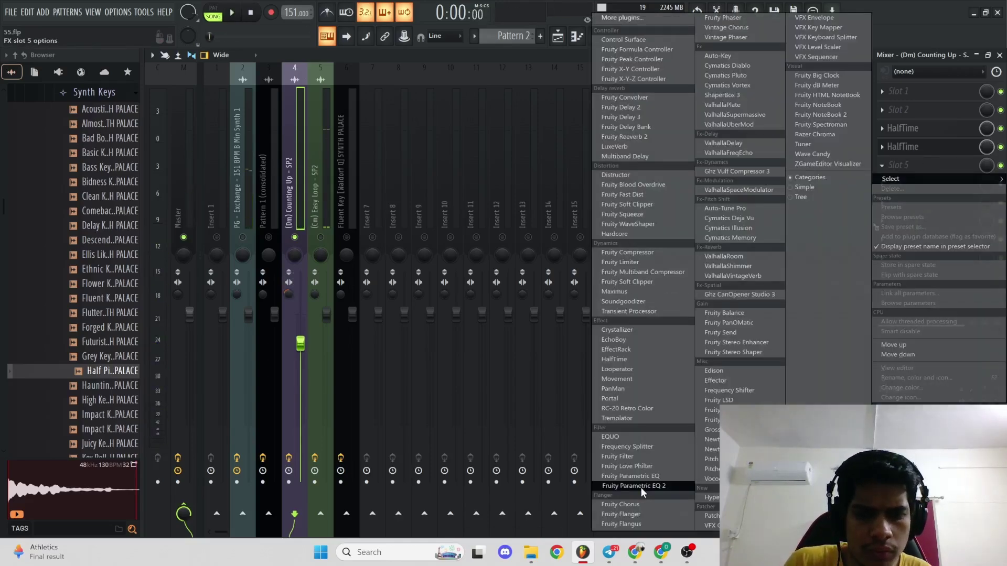
left_click(640, 488)
key("space")
key("space")
left_click_drag(296, 283, 324, 342)
key("space")
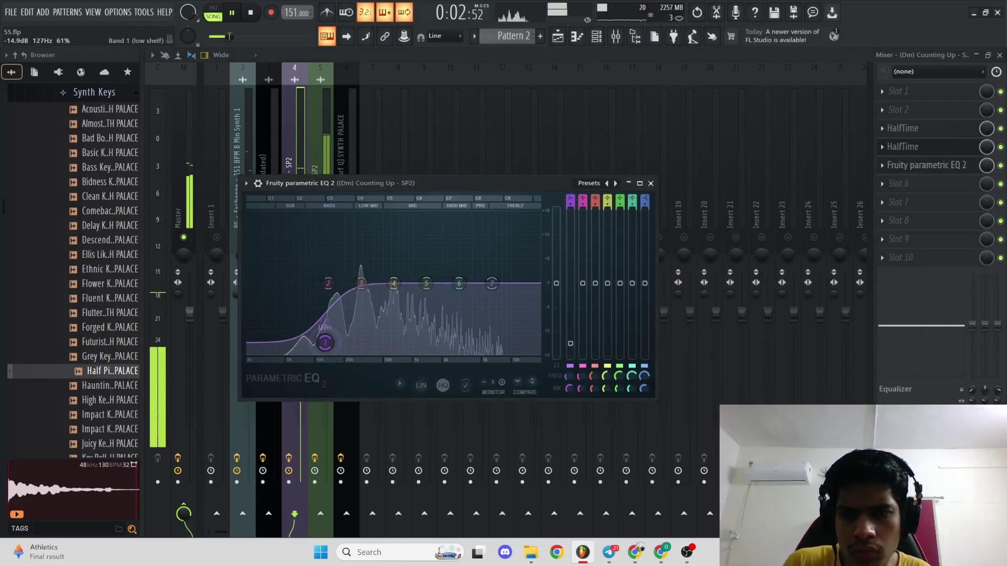
- Lower the PG - Exchange mixer track's volume slightly and bring (Dm) Counting Up down to about 75% while playing
left_click(303, 147)
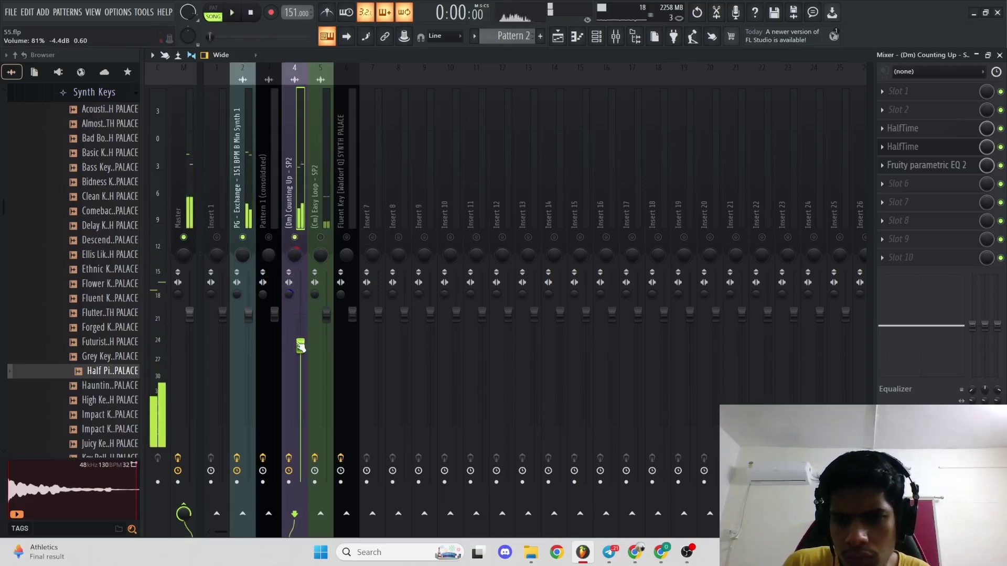
key("space")
left_click_drag(249, 315, 248, 322)
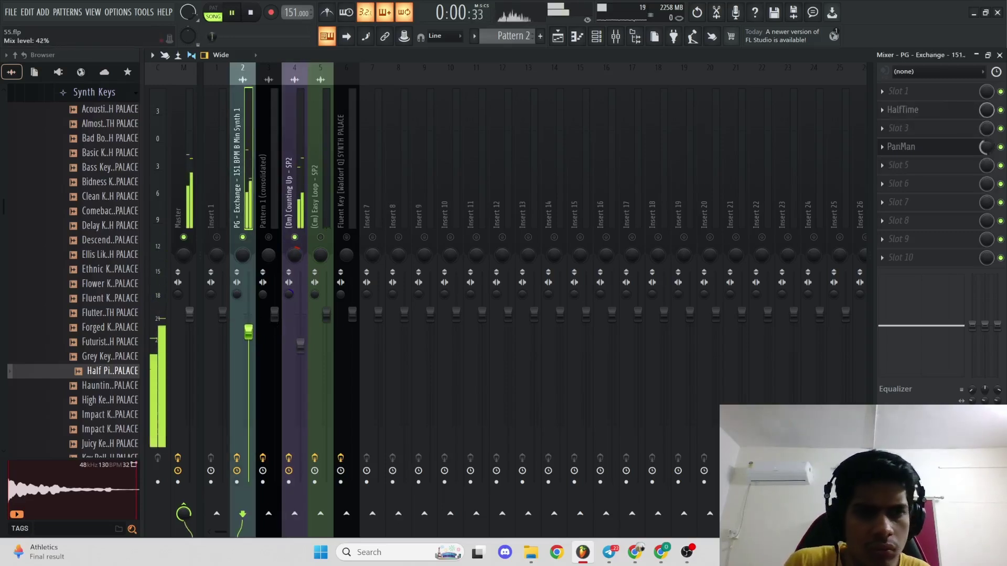
left_click_drag(302, 359, 302, 371)
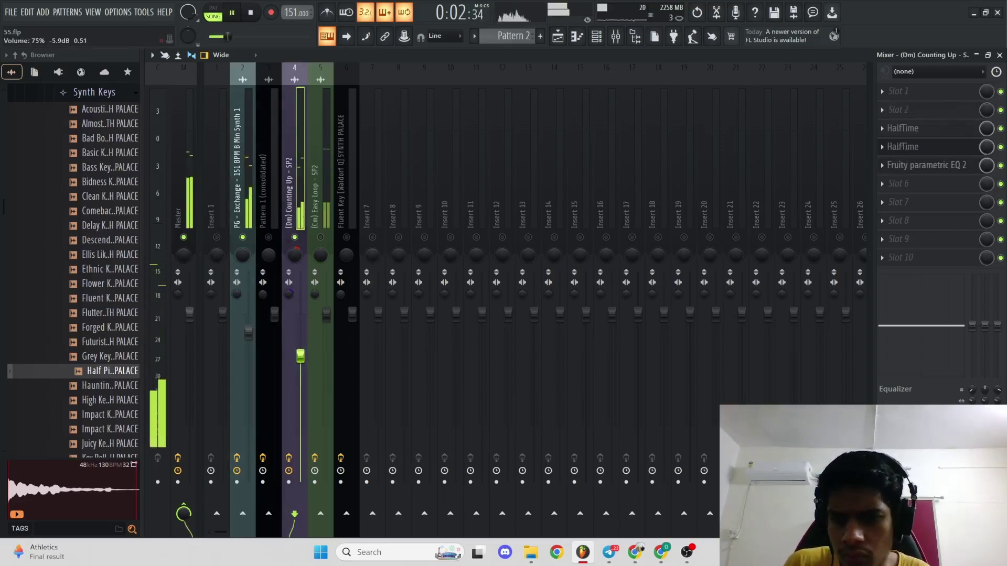
- Insert Fruity Parametric EQ 2 in slot 5 of PG - Exchange with slight low-mid cuts, and lower (Dm) Counting Up to about 73% volume
left_click(247, 234)
key("space")
left_click(937, 165)
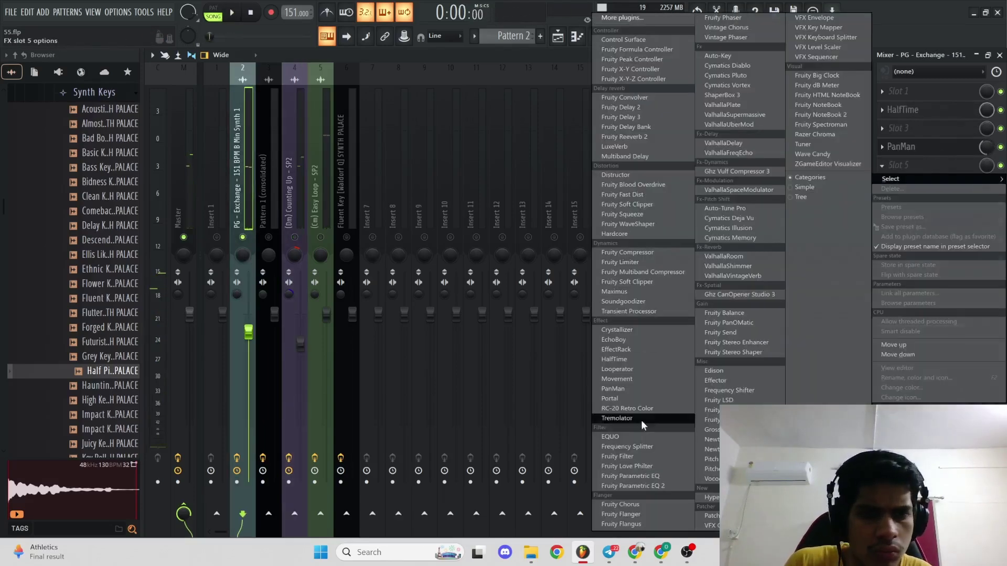
left_click(640, 485)
left_click_drag(299, 222, 302, 226)
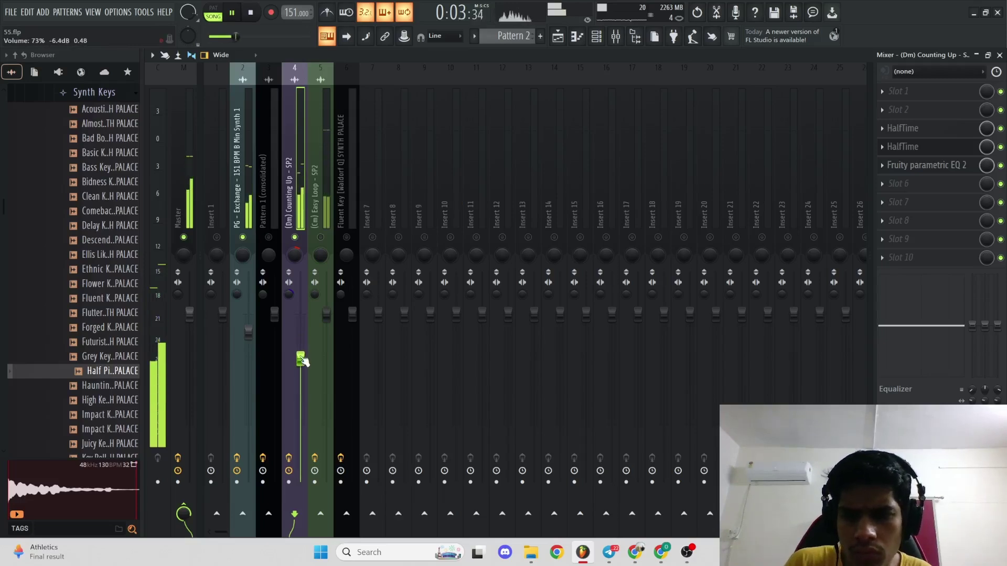
- Find the resonance in the PG - Exchange equalizer with a narrow band 5 boost and cut it at about 450 Hz
left_click(246, 241)
left_click(926, 165)
key("space")
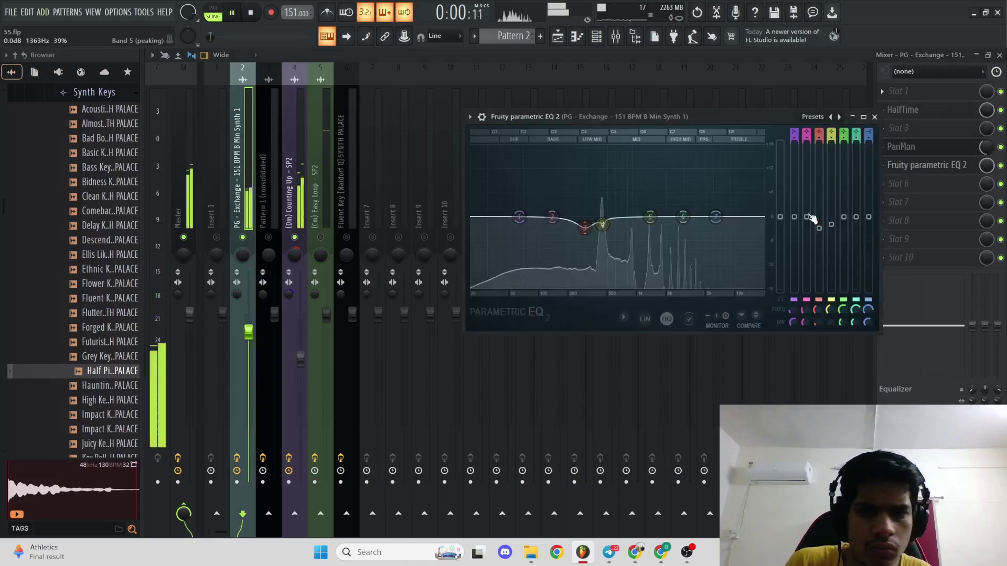
left_click_drag(653, 216, 602, 147)
key("space")
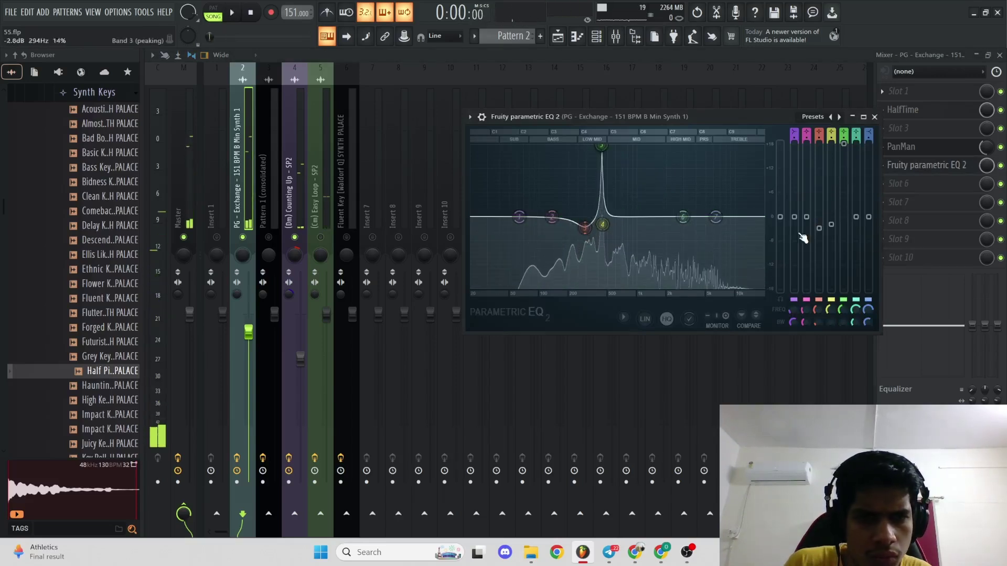
left_click_drag(603, 196, 603, 234)
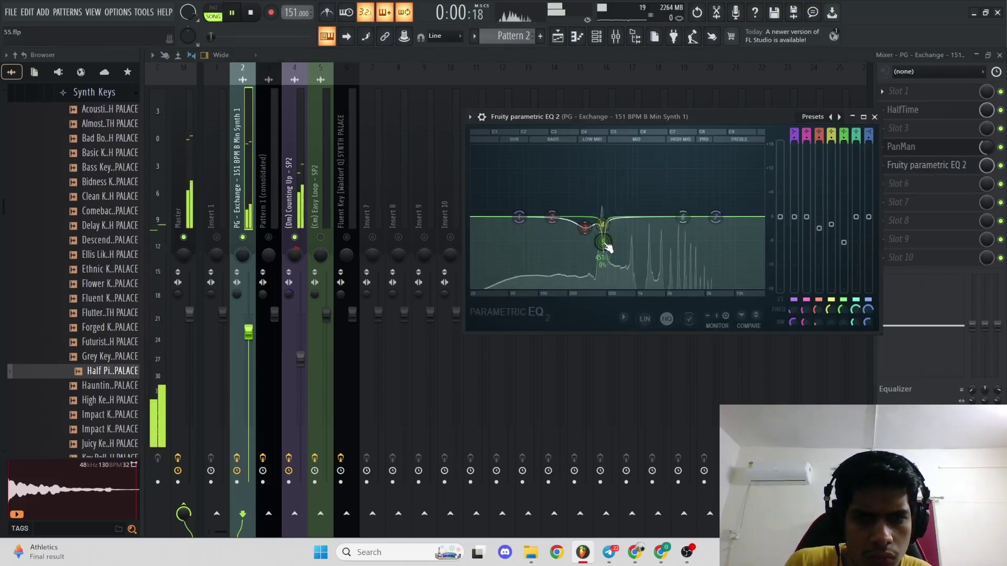
- Solo (Dm) Counting Up and dip band 3 of its equalizer slightly in the low mids
right_click(296, 238)
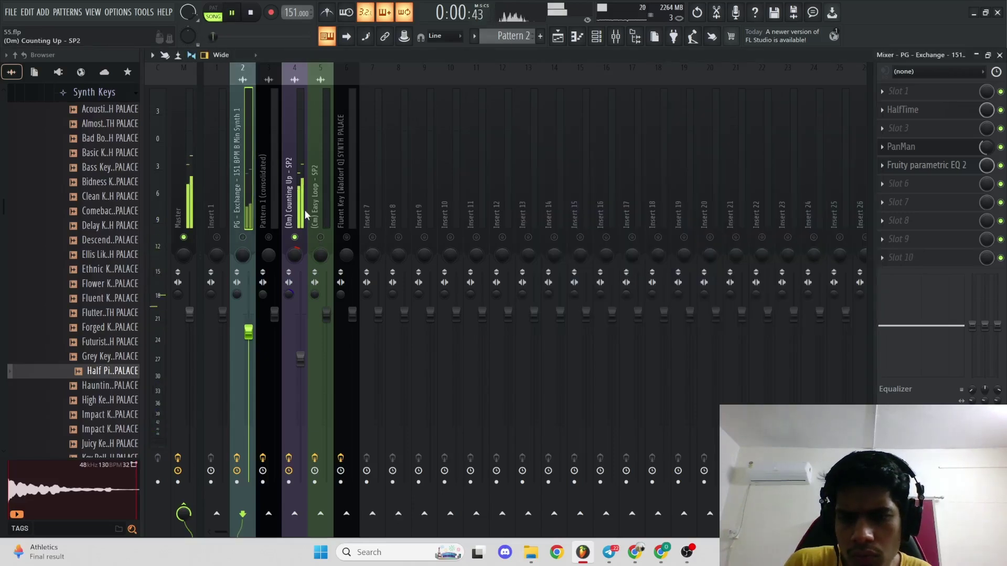
left_click(307, 215)
left_click(927, 165)
key("space")
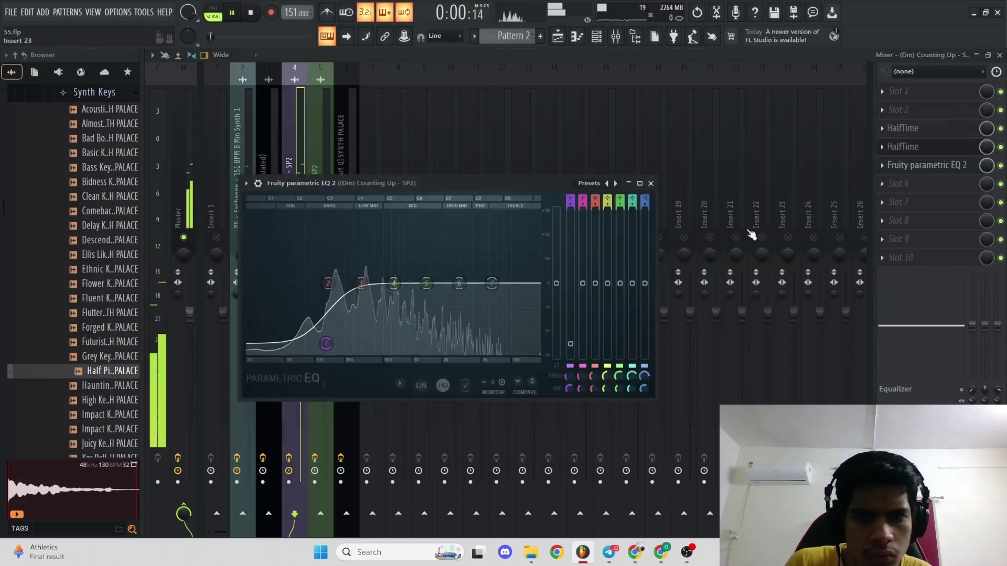
left_click_drag(361, 284, 370, 294)
left_click(650, 184)
key("space")
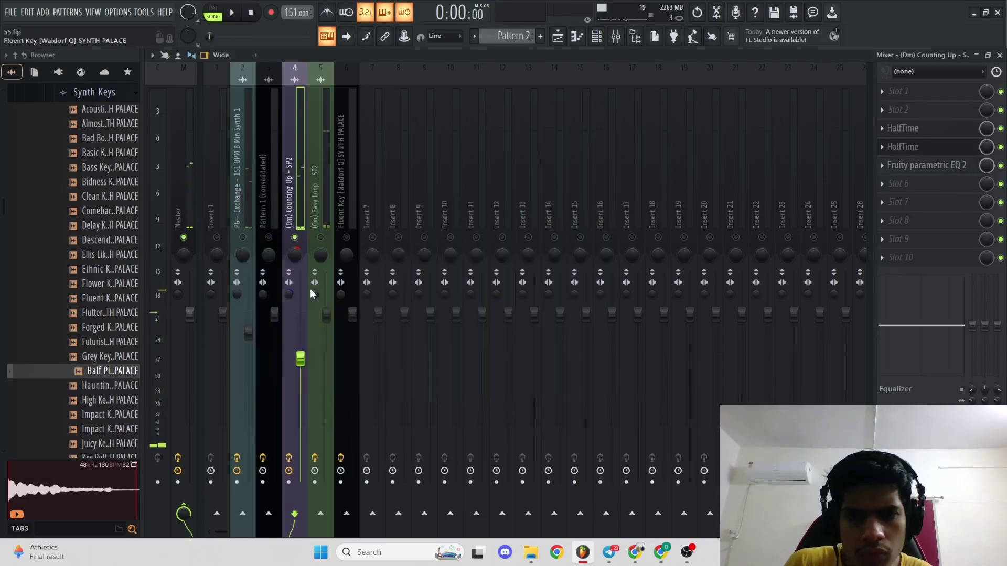
- Solo Track 6 in the playlist and route the consolidated Pattern 2 clip to mixer track 7
key("space")
key("F5")
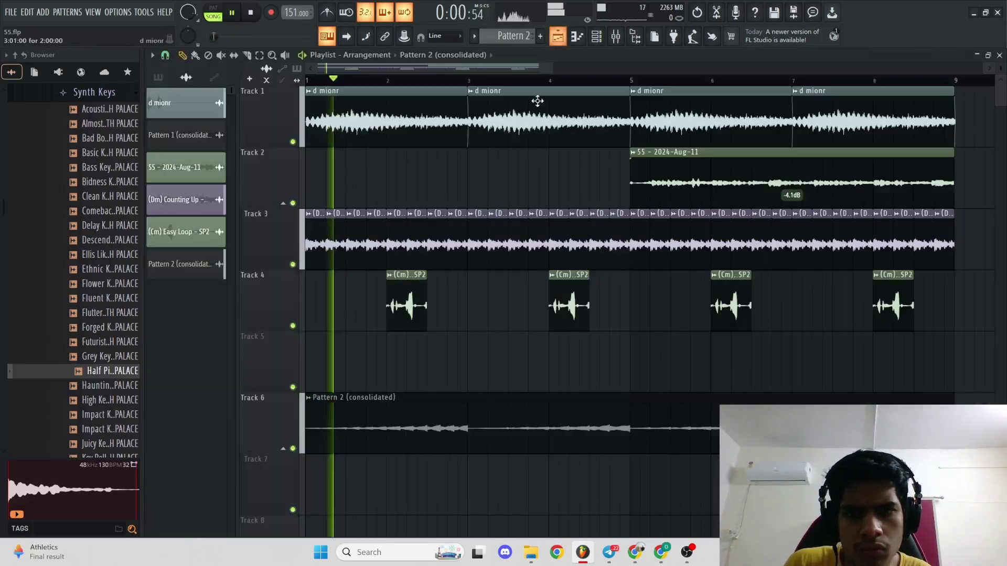
key("space")
right_click(293, 448)
key("space")
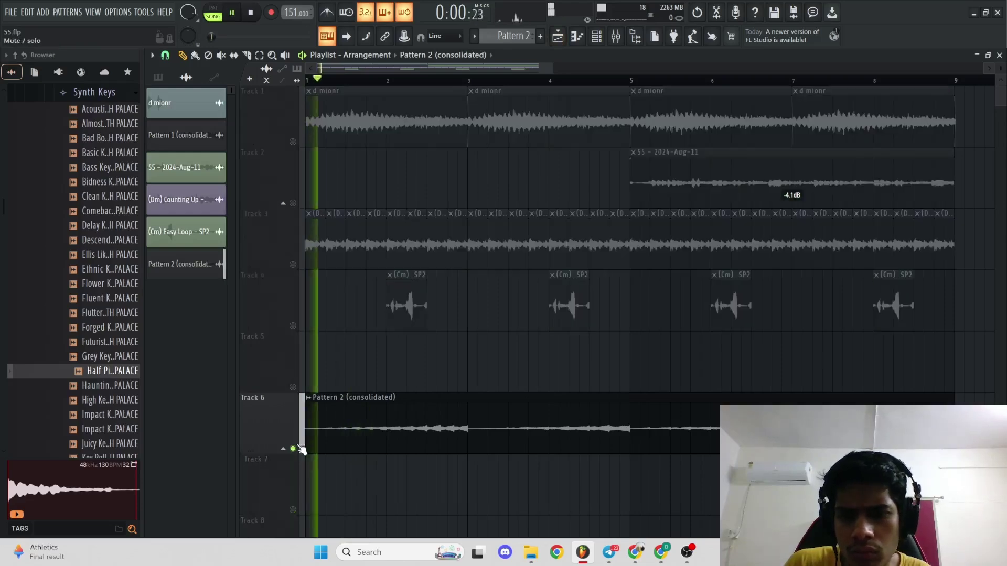
double_click(370, 434)
key("space")
key("F9")
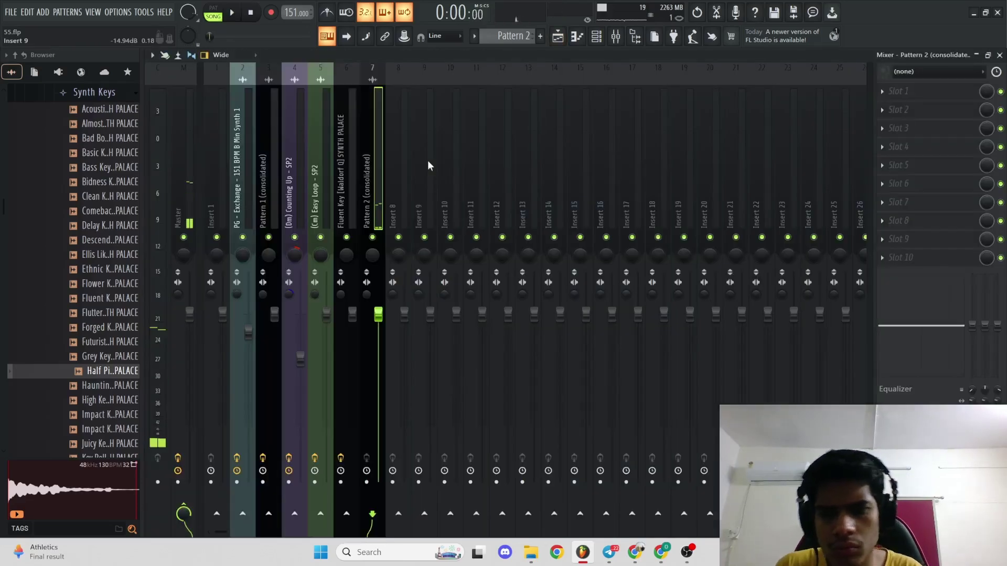
- Add HalfTime to slot 3 of the consolidated Pattern 2 mixer track and play it with all playlist tracks active
left_click(896, 128)
mouse_move(892, 142)
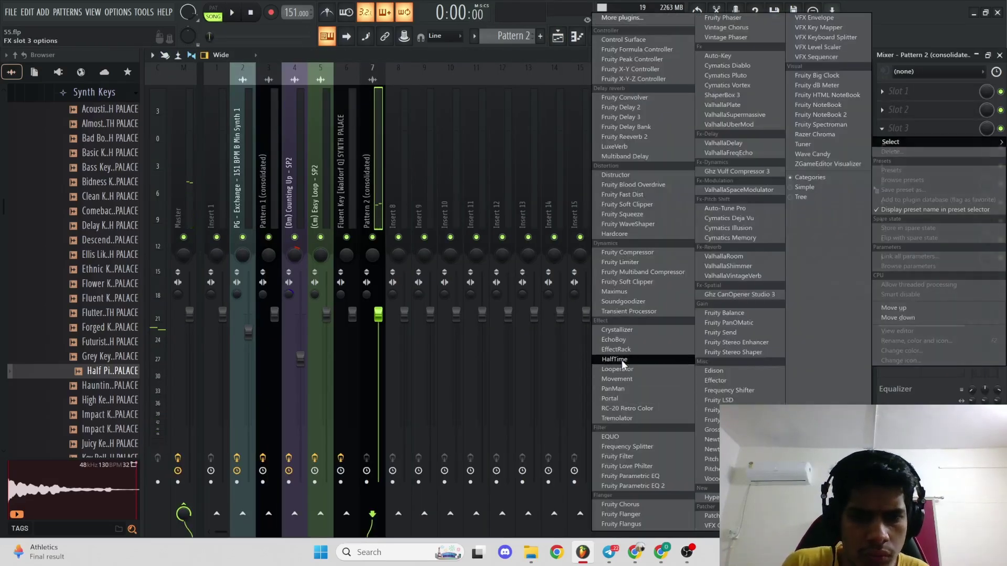
left_click(614, 359)
key("space")
key("F5")
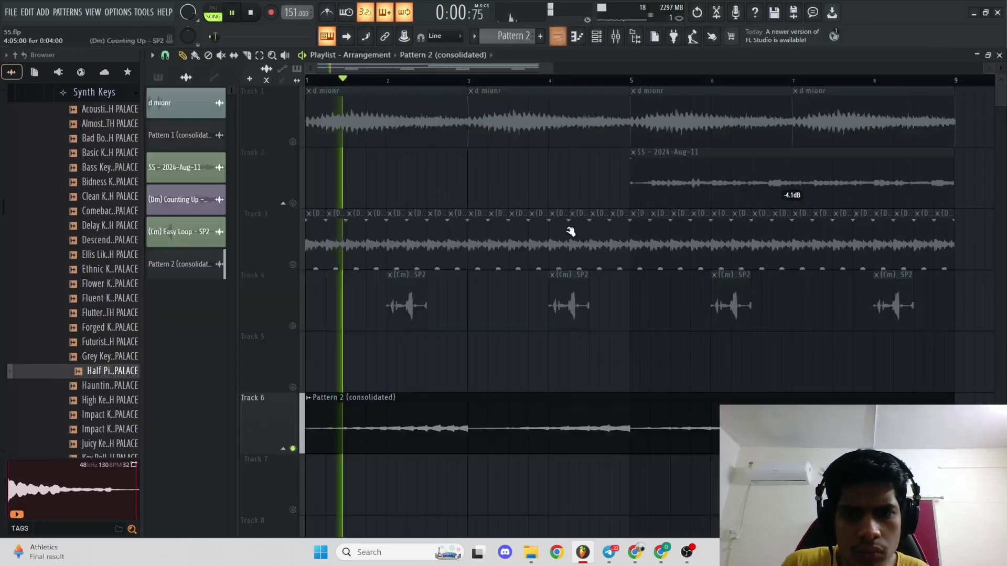
left_click(293, 448, "ctrl")
scroll(454, 348, "down", 4)
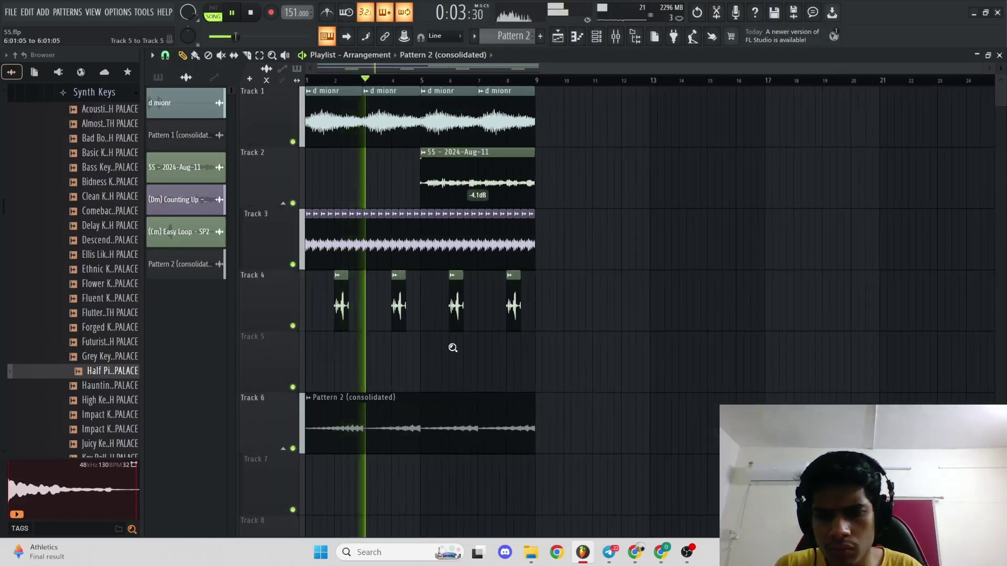
scroll(452, 349, "up", 1)
- Turn off reversed playback for the consolidated Pattern 2 clip and close its settings
double_click(450, 398)
key("space")
left_click(356, 258)
left_click(363, 246)
left_click(368, 259)
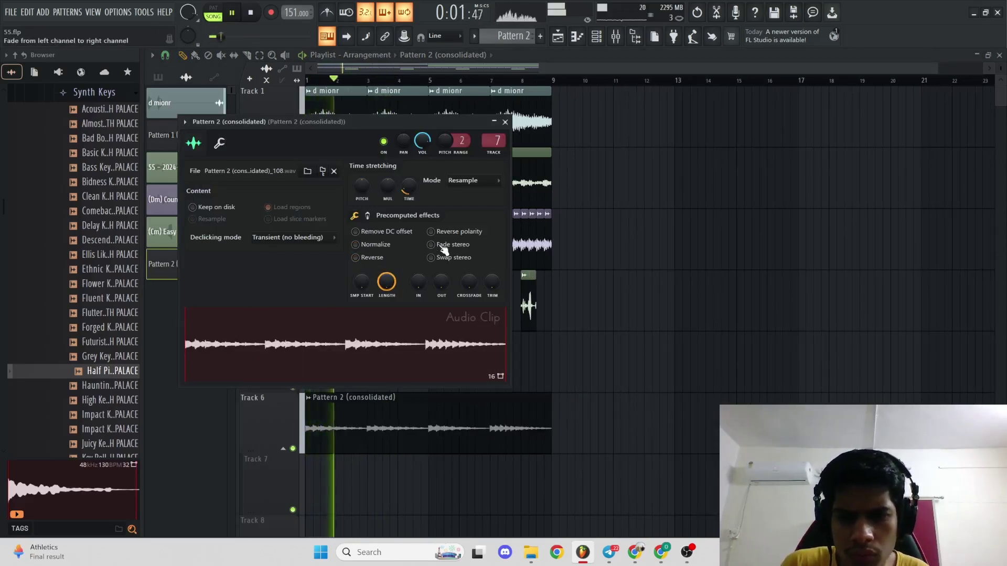
left_click(505, 123)
- Move the consolidated Pattern 2 clip from Track 6 to Track 5 and play only Tracks 4 and 5
left_click(293, 448, "ctrl")
left_click_drag(454, 461, 398, 425, "ctrl")
key("space")
left_click_drag(378, 419, 331, 370)
key("space")
left_click(293, 387, "ctrl")
left_click(293, 326)
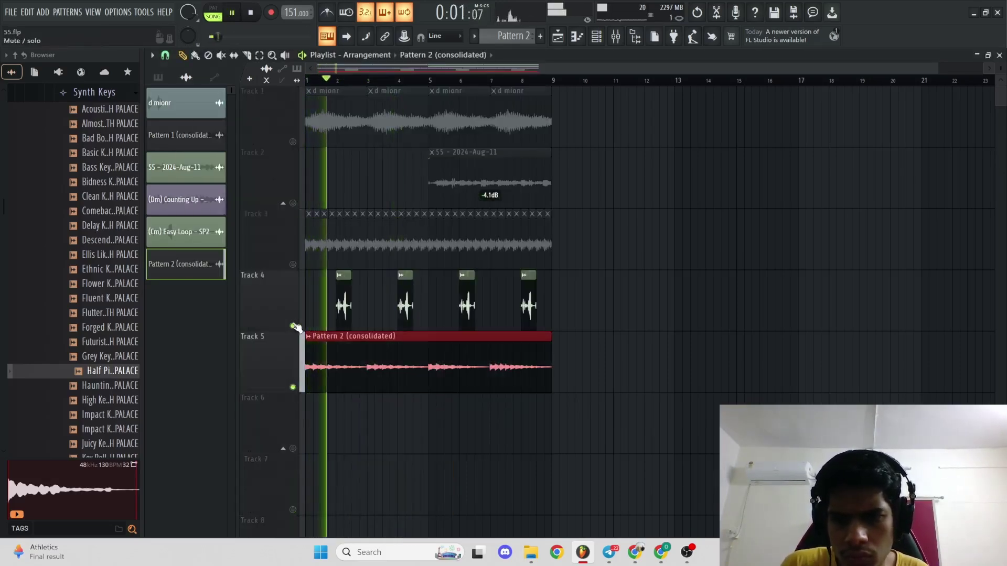
- Raise the channel pitch of the (Cm) Easy Loop - SP2 clip to +1200 cents and close its settings
scroll(338, 306, "up", 3)
double_click(345, 305)
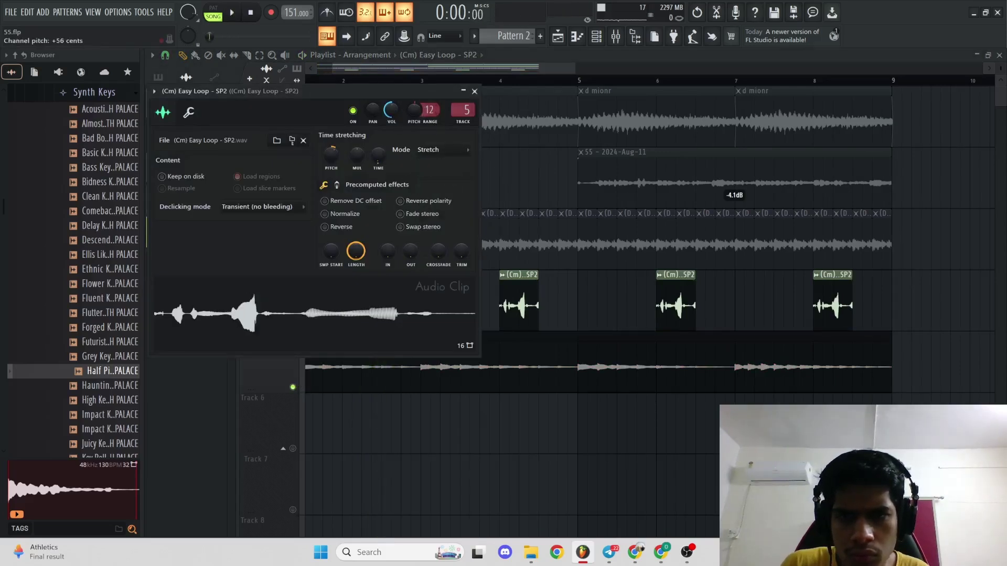
left_click(667, 195)
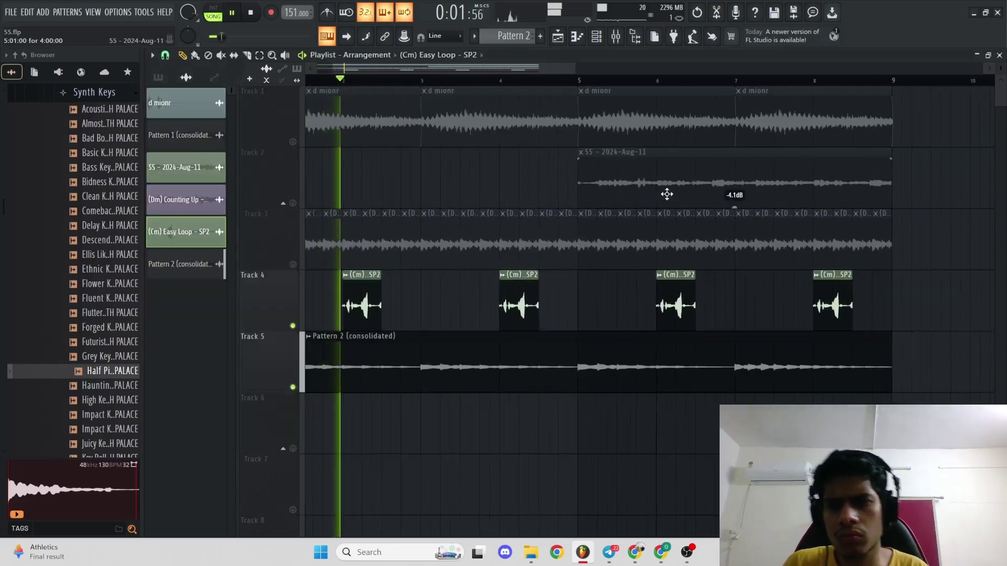
left_click(517, 299)
key("space")
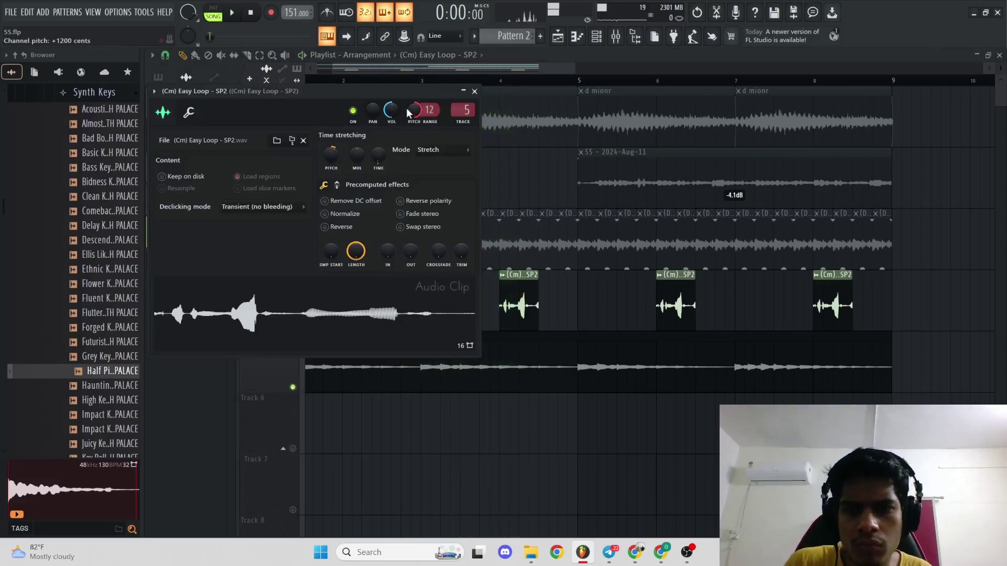
left_click(475, 91)
double_click(355, 319)
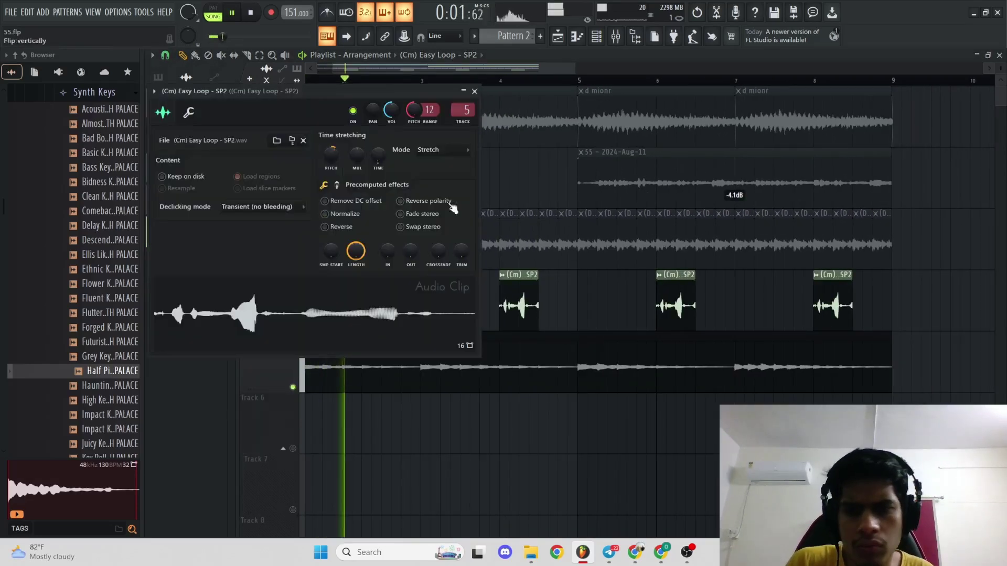
left_click(475, 92)
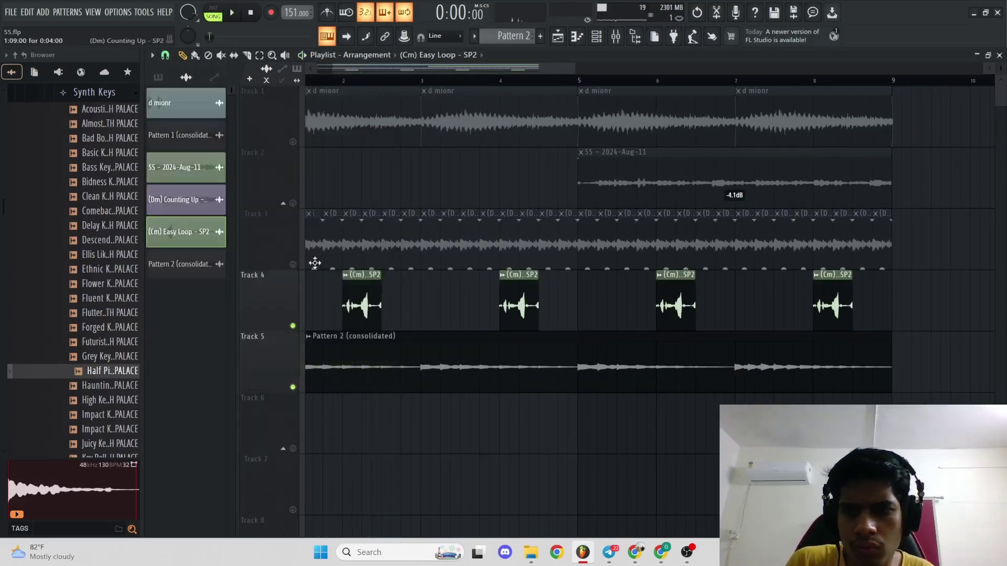
- Reactivate all playlist tracks and play the full arrangement
right_click(293, 265)
right_click(293, 264)
key("space")
scroll(383, 220, "down", 2)
scroll(385, 222, "down", 2)
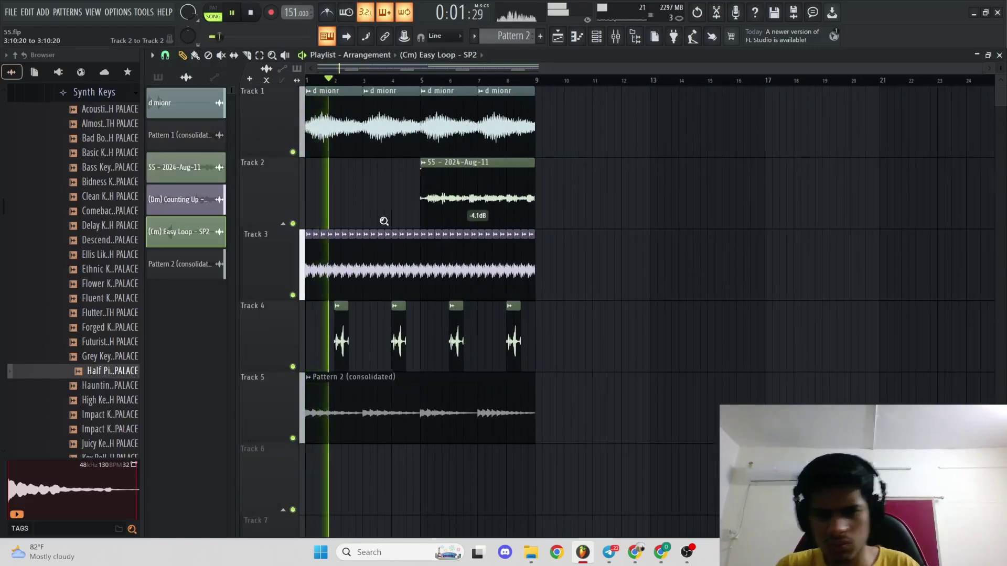
scroll(385, 222, "up", 5)
scroll(385, 222, "down", 3)
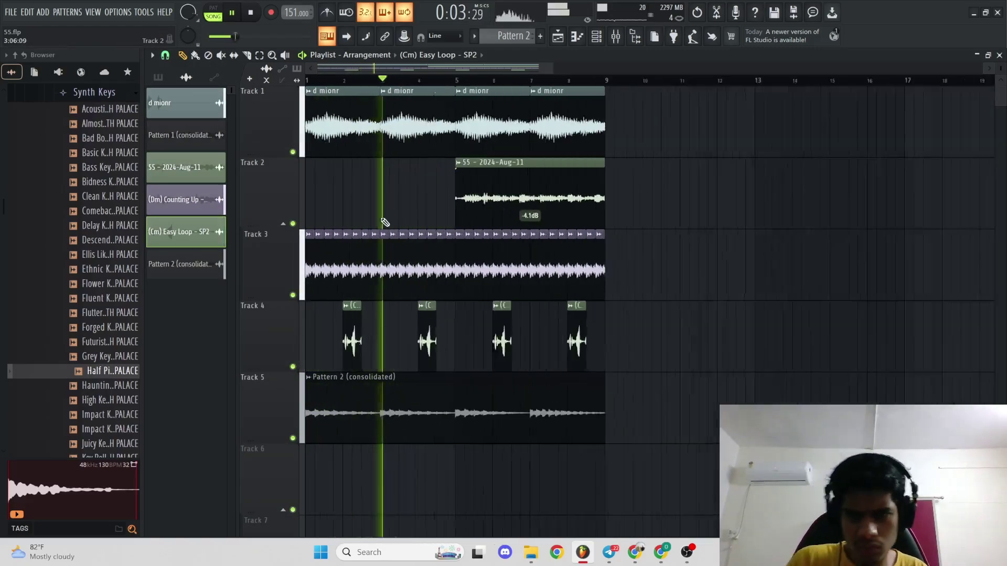
scroll(385, 223, "up", 3)
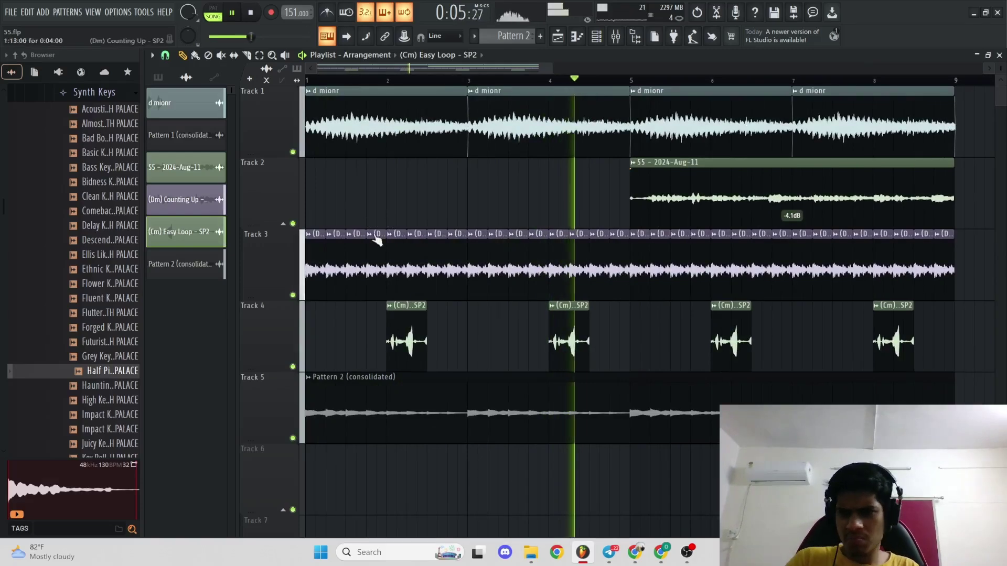
- Audition Synth Keys samples, including Ethnic Key, against the arrangement
key("space")
left_click(86, 287)
left_click(92, 273)
scroll(413, 271, "down", 3)
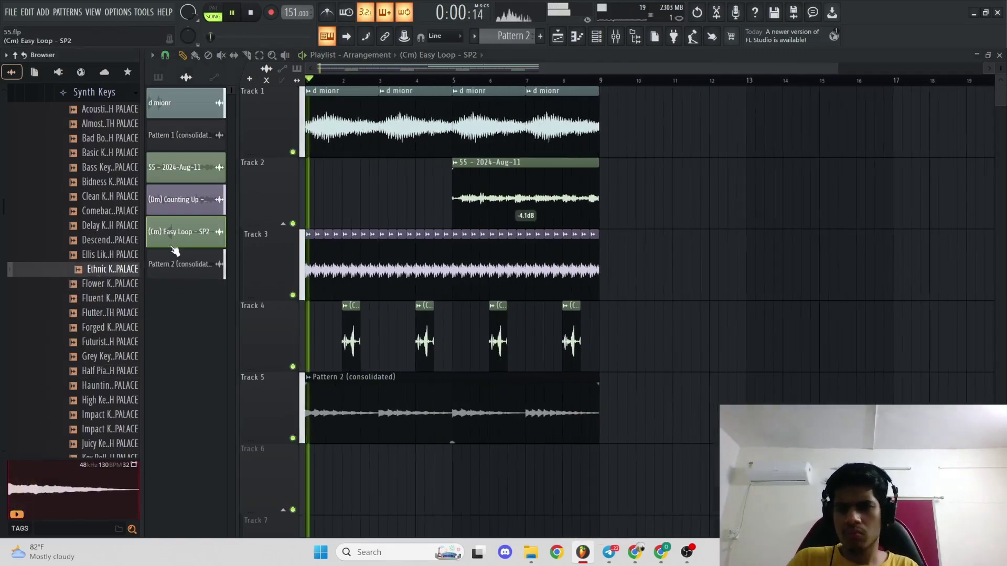
- Place Pattern 3 at the start of playlist Track 6 and extend its clip to four bars
left_click(158, 77)
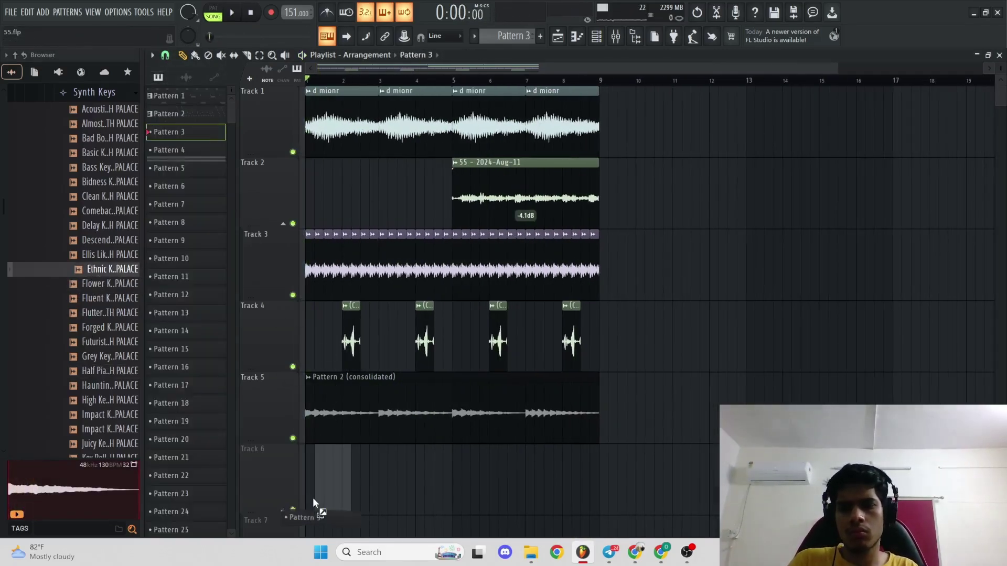
key("space")
key("space")
key("space")
key("space")
key("space")
key("space")
key("space")
left_click_drag(336, 492, 453, 483)
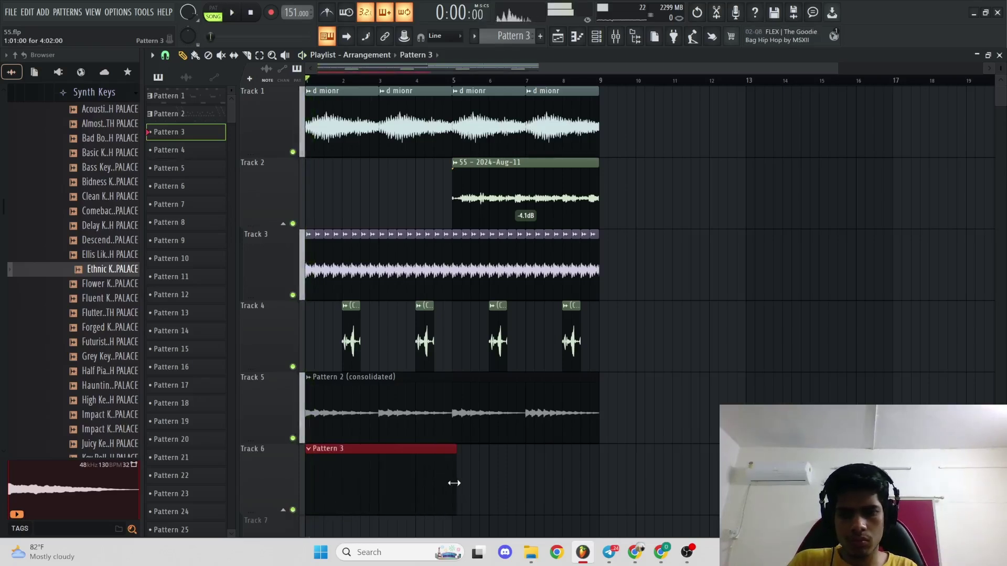
key("space")
key("space")
- Load the Ethnic Key sample into a new channel and shape its volume envelope with hold and a 41% decay time
key("F6")
key("space")
key("space")
left_click_drag(95, 270, 451, 234)
key("space")
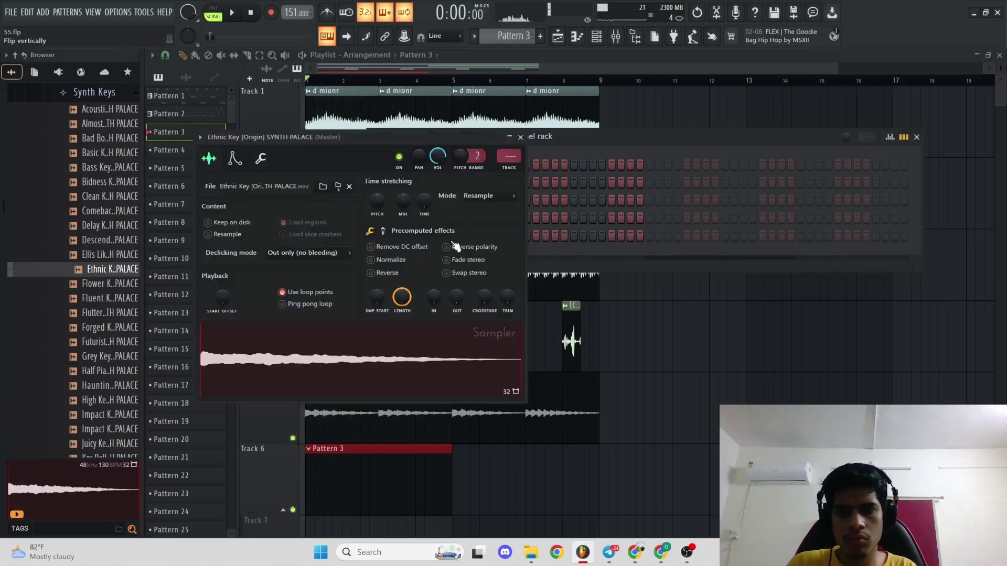
left_click(235, 158)
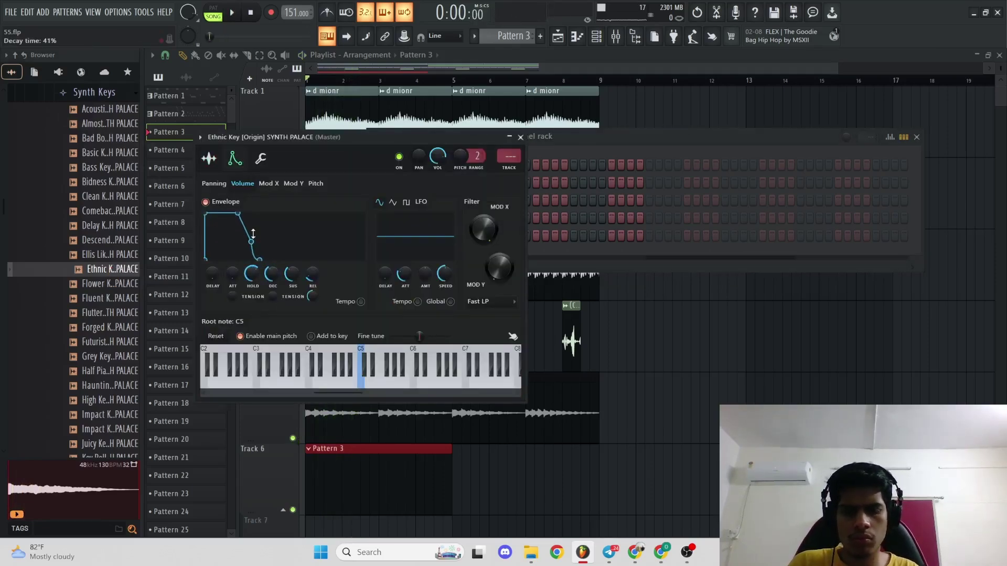
- Route the Ethnic Key channel to mixer track 8 and add Fruity Reeverb 2 in slot 3
key("F9")
left_click(898, 127)
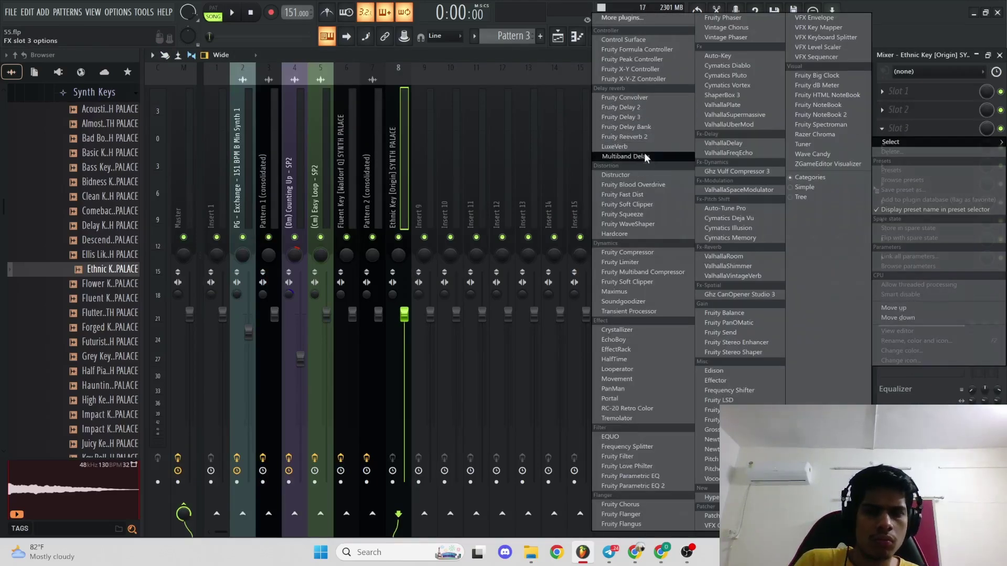
left_click(644, 136)
key("F8")
key("F8")
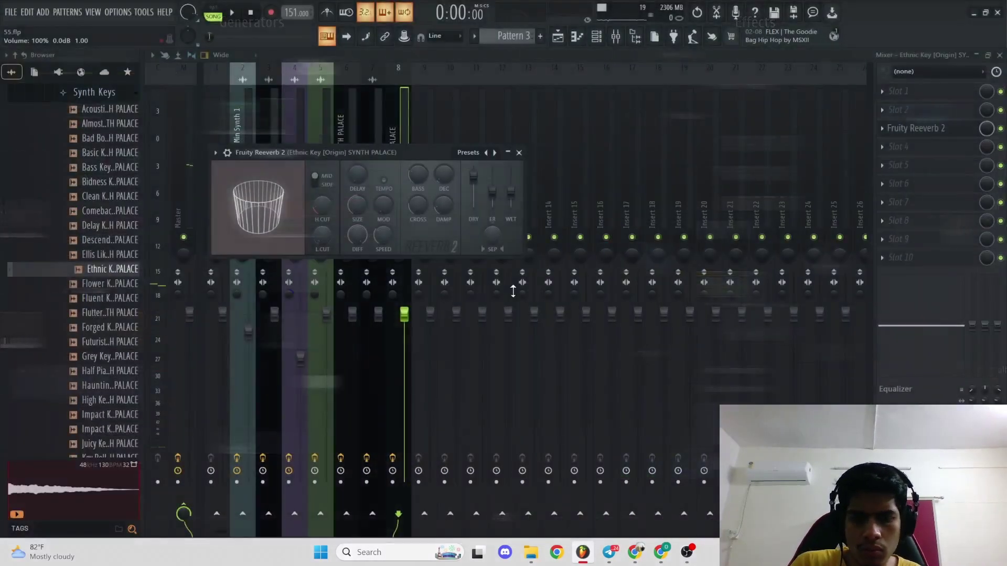
- Enter a short D5 note at the start of Pattern 3 and a C5 note after it for Ethnic Key
key("F7")
key("space")
left_click(197, 451)
scroll(262, 338, "down", 1)
left_click(274, 347)
key("ctrl+Up")
key("ctrl+Up")
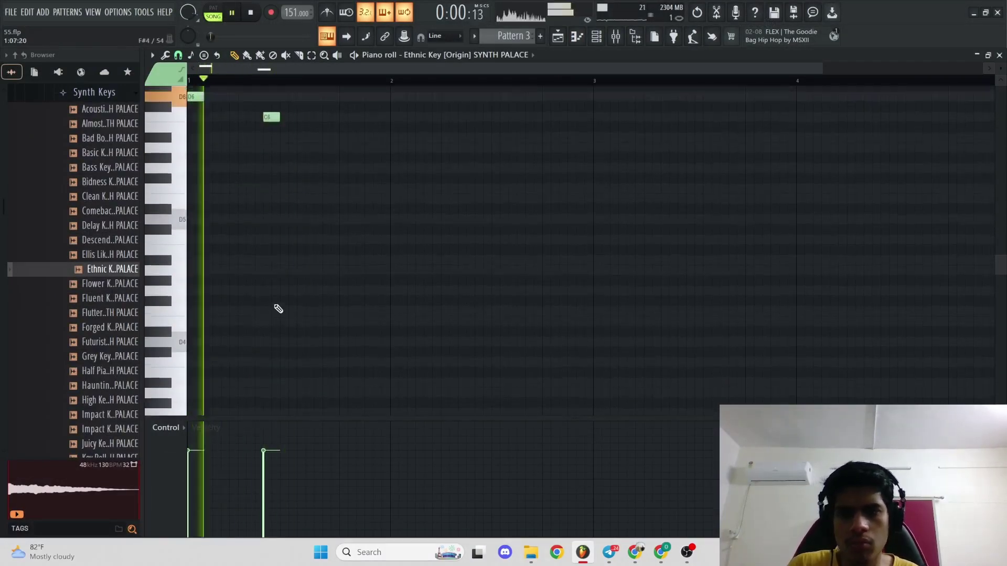
key("space")
key("space")
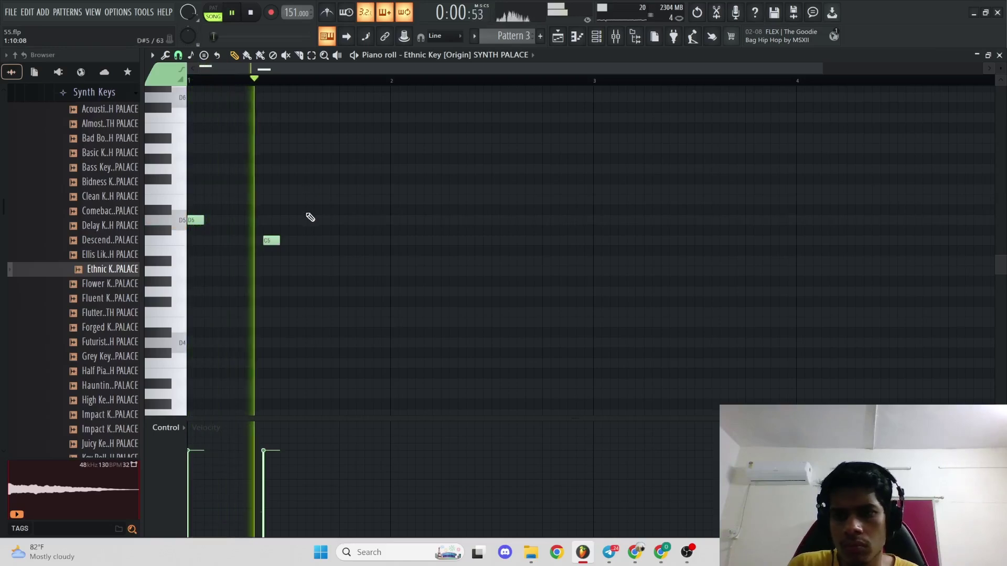
- Extend the second Ethnic Key note to six steps, lower it to A#4, and add a four-step A#4 finishing bar 1
left_click_drag(274, 242, 331, 252)
key("space")
left_click(340, 261)
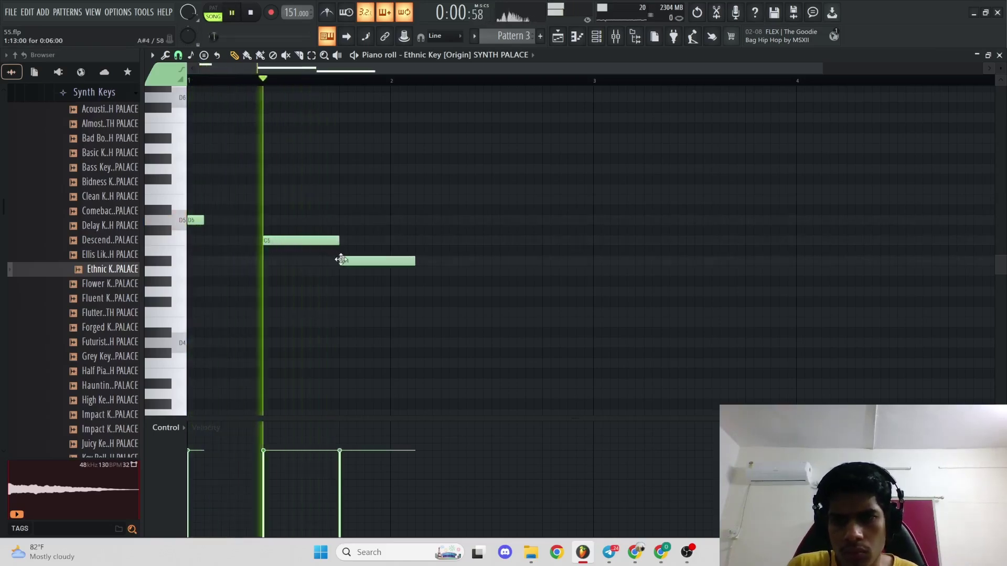
left_click_drag(413, 263, 386, 262)
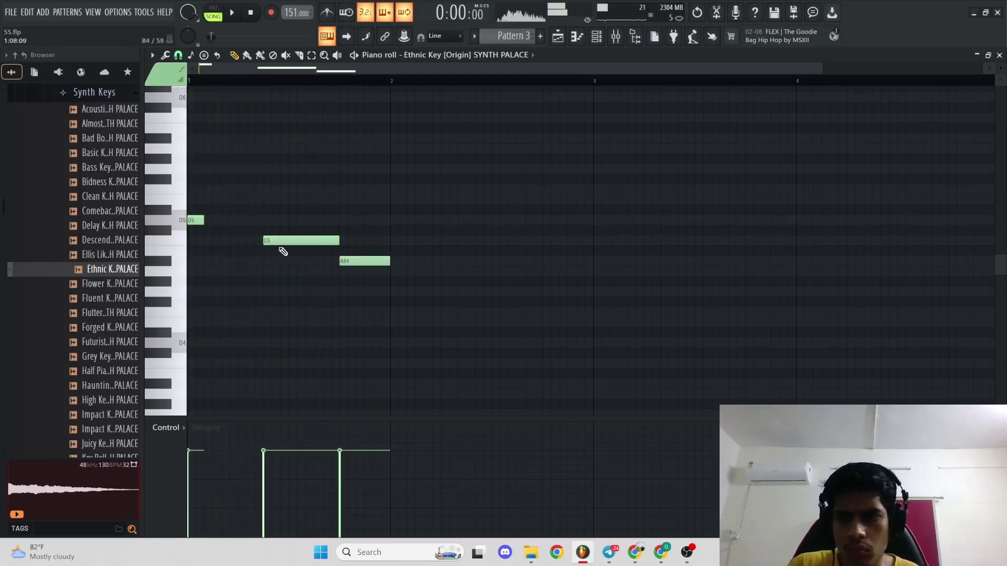
key("space")
left_click_drag(279, 259, 279, 269)
key("space")
- Repeat the one-bar phrase, lower the last note of bar 2 to A4, and duplicate the two bars to fill four
scroll(320, 252, "up", 2)
key("ctrl+b")
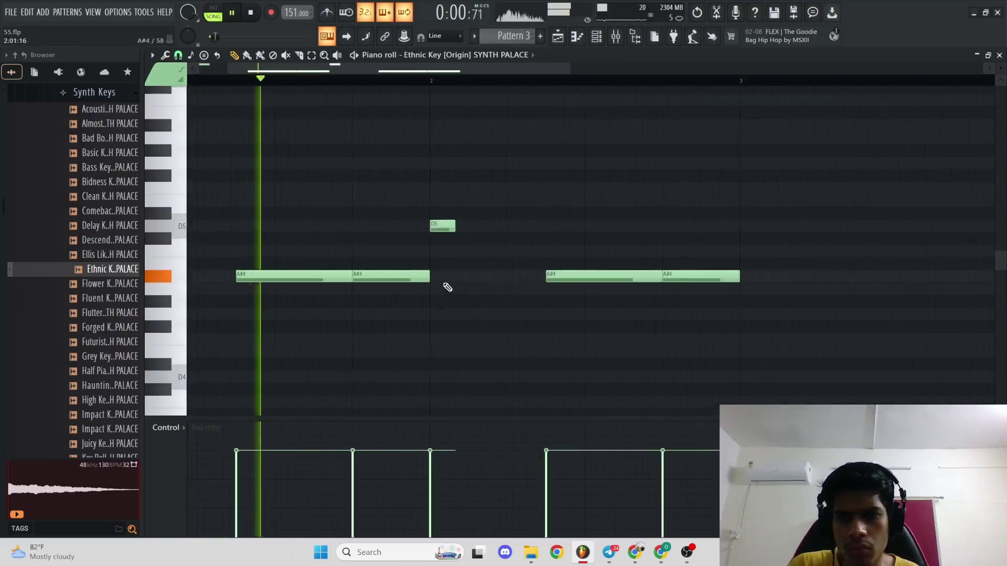
left_click_drag(674, 279, 671, 289)
key("ctrl+b")
scroll(667, 285, "down", 5)
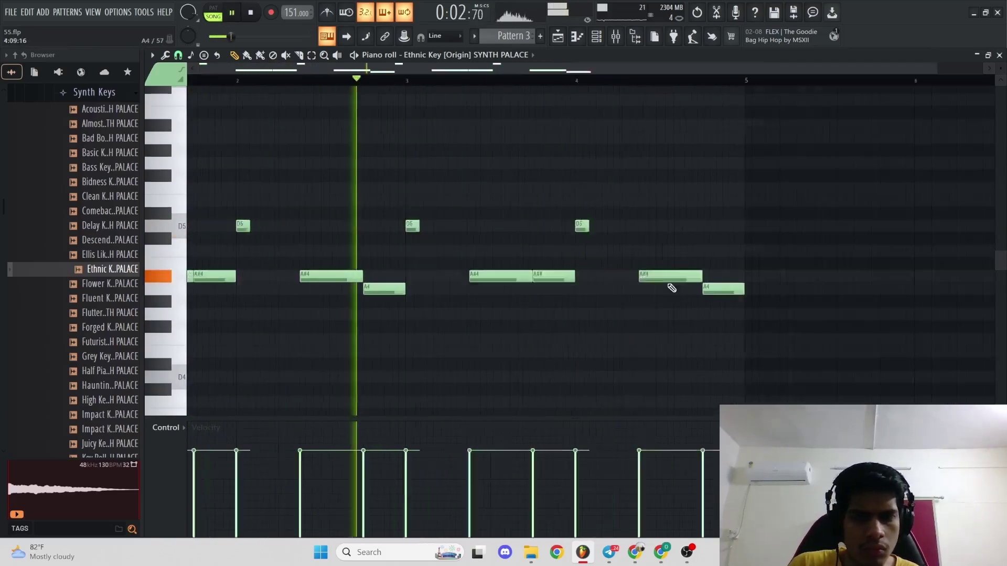
left_click(664, 278, "ctrl")
scroll(577, 283, "up", 1)
- Audition more key samples, swap the channel's sample for Simple Key [Hydrasynth], and play the melody with it
key("space")
left_click(102, 301)
left_click(99, 328)
left_click(95, 359)
scroll(100, 354, "down", 8)
left_click(95, 286)
left_click(95, 299)
left_click(100, 288)
left_click_drag(101, 288, 545, 237)
key("space")
scroll(210, 82, "up", 2)
left_click(201, 82)
key("space")
scroll(292, 146, "down", 2)
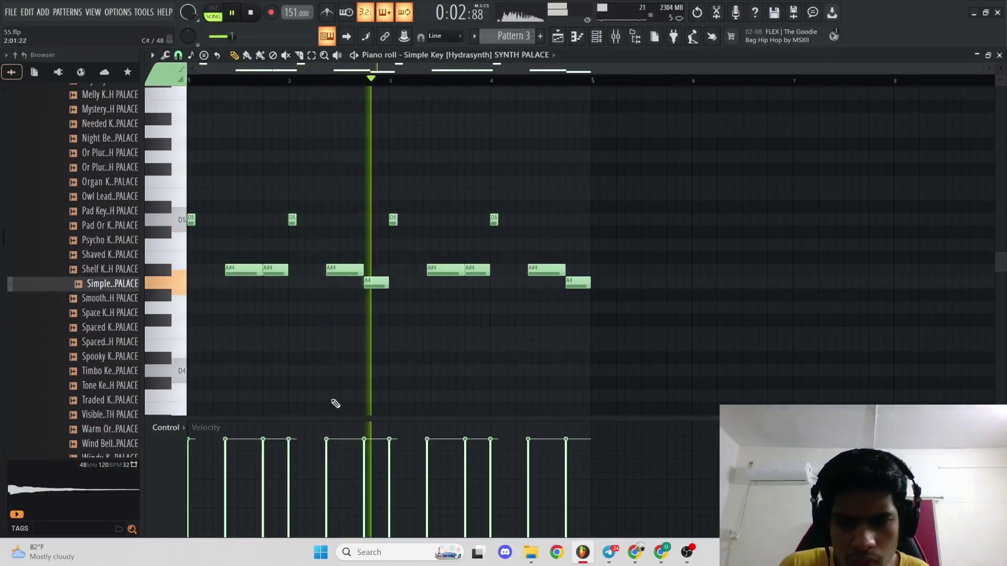
- Delete all the melody notes and replace the channel's sample with Brass Synth [Moog One] from Synth Sounds
key("space")
key("Delete")
key("w")
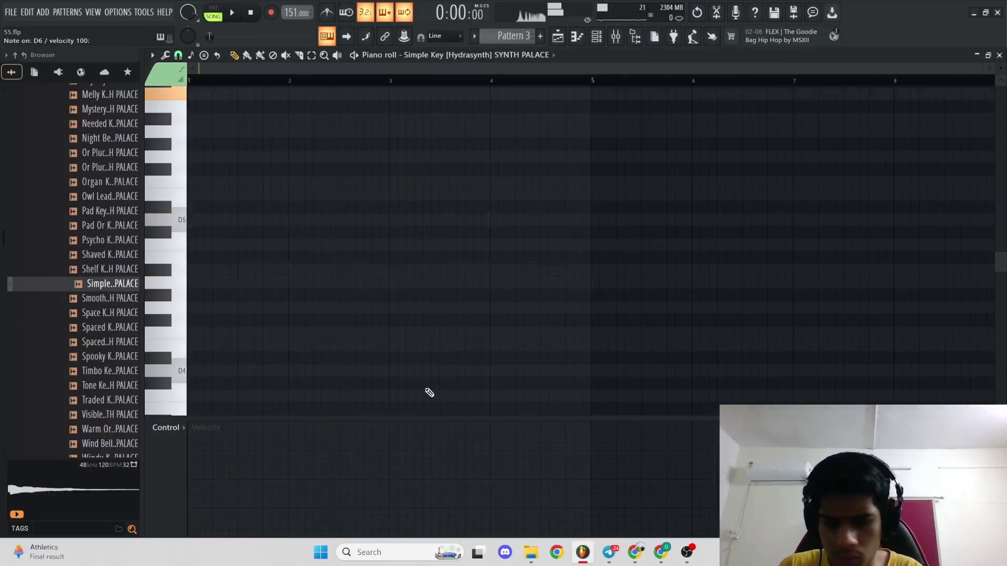
left_click(85, 371)
left_click(89, 387)
left_click(100, 429)
scroll(90, 219, "down", 6)
scroll(94, 179, "up", 10)
left_click(100, 199)
left_click_drag(100, 203, 519, 237)
- Enter a four-step D5 note at the start of bar 1 for Brass Synth and play it with the arrangement
left_click(199, 244)
key("space")
left_click_drag(199, 243, 200, 220)
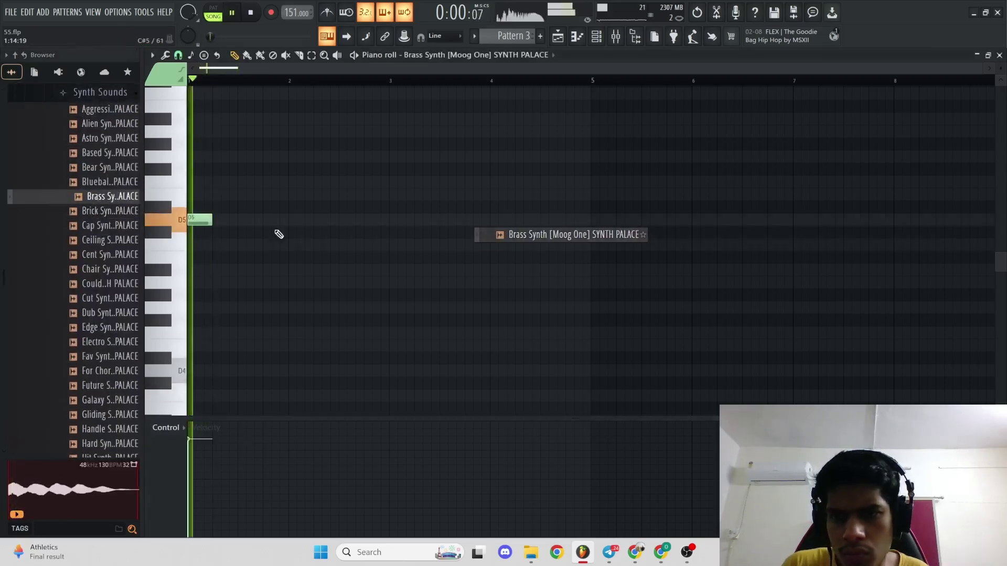
scroll(210, 226, "up", 5)
key("space")
scroll(270, 231, "down", 3)
key("space")
scroll(229, 252, "up", 1)
scroll(228, 293, "down", 2)
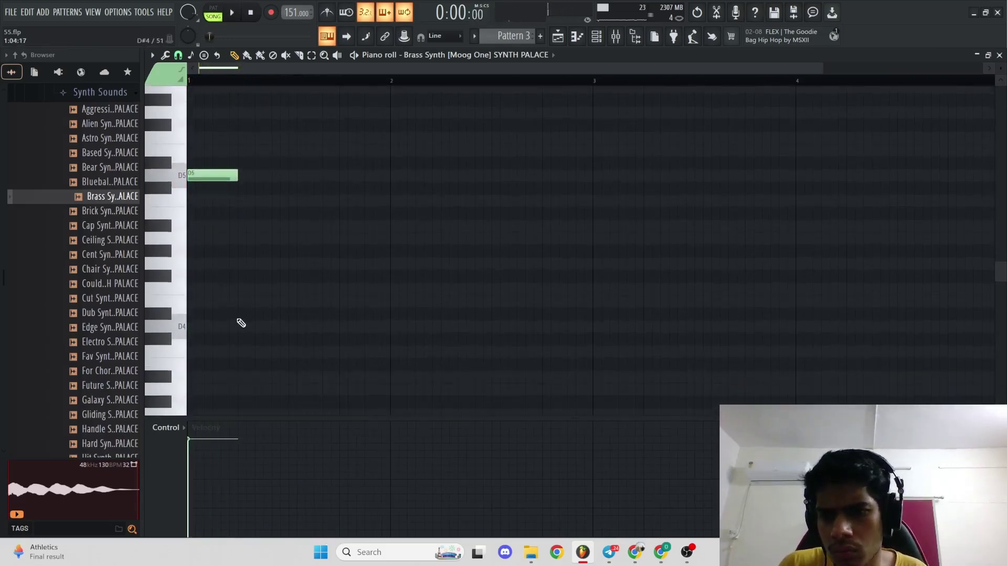
- Try stacking G4 and D4 under the opening D5 note, and delete both added notes
key("space")
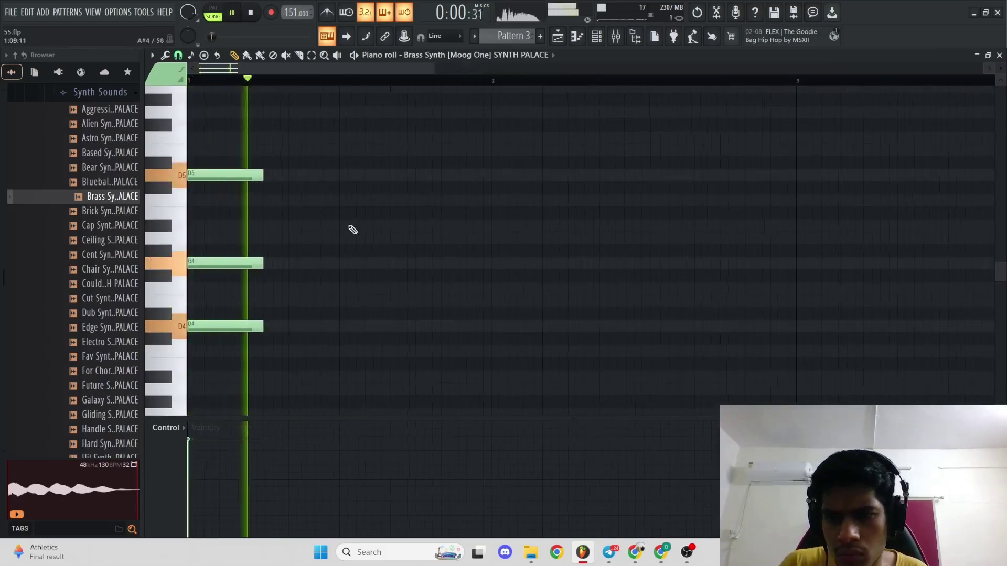
right_click(229, 262)
key("space")
key("space")
key("space")
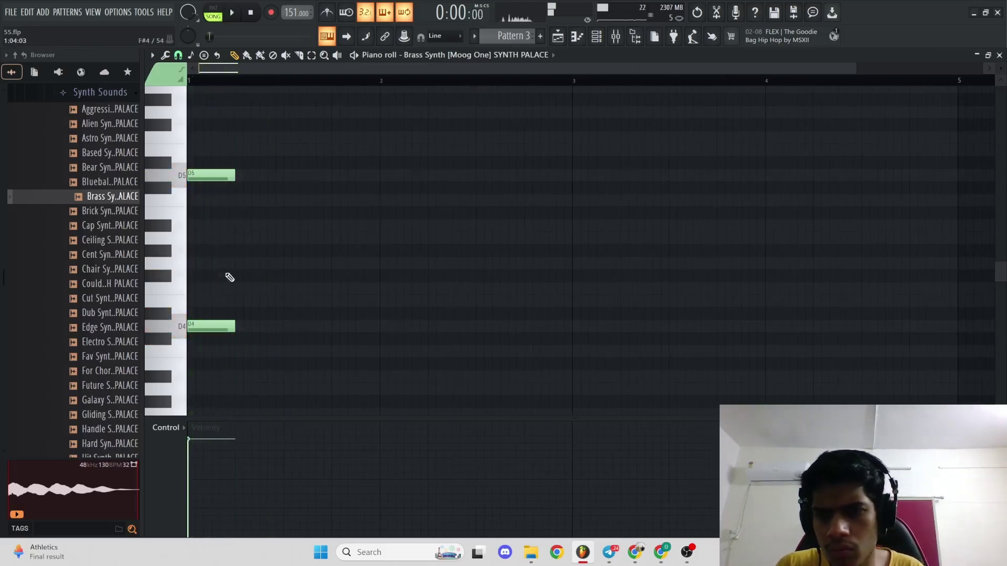
right_click(230, 326)
key("space")
key("space")
- Add a four-step A4 and an eight-step G4 after the D5 note to fill bar 1
left_click(236, 238)
key("space")
left_click(283, 262)
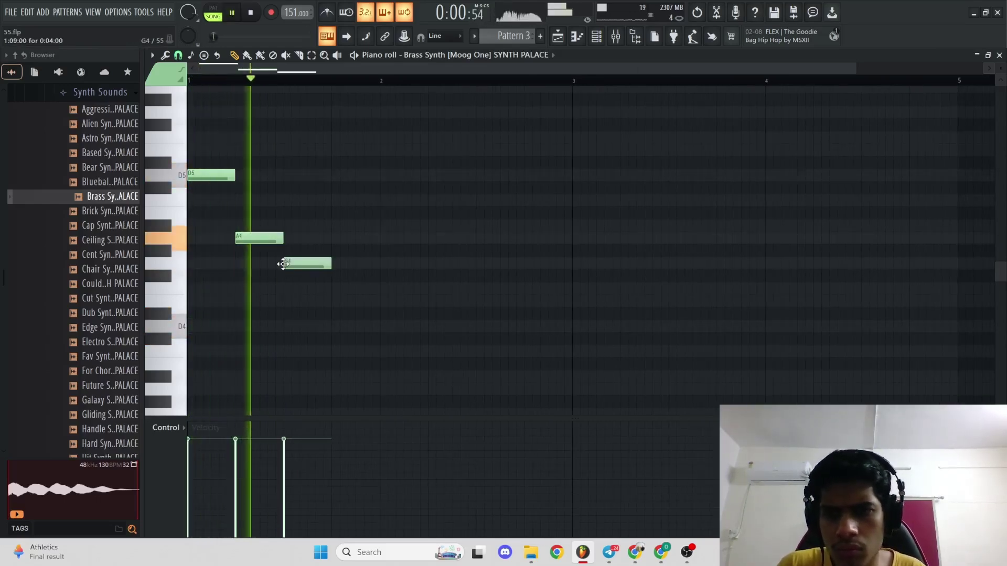
left_click_drag(332, 272, 378, 272)
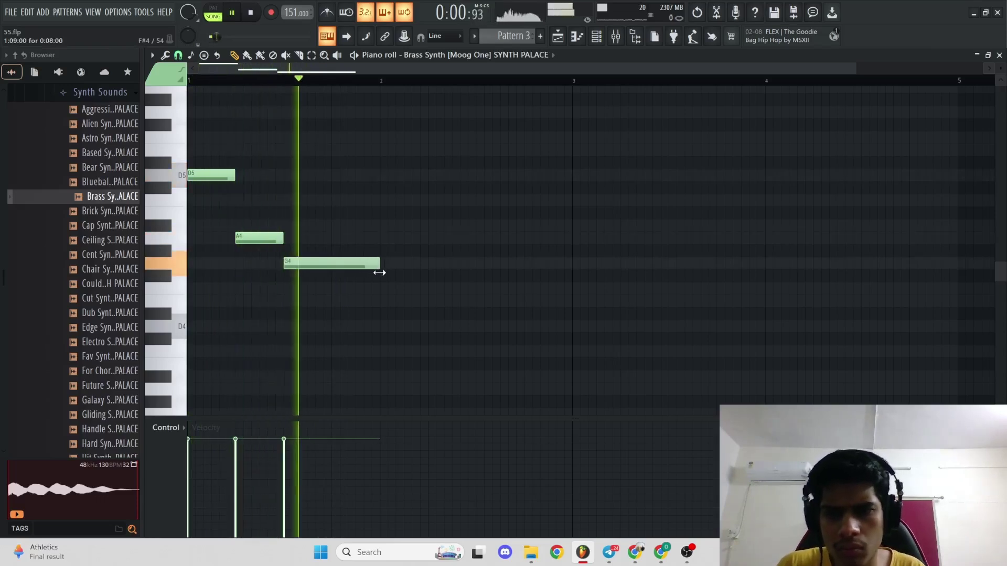
- Fill bar 2 with eight-step A4 and D5 notes and duplicate the two-bar melody through bar 4
left_click(412, 239)
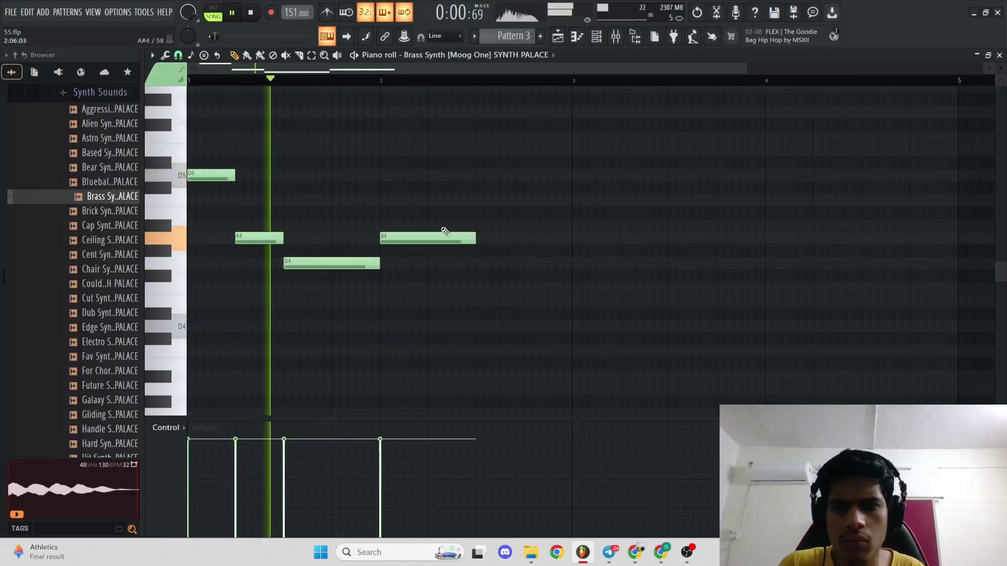
left_click(477, 176)
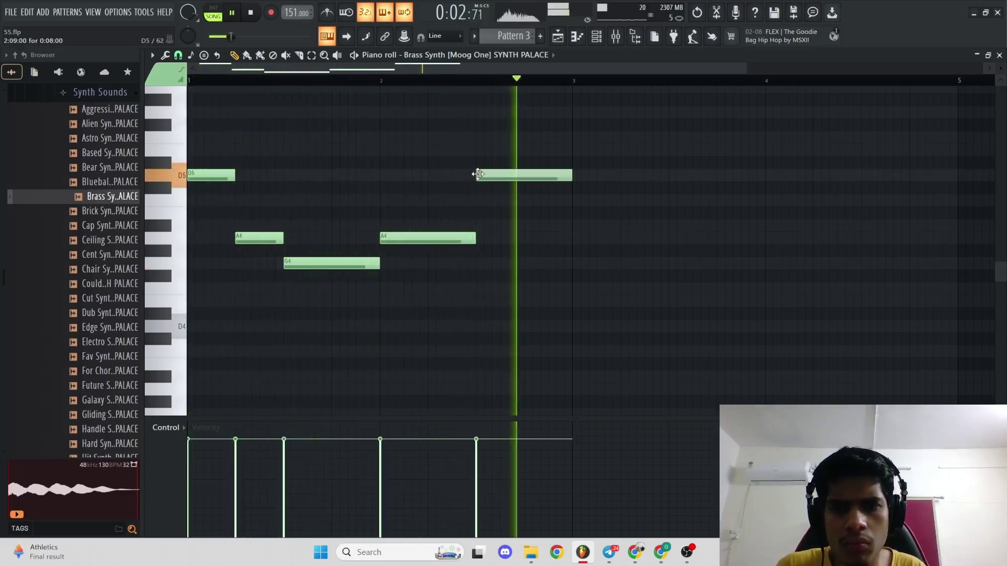
key("ctrl+b")
key("space")
- Add Tremolator to slot 4 of mixer track 8 for the Brass Synth melody
key("F6")
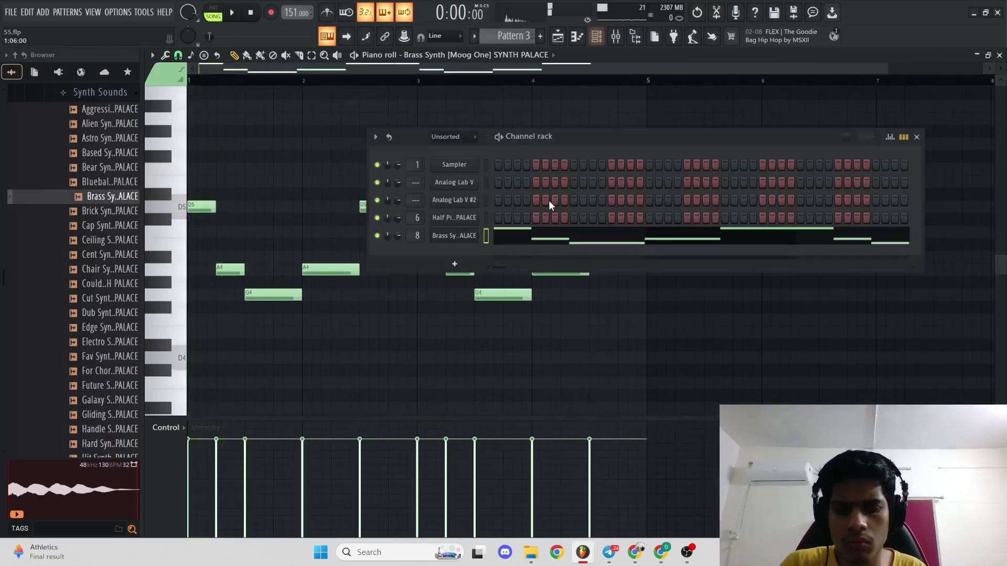
key("F9")
key("space")
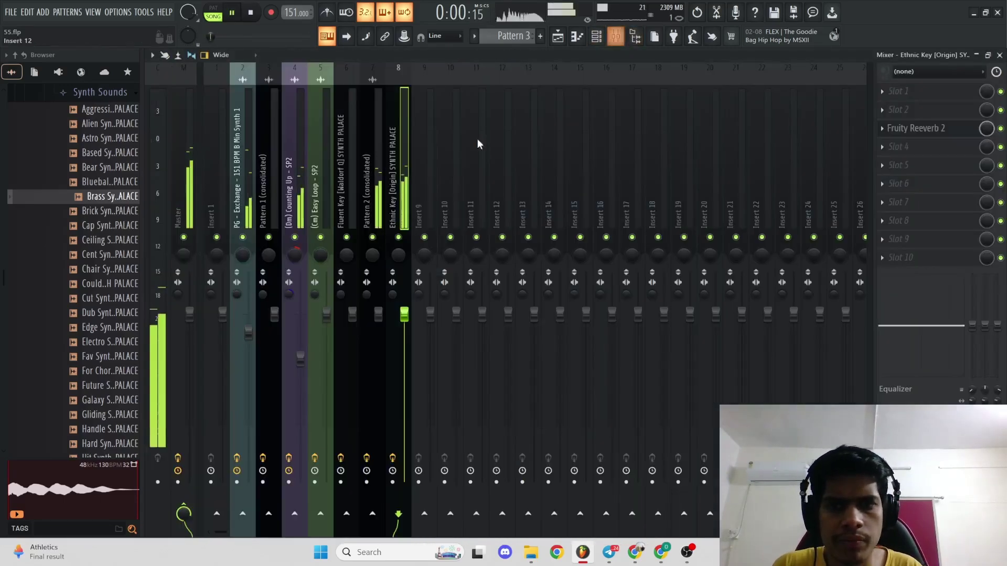
left_click(898, 147)
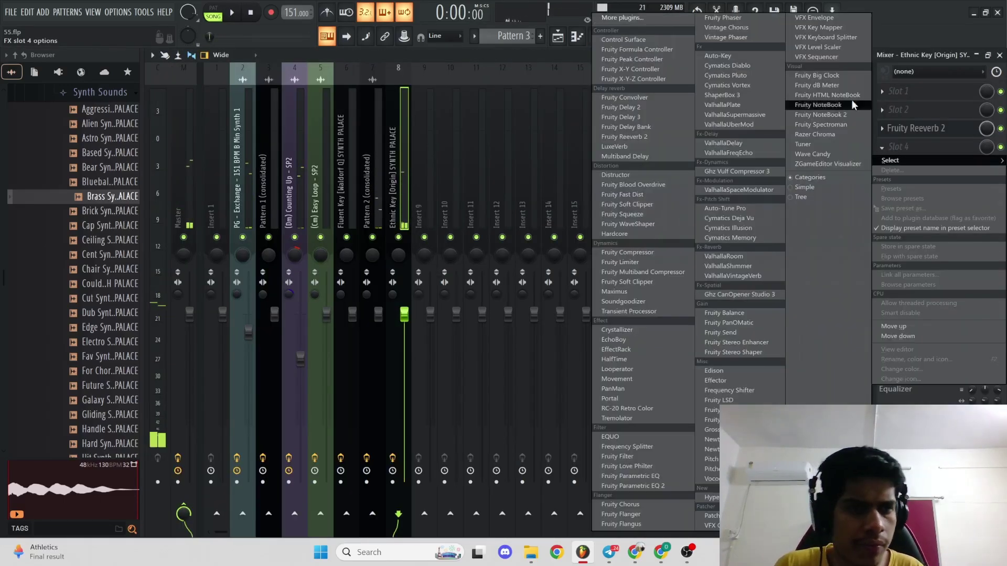
left_click(632, 418)
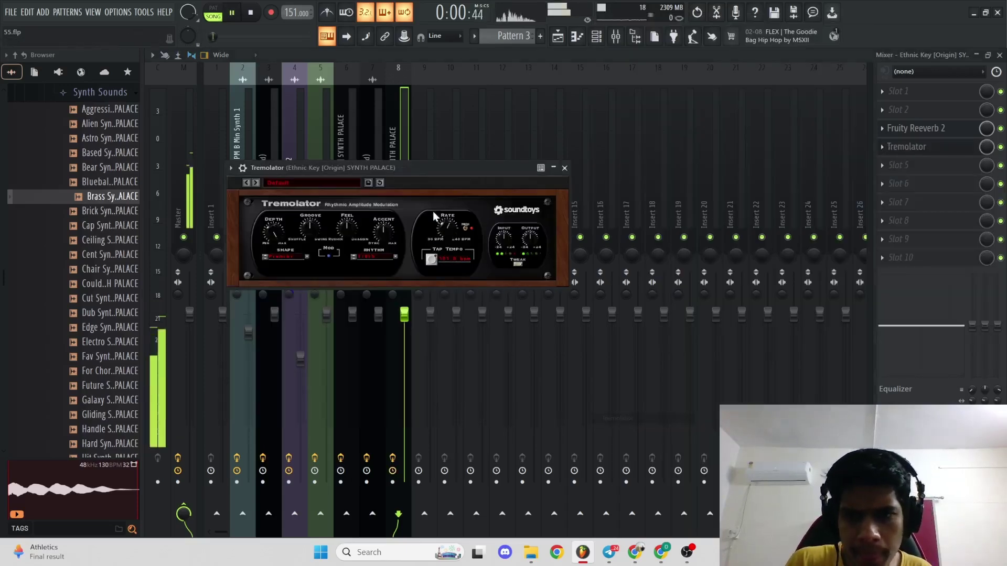
- Browse the Tremolator presets on mixer track 8 during playback and pick one for the Brass Synth melody
left_click_drag(272, 167, 320, 173)
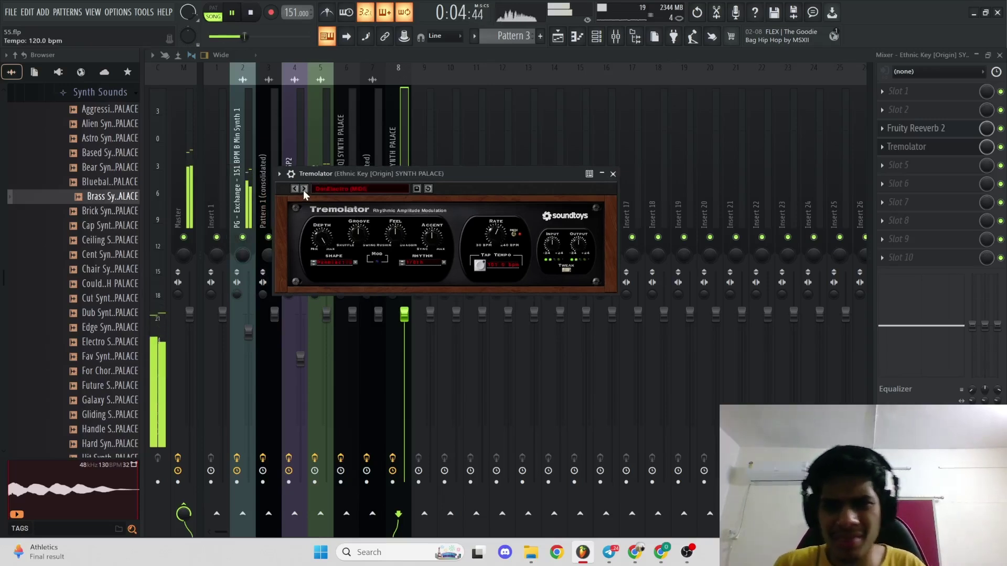
left_click(304, 189)
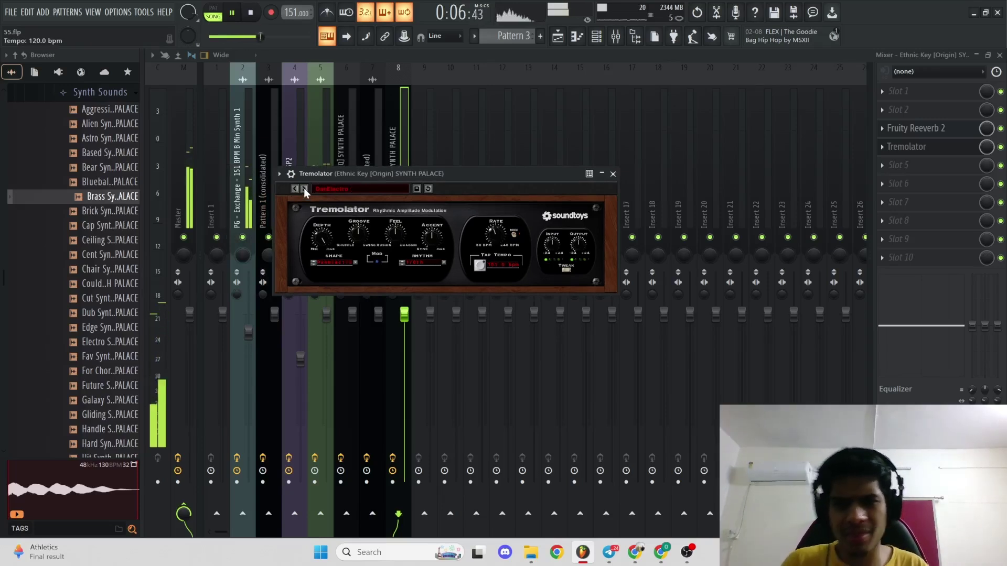
left_click_drag(327, 178, 317, 168)
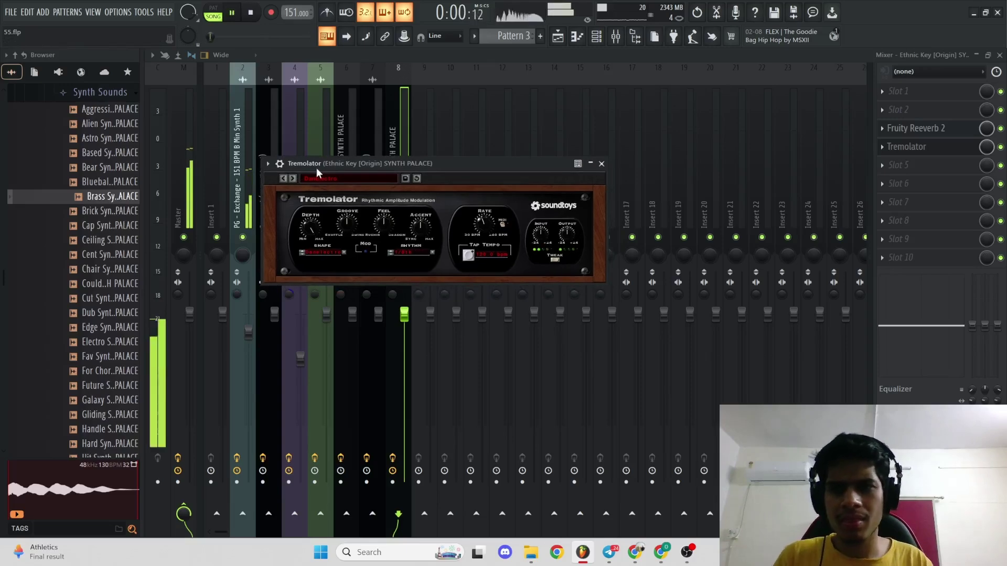
key("space")
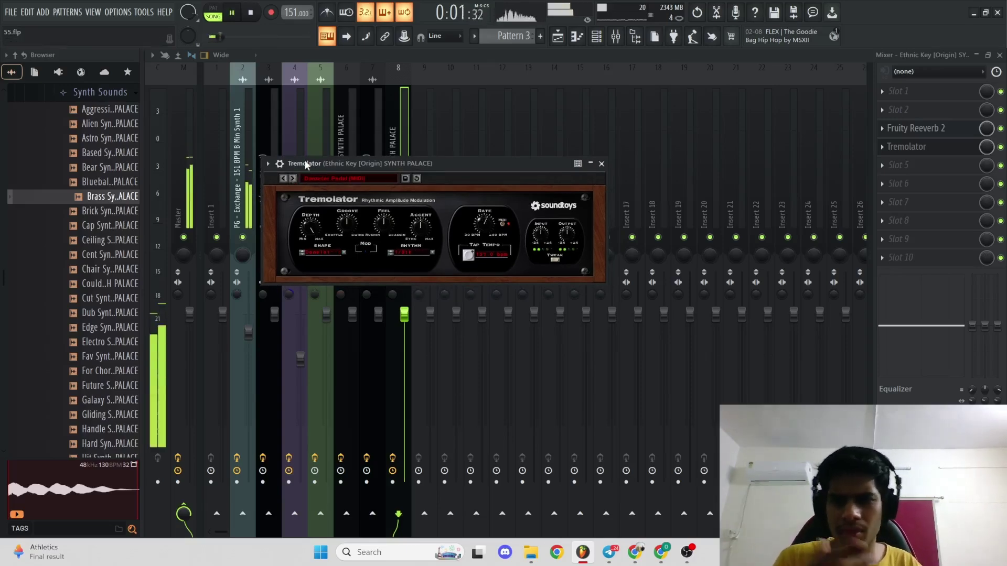
- Add EffectRack to slot 5 of mixer track 8 and load the Radio Bad Connection preset from Sound Design
left_click(938, 167)
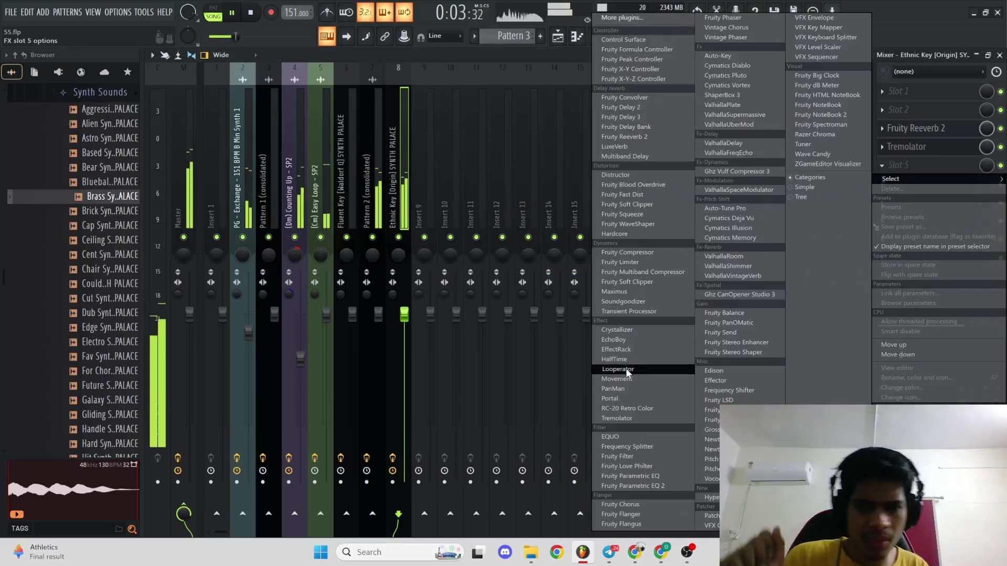
left_click(619, 350)
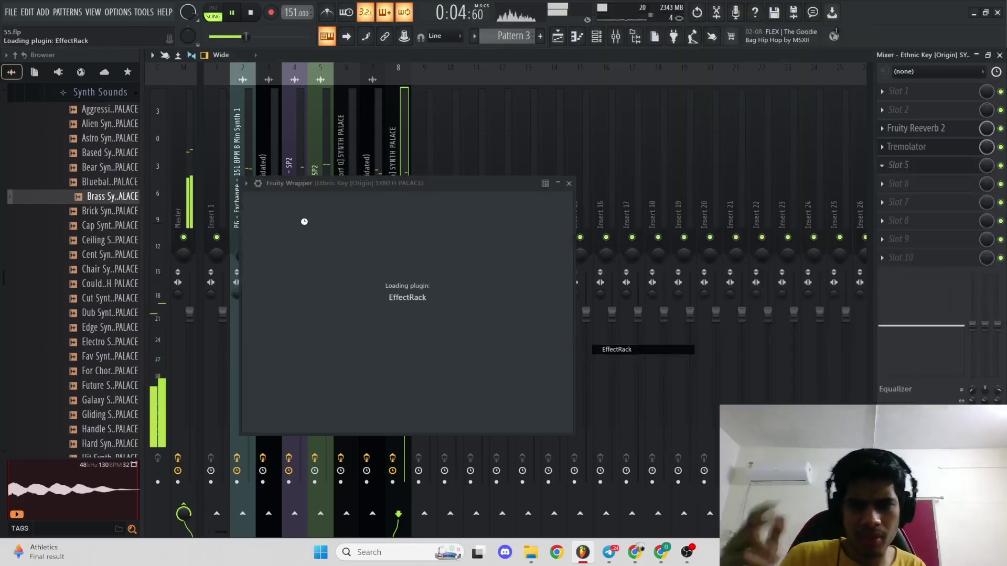
left_click(307, 143)
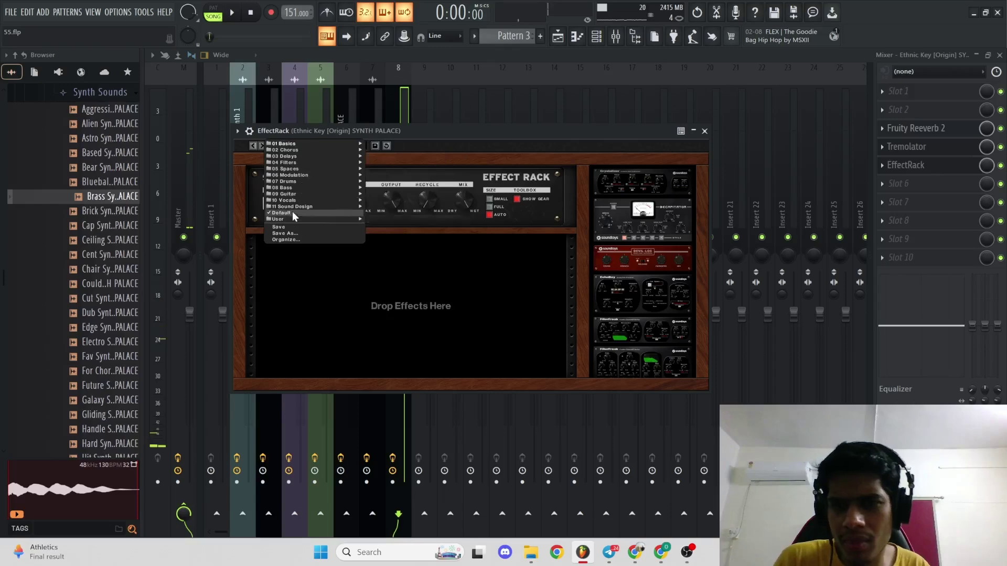
mouse_move(292, 190)
mouse_move(297, 209)
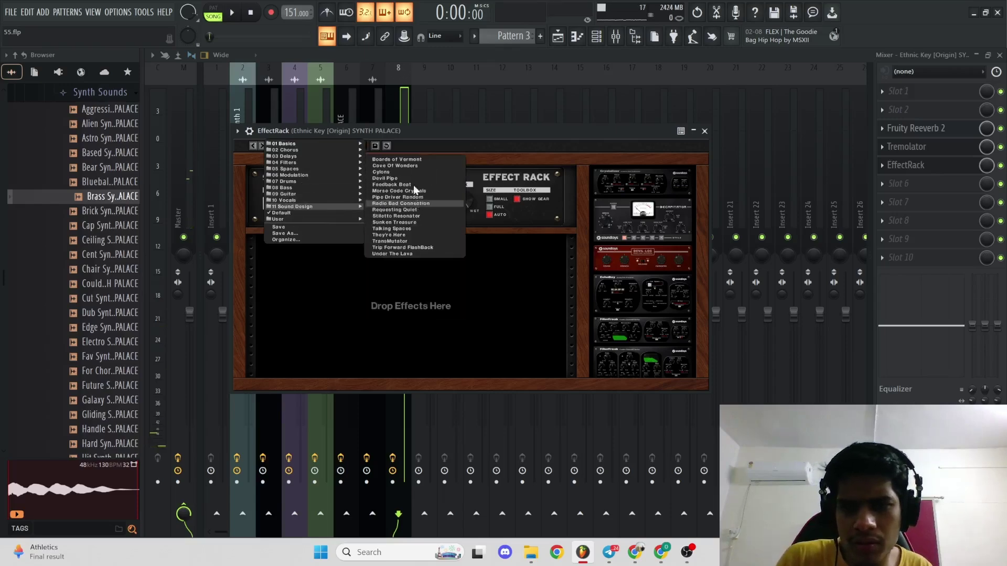
left_click(418, 204)
left_click_drag(431, 129, 454, 93)
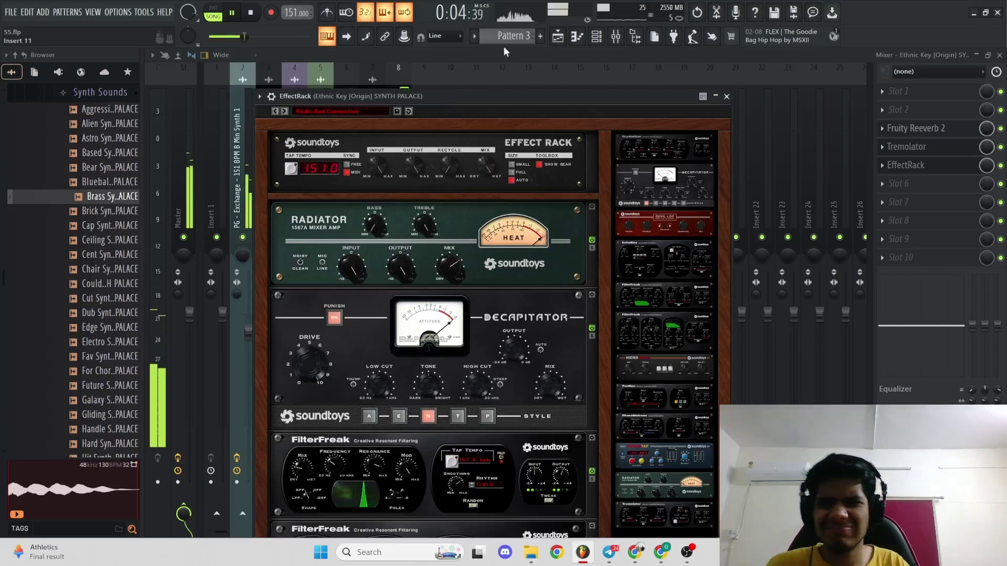
- Adjust the mix level of EffectRack in slot 5 and audition the Brass Synth mixer track
left_click_drag(986, 166, 987, 181)
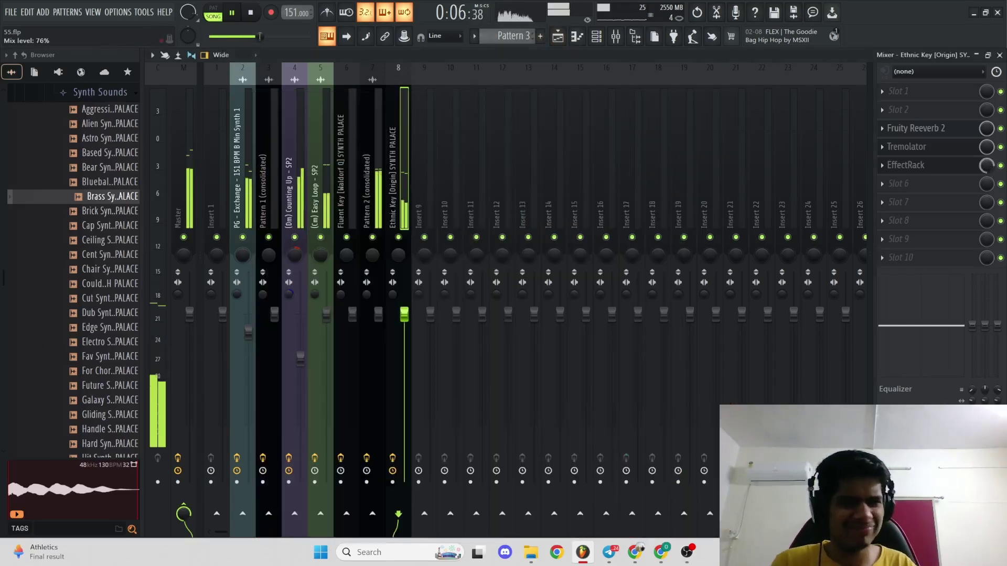
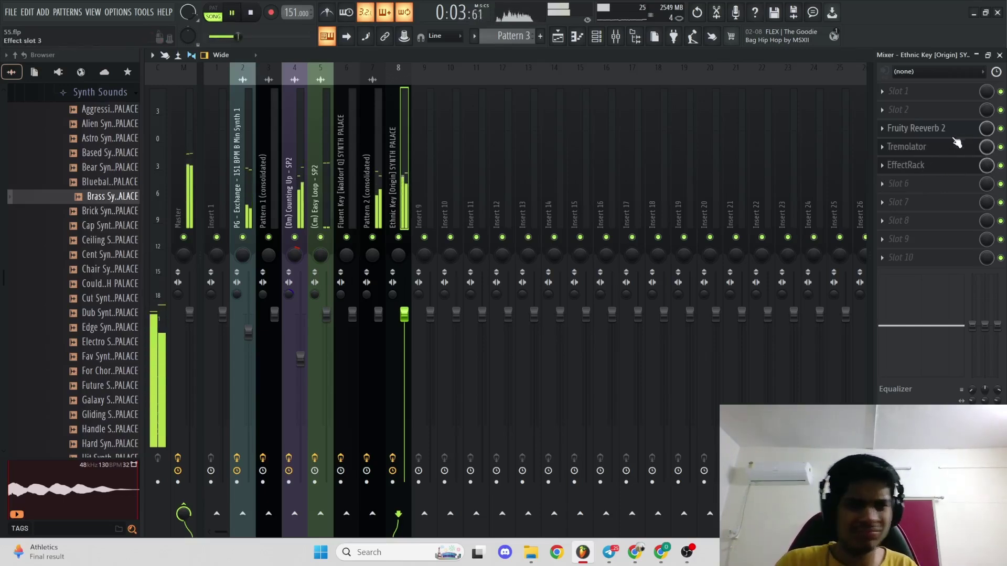
key("space")
right_click(398, 237)
key("space")
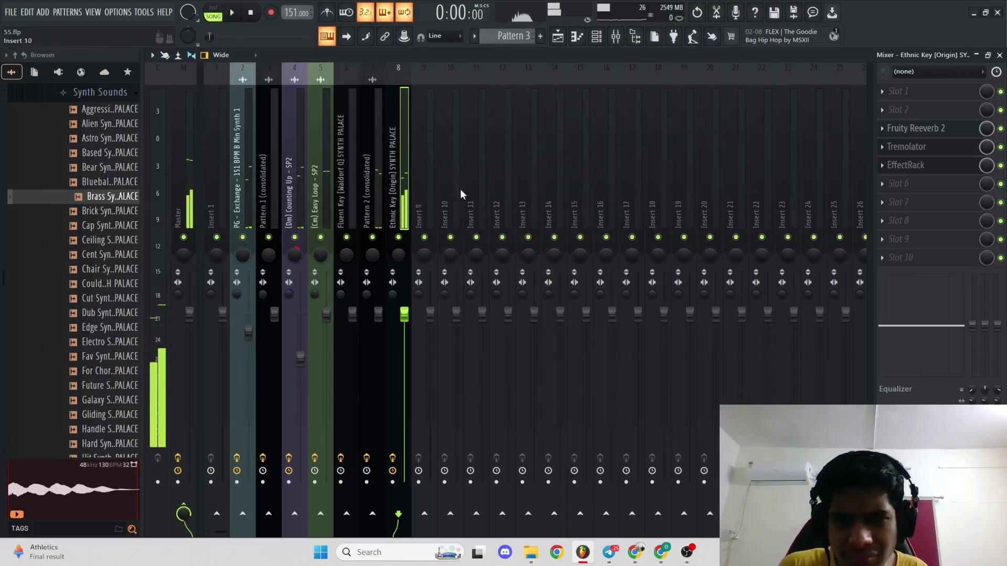
- Consolidate the Pattern 3 melody into an audio clip on playlist track 6 and audition it in solo
left_click(564, 36)
left_click_drag(432, 472, 368, 485)
key("ctrl+alt+c")
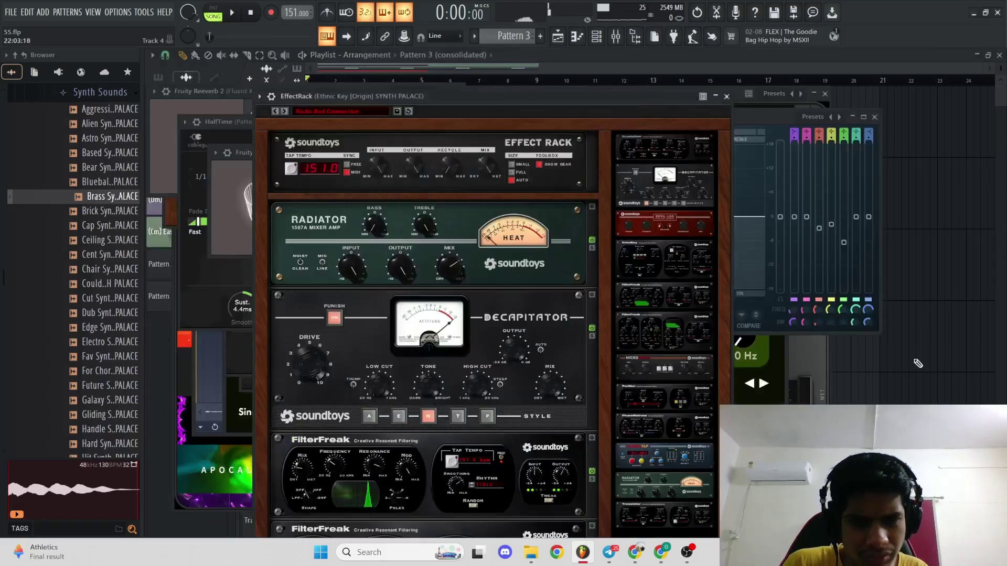
right_click(898, 368)
right_click(727, 402, "ctrl")
right_click(323, 449)
right_click(292, 401)
key("space")
right_click(292, 402)
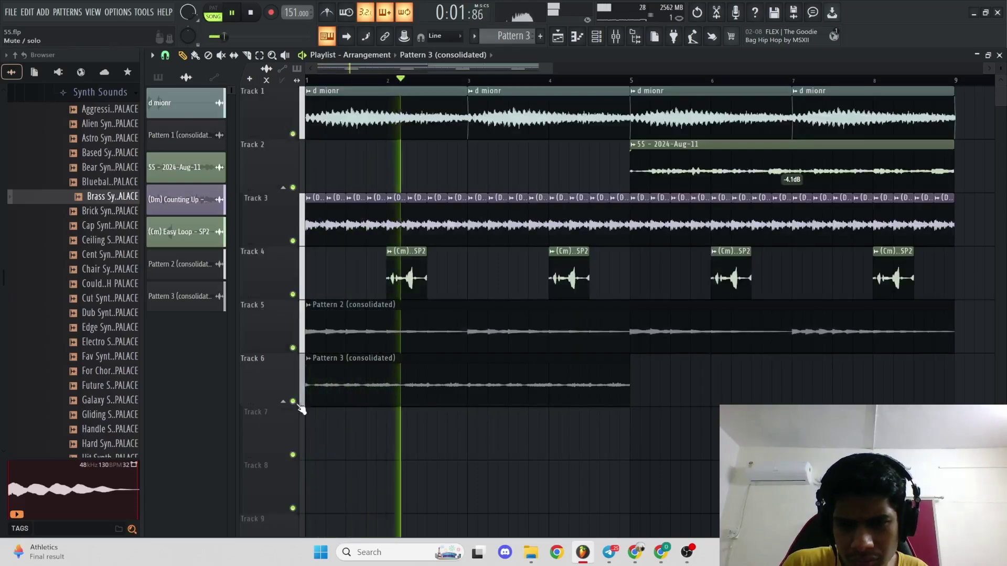
- Reset mixer track 8 to its default state, clearing the Brass Synth name and effects
key("space")
left_click(616, 36)
key("space")
right_click(407, 182)
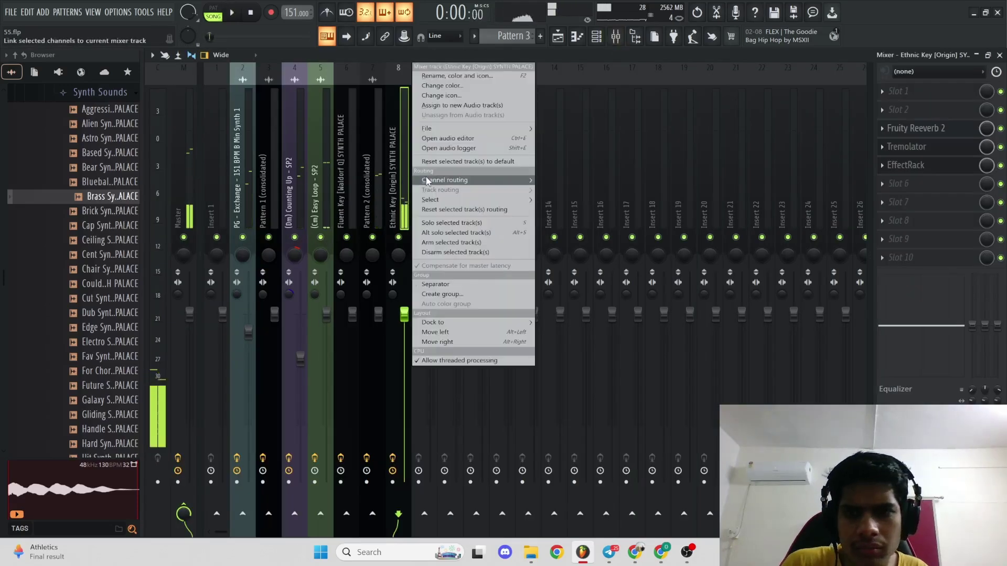
left_click(441, 165)
left_click(570, 300)
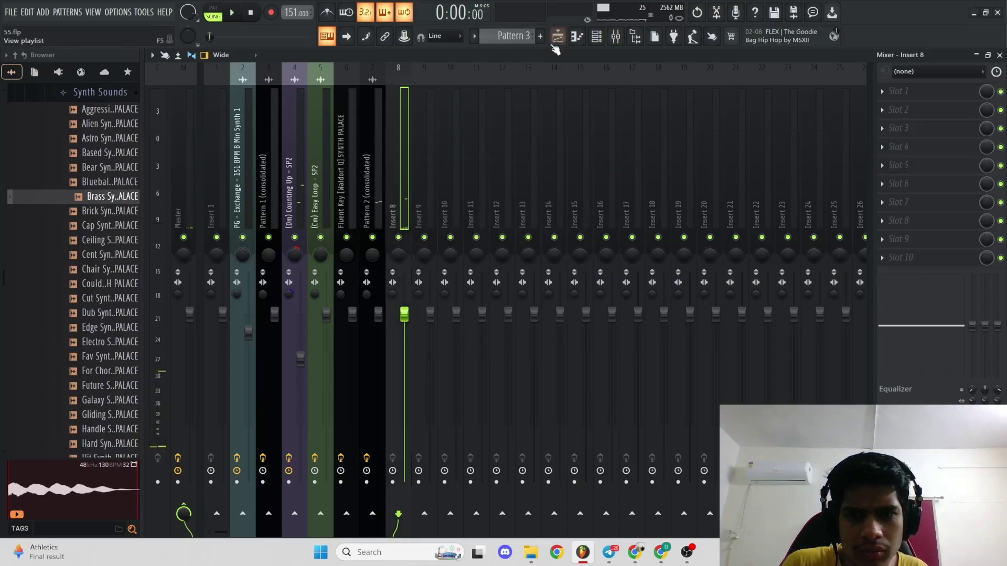
- Check the Pattern 3 (consolidated) clip's channel settings and listen to track 6 in solo and with the full mix
key("F9")
key("space")
double_click(378, 386)
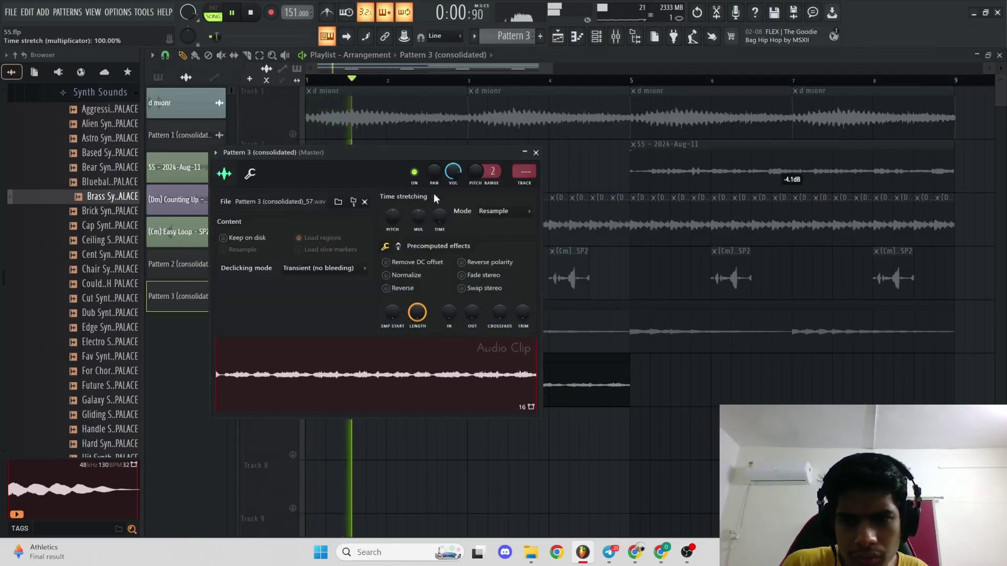
left_click(536, 153)
right_click(292, 401)
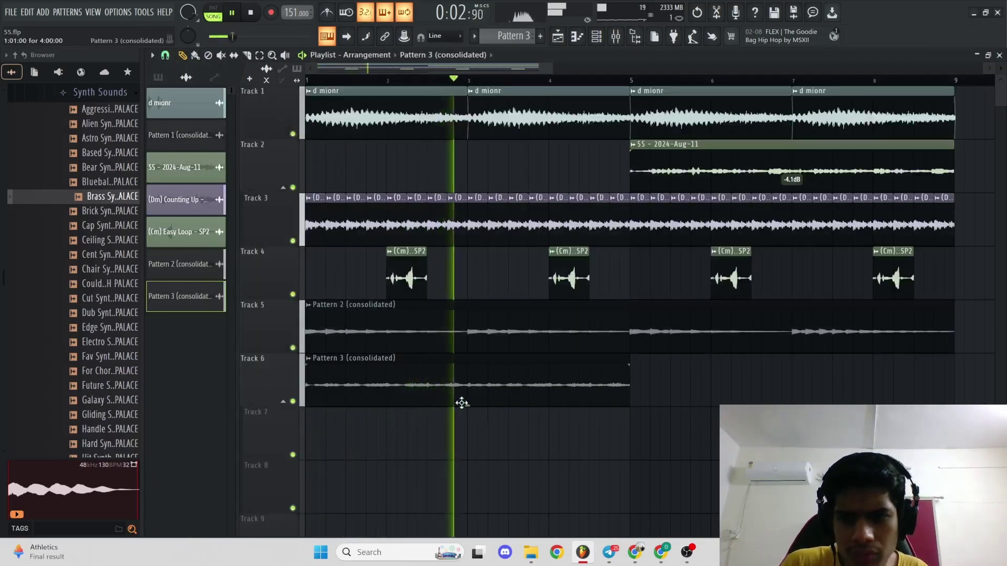
- Extend the Pattern 3 (consolidated) melody on track 6 to bar 9 with a second copy starting at bar 5
scroll(449, 404, "down", 3)
key("space")
scroll(470, 408, "up", 2)
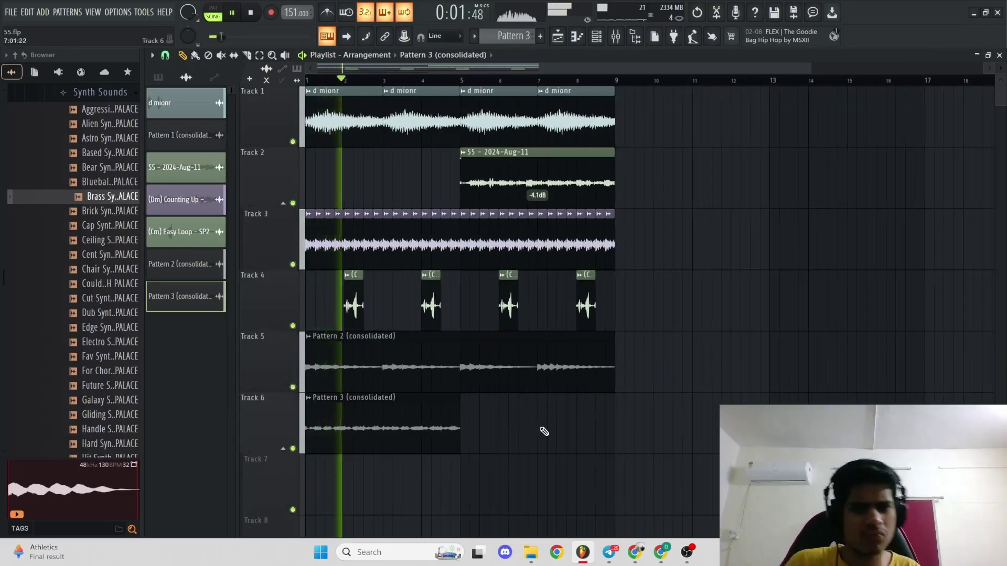
left_click(478, 423)
scroll(658, 365, "up", 2)
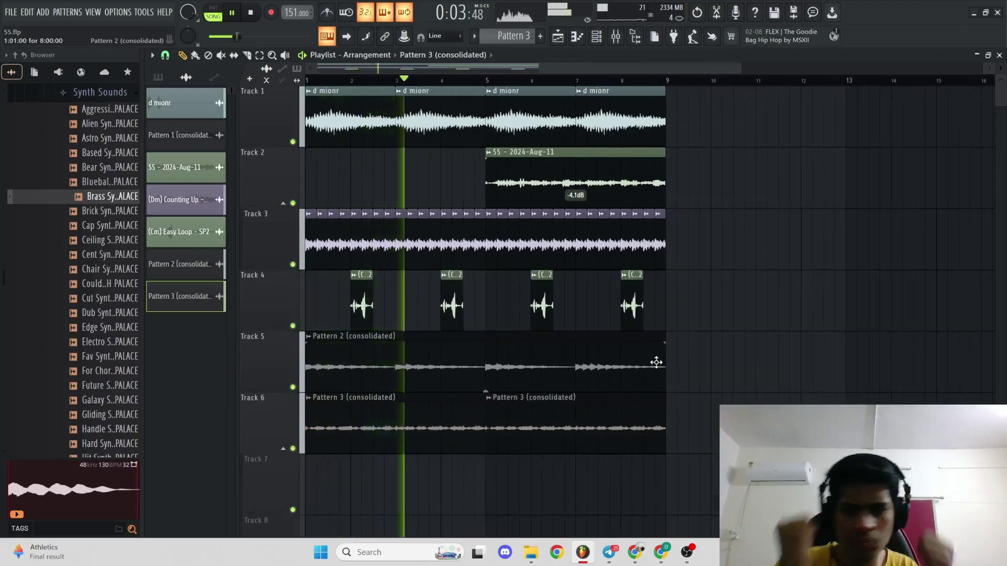
right_click(583, 439)
left_click(492, 431)
scroll(551, 426, "down", 3)
right_click(483, 438)
scroll(495, 446, "up", 2)
scroll(505, 450, "down", 3)
left_click_drag(460, 440, 288, 404)
key("ctrl+b")
scroll(445, 411, "down", 1)
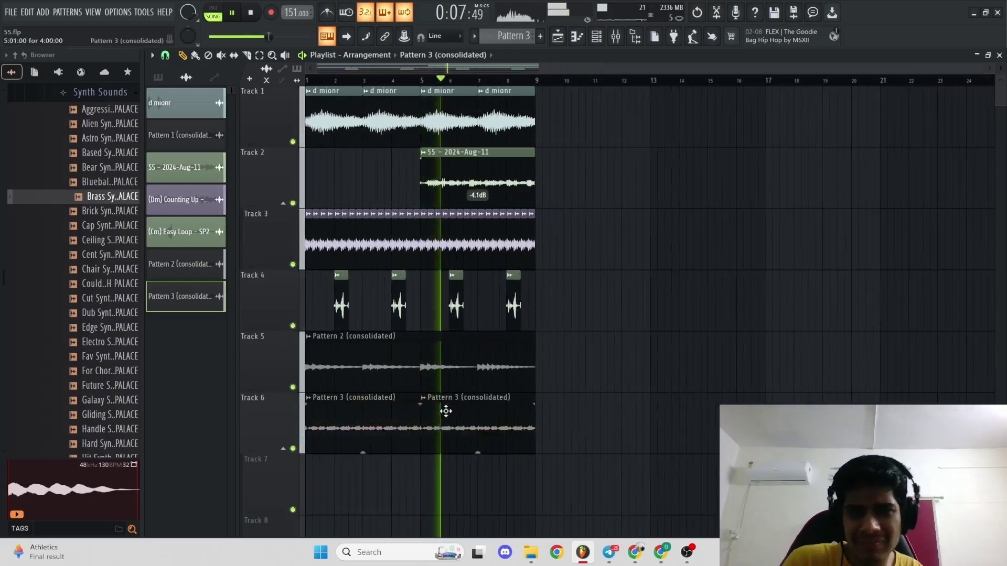
- Duplicate the whole eight-bar arrangement on tracks 1 to 6 so it continues from bar 9 to bar 17
scroll(488, 385, "down", 3)
scroll(450, 265, "up", 7)
scroll(488, 269, "down", 4)
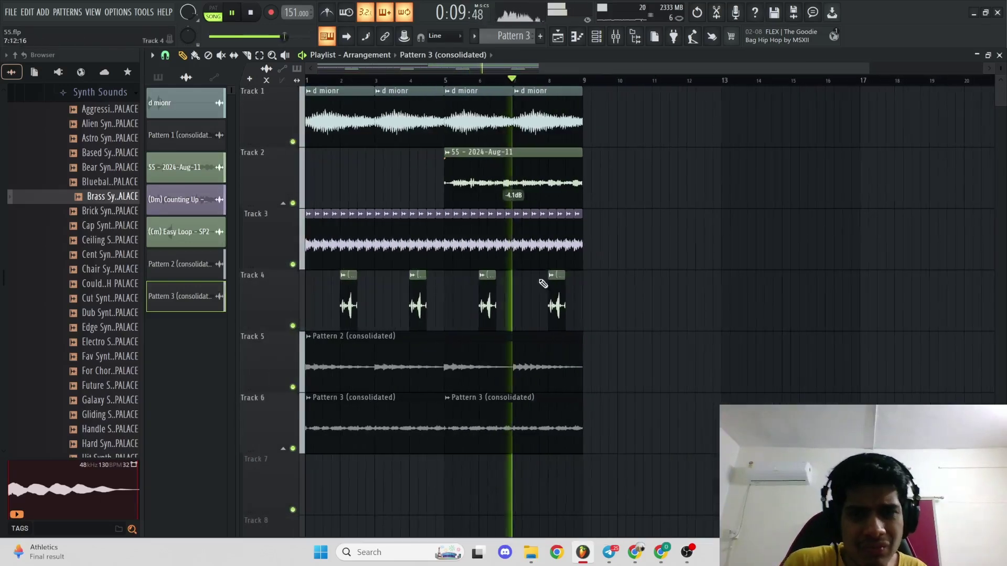
left_click_drag(640, 486, 296, 105)
key("ctrl+b")
key("space")
- Inspect the d mionr clip's channel settings and audition the (Cm) Easy Loop on track 4 in solo
double_click(329, 120)
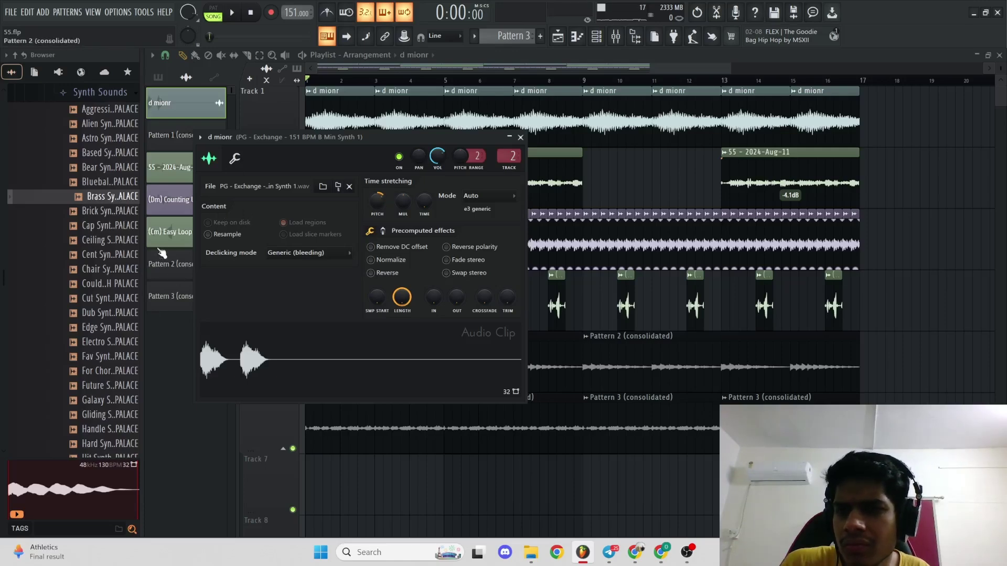
left_click_drag(258, 137, 386, 183)
left_click(187, 210)
left_click(186, 210)
scroll(254, 237, "up", 4)
key("space")
right_click(293, 326)
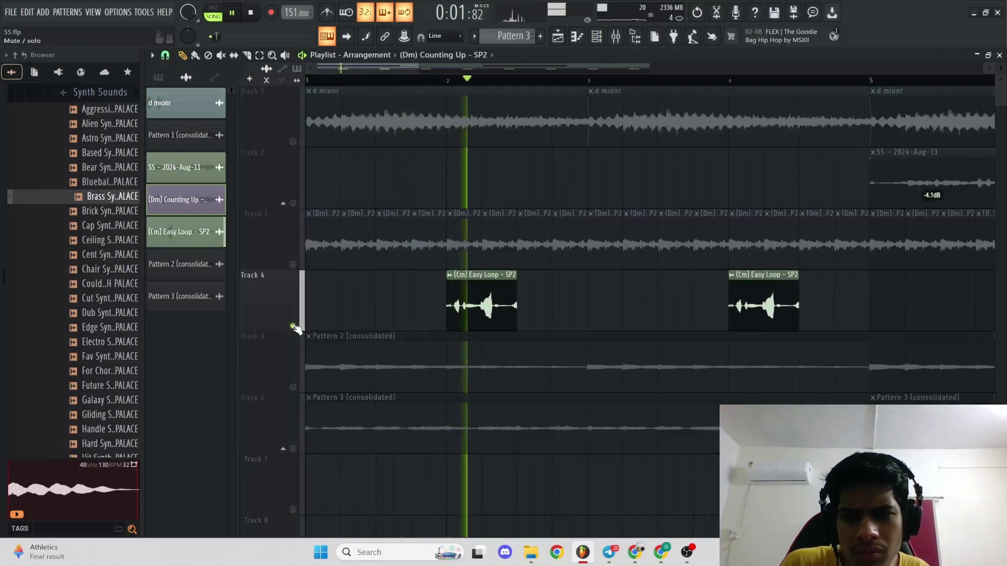
right_click(293, 326)
key("space")
- Check the time-stretching modes of the (Cm) Easy Loop and (Dm) Counting Up clips and play the arrangement
double_click(474, 315)
key("space")
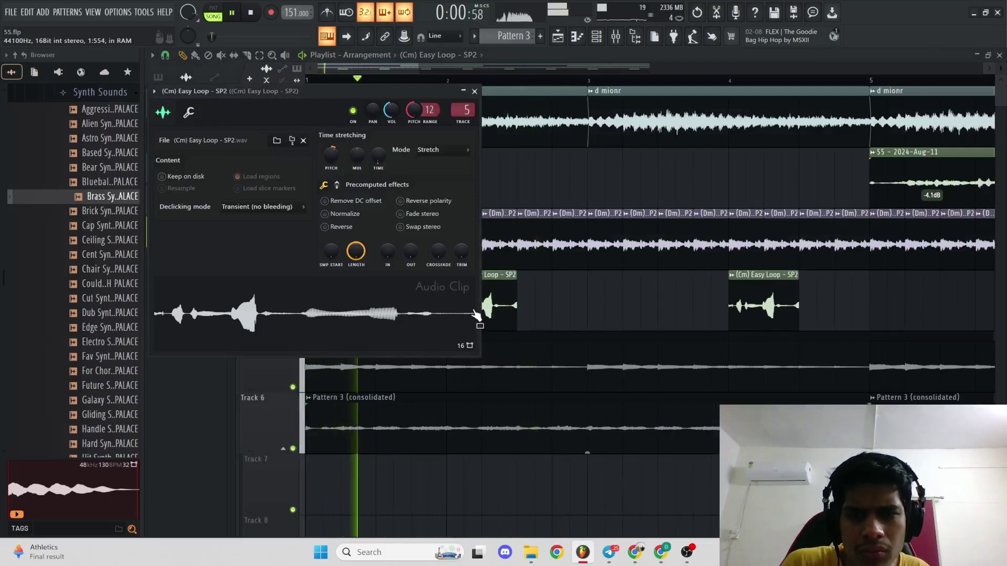
left_click(434, 149)
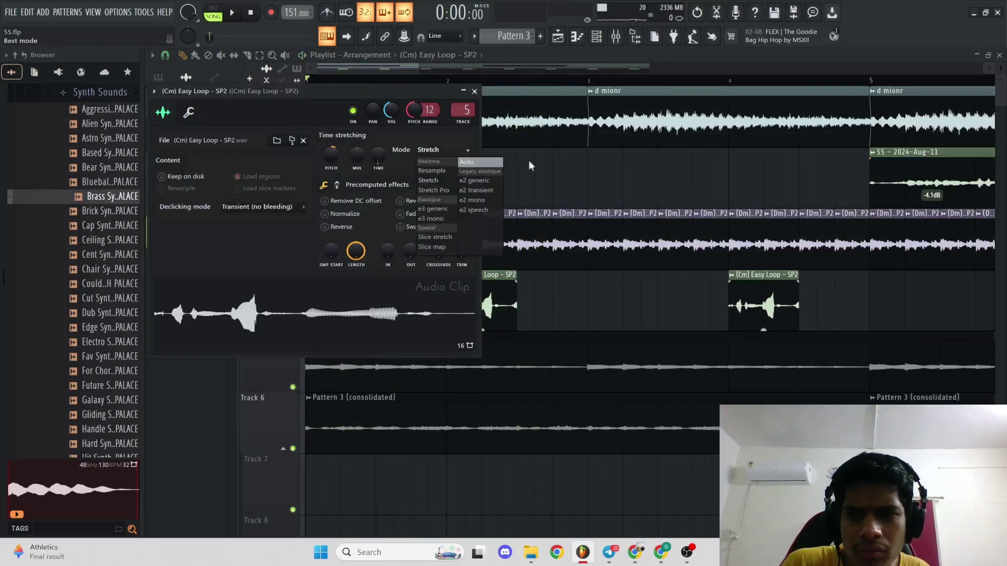
left_click(492, 163)
key("Escape")
double_click(530, 231)
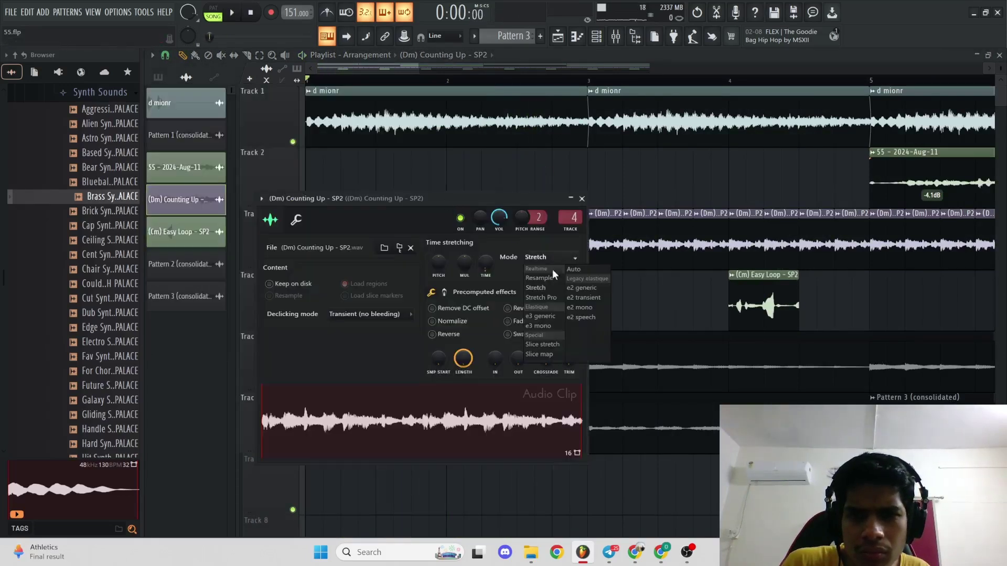
left_click(554, 291)
key("space")
key("Escape")
scroll(623, 175, "down", 5)
scroll(622, 173, "up", 4)
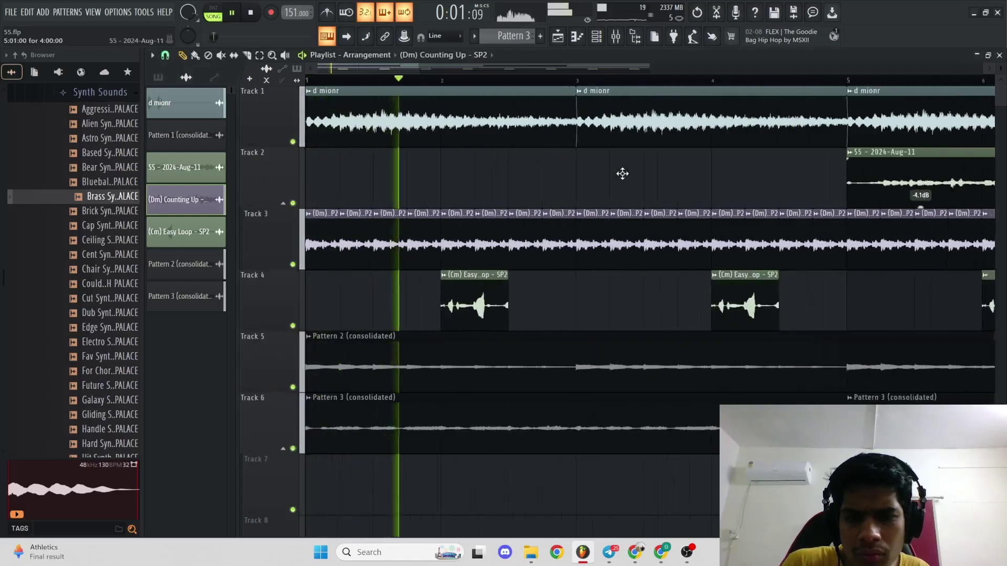
scroll(623, 174, "down", 2)
scroll(622, 173, "down", 4)
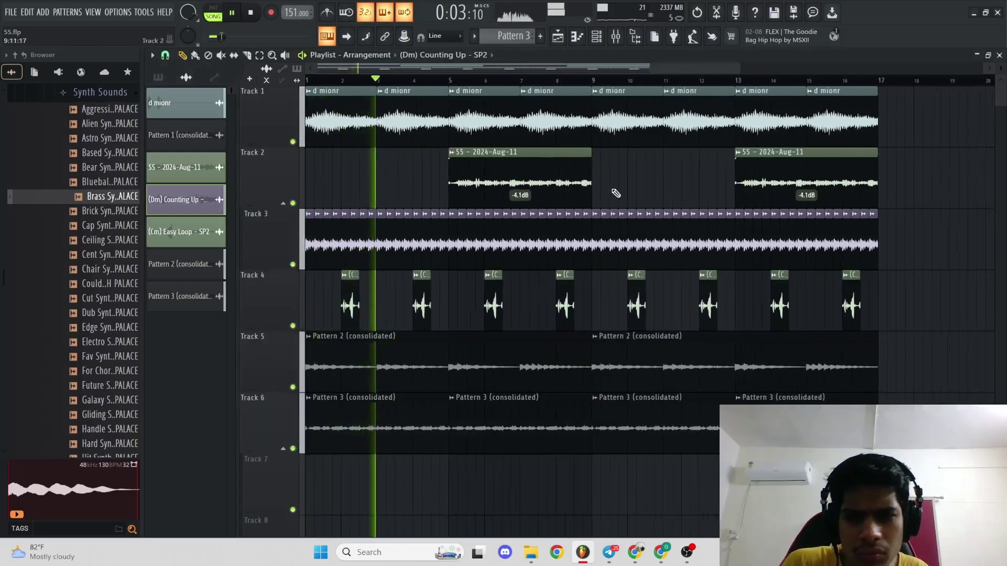
key("space")
- Look at the notes of Pattern 3 (consolidated) in the piano roll and audition track 6 in solo
double_click(372, 424)
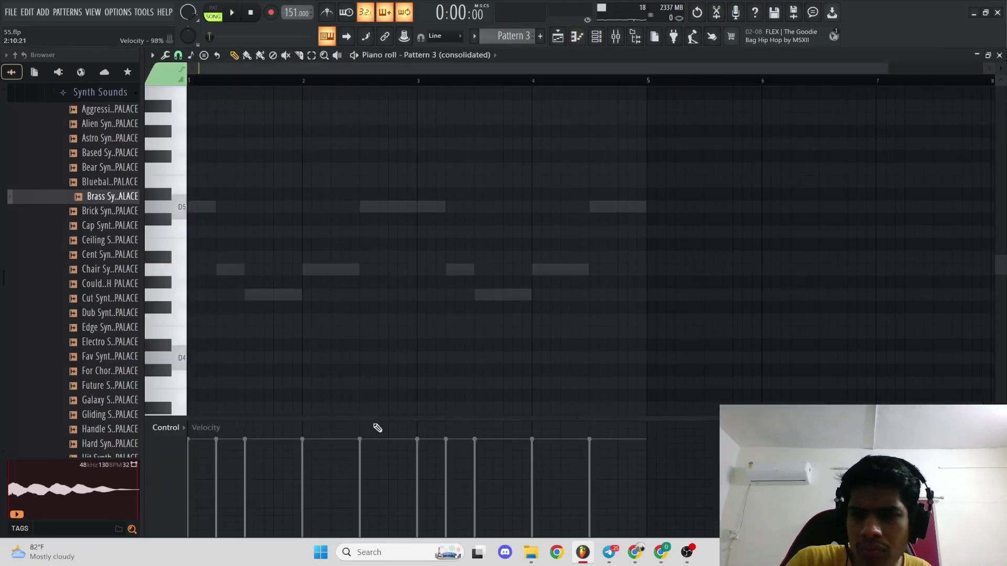
key("Escape")
key("space")
key("space")
right_click(293, 449)
key("space")
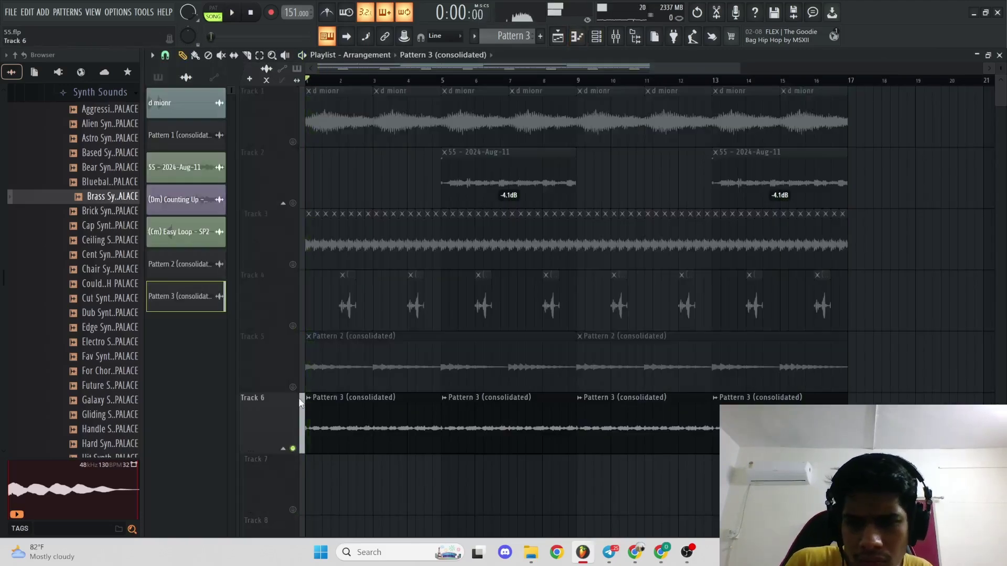
- Solo track 5 and unmute track 4 alongside it to compare their levels
right_click(293, 387)
key("space")
left_click(293, 326)
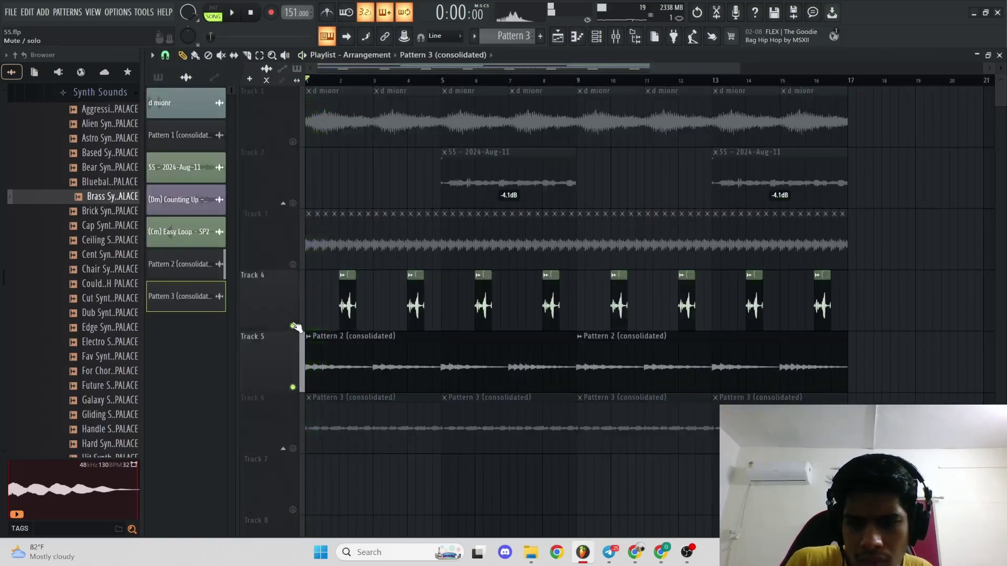
- Set the (Cm) Easy Loop channel's volume to 42% and check the first Pattern 2 (consolidated) clip on track 5
double_click(347, 303)
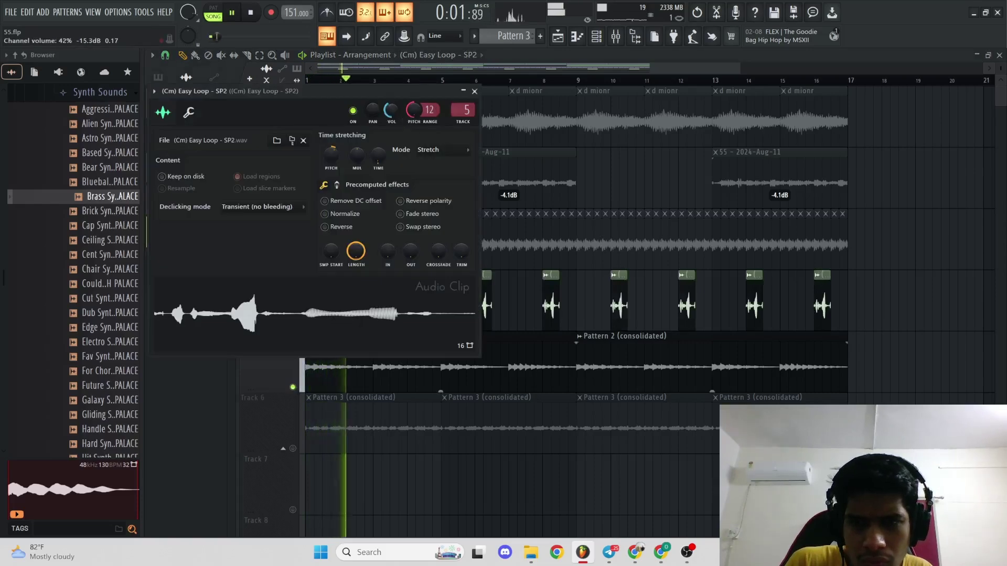
left_click(475, 91)
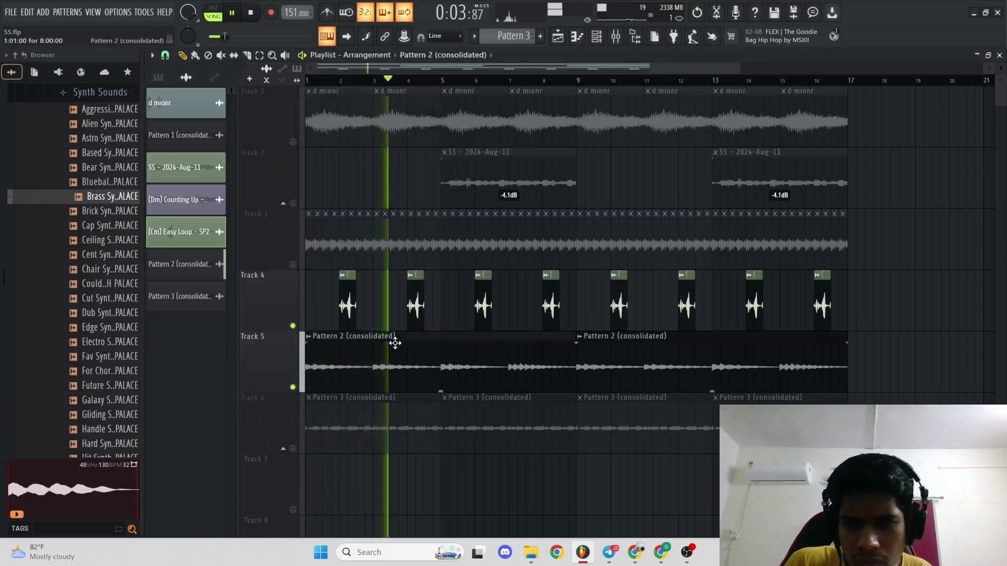
double_click(393, 341)
- Take track 5 out of solo and play the full arrangement from the start with all tracks active
right_click(581, 268)
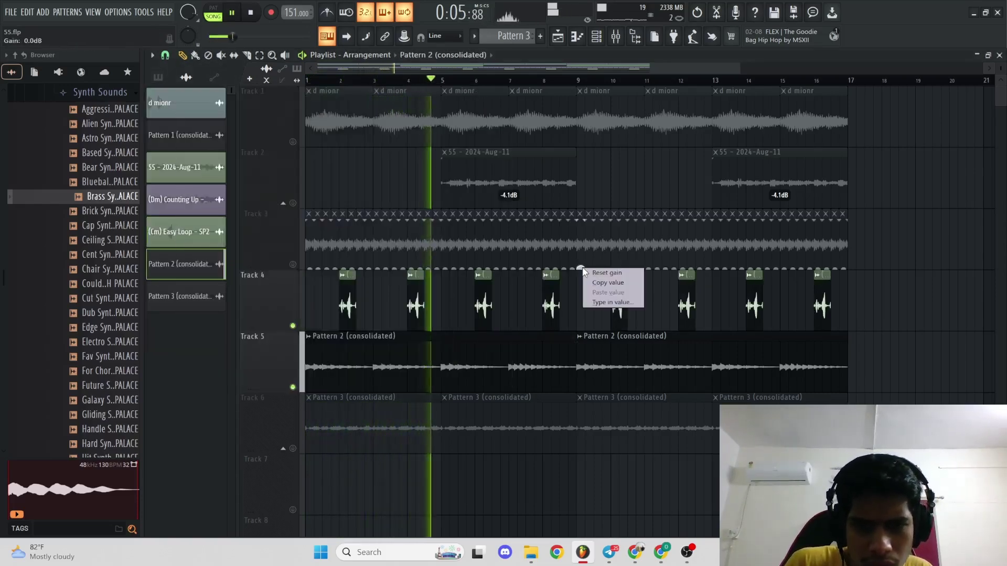
right_click(540, 307, "ctrl")
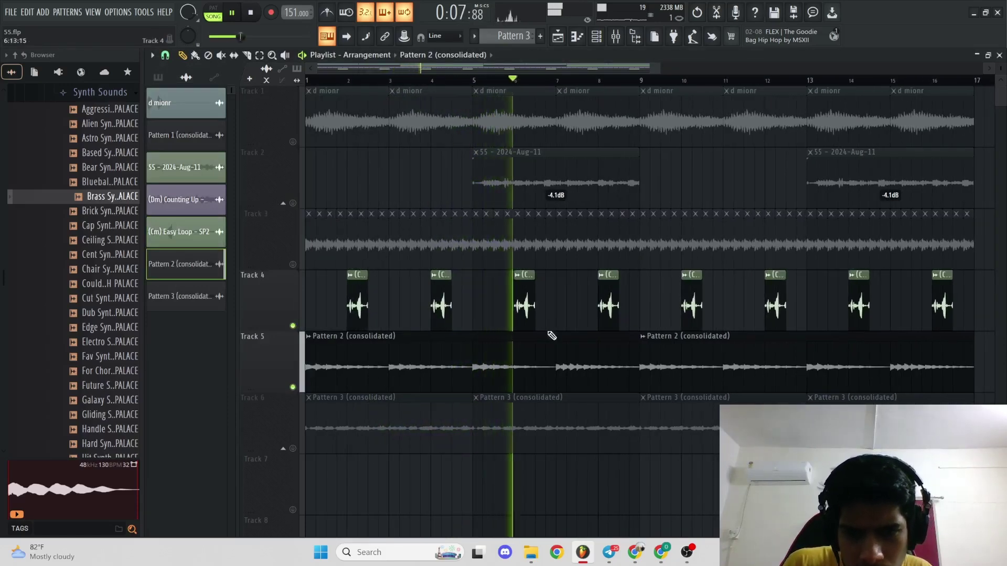
scroll(549, 333, "up", 1)
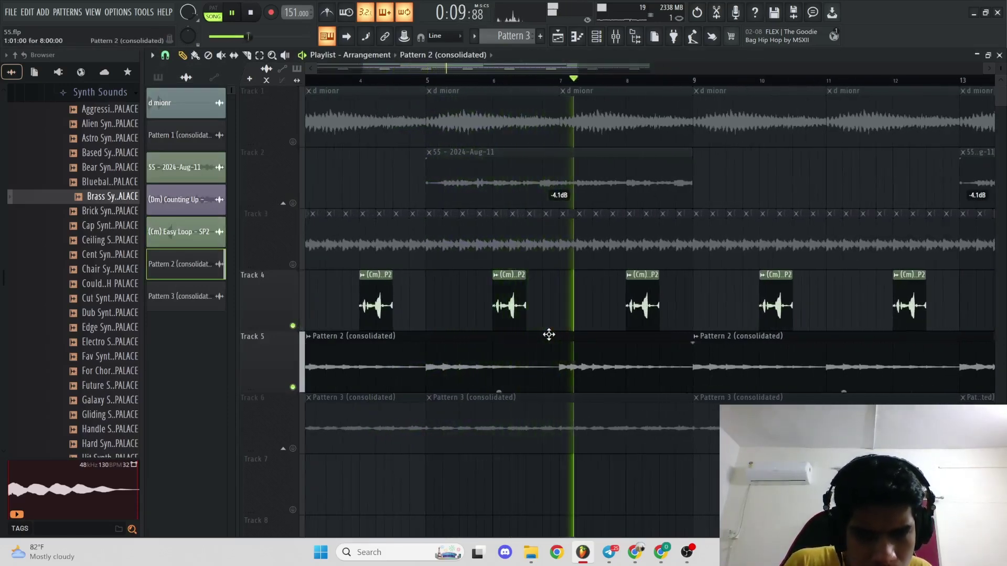
scroll(548, 333, "down", 1)
right_click(292, 387)
right_click(293, 387)
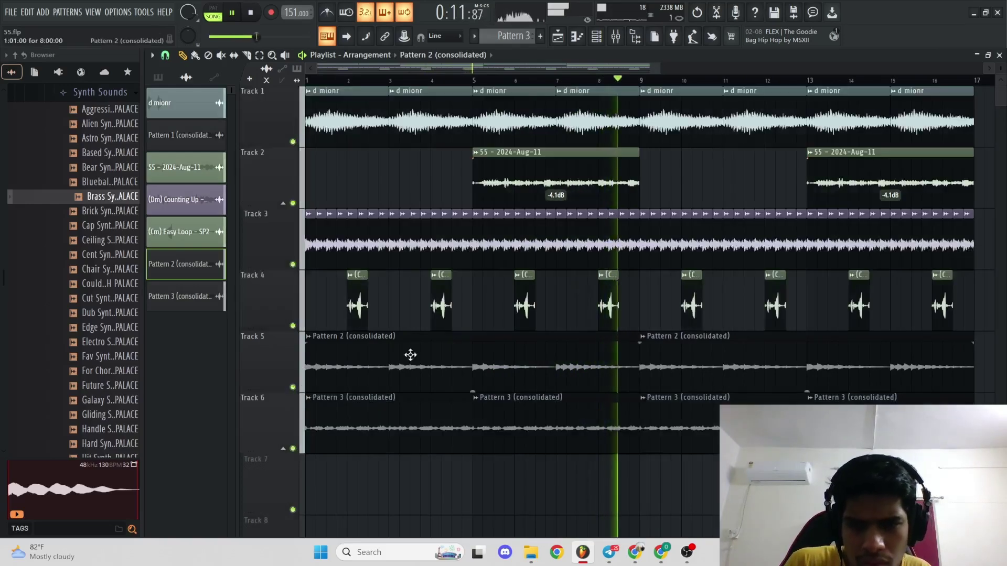
key("space")
key("space")
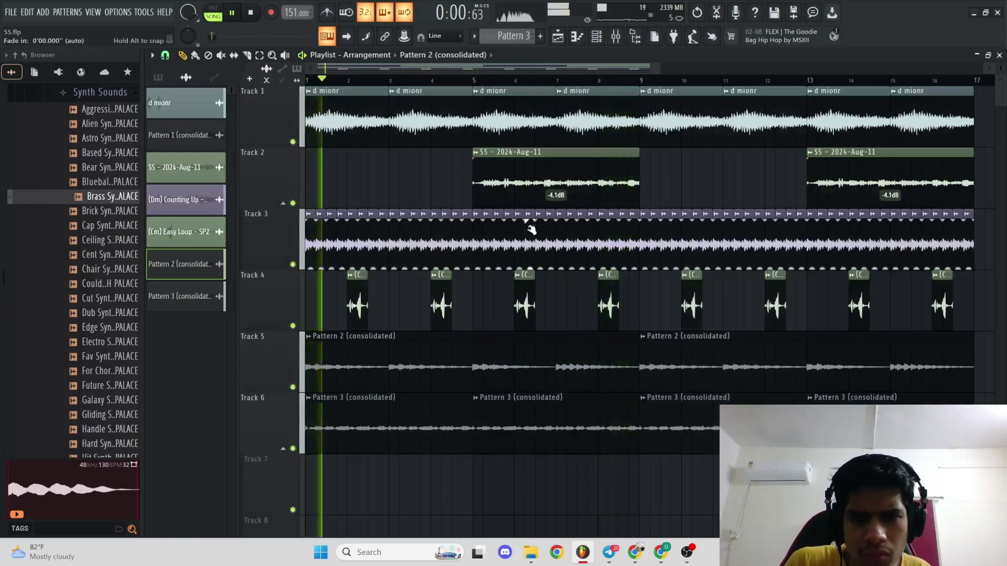
- Audition track 2 in solo, delete its 55 - 2024-Aug-11 clip at bar 5, and bring all tracks back in
right_click(293, 203)
key("space")
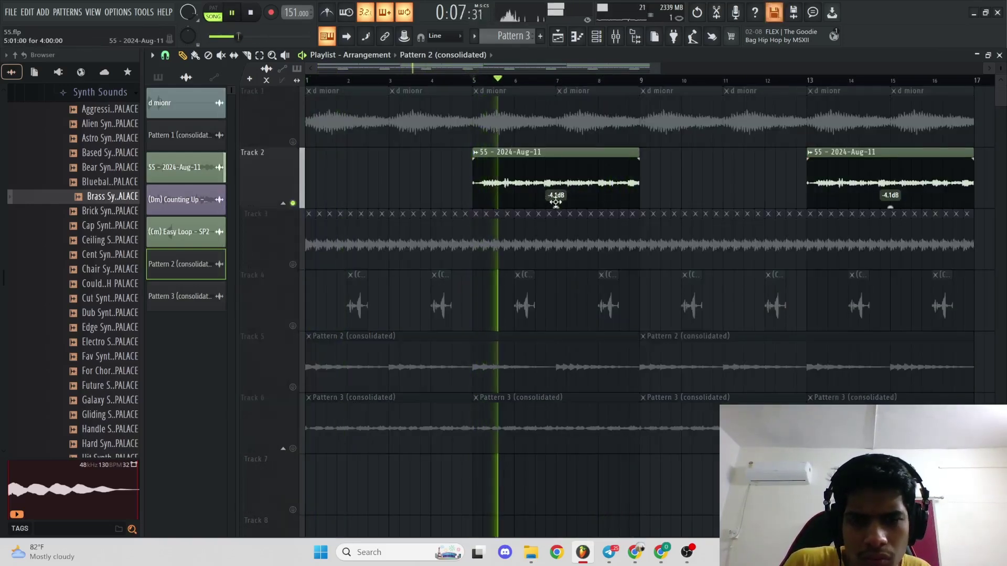
left_click_drag(556, 207, 555, 201)
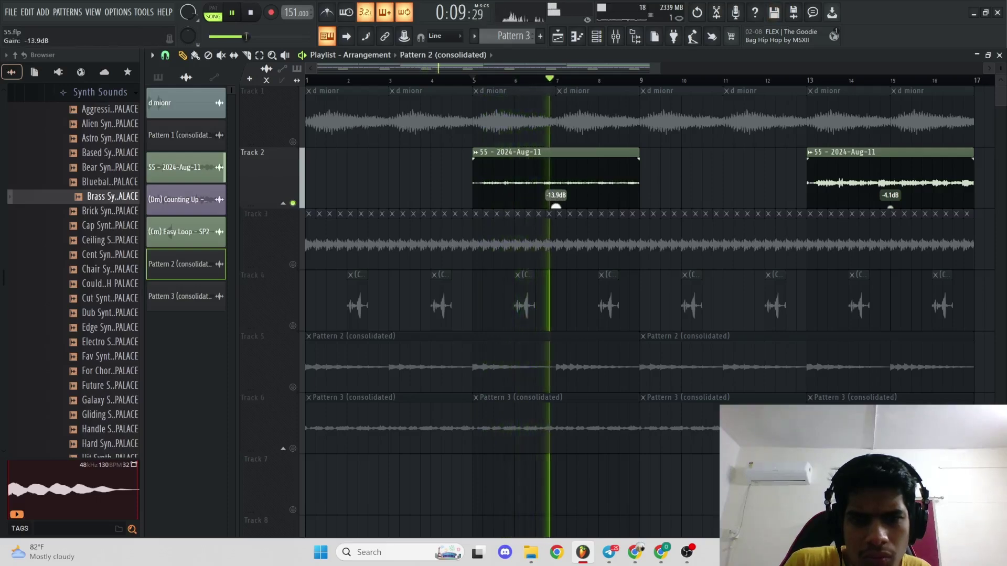
right_click(555, 195)
left_click(283, 203)
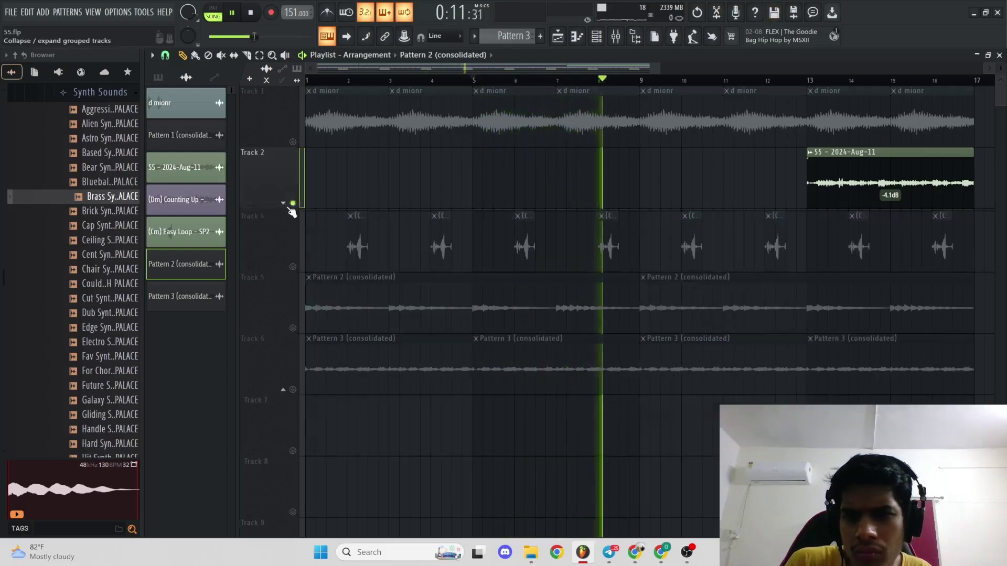
left_click(284, 204)
right_click(294, 203)
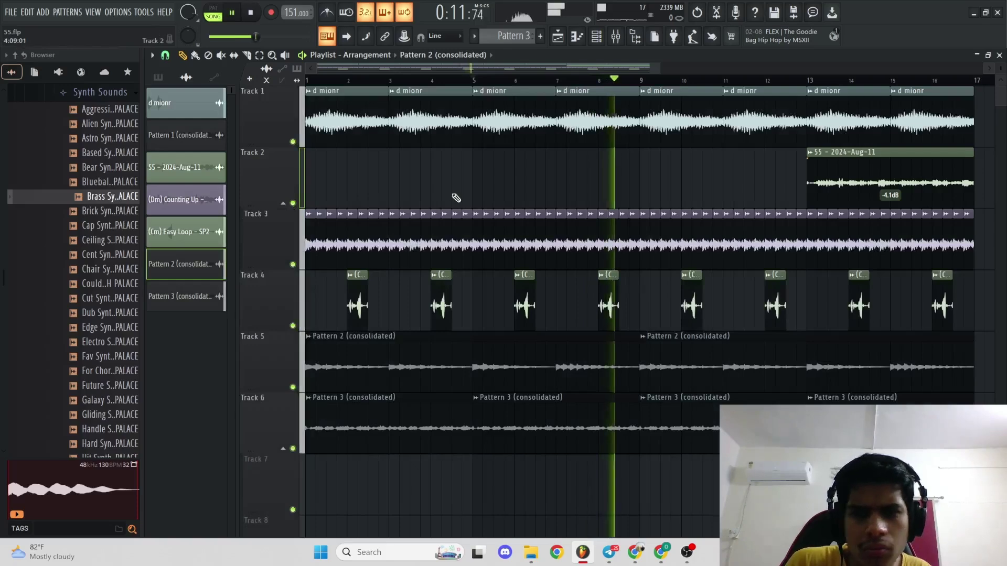
- Delete the remaining 55 - 2024-Aug-11 clip at bar 13 on track 2
key("space")
scroll(456, 198, "down", 3)
scroll(619, 172, "up", 3)
scroll(685, 179, "down", 3)
right_click(639, 190)
- Find the Cymatics phrases folder in SESSIONS and preview the Elements Flute Phrase at 91 BPM D# Min
scroll(449, 184, "up", 2)
scroll(443, 185, "down", 2)
scroll(109, 217, "up", 2)
scroll(94, 231, "up", 15)
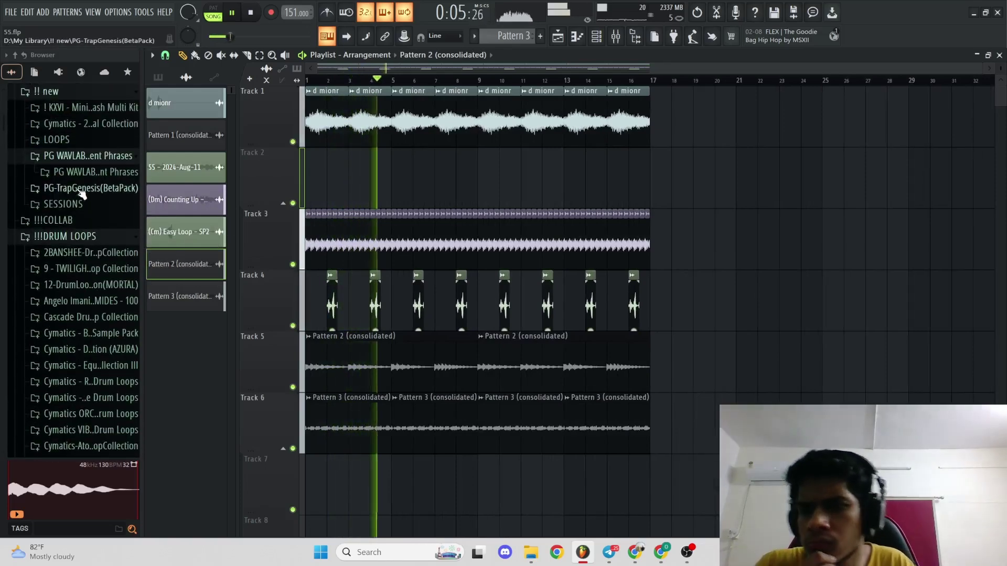
left_click(74, 204)
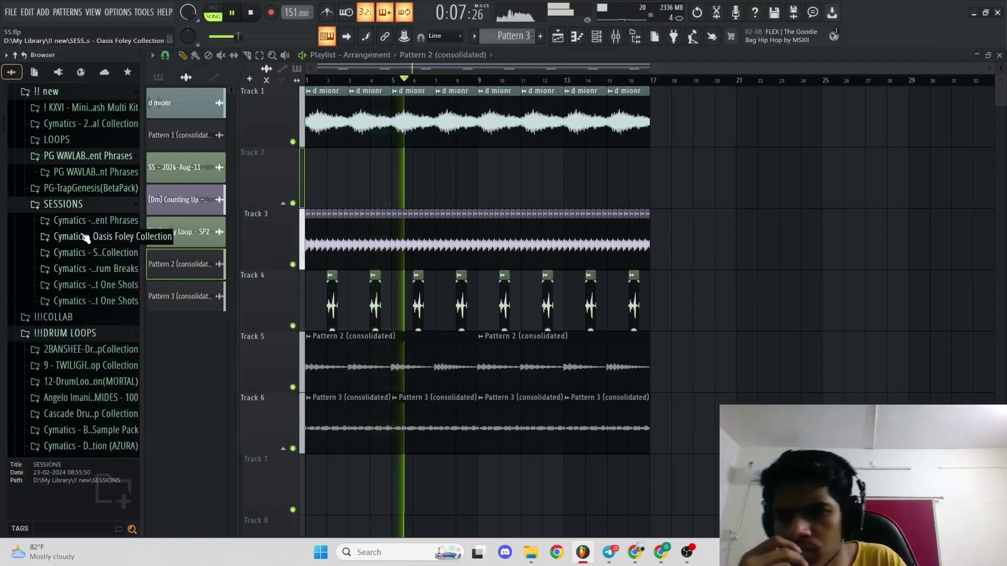
left_click(79, 220)
left_click(82, 268)
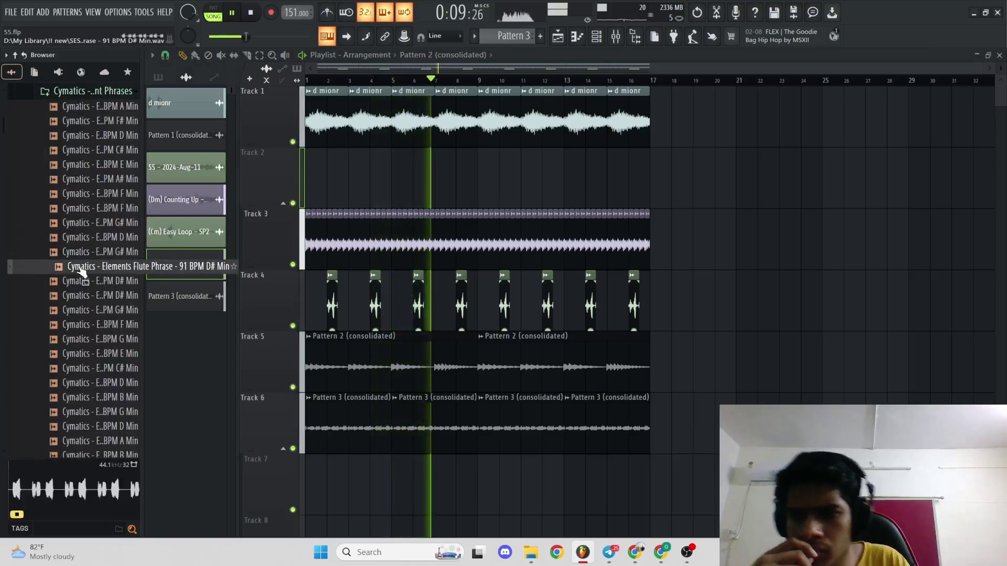
key("space")
- Audition several Cymatics Elements phrases, from the 136 BPM G# Min Erhu Phrase to the 76 BPM A Min Brass Phrase
left_click(106, 223)
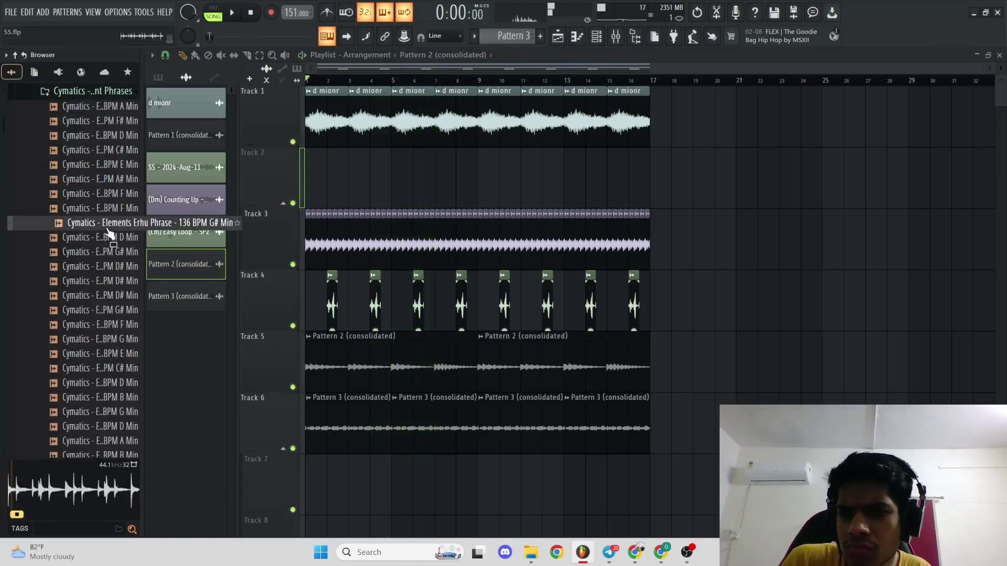
left_click(111, 253)
left_click(109, 180)
left_click(112, 165)
left_click(114, 151)
left_click(114, 137)
left_click(113, 125)
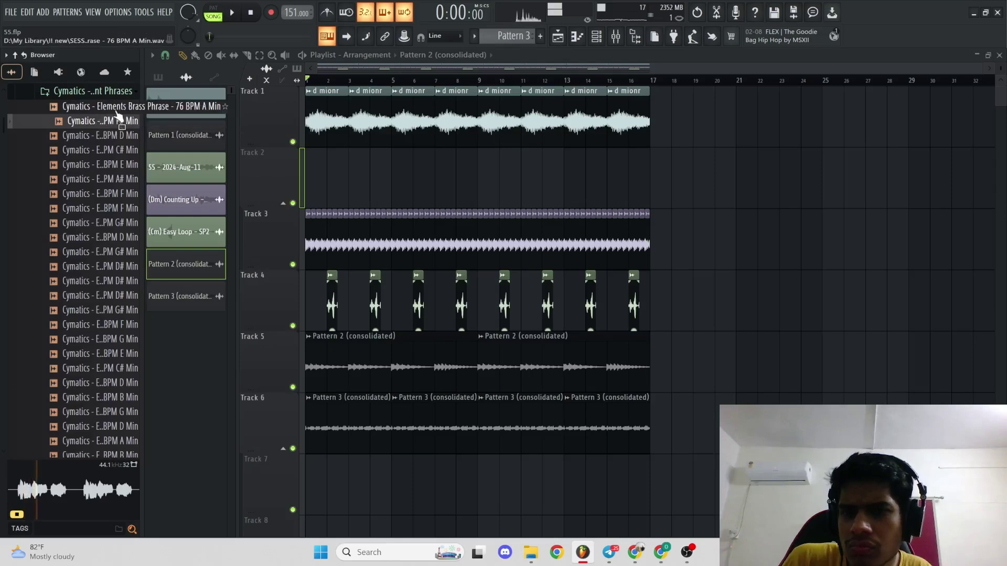
left_click(113, 107)
- Audition further Elements flute phrases, including 142 BPM D Min and 150 BPM B Min
scroll(107, 265, "down", 2)
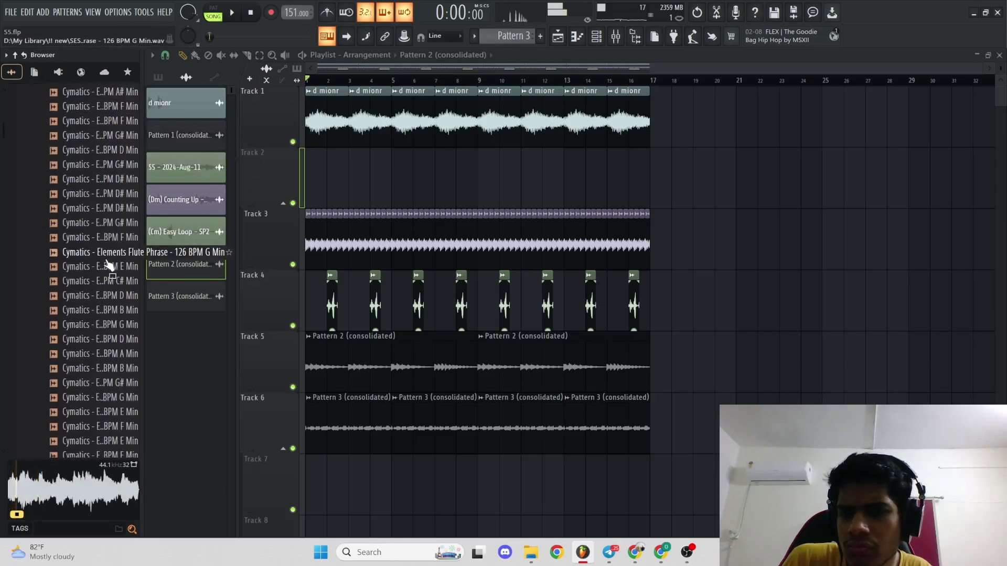
left_click(110, 313)
left_click(111, 325)
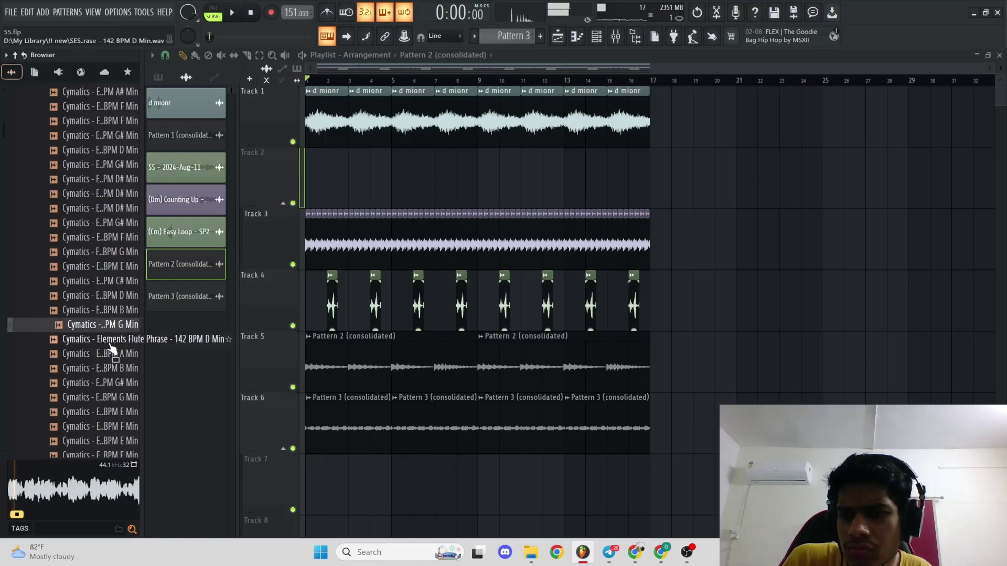
left_click(110, 341)
left_click(110, 368)
- Place the 150 BPM B Min Elements Flute Phrase on track 7 from bar 17 to 25 and pitch it up 300 cents
left_click_drag(111, 370, 652, 483)
left_click_drag(719, 461, 713, 462)
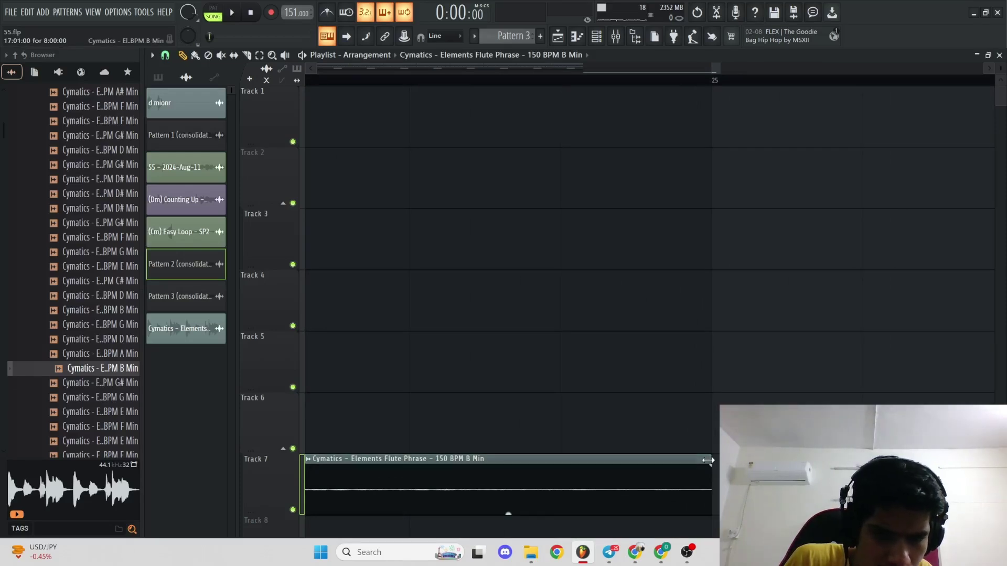
double_click(674, 469)
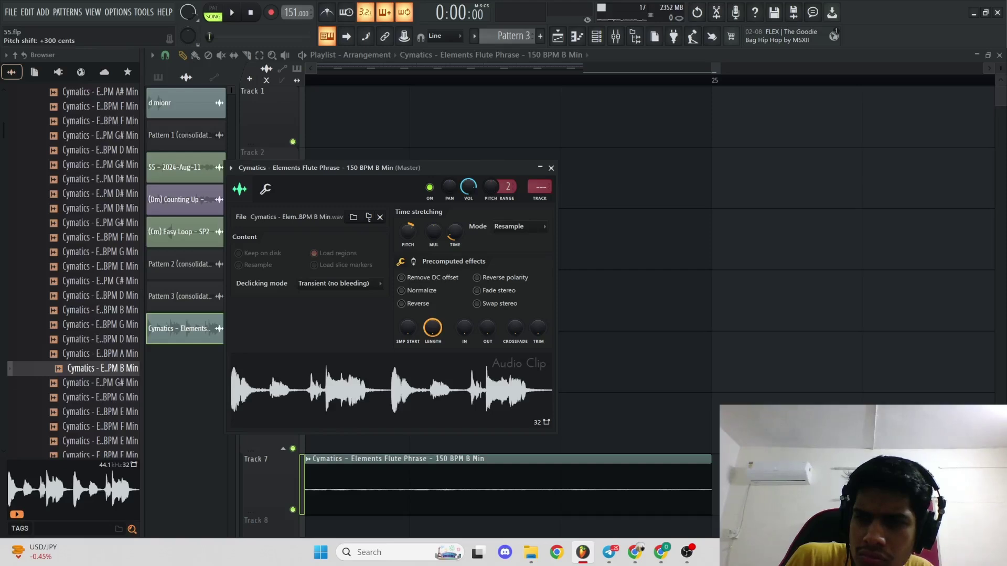
left_click(551, 168)
- Slice the flute clip at bar 19 and move its first two-bar piece to bar 3 on track 7
key("space")
scroll(703, 272, "down", 8)
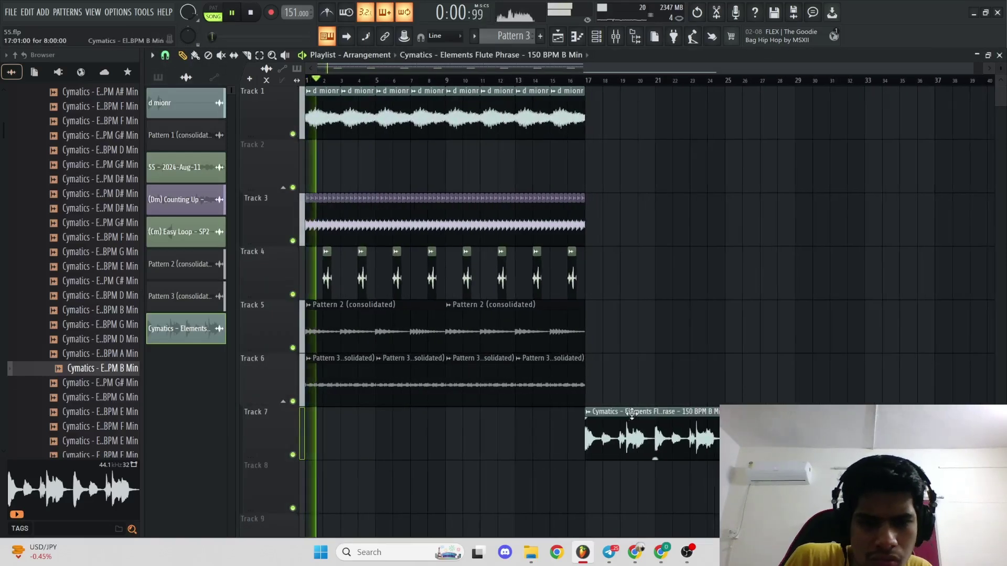
key("c")
left_click(622, 436)
key("space")
right_click(630, 333)
left_click(648, 351)
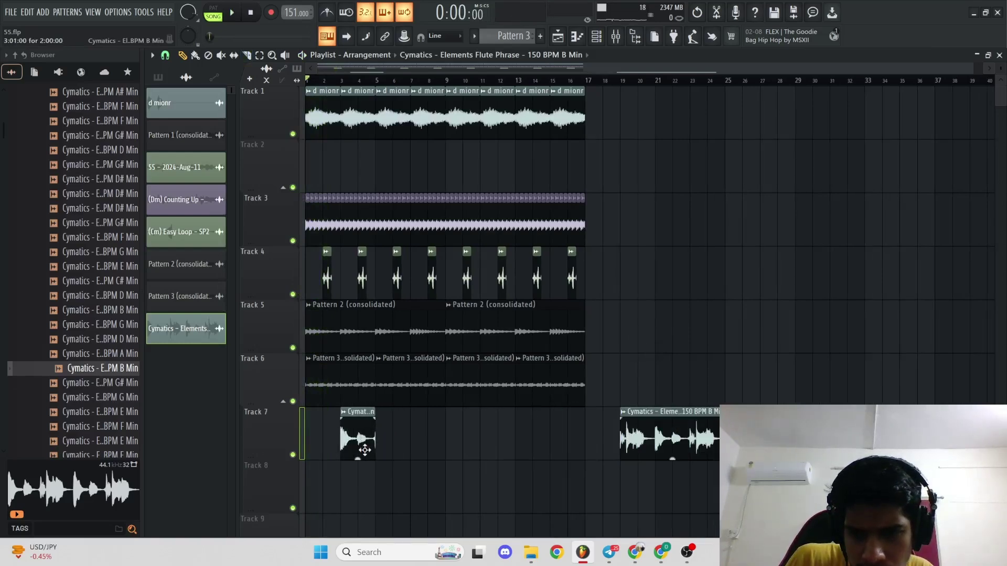
- Route the flute phrase to mixer insert 9, load ValhallaVintageVerb in its second effect slot and adjust the reverb
double_click(362, 427)
key("F9")
key("space")
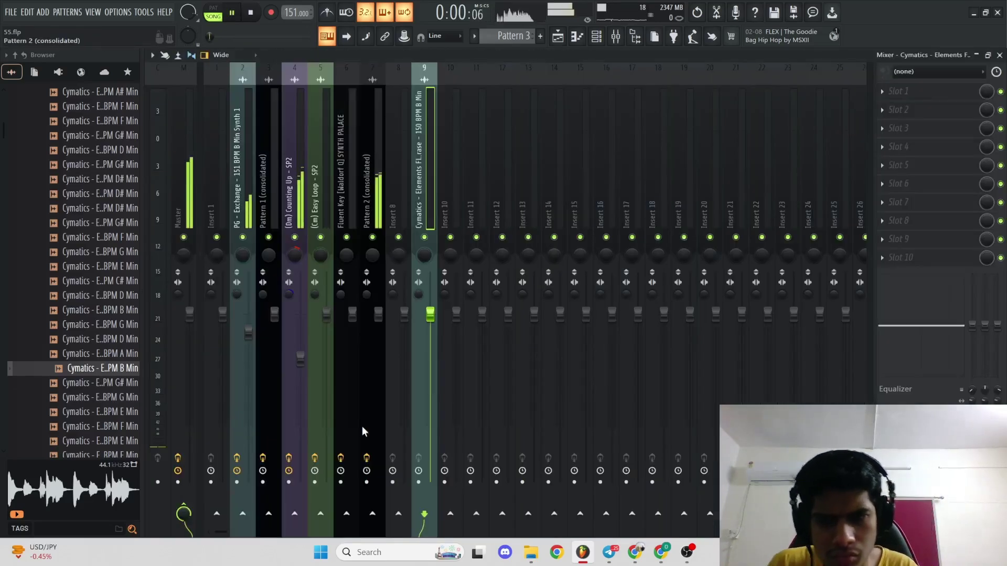
left_click(912, 110)
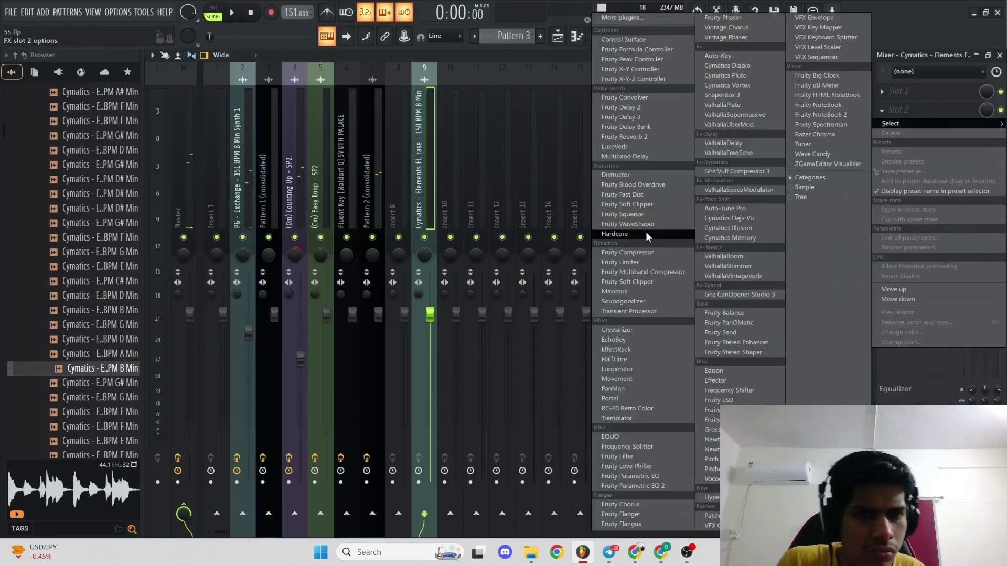
left_click(733, 277)
left_click_drag(269, 338, 269, 367)
left_click_drag(359, 169, 355, 164)
key("space")
- Set the gain of the flute clip at bar 3 to -9.5 dB and slice it at bar 4
left_click(566, 36)
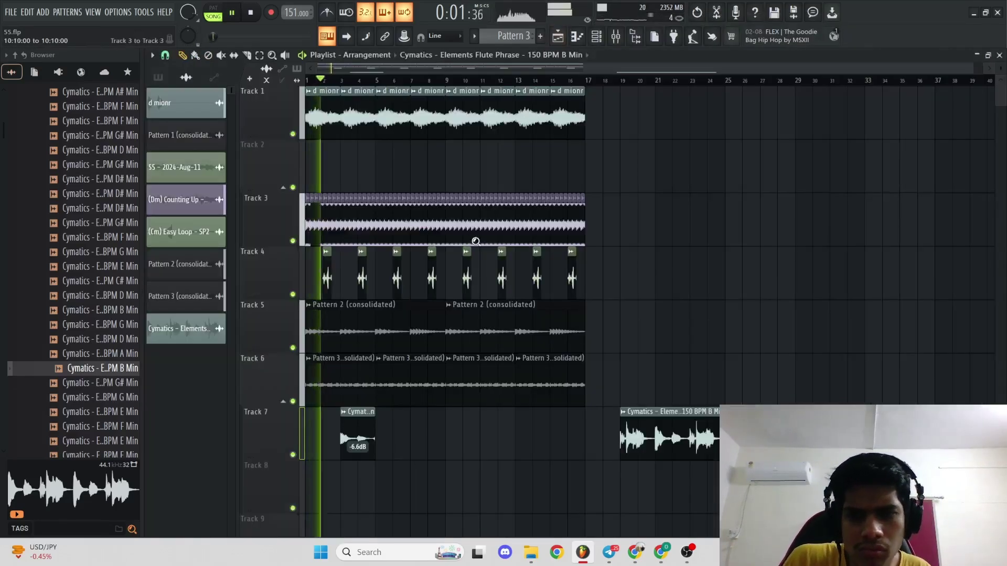
scroll(474, 241, "up", 2)
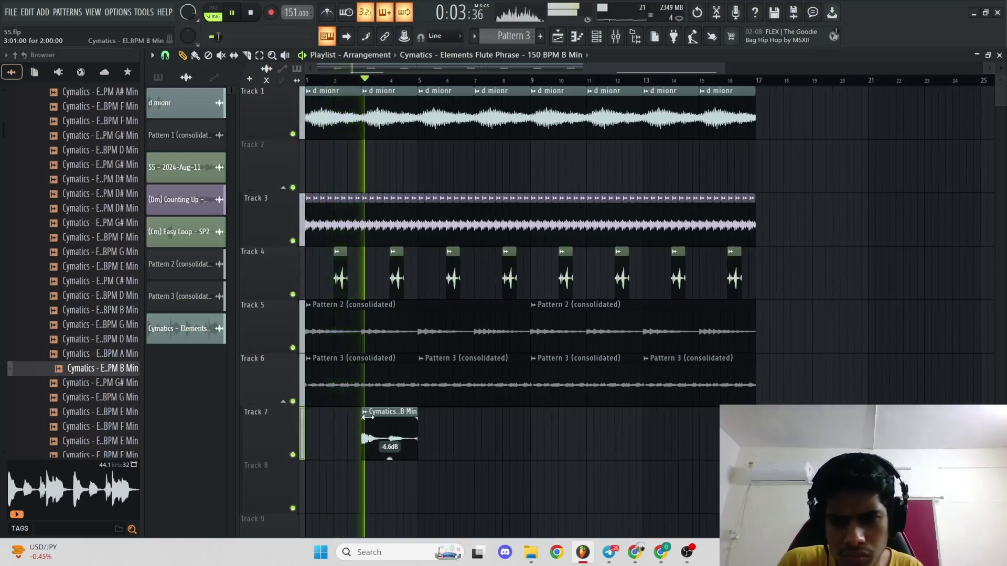
left_click_drag(389, 459, 387, 419)
key("c")
key("space")
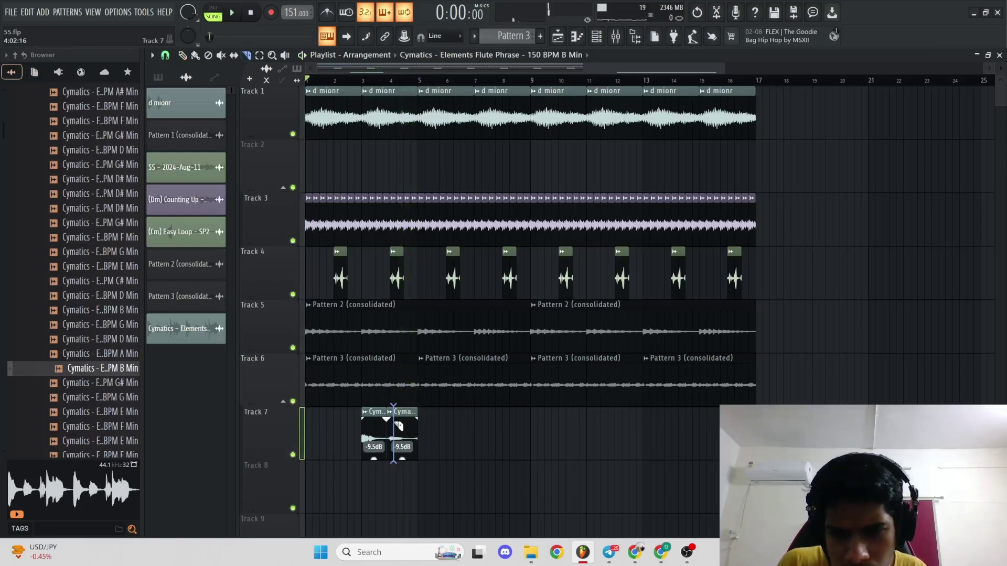
right_click(392, 363)
left_click(407, 379)
- Rearrange the two flute slices on track 7 to start at bars 4 and 5, clearing the one at bar 3
scroll(384, 398, "up", 4)
mouse_move(408, 434)
left_mouse_down()
mouse_move(376, 435)
mouse_move(747, 436)
left_mouse_up()
key("space")
right_click(467, 450)
key("ctrl+z")
right_click(374, 456)
right_click(424, 422, "ctrl")
right_click(430, 415, "ctrl")
right_click(524, 248)
left_click(532, 265)
- Duplicate the pair of flute slices to bar 8 on track 7
scroll(527, 268, "up", 2)
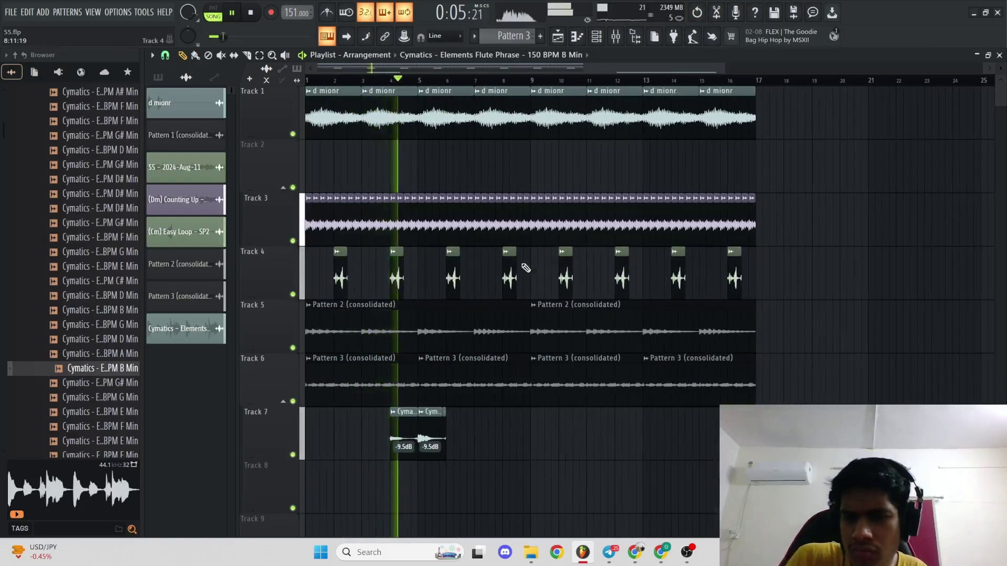
scroll(346, 422, "up", 3)
scroll(486, 425, "down", 3)
mouse_move(546, 437)
left_mouse_down()
mouse_move(422, 436)
mouse_move(560, 428)
mouse_move(547, 427)
left_mouse_up()
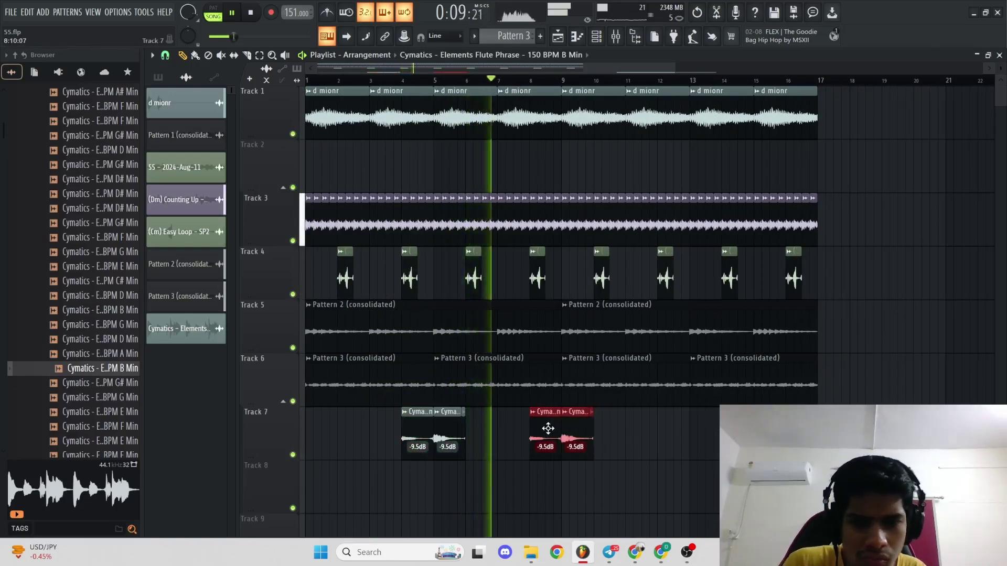
left_click(647, 434, "ctrl")
- Slice the leftover flute clip at bar 21 and delete the piece between bars 19 and 21
scroll(650, 434, "down", 4)
scroll(671, 441, "up", 1)
mouse_move(662, 442)
left_mouse_down()
mouse_move(636, 442)
mouse_move(661, 442)
left_mouse_up()
scroll(659, 442, "up", 3)
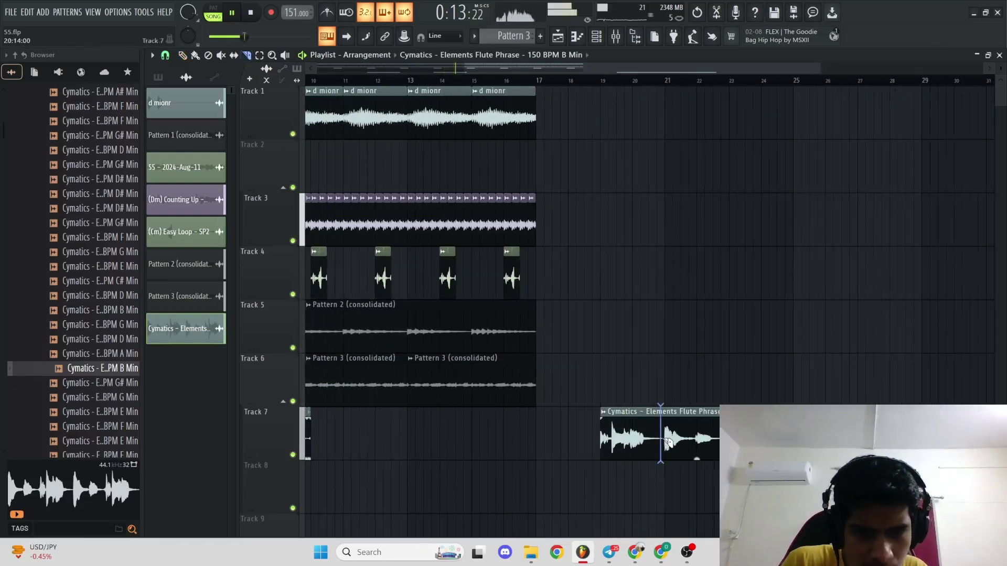
right_click(725, 351)
left_click(728, 355)
right_click(643, 431)
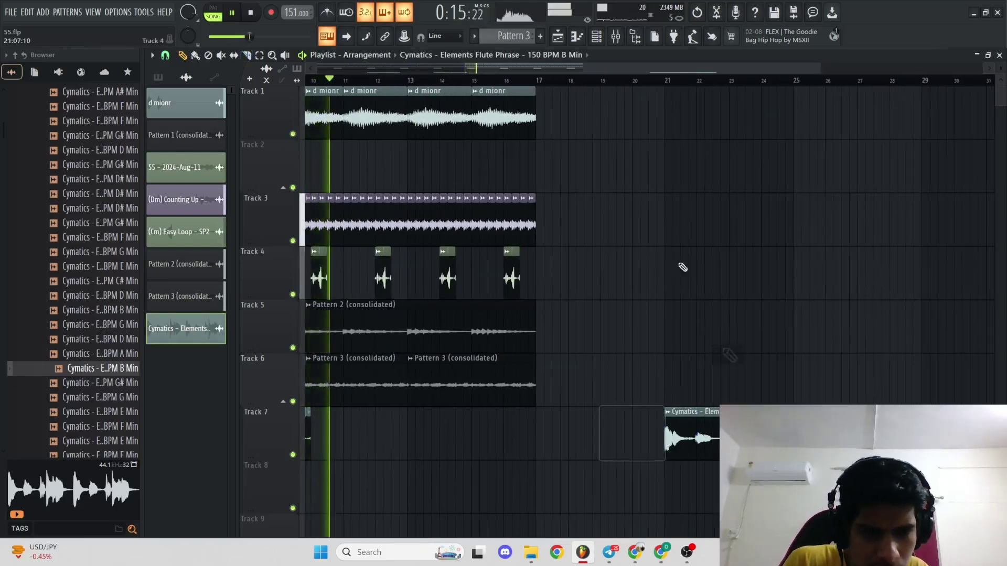
- Lower the flute phrase's channel volume and play the leftover clip from bar 21
double_click(700, 431)
key("space")
key("space")
left_click_drag(468, 187, 468, 198)
left_click(551, 168)
left_click_drag(556, 175, 746, 245)
scroll(747, 245, "down", 3)
scroll(836, 378, "up", 4)
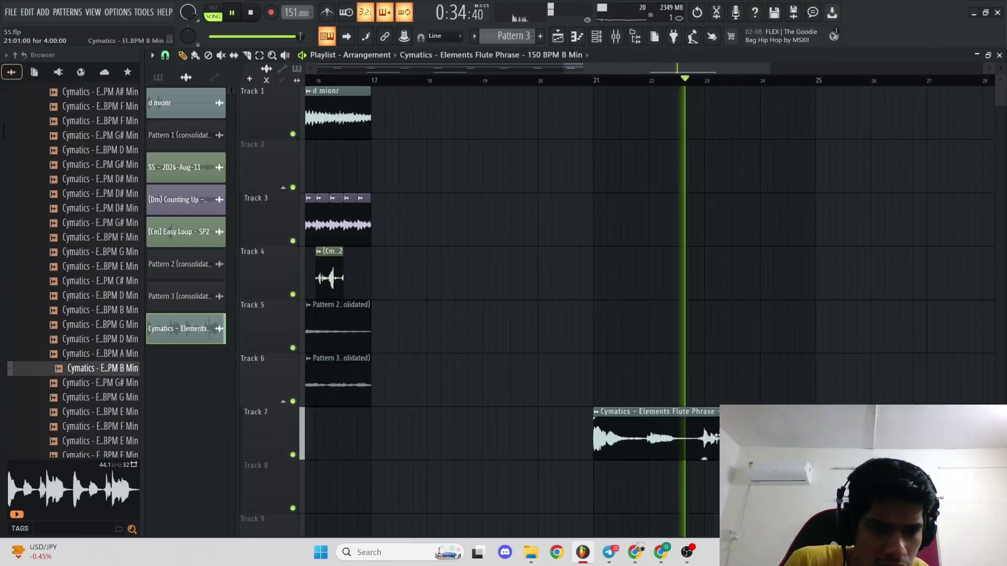
- Slice the leftover flute clip shortly before bar 23 and delete the part in front of the cut
left_click(692, 435)
key("space")
right_click(716, 349)
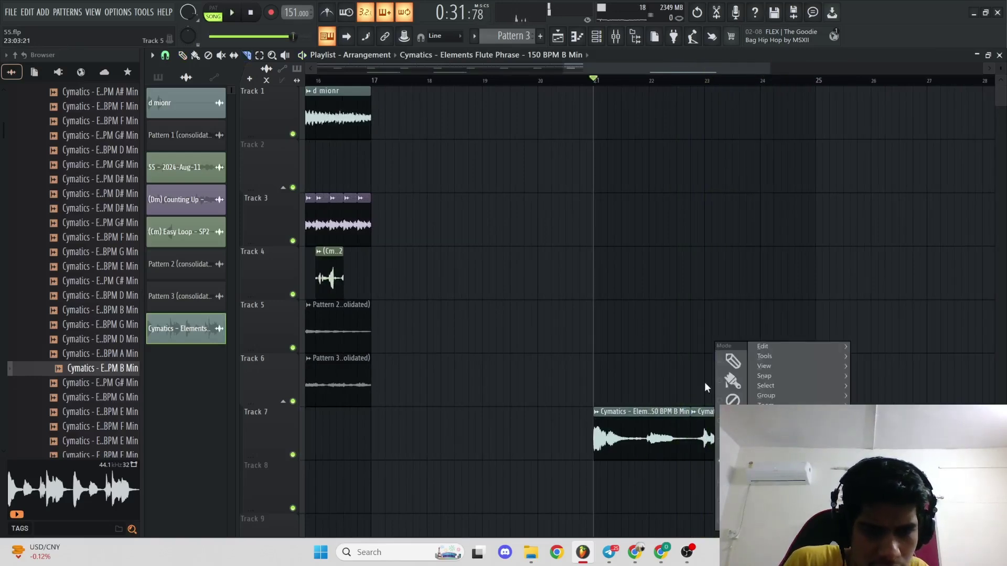
left_click(733, 361)
right_click(641, 441)
- Place a copy of the trimmed flute piece on track 7 starting just before bar 15
key("space")
scroll(674, 347, "down", 4)
key("space")
left_click_drag(637, 424, 511, 443)
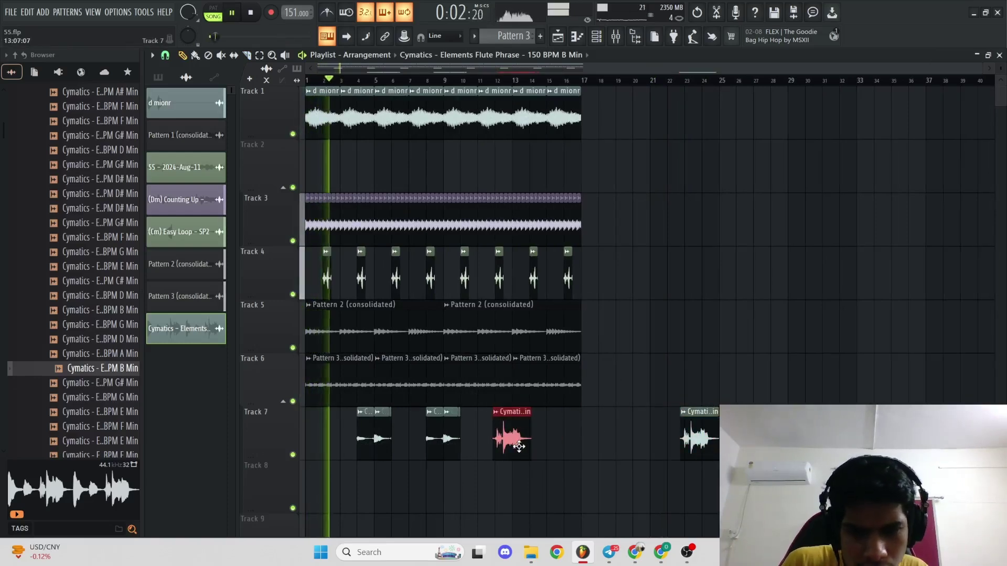
scroll(520, 446, "up", 2)
scroll(556, 445, "down", 2)
left_click(579, 447)
right_click(581, 449)
- Select the flute slices around bars 4 and 8 on track 7 and set their clip gain to -3.3 dB
left_click_drag(588, 444, 517, 454)
left_click_drag(515, 447, 346, 464)
scroll(584, 445, "up", 3)
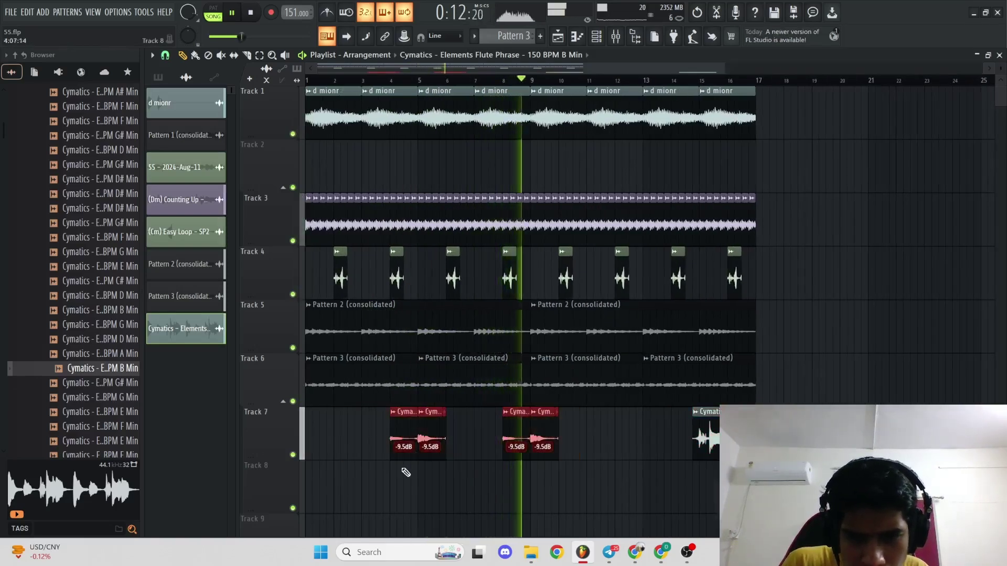
left_click(486, 452, "ctrl")
scroll(487, 453, "down", 3)
scroll(491, 457, "up", 3)
scroll(490, 457, "down", 3)
scroll(491, 456, "up", 3)
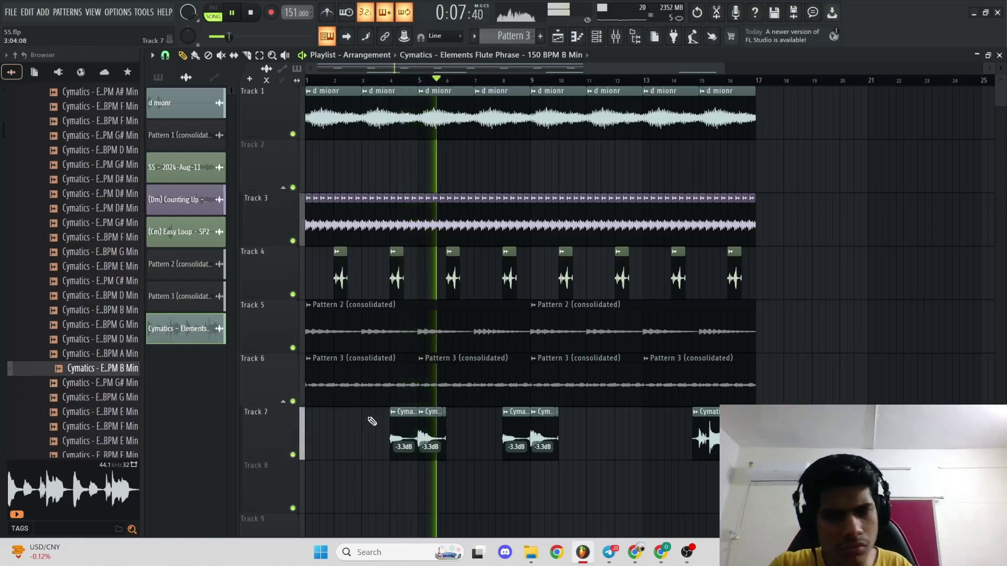
- Check the flute phrase's channel settings and play the arrangement with the system volume raised to 46
double_click(399, 434)
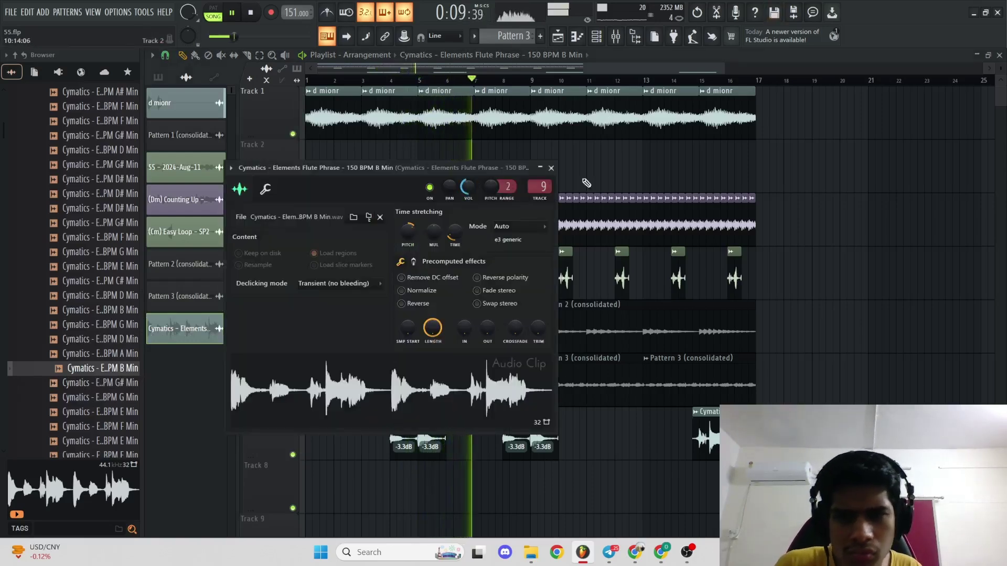
left_click(552, 169)
scroll(603, 176, "down", 2)
scroll(603, 176, "up", 2)
scroll(603, 176, "down", 2)
key("XF86AudioRaiseVolume")
key("XF86AudioRaiseVolume")
key("XF86AudioRaiseVolume")
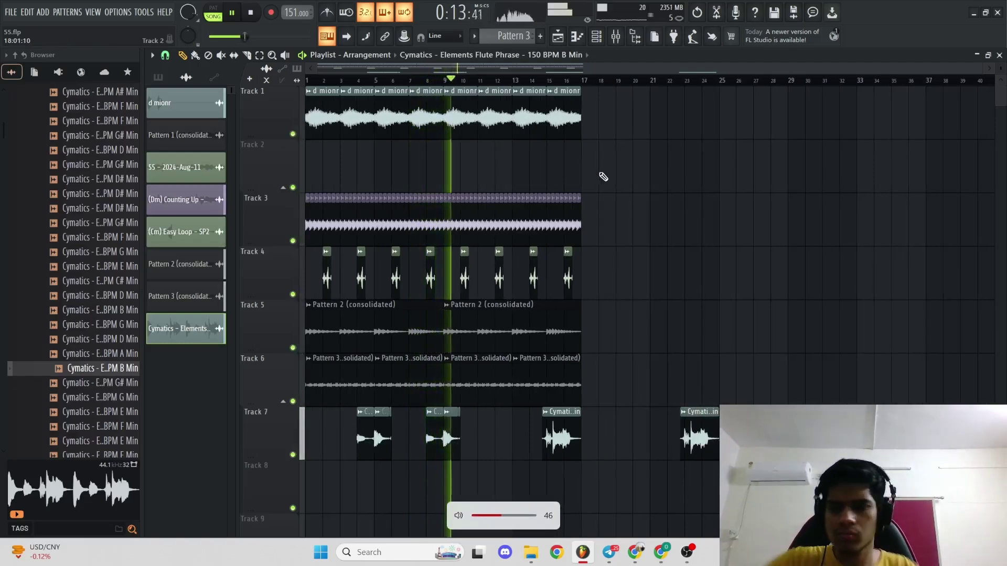
- Solo track 6, play it from the start and check the Pattern 3 audio clip's channel settings
scroll(603, 177, "up", 2)
right_click(293, 402)
key("space")
key("space")
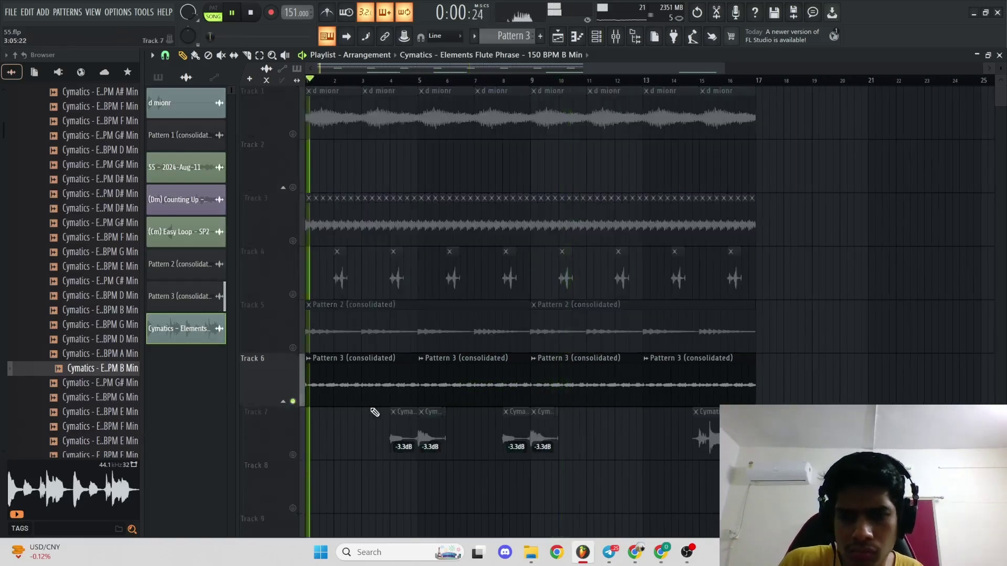
double_click(366, 404)
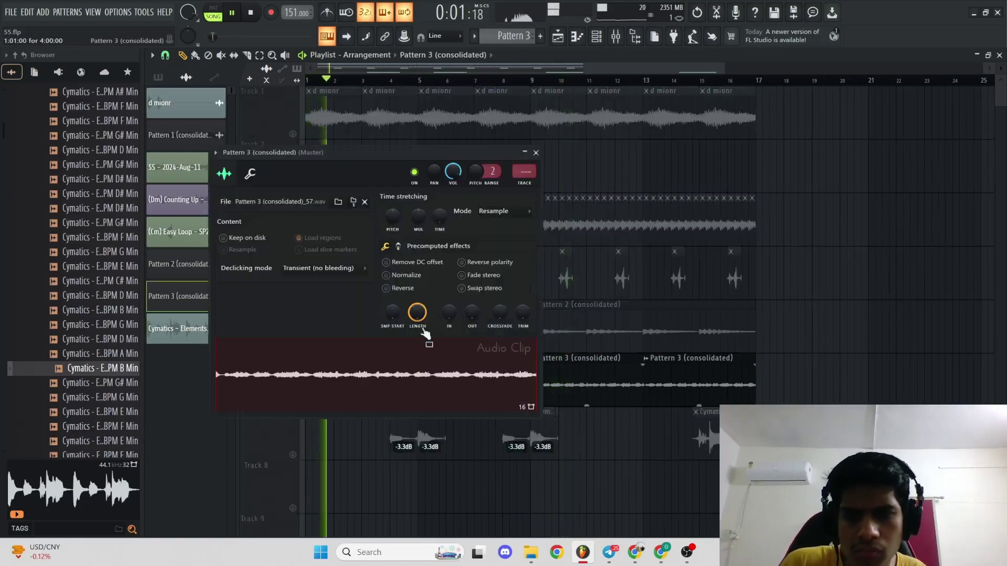
left_click(536, 153)
- Unsolo track 6, replay the full mix and lower the Pattern 3 audio clip's channel volume
right_click(294, 402)
key("space")
key("space")
double_click(332, 384)
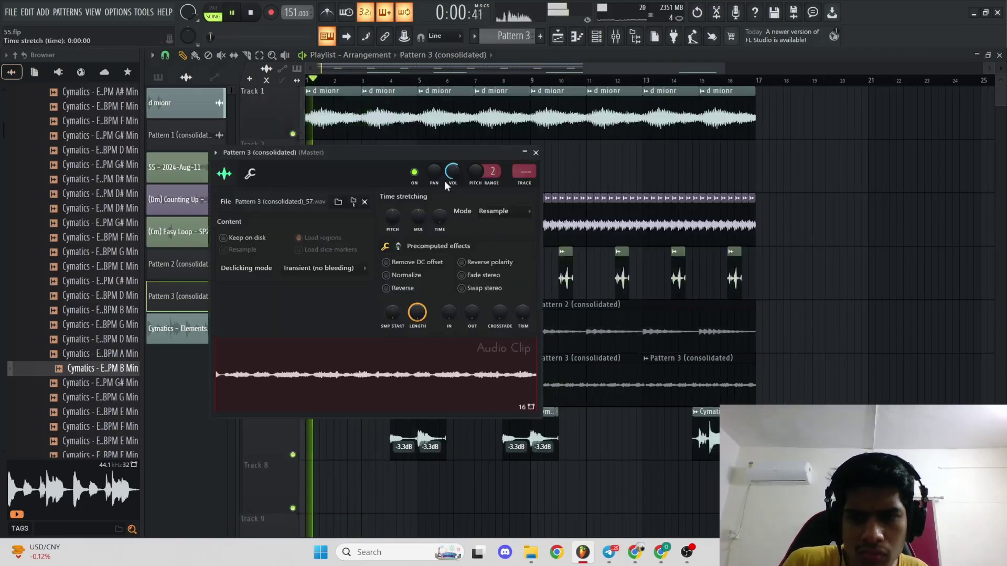
right_click(621, 167)
scroll(626, 166, "down", 3)
scroll(627, 166, "up", 1)
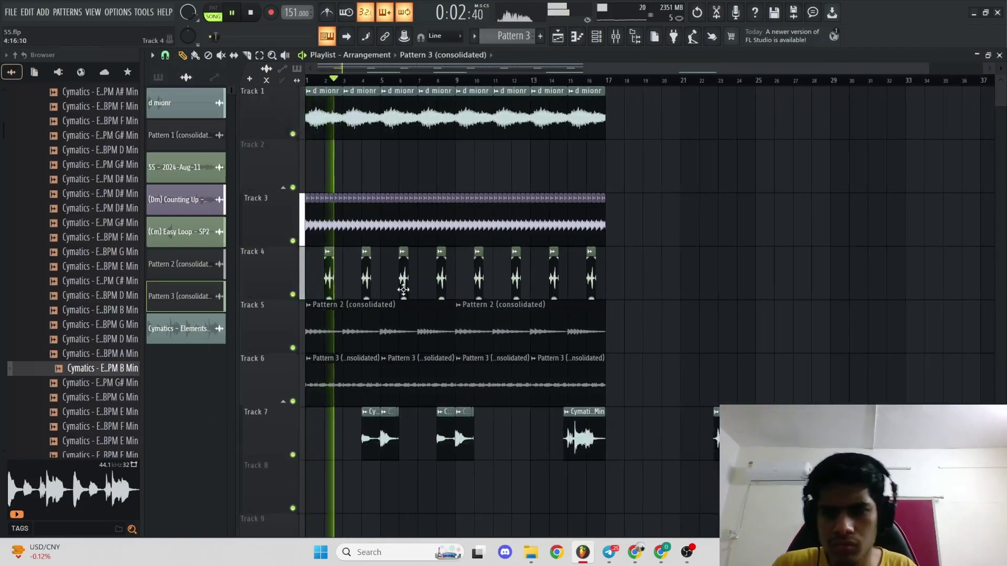
- Move all clips on tracks 3 to 7 up by one track to fill the empty track 2
key("ctrl+a")
left_click_drag(794, 490, 140, 205)
key("shift+Up")
left_click(605, 257, "ctrl")
scroll(603, 255, "up", 1)
scroll(602, 254, "down", 1)
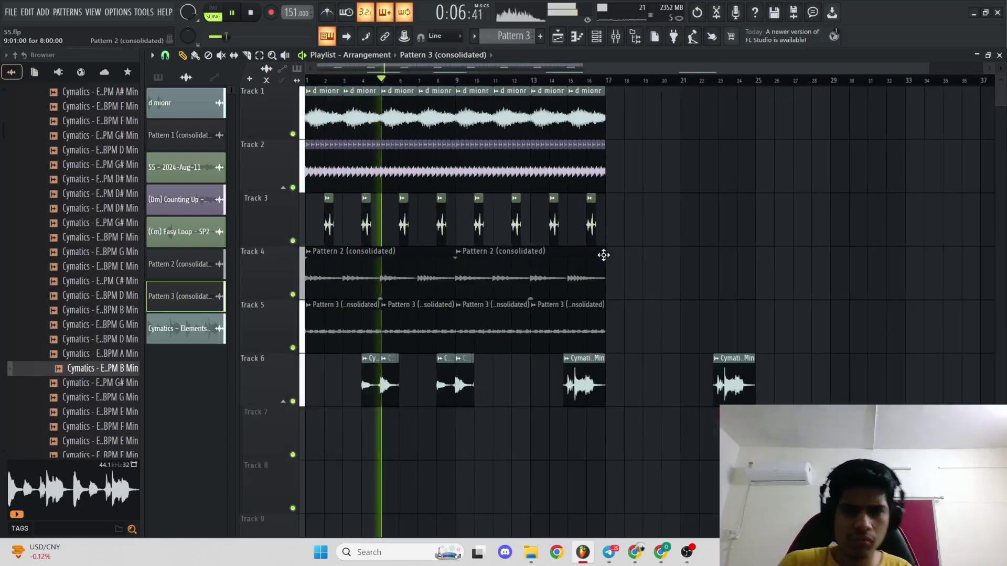
scroll(643, 254, "up", 3)
scroll(644, 254, "down", 4)
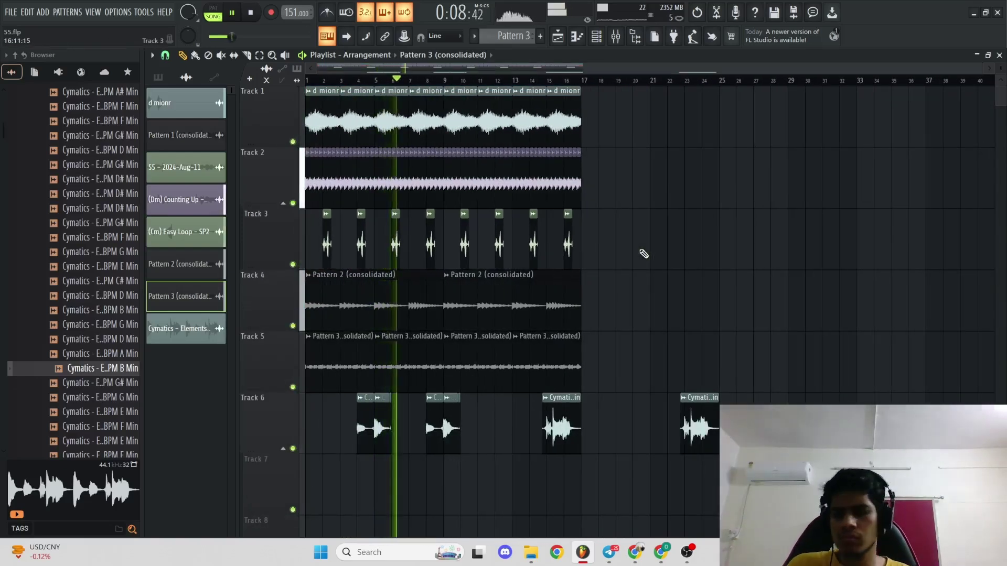
- Delete the short tail slice of the first flute group just before bar 6 on track 6
scroll(642, 254, "up", 3, "ctrl")
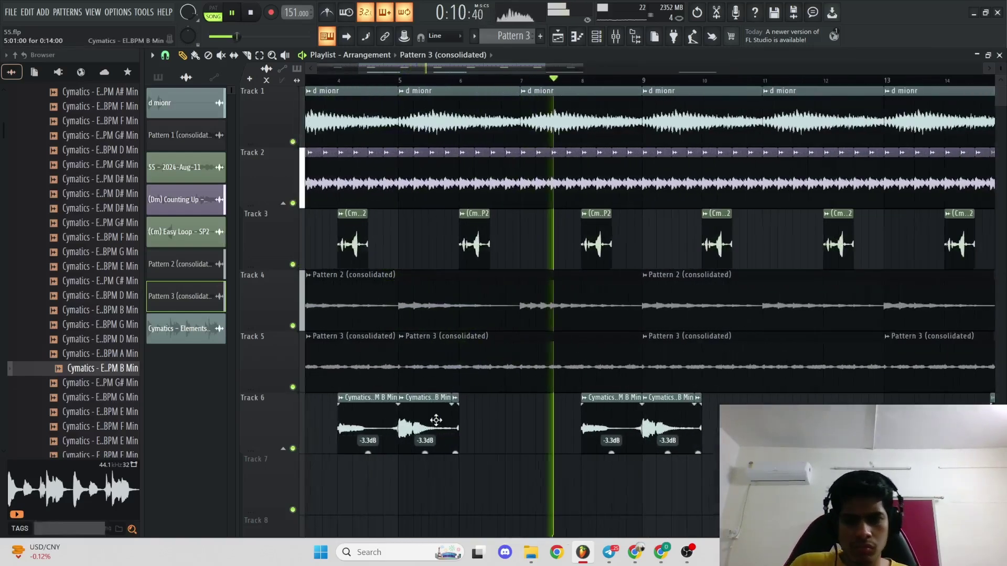
right_click(458, 391)
key("ctrl+z")
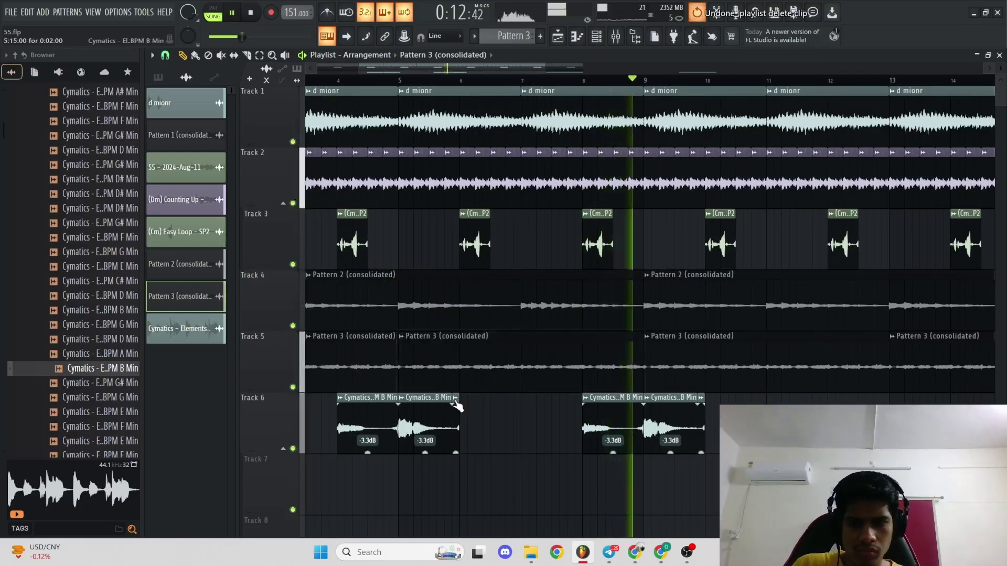
left_click(455, 399)
left_click(442, 463)
right_click(456, 420)
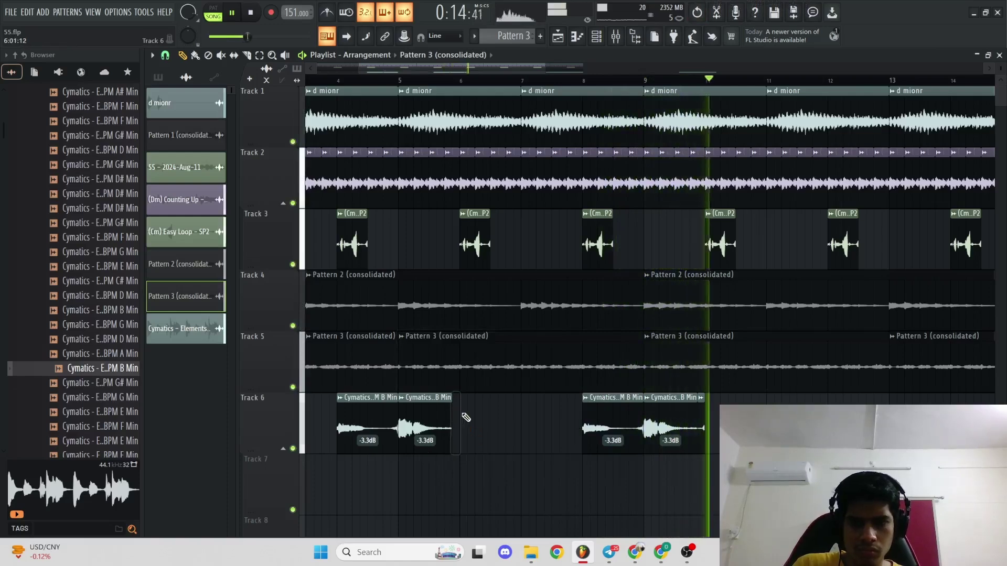
- Select all flute clips on track 6 and move them down to track 7
scroll(467, 416, "down", 4, "ctrl")
scroll(562, 398, "up", 1, "ctrl")
scroll(624, 362, "down", 1, "ctrl")
left_click_drag(898, 401, 349, 451, "ctrl")
key("shift+Down")
key("ctrl+d")
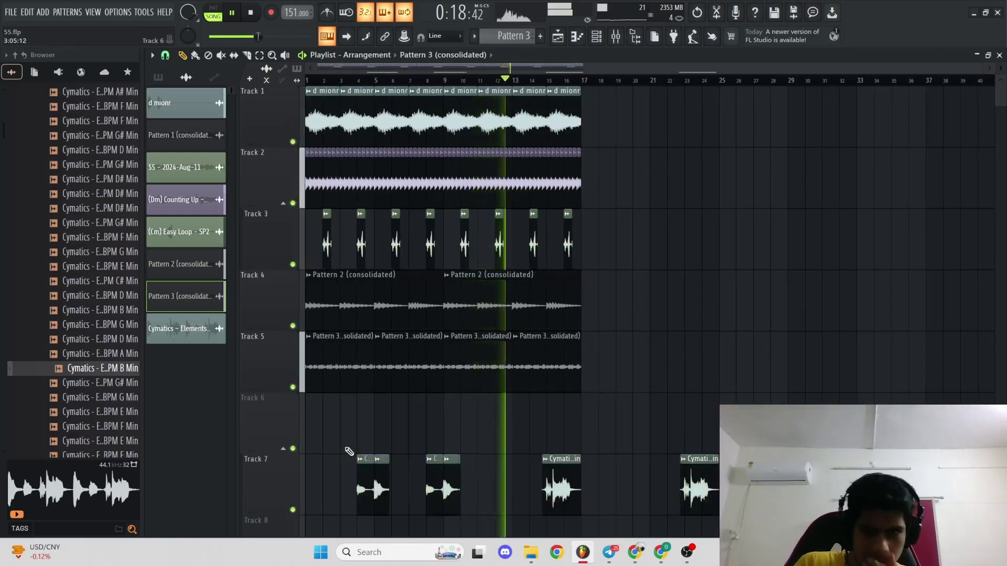
- Collapse the open flute sample folder and expand the ! KXVI - MiniStash Multi Kit folder in the sample library
scroll(78, 247, "up", 5)
left_click(78, 250)
left_click(87, 172)
left_click(90, 154)
right_click(613, 294, "ctrl")
scroll(723, 375, "up", 3)
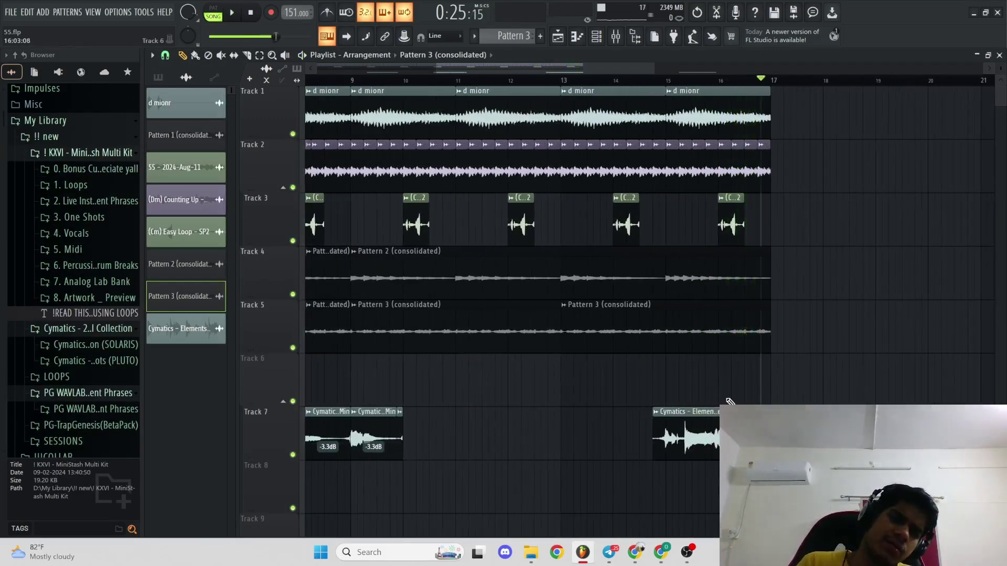
- Set the flute phrase's time-stretching mode to Stretch and reset its channel panning to centre
double_click(514, 114)
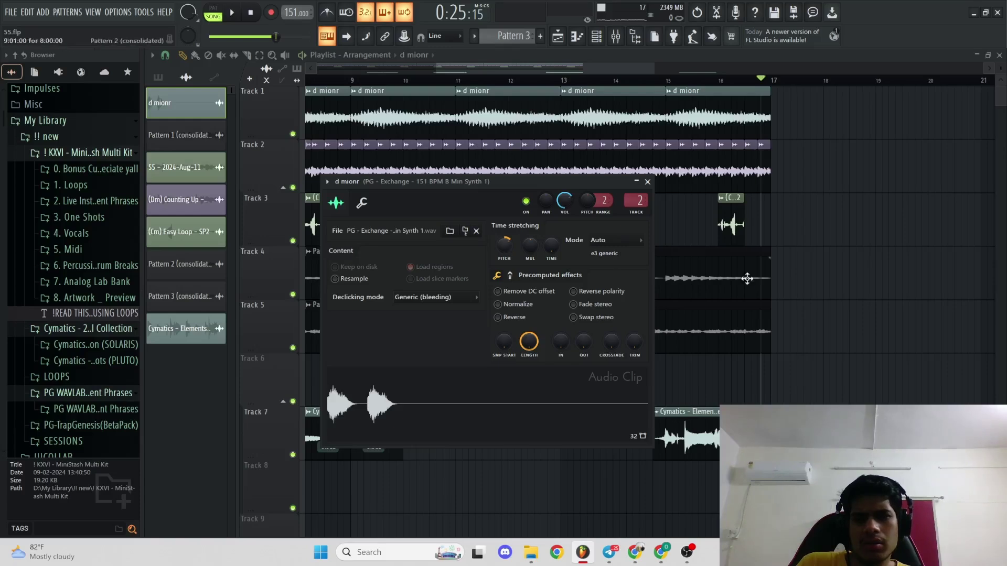
key("space")
double_click(684, 431)
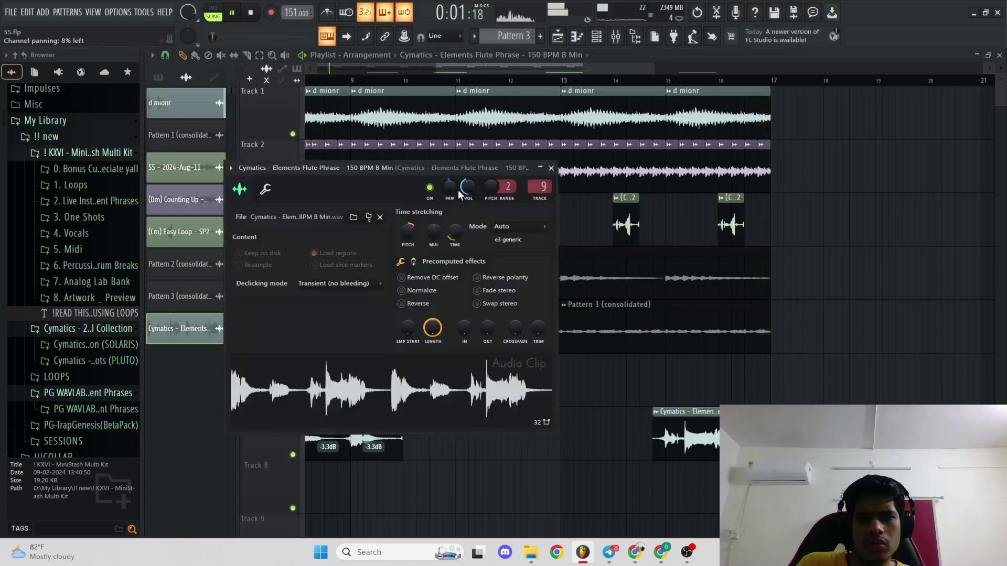
left_click(521, 228)
left_click(512, 258)
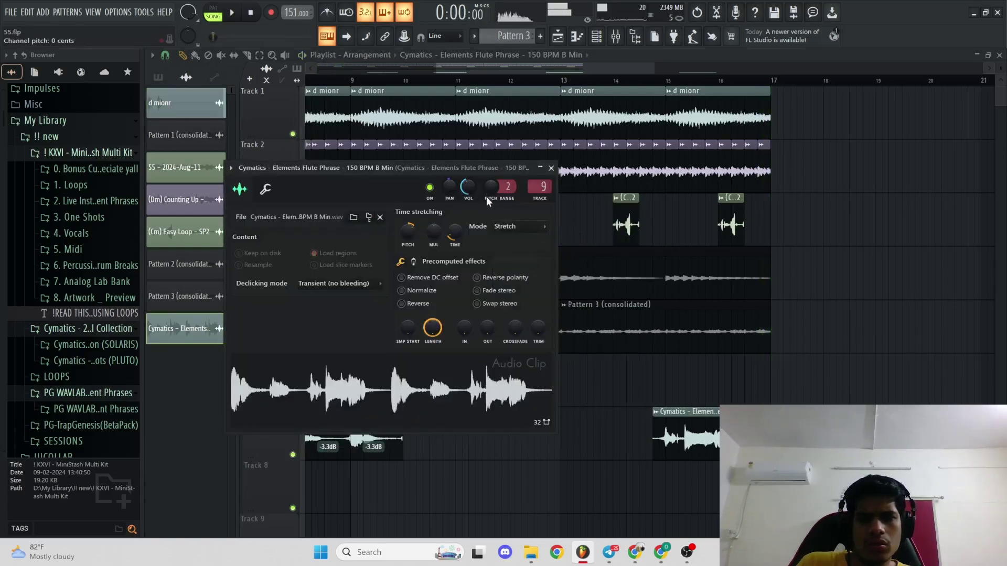
right_click(449, 187)
left_click(454, 192)
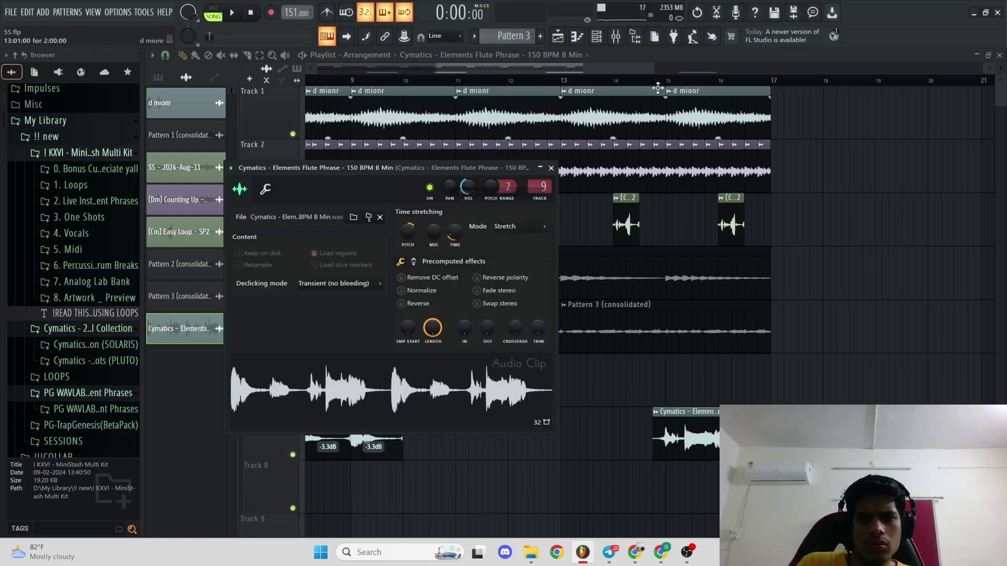
- Play the arrangement from just before bar 15 and lower the flute phrase's channel volume to 25%
key("space")
left_click(660, 80)
left_click(661, 81)
double_click(692, 436)
key("space")
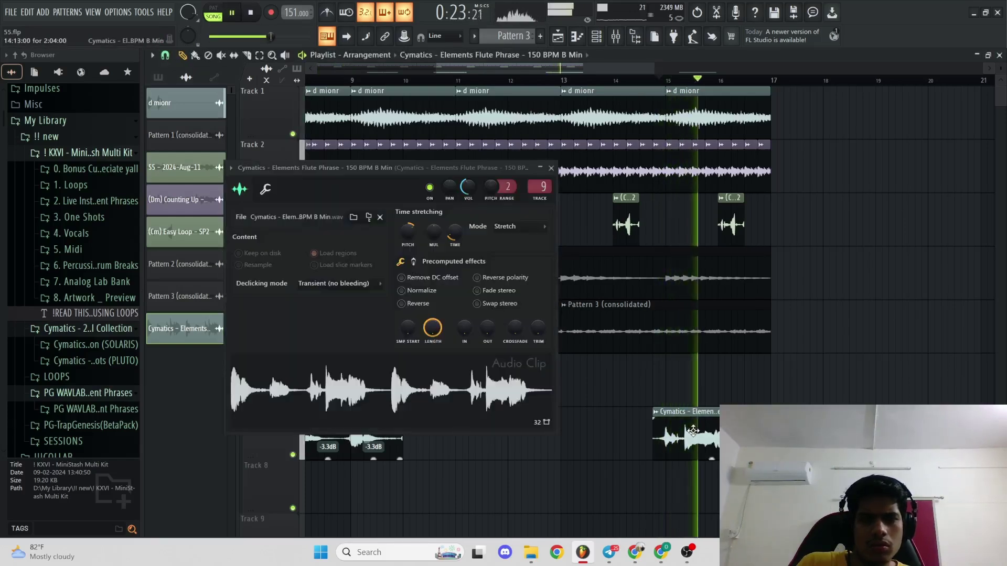
key("space")
left_click_drag(467, 187, 466, 220)
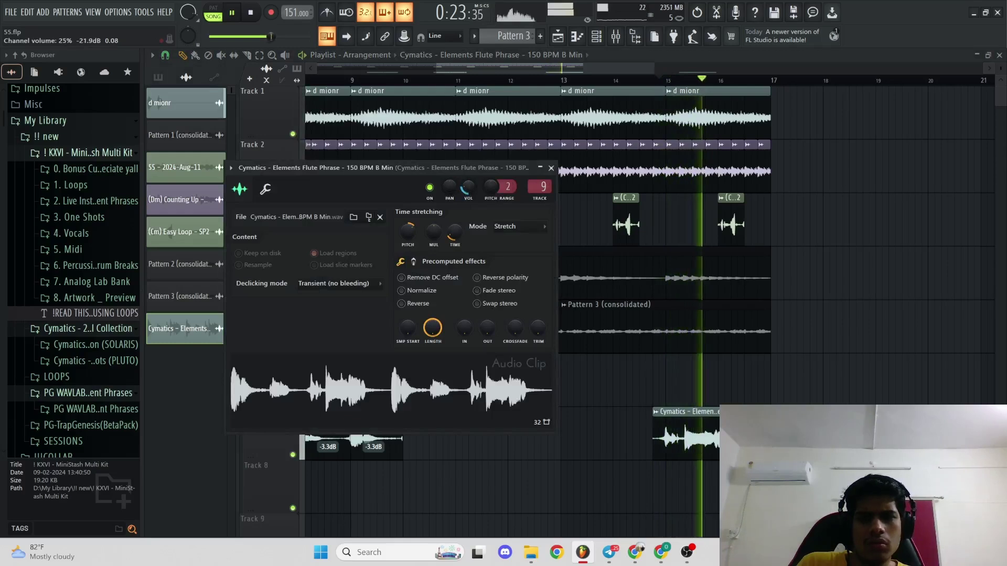
- Try slicing the track 4 and 5 clips near bar 15 and deleting their ends, and undo the cuts
middle_click(675, 275)
key("c")
left_click_drag(662, 283, 667, 336)
key("space")
right_click(664, 318)
left_click(665, 293)
key("space")
right_click(683, 261)
left_click(701, 278)
scroll(746, 250, "down", 3)
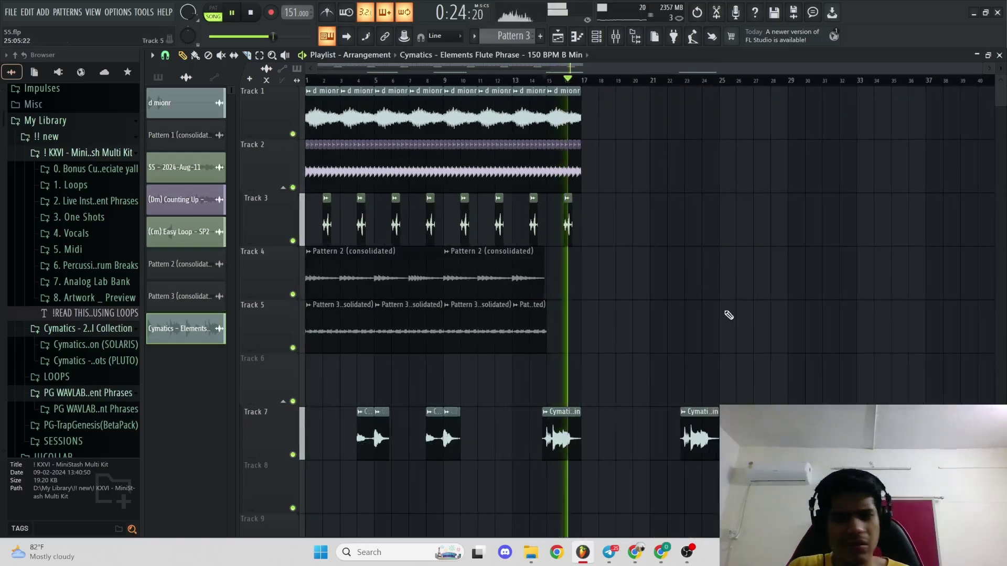
key("ctrl+z")
scroll(481, 305, "up", 5)
key("ctrl+z")
key("ctrl+z")
- Slice the Pattern 2 and Pattern 3 clips on tracks 4 and 5 at bar 15 and delete everything after the cut
key("c")
left_click_drag(502, 276, 505, 334)
key("space")
right_click(525, 312)
left_click(534, 329)
right_click(555, 323)
right_click(562, 287)
scroll(580, 339, "down", 5)
key("space")
scroll(698, 321, "up", 1)
scroll(703, 325, "down", 1)
key("space")
- Delete the leftover flute clip near bar 23 and play the arrangement from the start
right_click(706, 446)
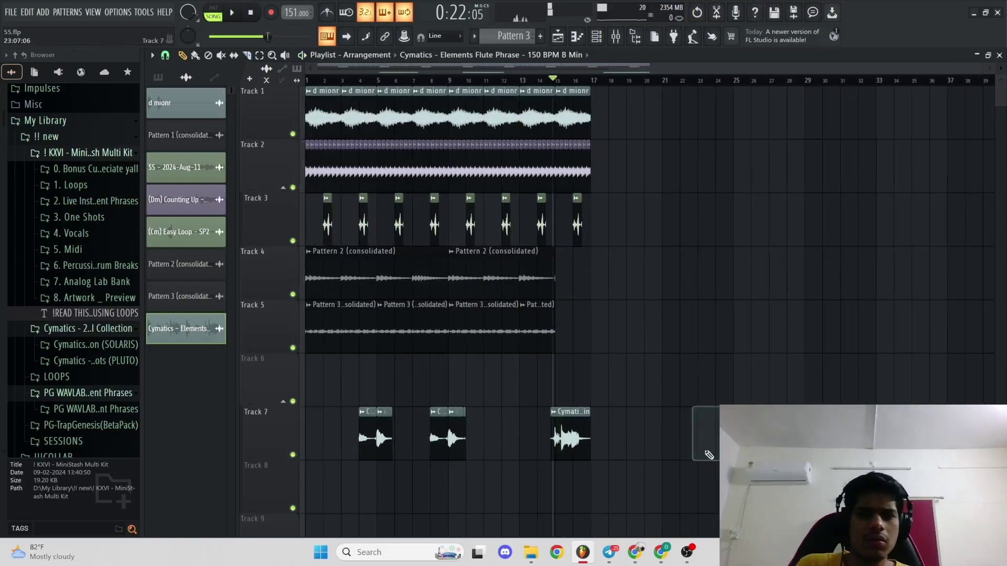
right_click(571, 437)
scroll(564, 409, "up", 4)
left_click(215, 102)
key("space")
key("space")
key("space")
right_click(341, 152)
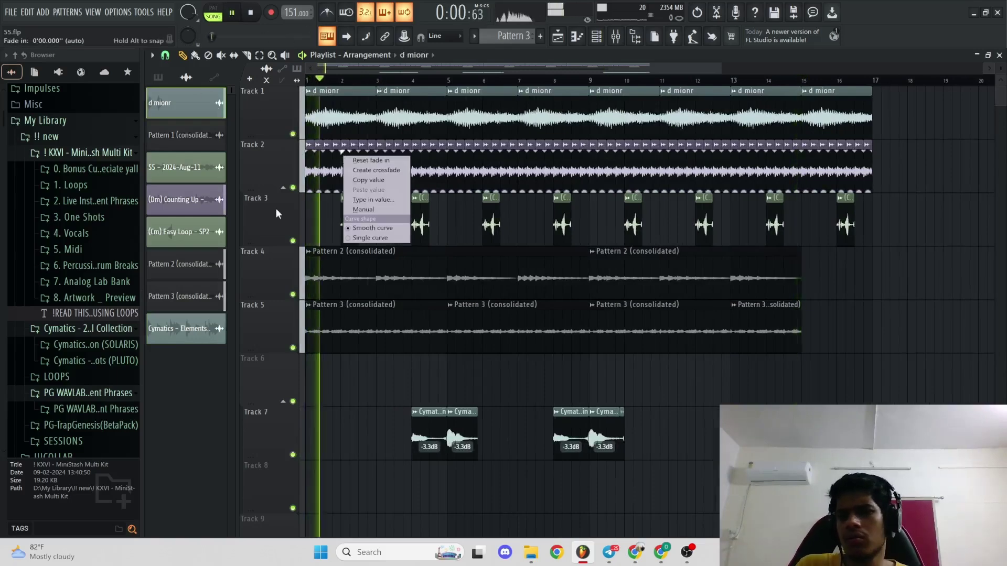
left_click(443, 227)
scroll(438, 263, "up", 1)
key("space")
- Preview several vocal samples in the kit's 4. Vocals folder and collapse the folder again
left_click(74, 234)
left_click(85, 283)
left_click(84, 308)
key("XF86AudioLowerVolume")
left_click(84, 321)
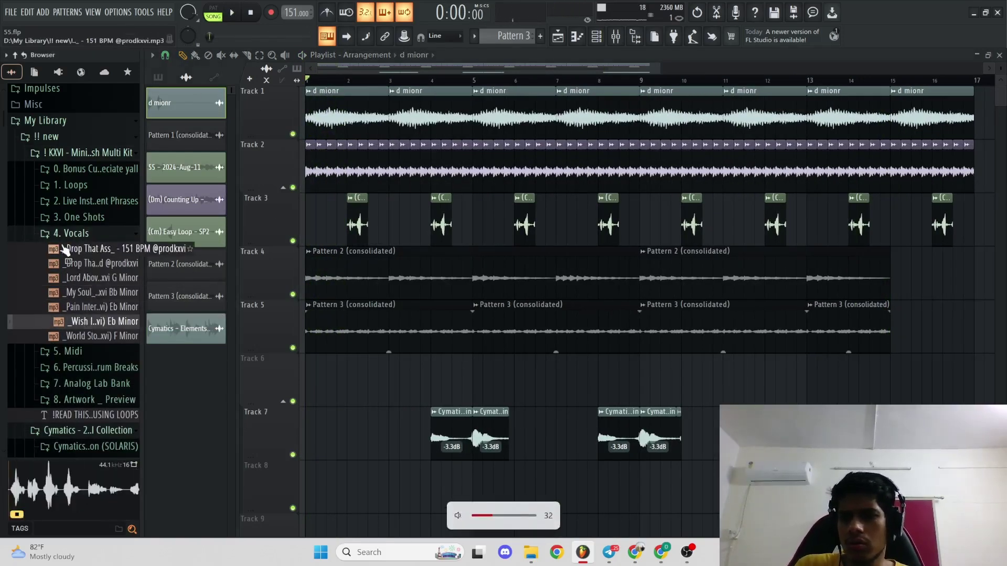
left_click(71, 233)
- Open the Acoustic Instruments folder under 3. One Shots and preview its Warped Upright key and ukulele string samples
left_click(93, 201)
left_click(87, 277)
left_click(90, 202)
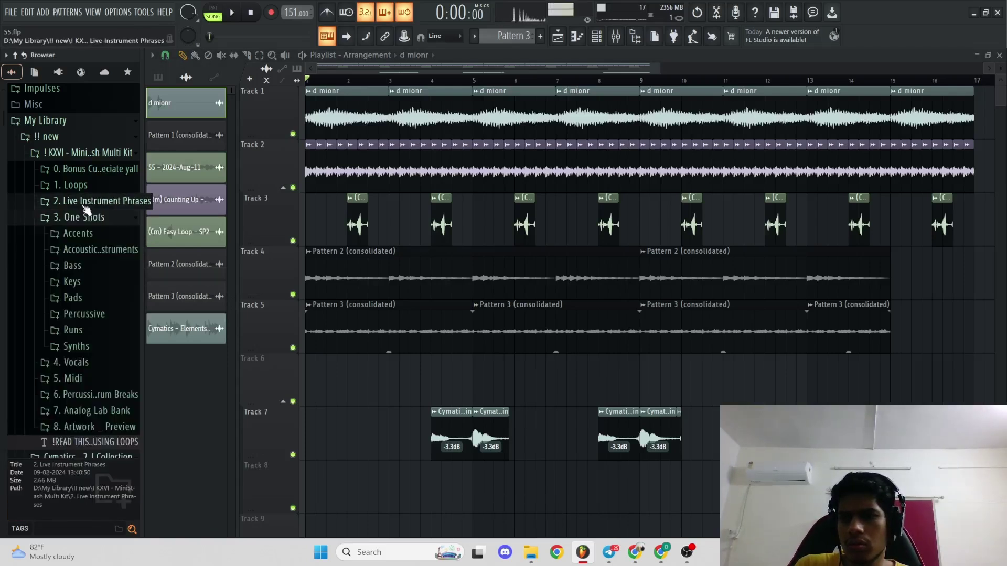
left_click(93, 254)
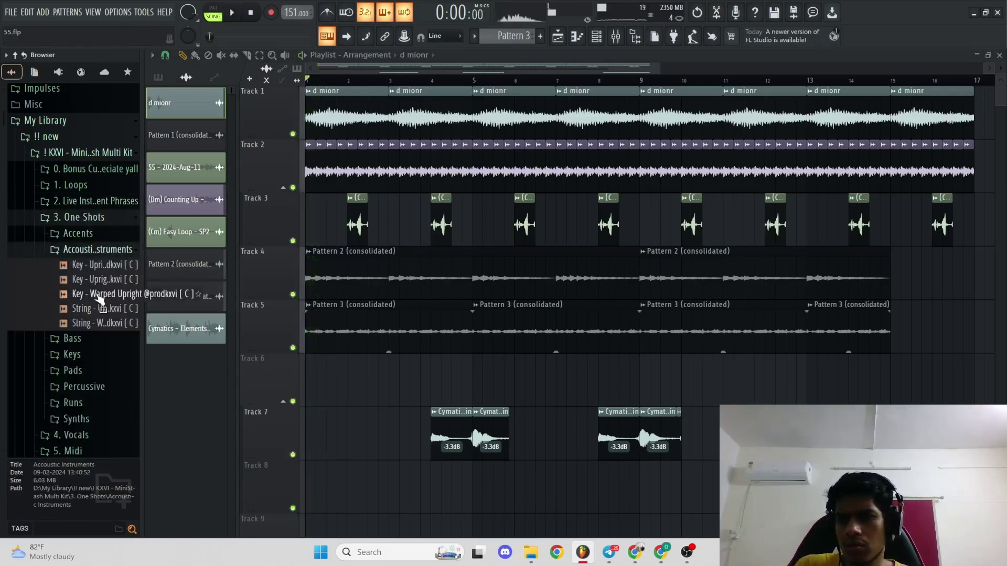
left_click(97, 295)
left_click(99, 309)
left_click(99, 322)
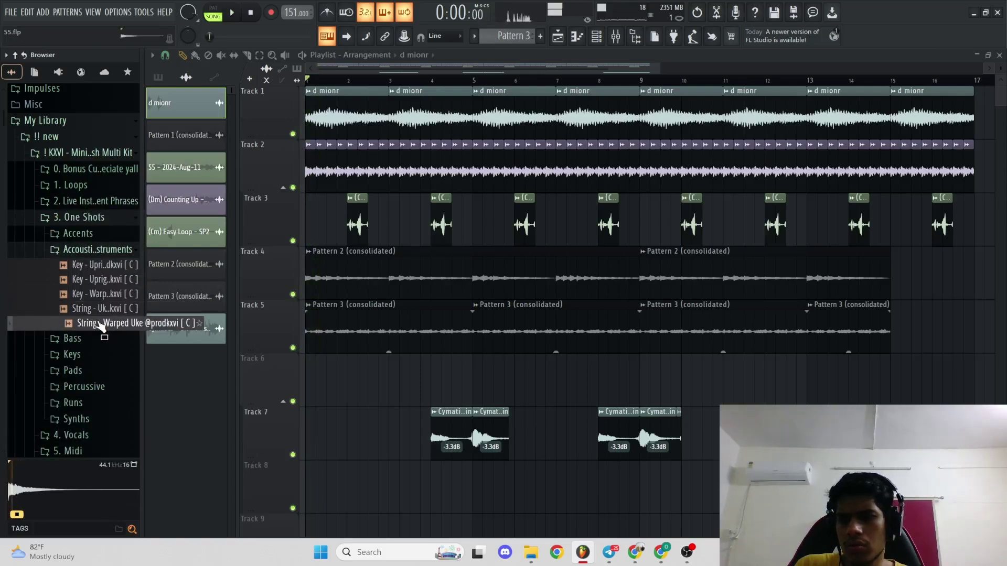
- Preview one-shots in the Accents folder, including Guitar Strum and Off One, and look through the remaining kit folders
left_click(85, 234)
left_click(86, 232)
left_click(94, 248)
left_click(92, 234)
left_click(88, 321)
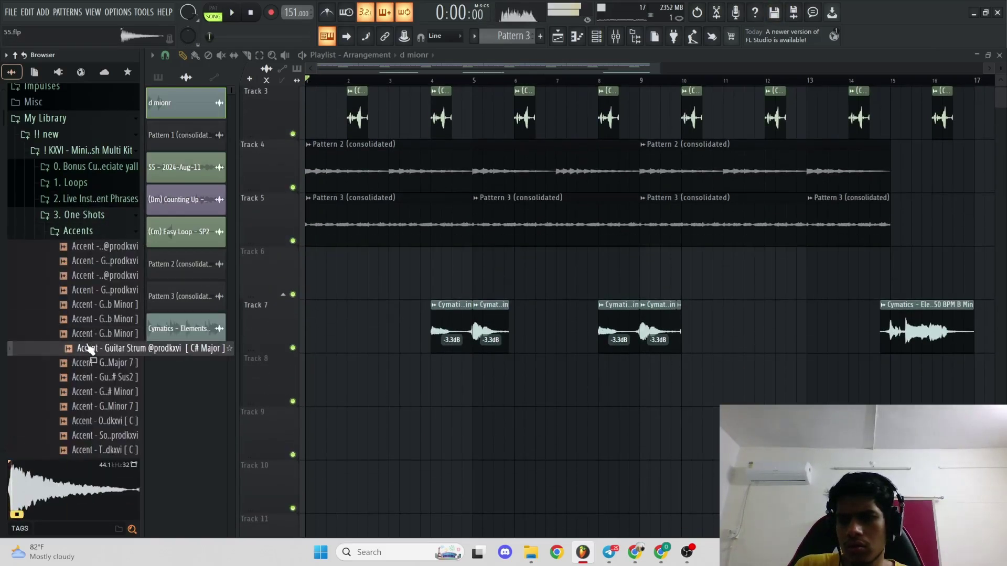
scroll(90, 321, "down", 6)
left_click(99, 177)
left_click(100, 161)
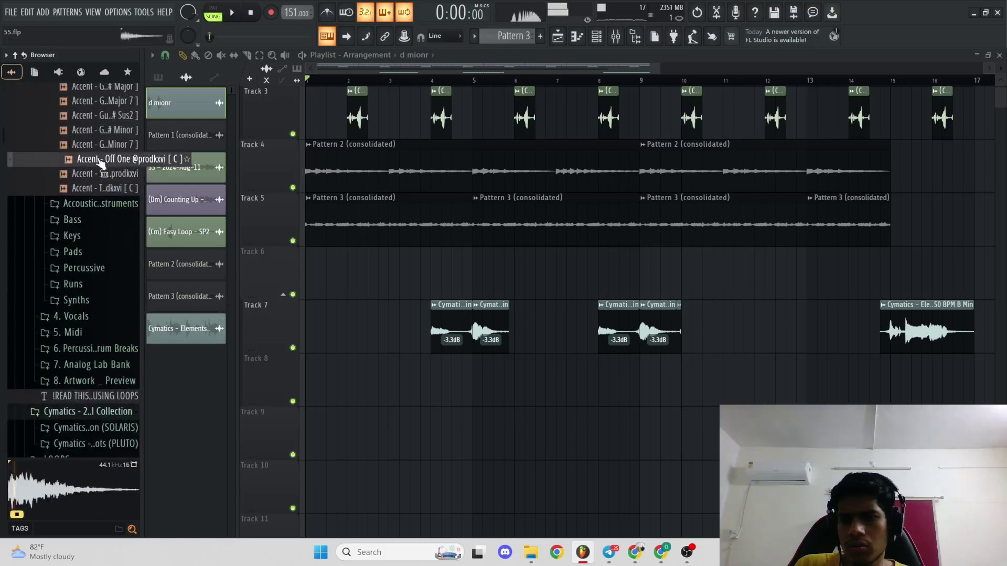
left_click(100, 147)
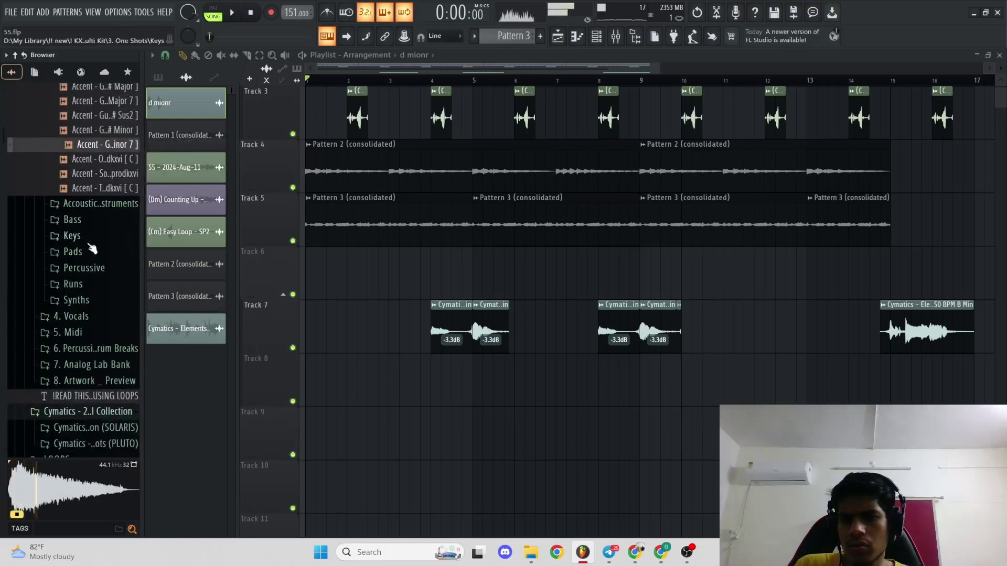
scroll(91, 283, "down", 2)
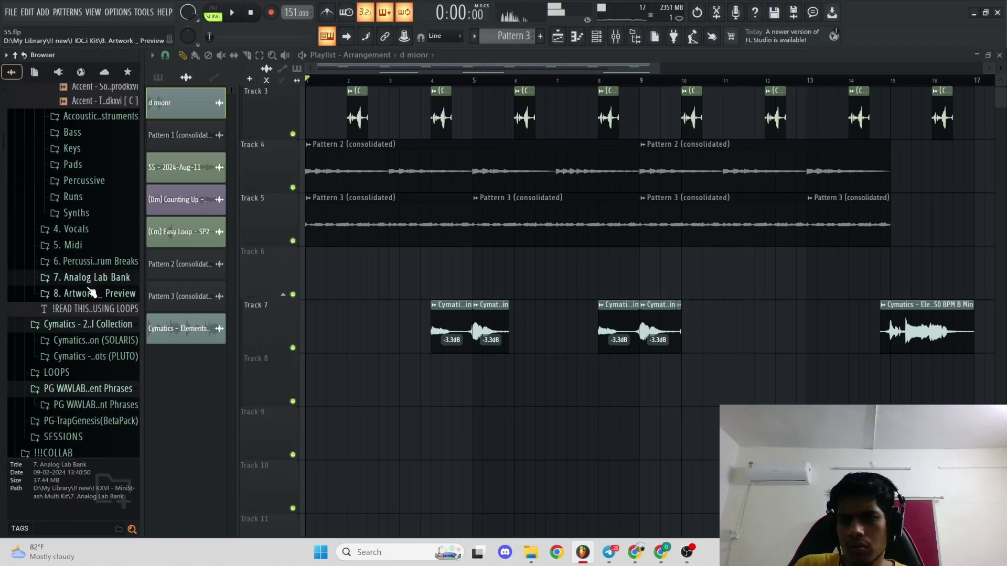
left_click(92, 292)
scroll(89, 282, "down", 4)
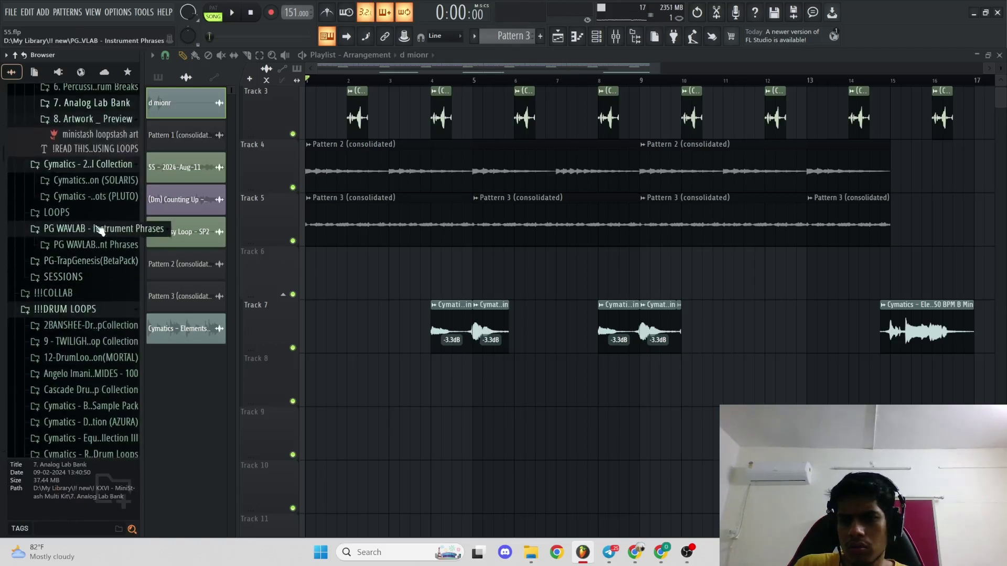
- Play the arrangement briefly and place Pattern 4 on track 9 from bar 1 to bar 9
key("space")
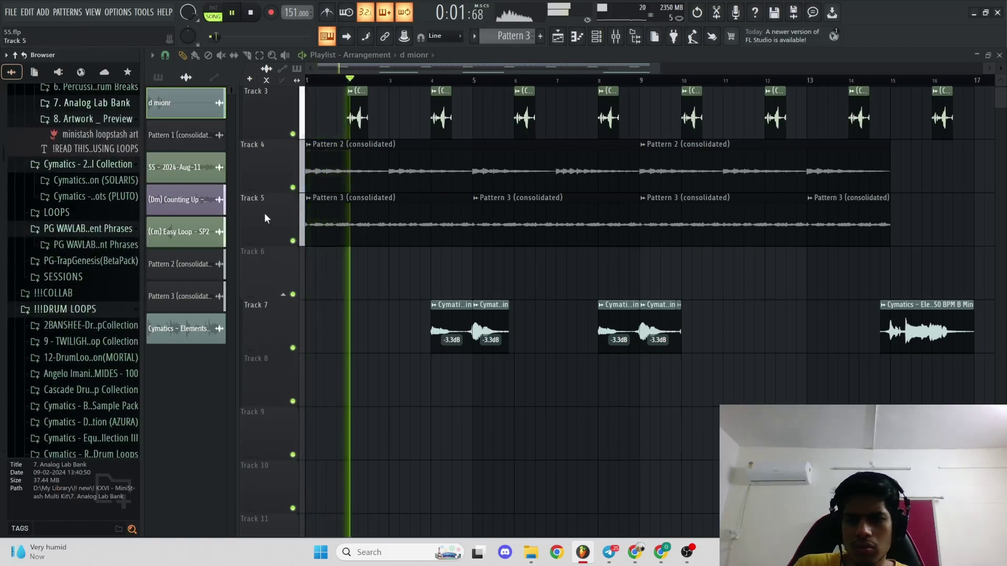
key("XF86AudioLowerVolume")
left_click(318, 81)
key("space")
left_click(158, 78)
left_click_drag(179, 152, 632, 440)
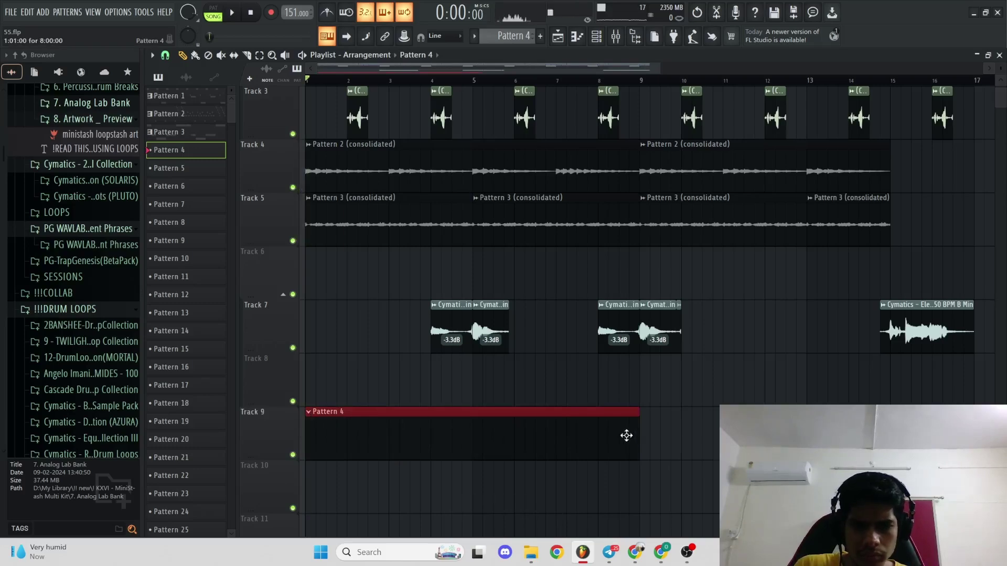
- Show the channel rack, collapse the !!!DRUM LOOPS folder, and look through !newest sheet and the one shots folders in the sample library
key("F6")
key("space")
key("space")
scroll(63, 388, "down", 5)
scroll(65, 367, "up", 5)
left_click(90, 309)
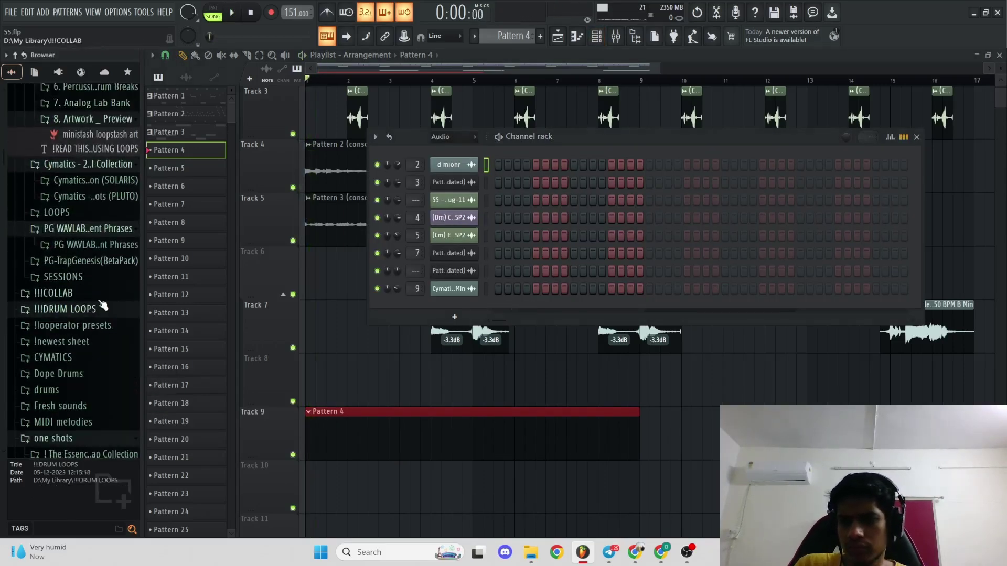
scroll(102, 307, "down", 5)
left_click(76, 168)
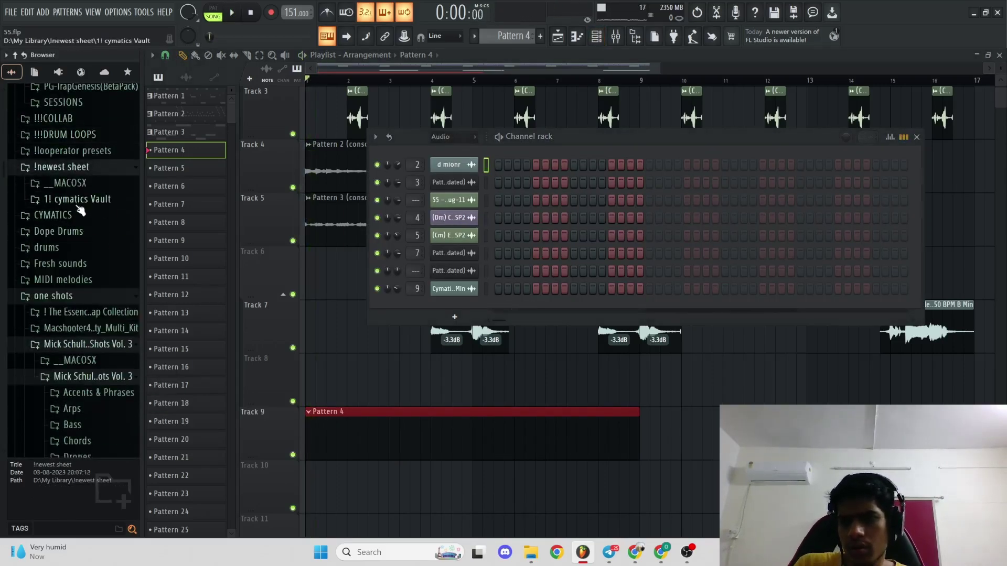
left_click(72, 172)
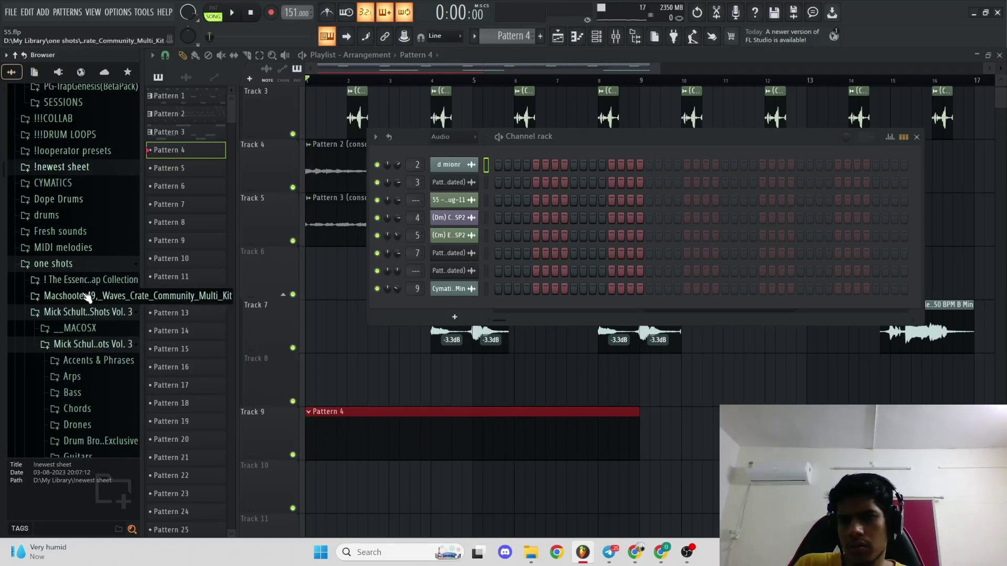
scroll(87, 298, "down", 5)
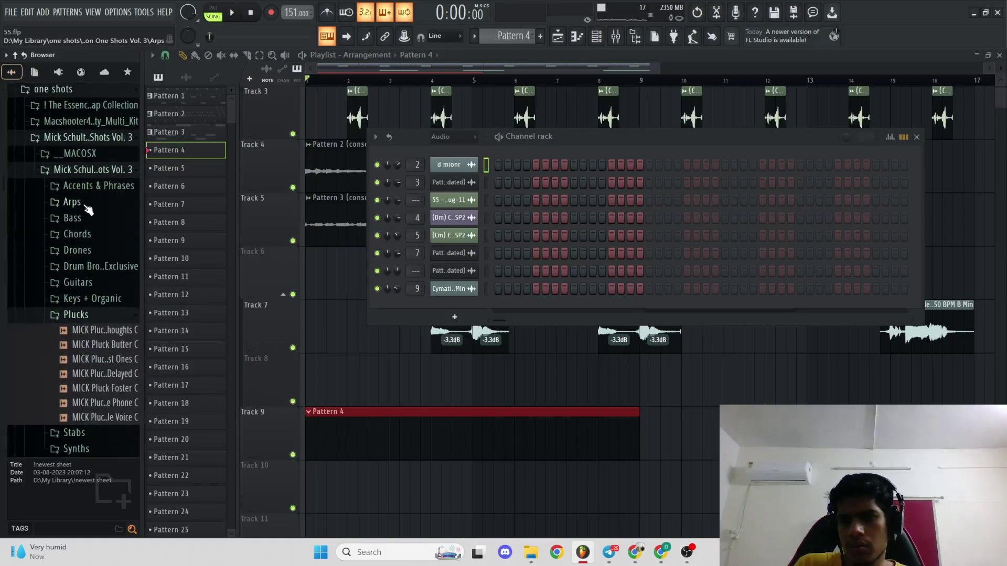
- Open the Synths folder of the Mick Schultz one-shot pack and preview its Synth Keys samples, including Sun Kissed and That Little Difference
left_click(97, 315)
left_click(103, 349)
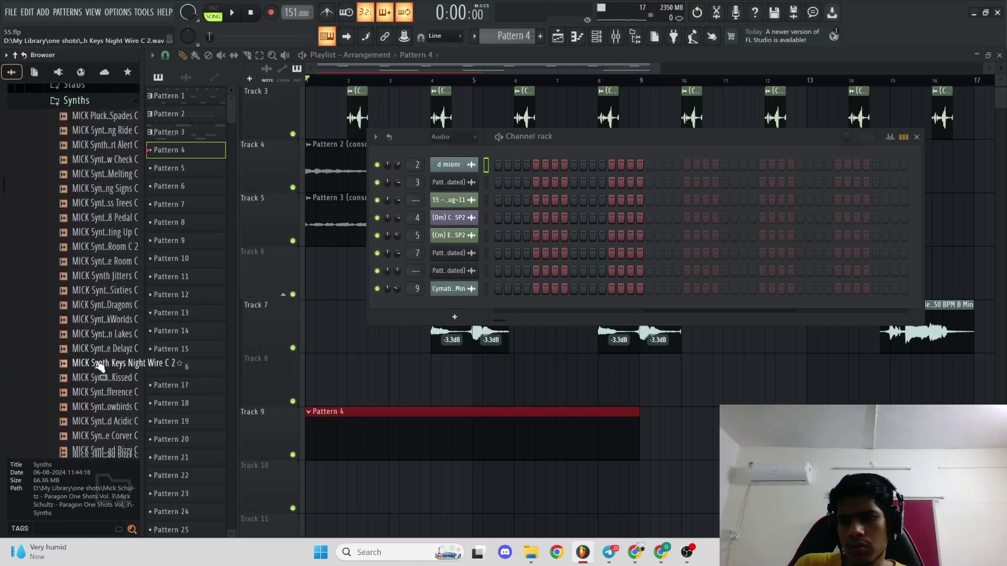
left_click(98, 361)
left_click(99, 369)
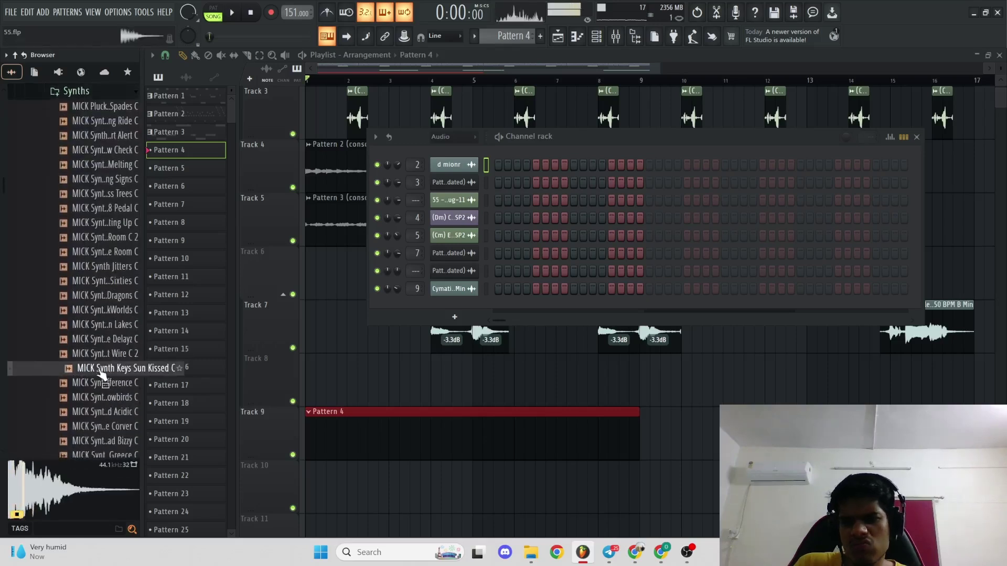
left_click(101, 383)
key("XF86AudioLowerVolume")
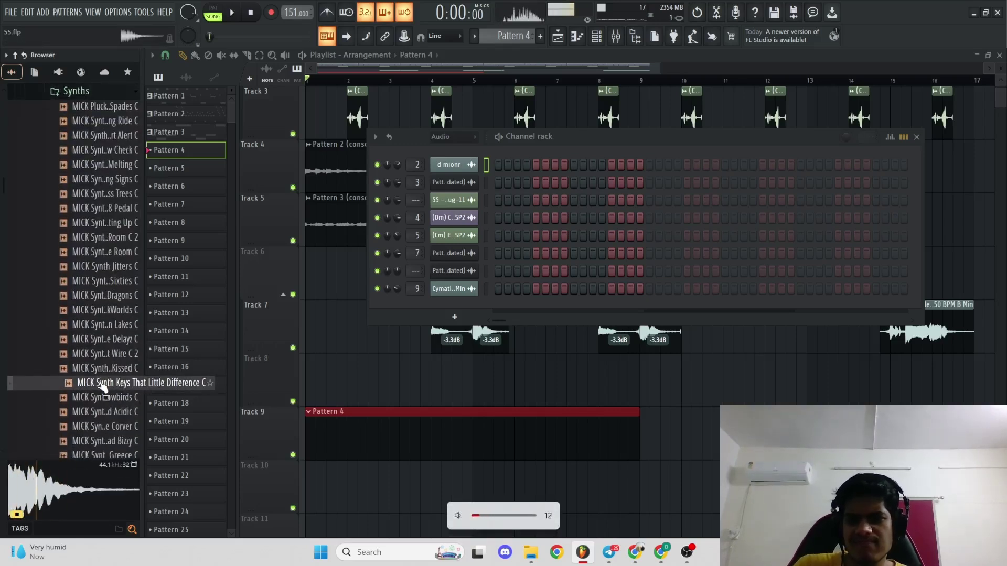
key("space")
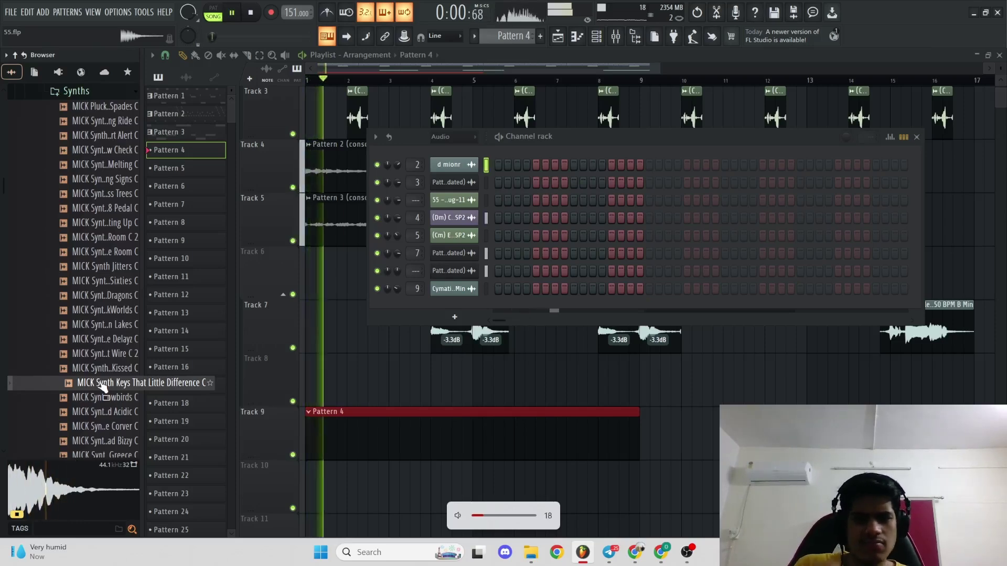
left_click(98, 398)
scroll(98, 403, "down", 4)
key("space")
left_click(105, 268)
- Load MICK Keys The Light Pedal C from the Keys + Organic folder as a new channel and open its piano roll
scroll(96, 335, "up", 8)
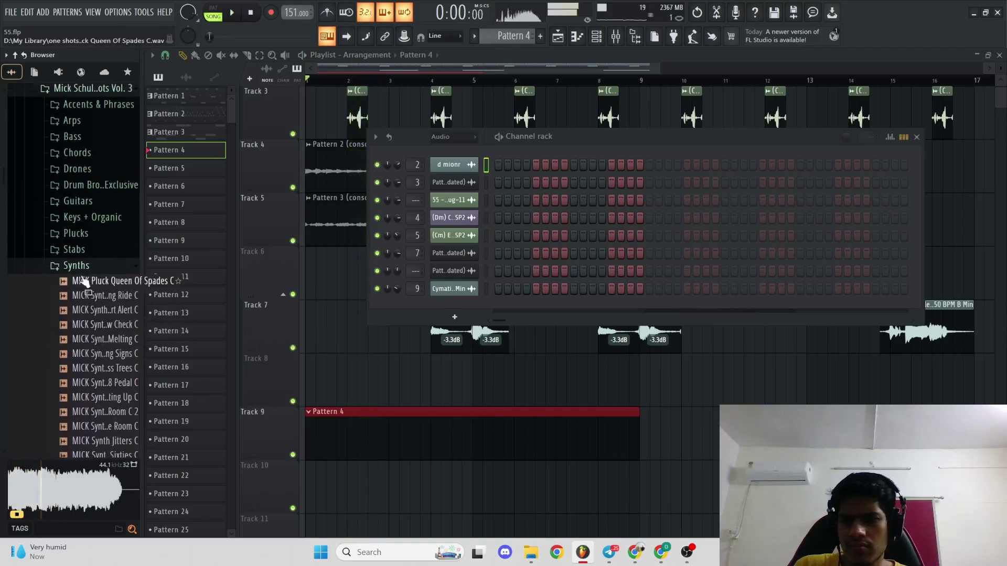
left_click(82, 268)
scroll(82, 273, "up", 2)
left_click(81, 309)
left_click(83, 307)
left_click_drag(83, 348, 464, 304)
right_click(467, 254)
left_click(502, 251)
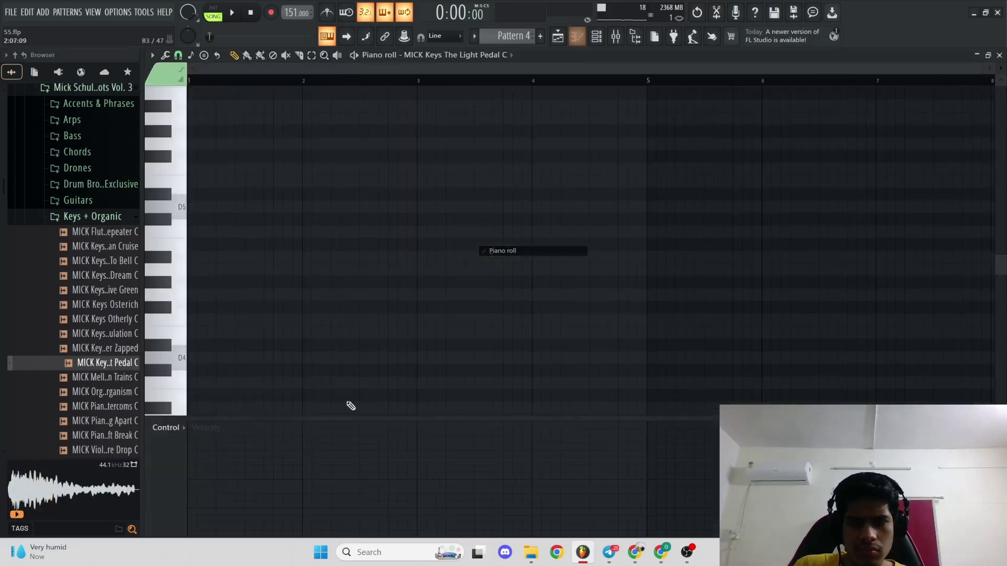
- Place a D4 note about half a bar long at the start of Pattern 4 and listen to it with the arrangement
key("space")
right_click(337, 308, "ctrl")
right_click(337, 308, "ctrl")
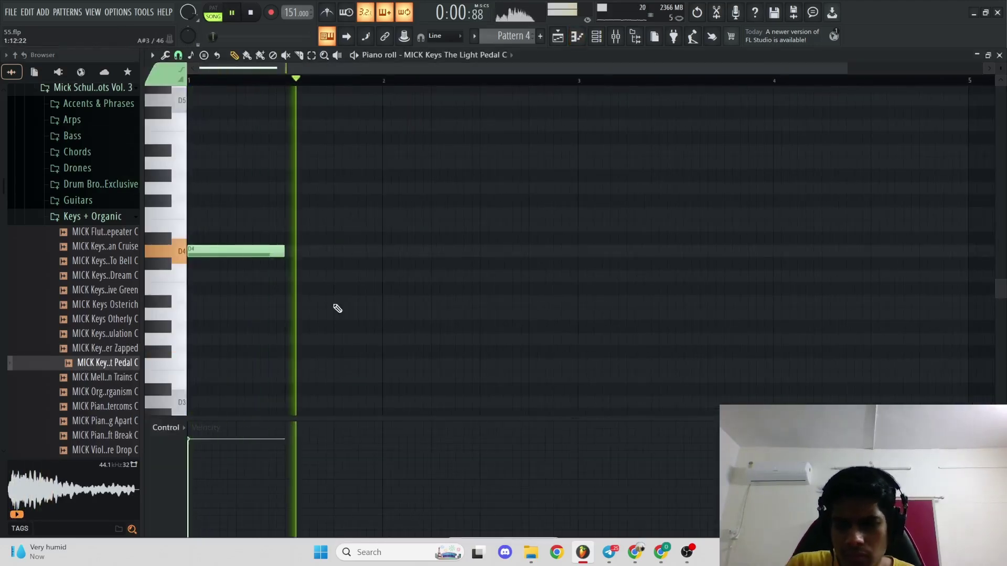
key("XF86AudioRaiseVolume")
key("space")
key("space")
- Trim the Pattern 4 clip on track 9 to end at bar 5, then add a second one from bar 5 to bar 9 and play them
left_click(557, 37)
scroll(404, 432, "down", 3)
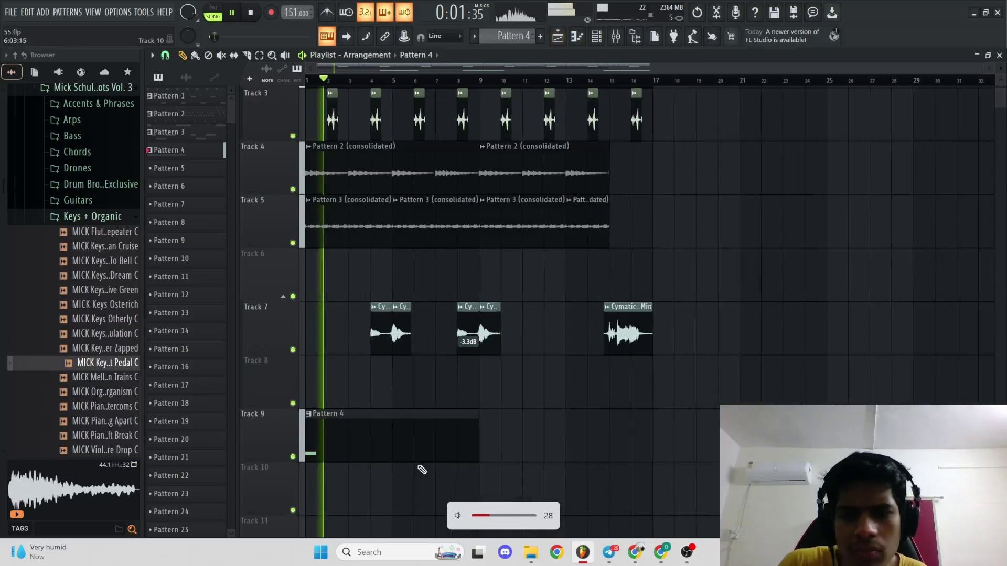
left_click_drag(475, 440, 384, 440)
left_click(451, 445)
key("space")
key("XF86AudioRaiseVolume")
key("space")
right_click(425, 258, "ctrl")
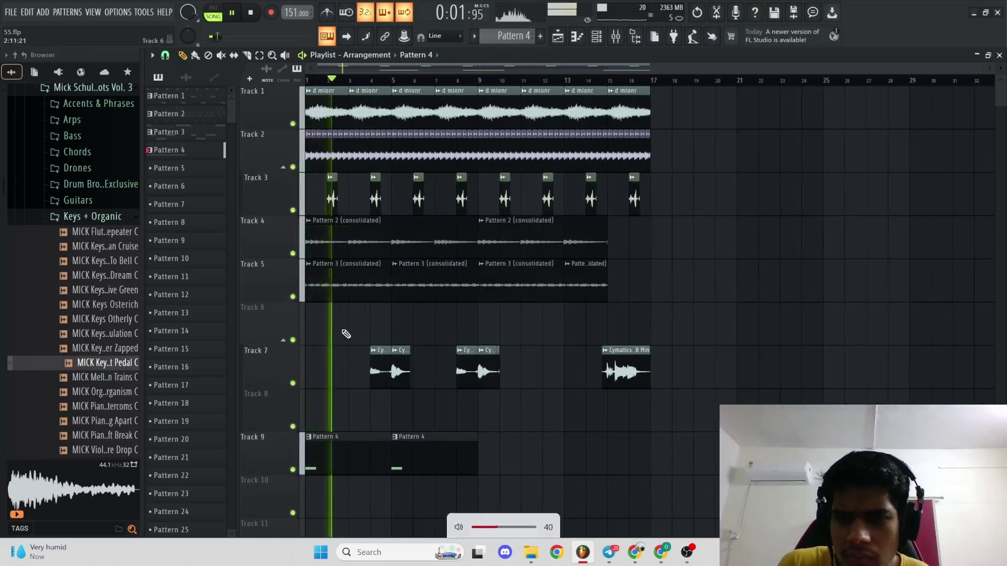
- Reopen the Light Pedal keys part for editing from the first Pattern 4 clip on track 9
key("space")
double_click(385, 455)
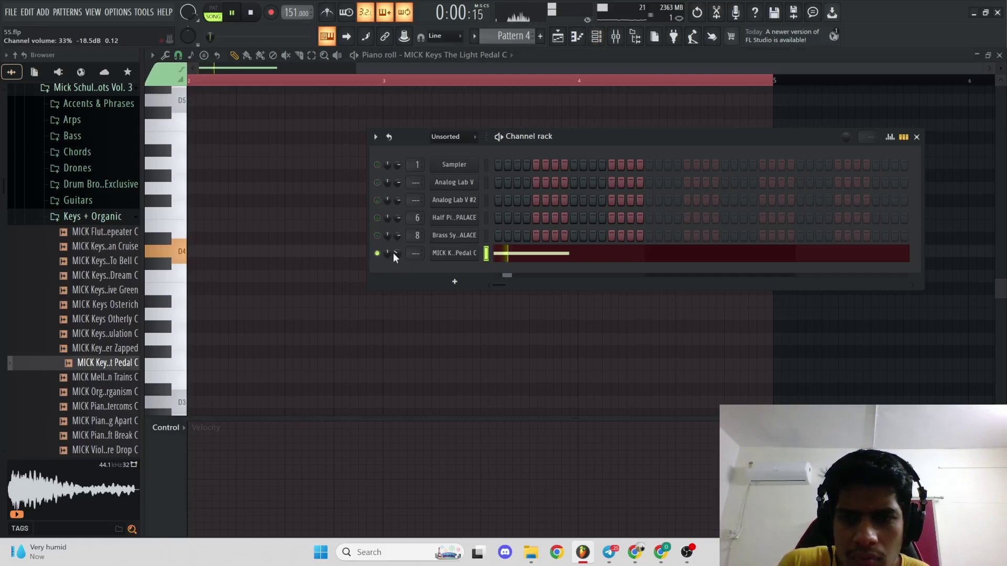
- Stack a D4 and a D5 note, each eight steps long, at the start of bar 1 in the piano roll
key("space")
left_click_drag(242, 80, 73, 86)
right_click(321, 146, "ctrl")
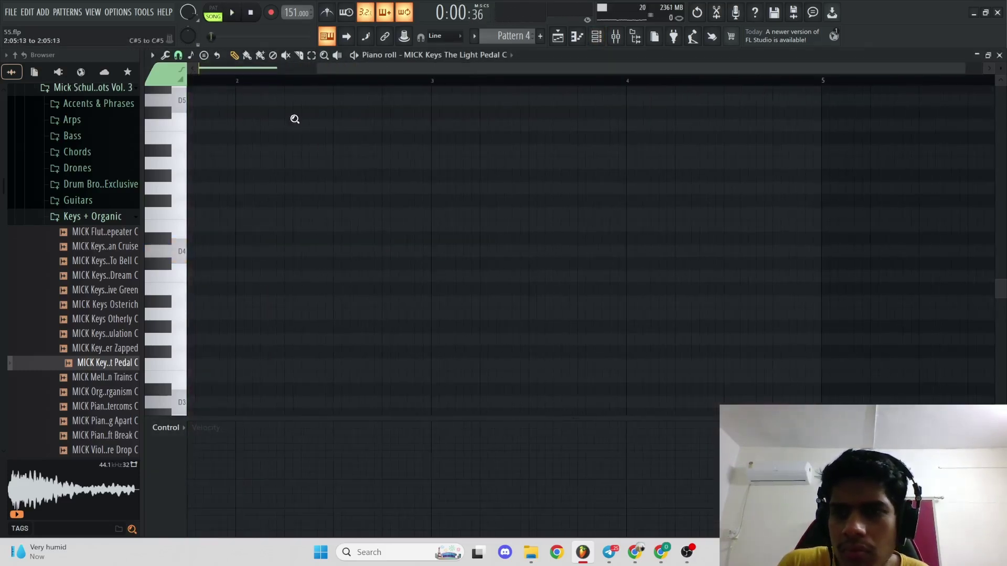
key("space")
scroll(479, 144, "down", 2)
key("space")
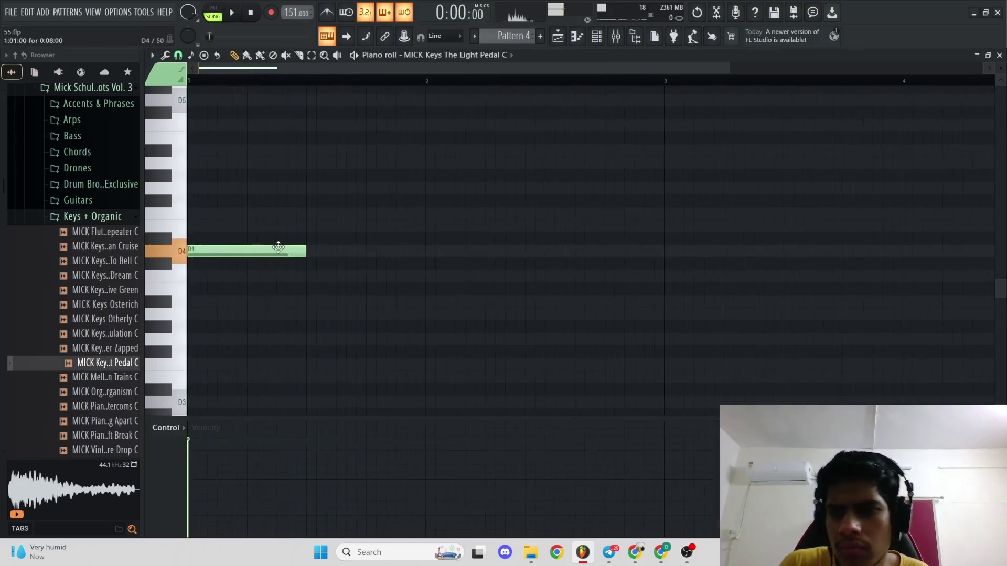
scroll(249, 256, "up", 2)
double_click(236, 175)
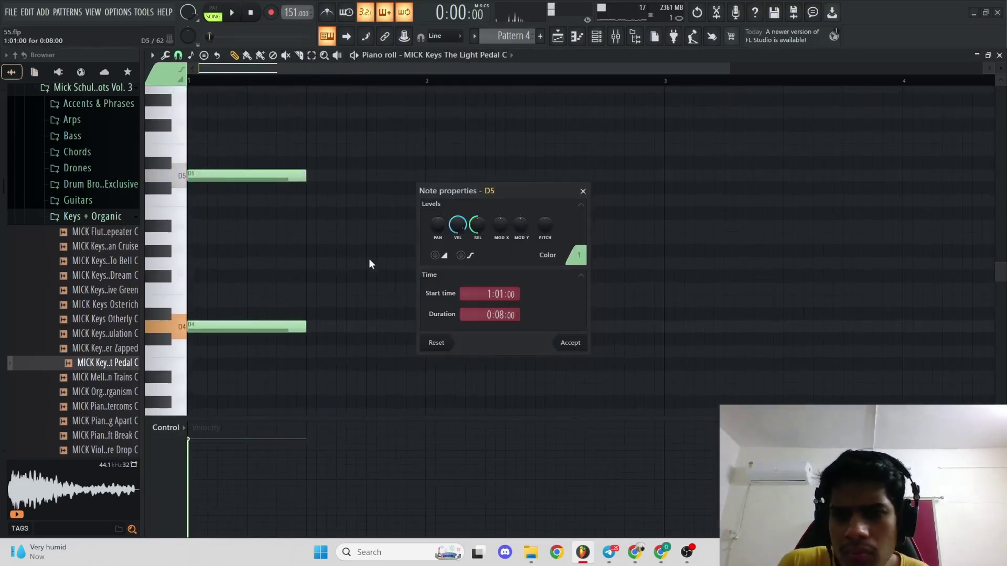
left_click(565, 345)
key("space")
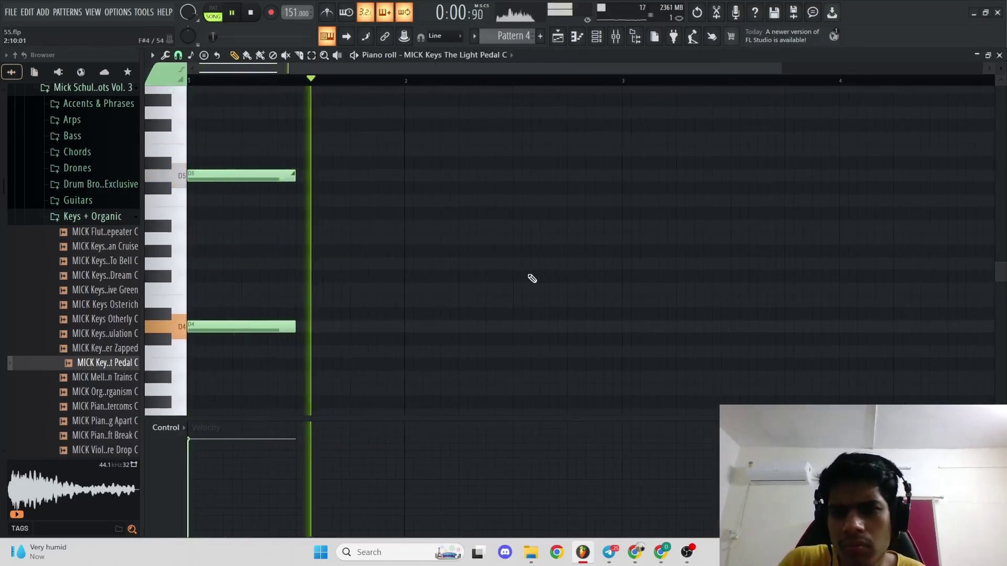
- Add matching D4 and D5 notes at the start of bar 2 of Pattern 4 and play them back
key("F5")
key("space")
double_click(413, 447)
left_click_drag(474, 383, 651, 175)
left_click(637, 231, "ctrl")
scroll(631, 249, "down", 2)
left_click_drag(520, 343, 424, 257)
mouse_move(438, 324)
left_mouse_down()
mouse_move(422, 211)
mouse_move(430, 338)
left_mouse_up()
left_click_drag(412, 213, 423, 175)
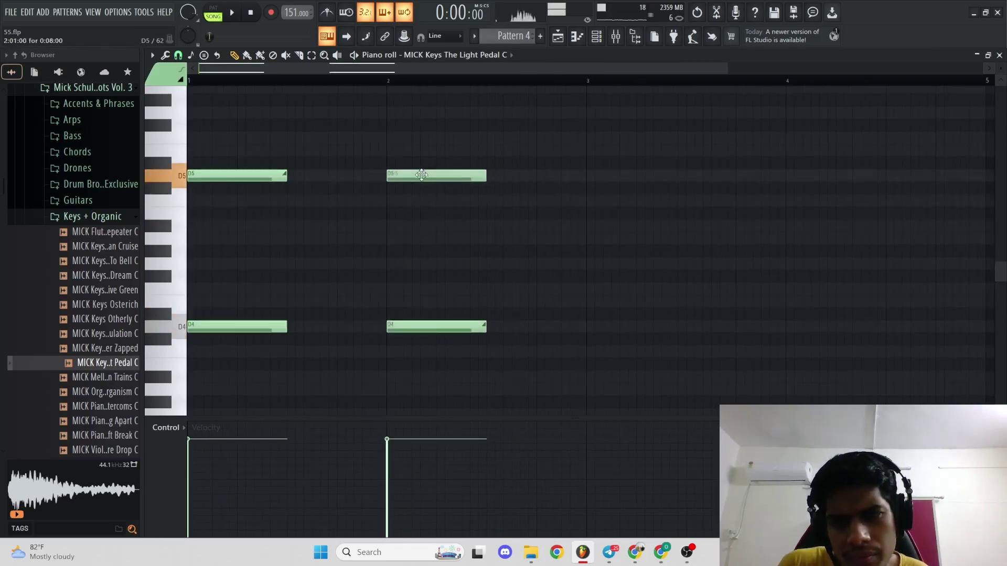
scroll(508, 267, "down", 2)
key("space")
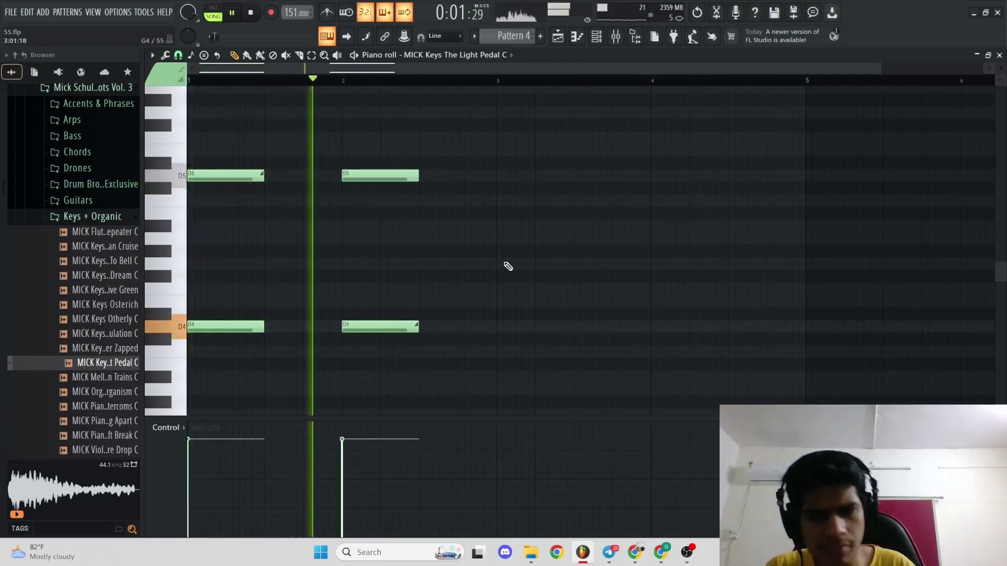
key("space")
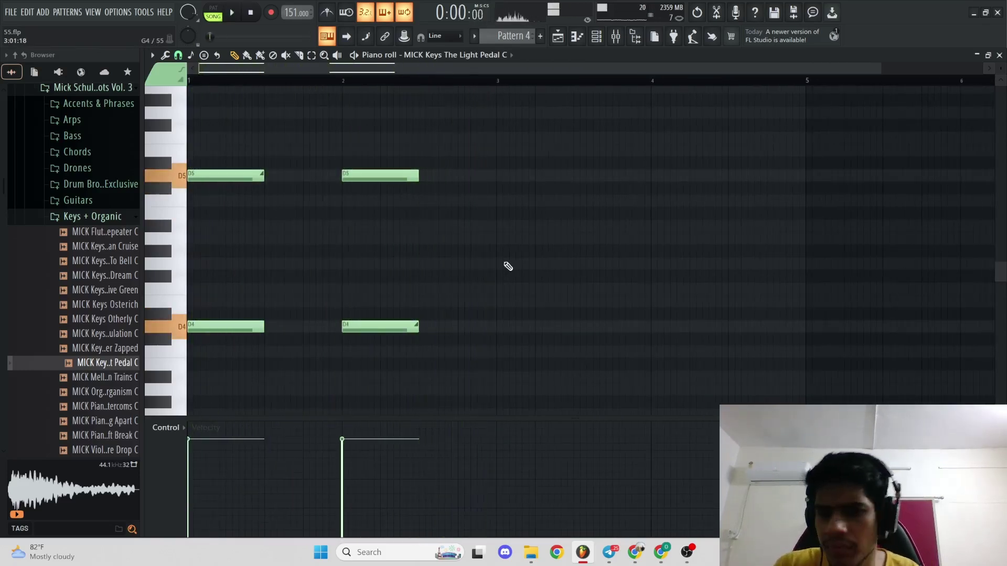
- Move the lower note at bar 2 up to A4 and play the pattern
left_click_drag(365, 326, 360, 239)
scroll(407, 313, "up", 2)
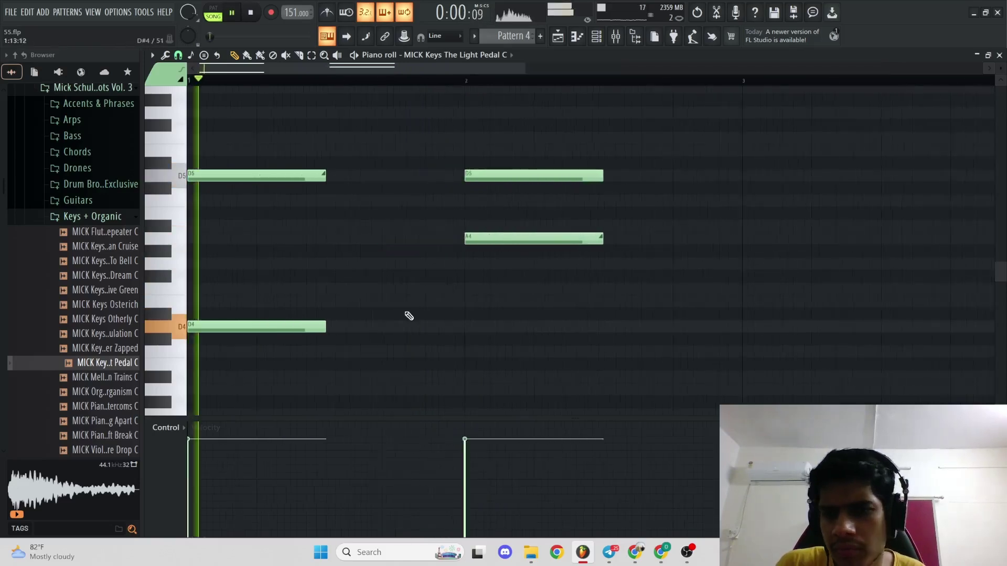
scroll(407, 312, "down", 3)
key("space")
- Route the MICK Keys The Light Pedal C channel to mixer track 10 and load HalfTime in its second effect slot
key("F6")
key("ctrl+l")
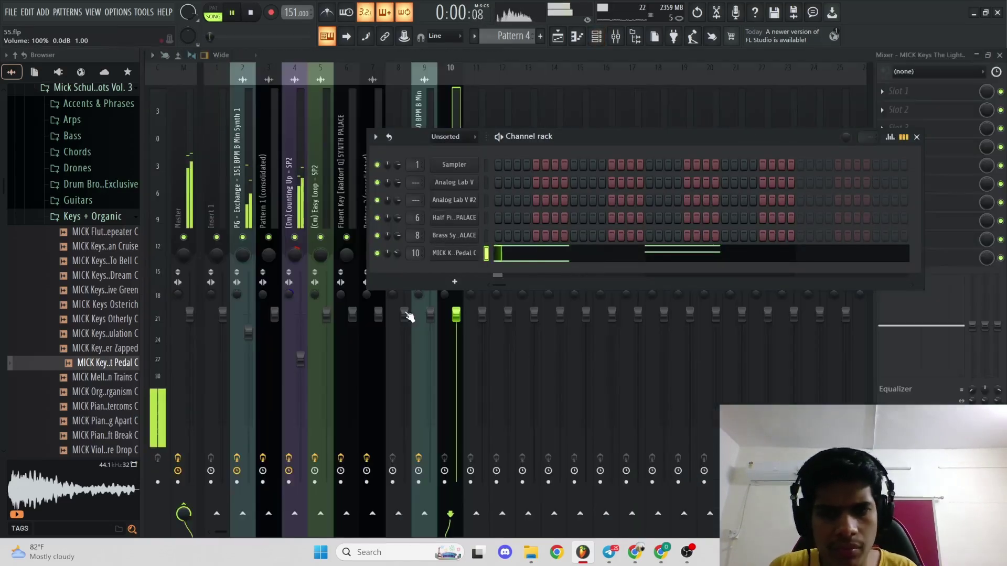
left_click(457, 126)
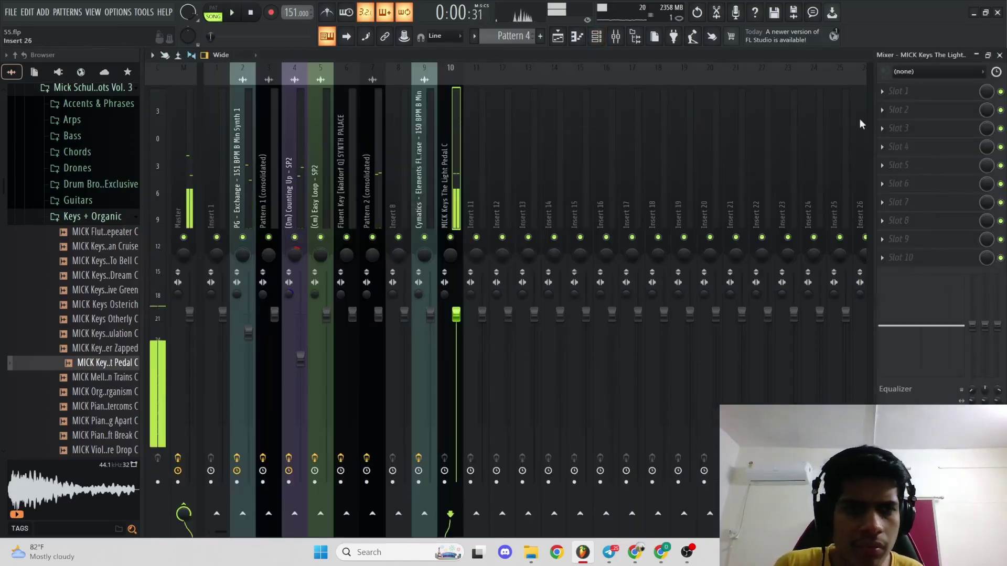
left_click(899, 110)
left_click(637, 360)
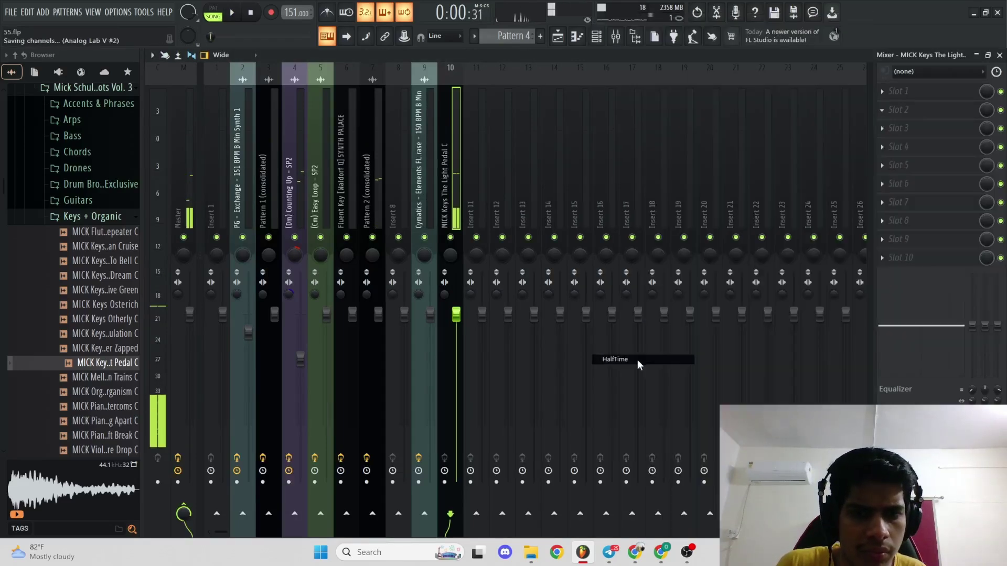
key("space")
left_click_drag(432, 198, 457, 289)
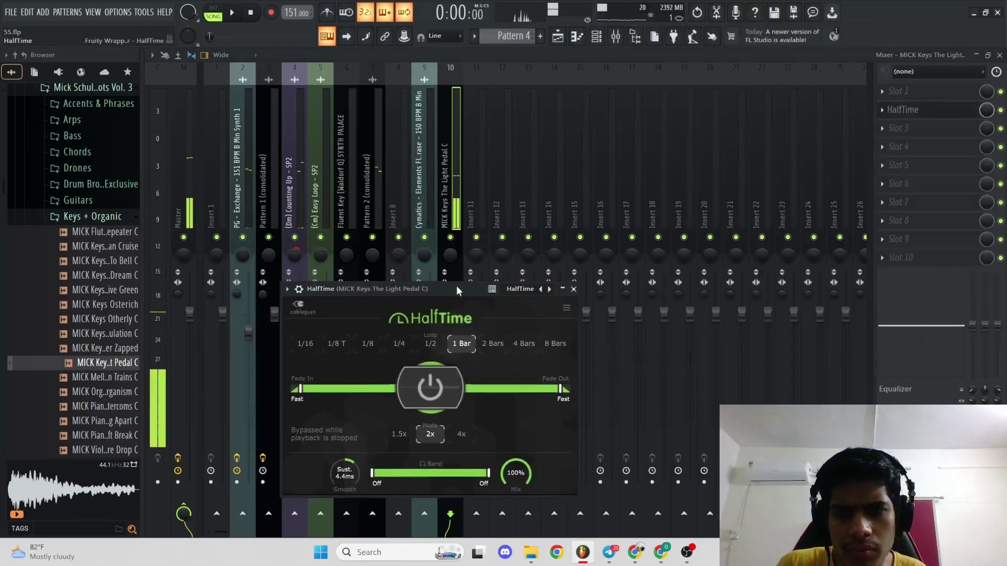
- Lower the HalfTime mix and fader of mixer track 10 while comparing the track soloed and in the full mix
right_click(451, 238)
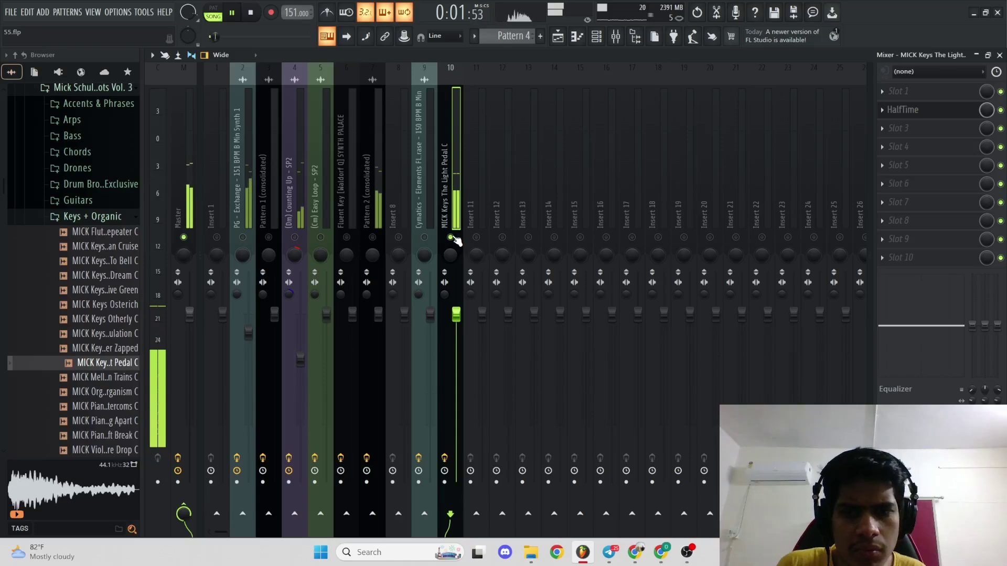
right_click(454, 238)
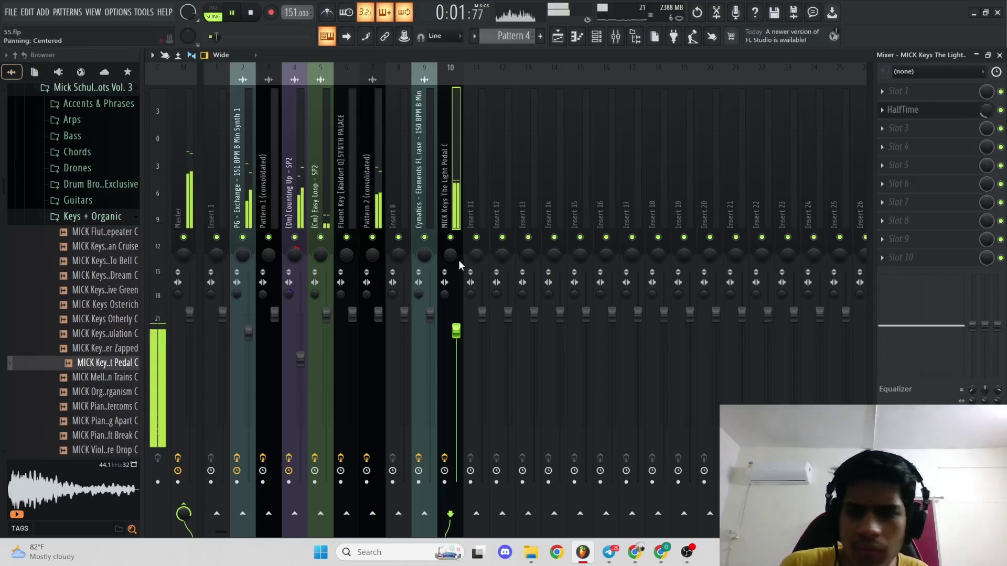
right_click(451, 238)
key("space")
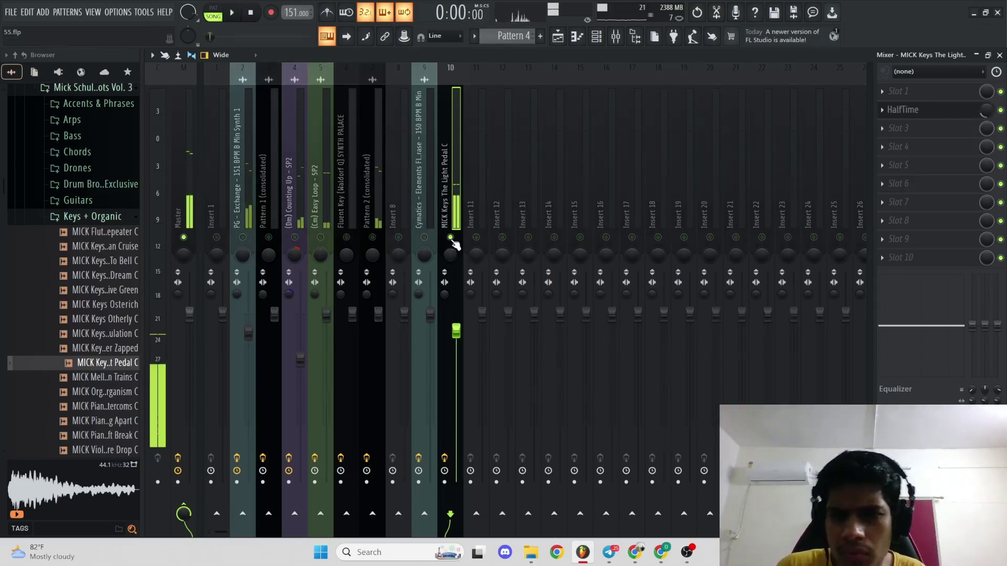
- Reopen Pattern 4's notes and replace the channel's sample with the one-shot mick violin tempature drop c
left_click(558, 37)
key("space")
key("space")
double_click(367, 454)
scroll(404, 389, "down", 1)
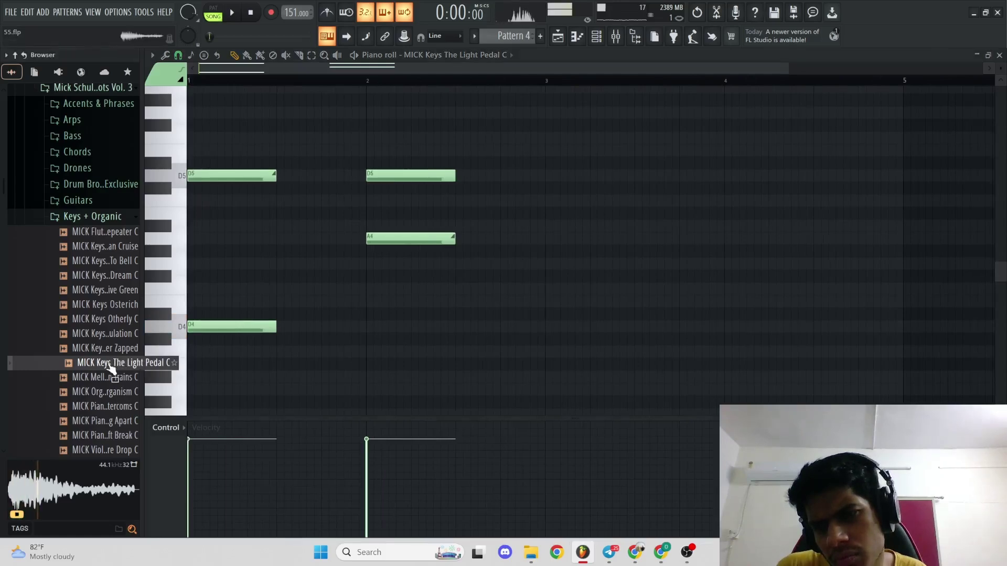
scroll(108, 344, "down", 4)
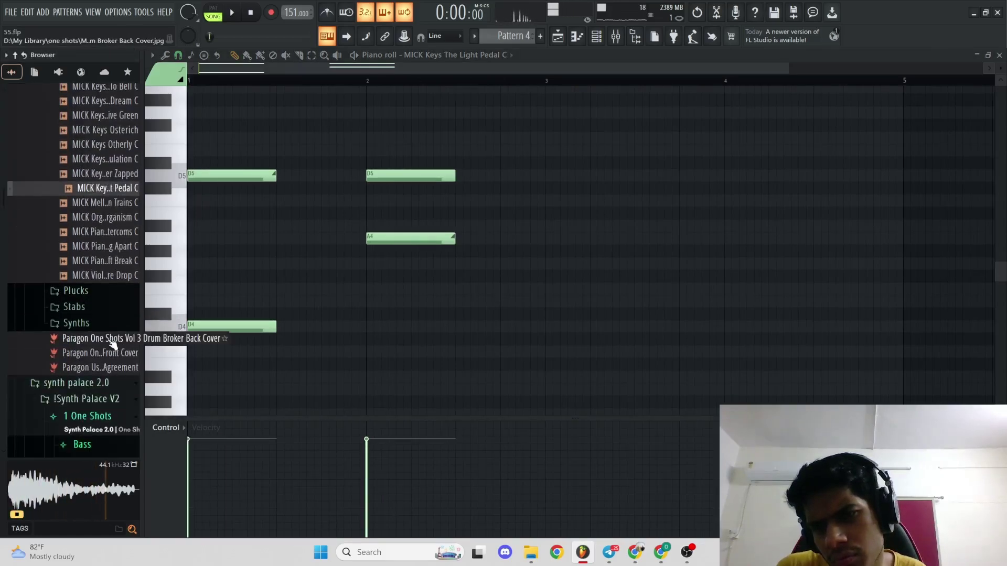
left_click(125, 276)
key("space")
key("space")
key("space")
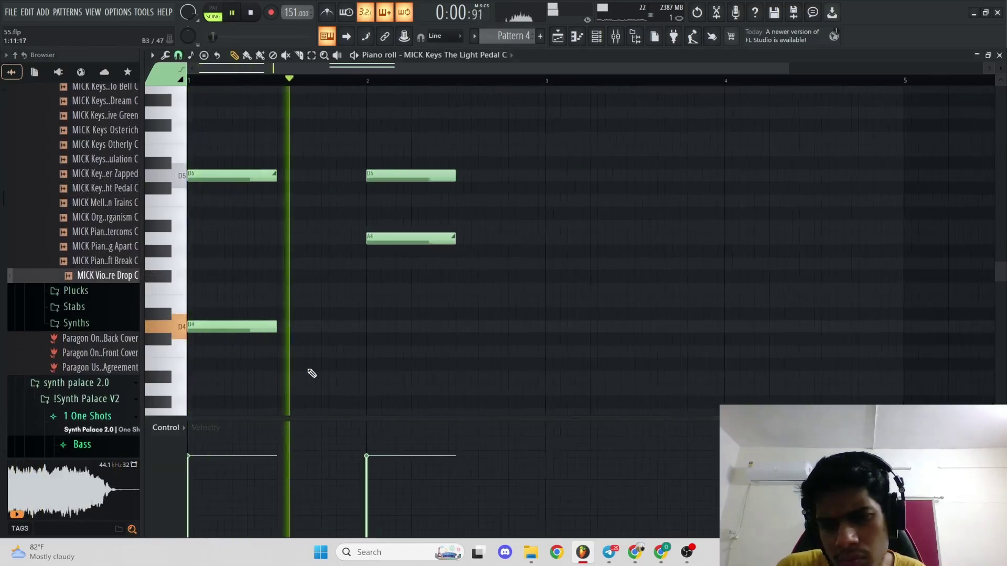
key("space")
- Review the Pattern 4 notes and play them back with the violin sample
scroll(283, 343, "up", 2)
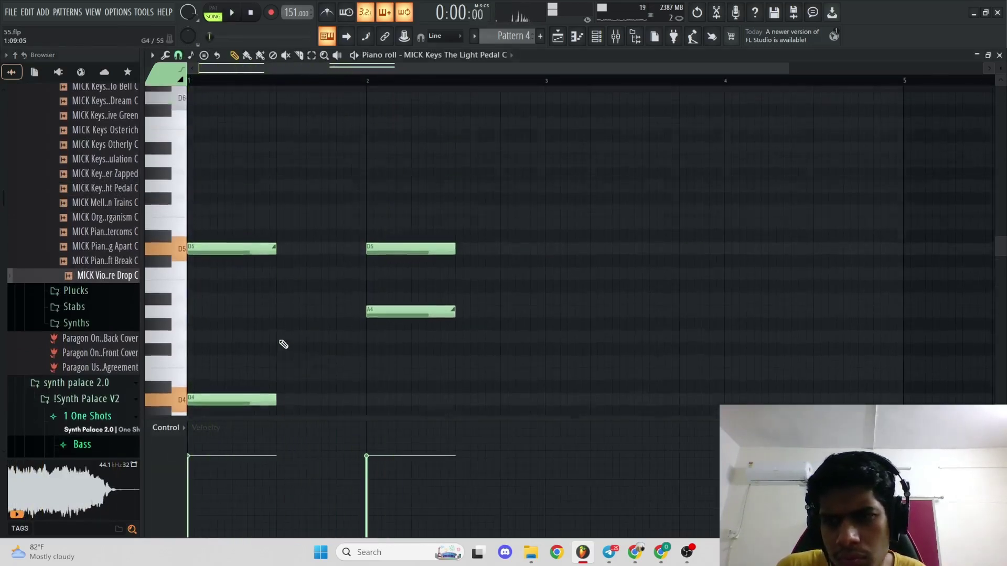
scroll(172, 234, "up", 3)
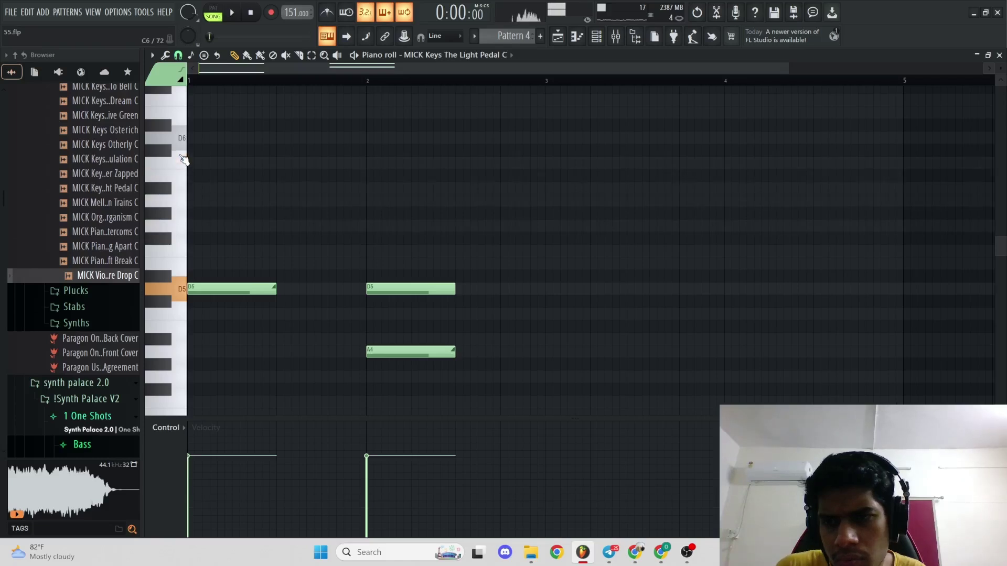
scroll(370, 224, "down", 4)
scroll(370, 223, "up", 1)
scroll(370, 223, "down", 2)
key("space")
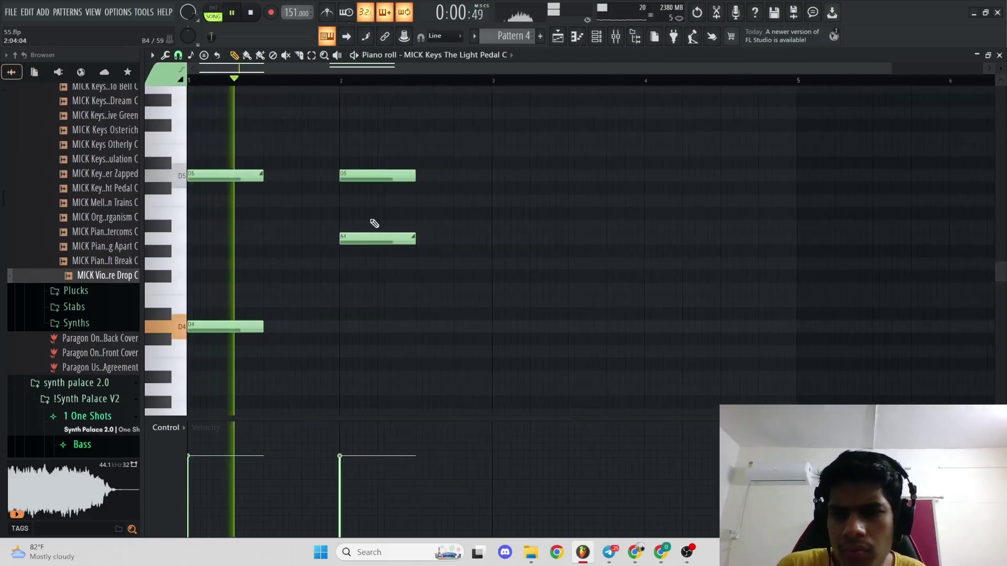
- Inspect the channel's volume envelope settings and audition the pattern
key("F6")
key("space")
left_click(452, 256)
left_click(279, 204)
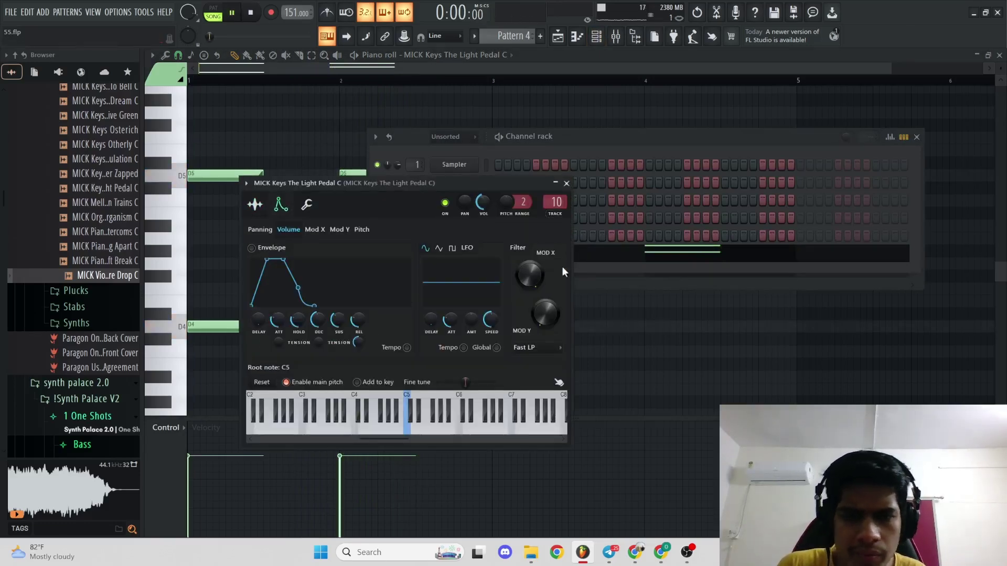
key("space")
right_click(672, 316)
scroll(671, 317, "up", 3)
scroll(671, 317, "down", 1)
key("space")
- Unsolo mixer track 10 and lower its fader further while playing the full mix
left_click(562, 37)
key("space")
key("space")
key("F9")
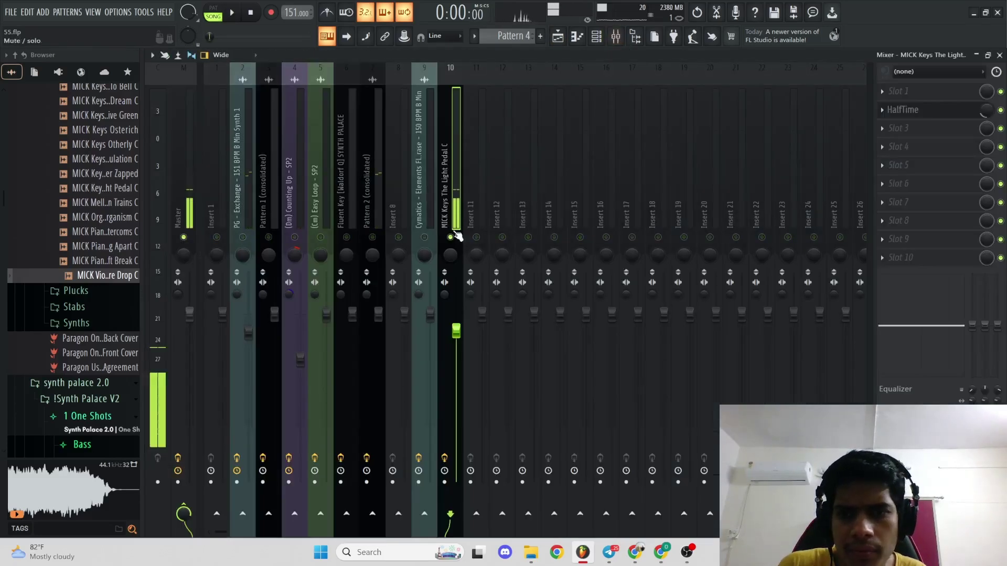
key("space")
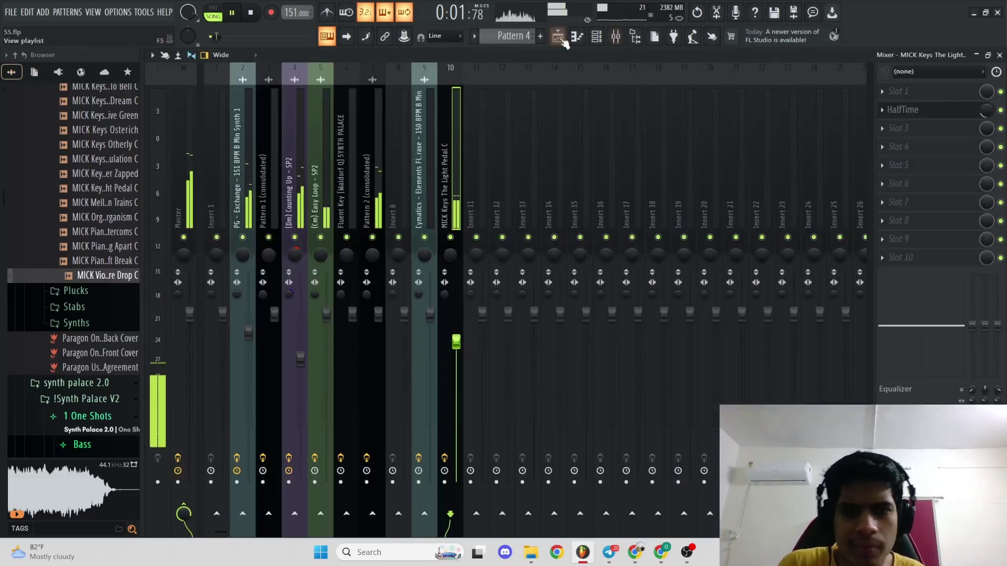
- Delete the Pattern 4 clips after bar 1 on track 9 and consolidate the remaining one-bar clip to audio
key("F5")
key("space")
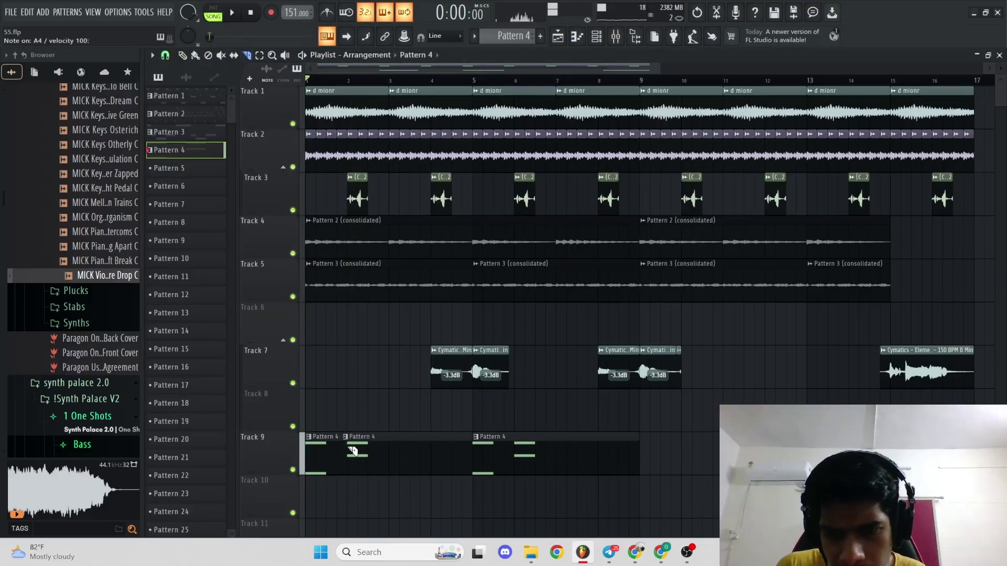
middle_click(349, 356)
left_click(367, 360)
right_click(420, 457)
right_click(554, 463)
left_click_drag(499, 460, 152, 469)
key("ctrl+alt+c")
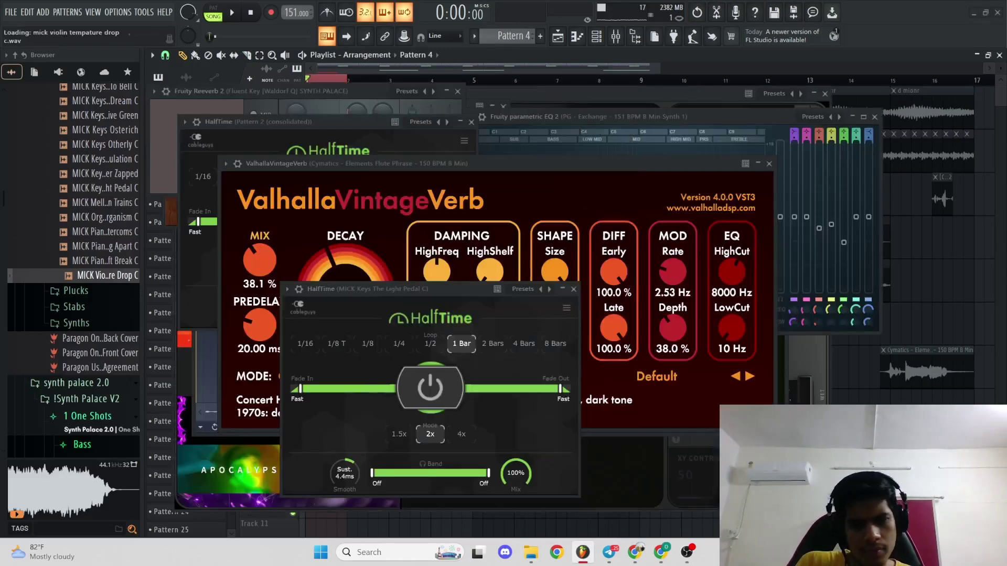
- Audition the consolidated Pattern 4 clip in the arrangement and check its channel settings
key("space")
scroll(472, 438, "down", 3)
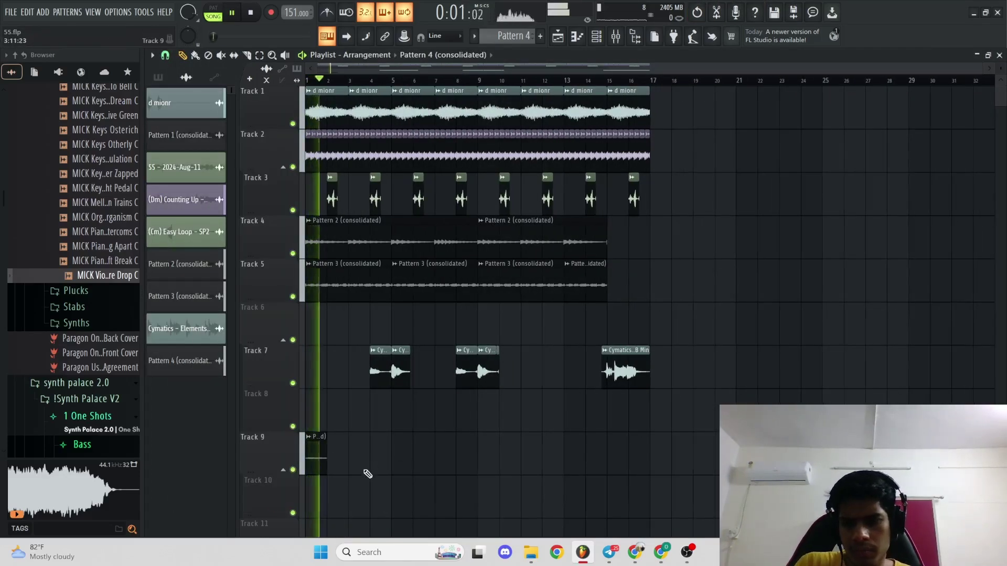
key("space")
double_click(314, 461)
key("space")
left_click(581, 198)
scroll(742, 253, "up", 3)
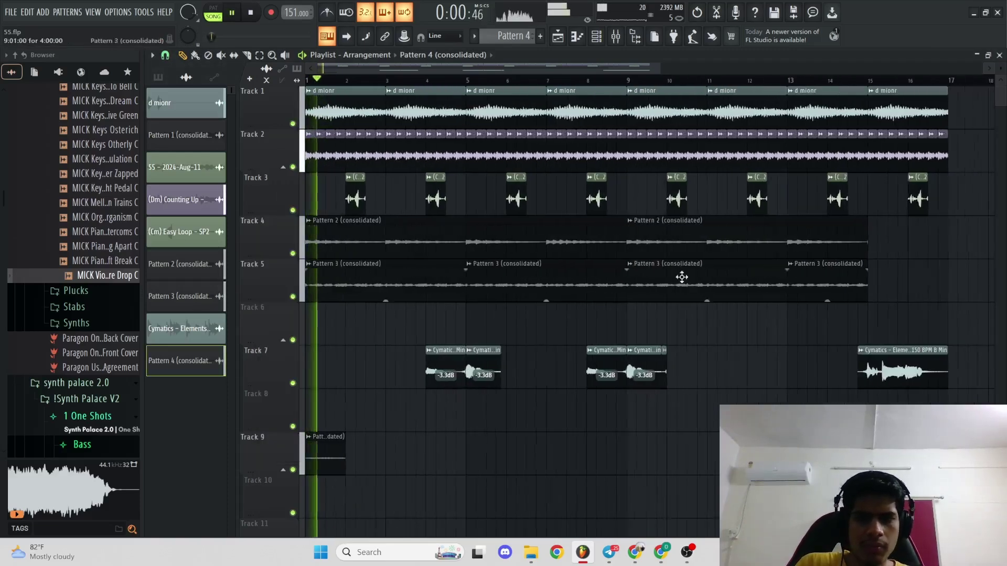
- Add a short fade-out to the consolidated clip on track 9 and place a copy at bar 4
left_click_drag(346, 444, 342, 445)
left_click_drag(365, 455, 460, 453)
left_click_drag(448, 453, 443, 452)
scroll(481, 439, "down", 1)
scroll(481, 439, "up", 1)
scroll(482, 438, "down", 3)
scroll(482, 439, "up", 3)
key("space")
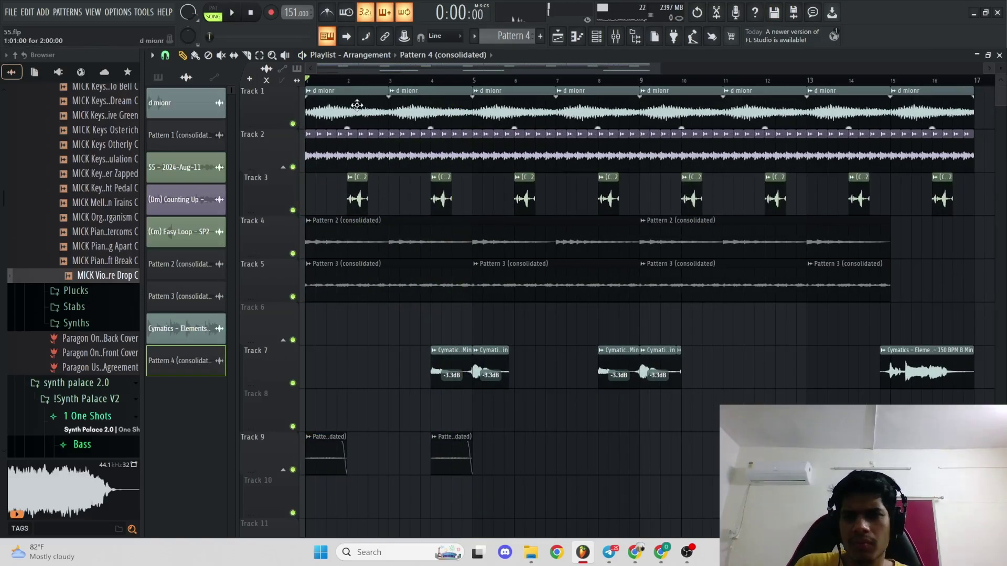
- Normalize the Pattern 4 (consolidated) audio and lower its channel volume to about 42%
key("space")
key("XF86AudioRaiseVolume")
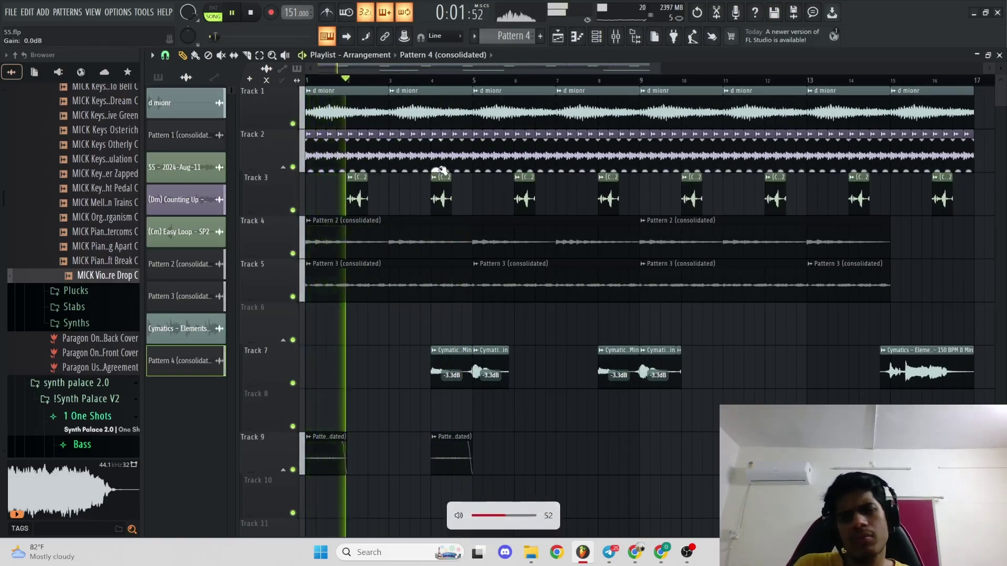
key("space")
double_click(335, 451)
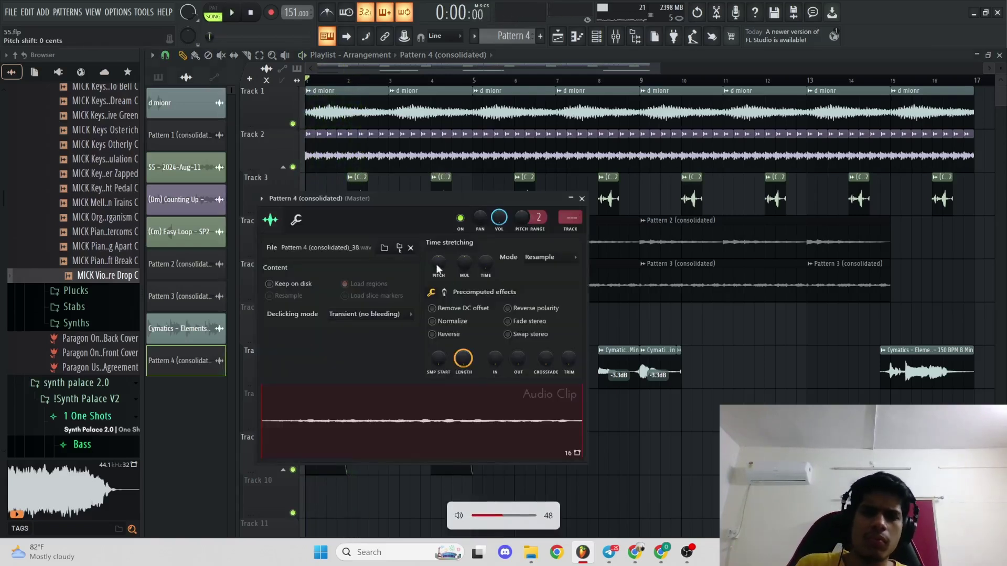
left_click(444, 320)
key("space")
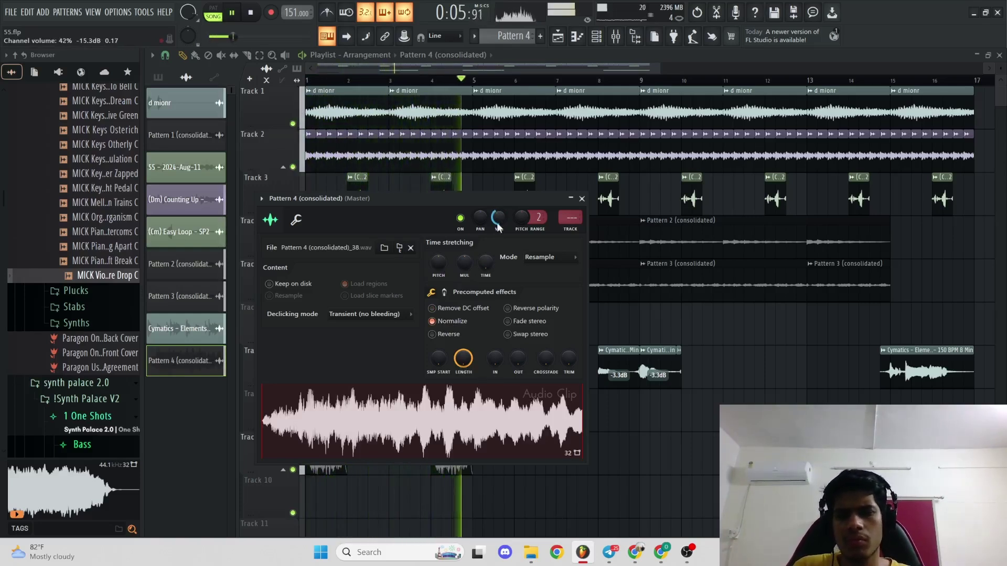
key("Escape")
- Play the arrangement and delete the consolidated Pattern 4 clips from track 9
key("space")
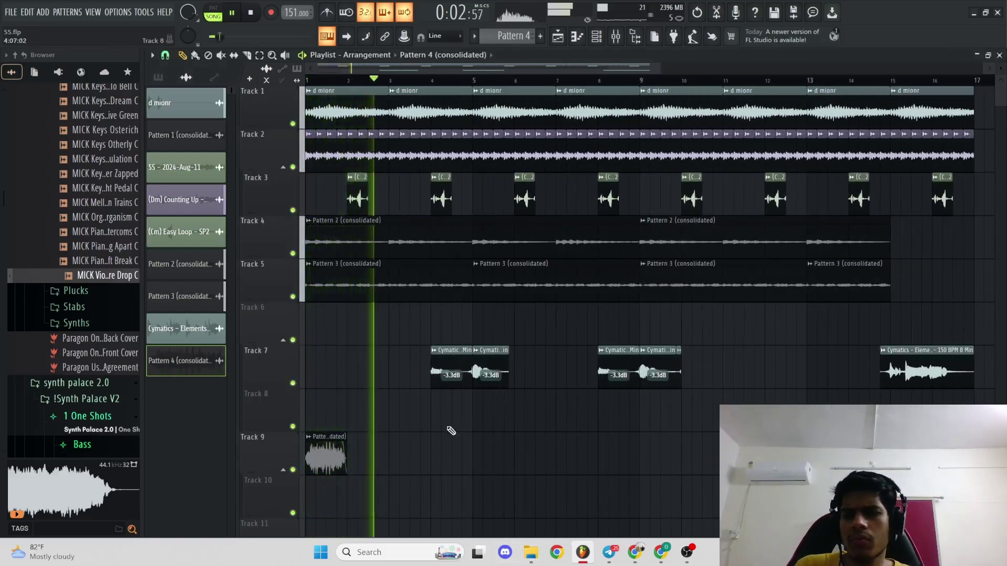
key("space")
right_click(327, 452)
- Collapse the Mick Schultz one-shot folder, expand Synth Palace's Leads and preview the Electric Guitar Lead [Origin] sample
scroll(53, 341, "up", 8)
left_click(96, 234)
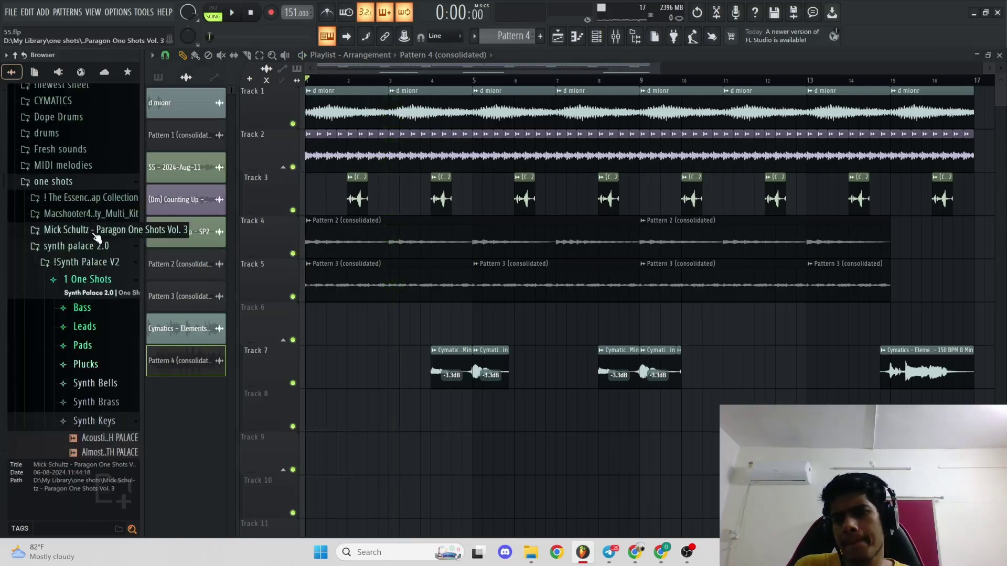
scroll(120, 306, "down", 3)
left_click(95, 153)
left_click(96, 236)
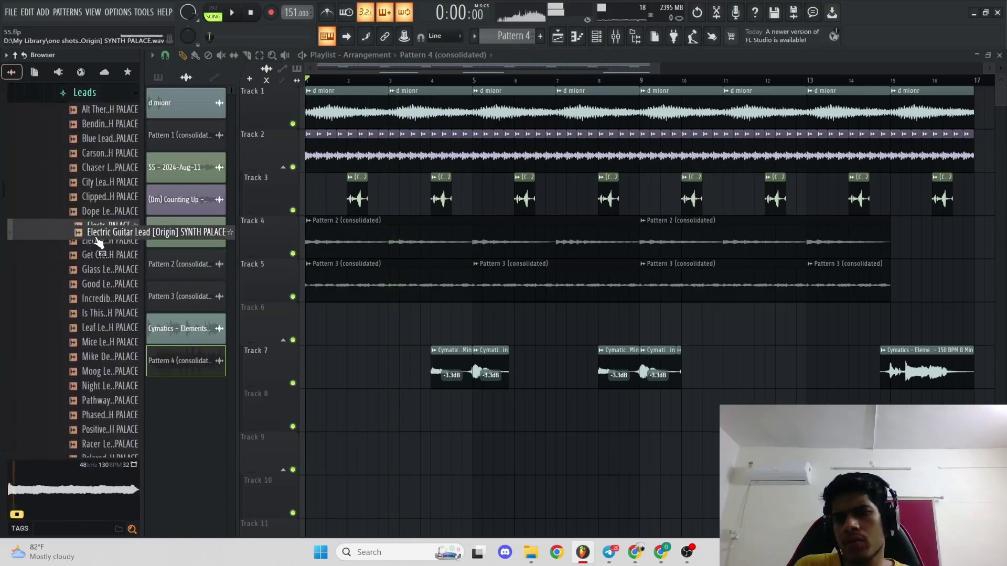
- Preview further Synth Palace lead samples and browse the Bass one-shots, auditioning several candidates
left_click(98, 273)
key("space")
left_click(103, 300)
left_click(101, 329)
scroll(99, 333, "up", 6)
key("space")
scroll(96, 325, "down", 3)
left_click(96, 251)
left_click(100, 287)
key("space")
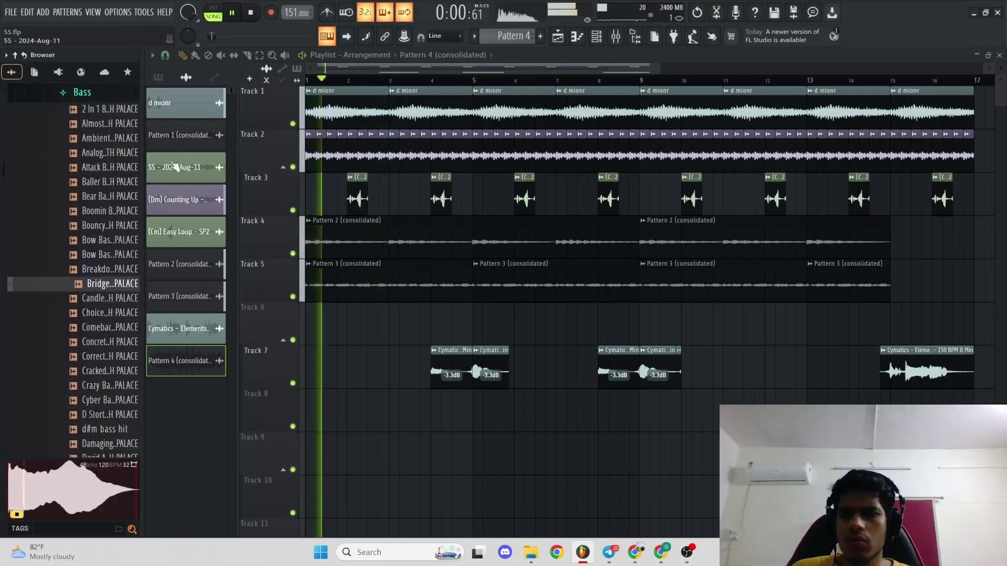
- Place the empty Pattern 5 at bar 1 on track 9 and extend its clip to eight bars
left_click(159, 78)
key("space")
left_click_drag(182, 171, 362, 469)
left_click_drag(338, 483, 280, 437)
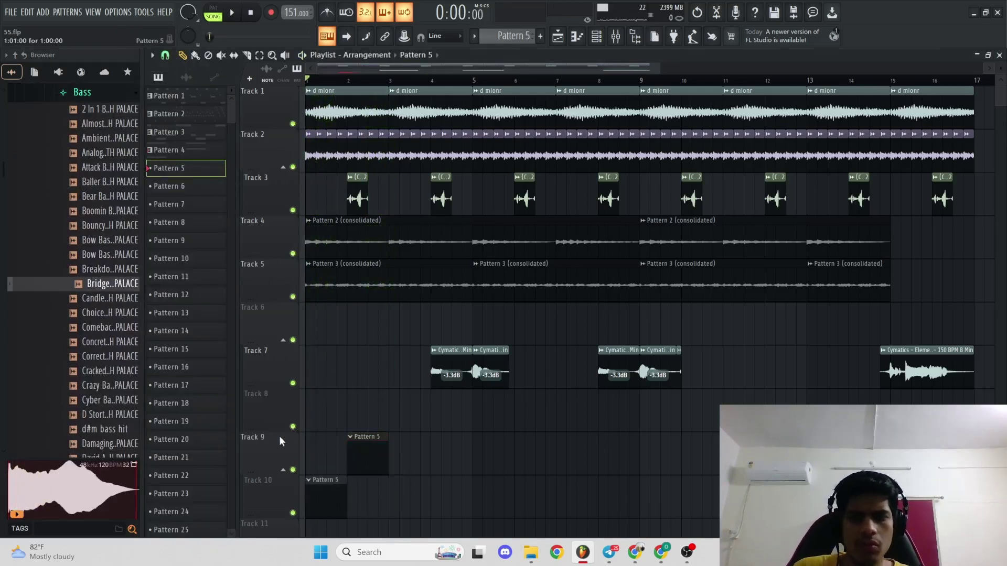
mouse_move(346, 488)
left_mouse_down()
mouse_move(641, 493)
mouse_move(372, 489)
left_mouse_up()
key("space")
scroll(654, 487, "down", 1)
left_click_drag(553, 465, 505, 433)
key("space")
- Audition the bass samples, load Bow Bass [Polysix] as a new channel and turn on its volume envelope
key("F6")
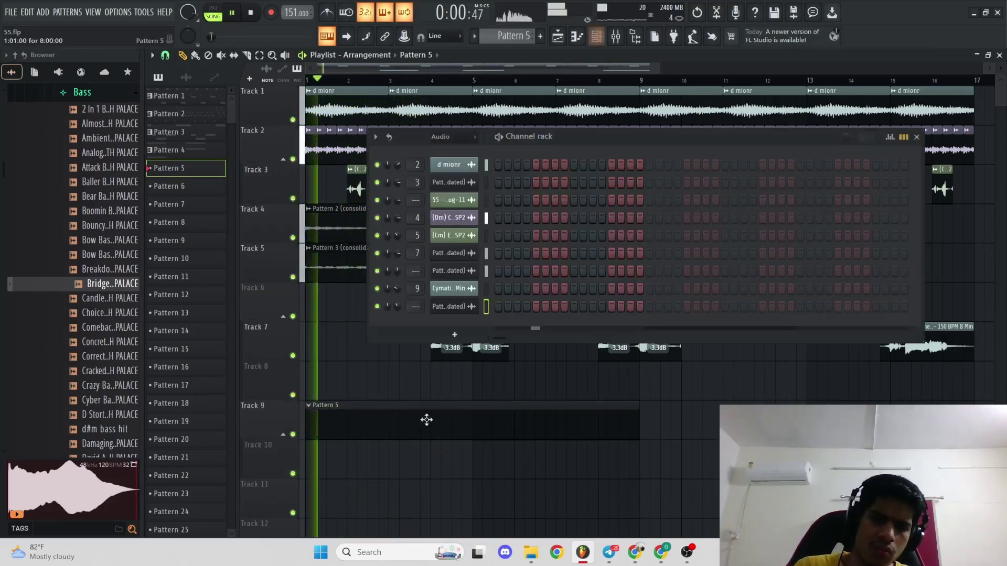
left_click(104, 244)
left_click(104, 270)
key("space")
left_click_drag(106, 258, 458, 156)
key("space")
left_click(455, 203)
left_click(190, 113)
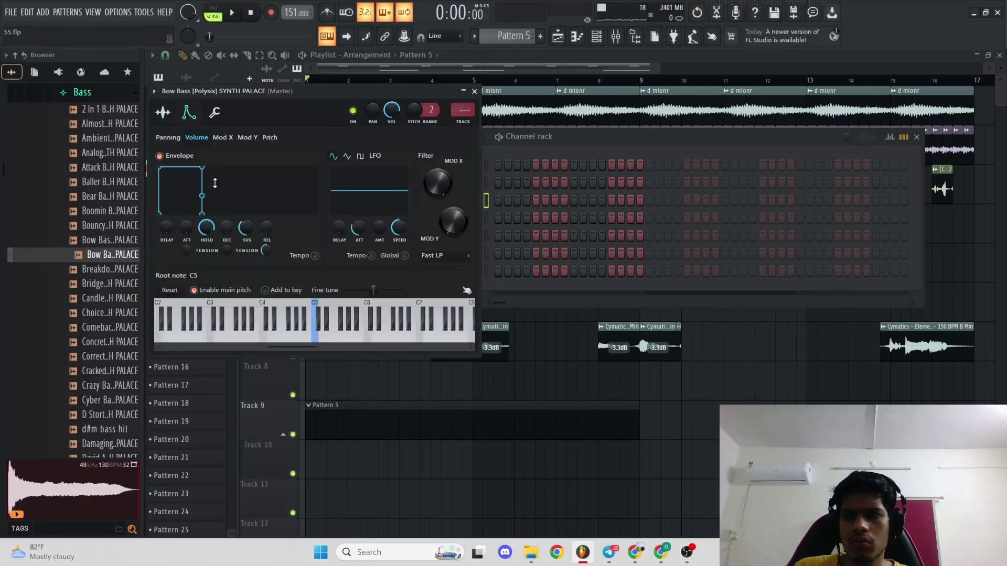
- Add half-bar D4 bass notes at the start of bars 1 and 2 in Pattern 5
key("F7")
key("space")
left_click_drag(37, 327, 36, 313)
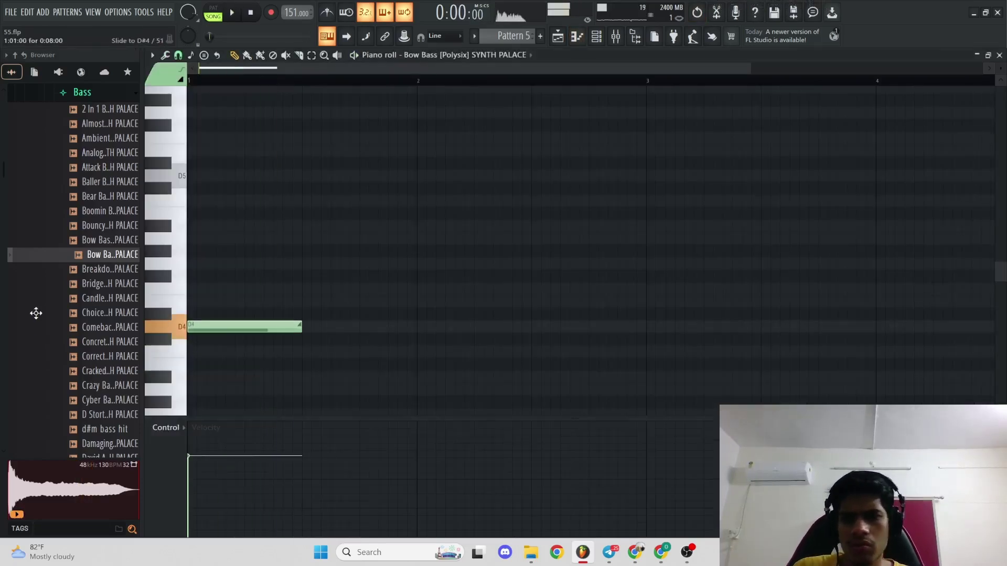
double_click(208, 329)
left_click(570, 344)
key("space")
left_click(450, 255)
key("space")
right_click(454, 252)
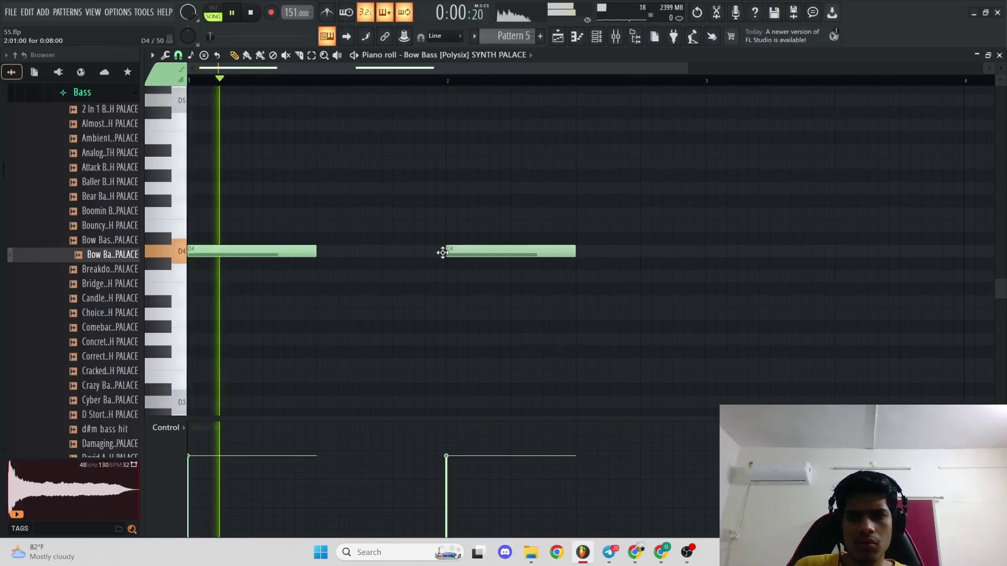
- Add a half-bar A#4 note in the second half of bar 2 and duplicate the two-bar phrase into bars 3 and 4
scroll(446, 251, "down", 2)
left_click(404, 300)
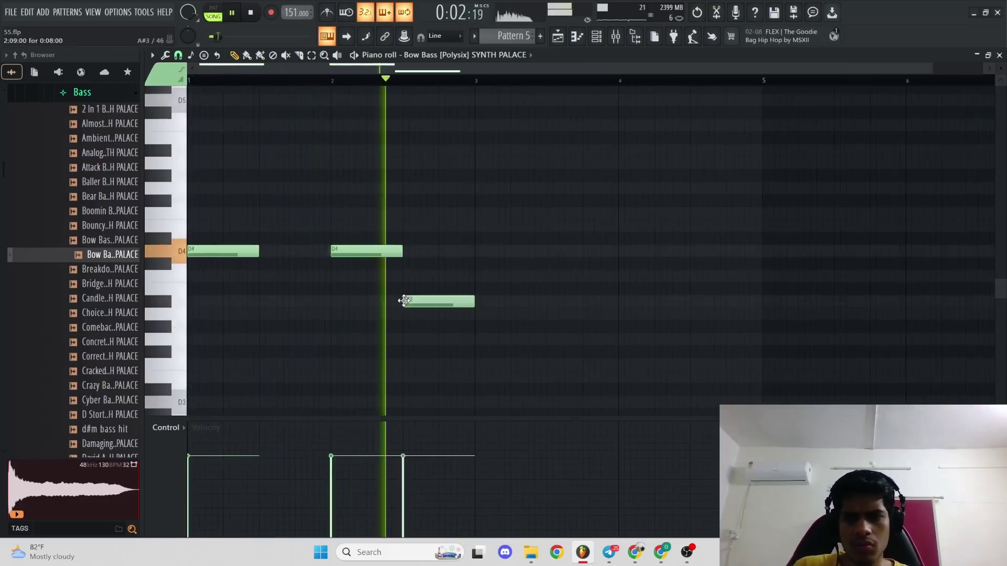
left_click_drag(518, 333, 410, 270)
key("ctrl+Up")
left_click(411, 272, "ctrl")
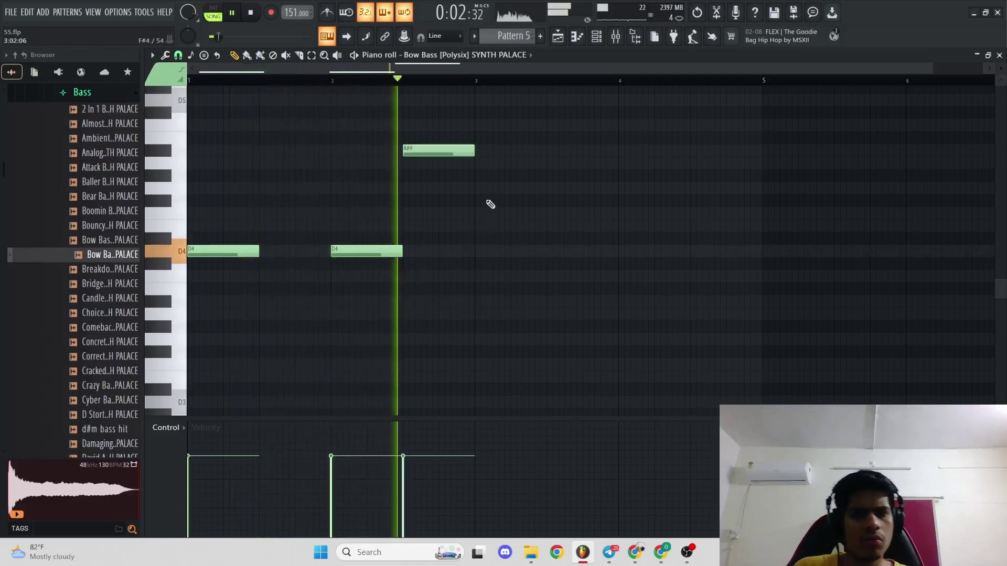
key("ctrl+b")
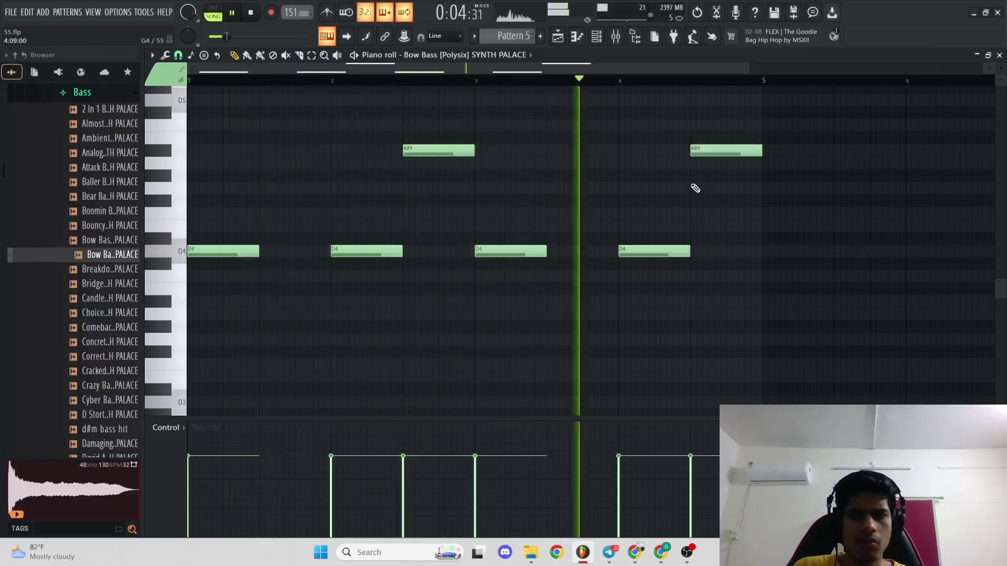
- Replace the duplicated A#4 in bar 4 with a short C5 ending at bar 5 and raise the note velocities with level scaling
right_click(712, 150)
left_click(728, 126)
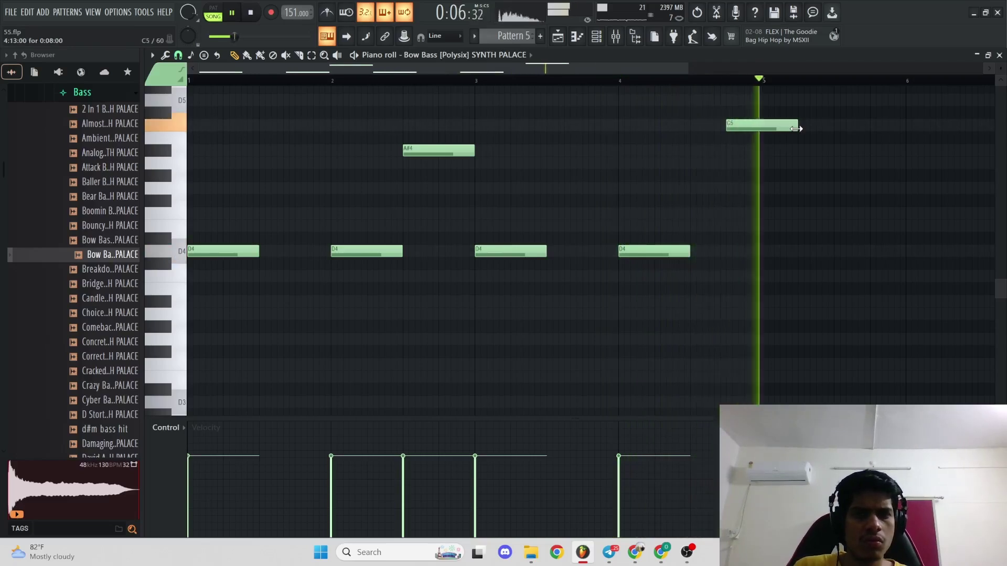
key("space")
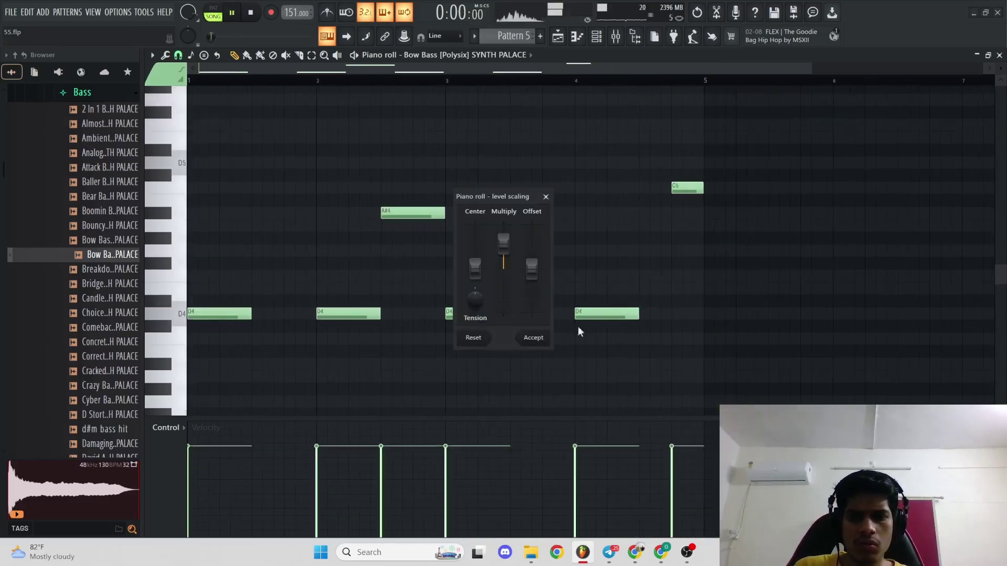
key("space")
left_click(533, 337)
scroll(565, 298, "up", 1)
scroll(569, 283, "up", 1)
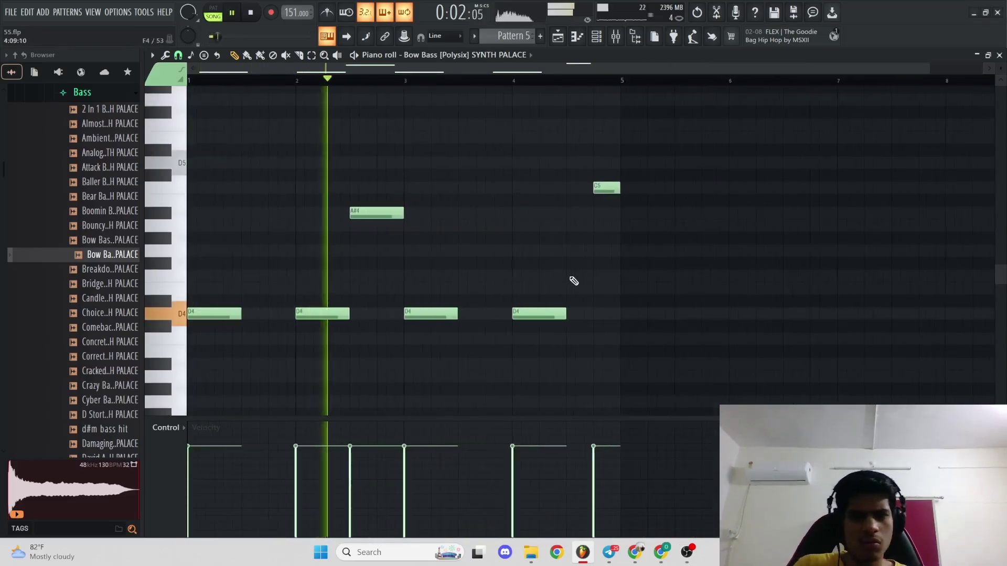
- Preview more bass samples and load David Attenborough Bass [Hydrasynth] in place of the Bow Bass sound
key("space")
left_click(97, 300)
left_click(99, 315)
left_click(107, 339)
scroll(105, 336, "down", 4)
left_click(97, 290)
left_click(101, 272)
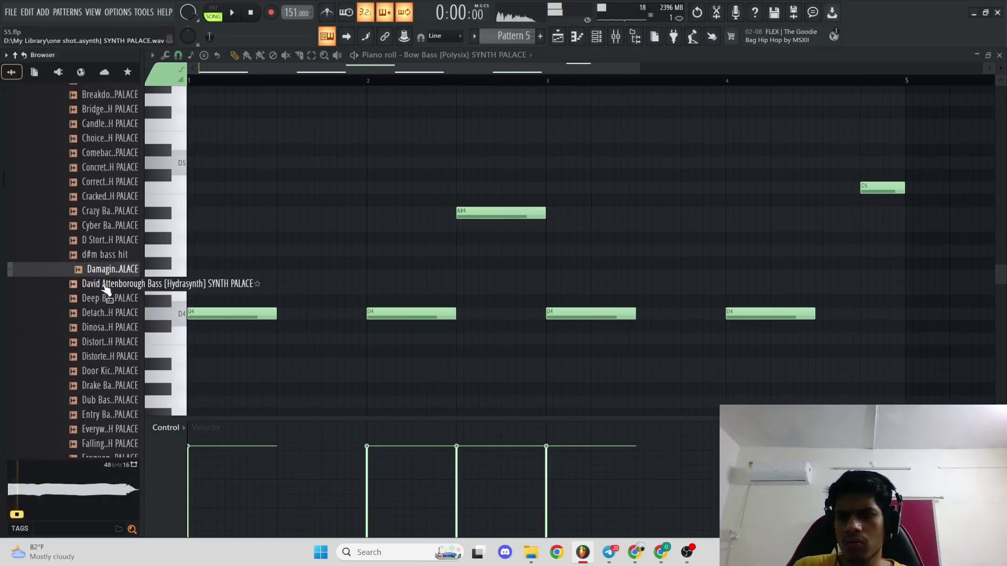
left_click_drag(105, 286, 526, 202)
key("space")
- Restore the cut bass notes and apply legato so each note extends to the next one
key("ctrl+v")
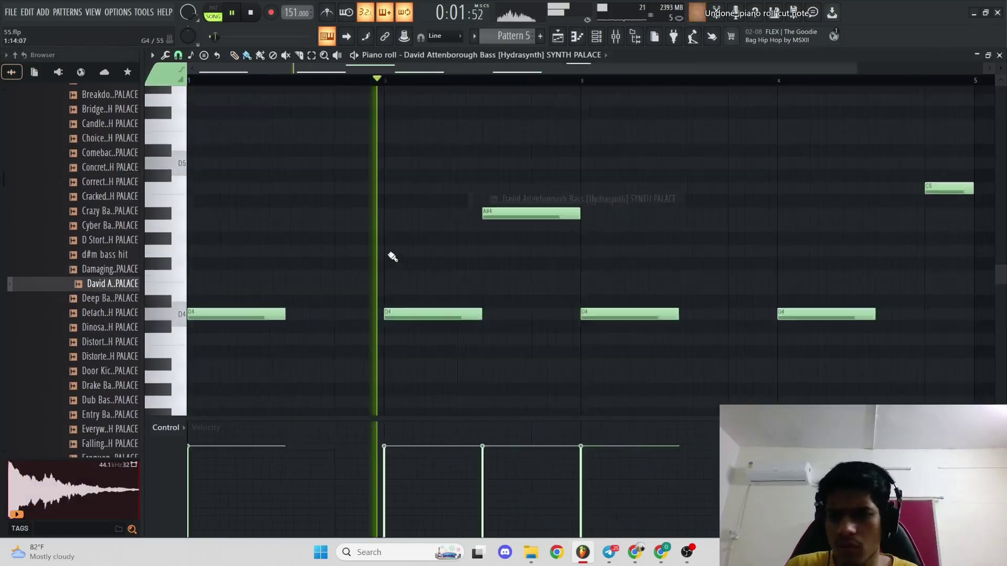
key("space")
key("ctrl+l")
key("space")
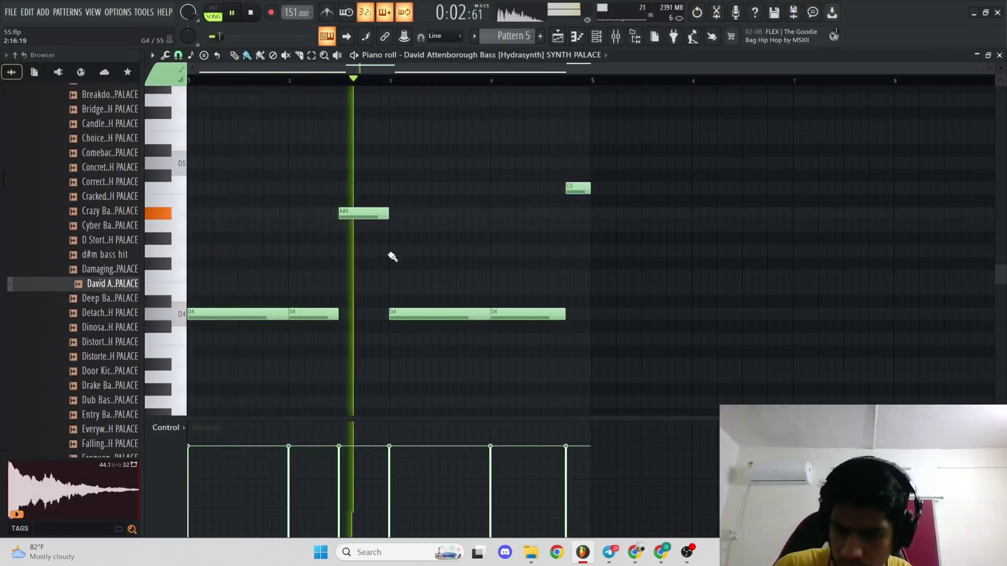
key("space")
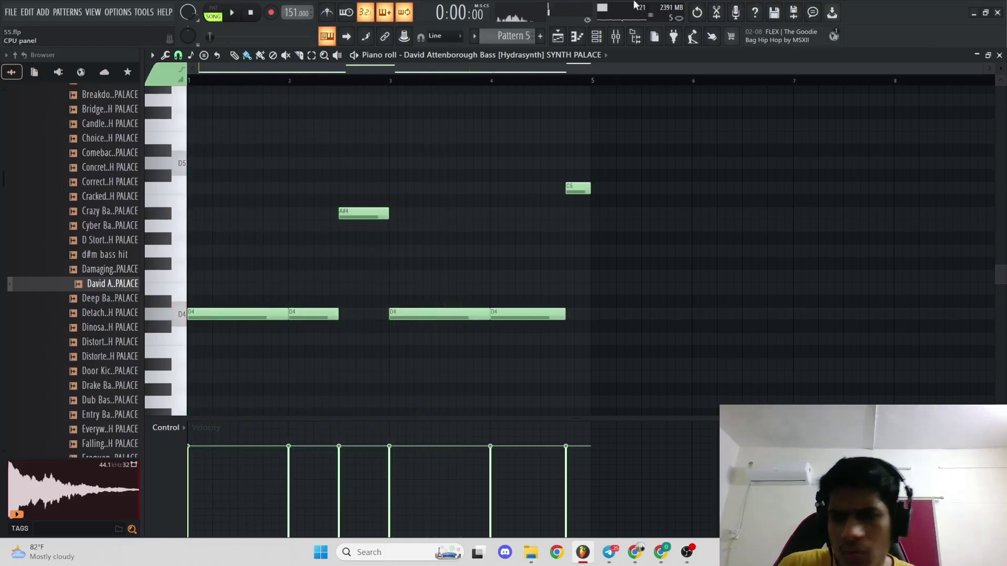
- Show all channels in the channel rack and route the unassigned ones to free mixer tracks
left_click(621, 46)
key("space")
left_click(245, 299)
key("F6")
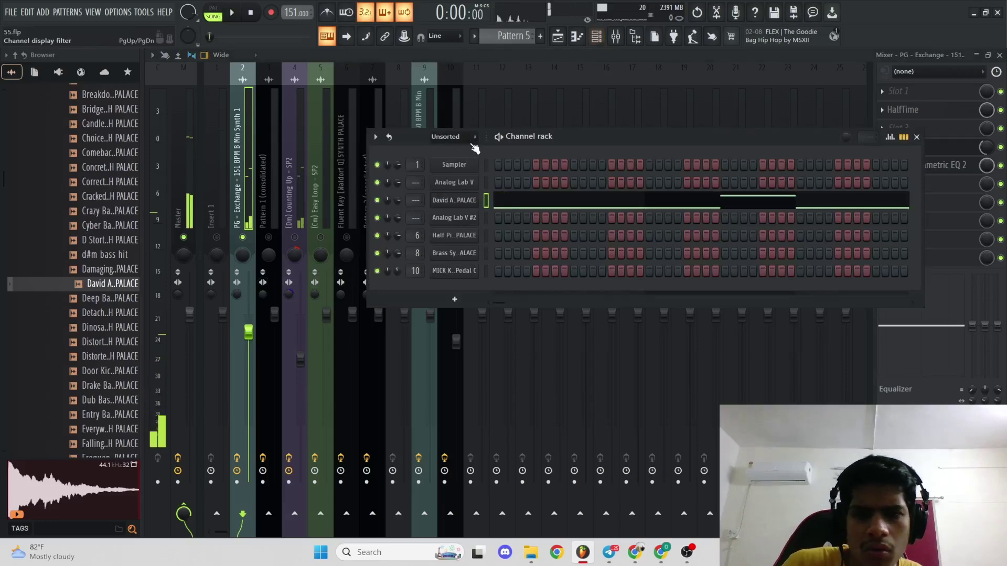
scroll(471, 141, "up", 1)
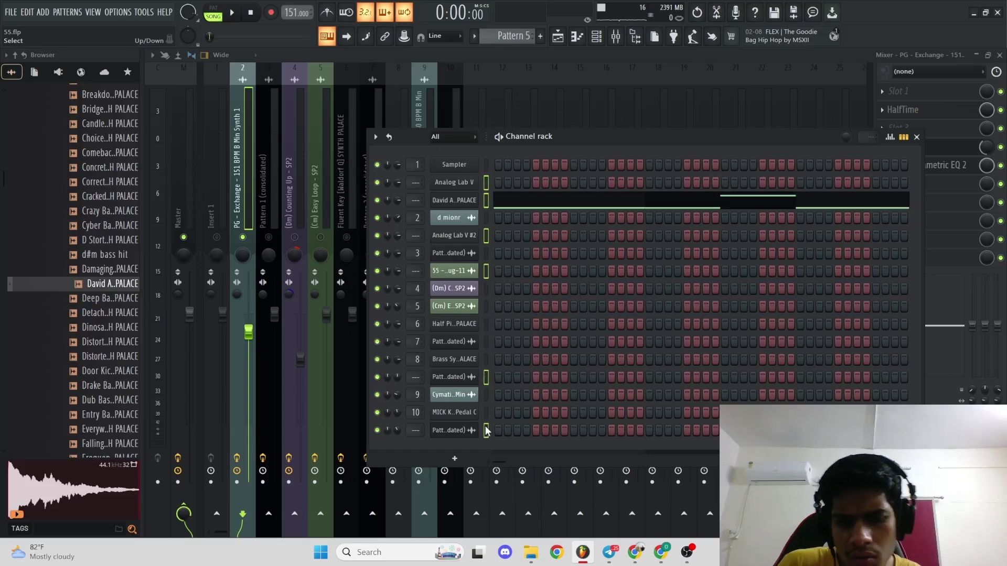
key("ctrl+l")
key("space")
key("F6")
key("space")
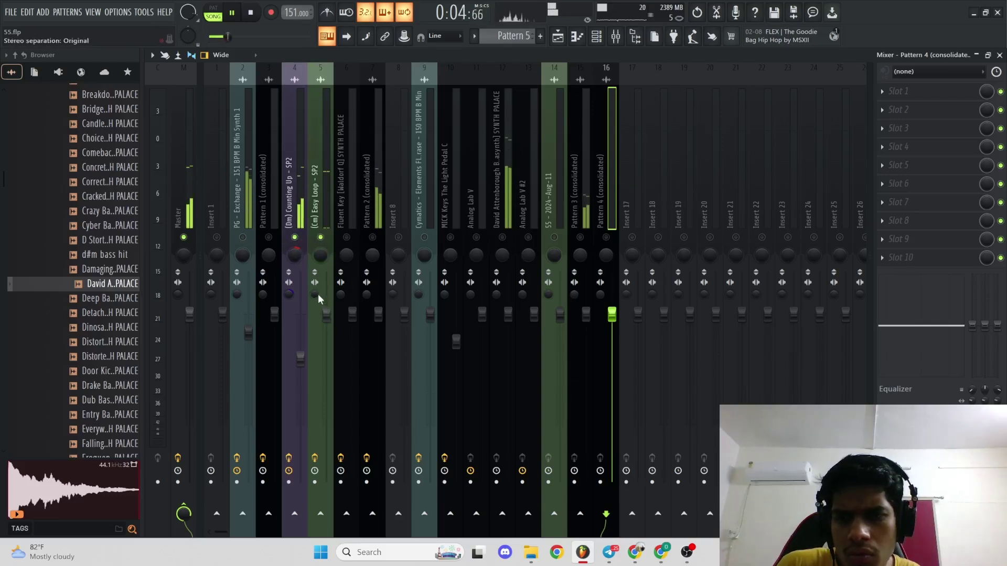
- Adjust the stereo separation and lower the faders of the (Cm) Easy Loop and Pattern 2 (consolidated) mixer tracks
key("space")
left_click_drag(316, 295, 317, 286)
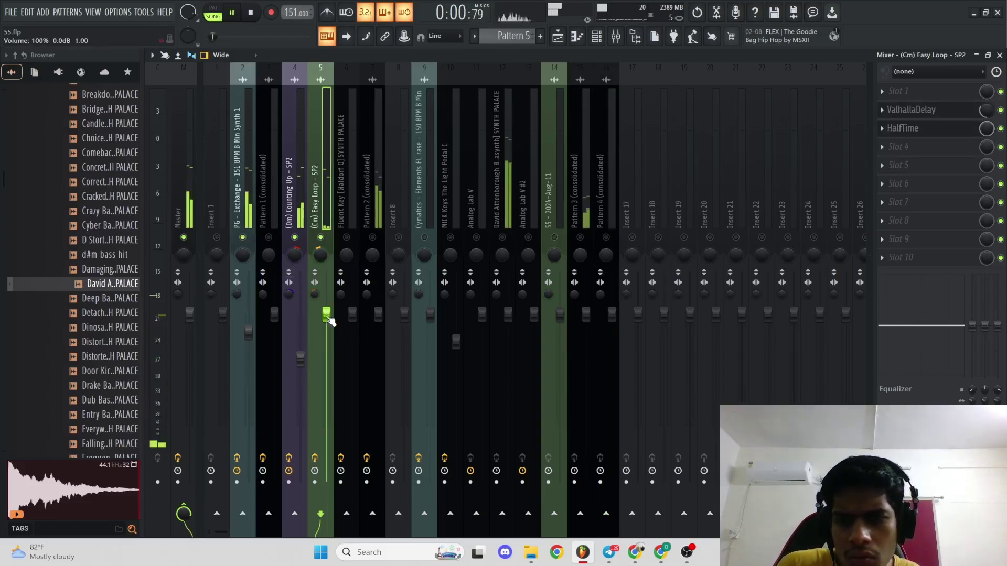
left_click_drag(326, 329, 326, 334)
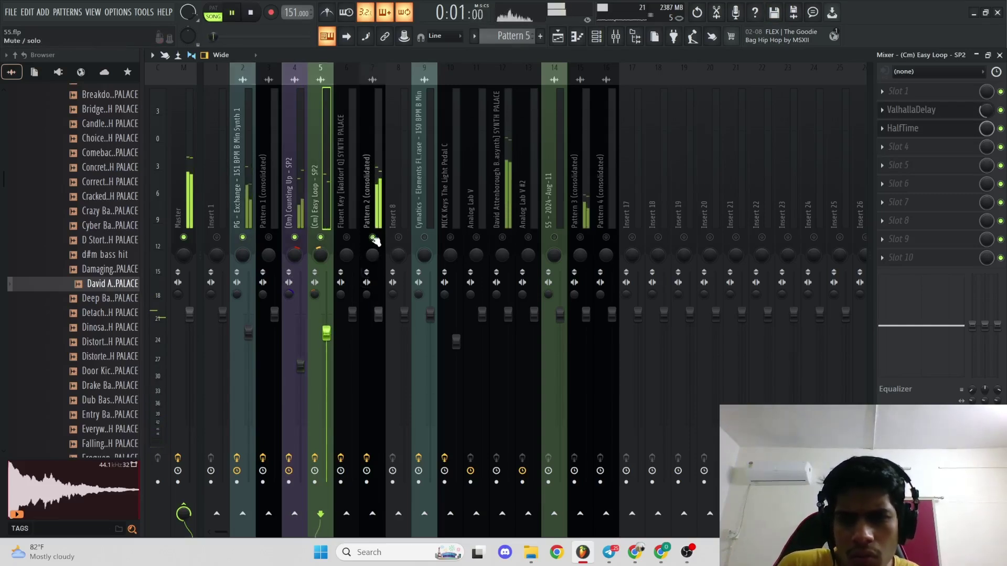
left_click_drag(367, 295, 367, 298)
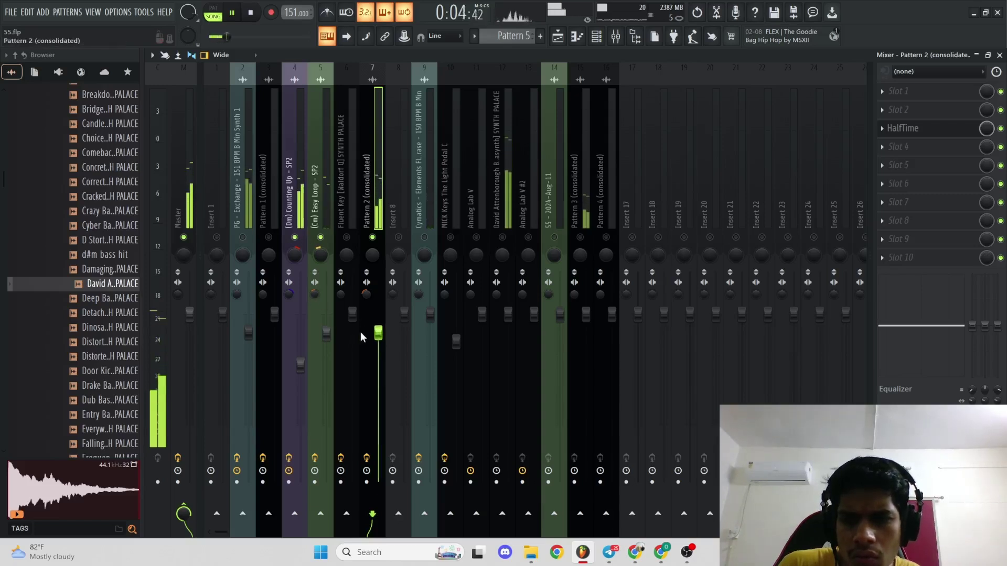
right_click(244, 238)
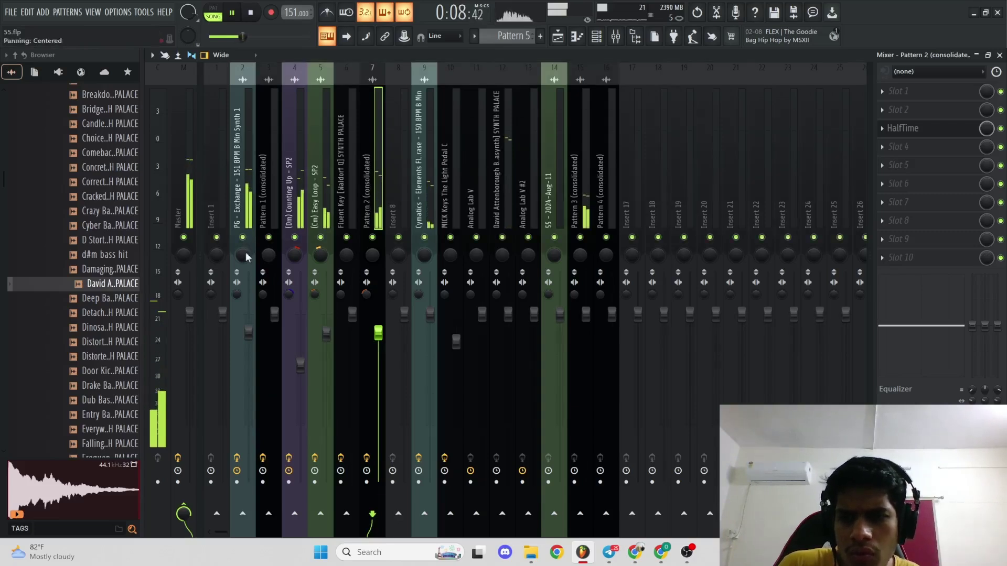
- Lower the PG - Exchange synth's fader slightly and pan the Pattern 3 (consolidated) mixer track 21% left
left_click(245, 238)
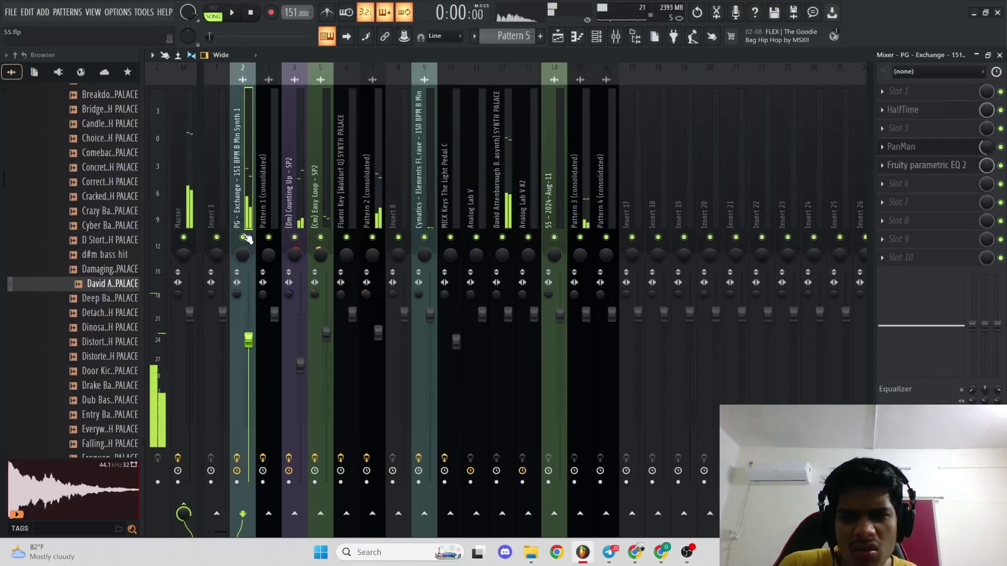
key("space")
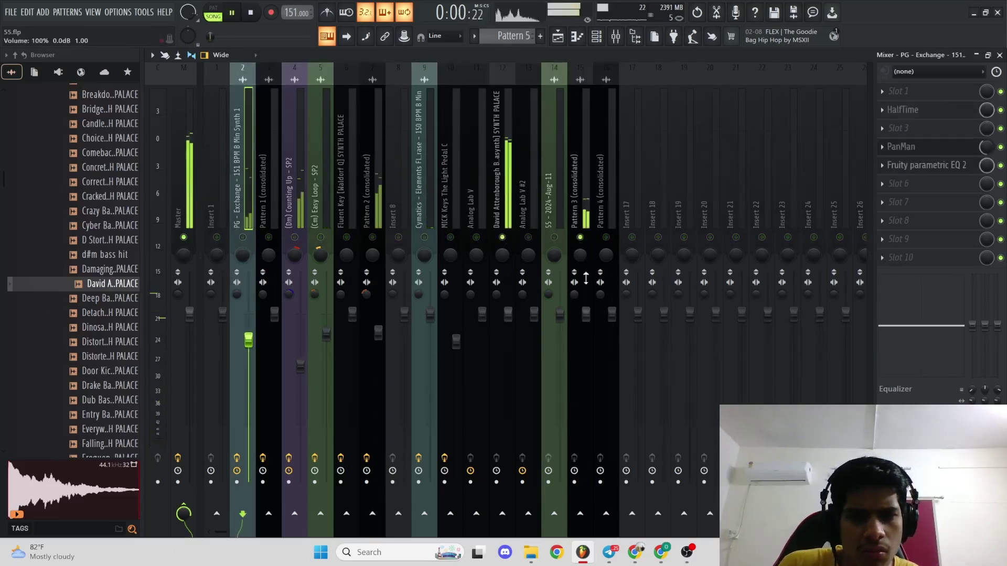
left_click(586, 243)
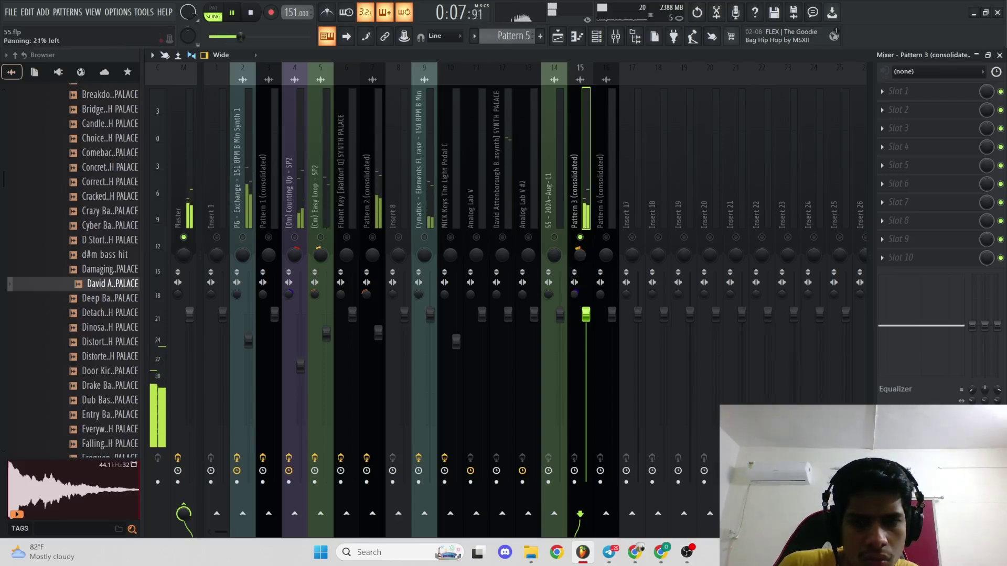
right_click(580, 238)
key("space")
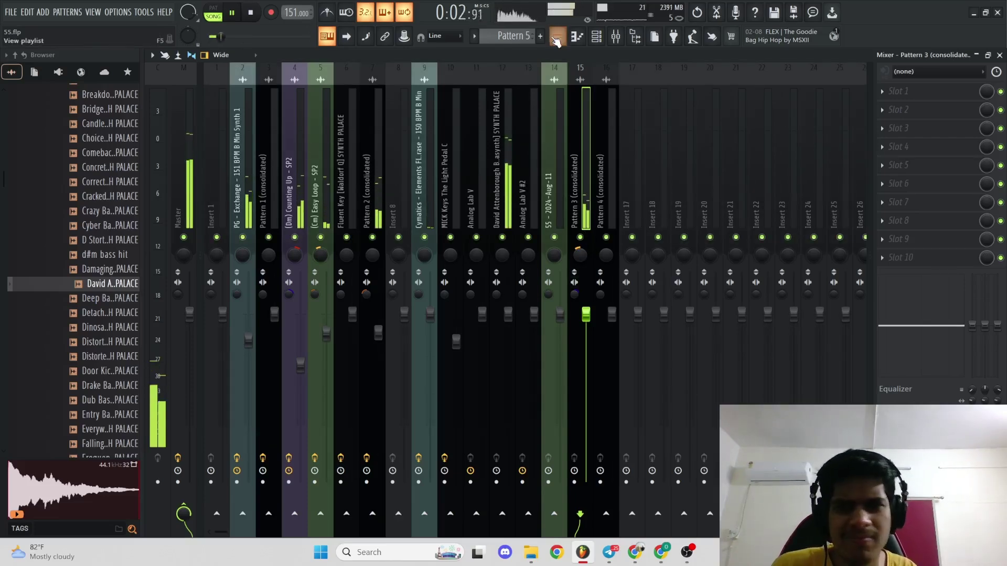
- Normalize the Pattern 3 (consolidated) audio clip on track 5 and play the arrangement with all tracks on
left_click(558, 36)
key("space")
key("space")
double_click(345, 267)
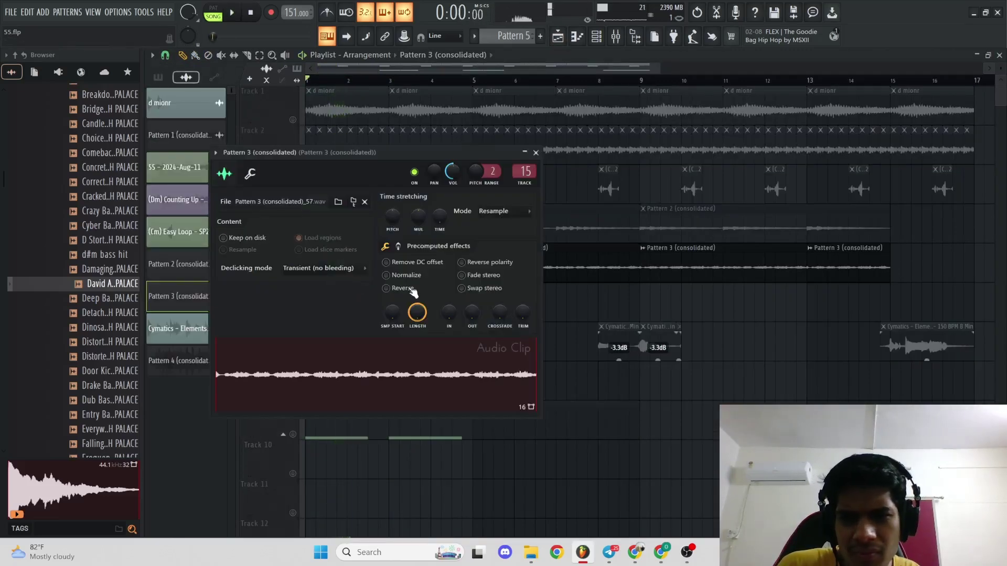
left_click(404, 276)
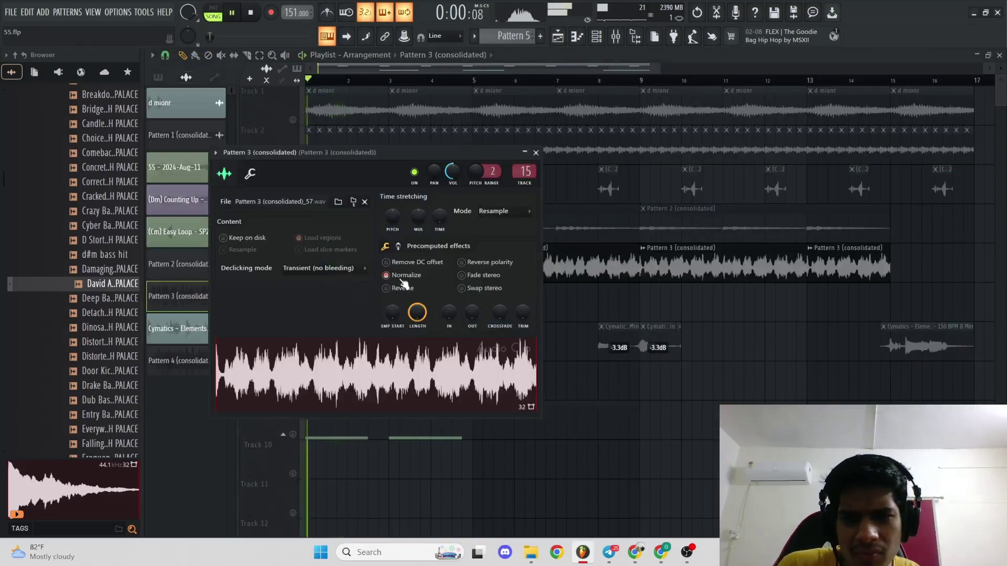
left_click(536, 153)
right_click(294, 277)
key("space")
key("space")
scroll(482, 301, "up", 1)
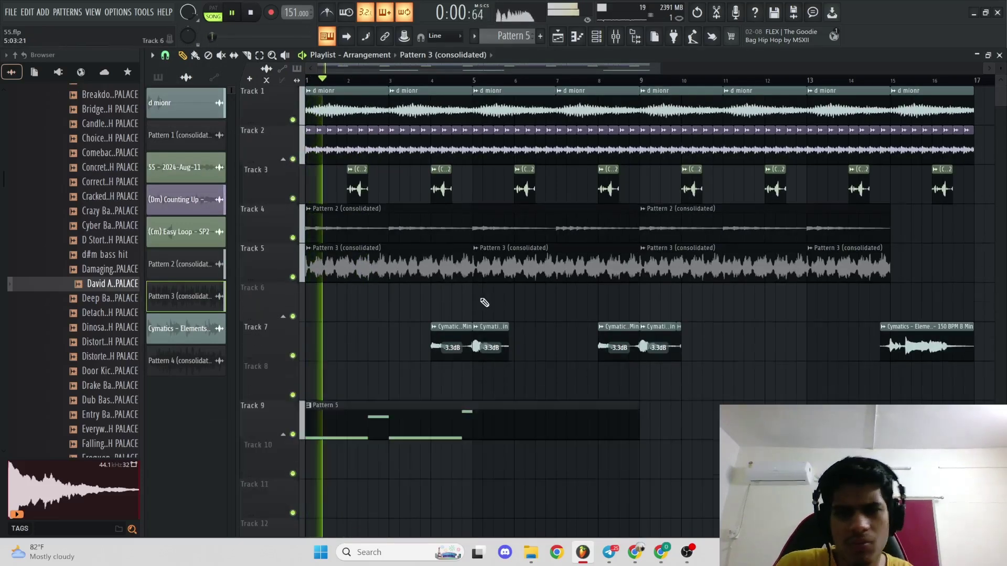
- Check the Pattern 3 (consolidated) clip's channel settings while the arrangement plays
double_click(483, 299)
left_click(535, 153)
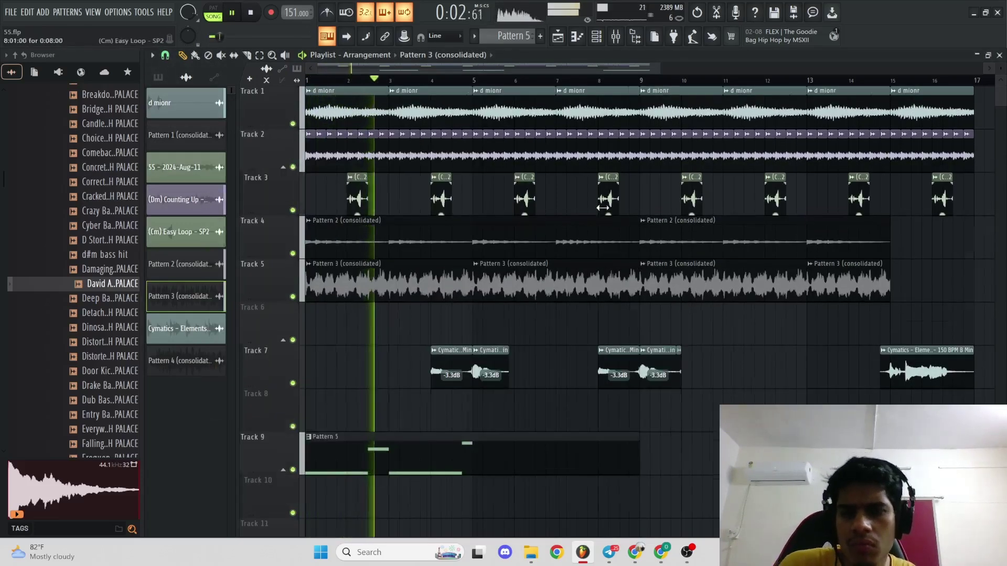
scroll(607, 211, "down", 2)
scroll(606, 212, "up", 2)
scroll(487, 246, "down", 2)
scroll(418, 263, "up", 2)
double_click(419, 262)
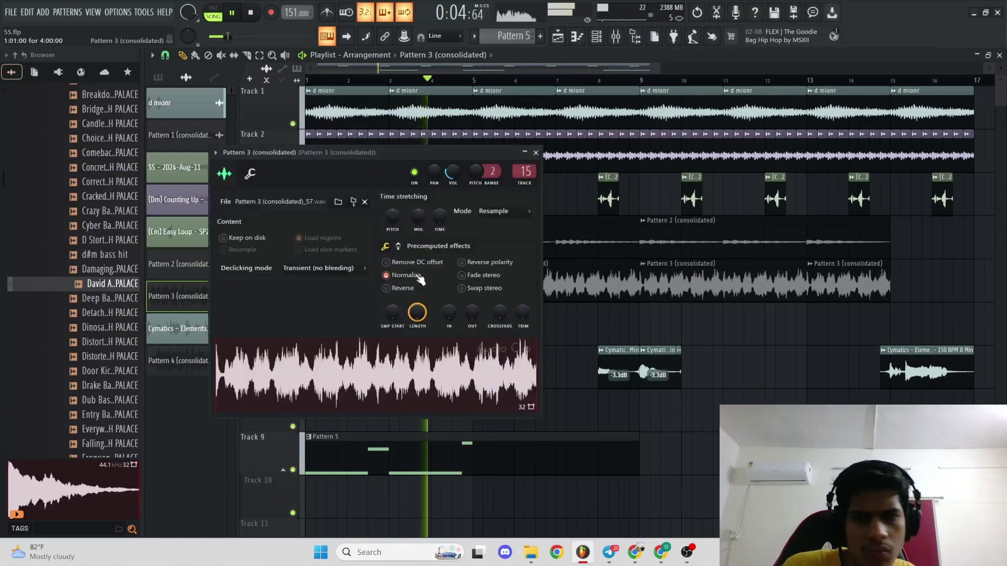
key("Escape")
- Replace Pattern 5's bass sound with Distort Bass [Hydrasynth] and play the arrangement
scroll(595, 216, "down", 2)
key("space")
double_click(400, 439)
key("space")
left_click(99, 341)
key("space")
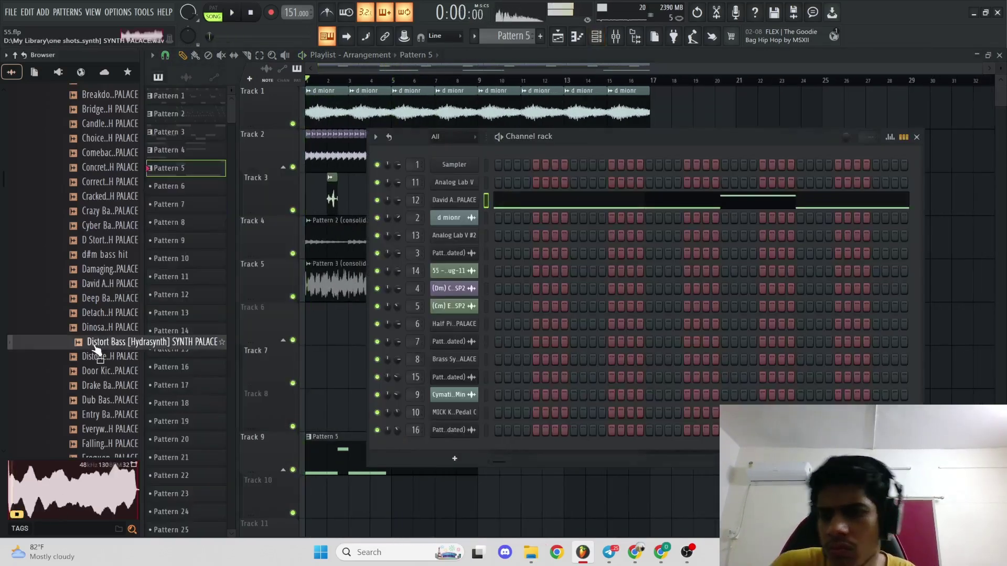
left_click_drag(115, 346, 455, 201)
key("space")
- Check the channel settings of the Cymatics - Elements Flute Phrase clip on track 7 while the arrangement plays
right_click(362, 333, "ctrl")
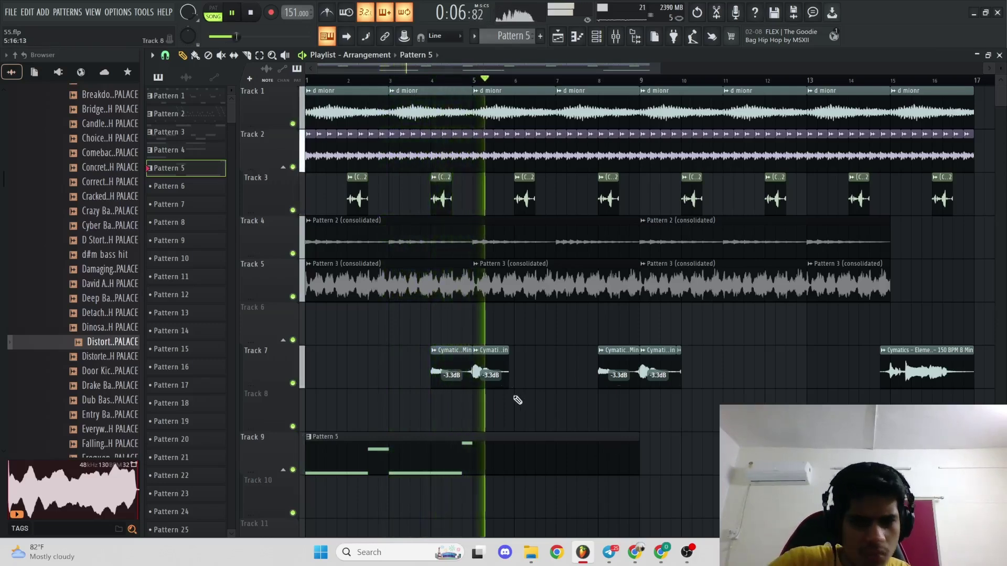
left_click(462, 364)
double_click(462, 365)
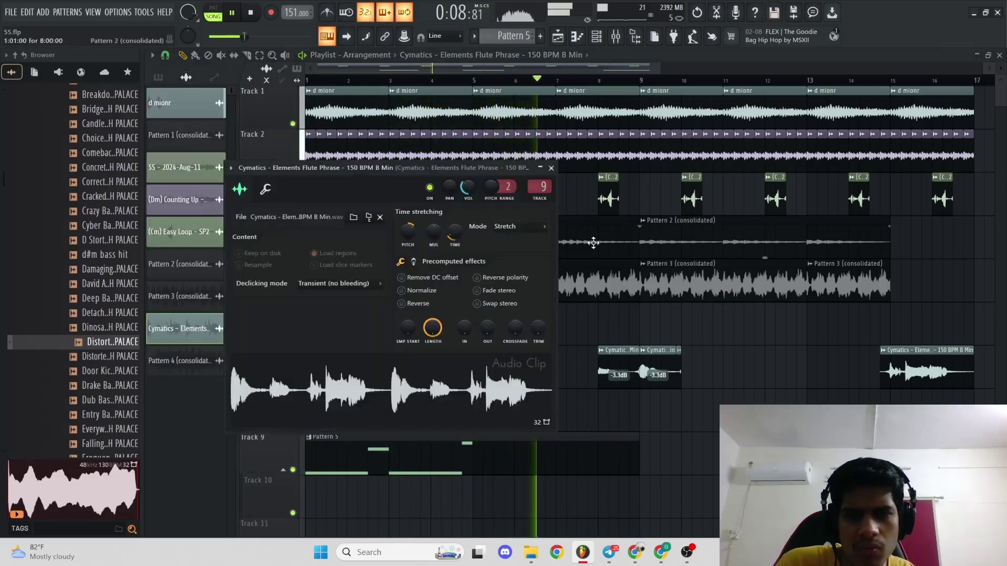
left_click(551, 168)
- Shorten the Pattern 5 clip on track 9 to four bars and place a second copy at bar 5
left_click_drag(640, 436, 471, 449)
left_click(488, 452)
scroll(543, 431, "down", 3)
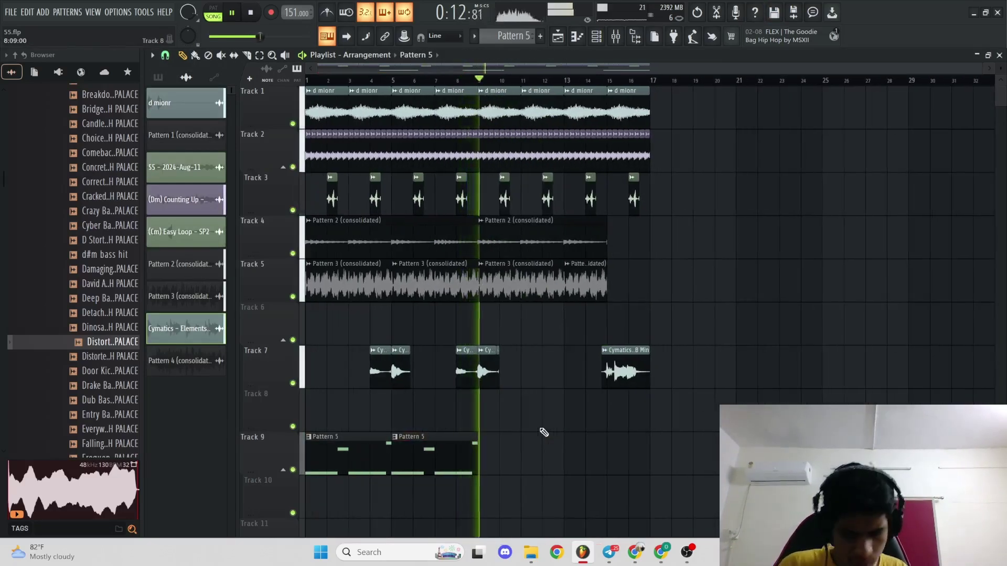
scroll(544, 432, "up", 3)
scroll(546, 433, "down", 3)
scroll(689, 310, "up", 3)
scroll(688, 308, "down", 1)
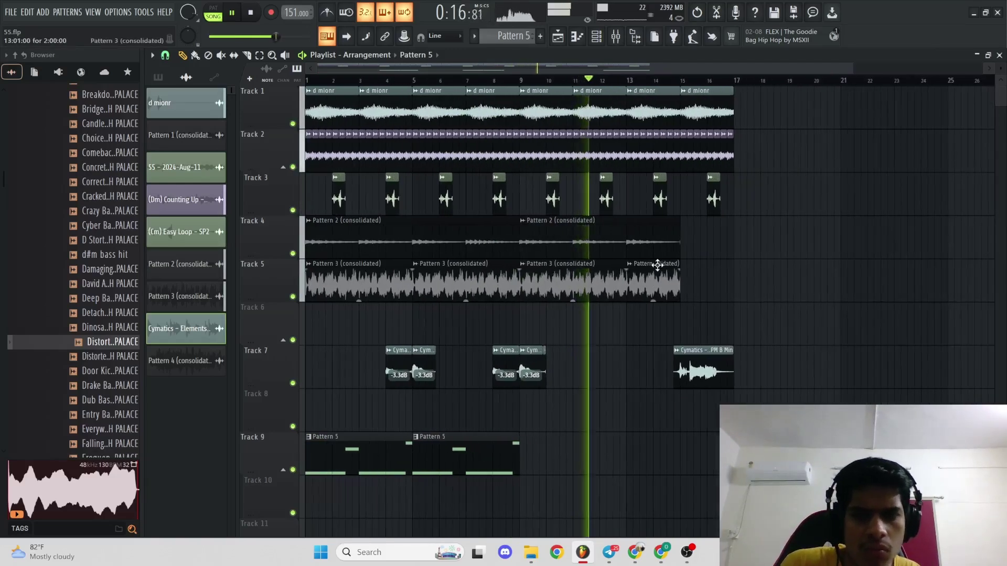
- Make the bar 9 Pattern 2 (consolidated) clip on track 4 unique, compress it to four bars and repeat it at bar 13
key("space")
key("ctrl+z")
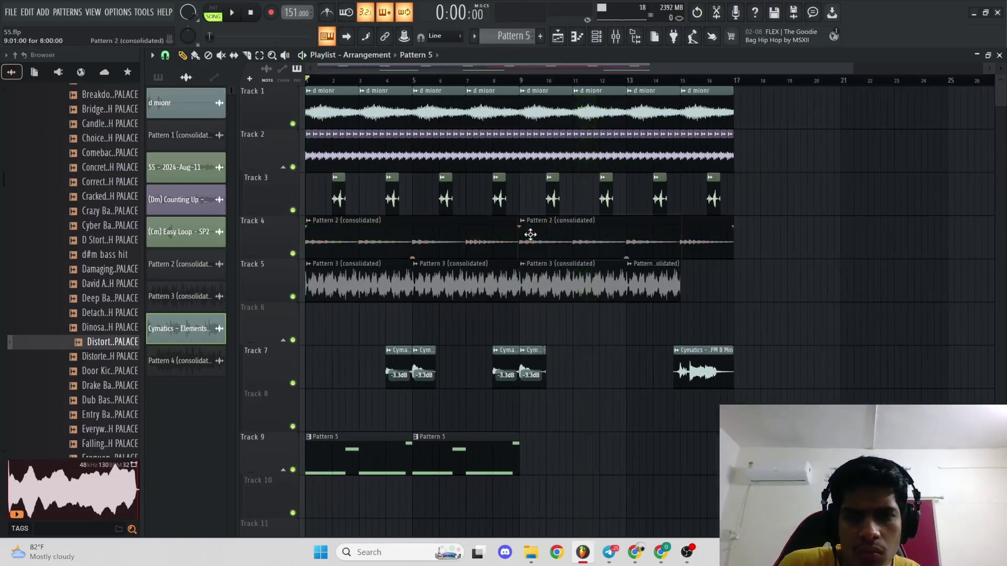
left_click(522, 221)
left_click(571, 229)
left_click_drag(734, 224, 569, 249)
left_click(526, 82)
key("space")
key("ctrl+b")
- Solo track 4 to hear the compressed clips, and bring all tracks back in
right_click(294, 254)
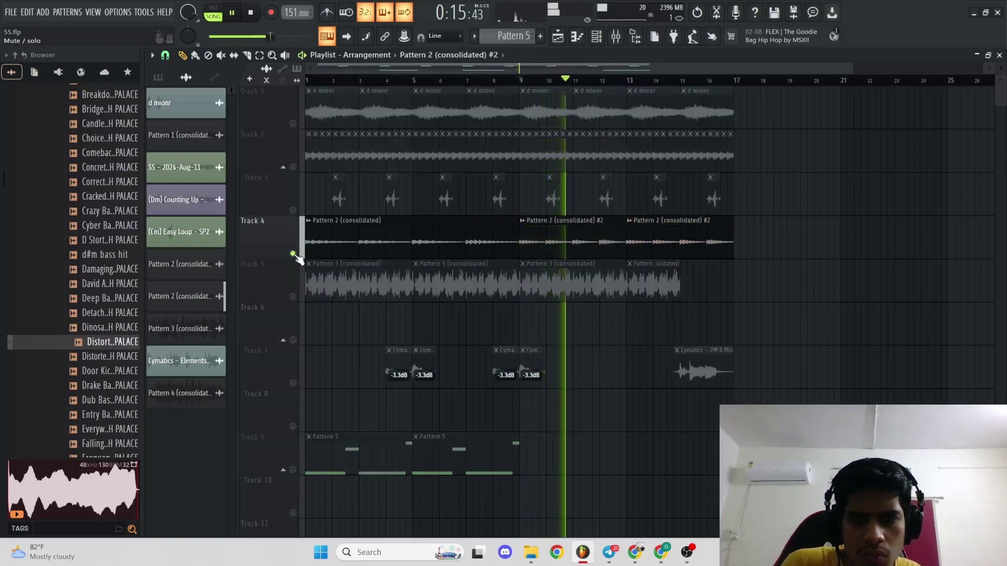
left_click(292, 253, "ctrl")
scroll(592, 221, "up", 2)
scroll(593, 222, "down", 3)
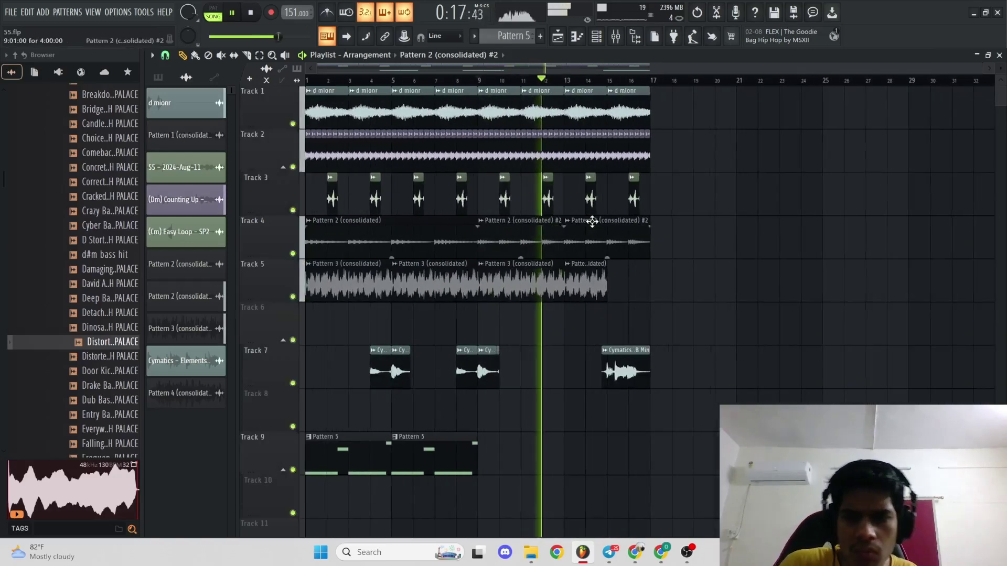
- Try removing track 2's loop clips from bar 9 to mid bar 10, undo the deletion and toggle the track's solo
scroll(593, 222, "up", 4)
key("space")
right_click(647, 161)
key("space")
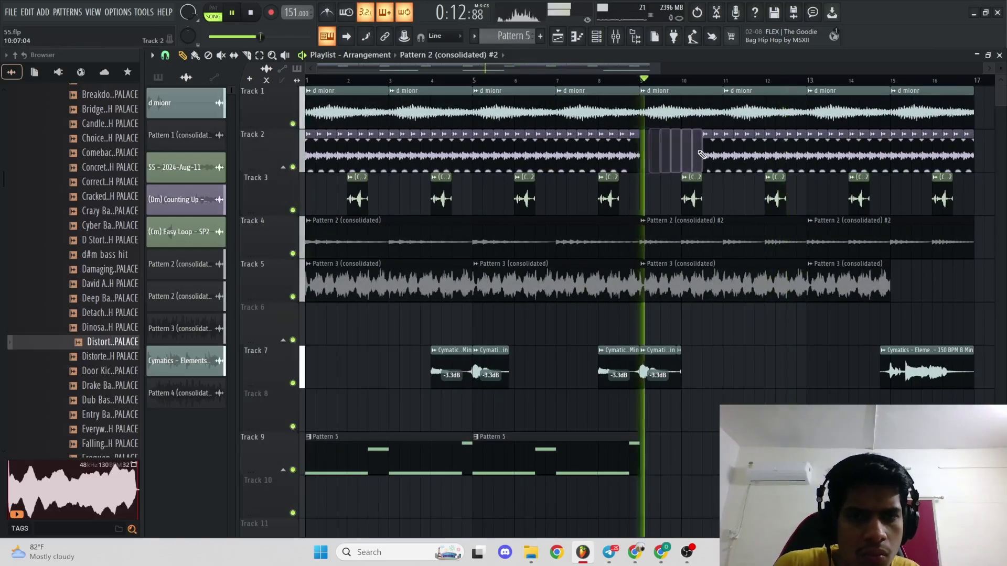
scroll(701, 160, "down", 2)
key("ctrl+z")
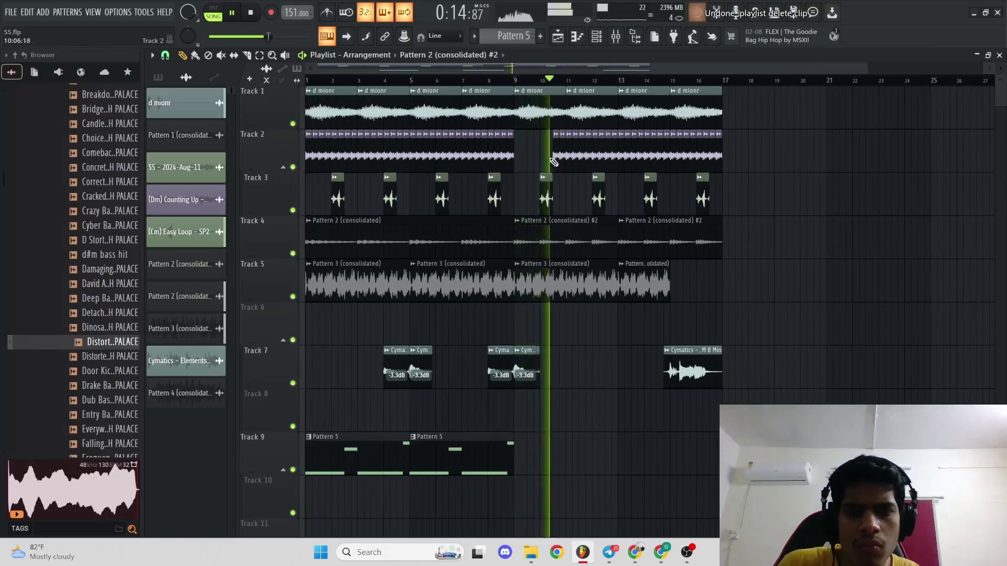
right_click(293, 167)
right_click(293, 167)
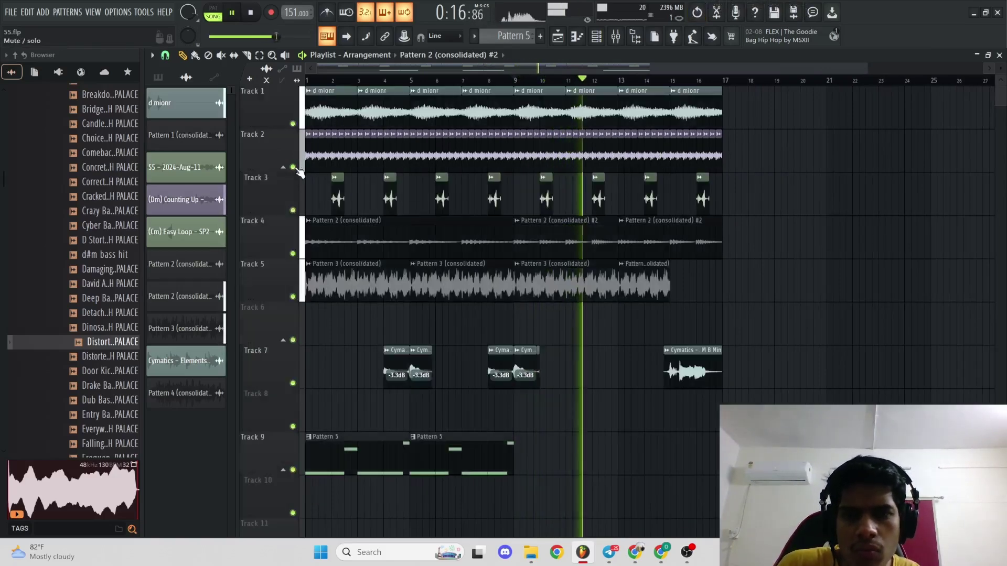
- Try removing the d mionr clips on track 1 from bar 9 onward, undo the deletion and toggle the track's solo
right_click(535, 112)
scroll(905, 275, "up", 2)
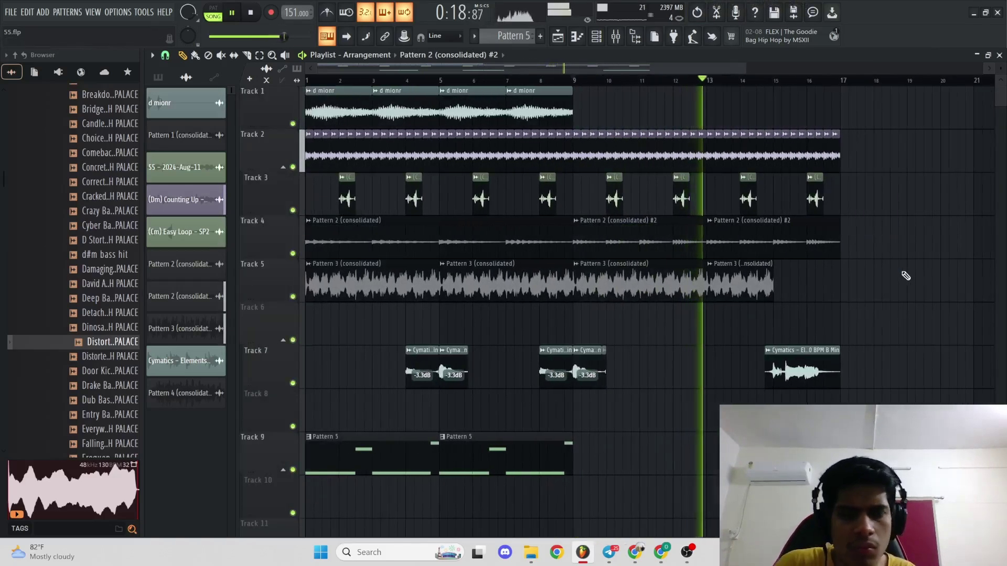
key("ctrl+z")
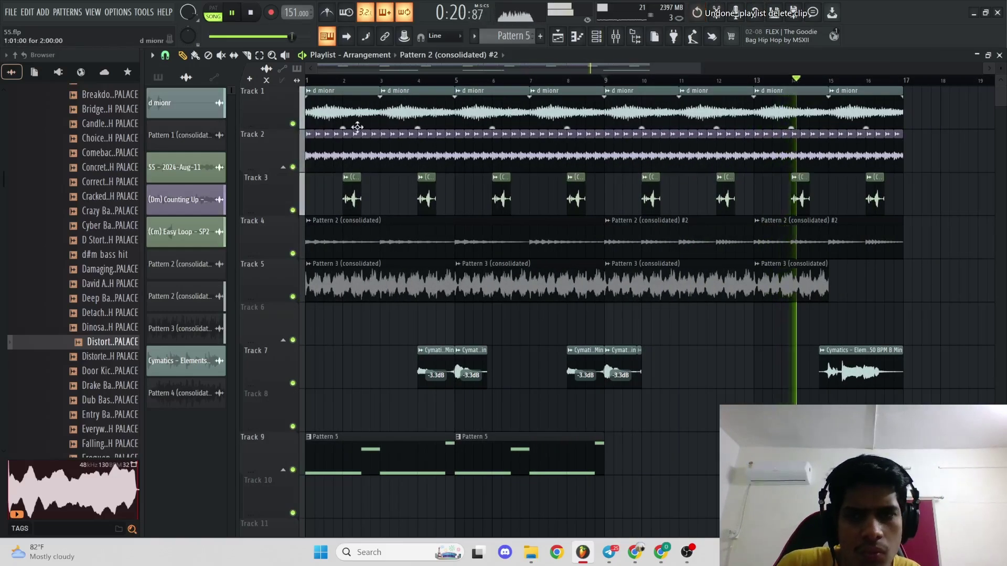
left_click(293, 124, "ctrl")
right_click(293, 125)
- Delete the (Dm) Counting Up loop clips on track 2 in bars 10, 12, 14 and 16
key("space")
key("space")
scroll(663, 205, "down", 1)
key("space")
key("space")
scroll(577, 163, "up", 4)
key("space")
right_click(578, 163)
right_click(597, 165)
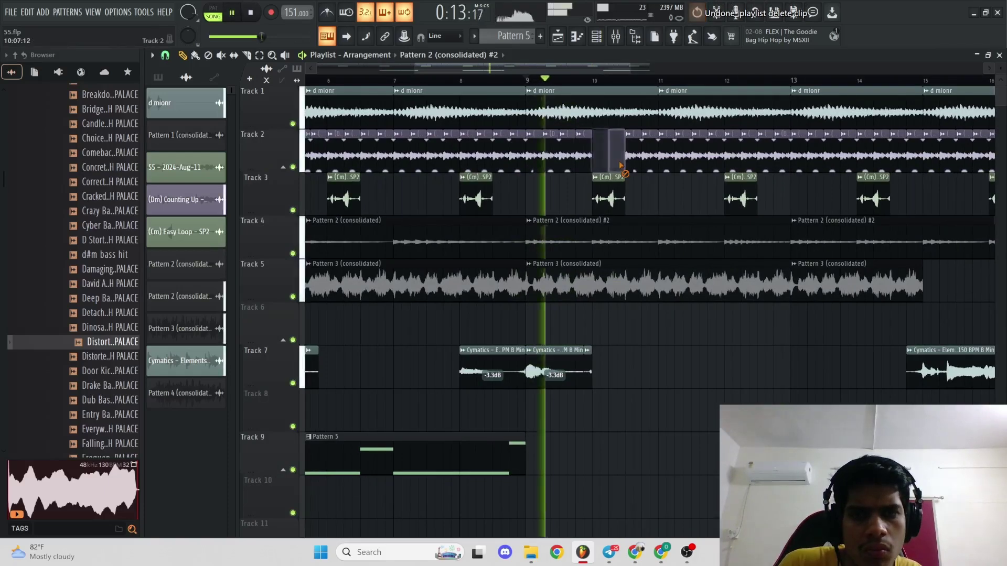
right_click(649, 166)
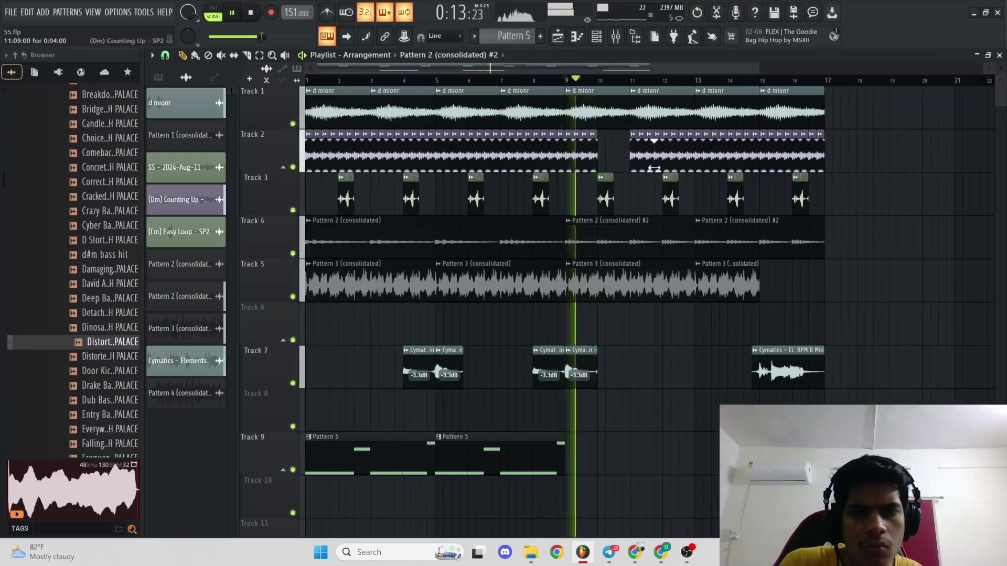
right_click(667, 165)
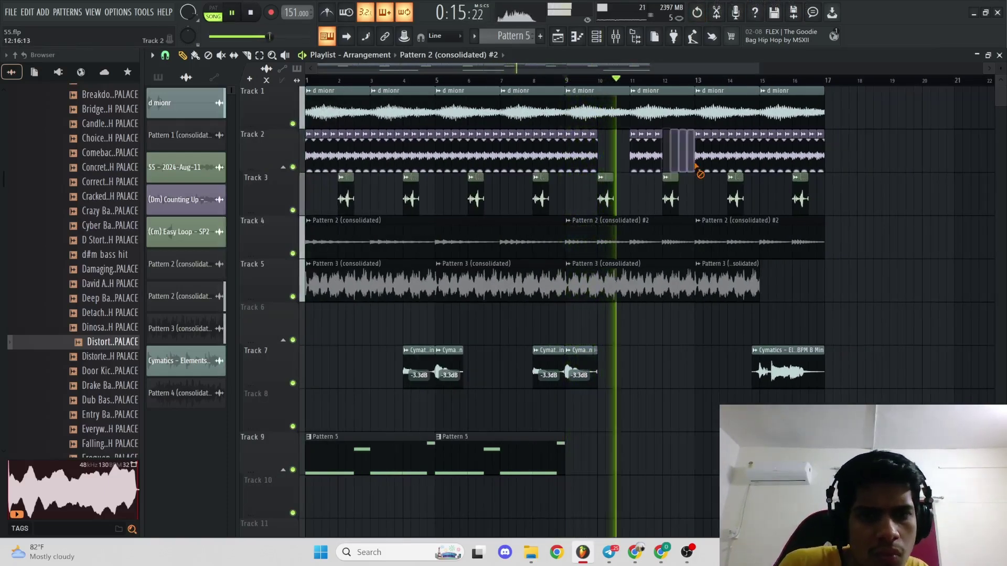
right_click(700, 165)
left_click_drag(838, 158, 697, 162)
key("space")
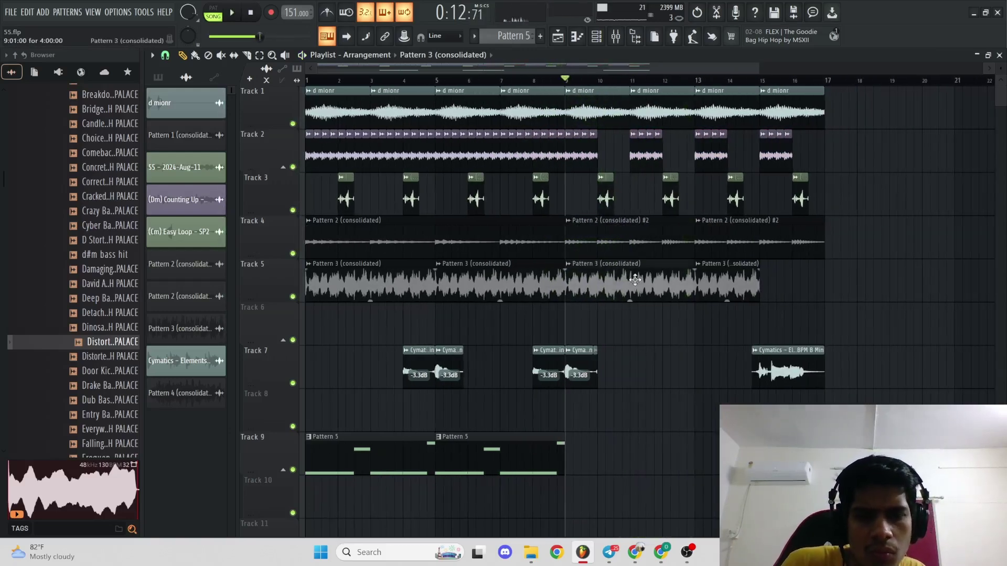
- Try lowering the pitch of the Pattern 3 (consolidated) clip on track 5, play it and undo the pitch change
double_click(635, 279)
left_click_drag(392, 230, 392, 273)
key("space")
key("ctrl+z")
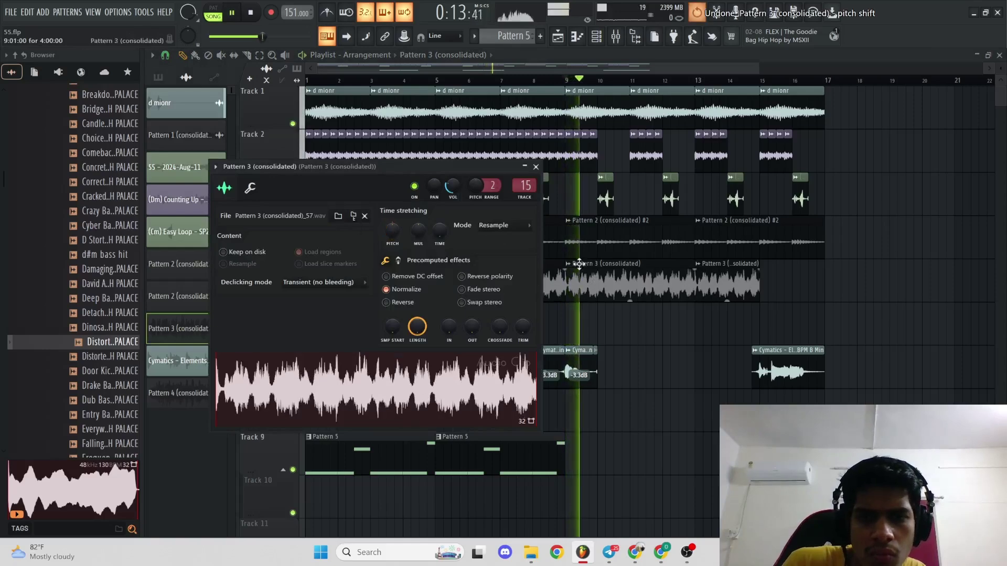
key("space")
- Make the bar 9 Pattern 3 (consolidated) clip unique and lower its pitch in Auto stretch mode with the time multiplier reset
left_click(568, 264)
left_click(593, 362)
double_click(591, 271)
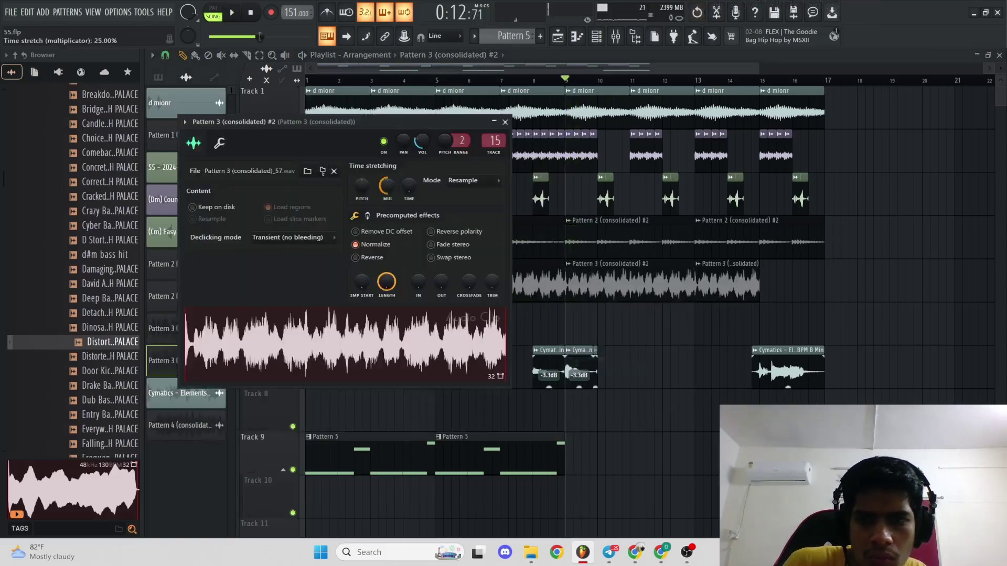
left_click_drag(387, 187, 387, 201)
key("space")
right_click(386, 188)
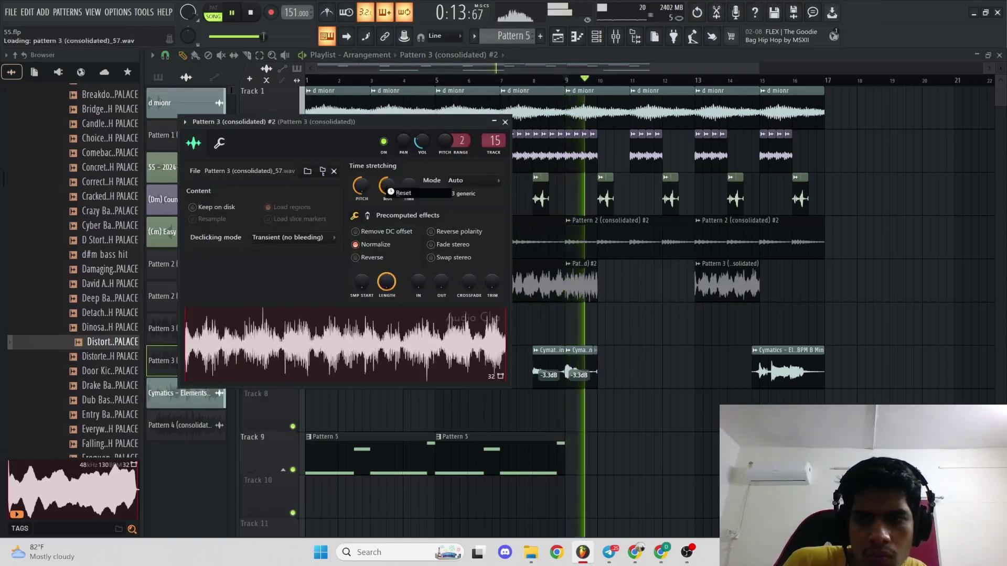
left_click(394, 192)
- Play the arrangement from bar 9 and examine the Pattern 3 (consolidated) clips on track 5
left_click(593, 268)
scroll(556, 268, "up", 2)
scroll(537, 268, "down", 2)
right_click(537, 268, "ctrl")
right_click(472, 272, "ctrl")
right_click(436, 274, "ctrl")
right_click(576, 271, "ctrl")
scroll(576, 271, "down", 4)
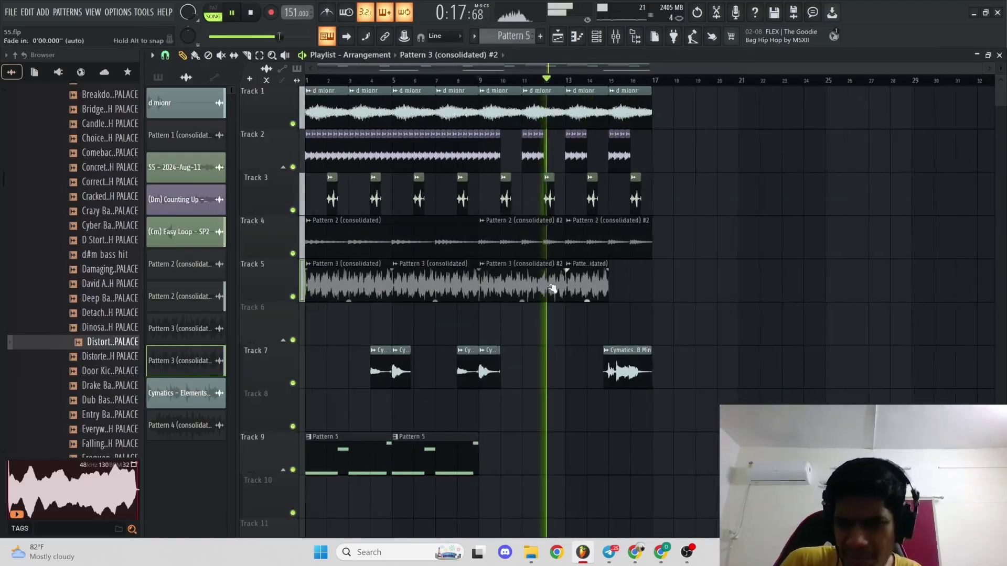
- Place the empty Pattern 6 on track 8 at bar 9 and extend it to bar 17
key("F4")
key("space")
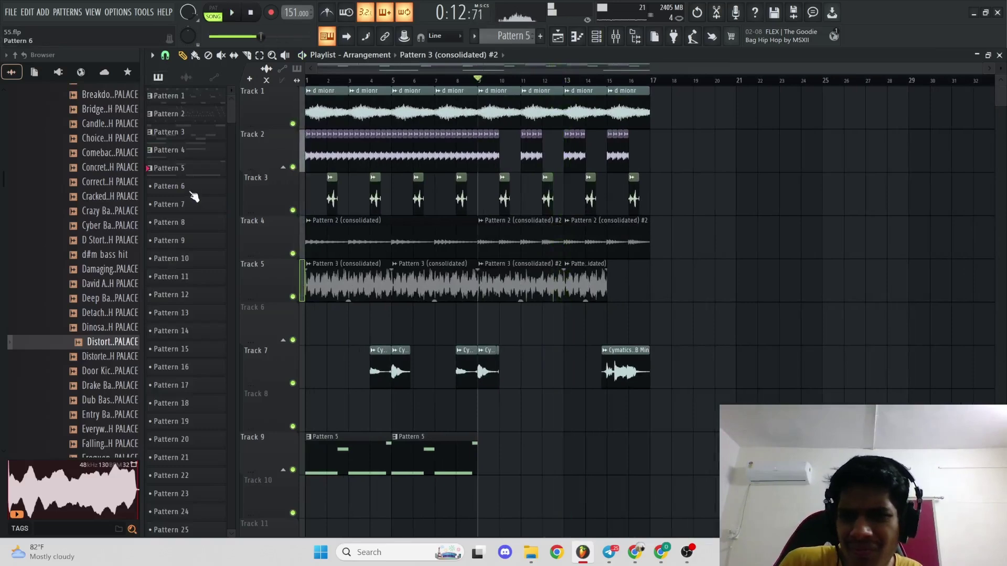
left_click_drag(477, 426, 481, 419)
scroll(483, 418, "up", 4)
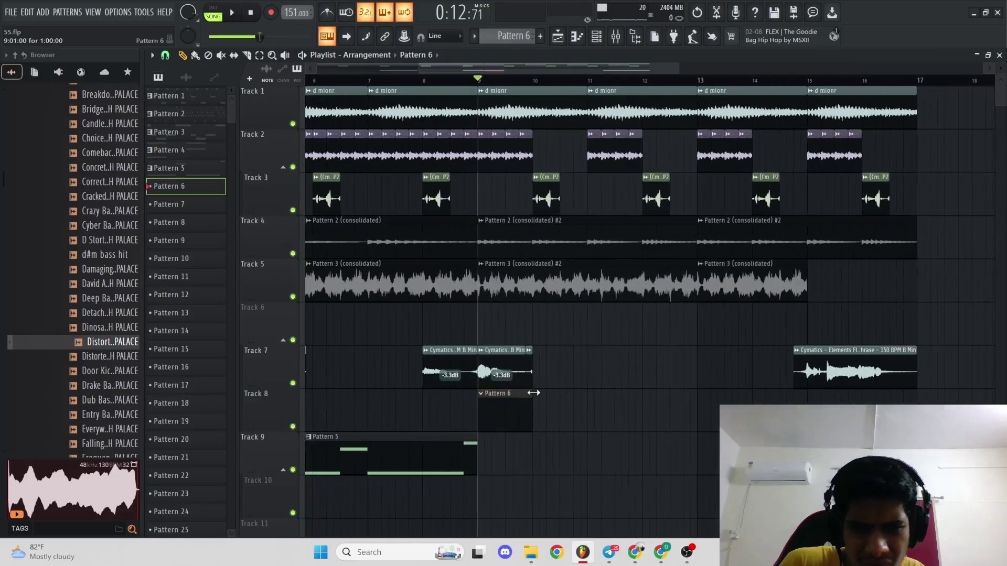
left_click_drag(533, 394, 878, 403)
scroll(912, 403, "down", 3)
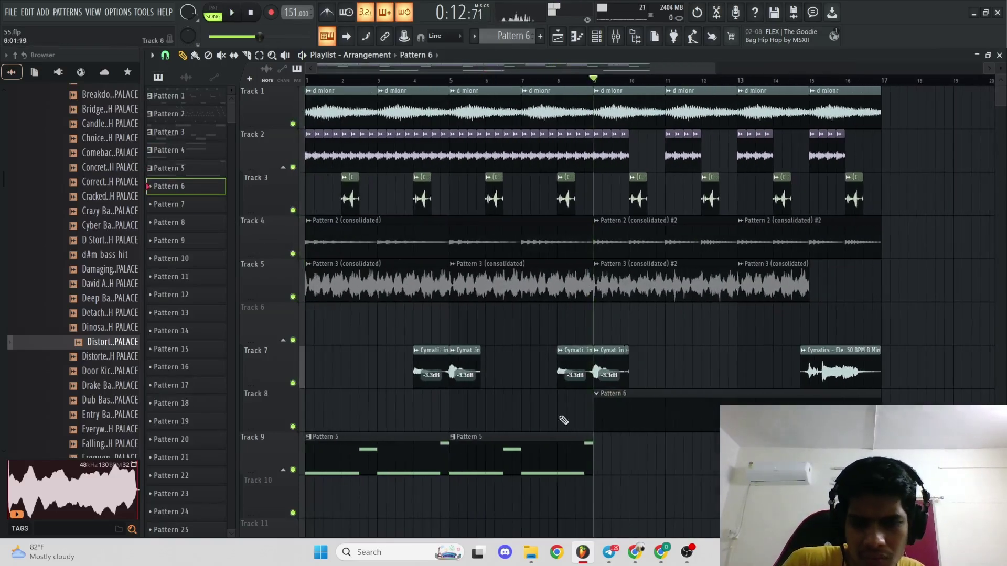
- Show the channel rack and audition lead one-shots from Synth Palace, including Moog Lead [Moog One]
key("F6")
scroll(61, 367, "up", 8)
scroll(60, 364, "up", 2)
left_click(68, 357)
left_click(99, 328)
scroll(98, 323, "down", 2)
left_click(112, 238)
scroll(114, 242, "down", 10)
left_click(116, 245)
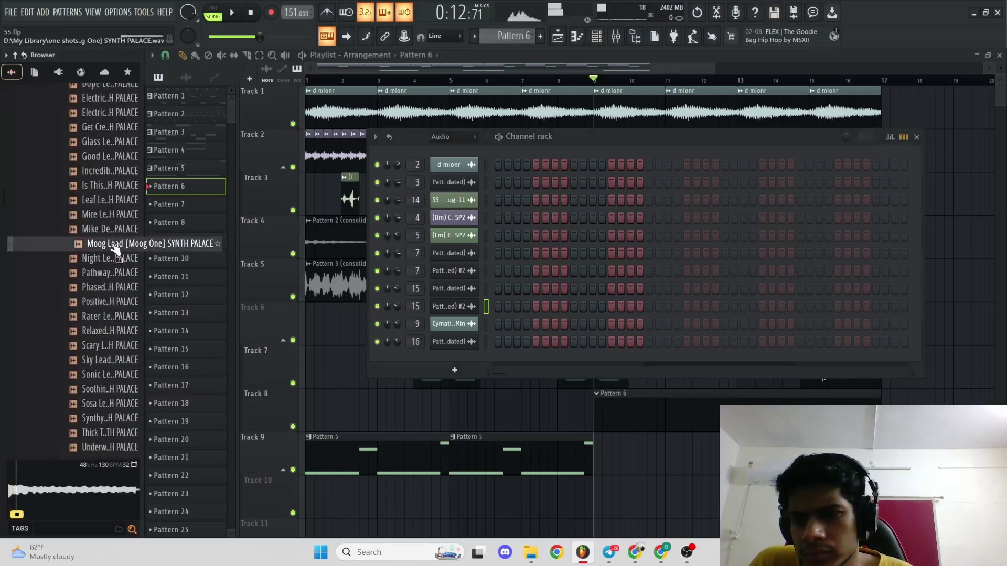
- Look through the remaining lead one-shots and the Synth Keys folder
left_click(98, 321)
scroll(100, 322, "down", 6)
left_click(100, 321)
left_click_drag(100, 324, 100, 322)
left_click(101, 266)
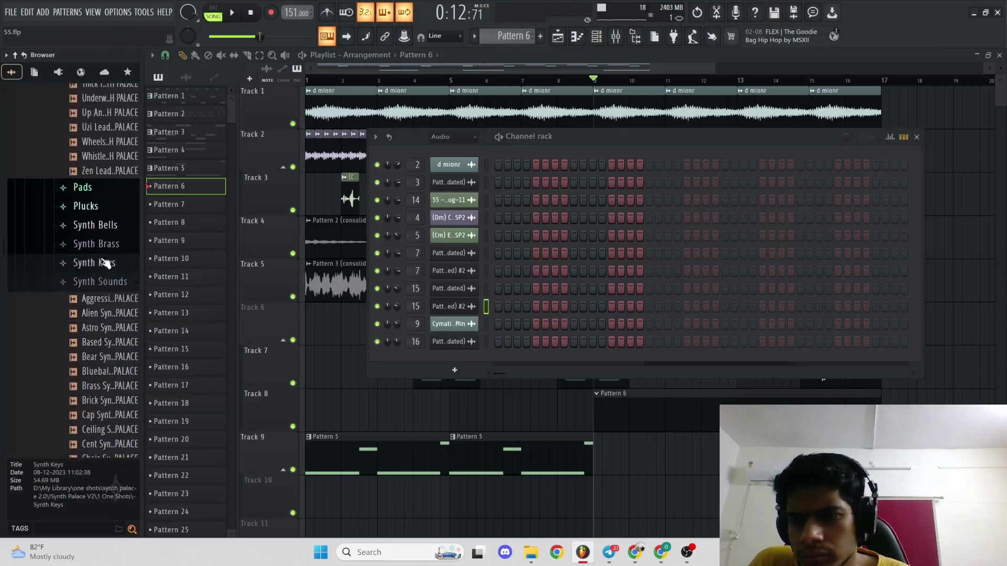
- Audition Synth Brass one-shots, including Theramin Brass [Juno 6], Wow Brass [OB 6] and Fat Brass
left_click(113, 247)
left_click(112, 322)
scroll(112, 323, "down", 4)
left_click(108, 252)
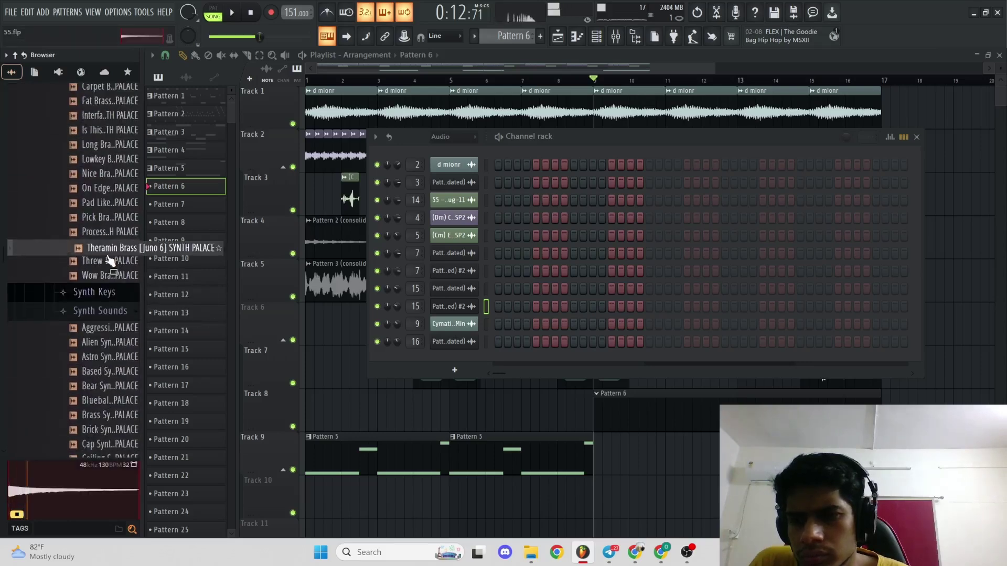
left_click(114, 265)
left_click(119, 276)
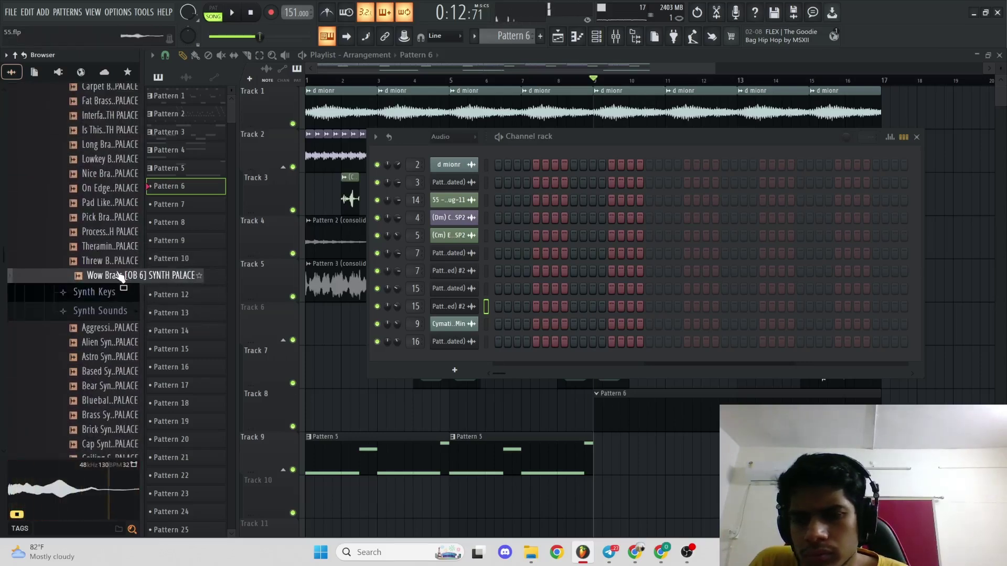
left_click(115, 233)
scroll(118, 251, "up", 4)
left_click(107, 362)
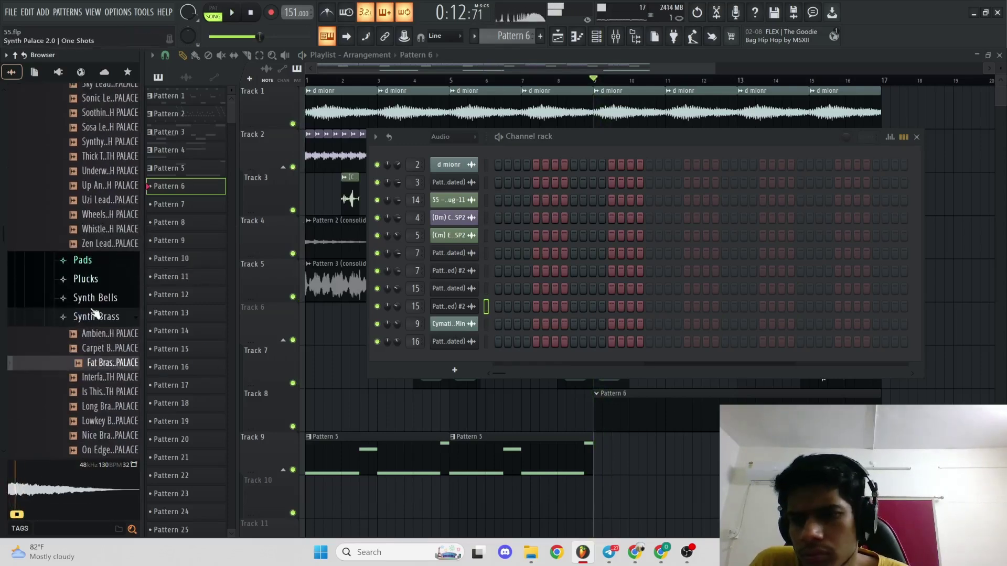
- Close the one-shot and 4 Melody Layers folders and look through the Raw Synth Sounds folders
left_click(97, 317)
scroll(104, 301, "down", 5)
key("XF86AudioRaiseVolume")
scroll(103, 301, "down", 2)
scroll(104, 302, "up", 2)
left_click(103, 303)
scroll(104, 303, "up", 6)
left_click(104, 356)
scroll(123, 257, "down", 8)
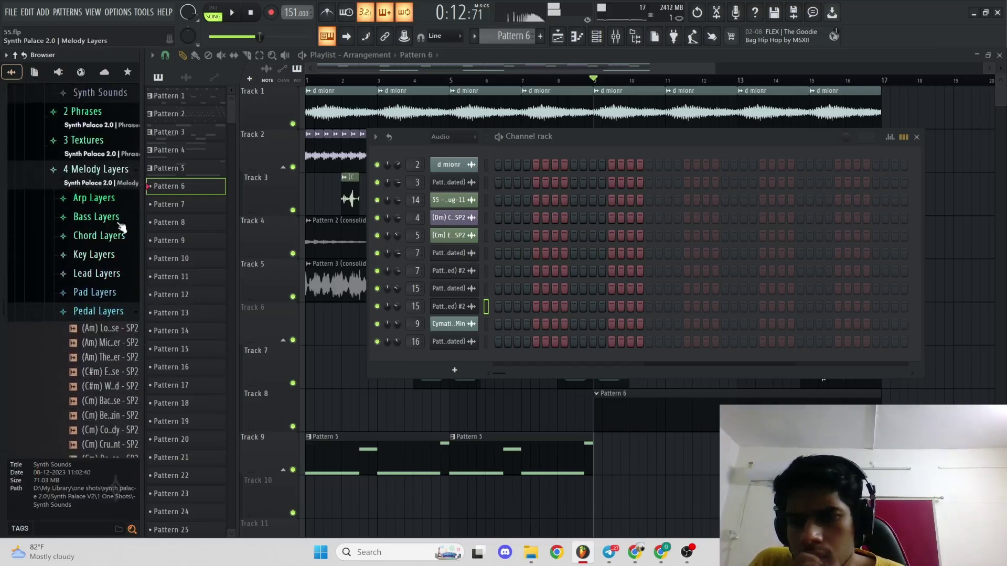
left_click(108, 170)
scroll(111, 224, "down", 5)
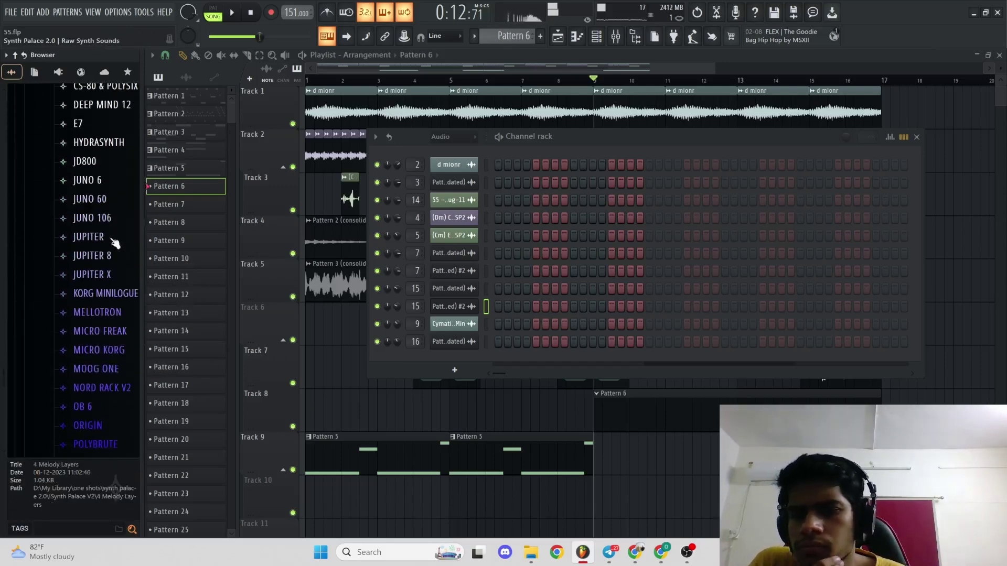
- Audition brass and keys samples in the Mellotron folder
left_click(99, 308)
left_click(107, 347)
left_click(107, 178)
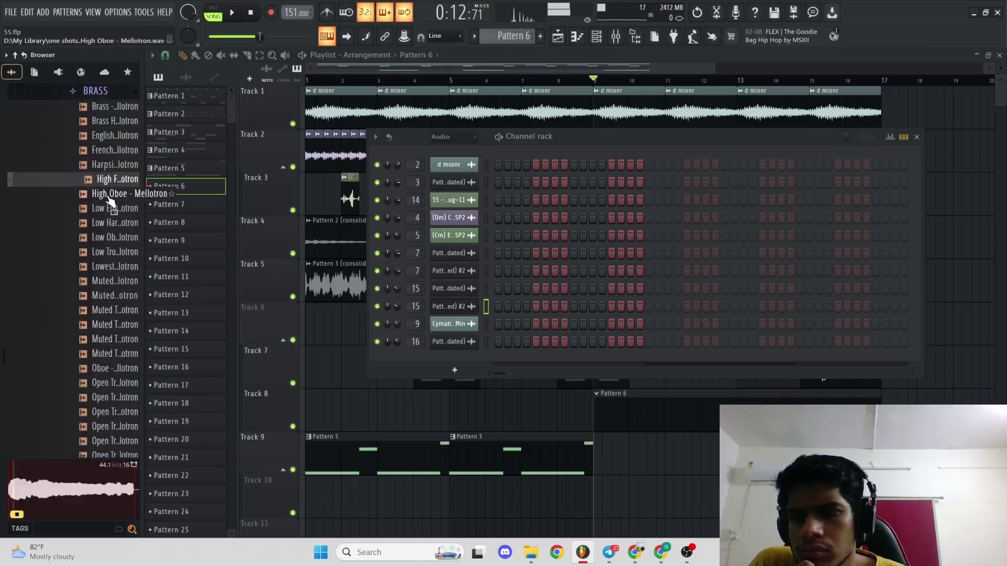
scroll(107, 197, "up", 2)
left_click(107, 179)
left_click(106, 196)
left_click(106, 269)
scroll(106, 251, "up", 2)
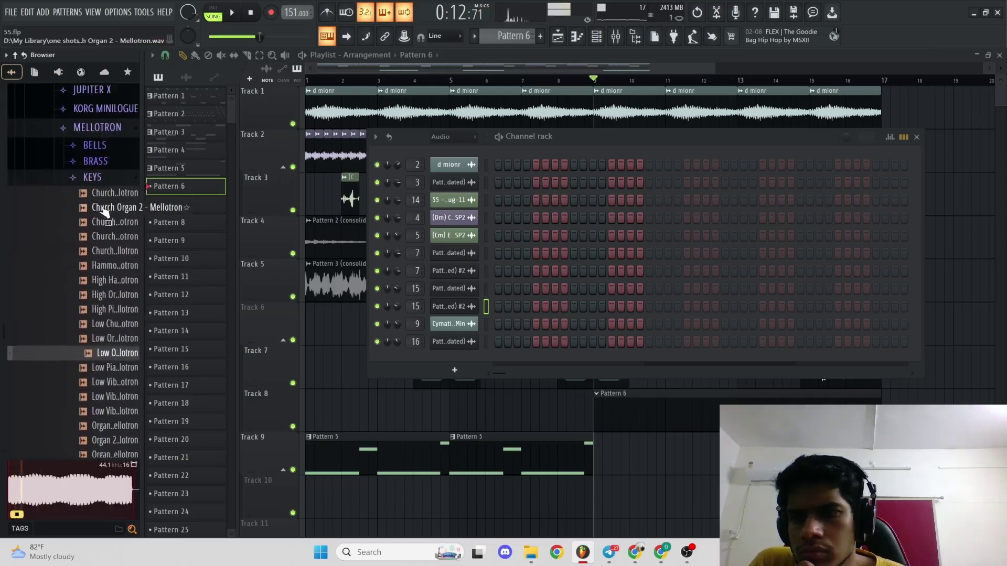
- Audition the Mellotron vocal one-shots, including High Male Solo Voice and the choir samples
left_click(105, 179)
left_click(105, 212)
left_click(107, 256)
left_click(107, 270)
left_click(109, 284)
left_click(109, 271)
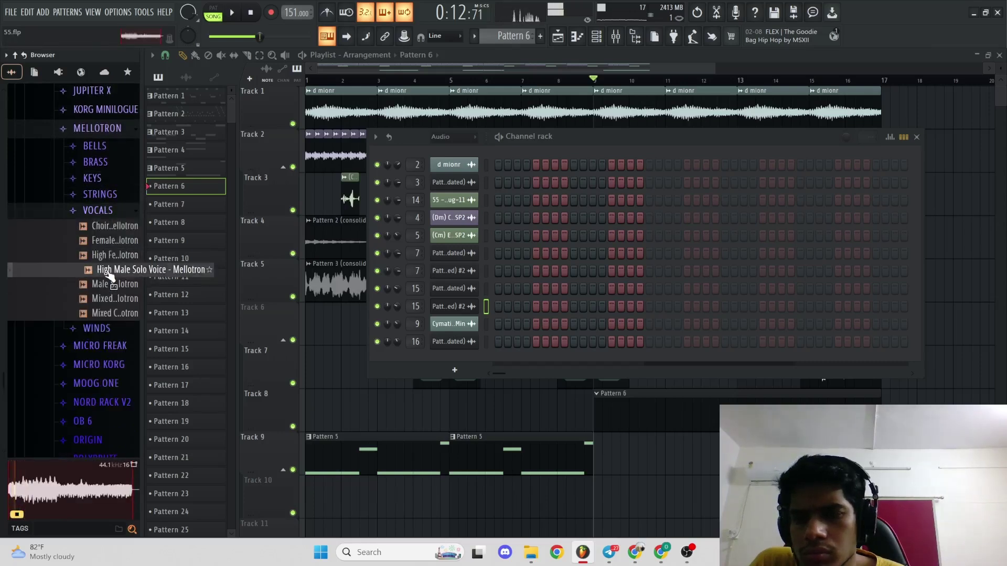
key("space")
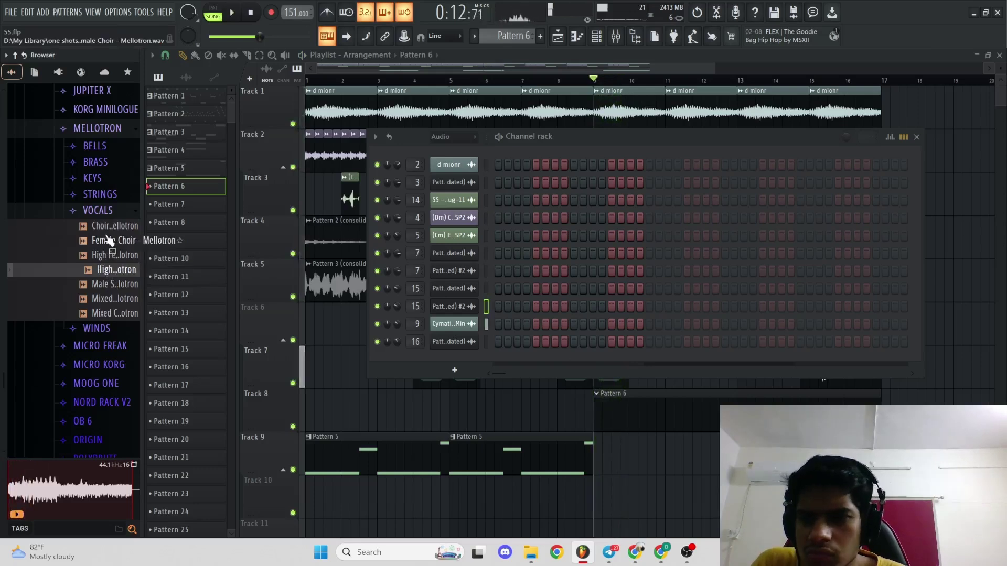
left_click(106, 226)
- Audition the cello one-shots in the Mellotron Strings folder, including Low Cello, Cello 2 and Bowed Cello
left_click(100, 194)
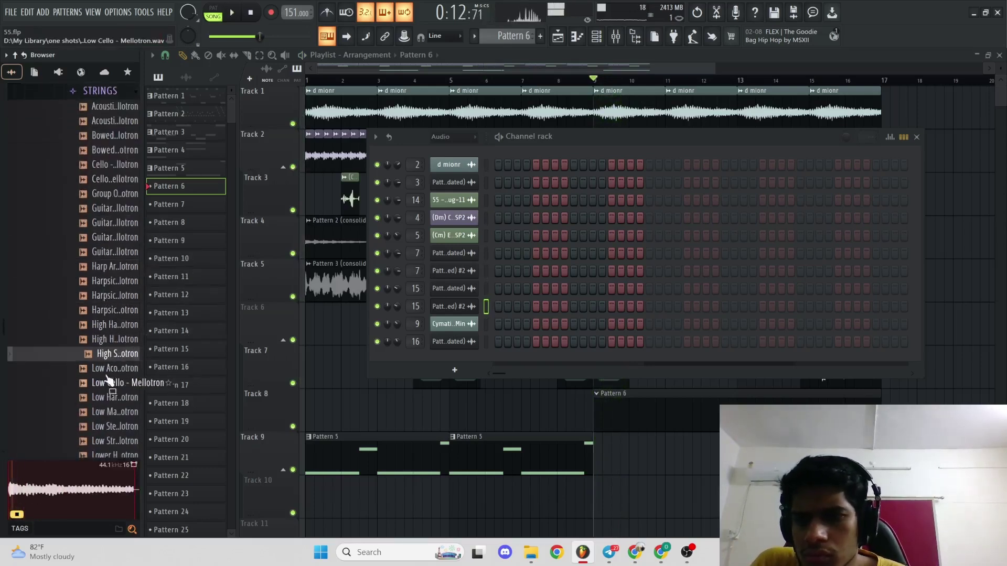
left_click(112, 195)
left_click(115, 182)
left_click(117, 167)
left_click(120, 184)
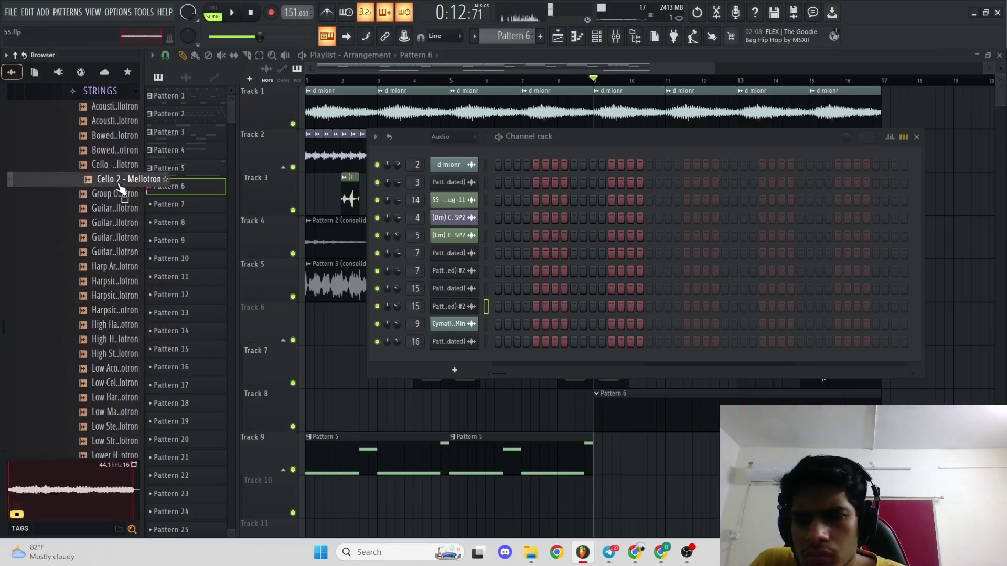
left_click_drag(71, 171, 74, 166)
left_click(94, 151)
left_click(101, 138)
left_click(106, 151)
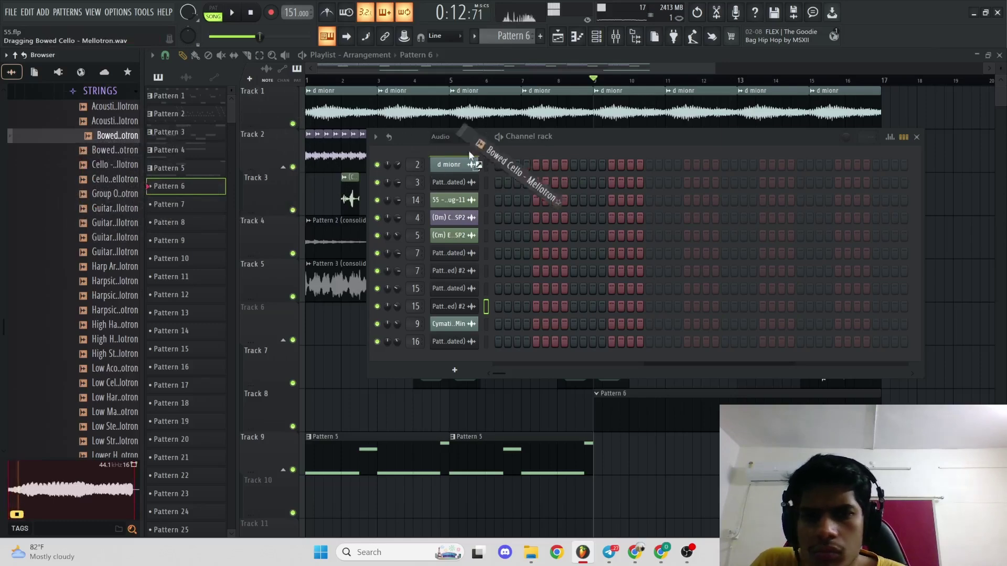
- Add the Bowed Cello - Mellotron sample as a new channel and open its piano roll
left_click_drag(471, 175, 460, 207)
right_click(467, 213)
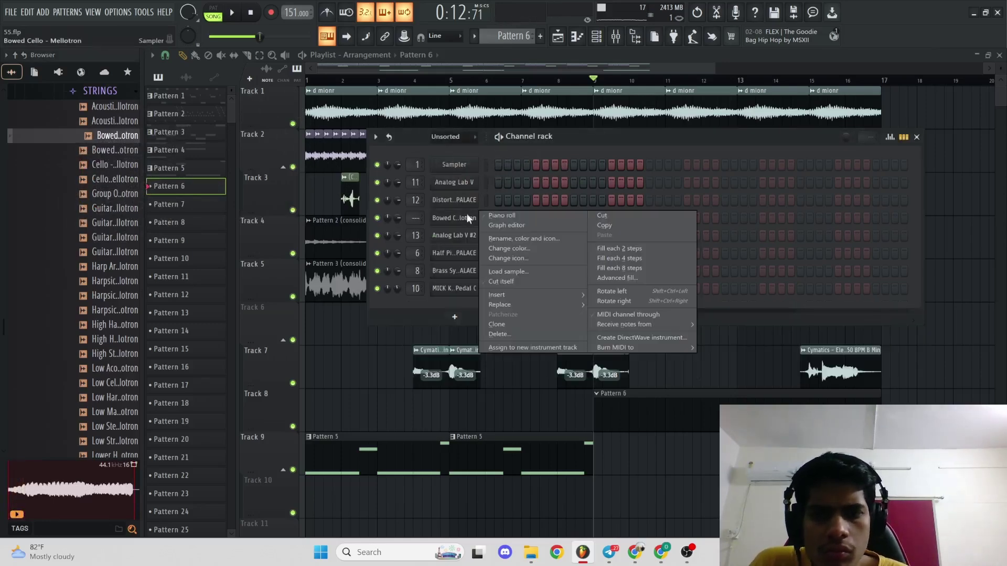
left_click(517, 214)
- Try a row of repeated D4 notes on the Bowed Cello channel and transpose them up by octaves
left_click_drag(310, 317, 157, 320)
right_click(236, 273)
left_click(254, 294)
left_click_drag(231, 315, 490, 318)
key("ctrl+z")
key("space")
key("ctrl+d")
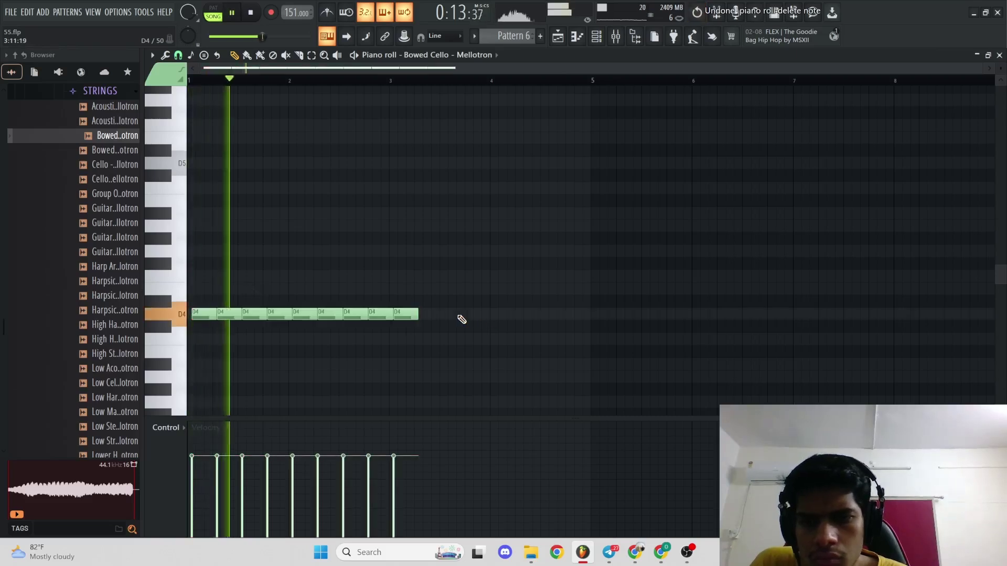
key("space")
key("ctrl+Up")
key("ctrl+Up")
key("space")
- Draw a descending Bowed Cello phrase from the pattern's start with D6, A5 and G5 notes
scroll(456, 317, "up", 7)
scroll(457, 316, "down", 2)
left_click_drag(260, 253, 472, 253)
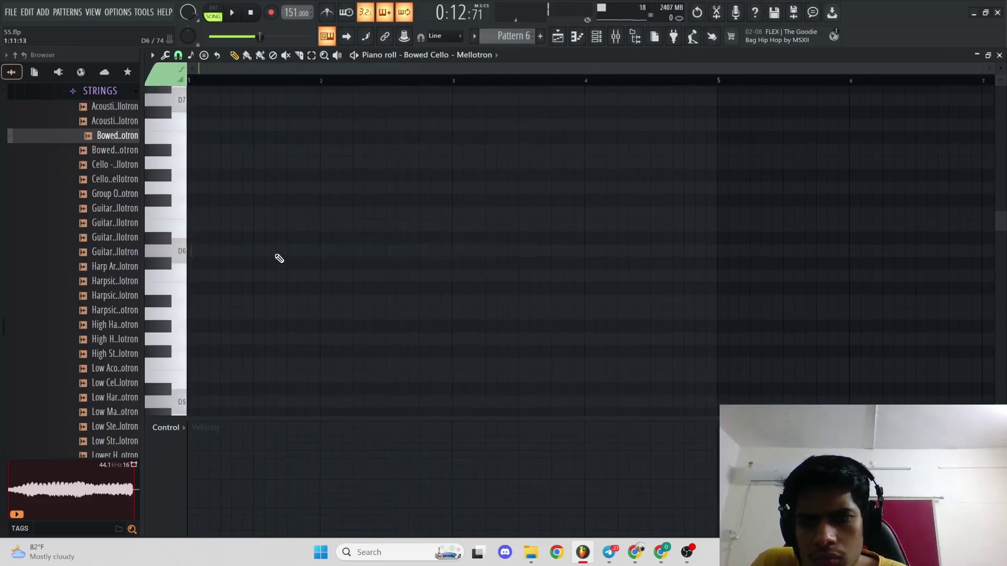
left_click(225, 312)
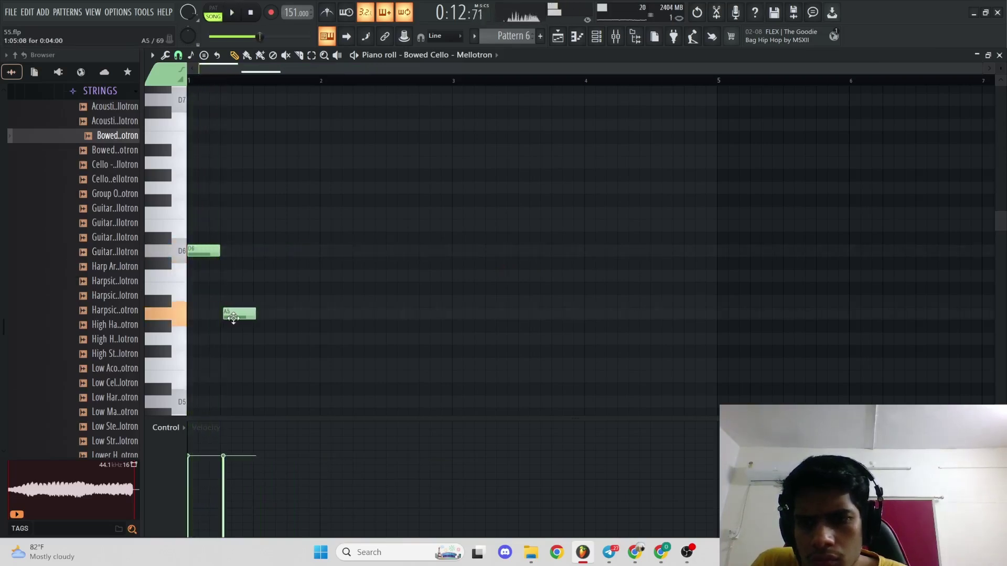
key("space")
left_click(248, 338)
scroll(263, 336, "up", 3)
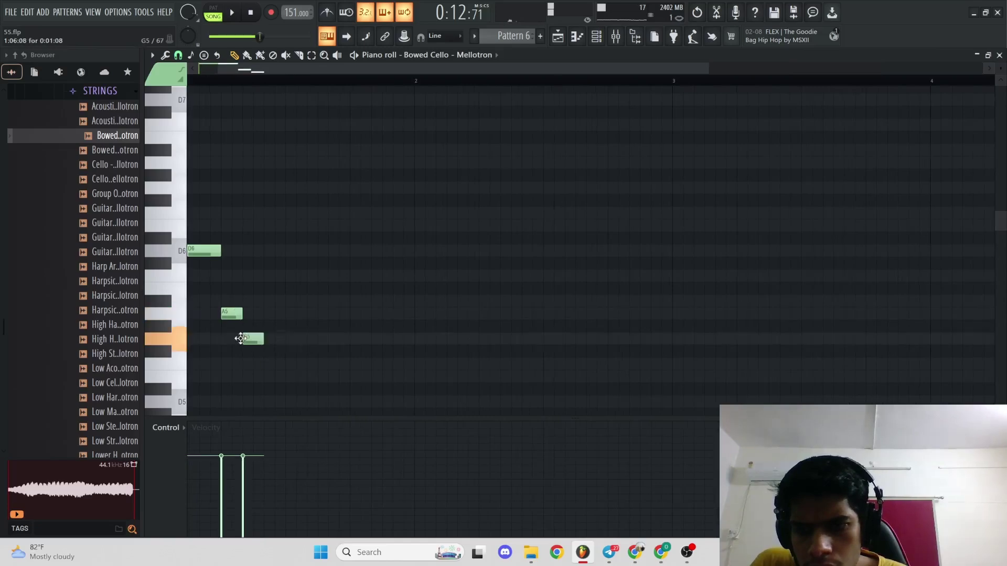
- Finish the phrase with an F5 note, then duplicate it and raise it one octave
key("ctrl+b")
key("space")
scroll(295, 372, "down", 1)
key("ctrl+Up")
key("space")
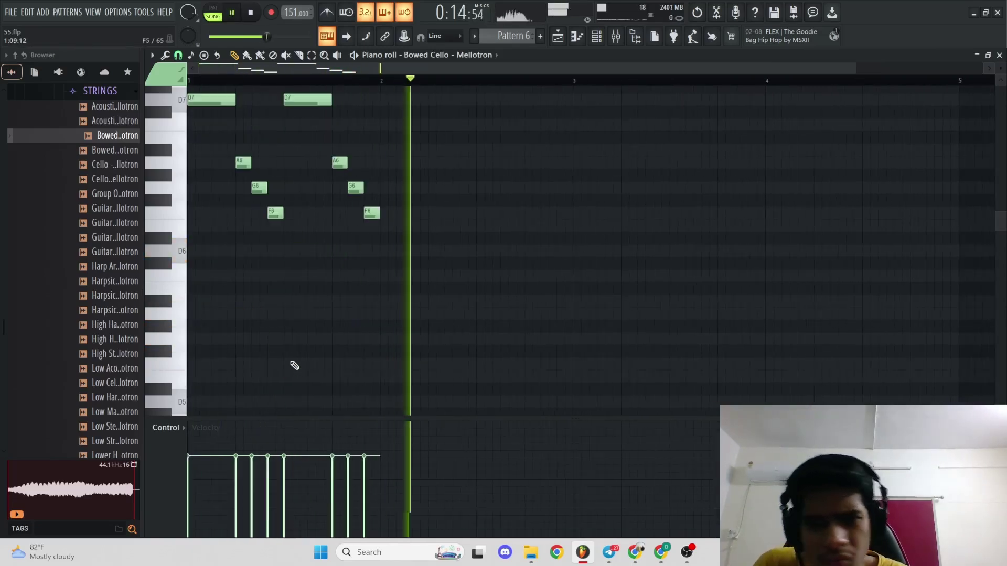
- Replace the channel's sample with Pizzicato Violin Low from the Mellotron Strings folder
left_click(100, 253)
left_click(102, 209)
scroll(103, 295, "down", 8)
left_click(104, 271)
middle_click(104, 270)
- Lower the phrase two octaves and add a D4 note beneath its first note
key("space")
right_click(344, 267, "ctrl")
scroll(344, 267, "down", 1)
key("ctrl+Down")
key("ctrl+Down")
right_click(344, 267, "ctrl")
scroll(344, 267, "down", 2)
key("space")
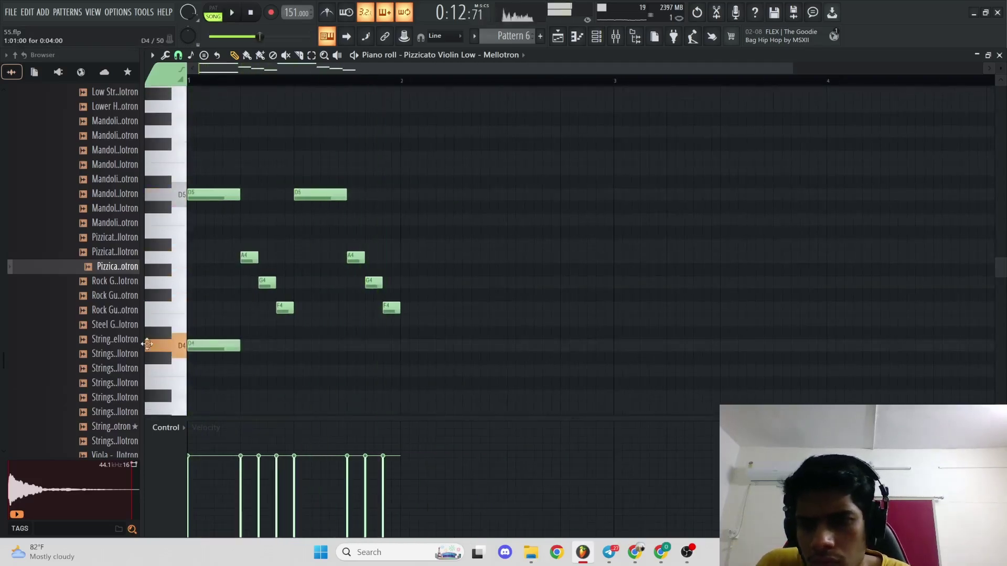
- Swap the channel's sample for Rock Guitar and play the phrase with it
key("space")
key("space")
middle_click(103, 284)
key("space")
key("space")
key("space")
- Thin the phrase out to its D5, D4 and A4 notes plus a closing E4, and duplicate the bar
right_click(355, 257)
right_click(391, 309)
left_click_drag(374, 283, 397, 320)
key("space")
right_click(420, 313, "ctrl")
key("ctrl+b")
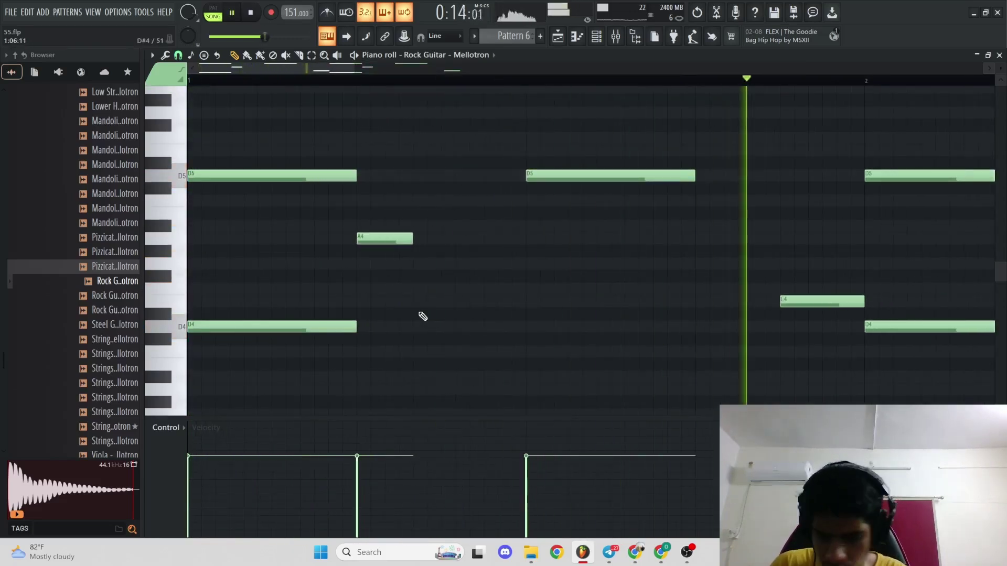
scroll(419, 313, "down", 3)
- Audition Strings 4, then load Strings 3 into the channel and play the phrase
key("space")
left_click(114, 382)
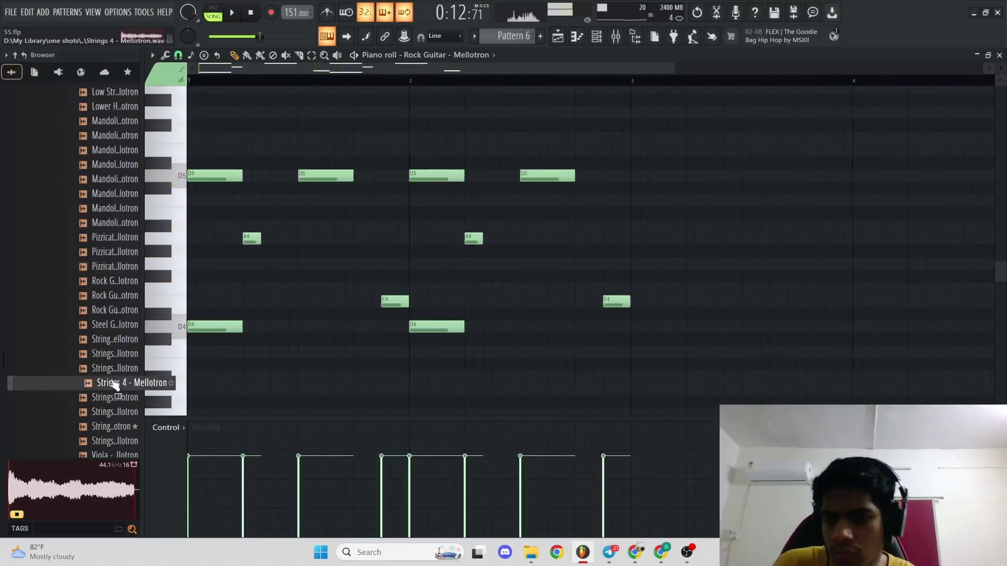
left_click(110, 369)
middle_click(110, 370)
key("space")
scroll(289, 347, "down", 2)
key("space")
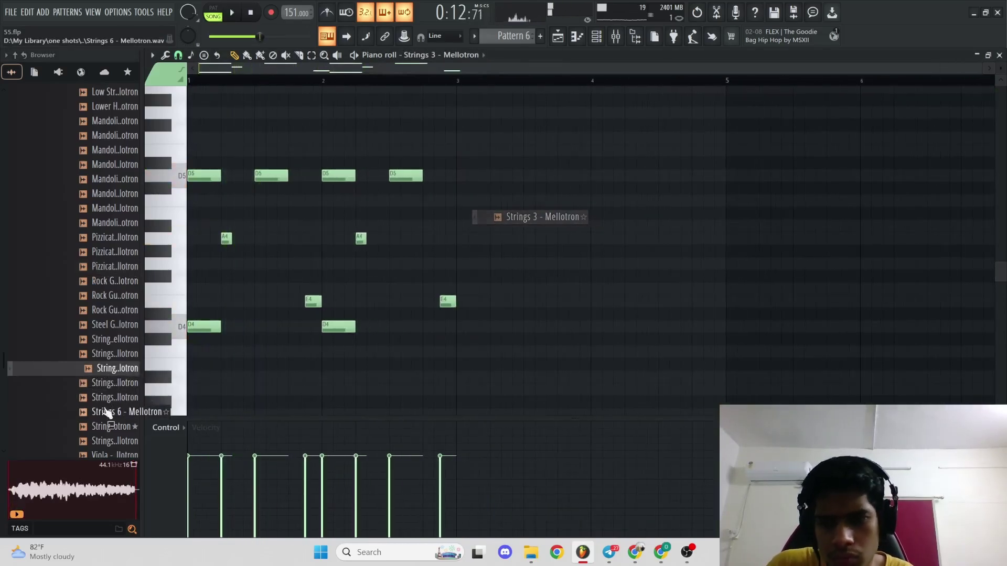
- Audition Strings 6 and neighbouring string samples, and swap the channel's sample for Violins 3
left_click(118, 412)
left_click(98, 426)
scroll(118, 388, "down", 2)
scroll(110, 367, "down", 3)
left_click(98, 326)
key("space")
scroll(313, 301, "up", 3)
key("space")
- Audition Violins High and the neighbouring violin sample, and play the phrase with Violins 3
left_click(129, 342)
left_click(114, 356)
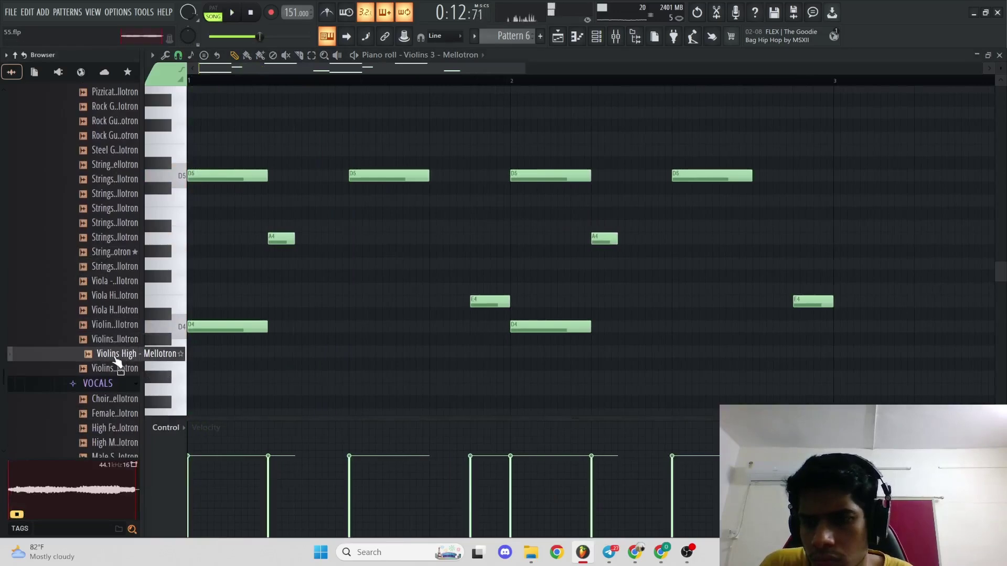
left_click(112, 343)
key("space")
scroll(351, 299, "down", 3)
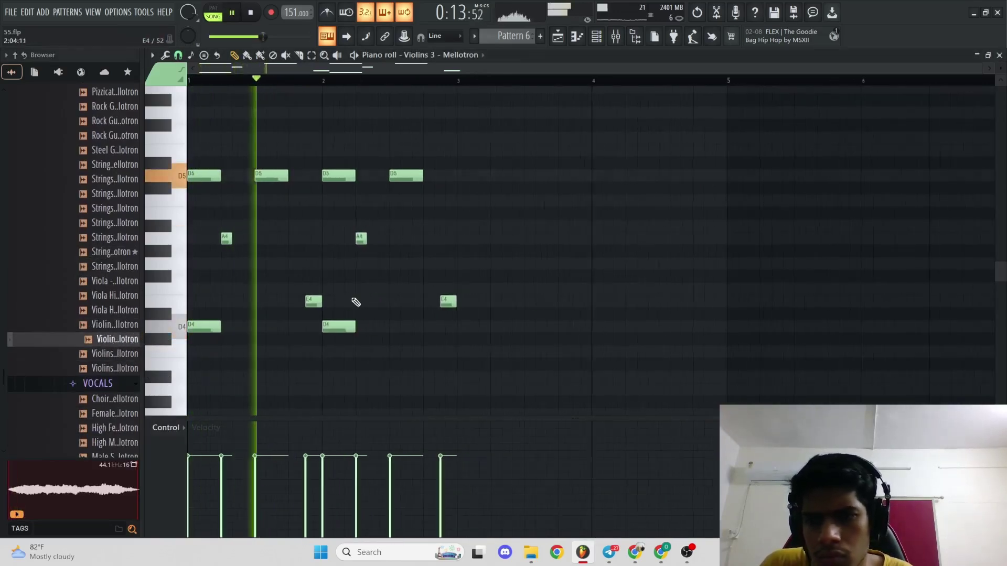
- Raise the phrase one octave and play it back in pattern mode
key("space")
scroll(353, 299, "up", 3)
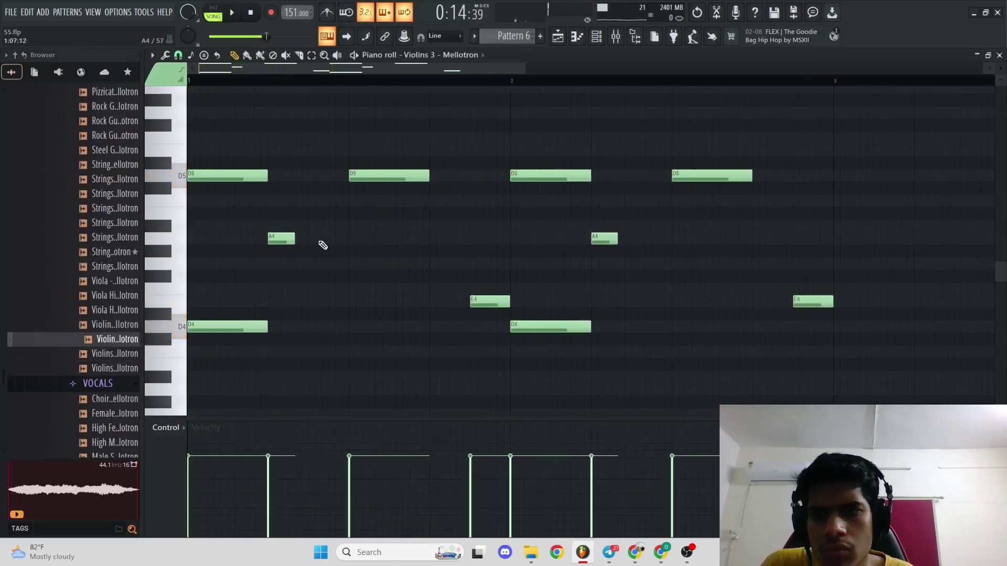
scroll(323, 245, "up", 3)
left_click(219, 15)
key("space")
scroll(328, 189, "down", 3)
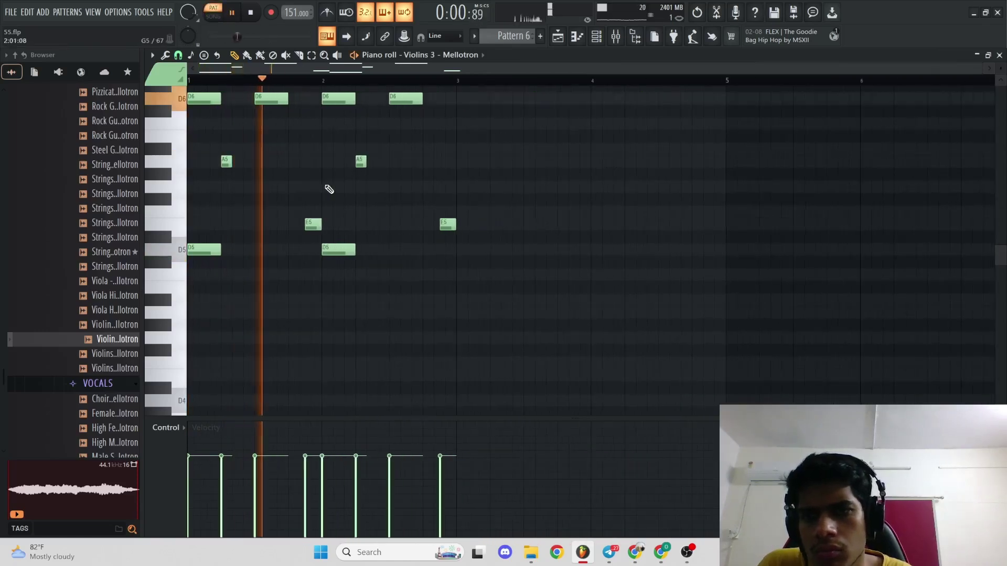
- Swap the channel's sample for Violins M400 and lower the phrase two octaves
left_click_drag(112, 368, 340, 335)
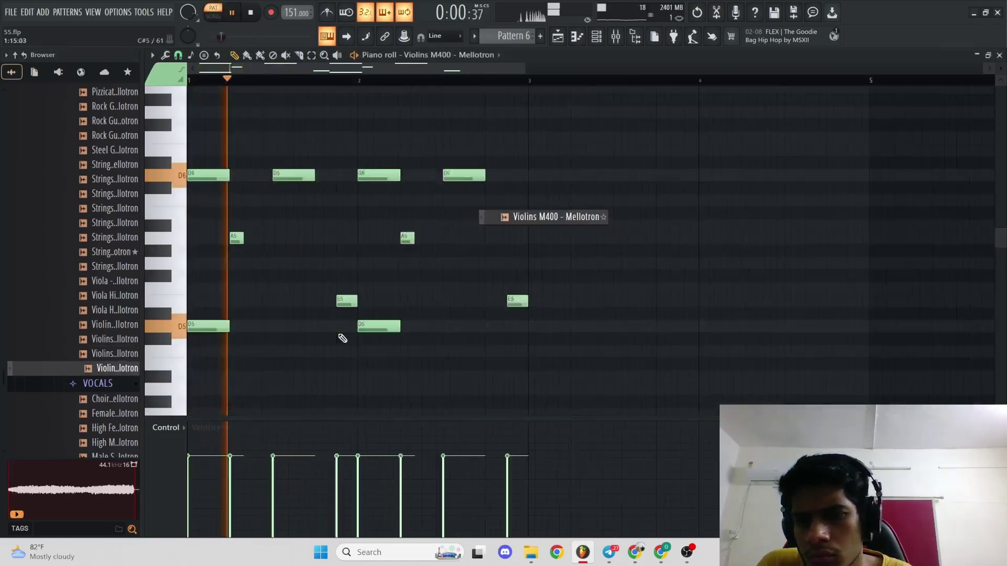
key("space")
scroll(342, 337, "down", 2)
key("space")
key("ctrl+Down")
key("space")
right_click(341, 336, "ctrl")
key("space")
key("space")
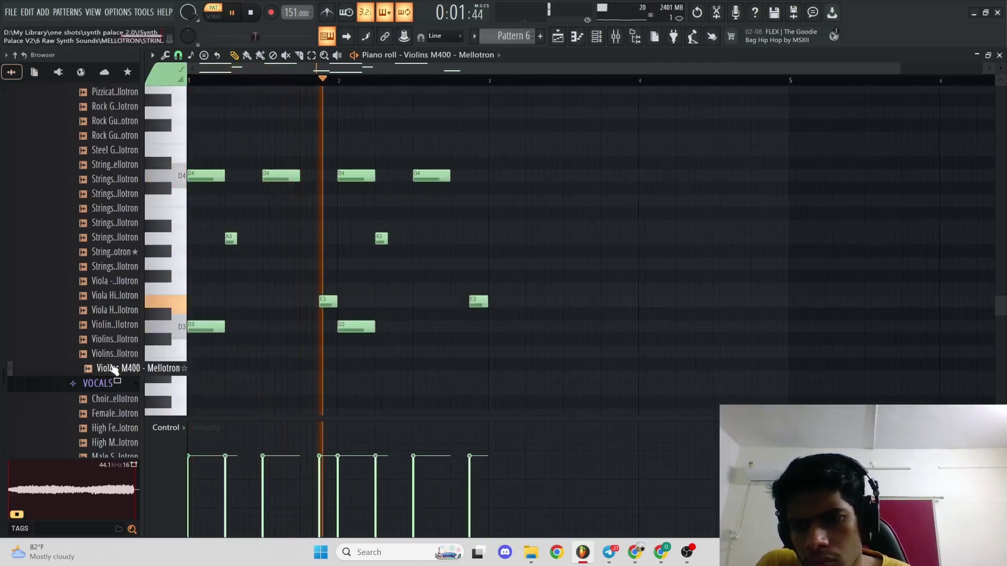
- Replace the channel's sample with Viola High and play the phrase with it
scroll(413, 282, "up", 3)
key("space")
key("space")
key("space")
left_click(111, 300)
left_click_drag(110, 299, 504, 218)
key("space")
scroll(397, 278, "down", 3)
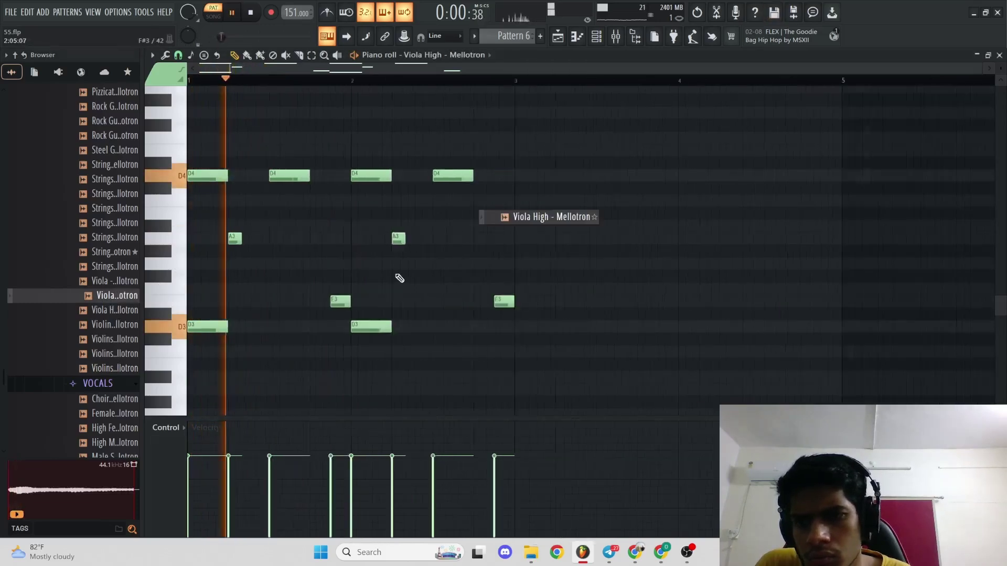
key("space")
- Audition Mandolin Strummed Normal, clear all notes from the phrase and load that sample into the channel
left_click(116, 209)
scroll(116, 267, "up", 5)
left_click(106, 311)
scroll(105, 313, "up", 6)
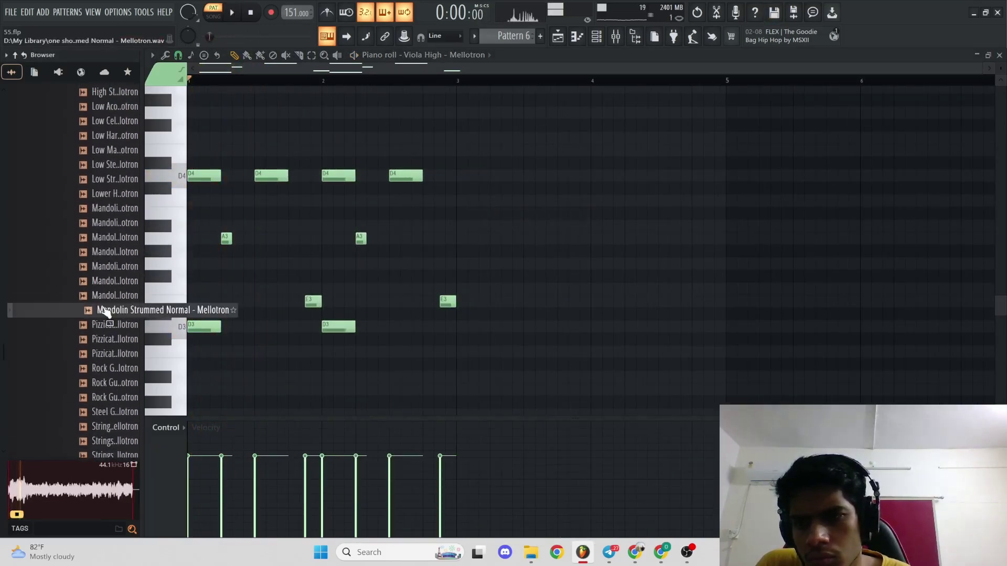
scroll(105, 324, "down", 4)
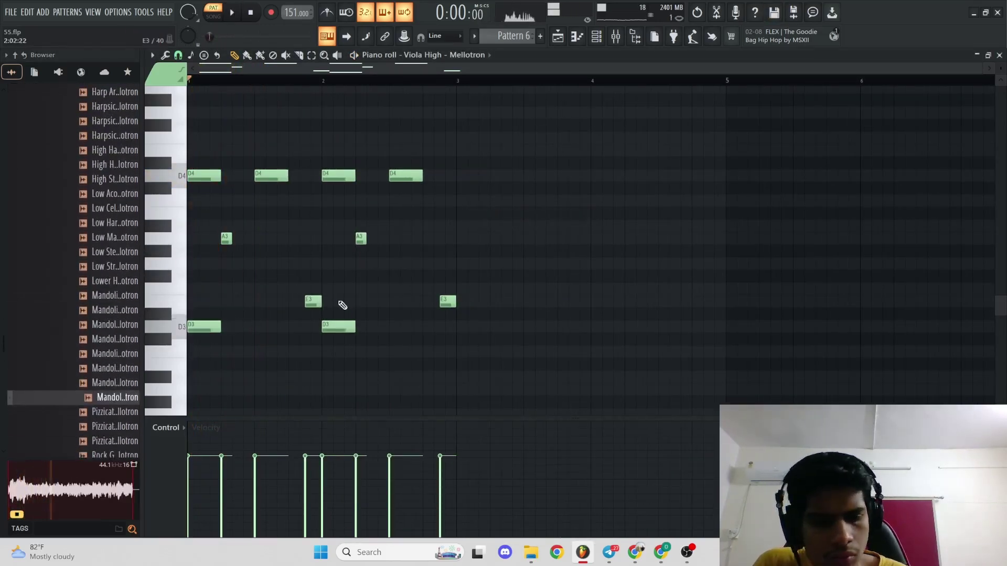
key("Delete")
middle_click(107, 402)
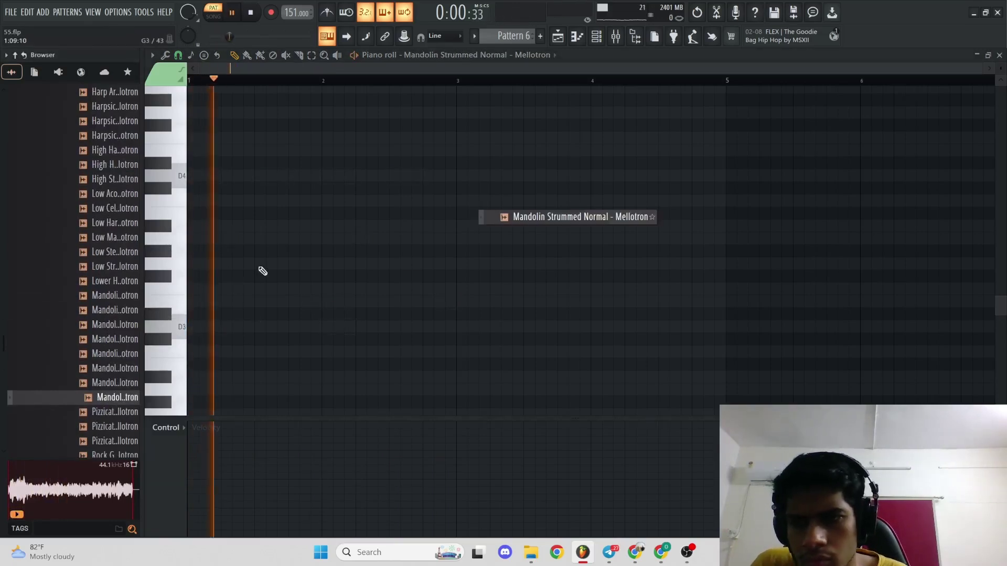
- Draw a one-bar D4 note at the pattern's start and play it in song mode
key("space")
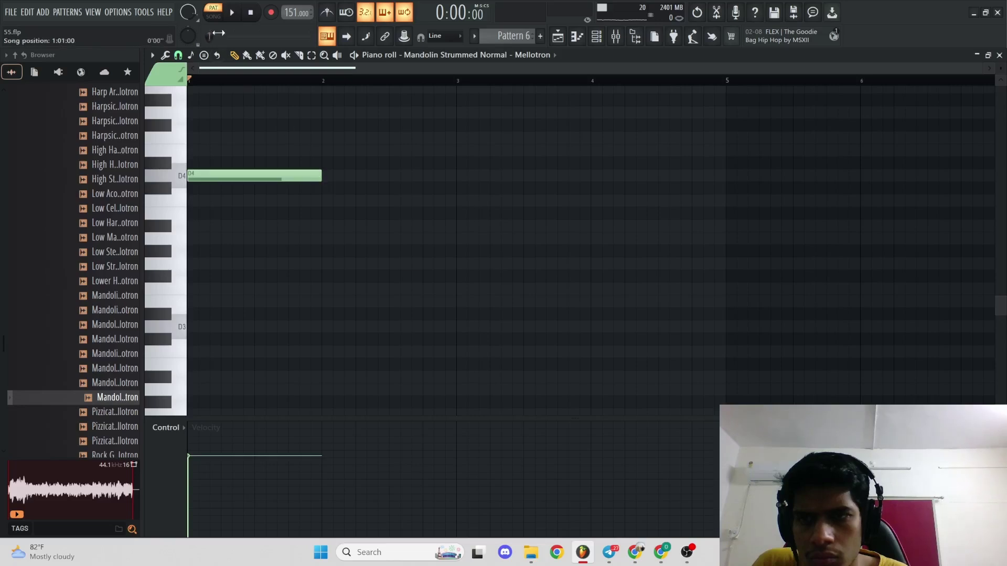
left_click(239, 79)
key("space")
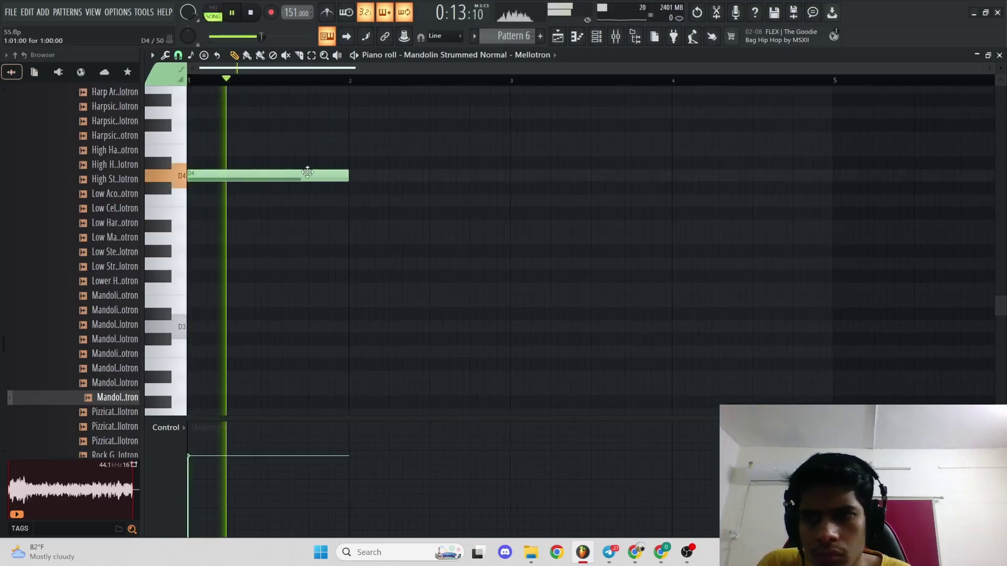
left_click_drag(362, 270, 237, 107)
key("ctrl+b")
left_click(394, 166, "ctrl")
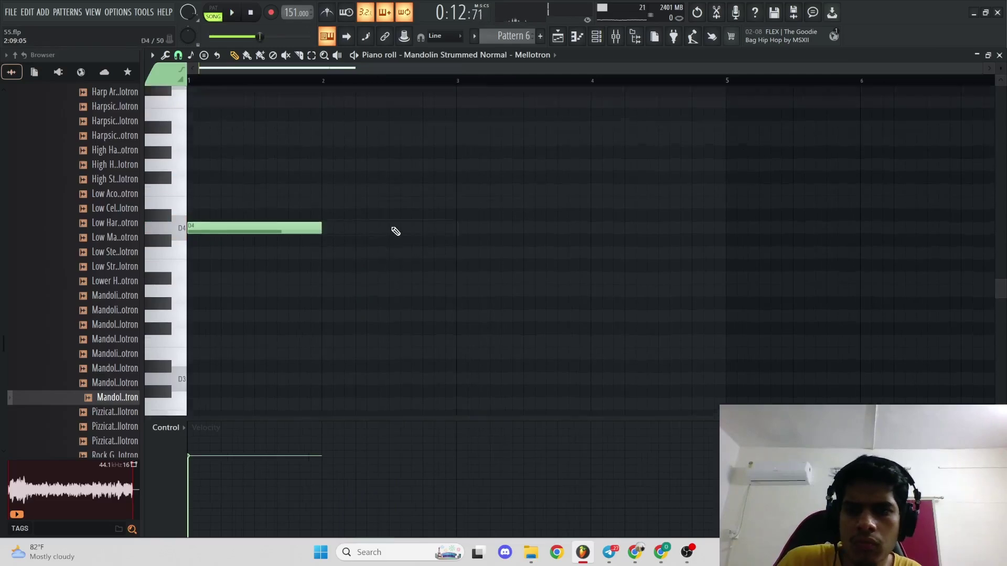
- Raise the mandolin note to D5 and add a one-bar A4 note after it
scroll(395, 232, "up", 2)
scroll(394, 231, "down", 4)
right_click(393, 229, "ctrl")
left_click_drag(430, 266, 423, 281)
right_click(499, 278)
key("space")
left_click(430, 314)
- Duplicate the two-bar D5 and A4 mandolin phrase to fill four bars
scroll(465, 302, "down", 2)
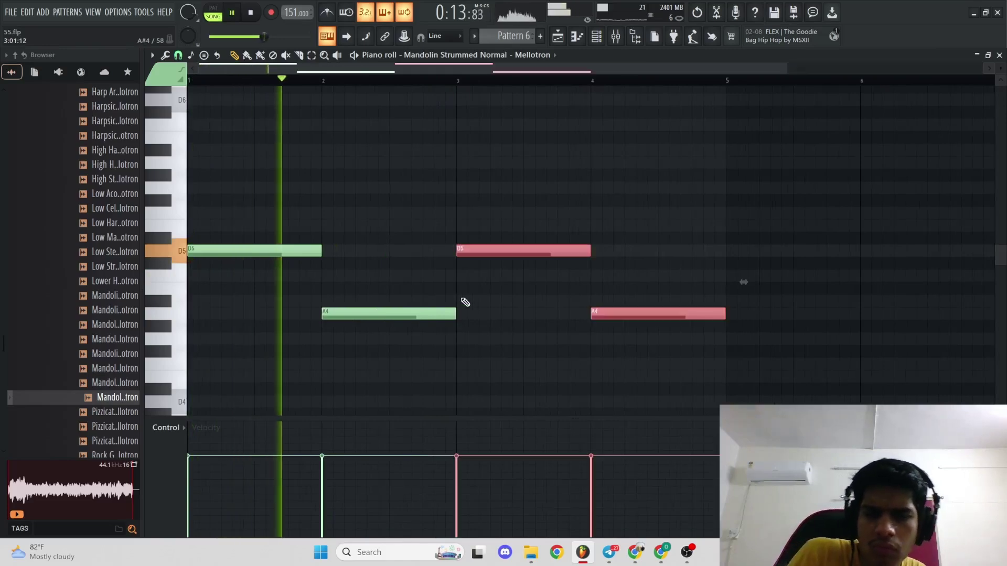
key("ctrl+b")
right_click(598, 301, "ctrl")
scroll(598, 301, "down", 2)
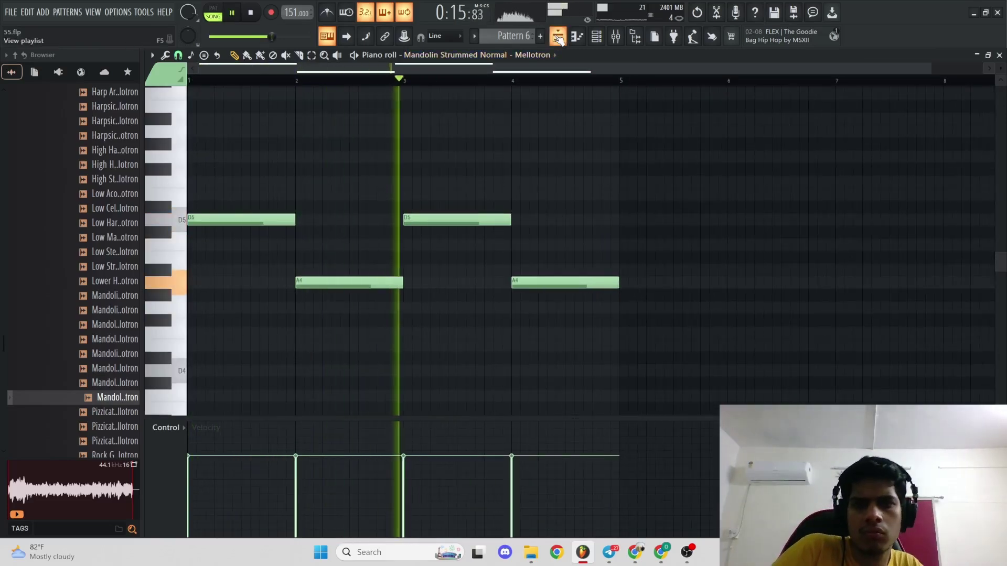
- Shorten the Pattern 6 clip in the playlist to end at bar 13 and consolidate it to audio
key("F5")
left_click_drag(877, 402, 735, 402)
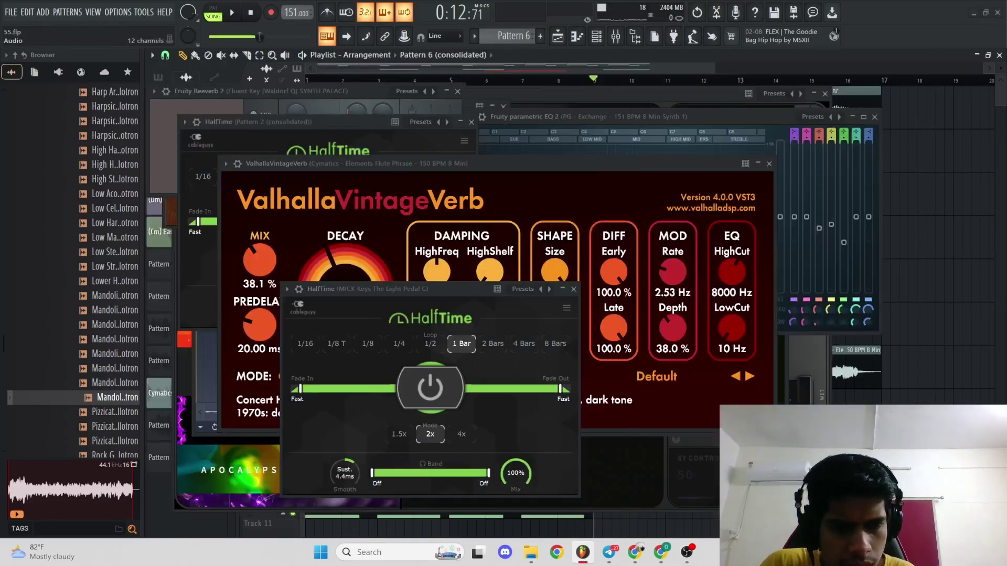
right_click(598, 445)
- Route the consolidated Pattern 6 clip to mixer track 17 and lower the Pattern 3 and Cymatics Elements faders
double_click(652, 411)
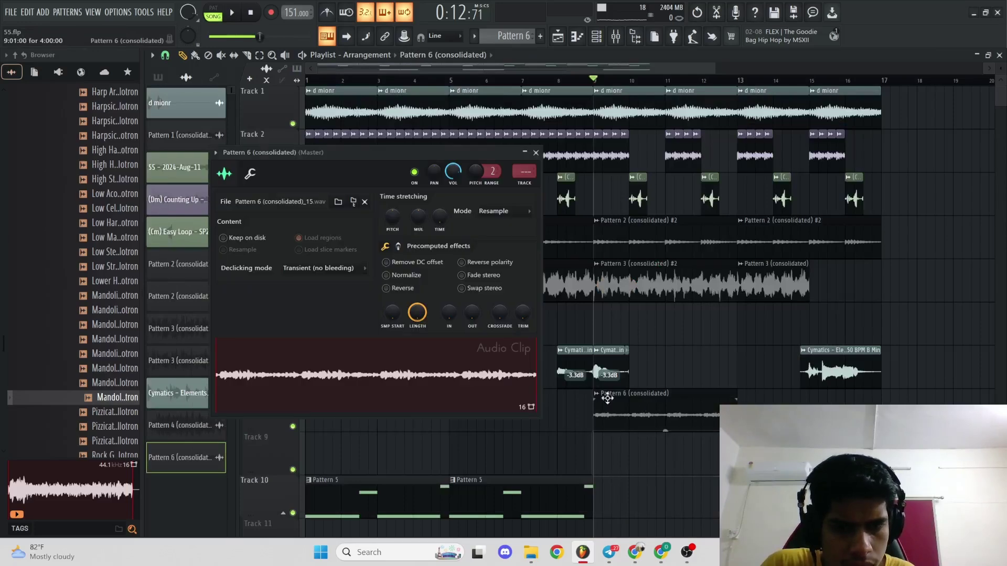
key("F9")
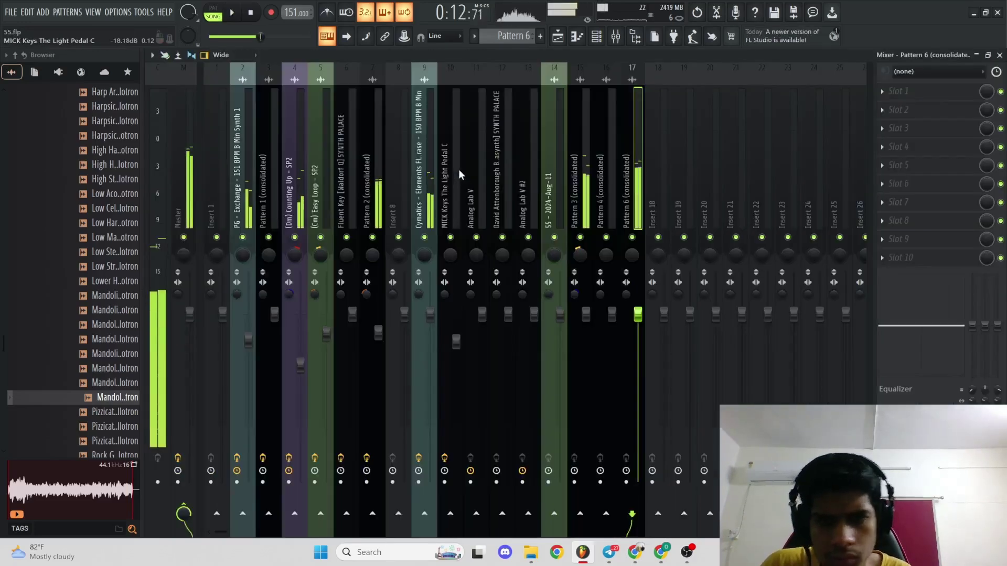
key("space")
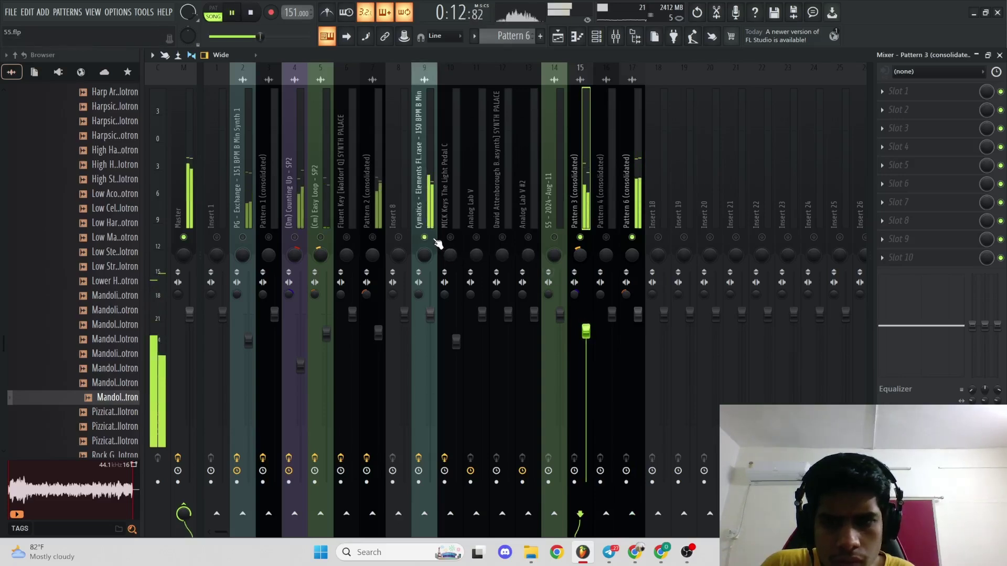
left_click_drag(432, 316, 432, 327)
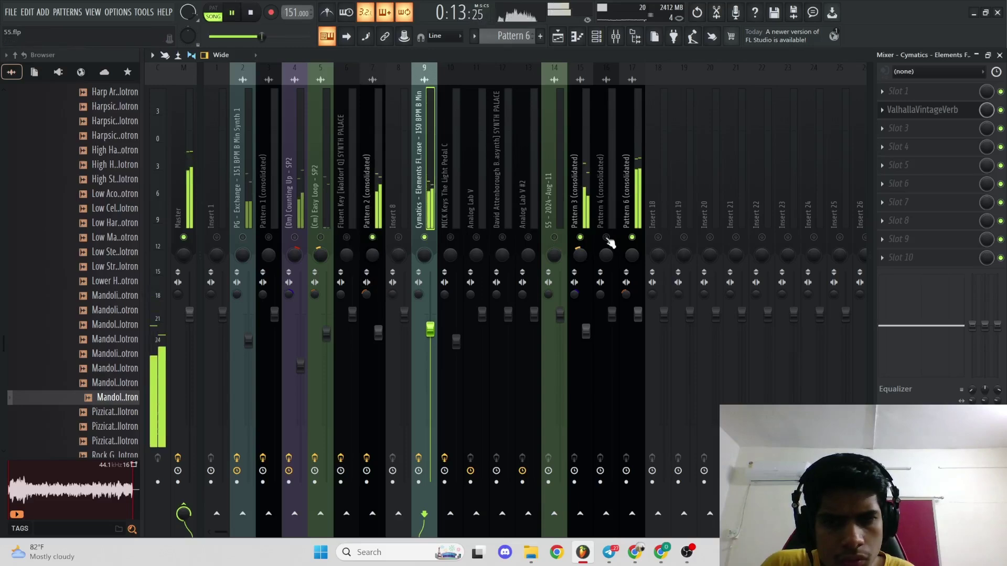
- Load Fruity Reeverb 2 into slot 2 of the consolidated Pattern 6 mixer track
key("space")
left_click(641, 229)
left_click(907, 110)
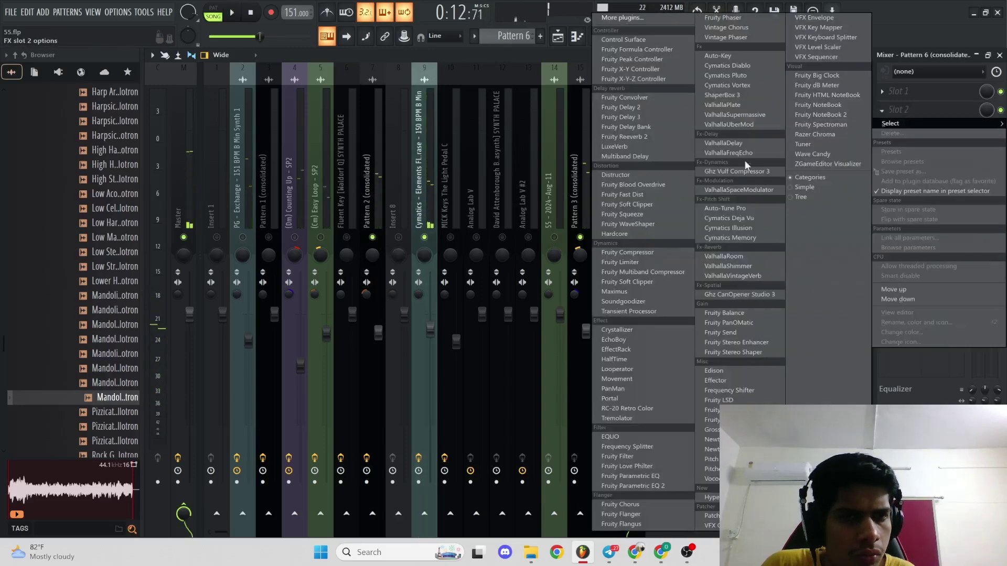
left_click(624, 136)
key("space")
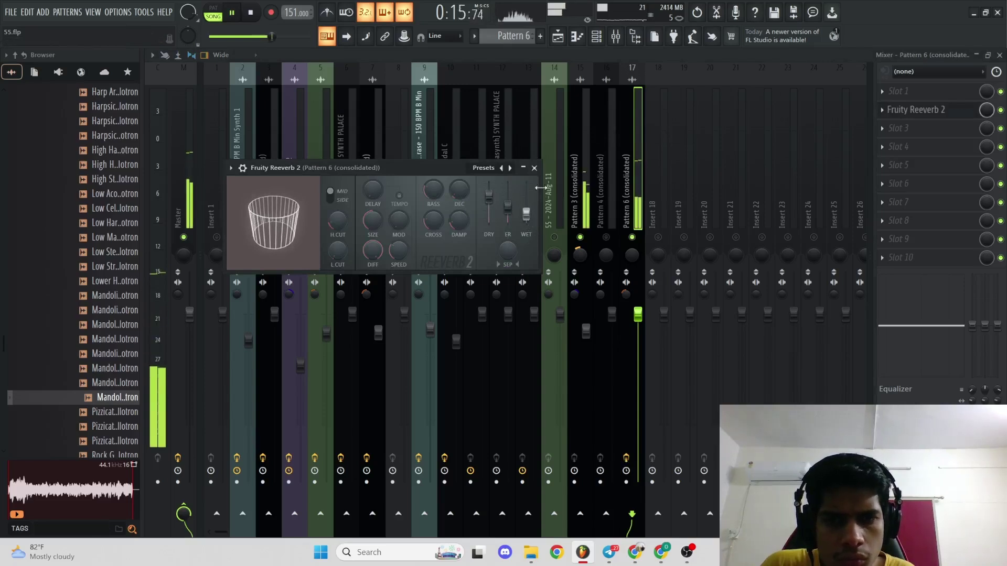
left_click(646, 282)
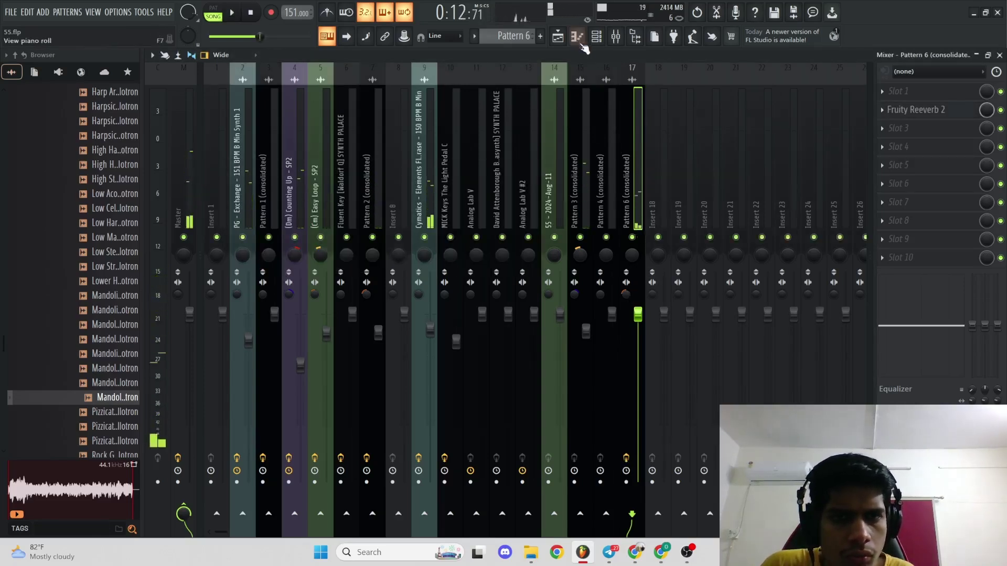
- Lower the channel volume of the consolidated Pattern 6 audio clip to 67%
left_click(558, 35)
double_click(664, 397)
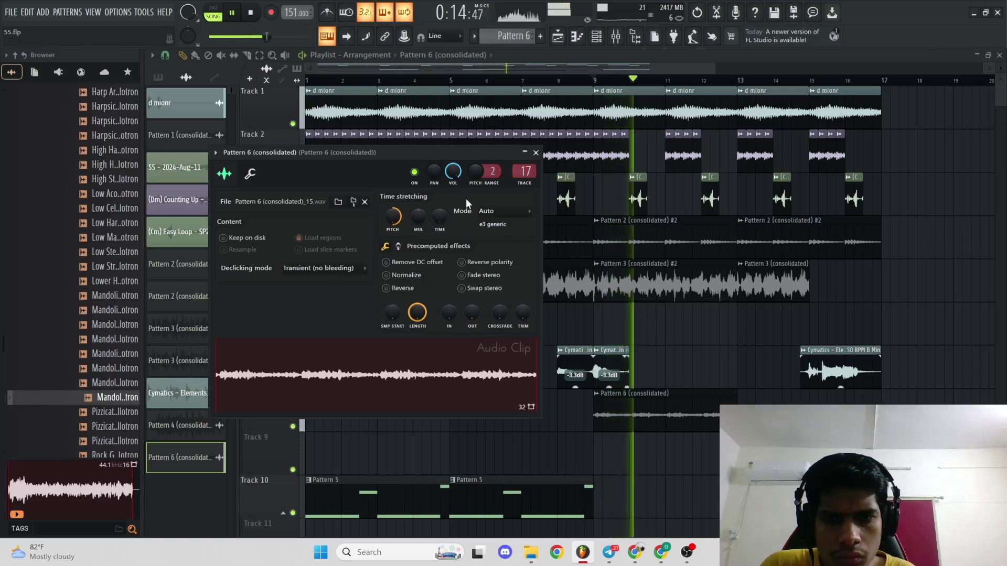
left_click_drag(454, 175, 410, 204)
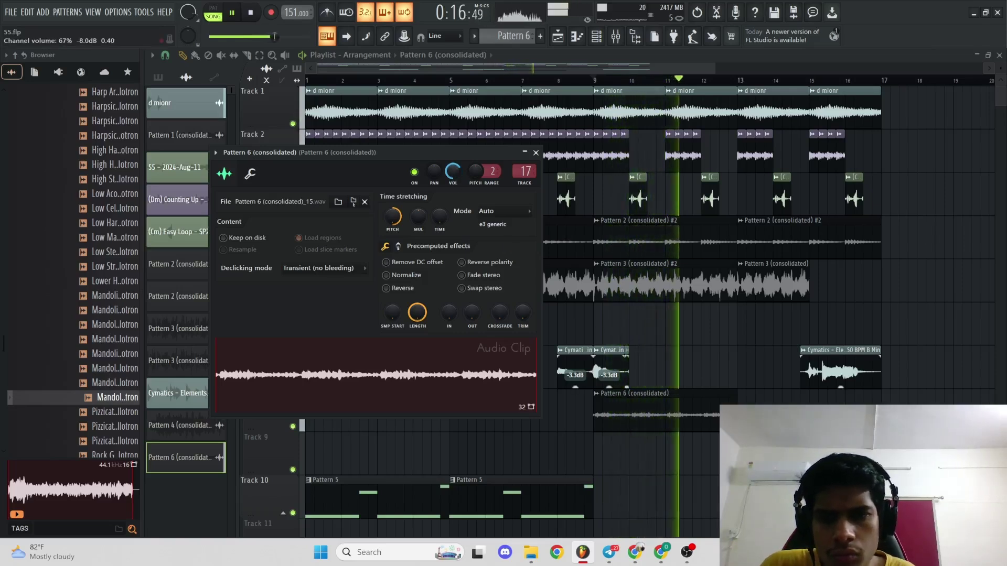
- Reset the Pattern 6 clip's time-stretching pitch and pan its channel 25% right
right_click(397, 212)
left_click(403, 217)
key("space")
key("space")
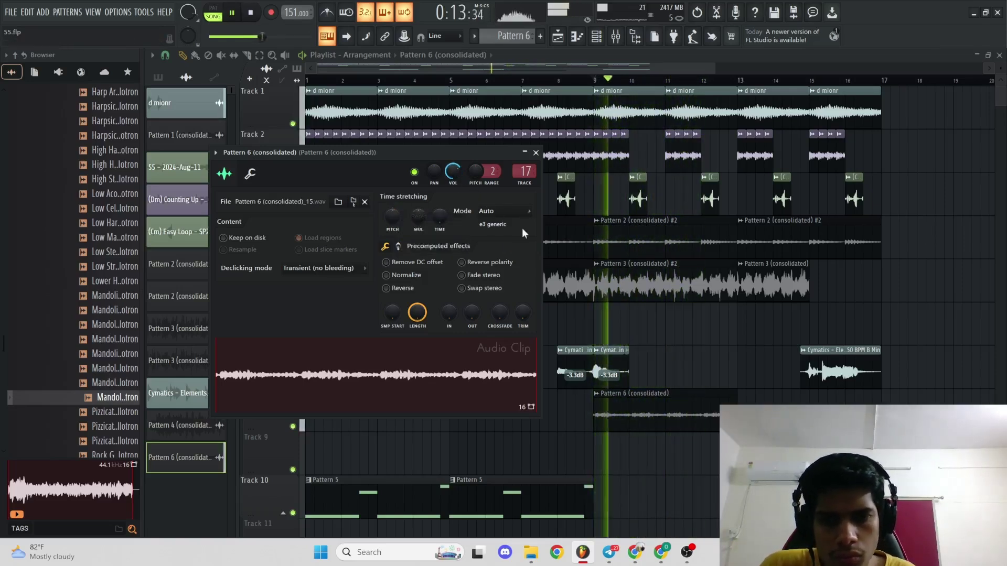
left_click_drag(453, 172, 434, 155)
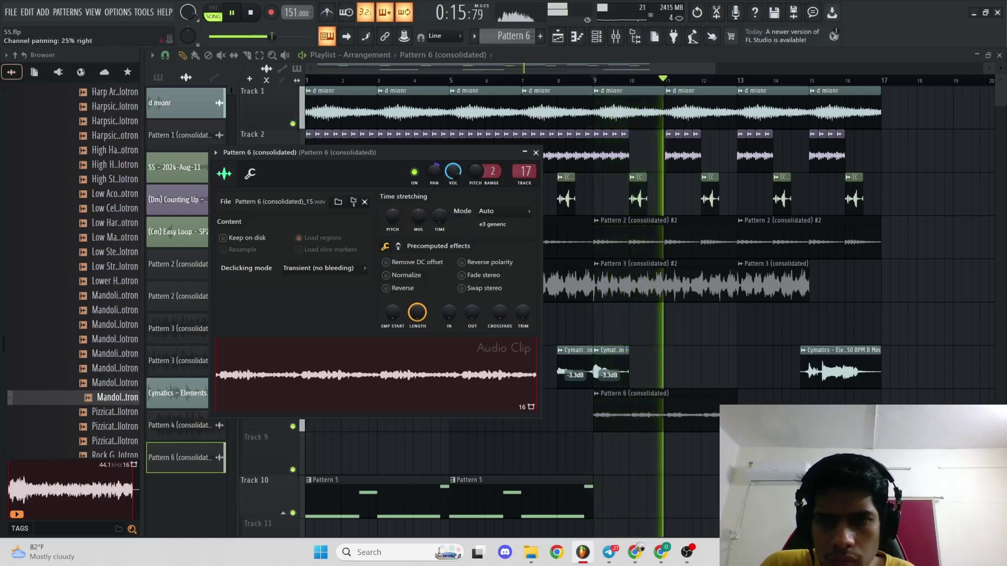
left_click(535, 153)
- Duplicate the consolidated Pattern 6 clip on Track 8 to fill bars 13 to 17
scroll(697, 281, "down", 4)
scroll(714, 359, "down", 1)
left_click_drag(680, 416, 538, 374)
key("ctrl+b")
key("space")
- Cut the duplicated Pattern 6 clip on Track 8 so it ends at bar 15
right_click(658, 337)
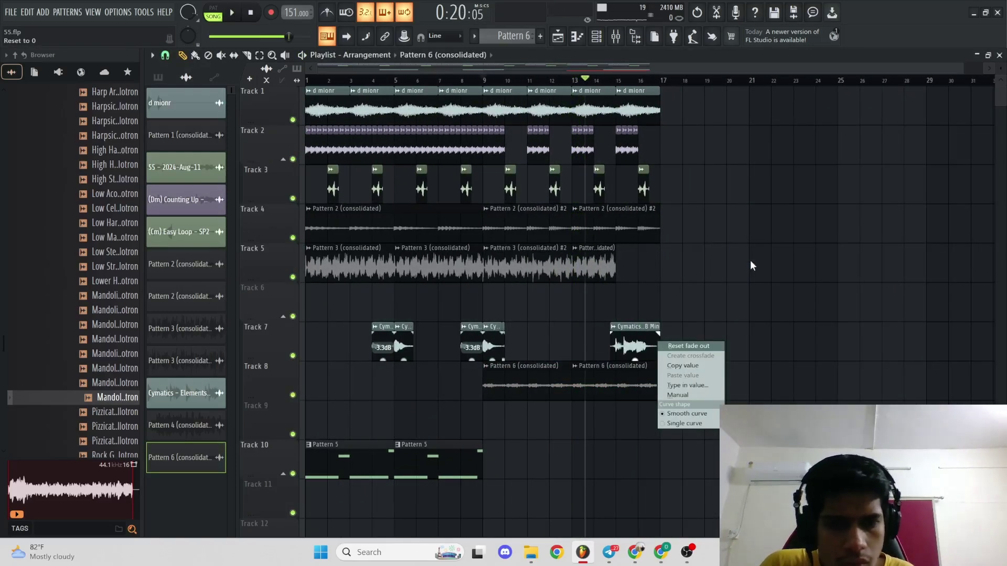
scroll(756, 268, "up", 3)
key("space")
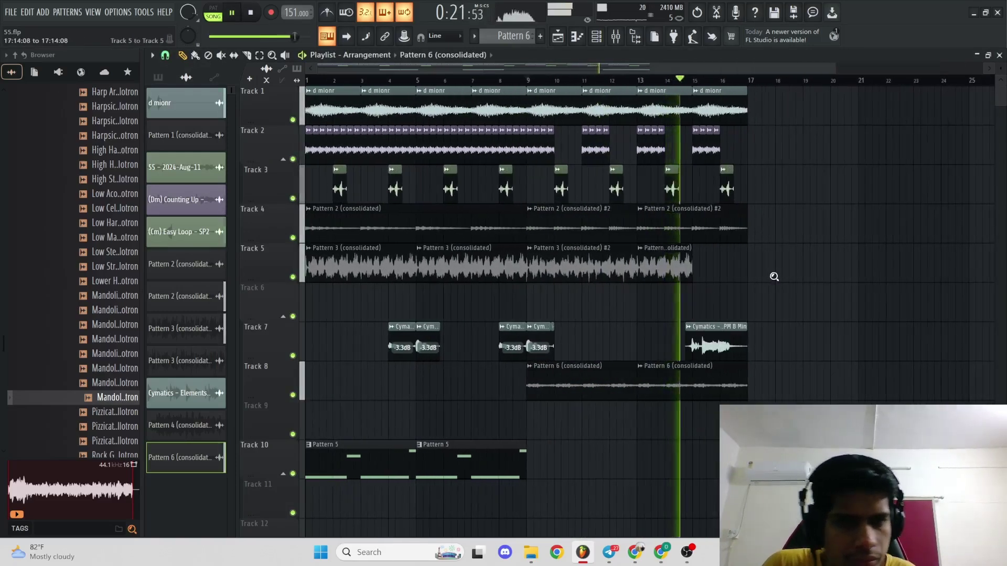
scroll(774, 277, "up", 1)
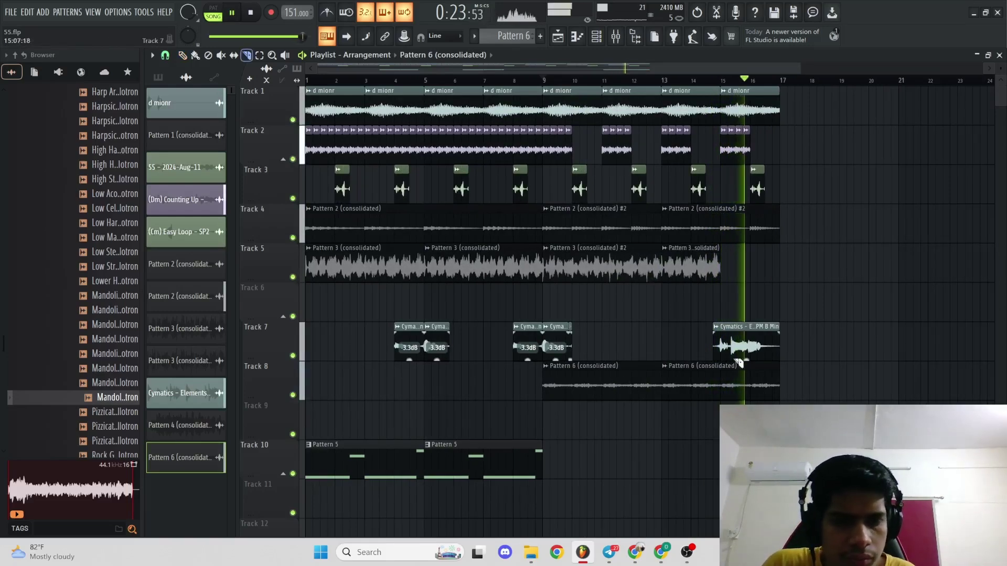
left_click(741, 305)
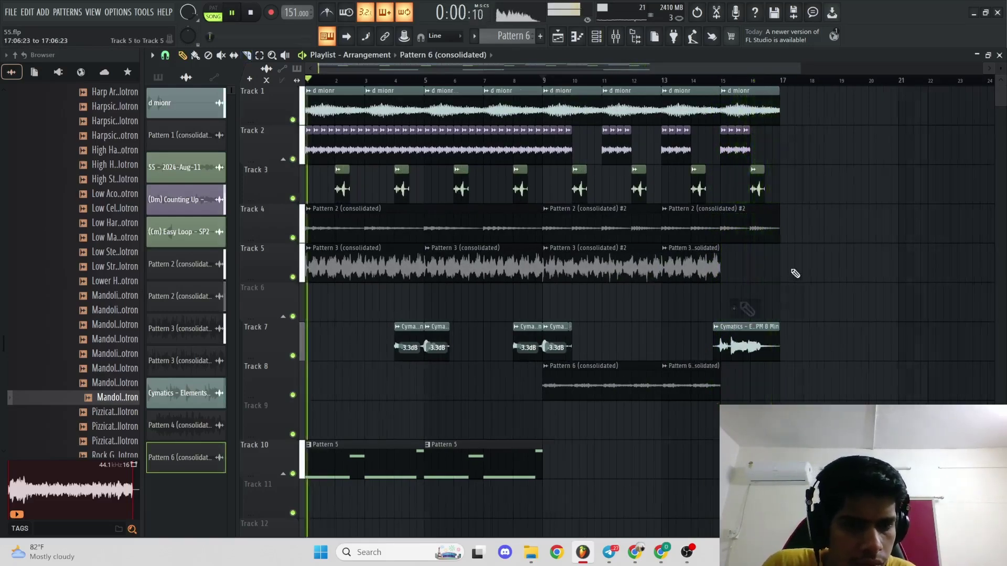
scroll(792, 273, "up", 1)
right_click(711, 284)
left_click(712, 285)
- Play the arrangement from the start, adjusting the system volume to check how the layers sit together
scroll(634, 262, "down", 2)
key("space")
key("space")
key("space")
scroll(515, 207, "down", 2)
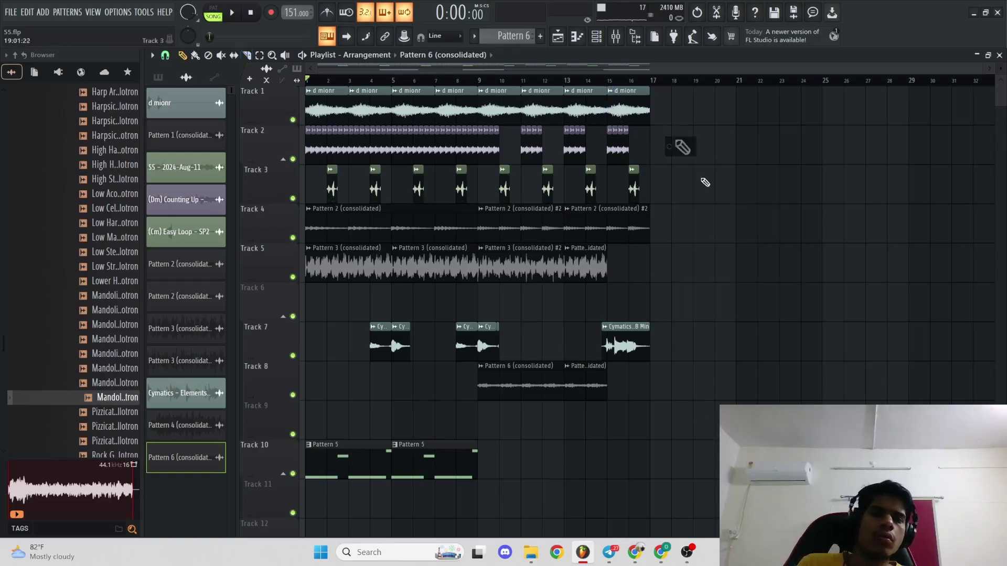
key("space")
scroll(755, 333, "up", 2)
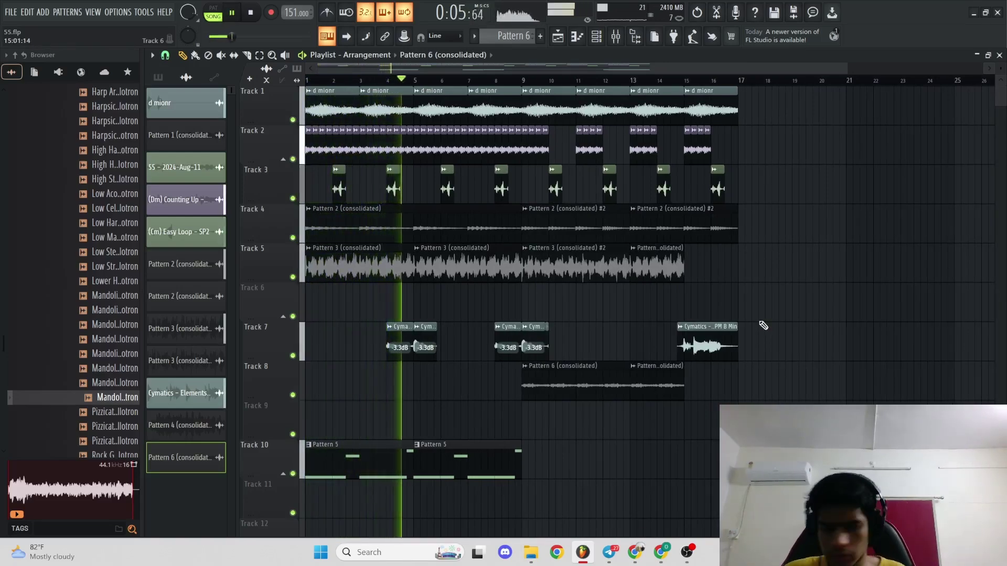
key("XF86AudioRaiseVolume")
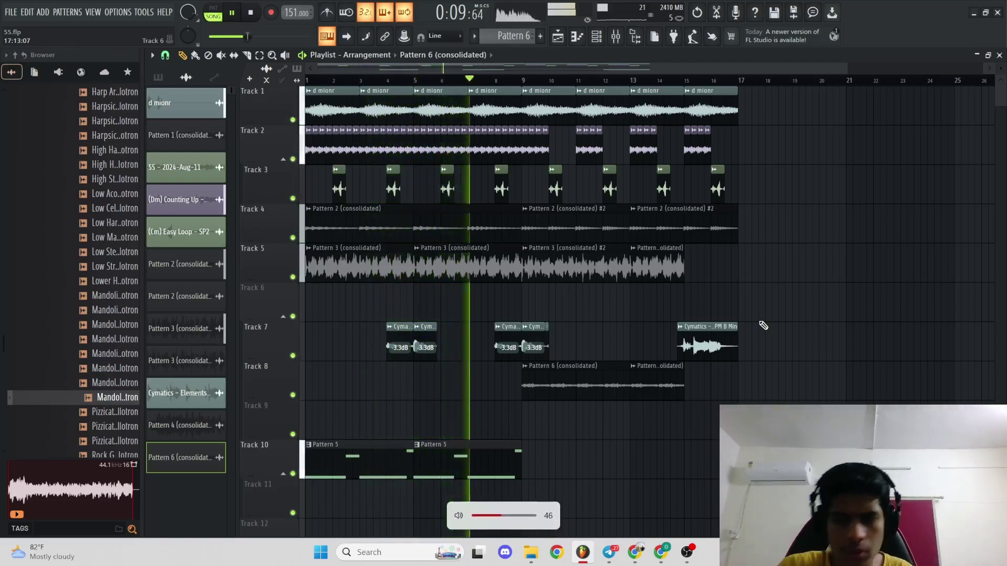
key("XF86AudioRaiseVolume")
key("XF86AudioRaiseVolume")
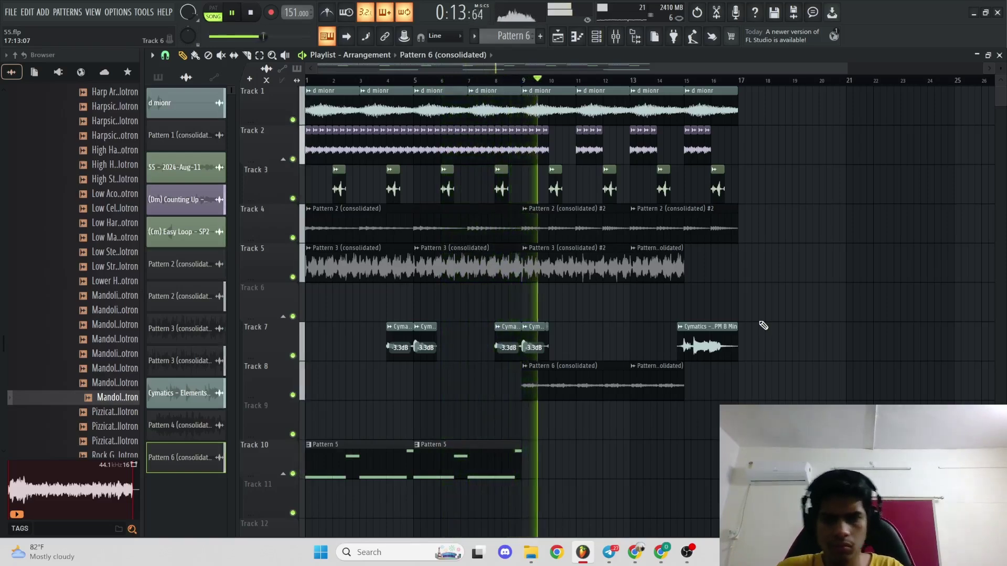
scroll(763, 326, "up", 2)
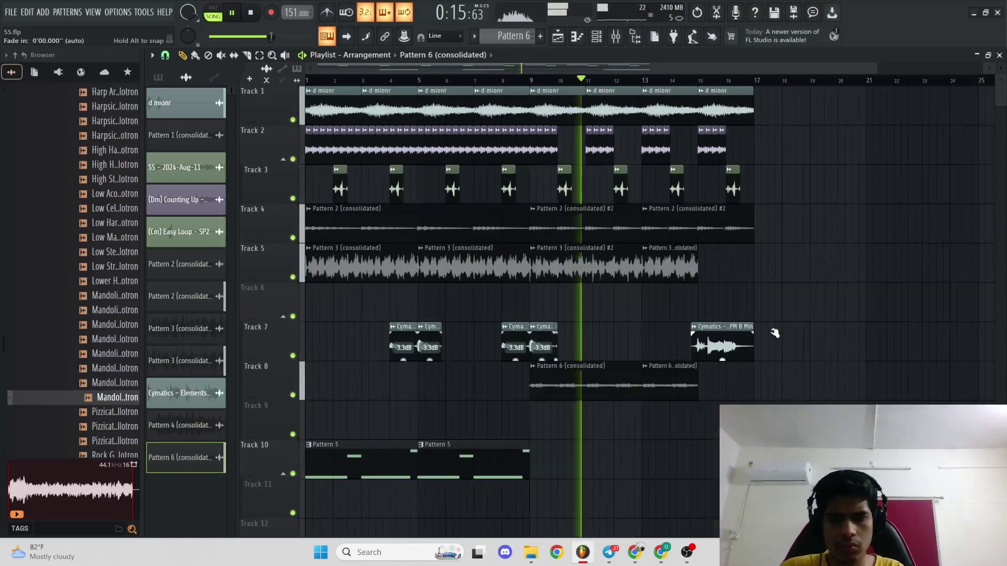
scroll(776, 336, "down", 3)
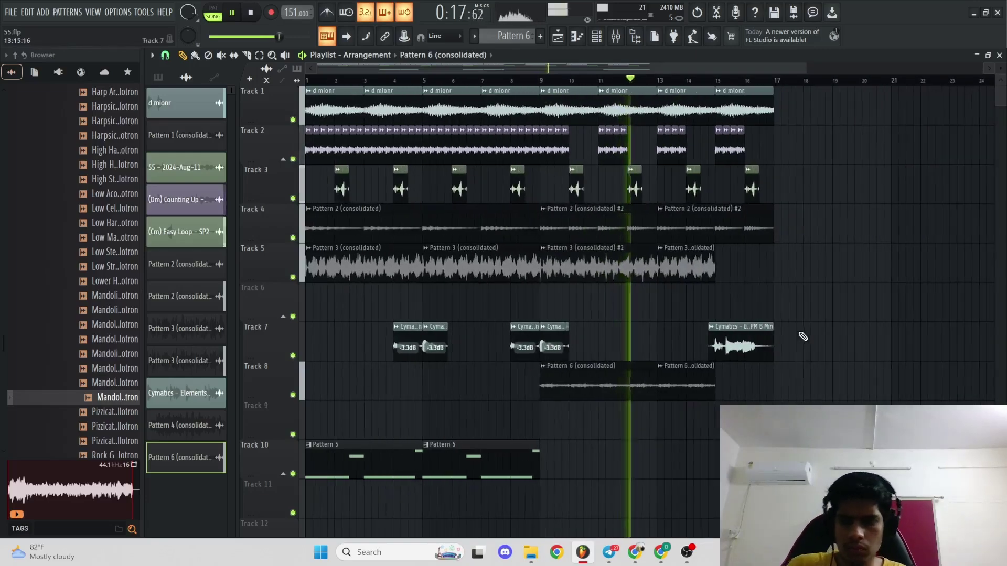
key("XF86AudioLowerVolume")
- Add a fade-out to the end of the last Cymatics flute clip on Track 7
scroll(798, 331, "up", 1)
scroll(798, 332, "down", 2)
scroll(798, 332, "up", 3)
scroll(802, 337, "down", 3)
scroll(674, 364, "up", 4)
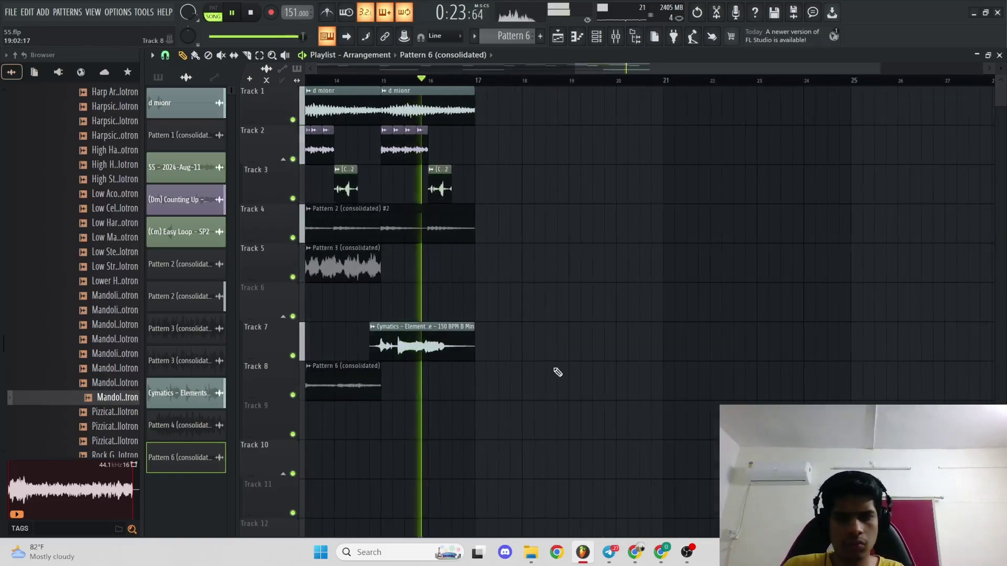
scroll(691, 333, "down", 3)
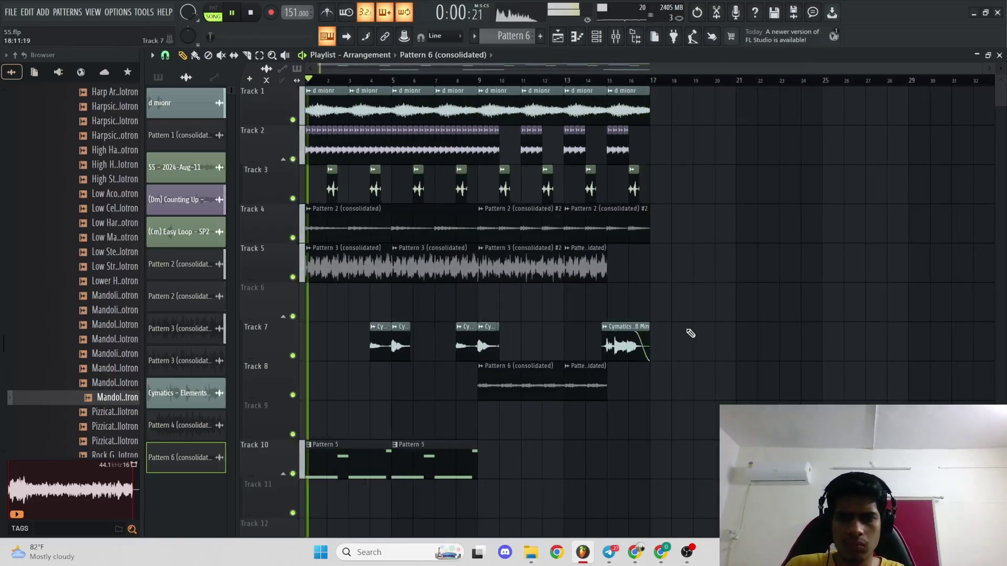
scroll(326, 442, "up", 3)
scroll(346, 439, "down", 3)
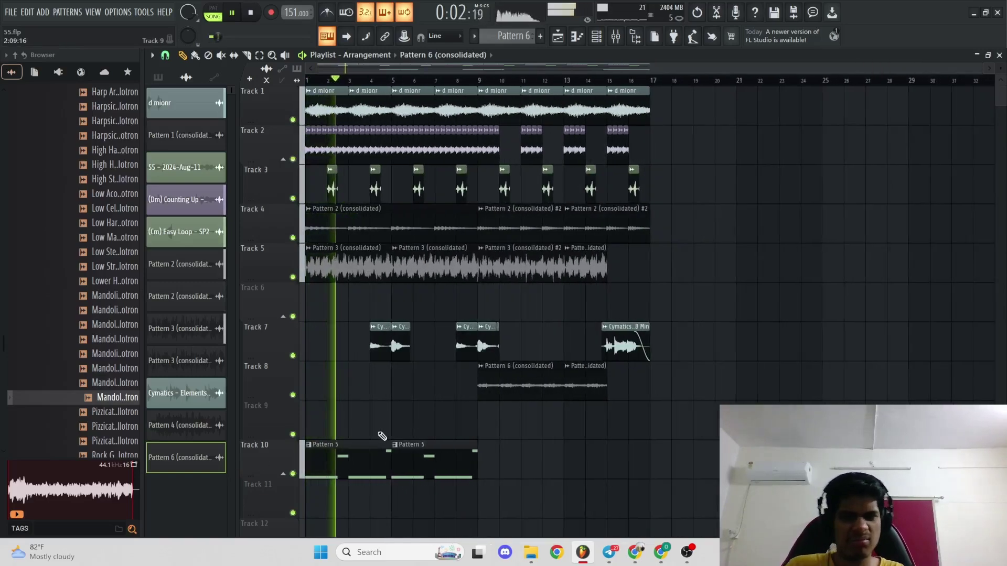
- Lower the gain of the last Cymatics flute clip on Track 7 to -2.2 dB
key("space")
scroll(526, 198, "up", 1)
scroll(526, 198, "down", 1)
scroll(527, 198, "up", 1)
scroll(527, 198, "down", 1)
scroll(752, 265, "up", 1)
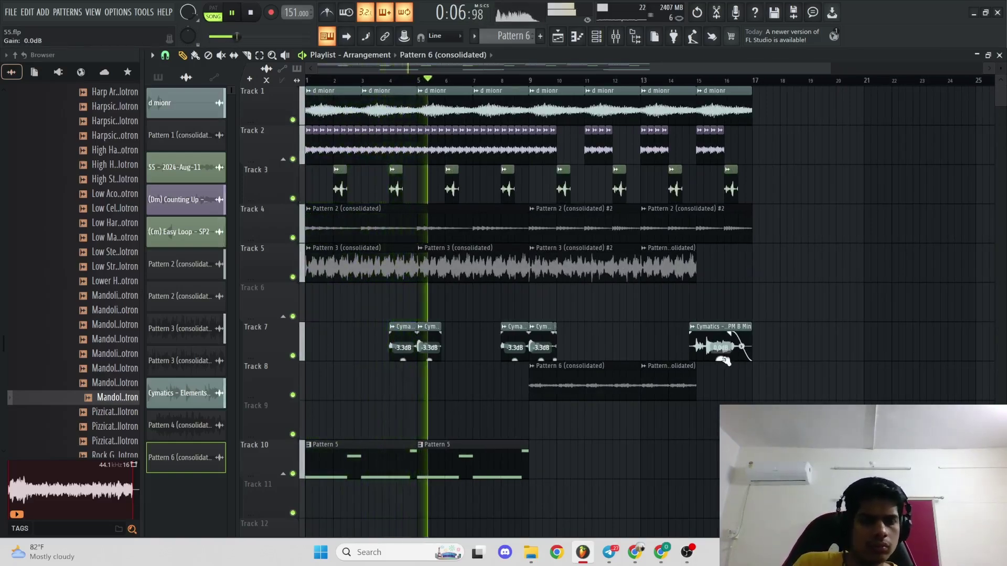
scroll(760, 317, "up", 1)
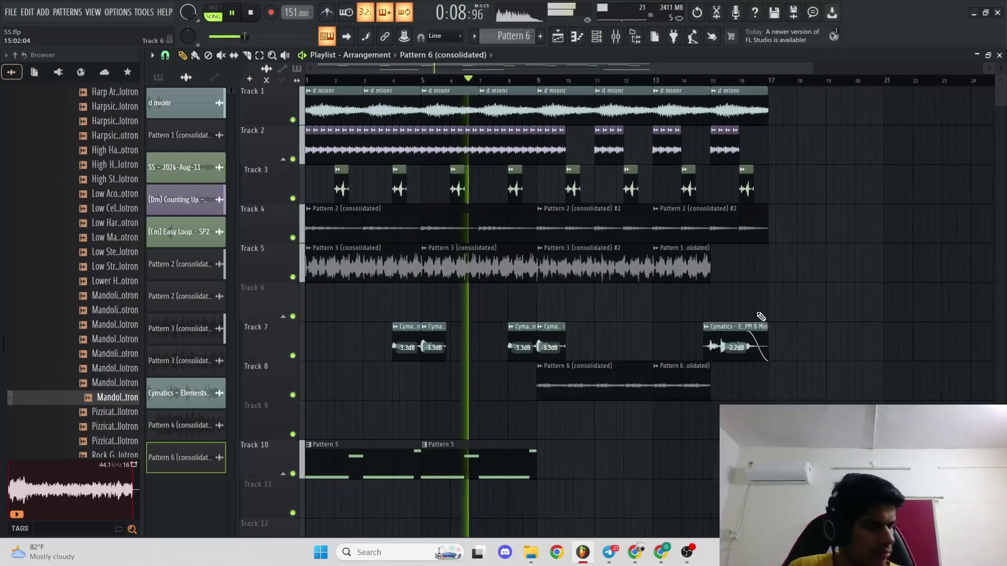
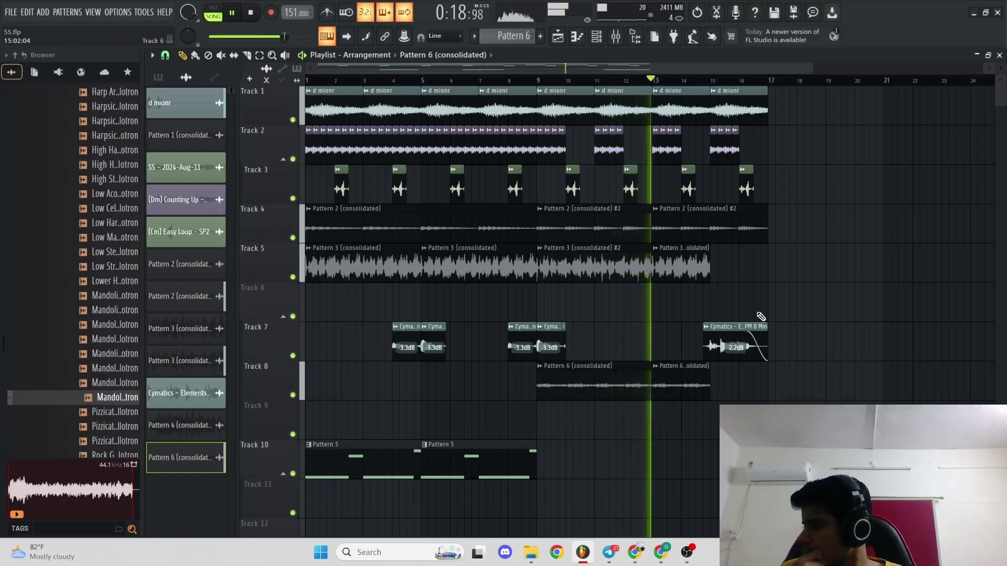
- Solo Track 7 to audition the last flute clip, inspect its channel settings, and restore the other tracks
key("space")
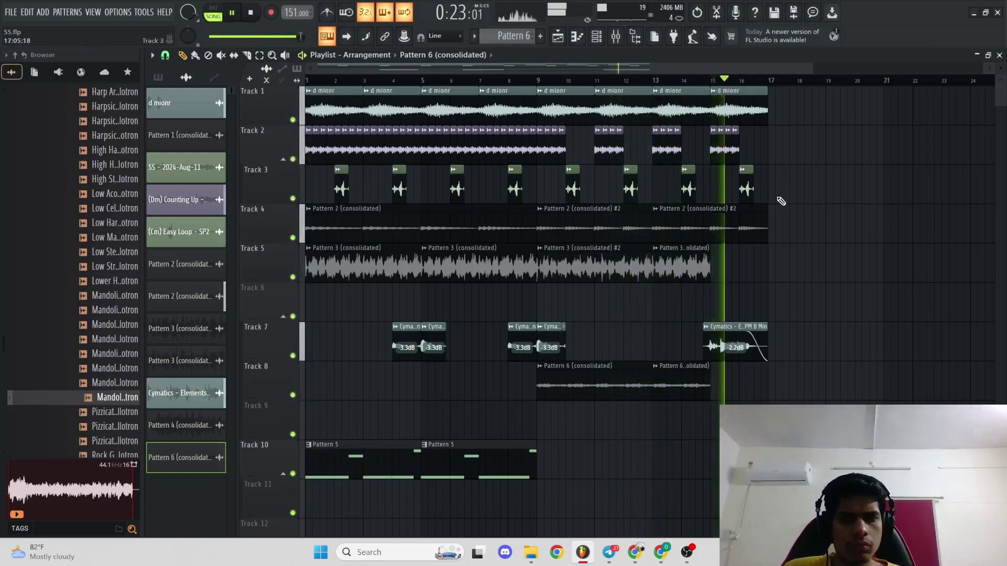
scroll(783, 195, "up", 4)
key("space")
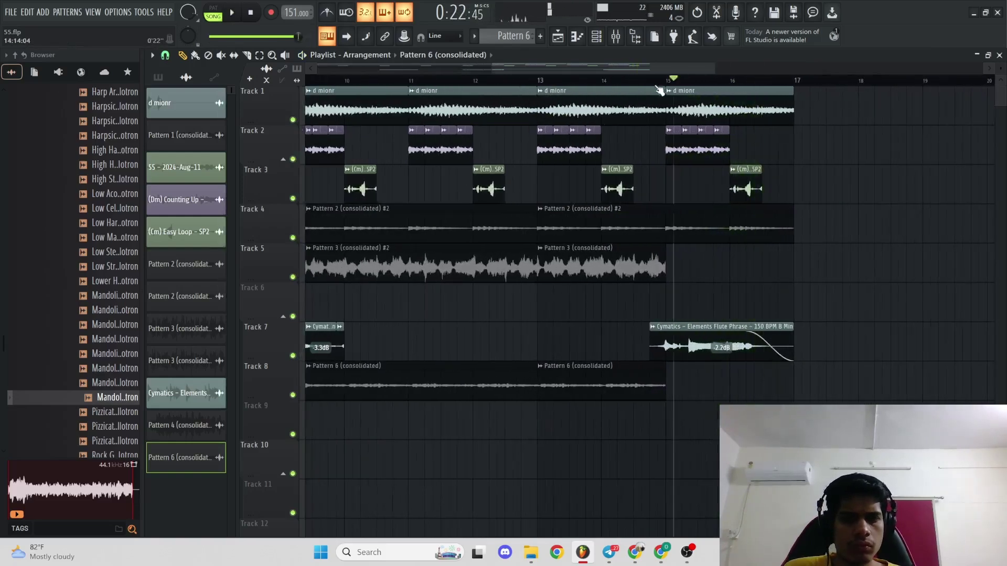
right_click(292, 356)
key("space")
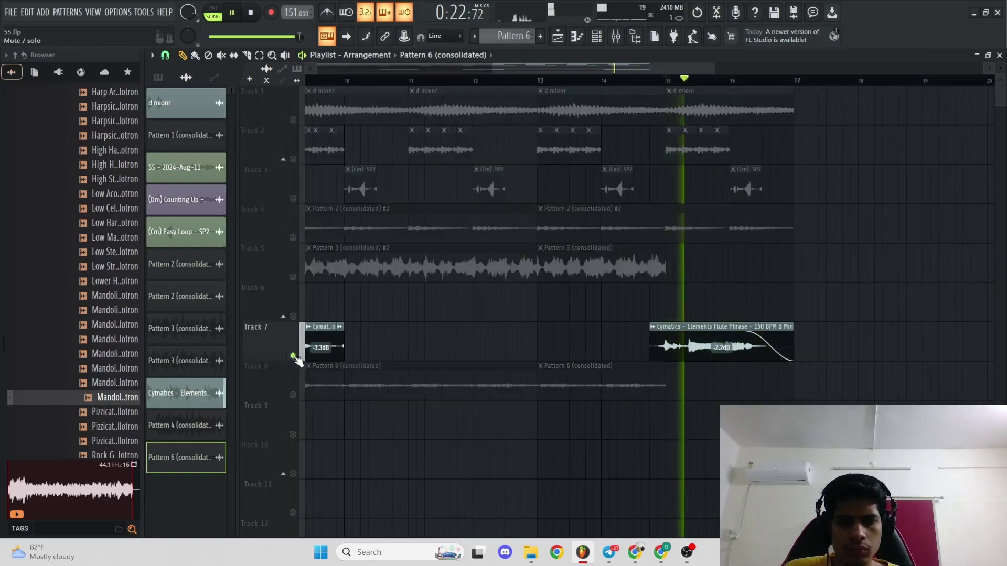
double_click(660, 342)
key("space")
left_click(551, 167)
right_click(293, 357)
key("space")
- Select every clip in the playlist and consolidate the arrangement into one audio clip on Track 1
scroll(474, 322, "down", 4)
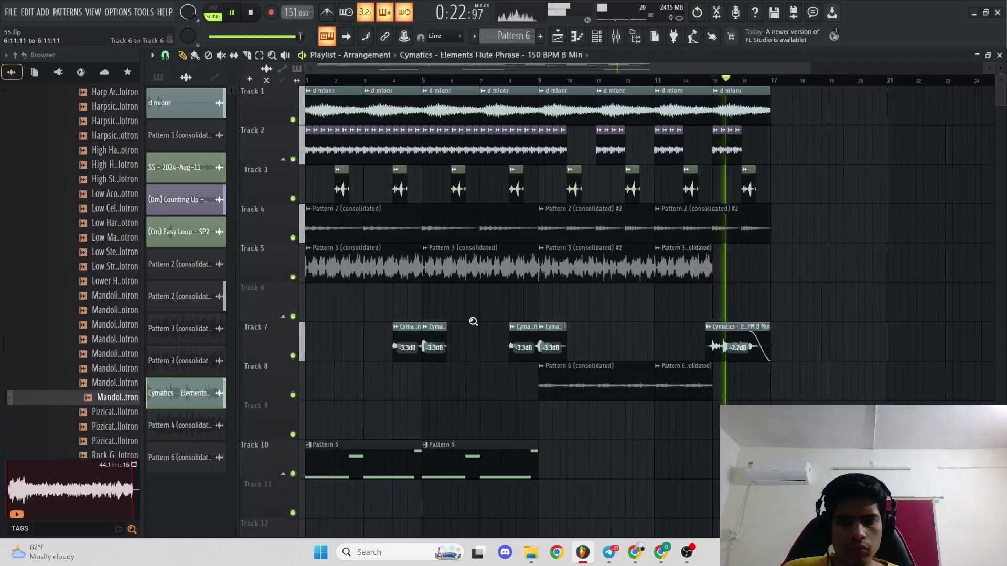
scroll(474, 322, "down", 2)
key("space")
scroll(644, 310, "up", 1)
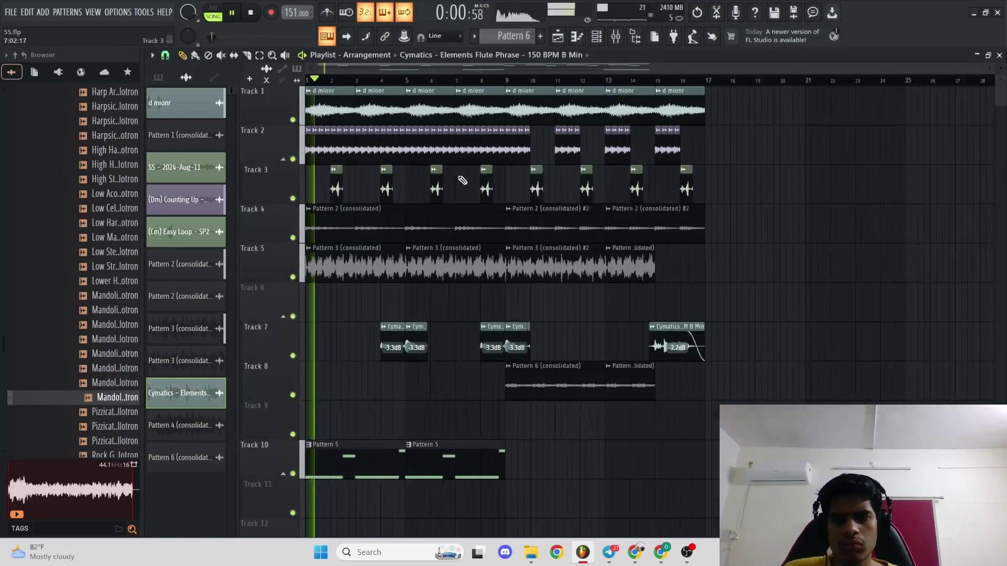
key("space")
scroll(624, 296, "up", 1)
key("ctrl+a")
key("ctrl+alt+c")
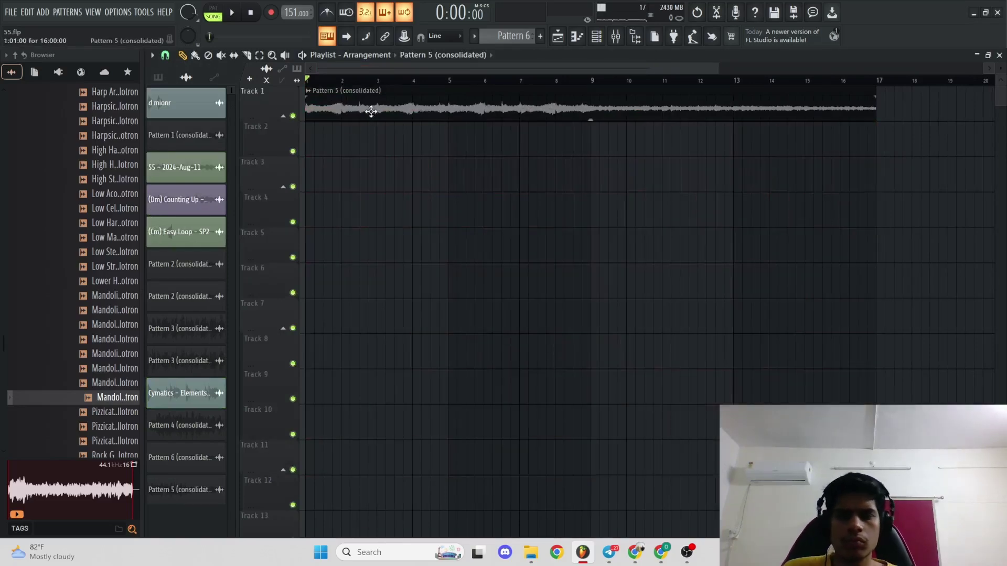
- Shift the consolidated full-arrangement clip's pitch by +200 cents with the stretch mode set to Auto, and play it
double_click(377, 102)
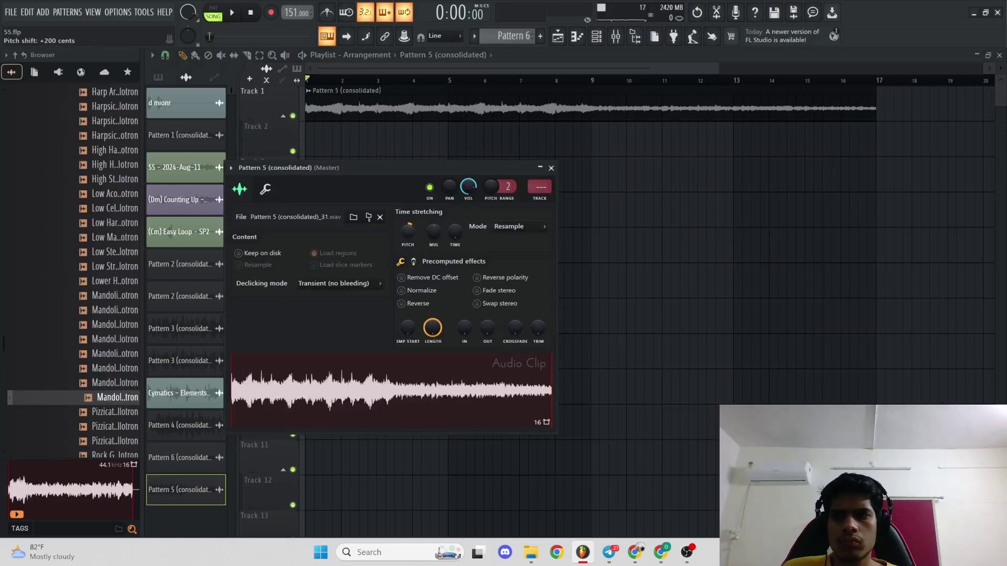
right_click(414, 134)
scroll(413, 132, "up", 4)
scroll(410, 129, "down", 3)
scroll(446, 158, "up", 4)
right_click(413, 241)
left_click(430, 262)
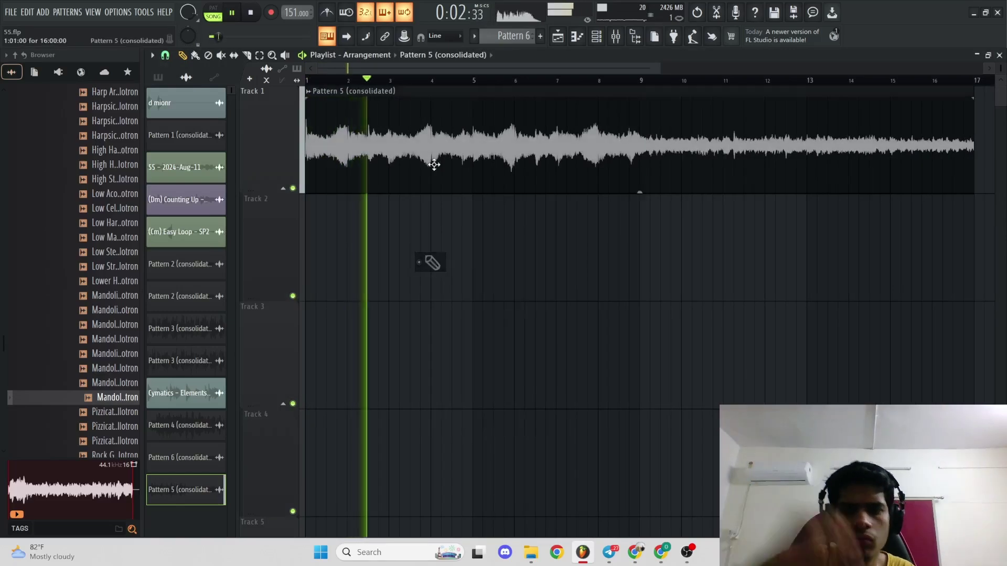
- Rename the consolidated full-arrangement clip "f mionr"
double_click(434, 165)
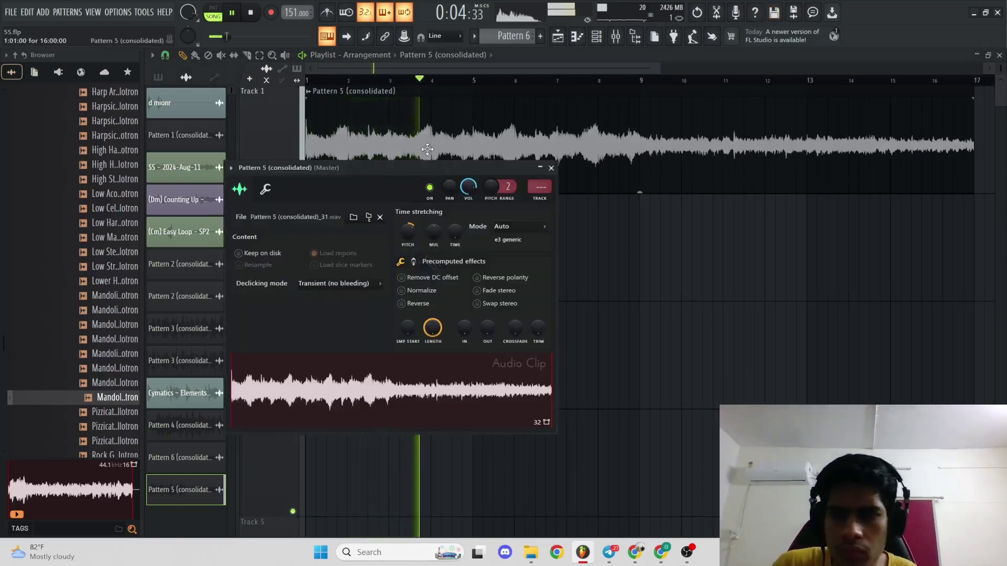
key("Escape")
key("F2")
type("f mion")
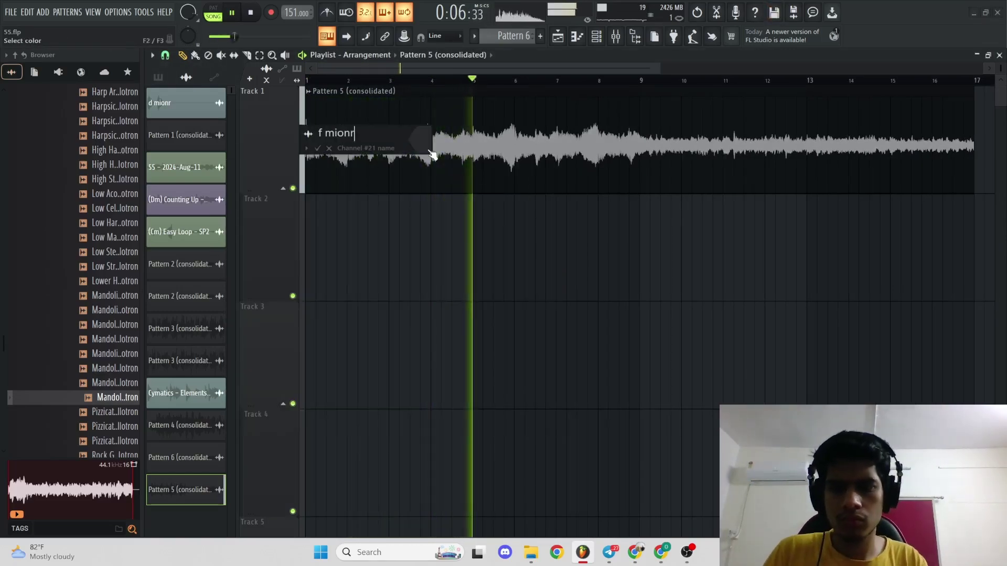
type("r")
key("Return")
scroll(428, 151, "down", 2)
- Route the f mionr clip to its own mixer track and add Fruity parametric EQ 2 with a low cut around 204 Hz
double_click(427, 148)
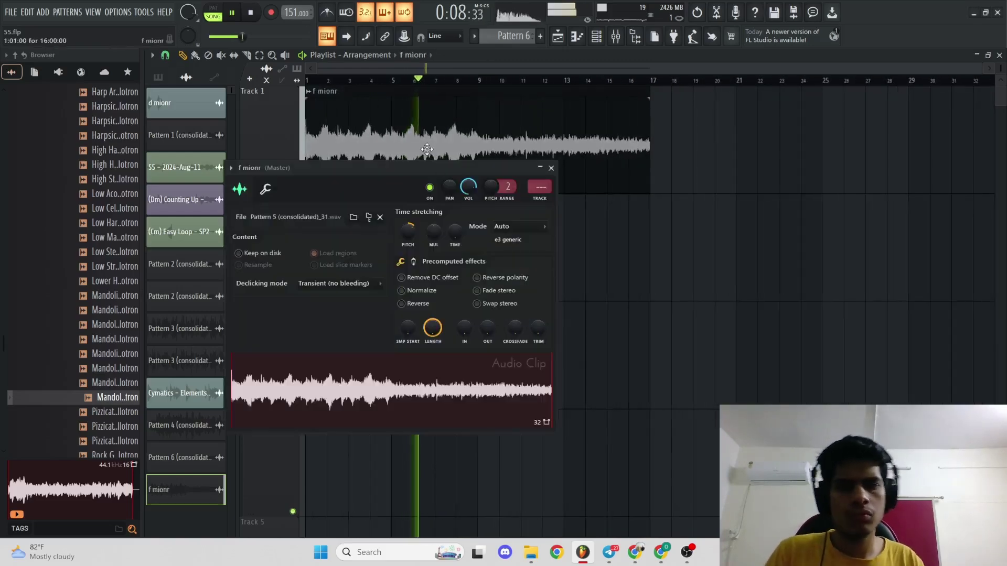
key("F9")
left_click(912, 109)
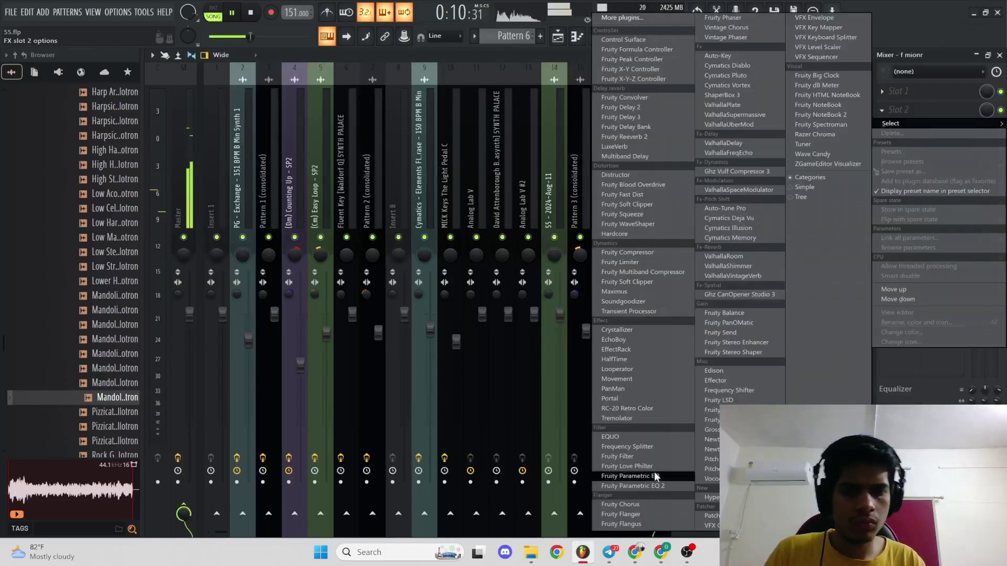
left_click(656, 487)
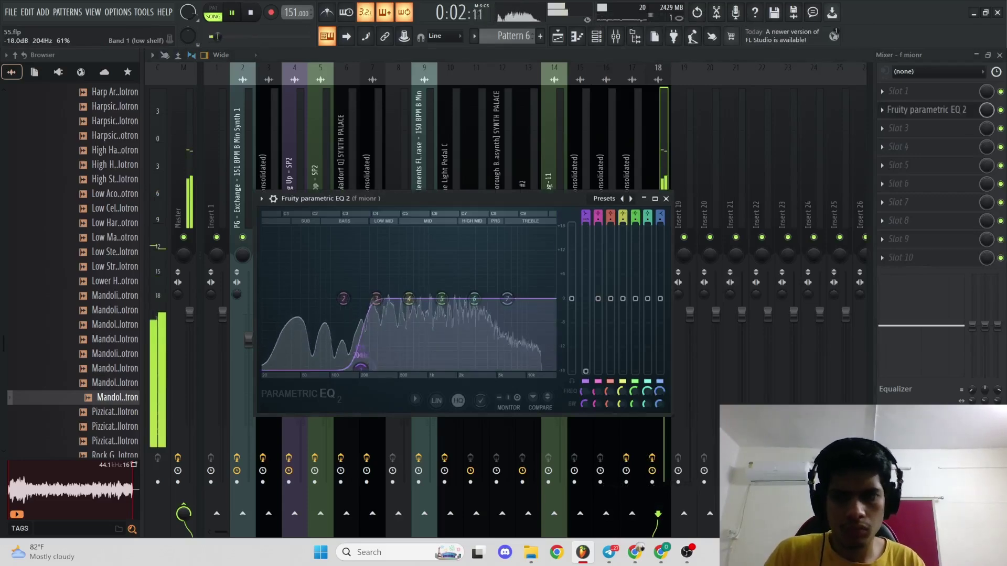
- Place a Pattern 8 clip on Track 3 spanning from bar 1 to bar 9
key("F5")
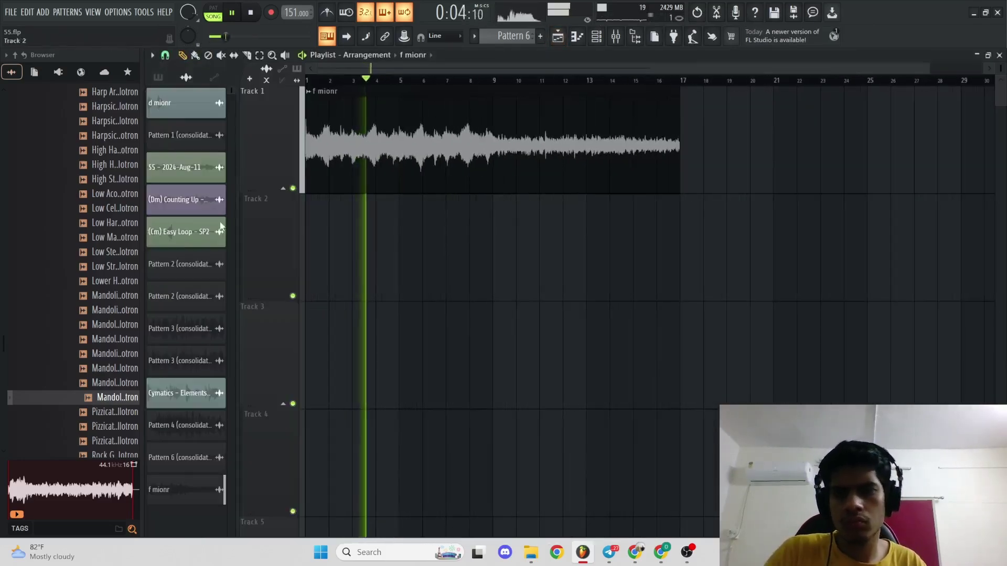
left_click(169, 222)
mouse_move(310, 315)
left_mouse_down()
mouse_move(306, 324)
mouse_move(490, 339)
left_mouse_up()
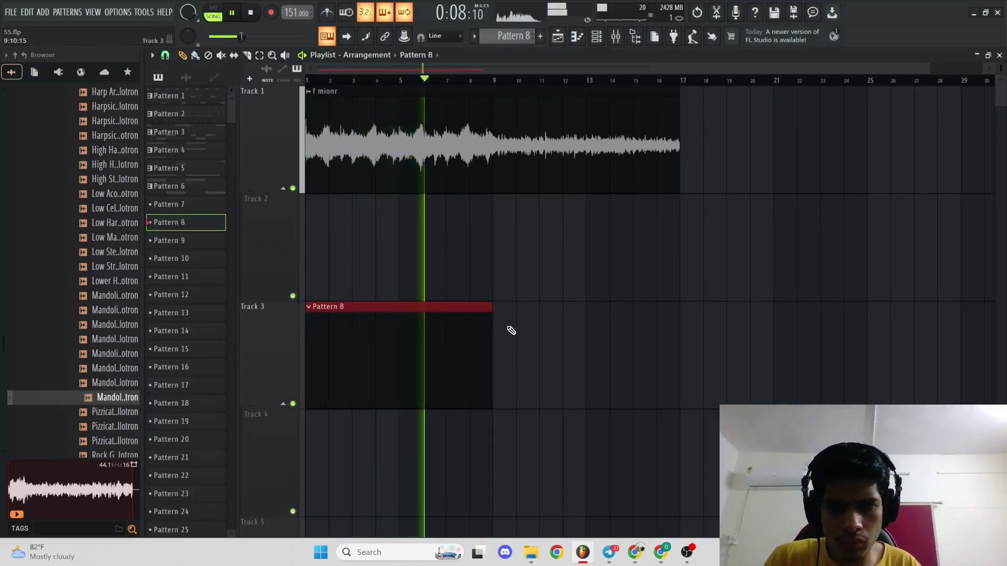
key("space")
scroll(314, 100, "down", 3)
left_click_drag(324, 82, 244, 80)
- Show the channel rack and browse from the one-shots folder to the drums library's favourite 808 samples
key("F6")
key("space")
scroll(80, 268, "up", 10)
scroll(81, 219, "up", 10)
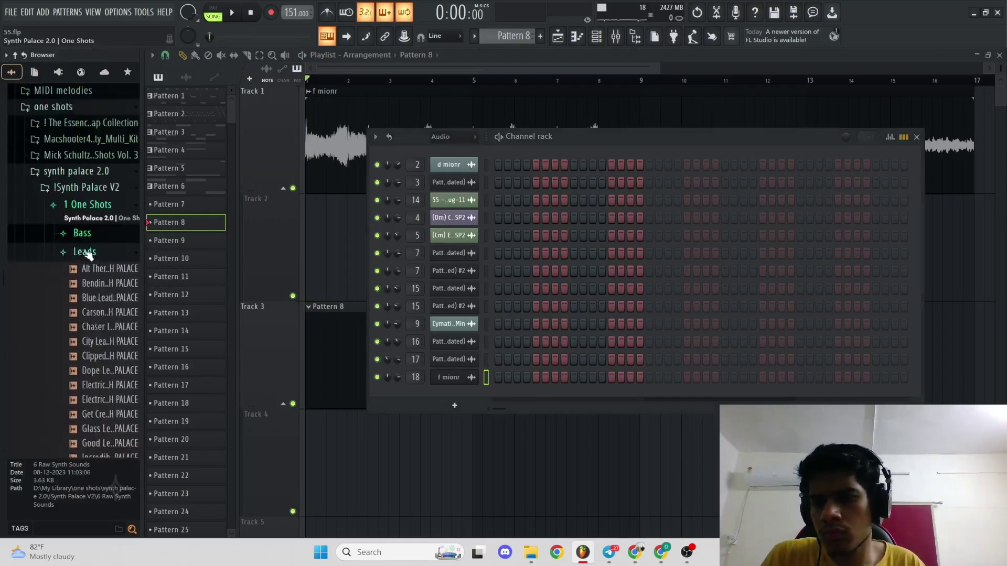
left_click(78, 216)
left_click(82, 199)
left_click(71, 138)
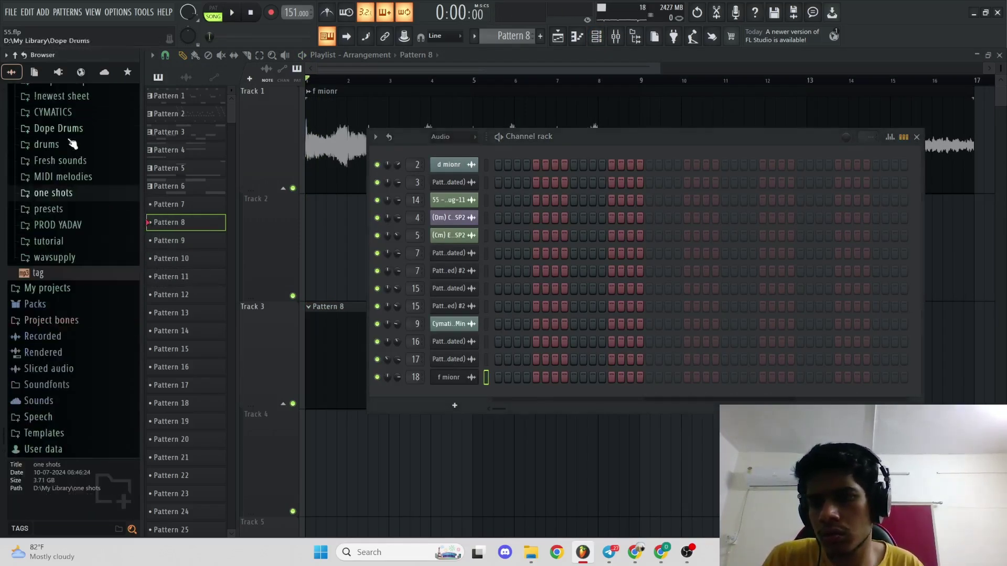
left_click(50, 144)
- Audition 808 samples, load 808 - ATL into the channel rack and program its hits on steps 1 and 7
left_click(94, 271)
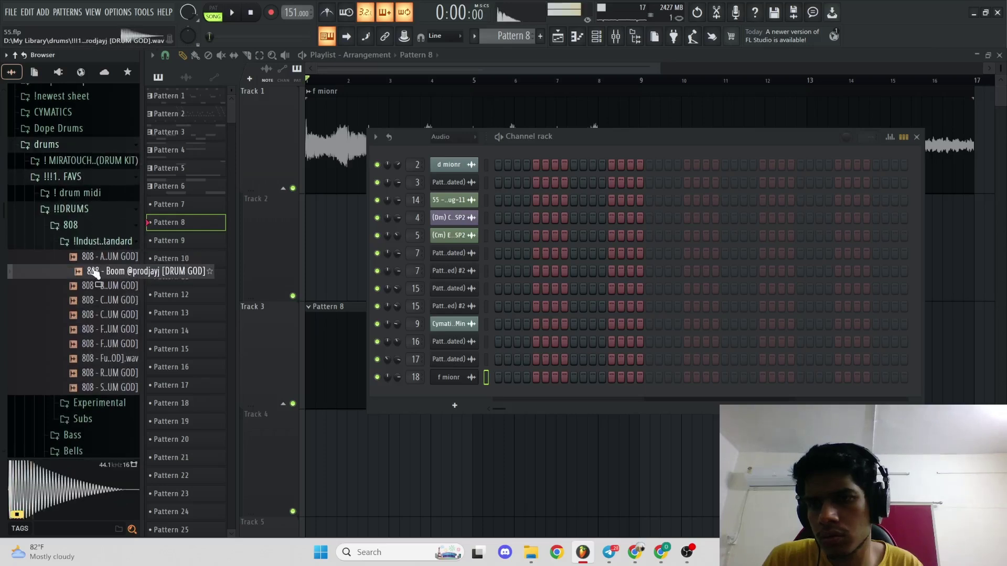
key("space")
left_click_drag(94, 271, 422, 152)
key("space")
left_click(99, 256)
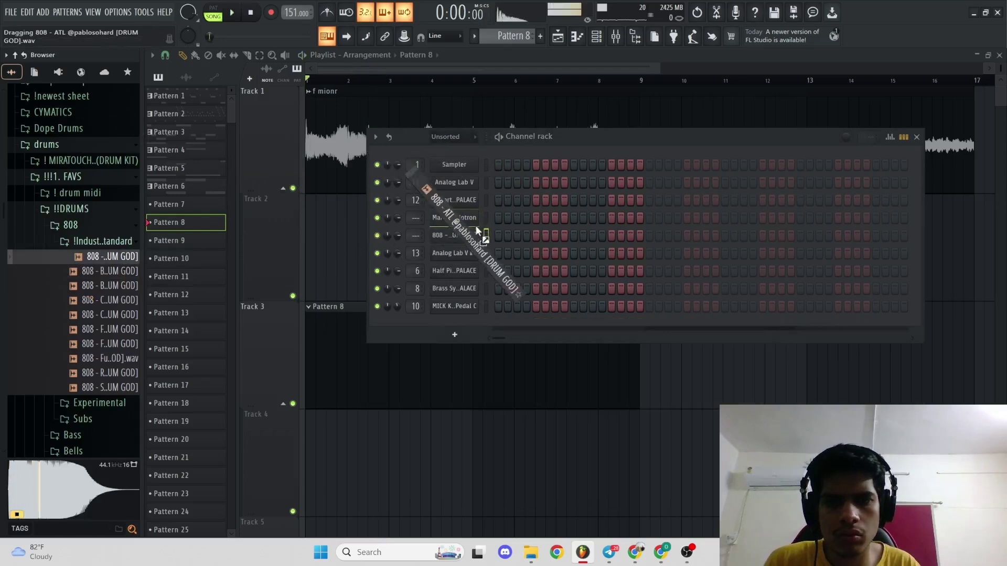
left_click(461, 236)
left_click_drag(500, 343, 496, 283)
left_click(567, 184)
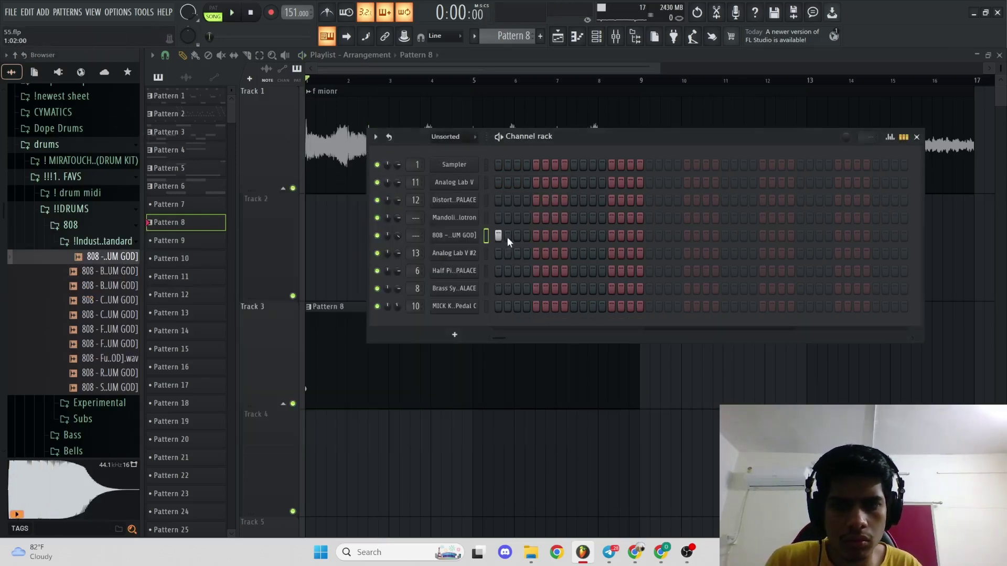
left_click(555, 236)
- Swap the 808 channel's sample for 808 - Church Spinz and reduce its fade-out in the sampler settings
left_click(450, 239)
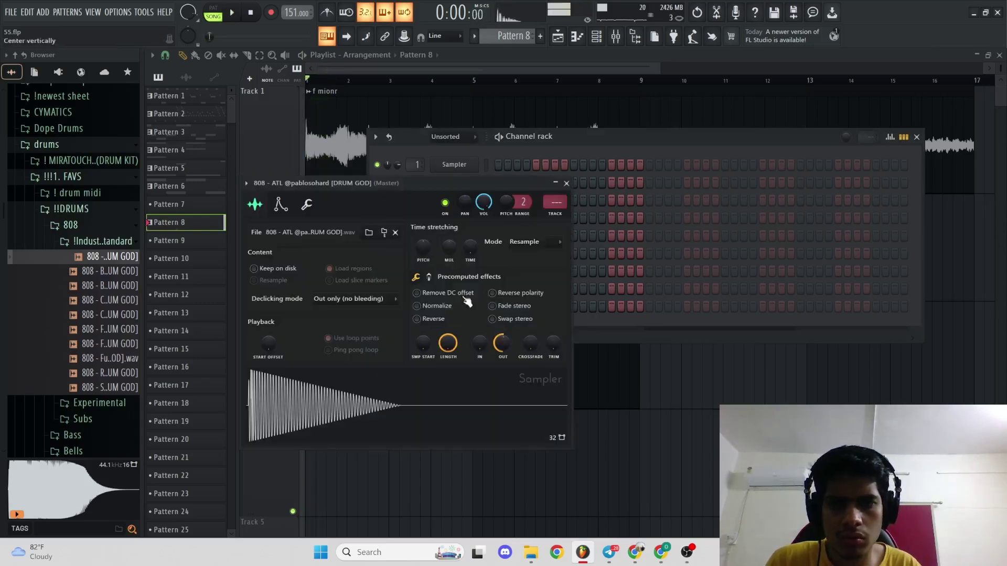
left_click_drag(499, 339, 499, 299)
key("space")
key("space")
middle_click(90, 306)
key("space")
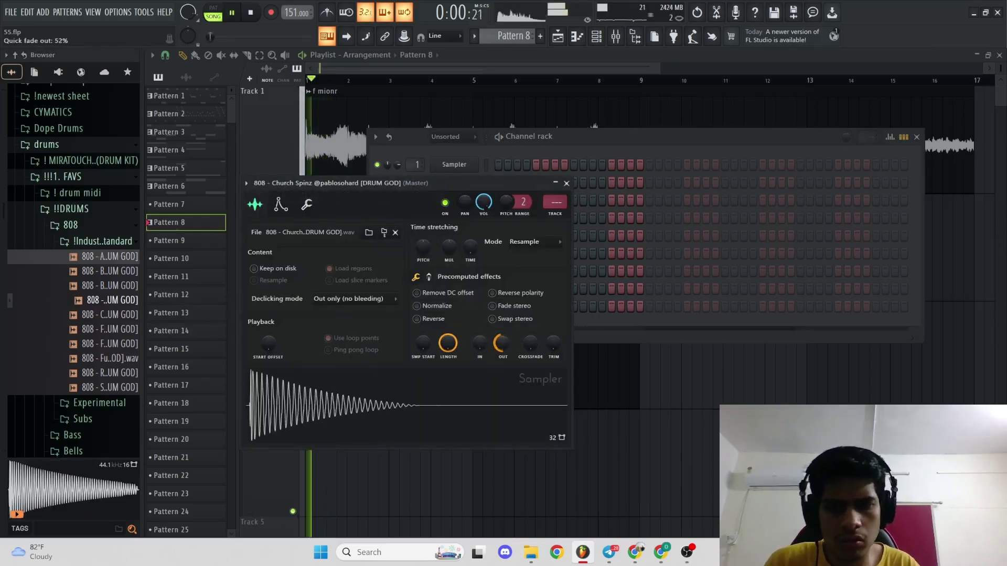
left_click_drag(427, 348, 427, 347)
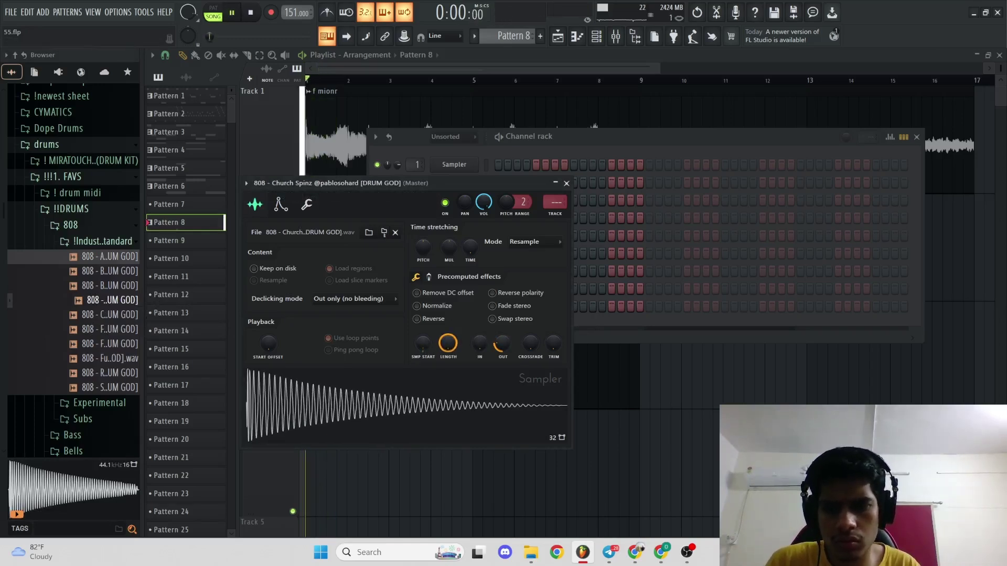
- Try the 808 - Flooded Chains and 808 - Revolver samples in the 808 channel against the melody
left_click(89, 330)
left_click(95, 344)
left_click(94, 332)
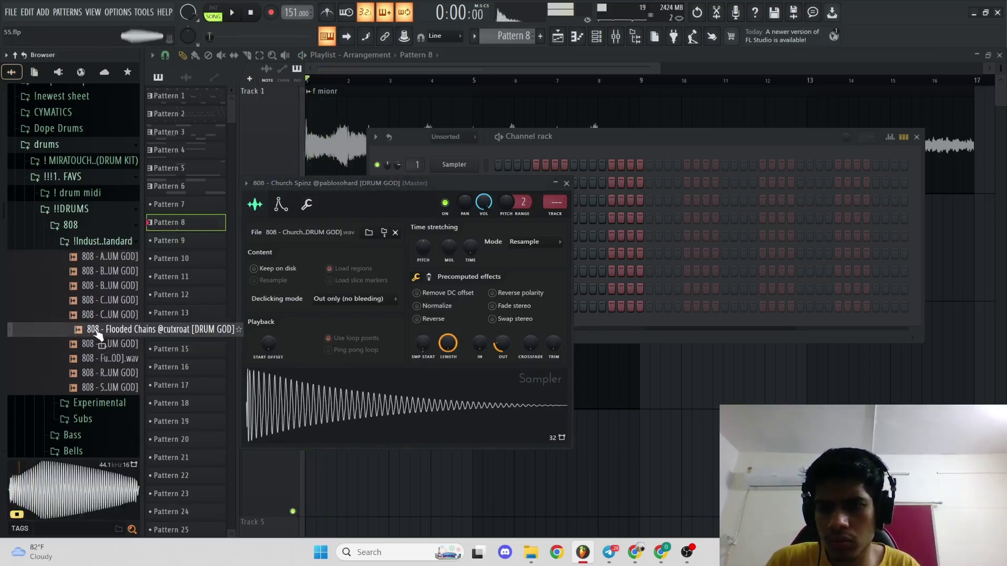
middle_click(95, 332)
key("space")
left_click(103, 374)
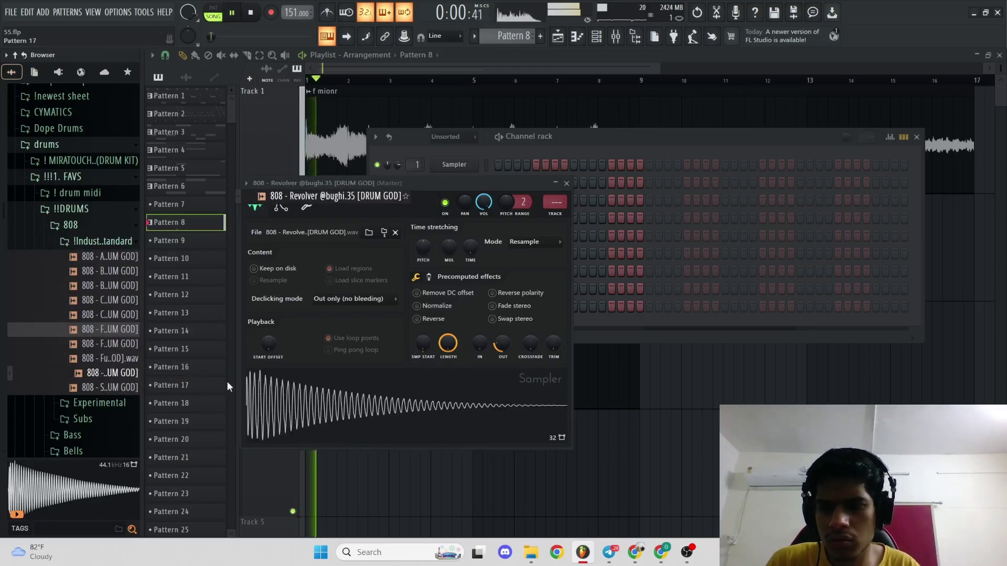
left_click(566, 183)
key("space")
- Delete the 808 - Revolver channel from the channel rack
right_click(464, 239)
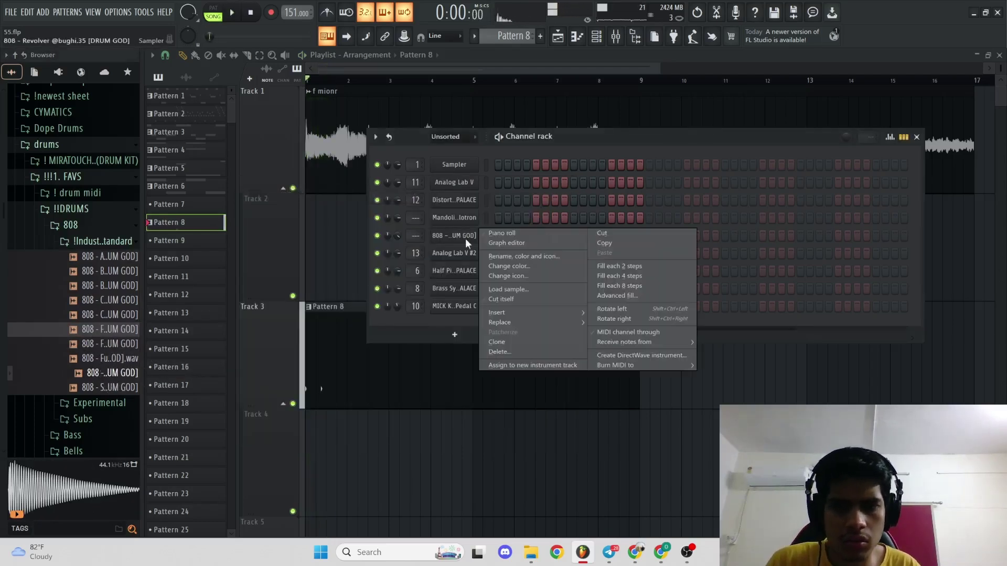
left_click(498, 352)
left_click(543, 314)
- Audition the remaining 808s, add 808 - Set as a channel and program its hits on steps 1 and 7
left_click(104, 343)
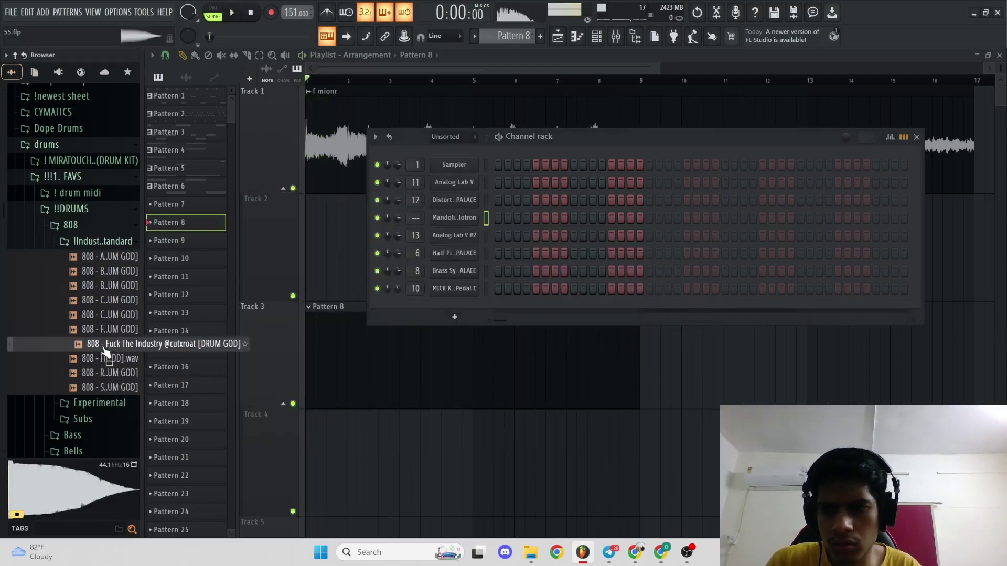
left_click(111, 372)
left_click(111, 387)
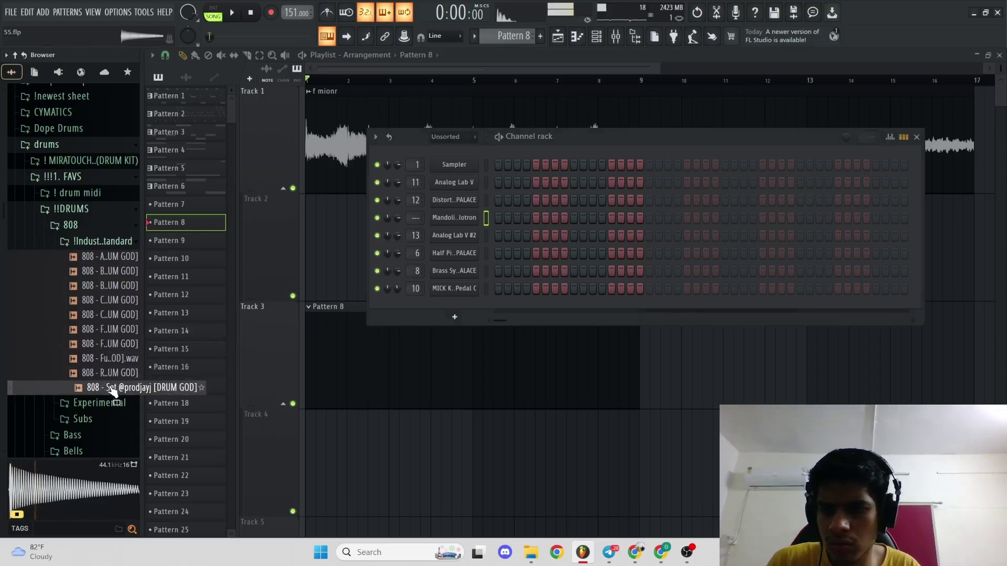
left_click_drag(521, 240, 487, 232)
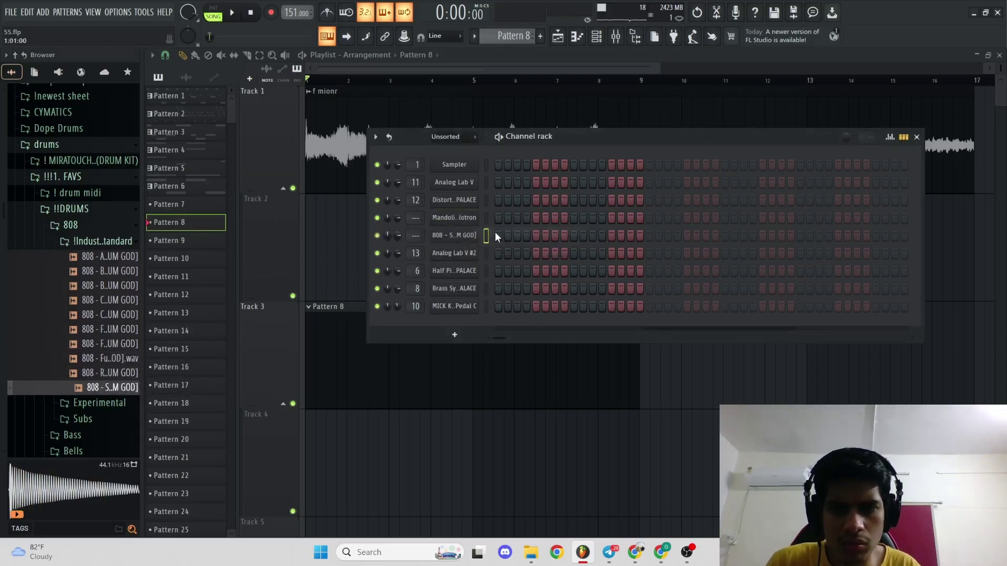
key("space")
left_click(555, 236)
key("space")
- Make the 808 - Set channel cut itself and adjust its sampler fade-out while the song plays
right_click(477, 235)
left_click(496, 300)
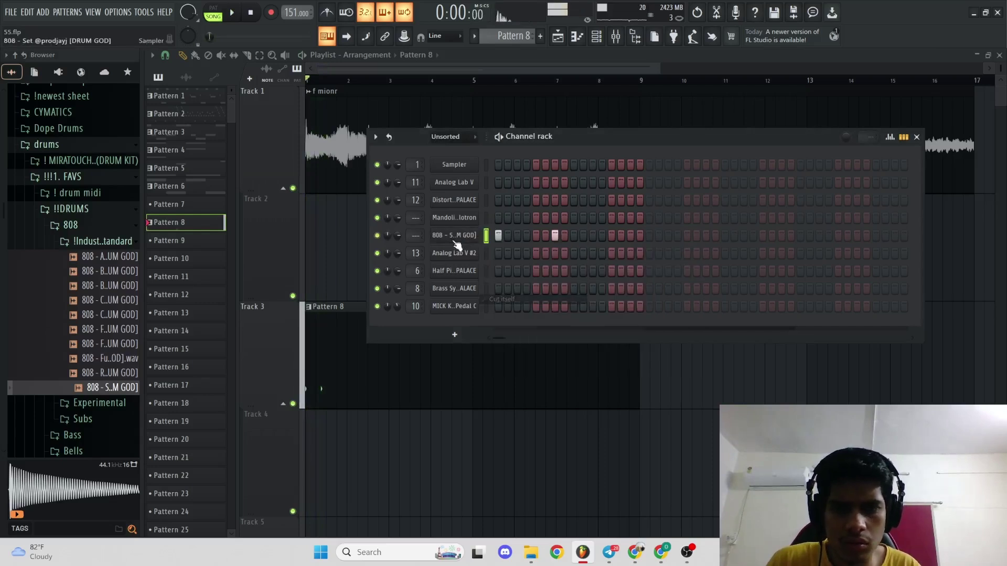
left_click(453, 238)
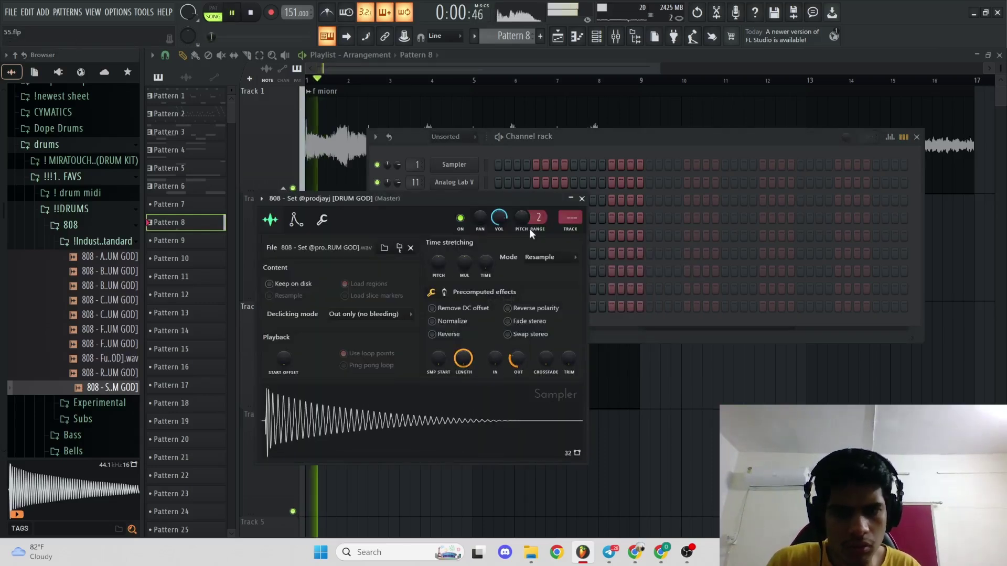
left_click(571, 202)
key("space")
- Audition samples in the drum kit's Claps folder and add Clap - Check to the channel rack
left_click(108, 242)
left_click(74, 322)
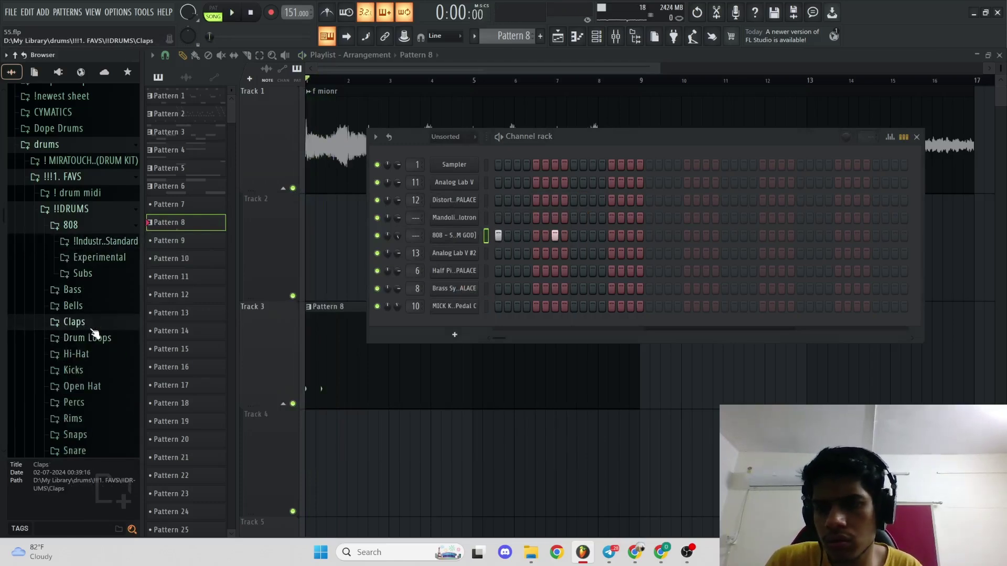
left_click(97, 340)
left_click(97, 349)
left_click(97, 363)
left_click(97, 378)
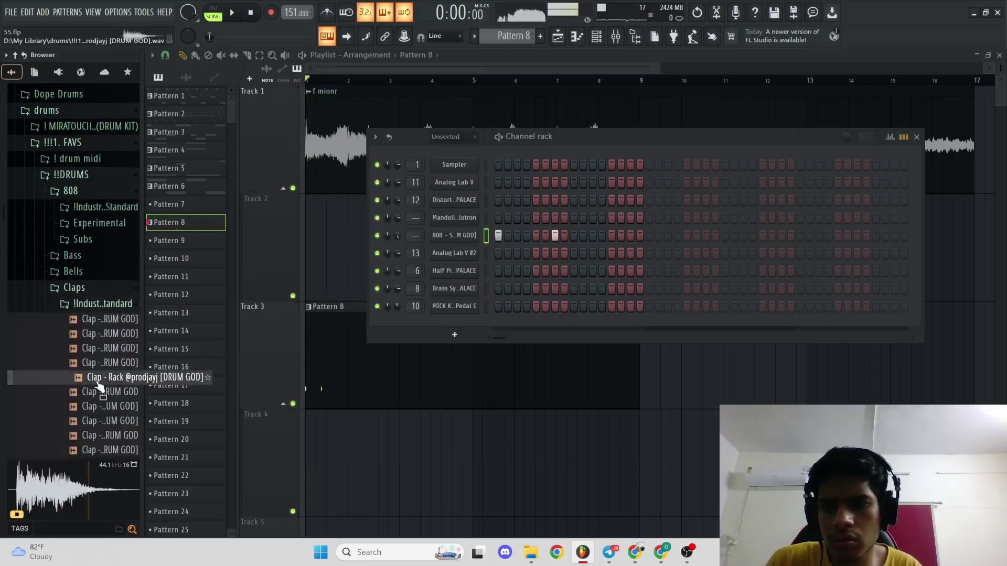
left_click(96, 393)
left_click(97, 406)
key("XF86AudioLowerVolume")
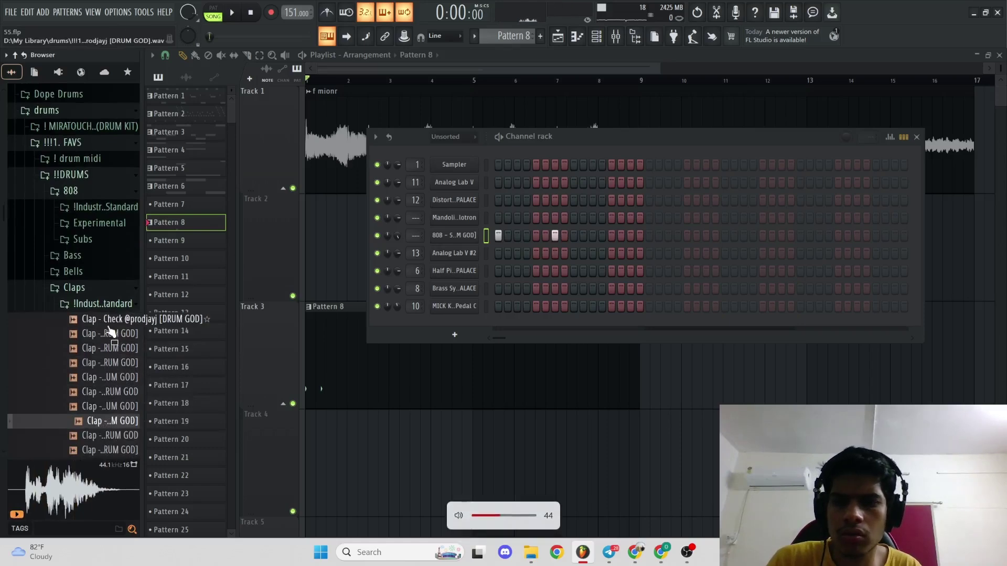
left_click(109, 322)
- Import the favourite "1. clap" MIDI pattern onto the clap channel
left_click(127, 72)
scroll(65, 325, "down", 8)
scroll(46, 440, "up", 5)
left_click(50, 413)
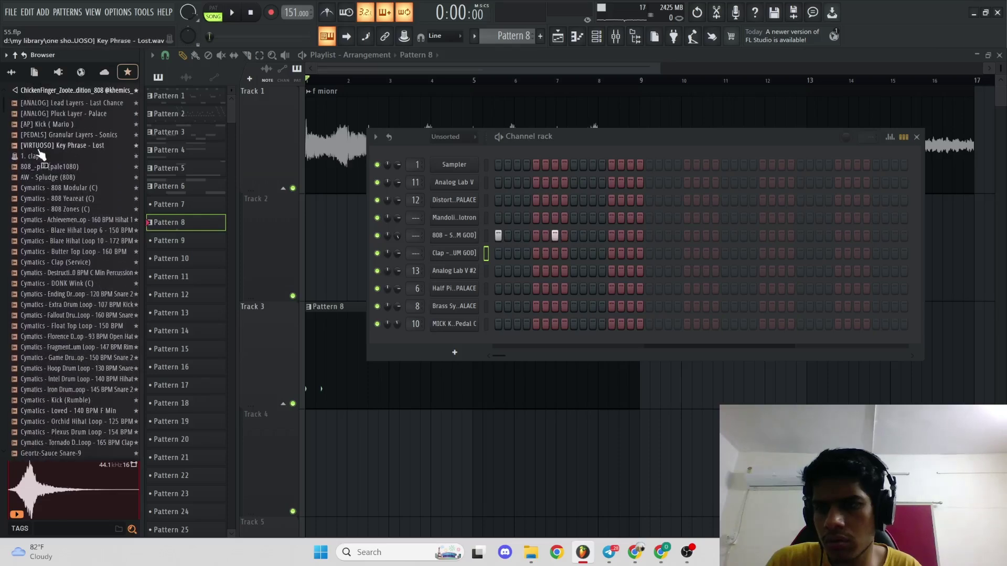
left_click_drag(40, 148, 234, 233)
left_click(593, 341)
- Play the beat and route the 808 and clap channels to mixer tracks 19 and 20
key("space")
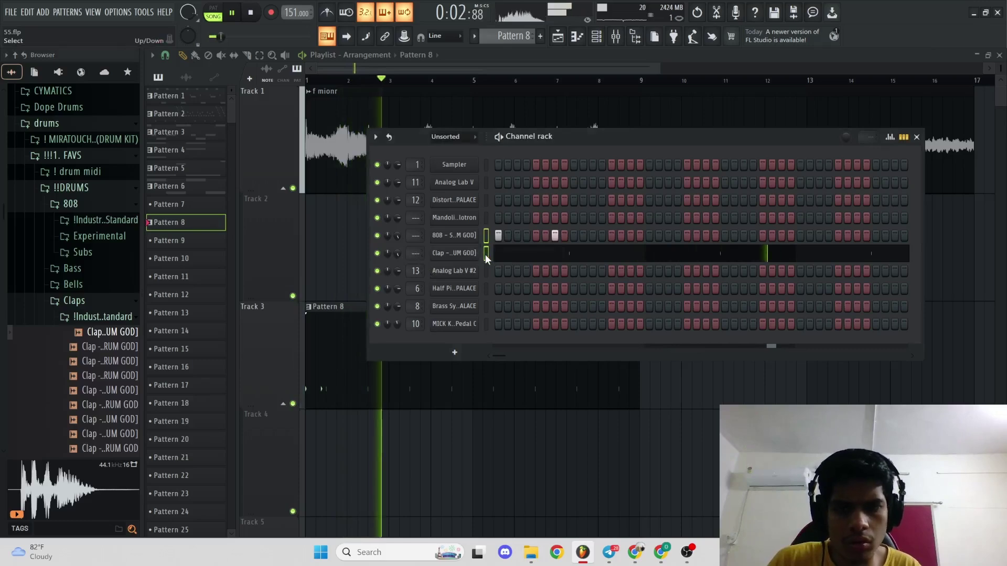
double_click(485, 257)
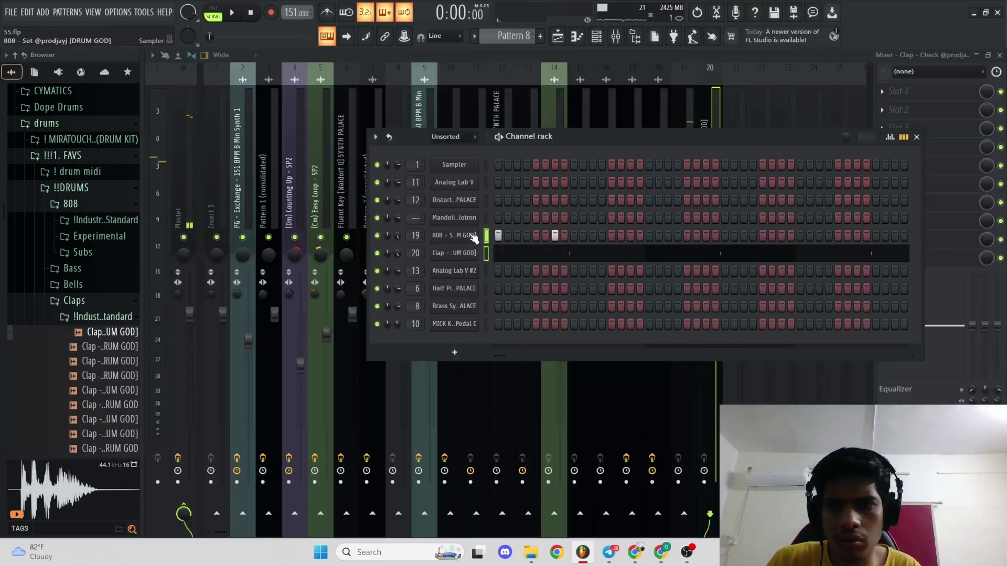
right_click(474, 238)
key("d")
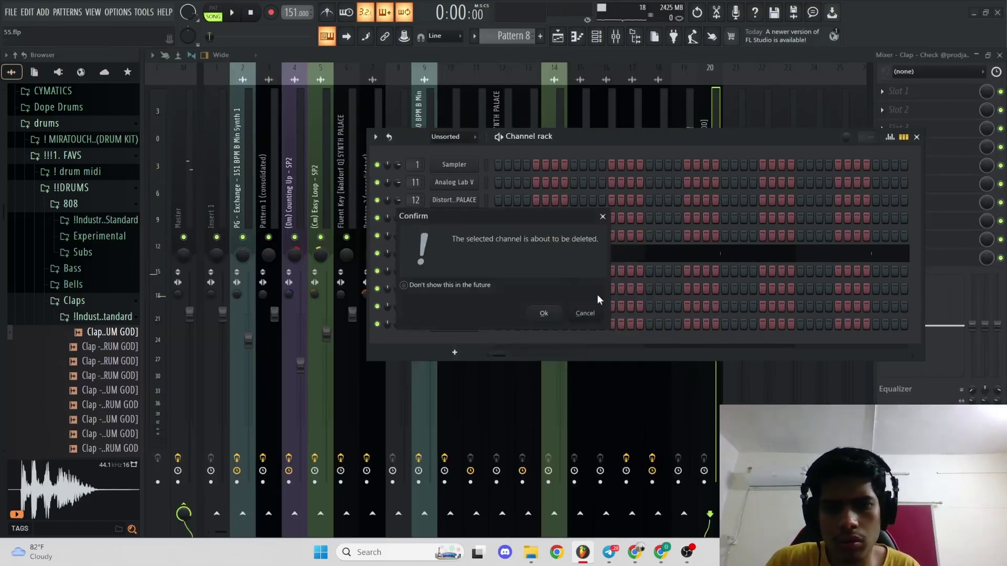
left_click(585, 313)
- Open the 808 - Set piano roll, raise the velocity of its two notes and move them up to F5
right_click(480, 241)
left_click(499, 234)
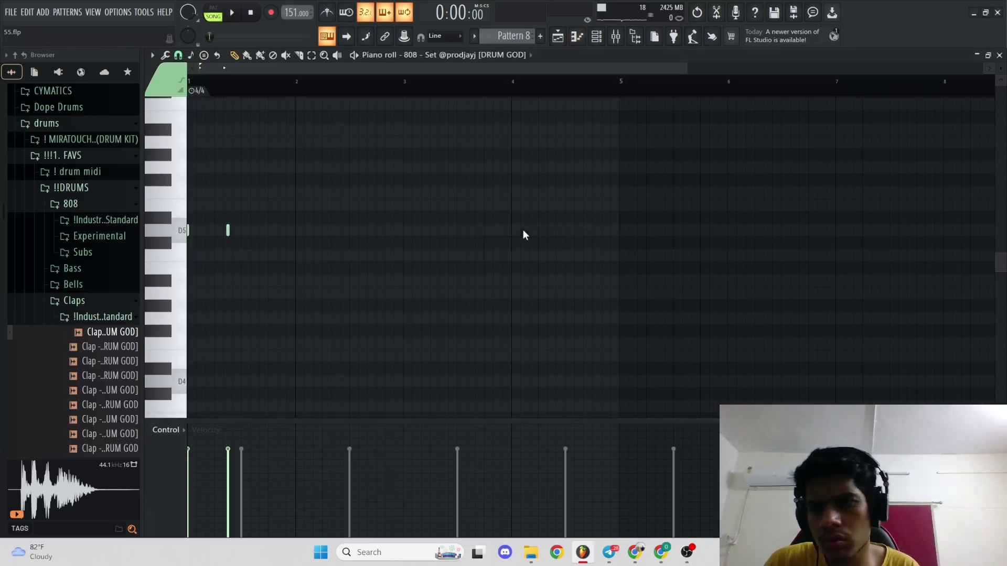
key("space")
key("space")
left_click_drag(233, 437, 184, 437)
key("space")
scroll(257, 247, "up", 3)
right_click(270, 245, "ctrl")
key("space")
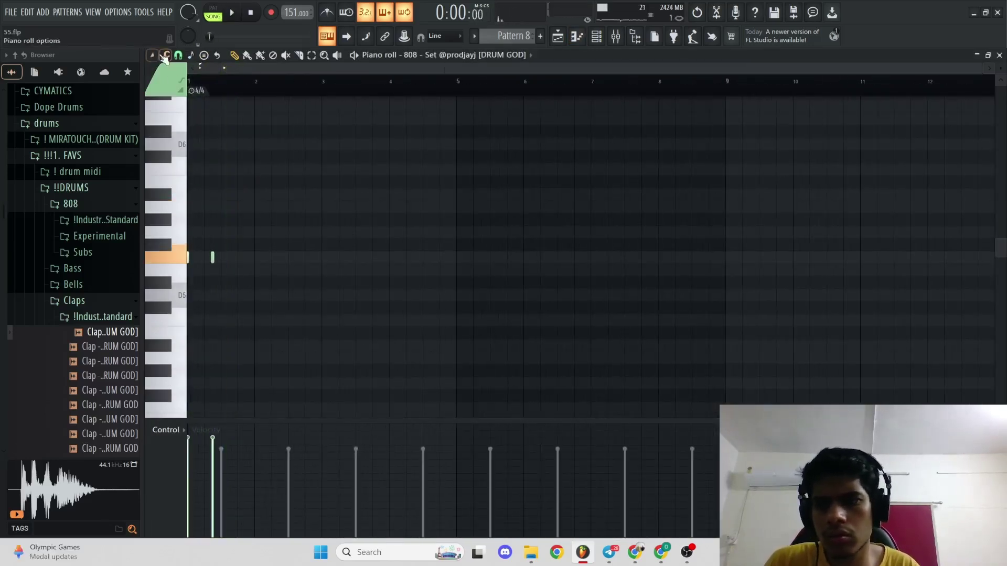
- Set the piano roll's scale highlighting root note to F, keeping the Minor Natural (Aeolian) scale
left_click(152, 55)
mouse_move(176, 106)
mouse_move(301, 258)
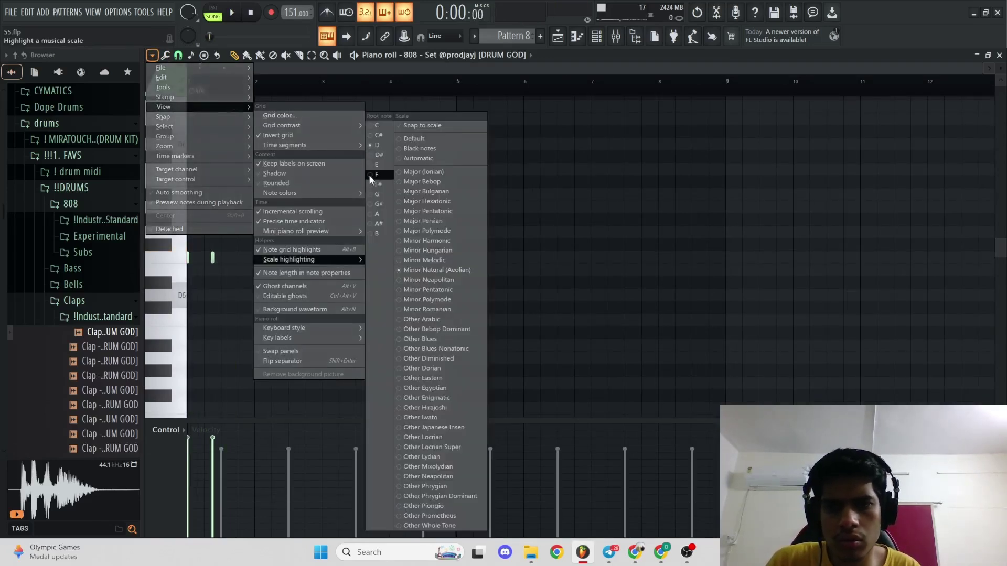
left_click(550, 187)
- Add a pair of G#5 notes at the end of bar 1 and duplicate the 808 phrase into bar 2
key("space")
scroll(254, 262, "up", 5)
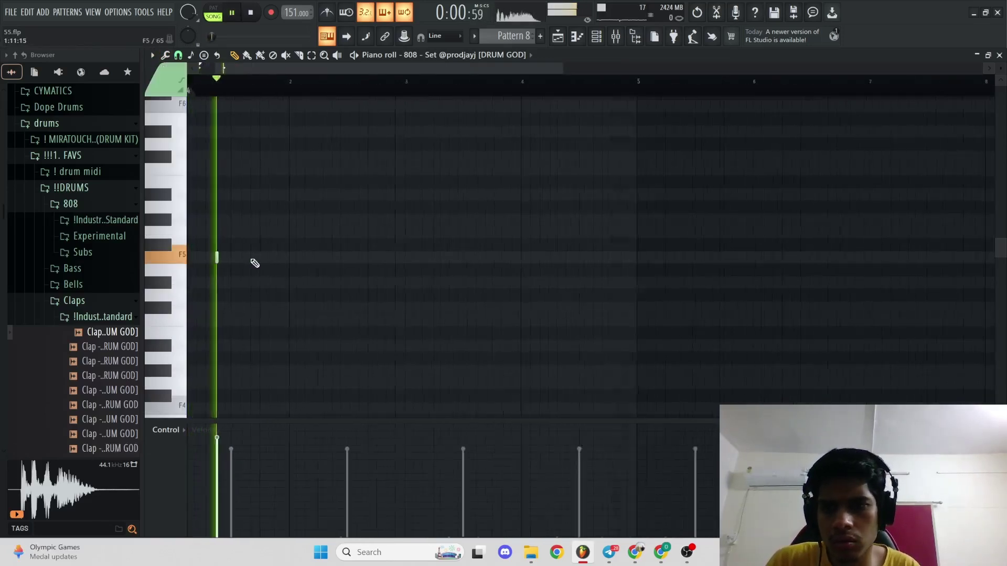
left_click(266, 218)
key("space")
left_click_drag(285, 234, 281, 195)
key("ctrl+b")
- Rework bar 2 of the 808 line to end on a single G#5 note, checking it with playback
left_click(341, 207, "ctrl")
key("ctrl+b")
left_click(346, 204, "ctrl")
right_click(362, 186, "ctrl")
scroll(314, 252, "up", 4)
key("space")
right_click(318, 239)
key("space")
- Duplicate the two-bar 808 phrase into bars 3 and 4 and add an extra F5 note early in bar 3
scroll(341, 183, "down", 4)
key("ctrl+b")
scroll(349, 273, "up", 1)
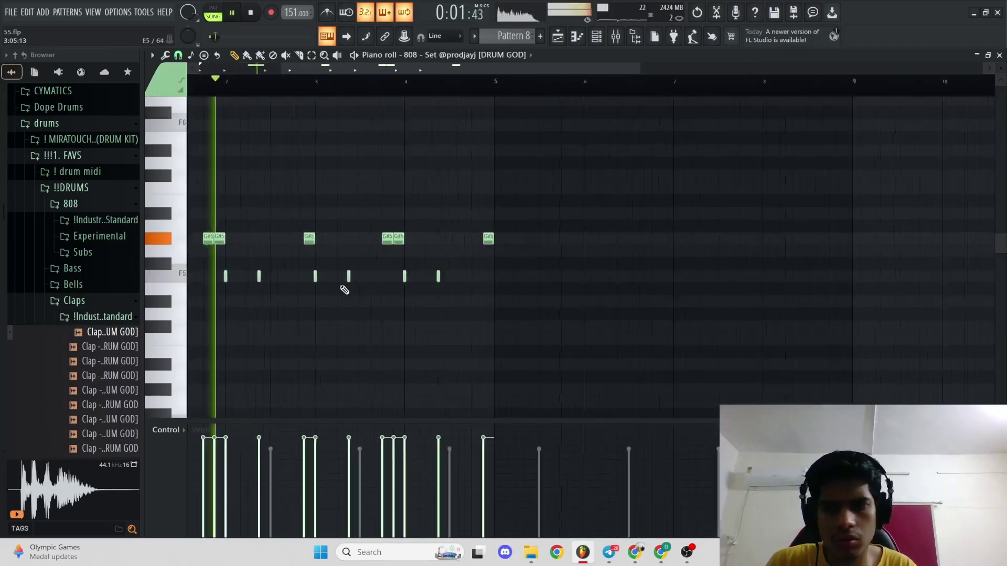
scroll(349, 290, "up", 3)
scroll(313, 279, "down", 2)
scroll(383, 218, "down", 1)
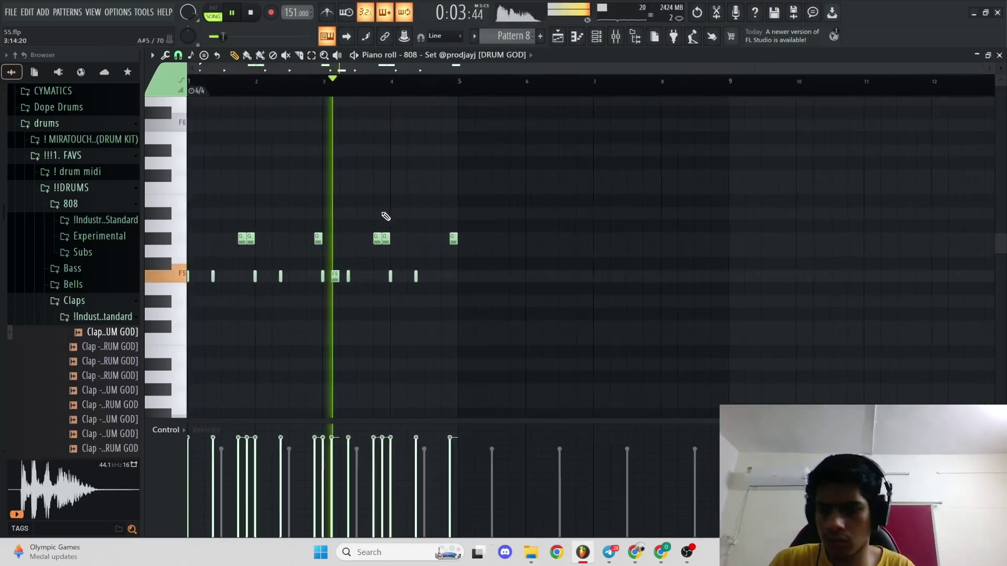
- Add a short C#5 note in bar 1 of the 808 line, checking it in solo and with all channels
key("space")
key("F6")
key("space")
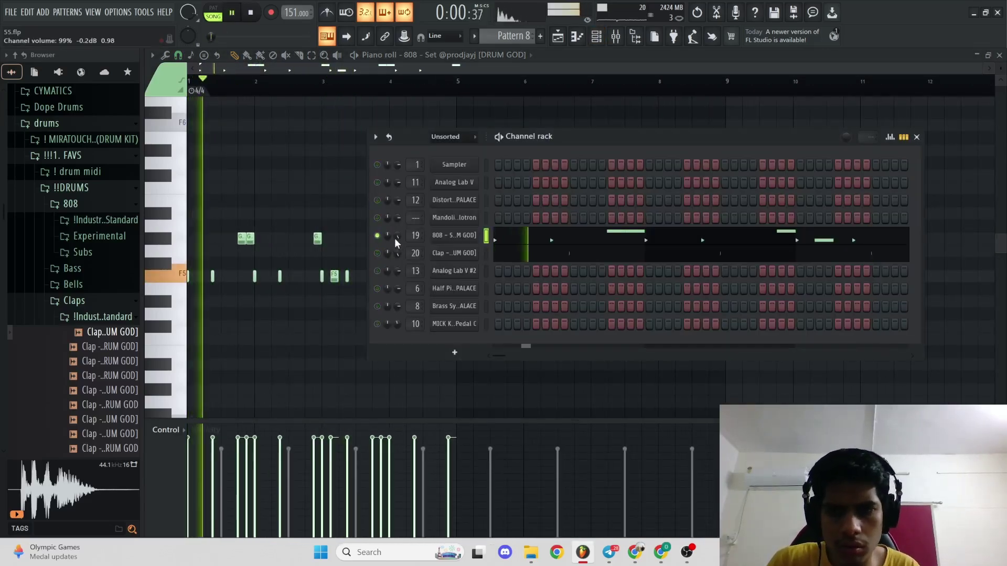
key("F6")
scroll(198, 315, "up", 3)
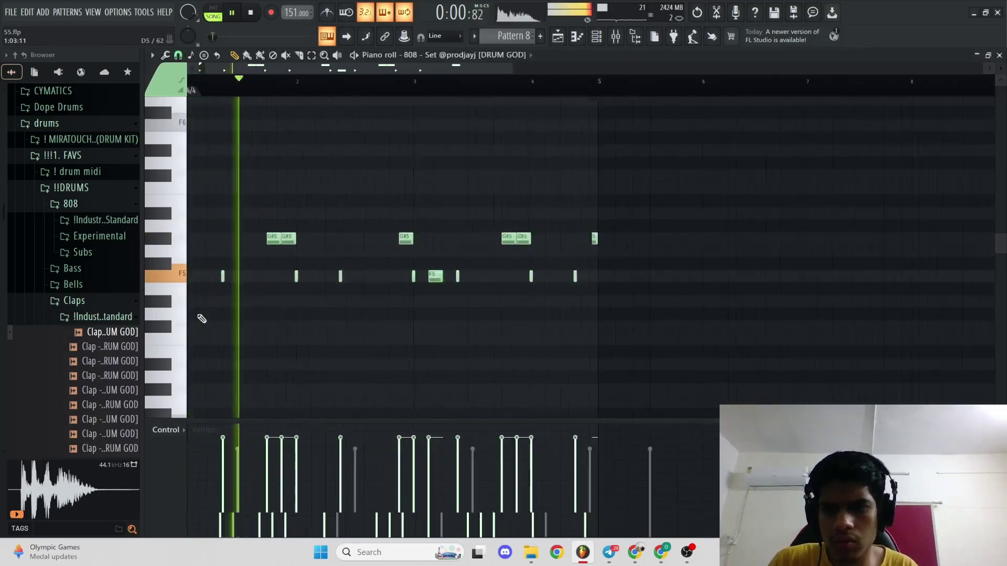
key("space")
left_click_drag(282, 337, 288, 331)
key("F6")
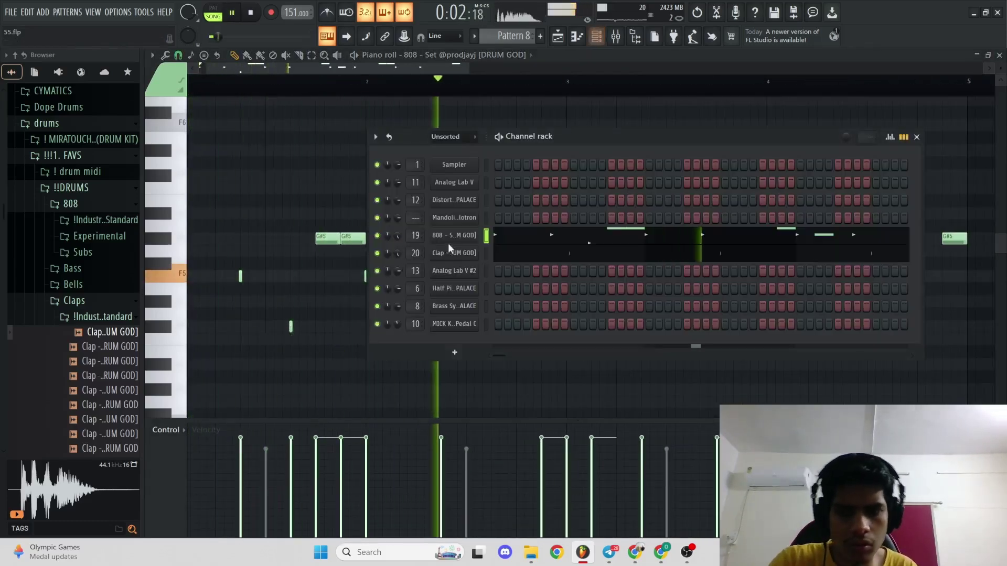
key("F6")
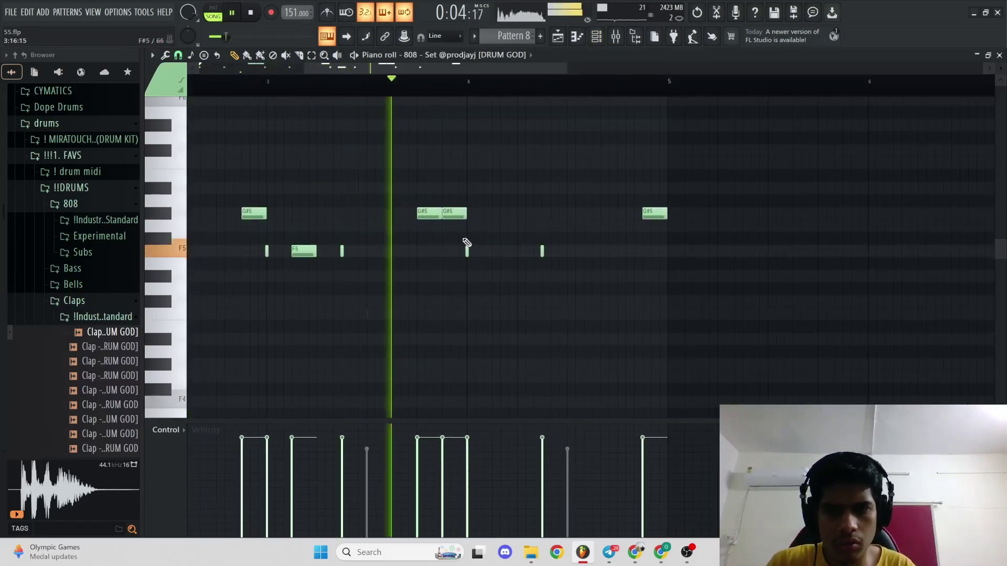
- Add a roll of five short F5 notes followed by a short C5 note in the second half of bar 4
left_click(591, 251)
key("space")
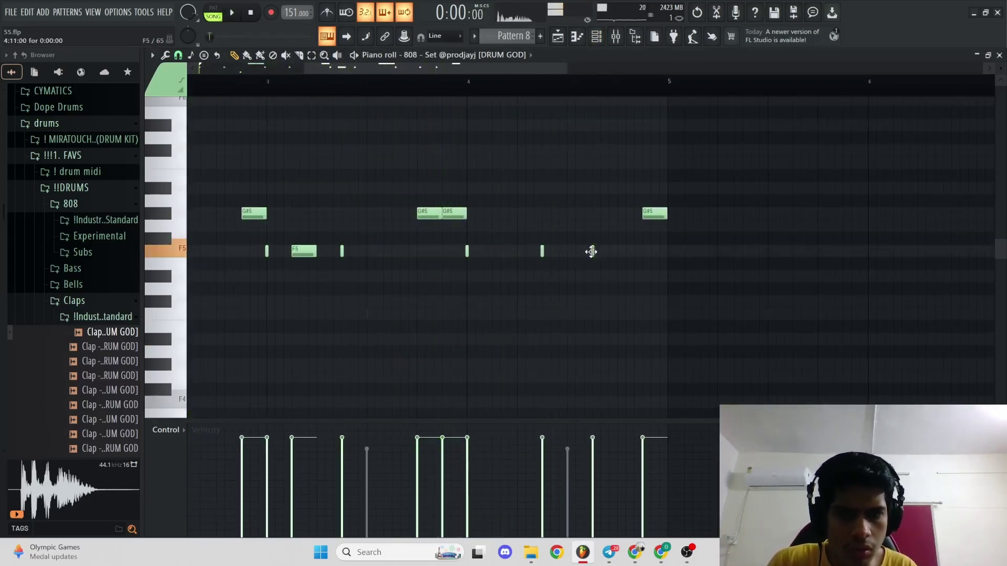
left_click(570, 84)
key("space")
scroll(589, 252, "up", 3)
left_click(596, 252)
key("space")
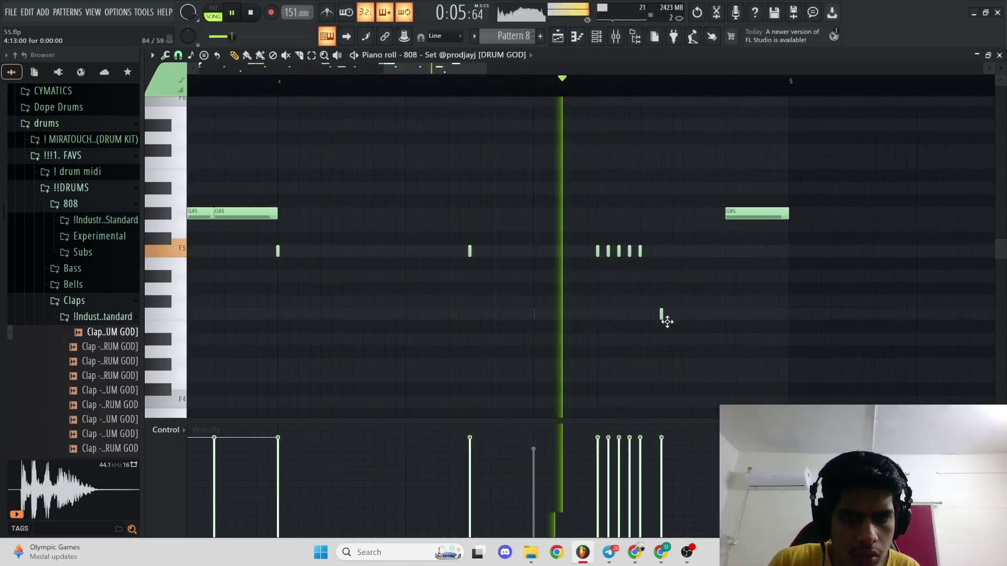
- Lower the last 808 note of bar 4 to A#4 and play the four-bar phrase back
scroll(664, 314, "down", 3)
left_click(664, 313)
key("space")
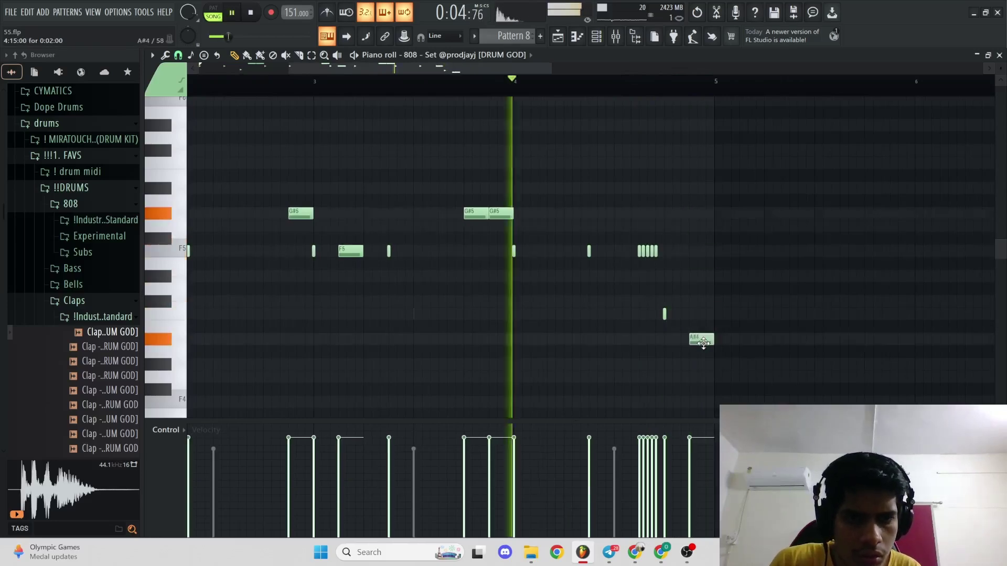
key("space")
scroll(703, 325, "down", 3)
key("space")
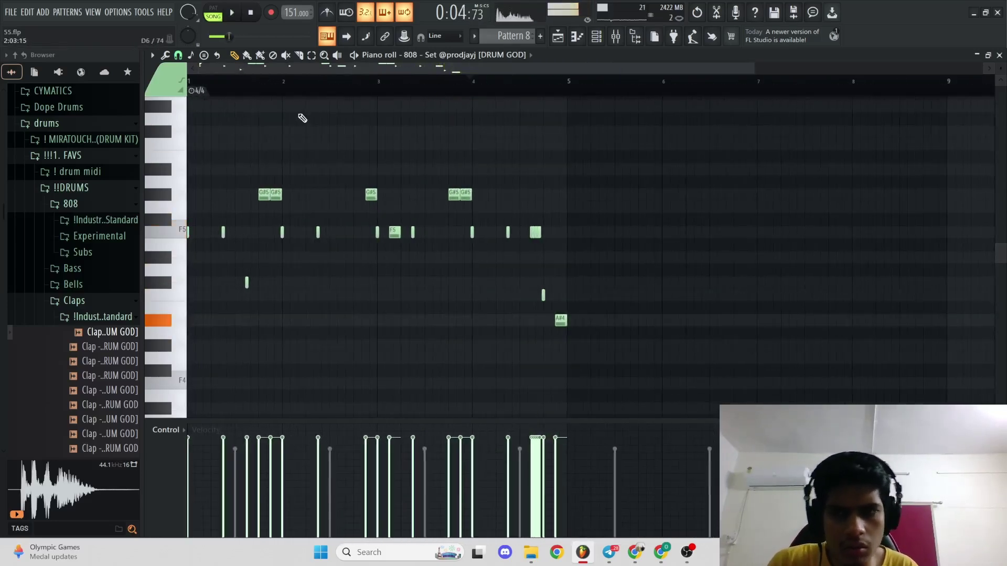
key("space")
scroll(724, 274, "up", 3)
scroll(712, 279, "down", 3)
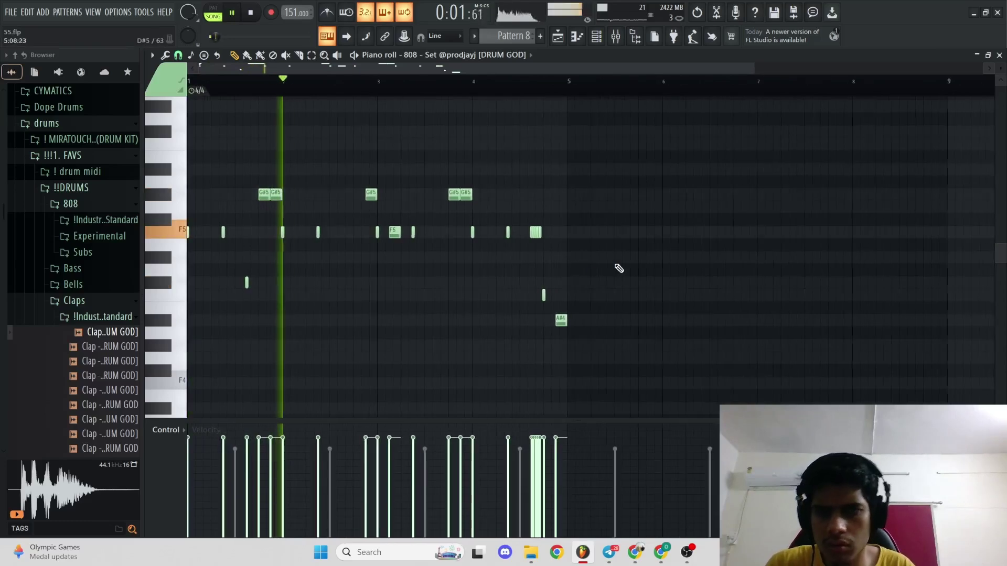
- Browse the Hi-Hat sample folders and audition the experimental and industry-standard hi-hats
key("space")
key("F6")
left_click(74, 301)
left_click(76, 332)
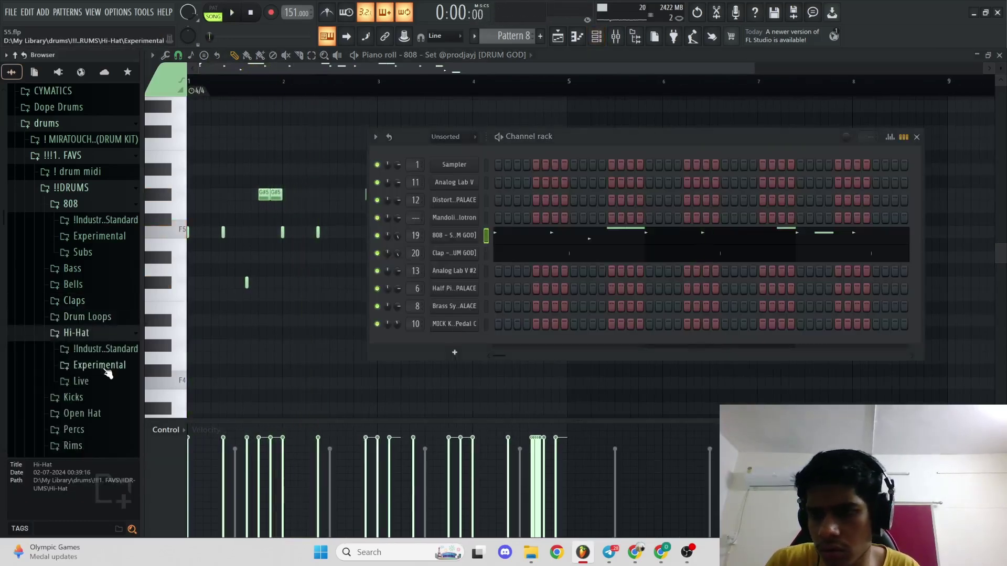
left_click(99, 365)
left_click(73, 238)
left_click(88, 253)
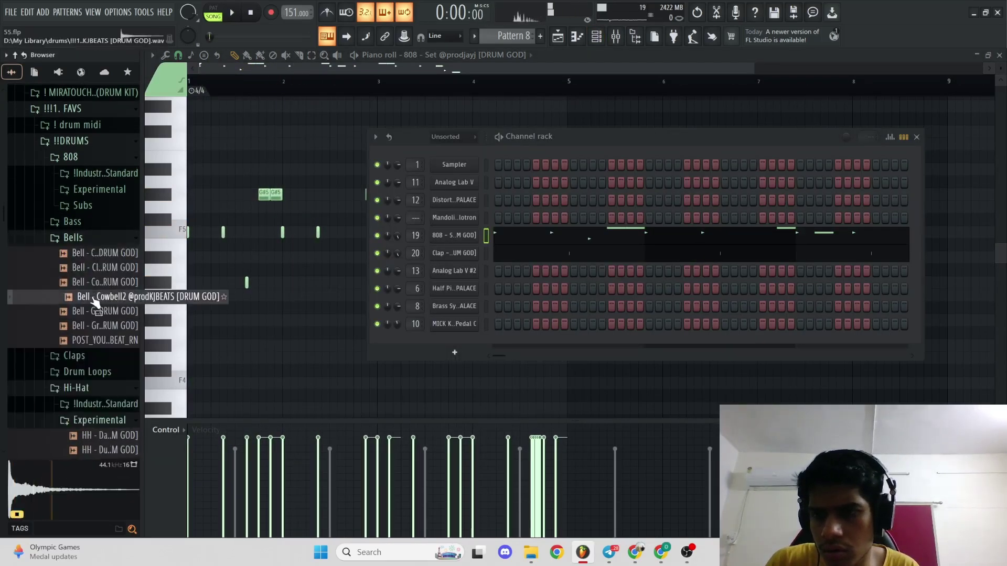
left_click(85, 240)
left_click(112, 349)
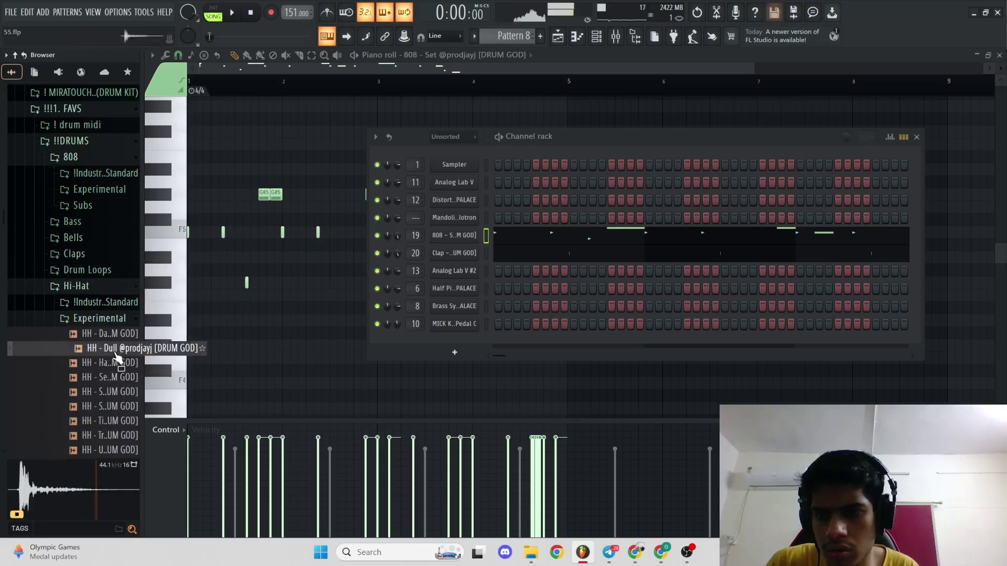
left_click(117, 304)
left_click(105, 350)
left_click(111, 334)
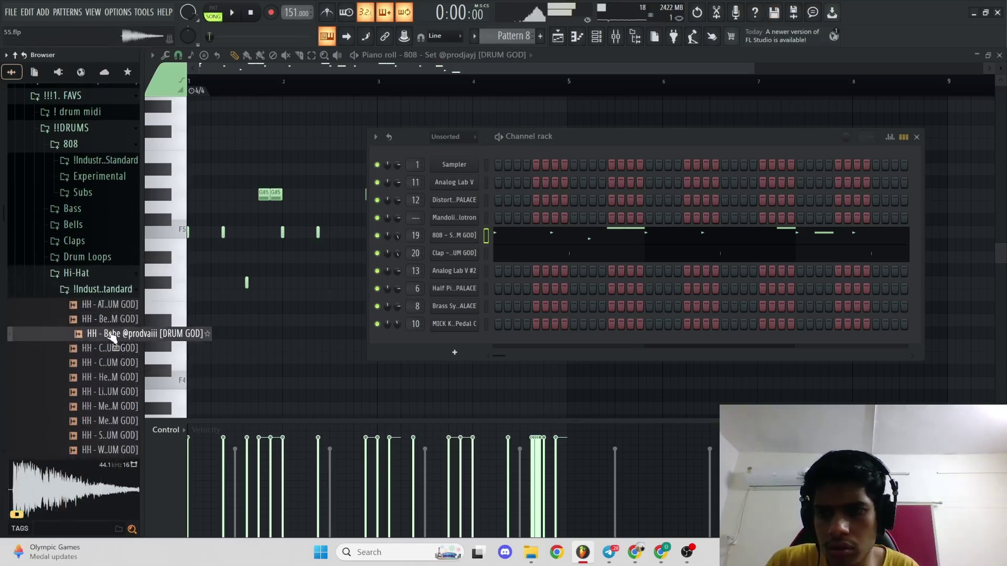
- Load the HH - Bebe hi-hat as a new channel, fill every two steps, and open its notes in the piano roll
left_click_drag(482, 247, 480, 243)
right_click(455, 253)
left_click(637, 283)
key("space")
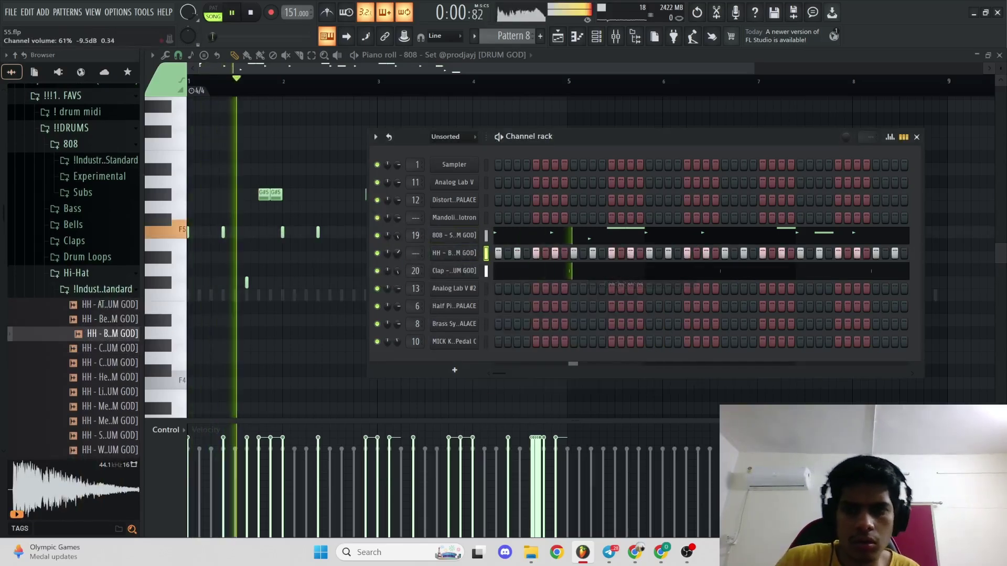
right_click(479, 248)
left_click(515, 249)
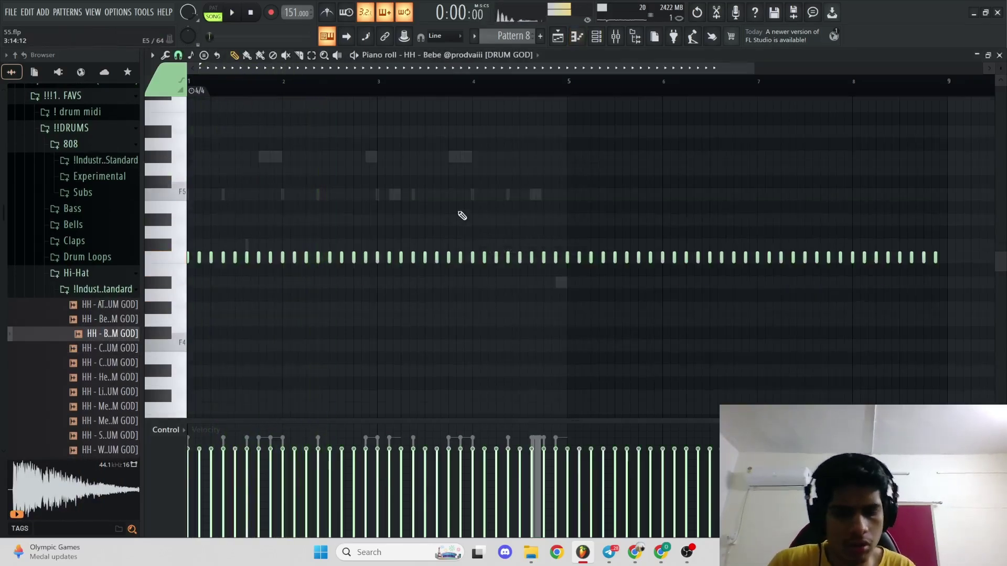
- Apply legato to the hi-hat notes, chop a late bar 1 hit into a four-note roll, and vary the bar's velocities
key("ctrl+l")
scroll(292, 206, "up", 4)
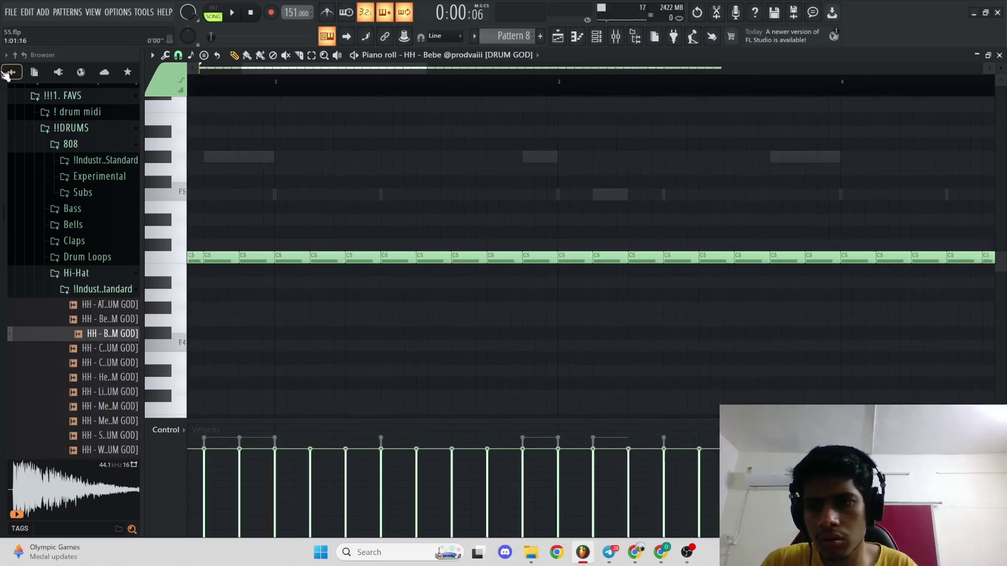
key("space")
key("ctrl+u")
key("Return")
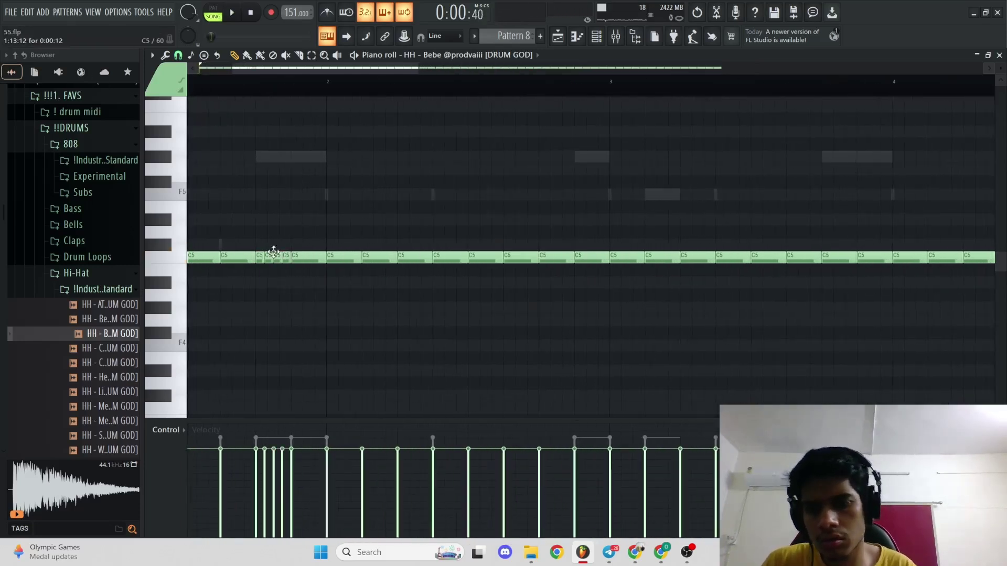
key("space")
scroll(348, 355, "down", 4)
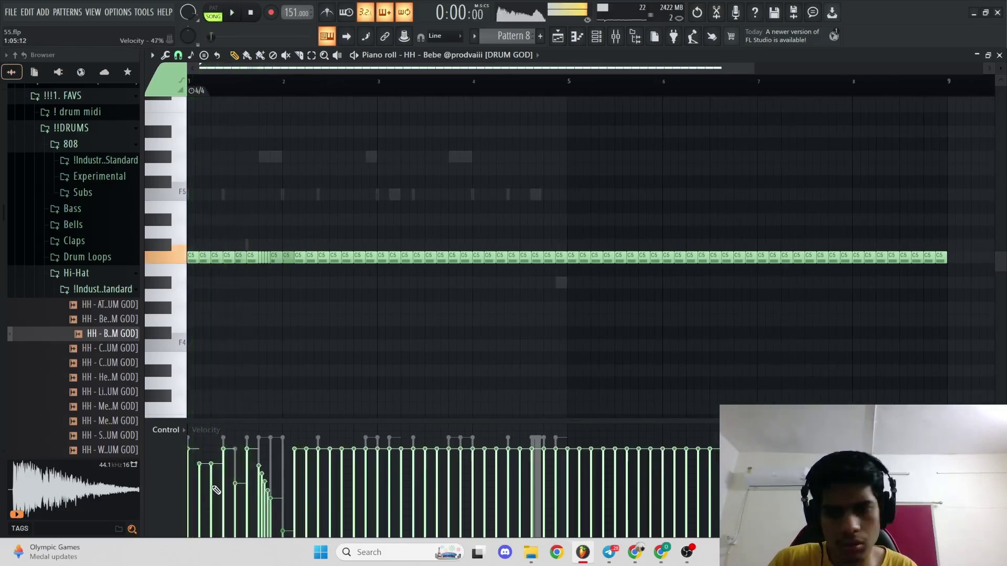
- Remove the hi-hat hit midway through bar 2, chop the bar's last hit into a roll, and vary the velocities
right_click(336, 258)
left_click_drag(370, 339, 374, 215)
key("ctrl+u")
key("ctrl+d")
scroll(375, 216, "up", 3)
left_click_drag(383, 505, 344, 442)
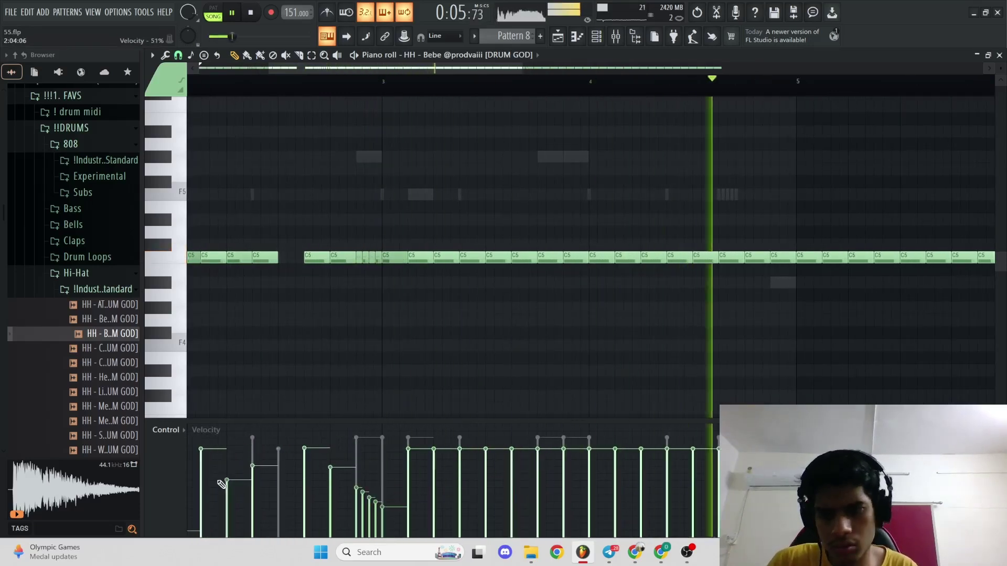
scroll(321, 354, "down", 3)
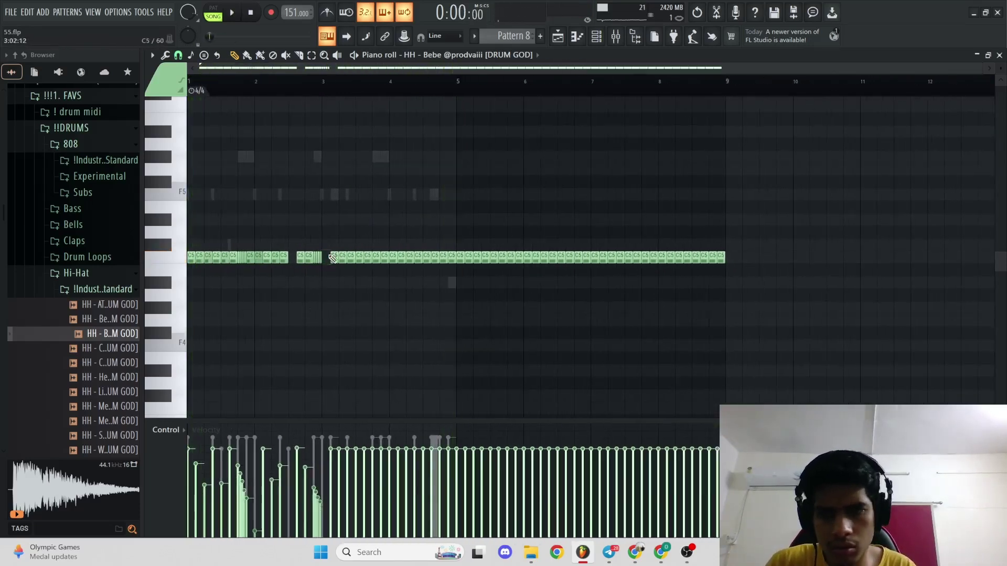
- Replace the plain hi-hat hits from bar 3 onward with copies of the two-bar pattern through bar 8
left_click_drag(332, 257, 847, 248)
left_click_drag(753, 254, 474, 258)
key("ctrl+b")
key("ctrl+b")
key("ctrl+b")
left_click(487, 211, "ctrl")
scroll(484, 211, "up", 1)
key("space")
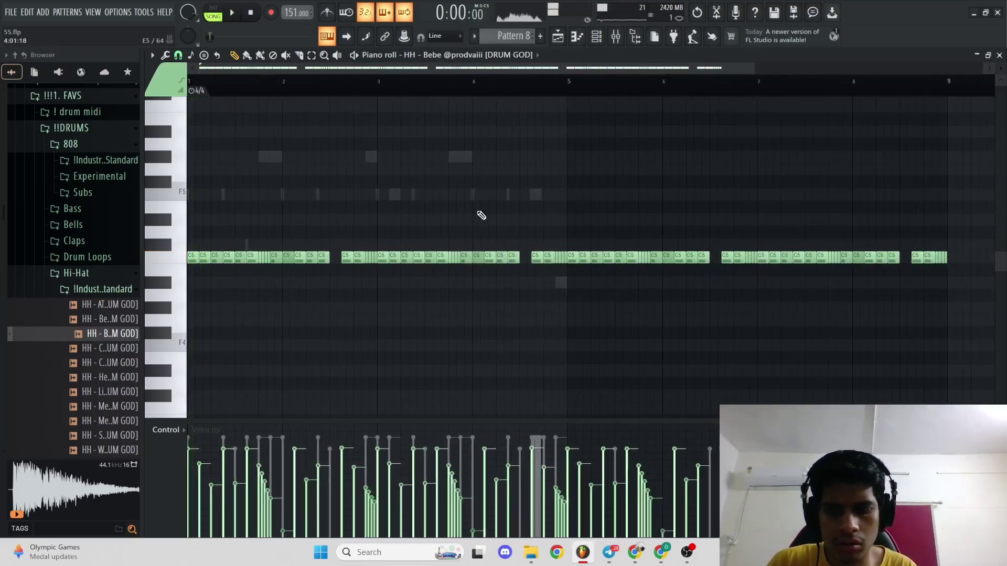
- Audition the hi-hat pattern in solo and together with the 808
key("F6")
key("space")
scroll(396, 258, "down", 3)
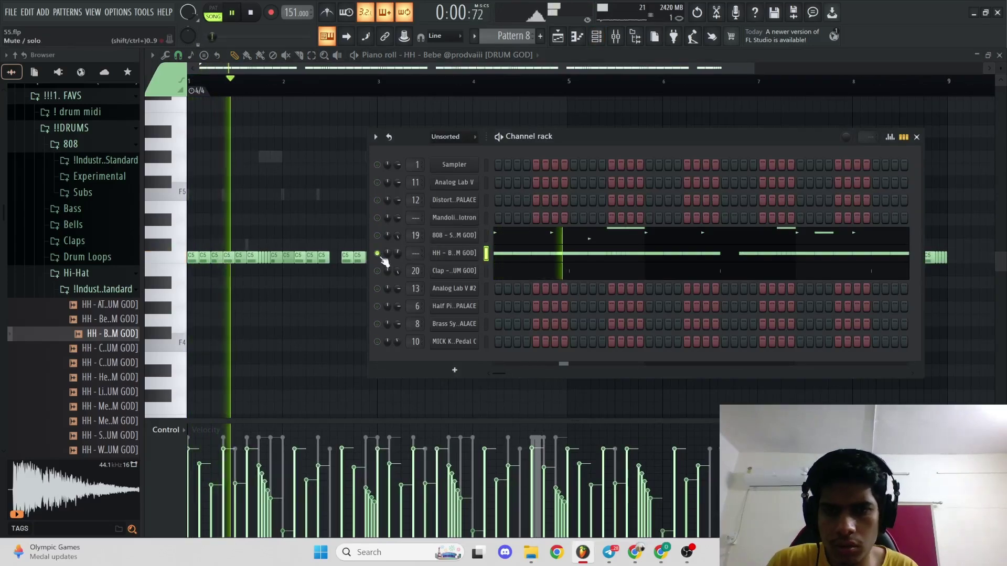
left_click(377, 235)
right_click(377, 235)
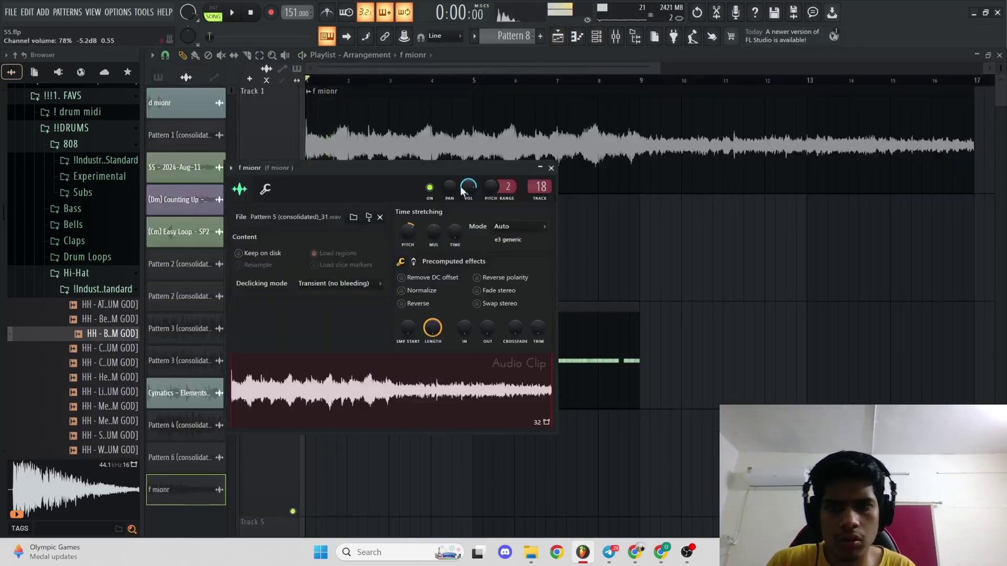
- Play the arrangement with the f mionr clip and lower the system volume to 40
right_click(640, 213, "ctrl")
right_click(640, 214, "ctrl")
key("XF86AudioLowerVolume")
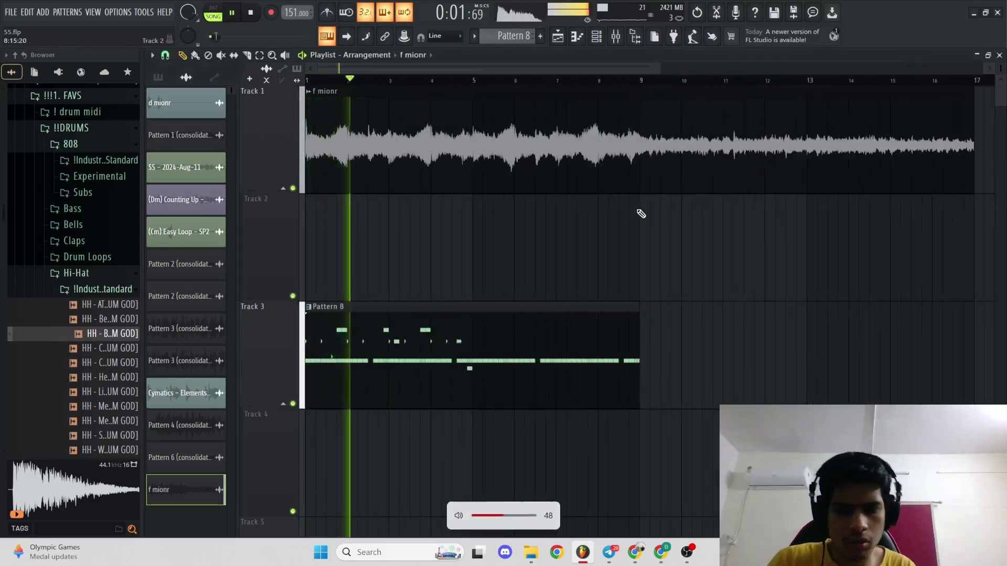
key("XF86AudioLowerVolume")
key("XF86AudioLowerVolume")
key("XF86AudioLowerVolume")
key("XF86AudioLowerVolume")
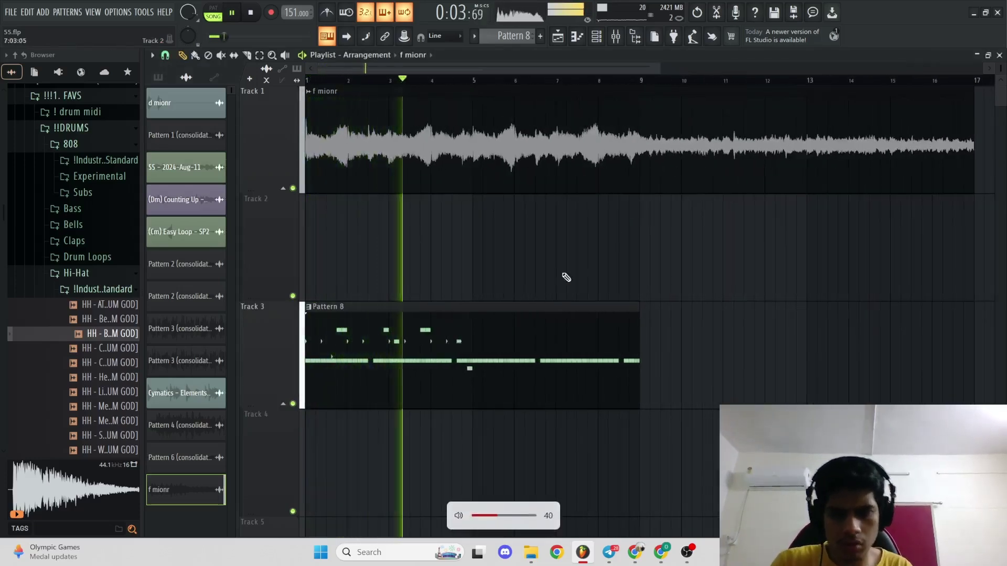
- Duplicate the four-bar 808 phrase into bars 5 to 8 and add an F5 note midway through bar 6
double_click(452, 344)
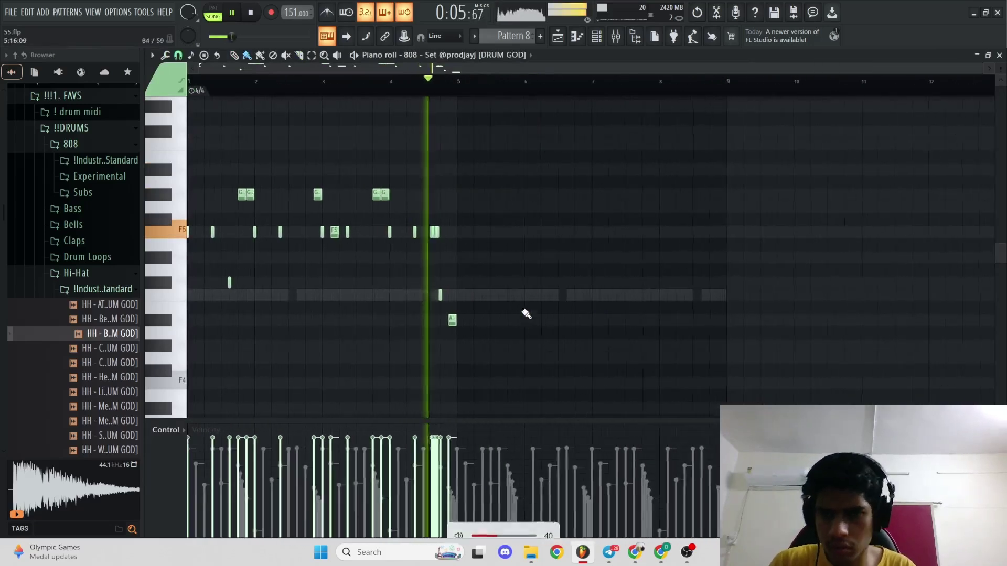
key("ctrl+b")
scroll(524, 333, "up", 4)
right_click(474, 246)
left_click(487, 260)
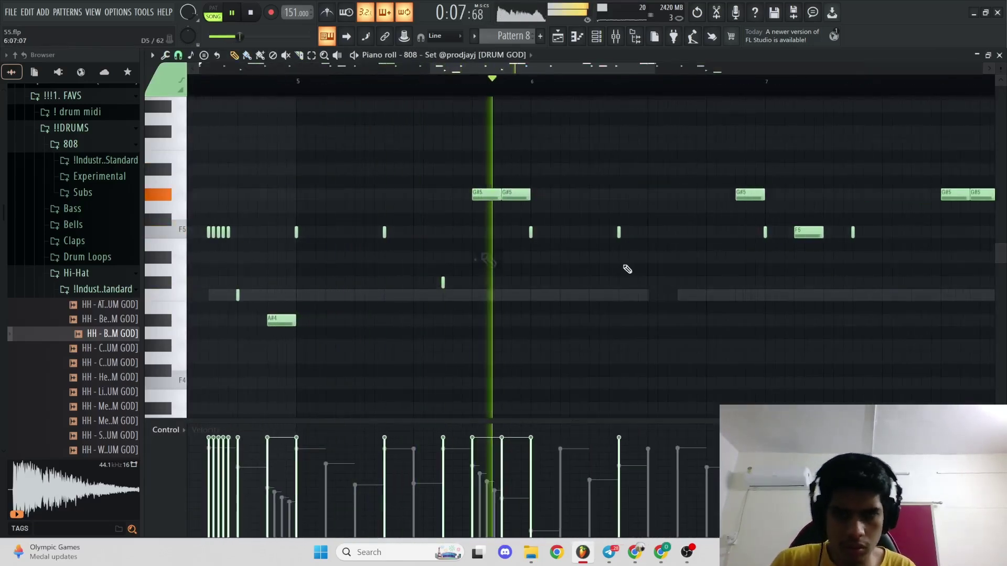
scroll(674, 269, "down", 2)
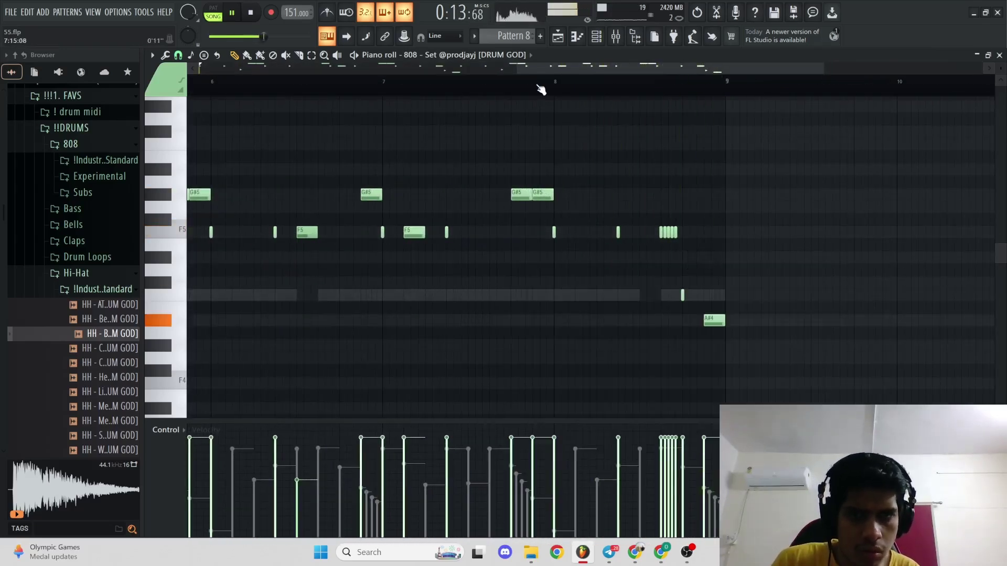
- Extend the F5 roll in bar 8 to six notes and replace the C5 note with three short A#5 notes
left_click(556, 83)
scroll(725, 262, "up", 3)
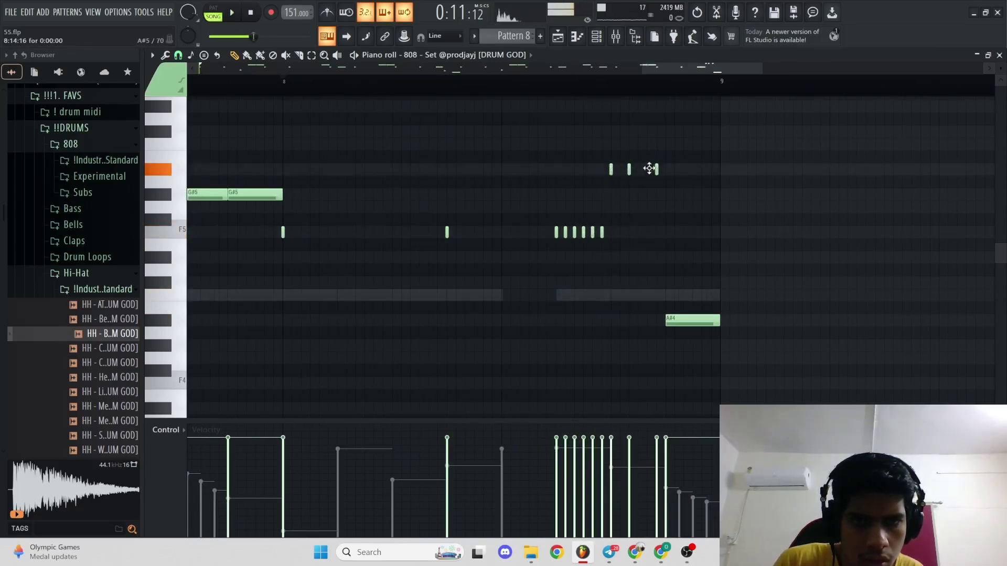
scroll(682, 199, "down", 3)
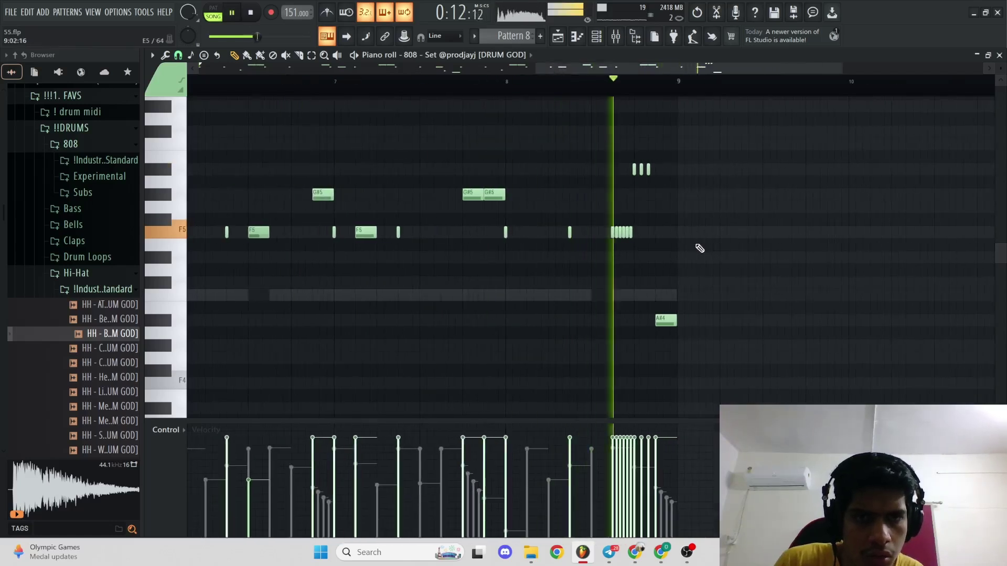
- Space the three A#5 notes in bar 8 evenly and delete the closing A#4 note
scroll(668, 217, "up", 3)
scroll(663, 260, "down", 4)
key("space")
key("space")
left_click(648, 169)
left_click(660, 170)
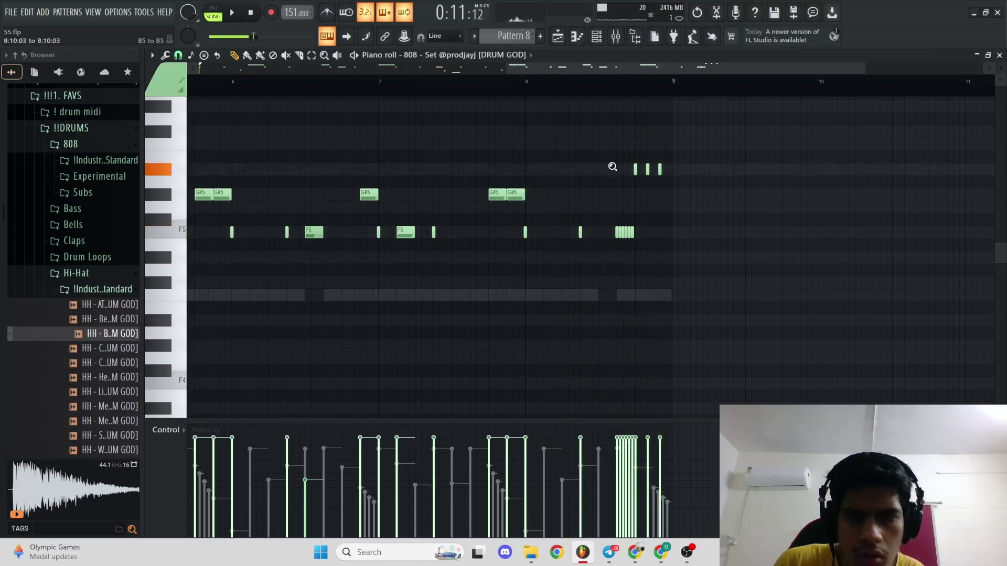
- Try the three closing notes of bar 8 an octave higher at A#6
scroll(792, 227, "down", 3)
key("space")
scroll(752, 162, "up", 3)
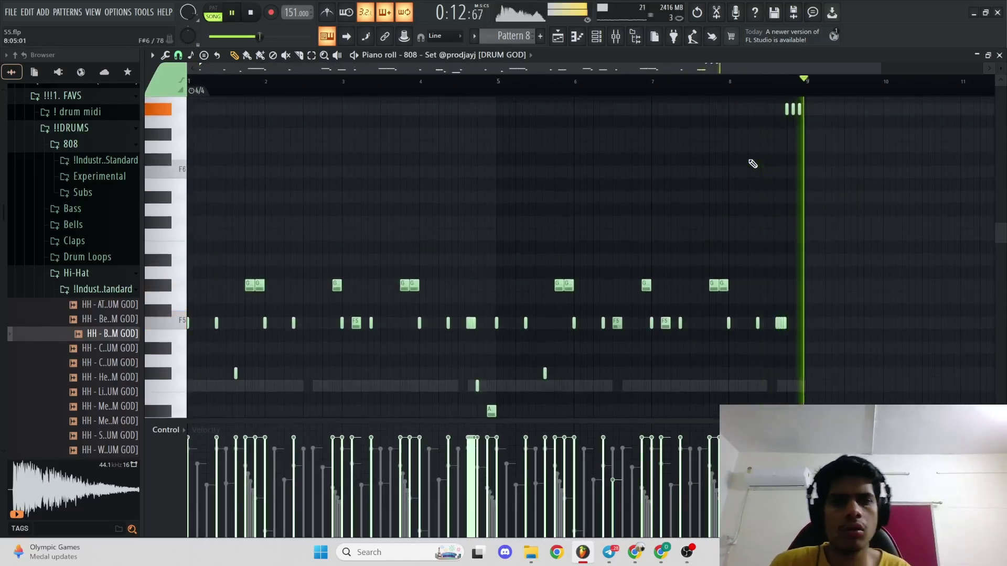
scroll(789, 229, "up", 3)
key("space")
- Place both the bar 8 roll and its closing notes on A#5, checking the fill with playback
left_click_drag(826, 348, 767, 293)
left_click_drag(835, 151, 768, 112)
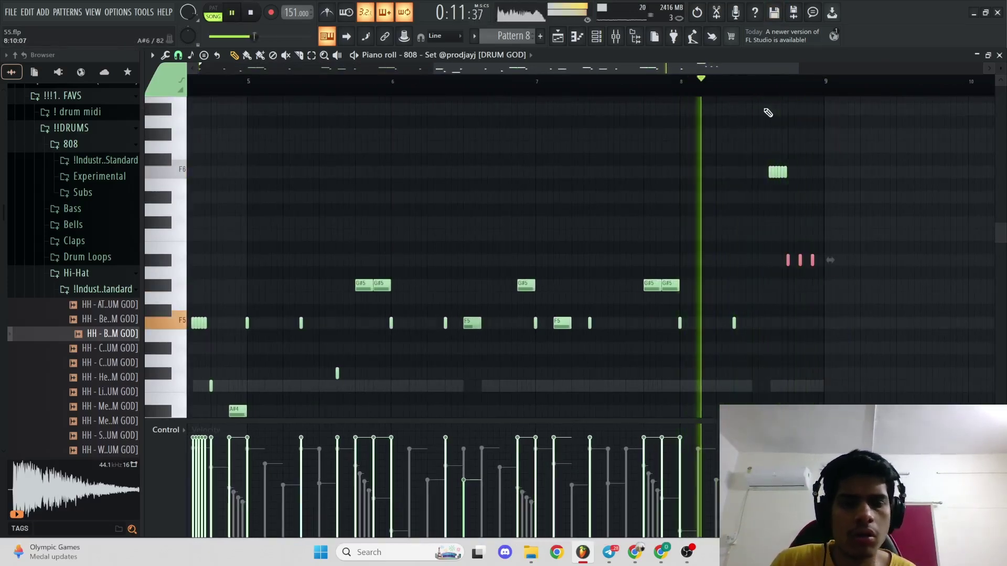
left_click(737, 166, "ctrl")
key("space")
scroll(819, 262, "up", 4)
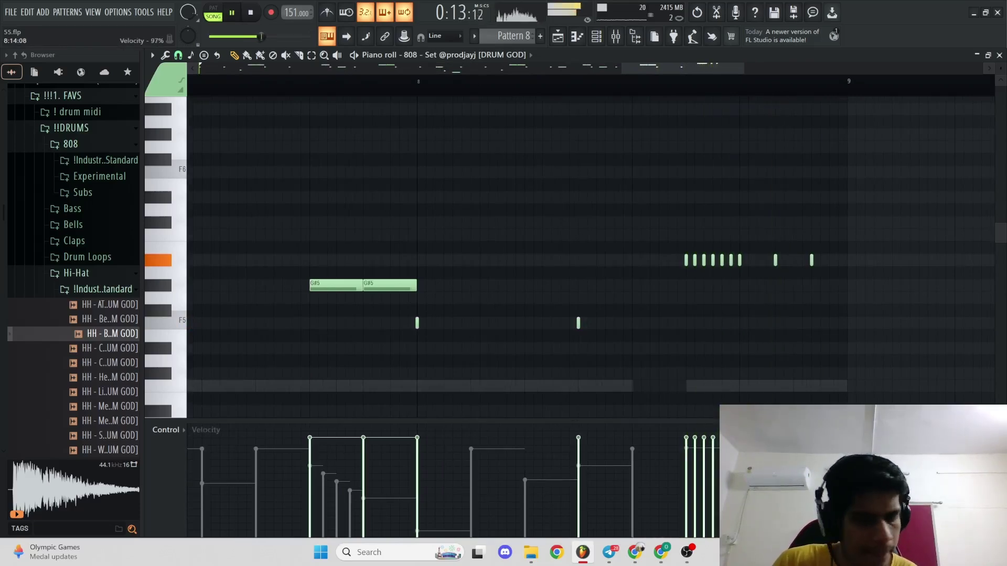
- Raise the velocities of the 808 notes to maximum with level scaling
scroll(766, 344, "down", 6)
key("space")
key("space")
key("alt+x")
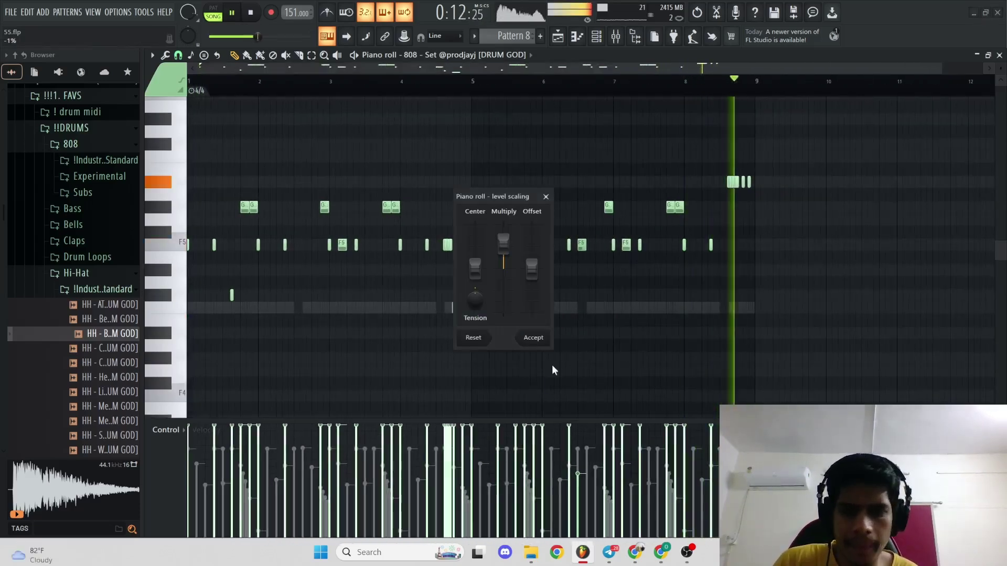
left_click(544, 340)
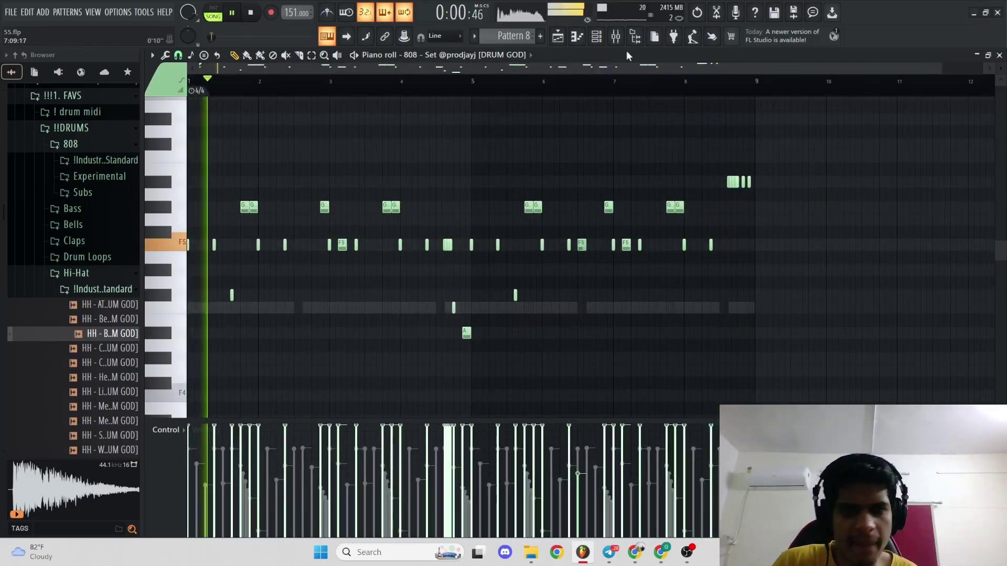
- Add Fruity Soft Clipper to slot 3 of the Master mixer track
key("F9")
key("space")
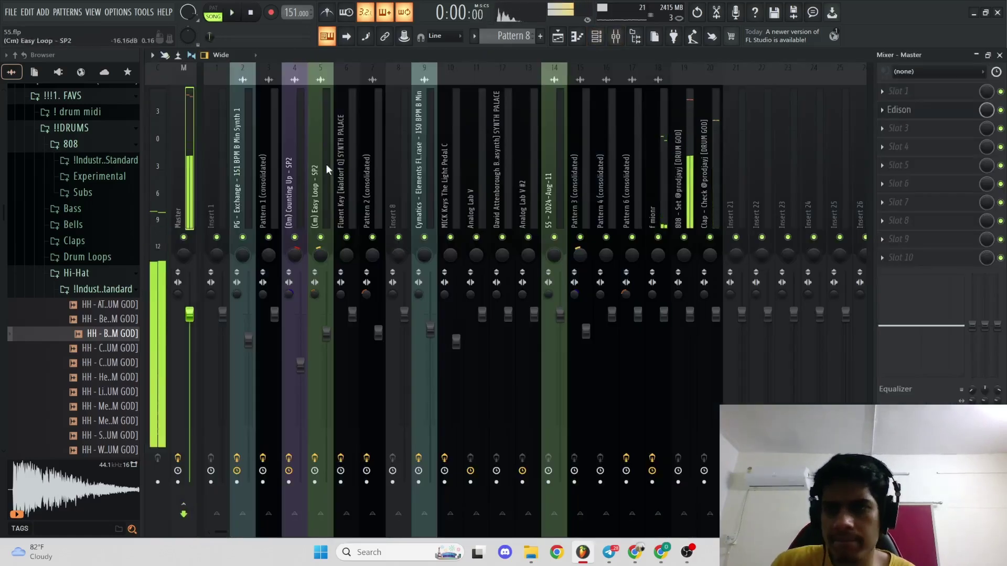
left_click(923, 131)
mouse_move(892, 142)
left_click(608, 282)
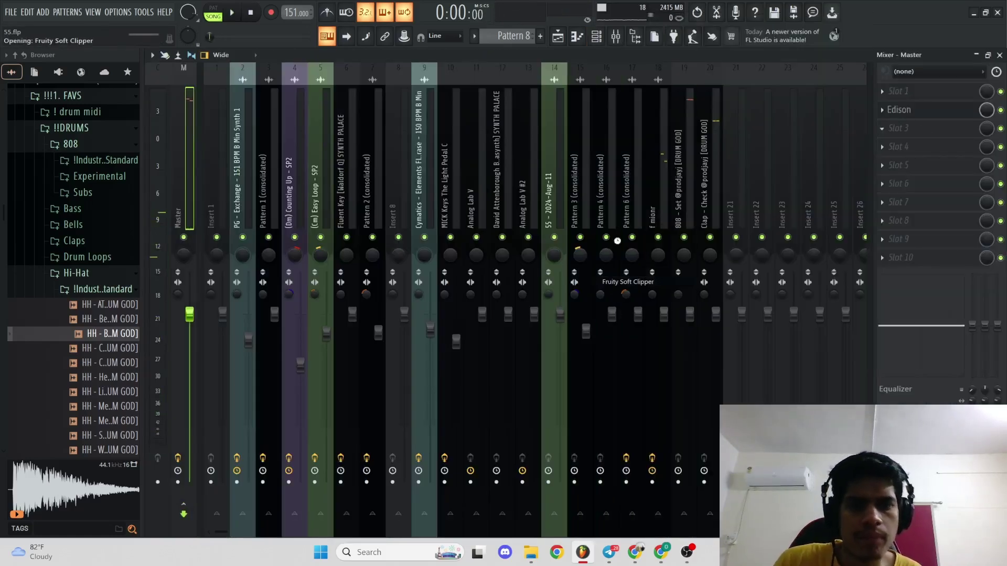
- Play the arrangement from the start to hear the 808 pattern against the melody loop
left_click(561, 45)
key("space")
scroll(462, 190, "down", 3)
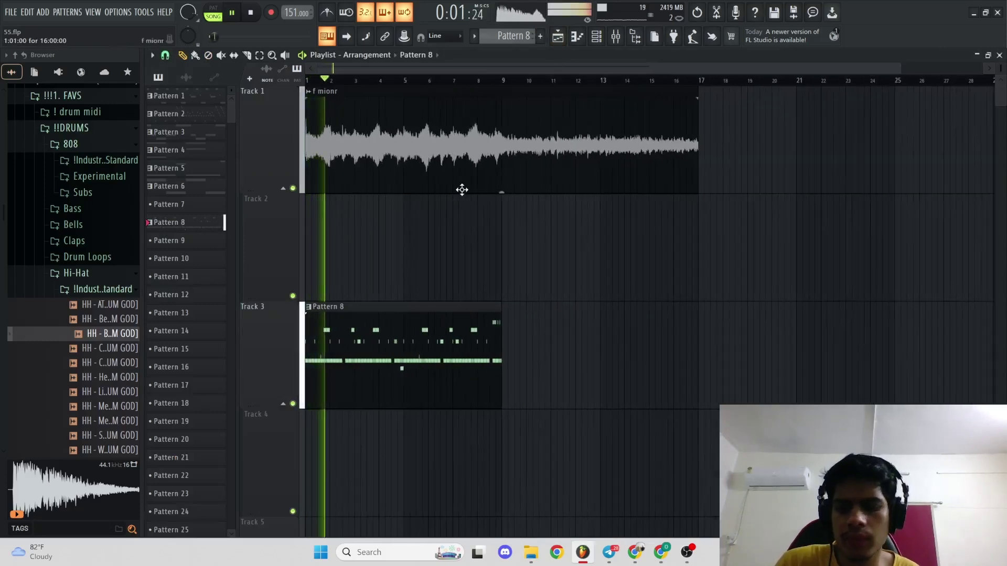
key("XF86AudioLowerVolume")
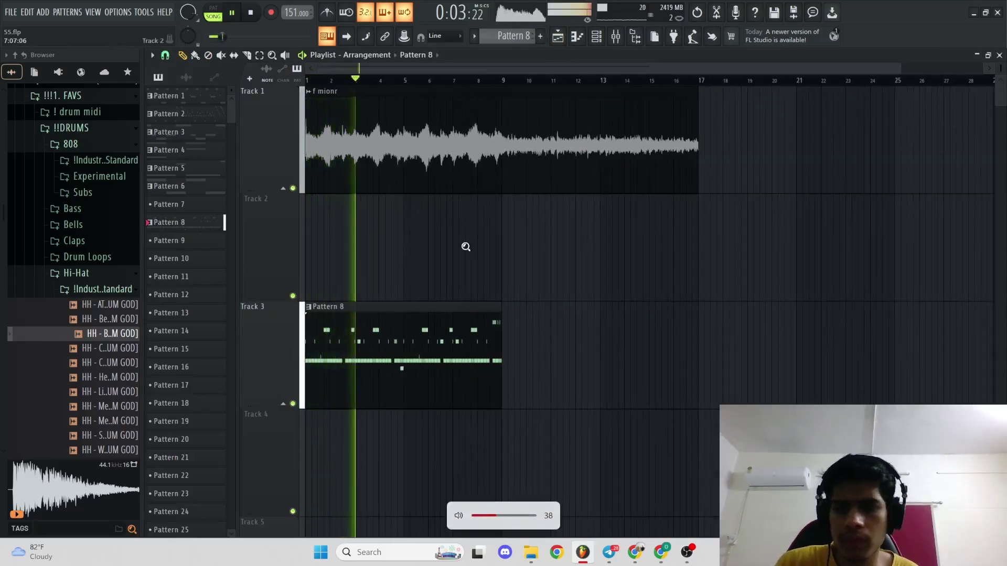
scroll(467, 248, "up", 3)
scroll(466, 248, "down", 3)
scroll(467, 248, "up", 3)
scroll(467, 248, "down", 3)
- Audition the open hat samples and add OP - Pew from the Industry Standard folder as a channel directly below the 808
key("F6")
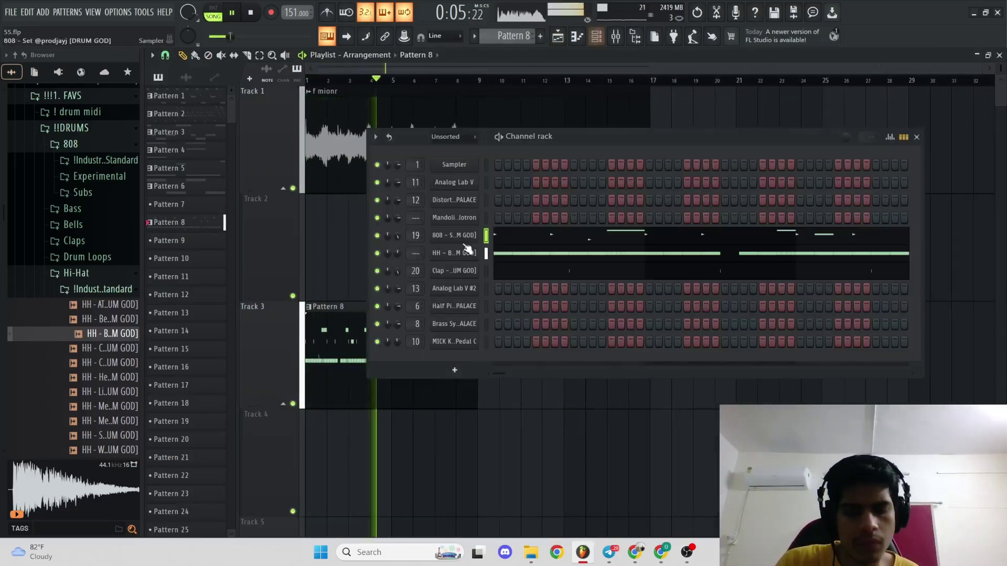
key("space")
left_click(90, 275)
left_click(91, 321)
left_click(92, 307)
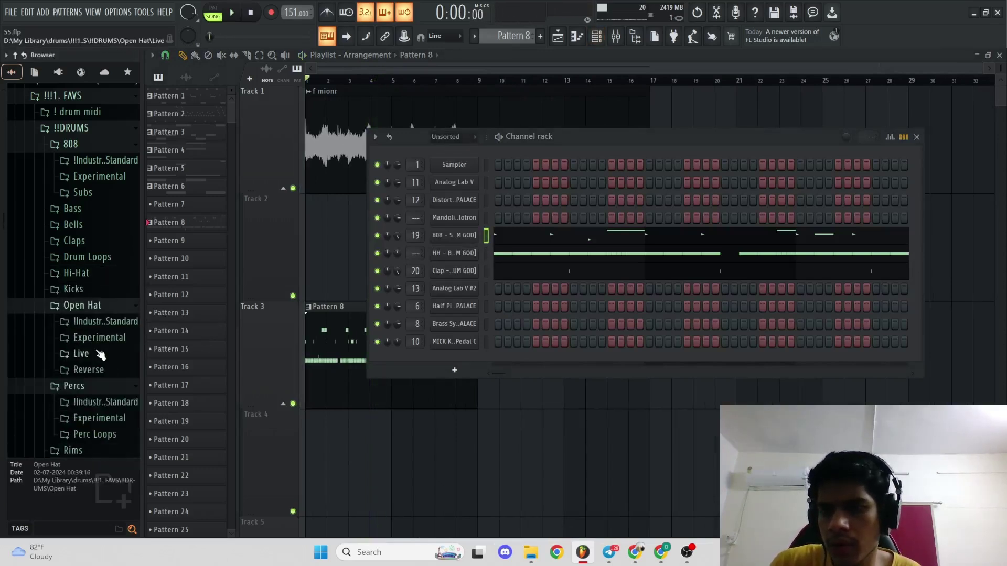
left_click(100, 355)
left_click(99, 369)
left_click(99, 384)
left_click(103, 321)
left_click(105, 367)
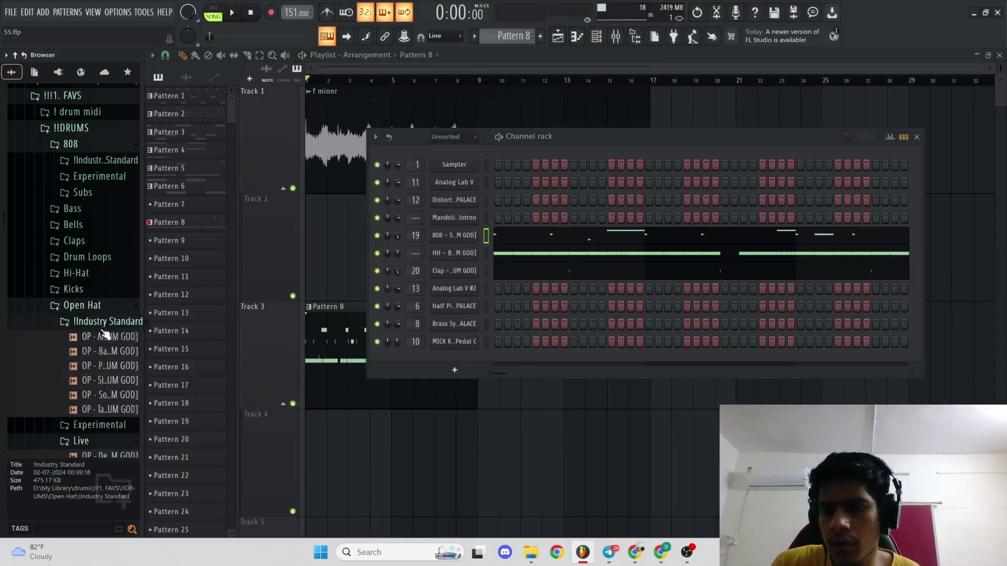
left_click(103, 377)
left_click(103, 372)
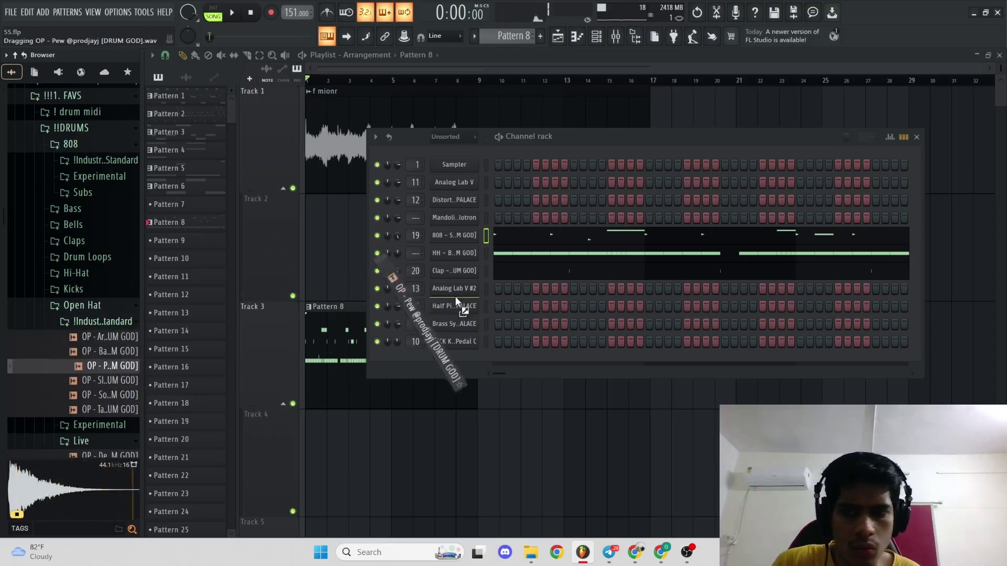
left_click_drag(481, 248, 483, 247)
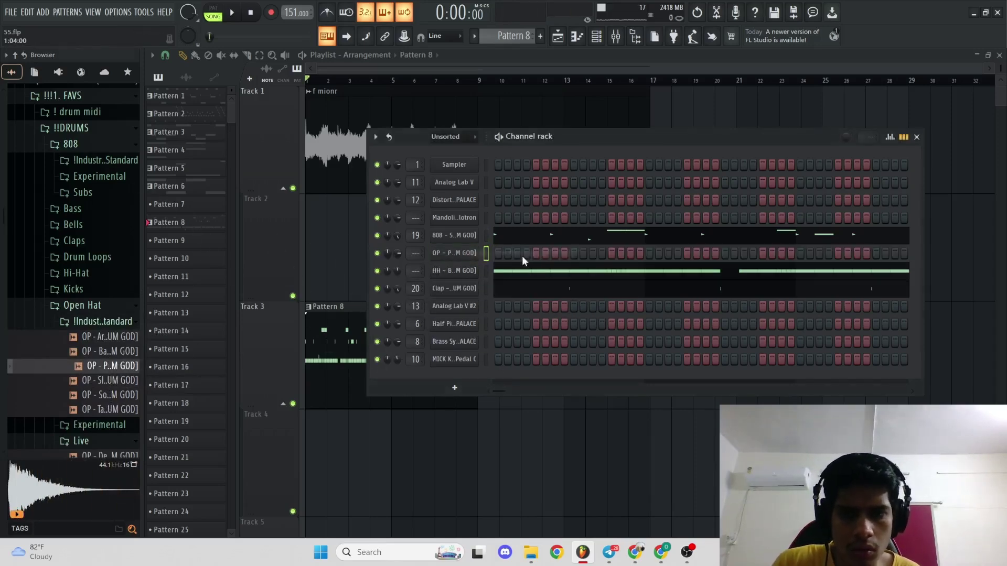
- Place C5 notes for the OP - Pew open hat on beat 2 of bar 1 and beat 4 of bar 2
key("space")
right_click(479, 250)
left_click(493, 253)
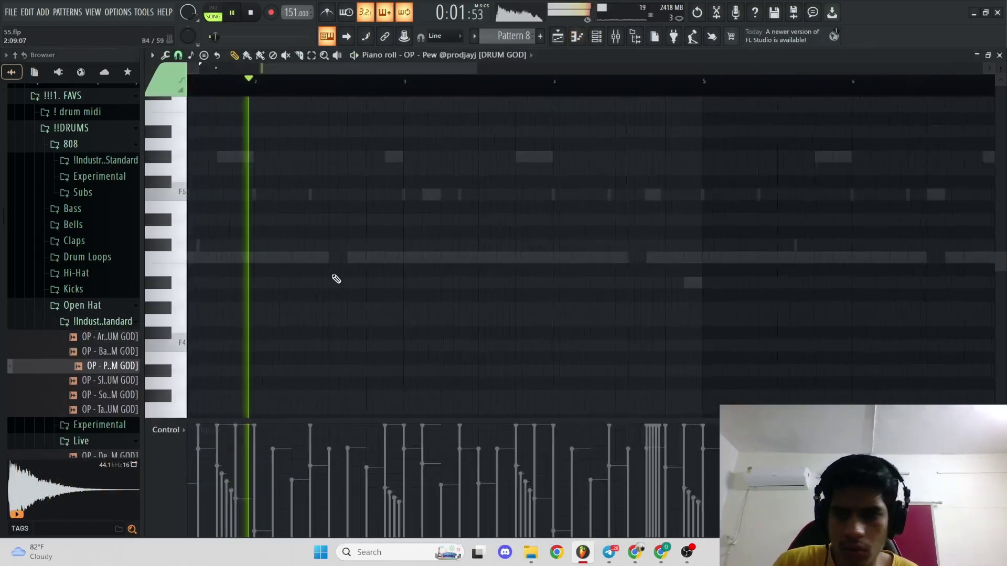
left_click(399, 259)
scroll(408, 263, "down", 5)
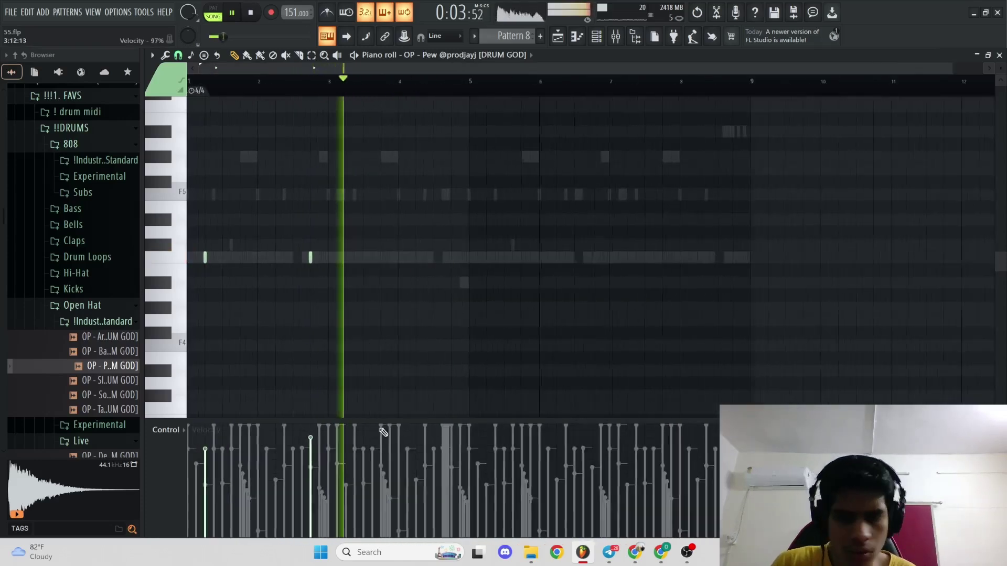
- Duplicate the first four bars of the open hat pattern into bars 5 to 8
left_click_drag(470, 88, 193, 94)
key("ctrl+b")
key("ctrl+d")
scroll(429, 182, "up", 5)
scroll(598, 241, "down", 6)
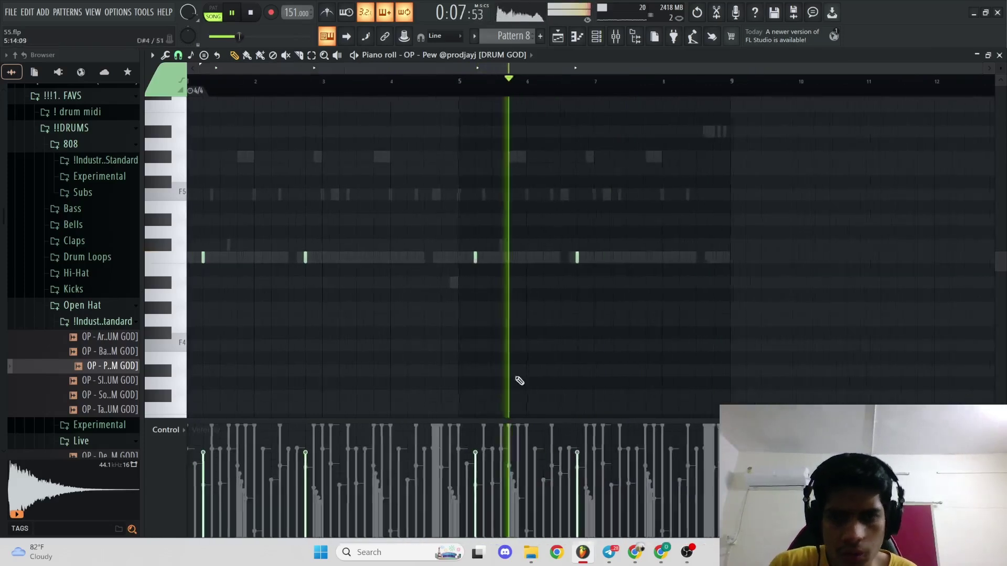
- Add open hat notes in bar 8, with G4 at its start and F4 on its second beat
scroll(496, 335, "up", 4)
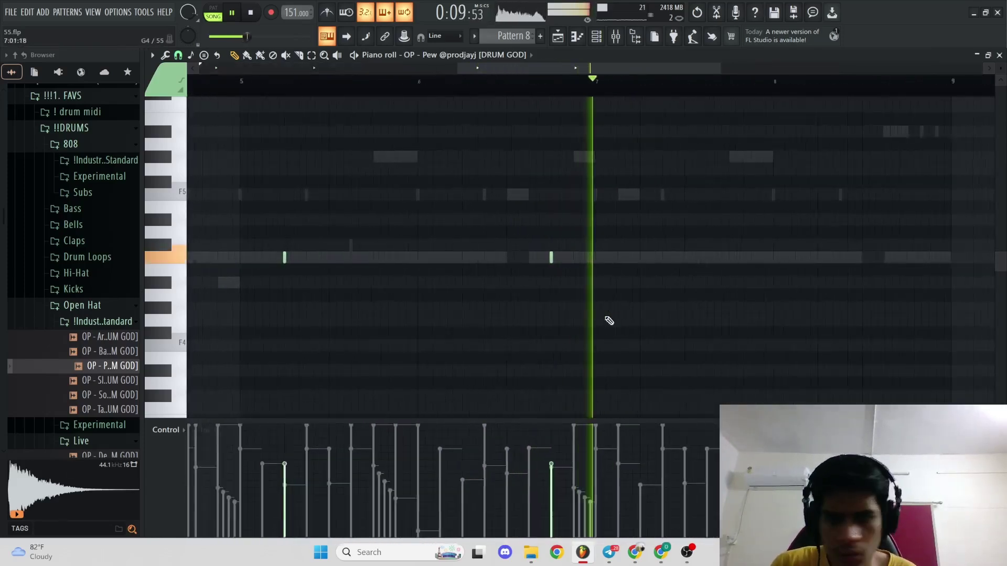
left_click(796, 318)
key("space")
scroll(803, 337, "down", 2)
scroll(658, 126, "up", 2)
left_click(502, 86)
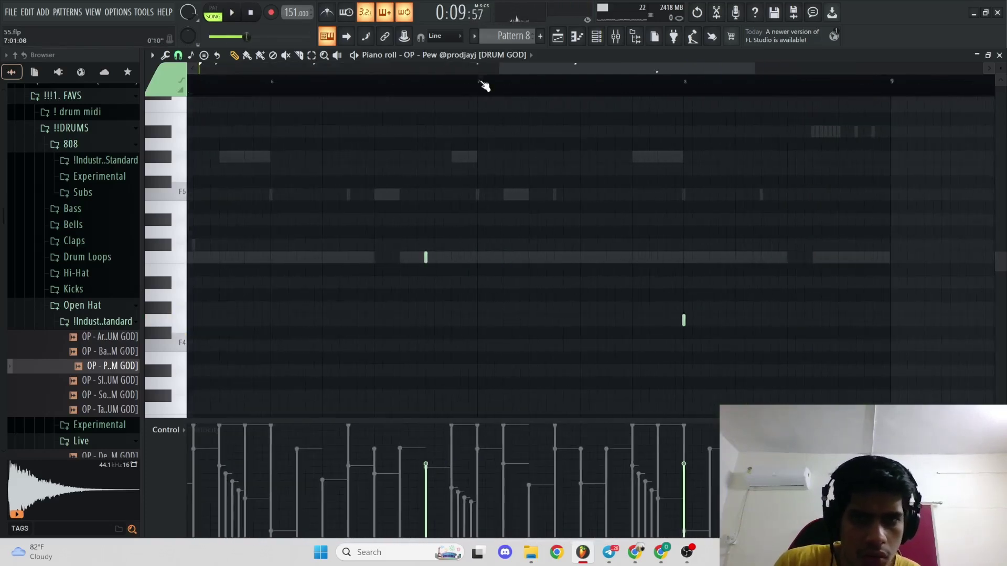
scroll(696, 269, "up", 1)
left_click(737, 345)
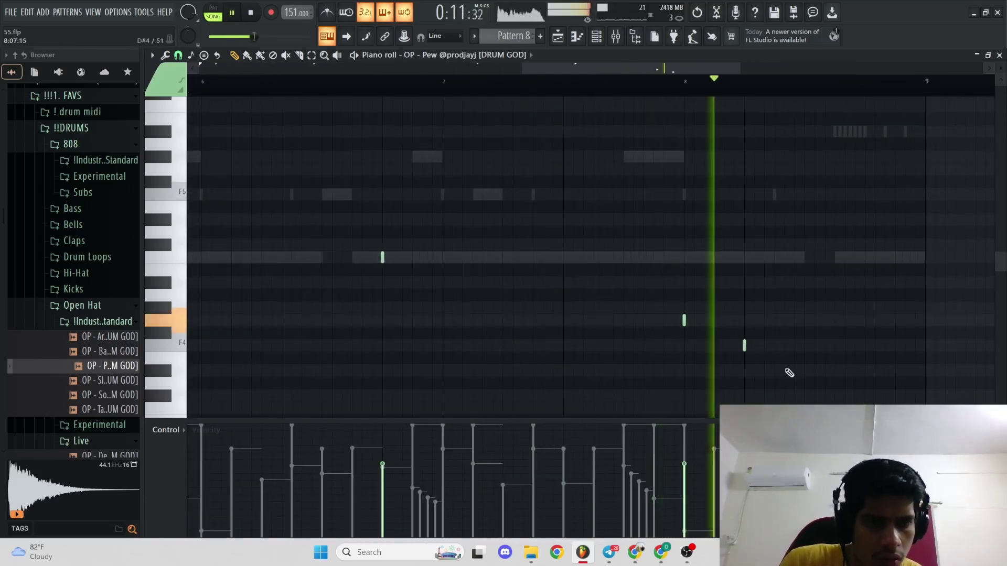
- Lower the velocity of the F4 open hat note in bar 8 and check the pattern with playback from the start
key("space")
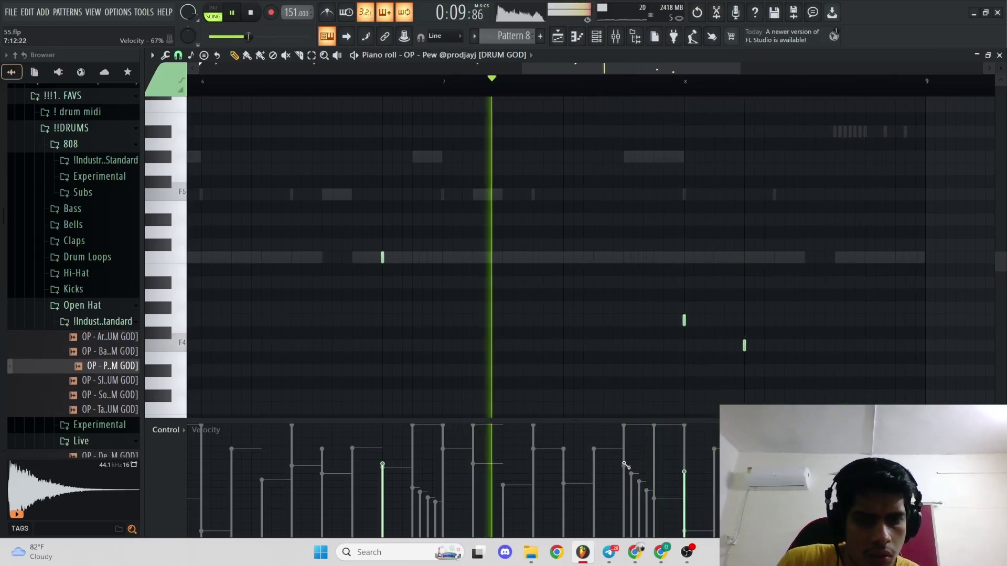
scroll(677, 271, "down", 3)
scroll(677, 271, "down", 1)
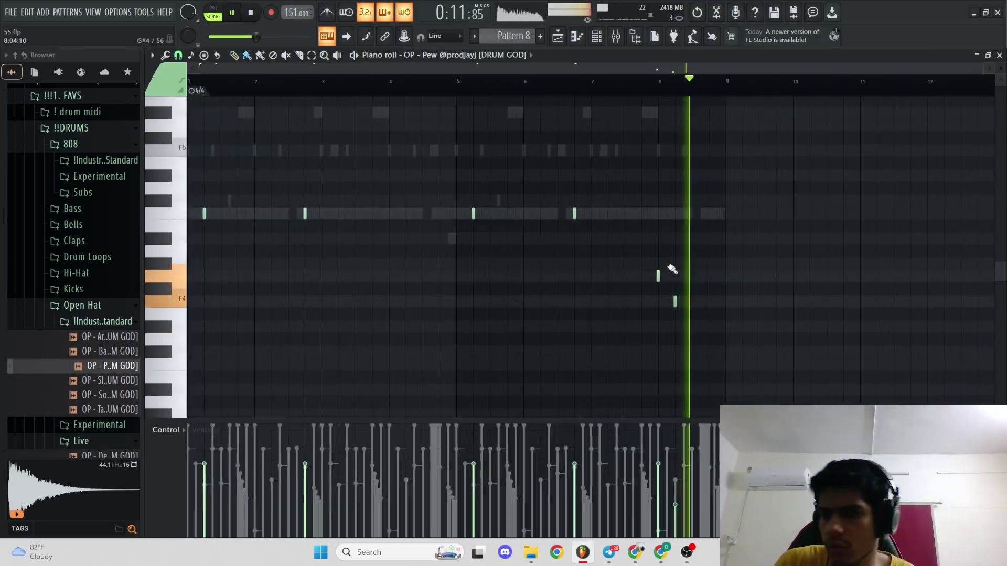
right_click(432, 131)
left_click(449, 147)
key("space")
key("XF86AudioLowerVolume")
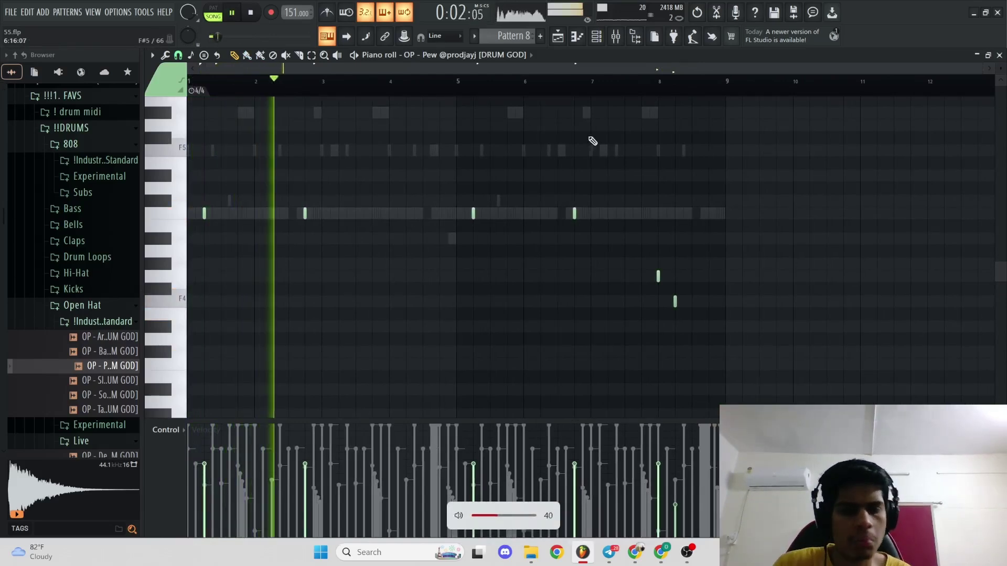
- Audition the Industry Standard snare samples and add Snare - Crunch as a channel directly below the 808
key("F6")
key("space")
left_click(66, 306)
left_click(71, 321)
scroll(70, 262, "down", 3)
left_click(68, 243)
left_click(81, 291)
left_click(85, 320)
left_click(85, 293)
left_click(87, 260)
left_click(93, 305)
left_click(100, 321)
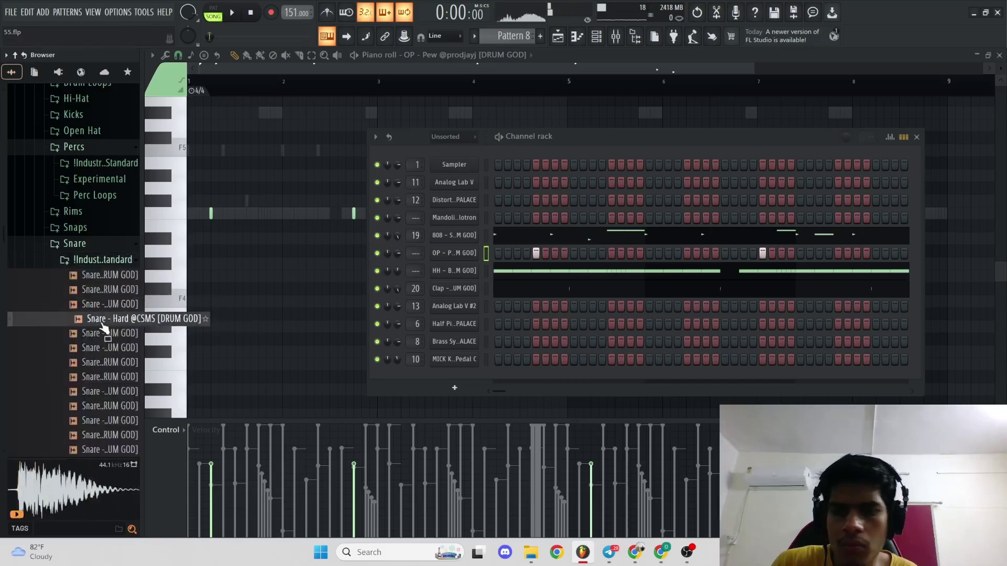
left_click(106, 305)
left_click_drag(480, 247, 485, 251)
- Place C5 notes for the Crunch snare on step 3 of bar 1 and step 15 of bar 2
key("space")
right_click(501, 253)
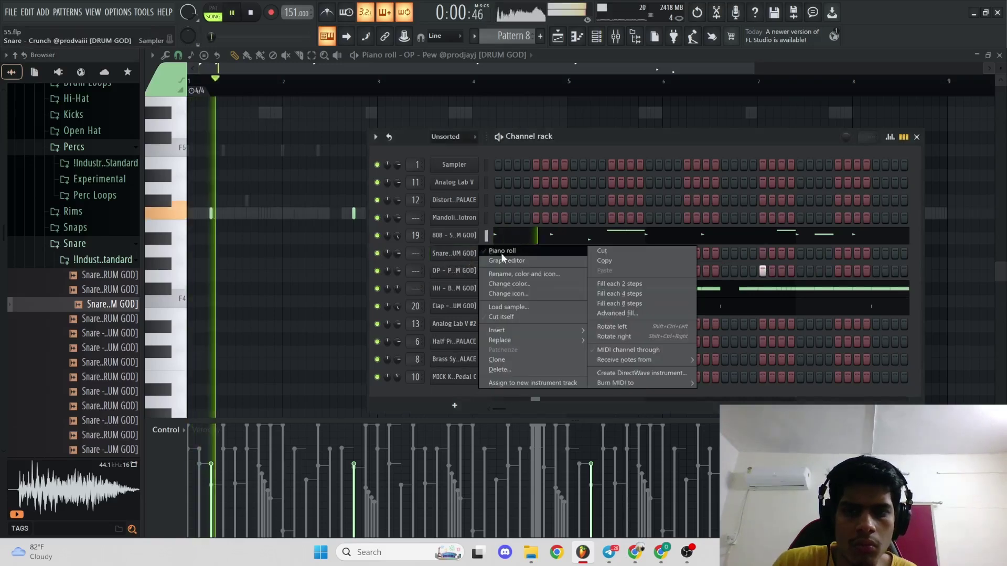
left_click(501, 253)
scroll(499, 243, "up", 3)
left_click(690, 257)
scroll(672, 279, "down", 3)
- Raise the Crunch snare velocities with level scaling and add C5 hits early in bar 3 and late in bar 4
key("space")
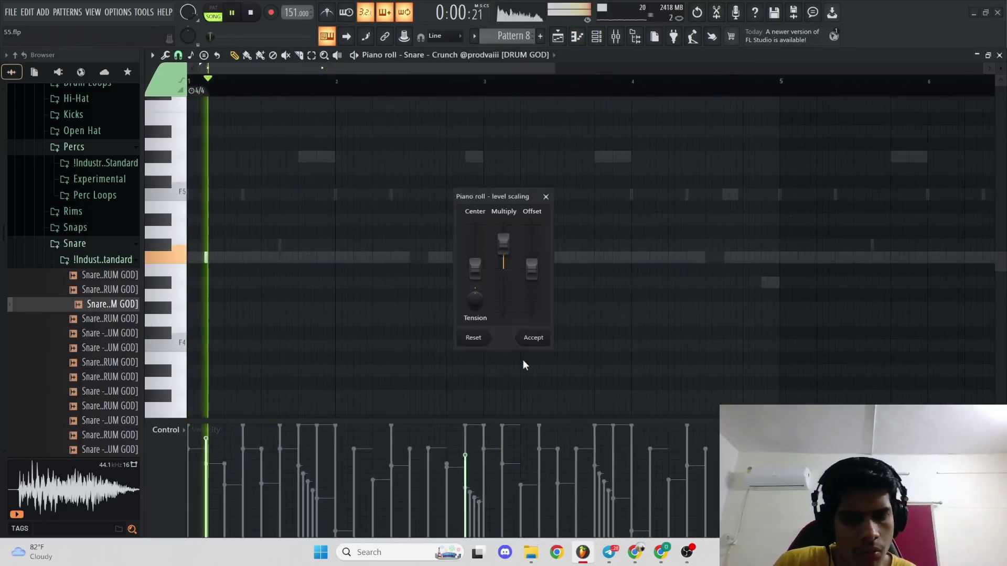
key("space")
left_click(533, 337)
scroll(395, 130, "up", 1)
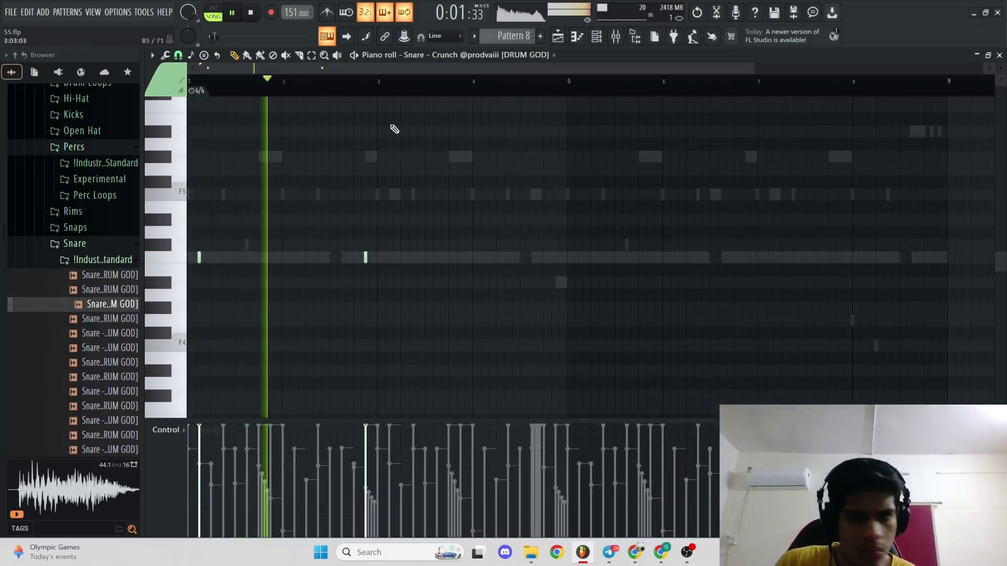
scroll(373, 90, "down", 2)
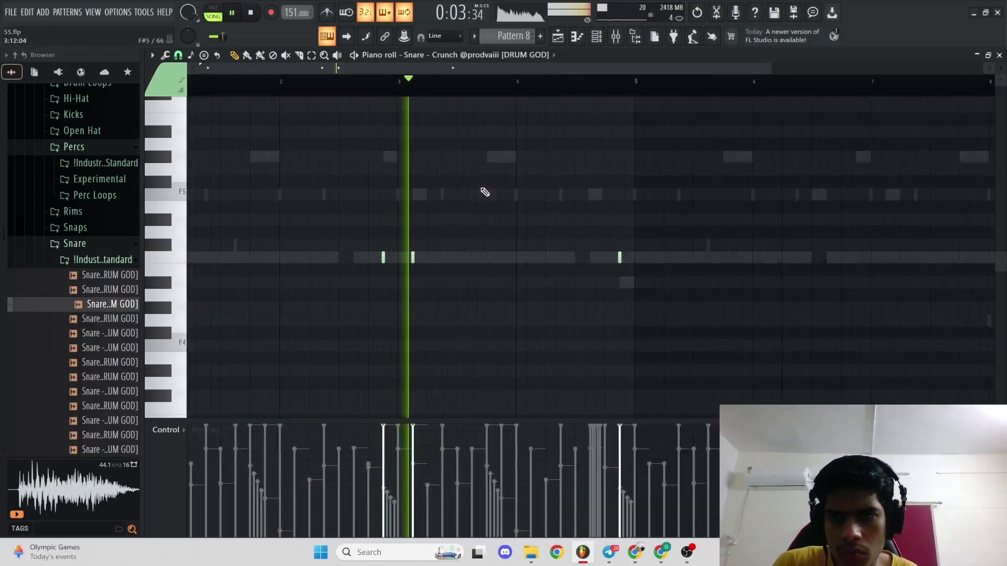
- Audition more snares and add Snare - MPC as another channel beside the Crunch snare
key("F6")
left_click_drag(100, 348, 95, 374)
left_click(96, 378)
key("space")
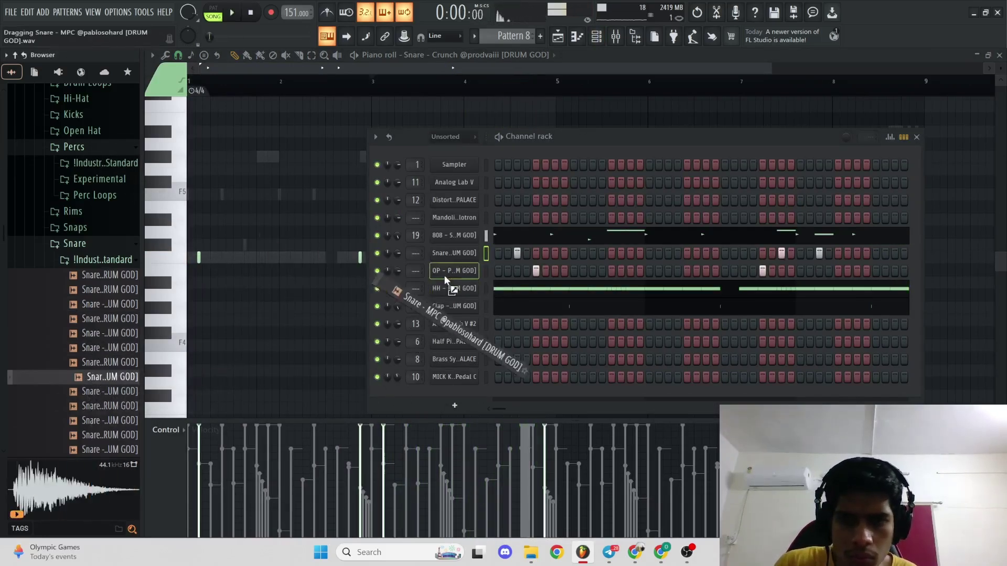
left_click_drag(461, 260, 462, 266)
- Place a short D#5 note for the MPC snare on step 7 of bar 3
right_click(477, 265)
left_click(488, 268)
key("space")
right_click(529, 262, "ctrl")
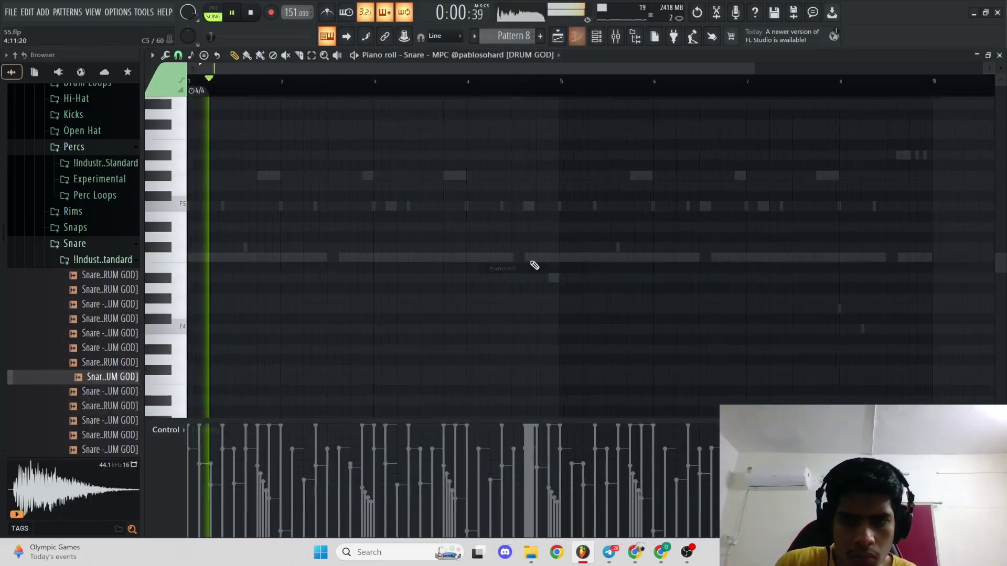
scroll(397, 262, "up", 3, "ctrl")
left_click(260, 229)
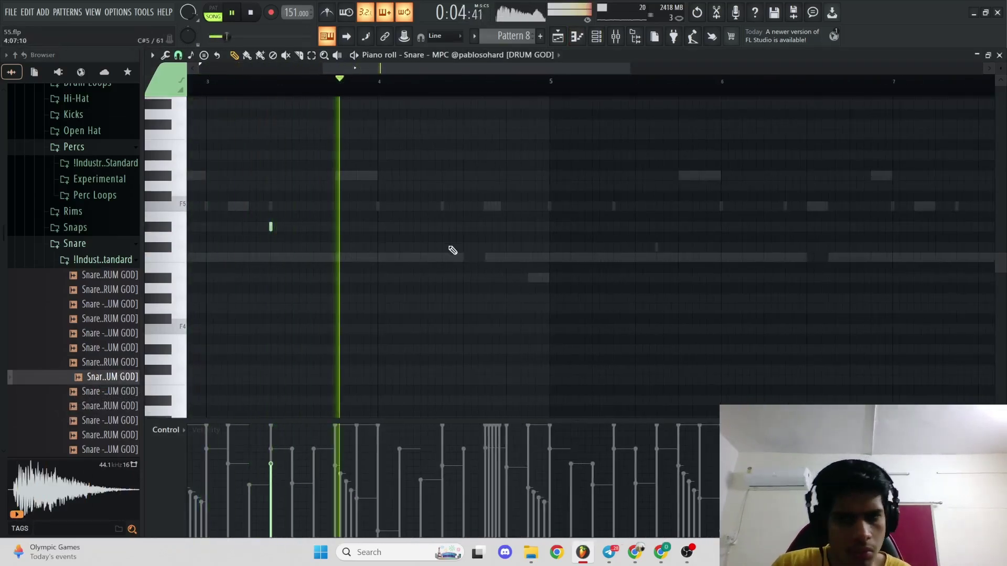
- Add two short D#5 MPC snare notes within the last beat of bar 4
scroll(517, 244, "up", 1)
scroll(501, 229, "up", 1, "ctrl")
left_click(502, 227)
left_click_drag(517, 228, 526, 229)
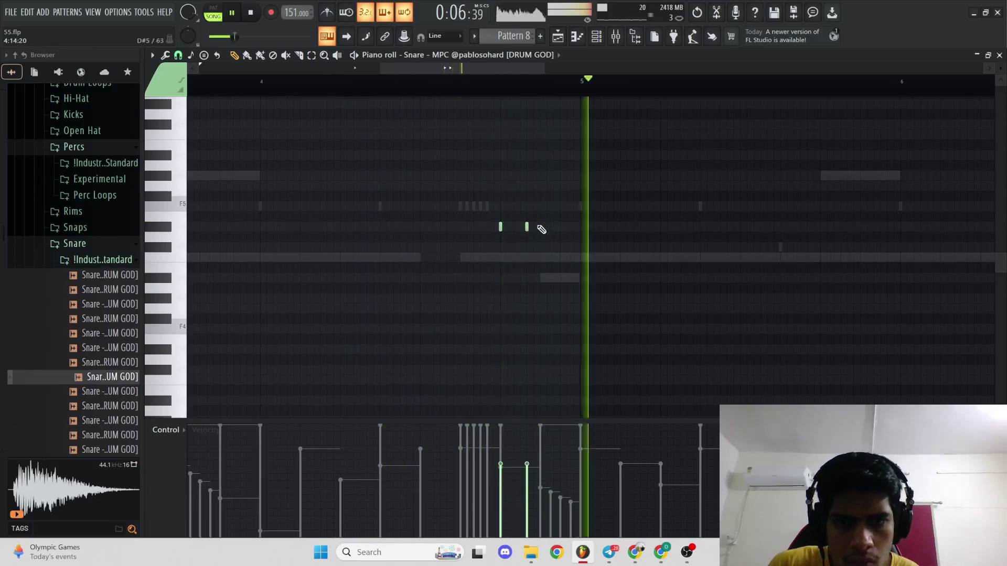
scroll(542, 231, "down", 1, "ctrl")
scroll(544, 233, "down", 2, "ctrl")
- Turn the bar 4 snare notes into an evenly spaced four-note D#5 roll with falling velocities
key("space")
left_click(527, 83)
key("space")
key("space")
scroll(543, 186, "up", 3, "ctrl")
left_click(535, 231)
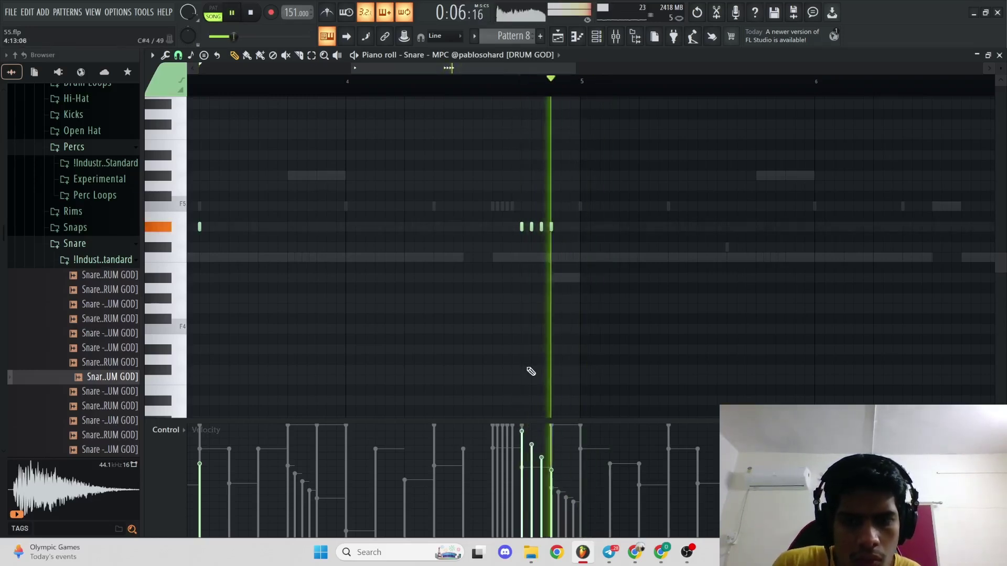
- Lengthen the last D#5 note of the snare roll to the end of bar 4, checking the pattern with playback
scroll(522, 373, "down", 3, "ctrl")
key("space")
left_click(192, 83)
key("space")
scroll(414, 146, "up", 1, "ctrl")
scroll(414, 146, "down", 1, "ctrl")
key("XF86AudioRaiseVolume")
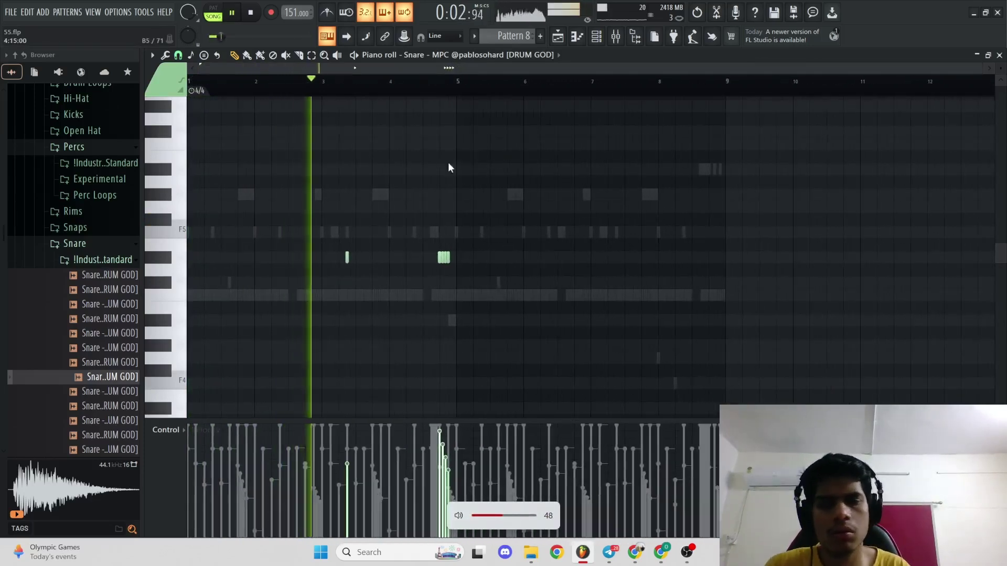
scroll(580, 299, "up", 4)
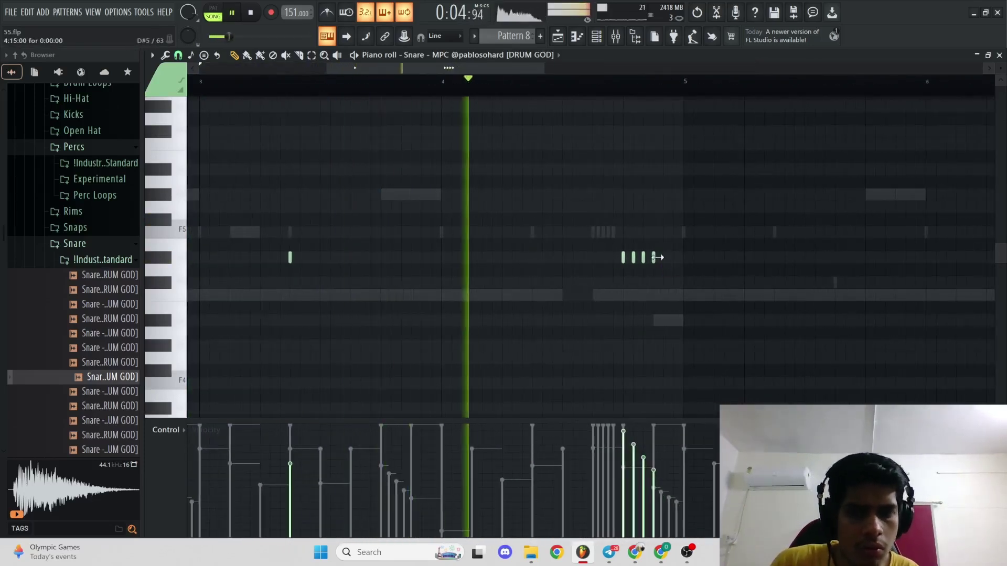
left_click_drag(656, 257, 684, 257)
scroll(688, 258, "down", 3)
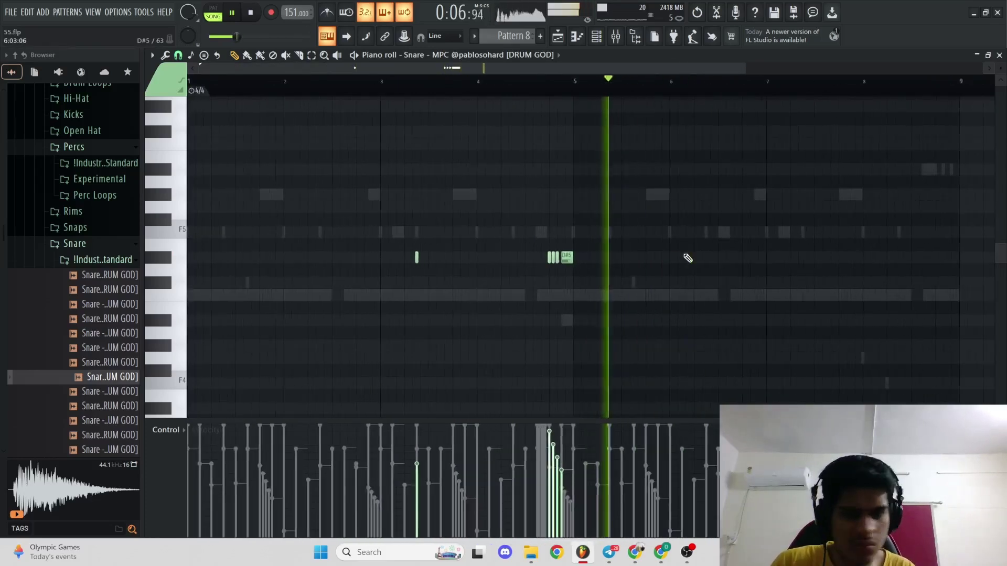
- Add two-step D#5 MPC snare notes on step 11 of bar 6, twice in bar 7's last beat and on beat 4 of bar 8
scroll(687, 258, "down", 2)
scroll(559, 202, "up", 4)
left_click(416, 258)
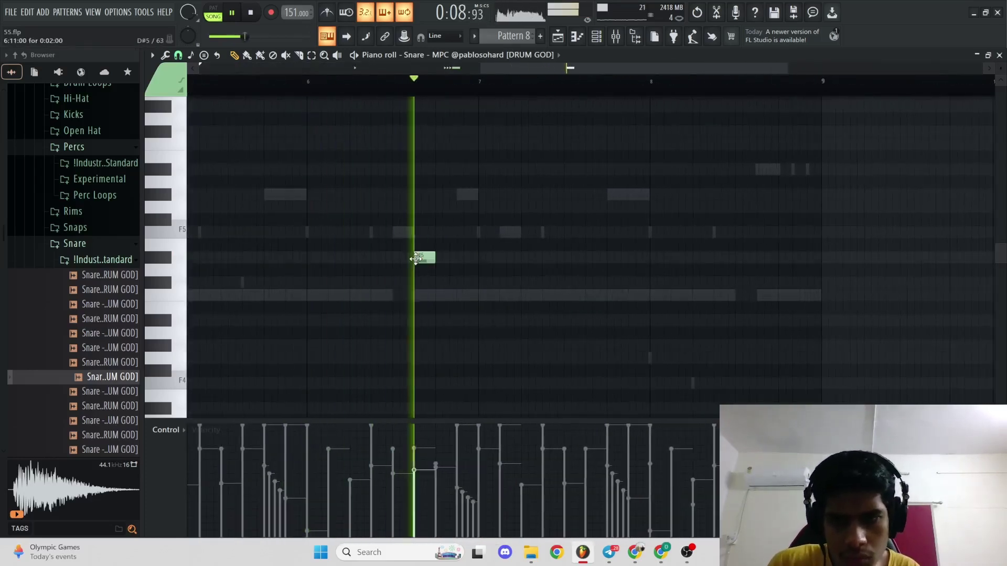
left_click(614, 257)
left_click(636, 257)
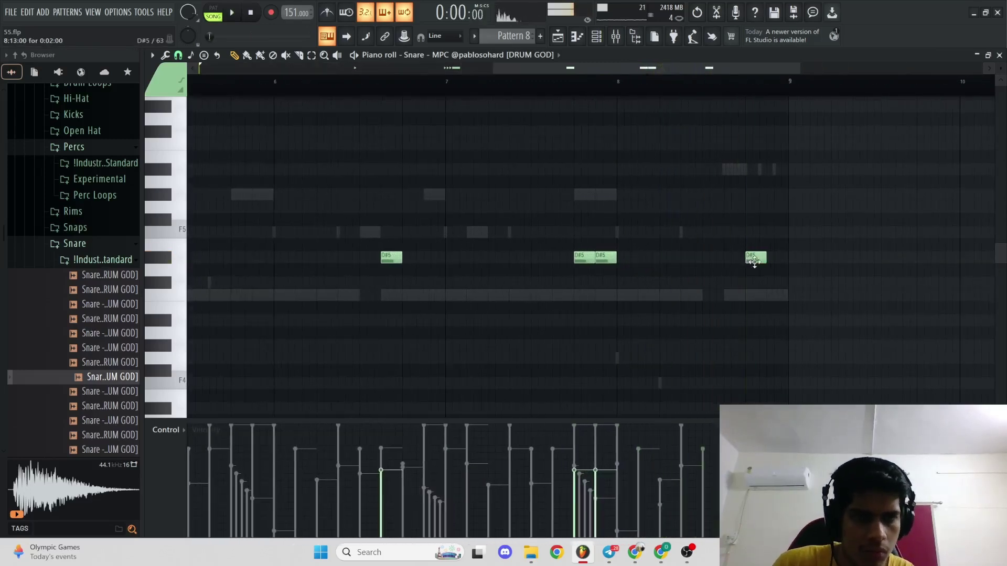
- Replace the bar 8 snare with three evenly spaced short D#5 notes on beat 3 and copy them to C5 on beat 4
scroll(751, 258, "up", 3)
left_click(748, 258)
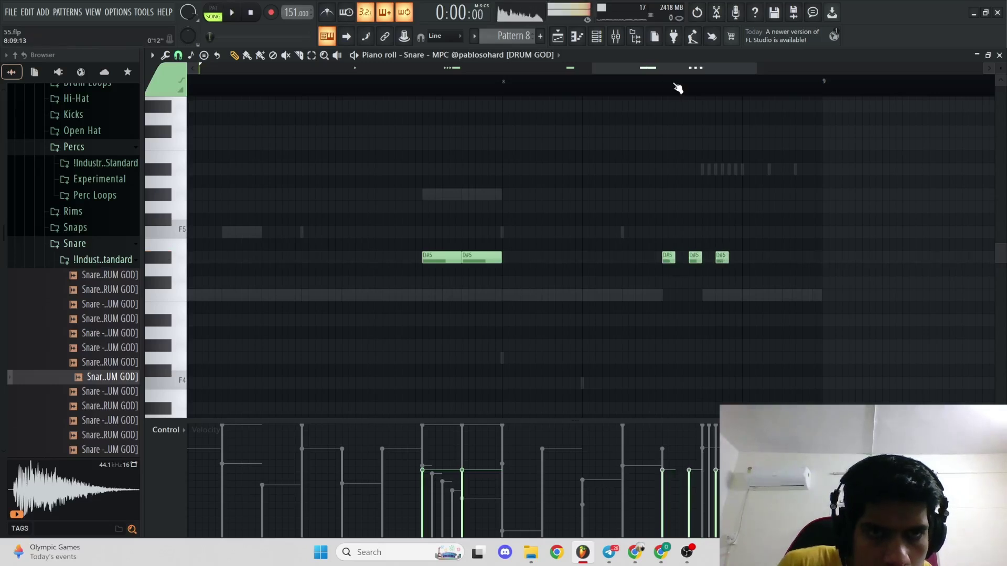
key("space")
left_click_drag(776, 239, 604, 288)
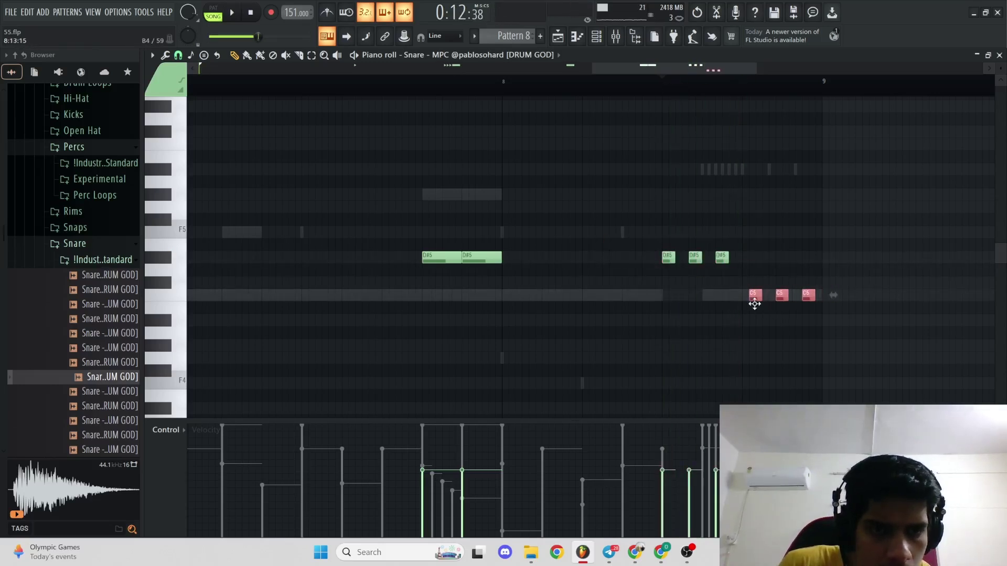
key("alt+u")
key("Return")
key("space")
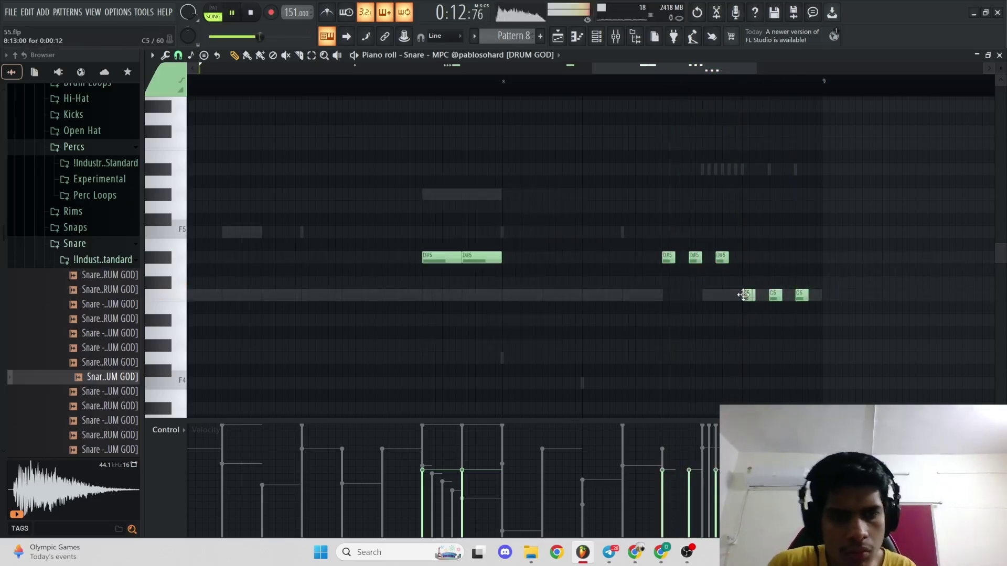
- Raise the velocities of the bar 8 snare notes slightly, checking them with playback
key("space")
key("space")
key("alt+x")
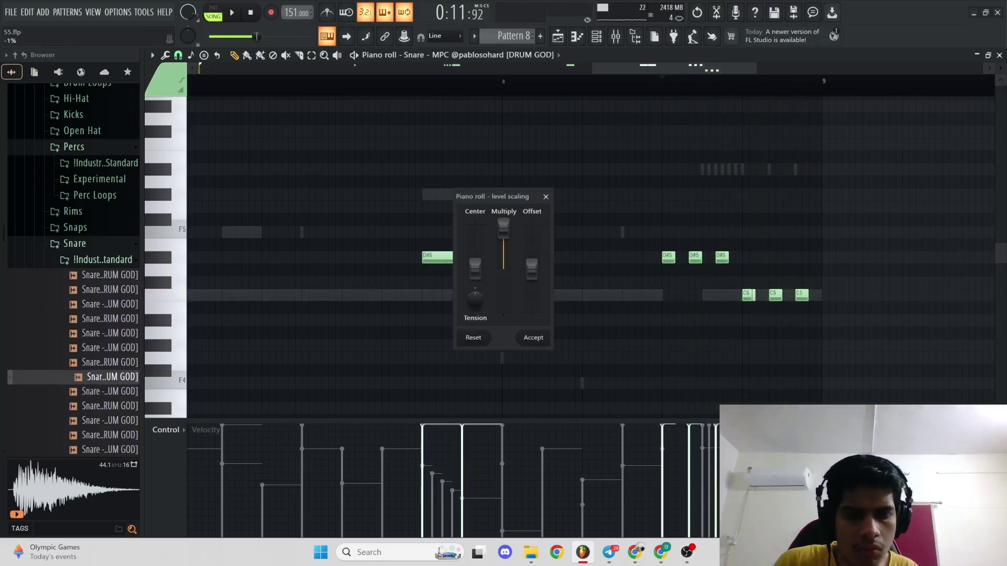
key("Escape")
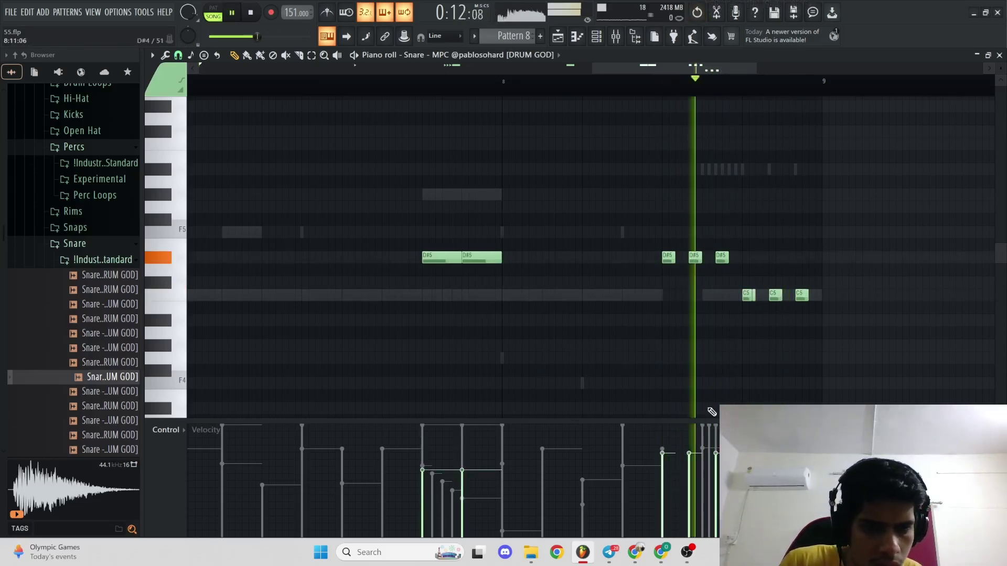
scroll(728, 372, "down", 5)
key("space")
scroll(703, 296, "up", 5)
scroll(710, 300, "up", 2)
double_click(784, 277)
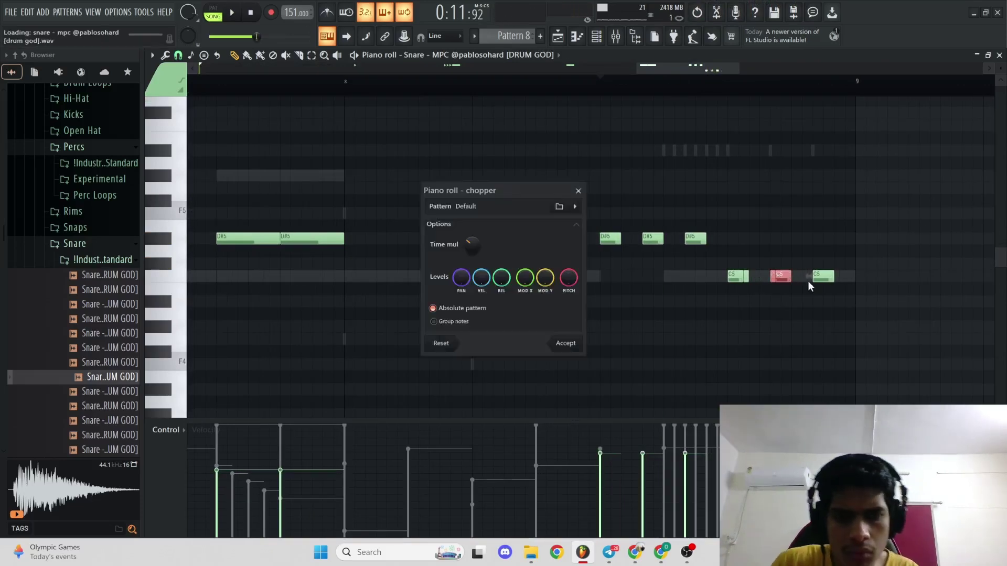
key("Escape")
key("space")
- Play the beat from bar 1 and review the full pattern in the playlist
scroll(662, 224, "down", 3)
scroll(662, 225, "down", 4)
key("space")
left_click(201, 82)
key("space")
scroll(315, 157, "down", 1)
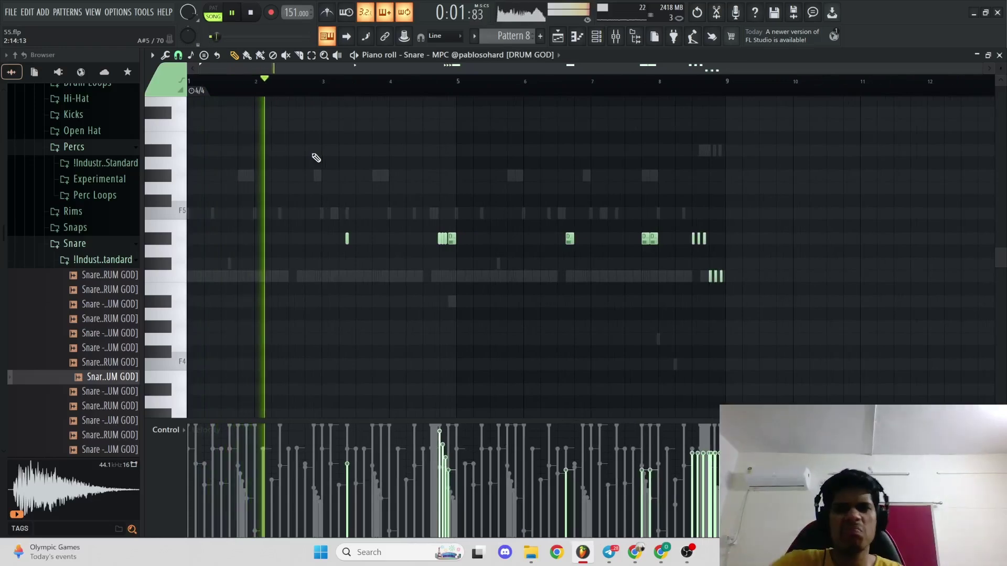
left_click(558, 37)
scroll(494, 171, "up", 3)
scroll(494, 171, "down", 2)
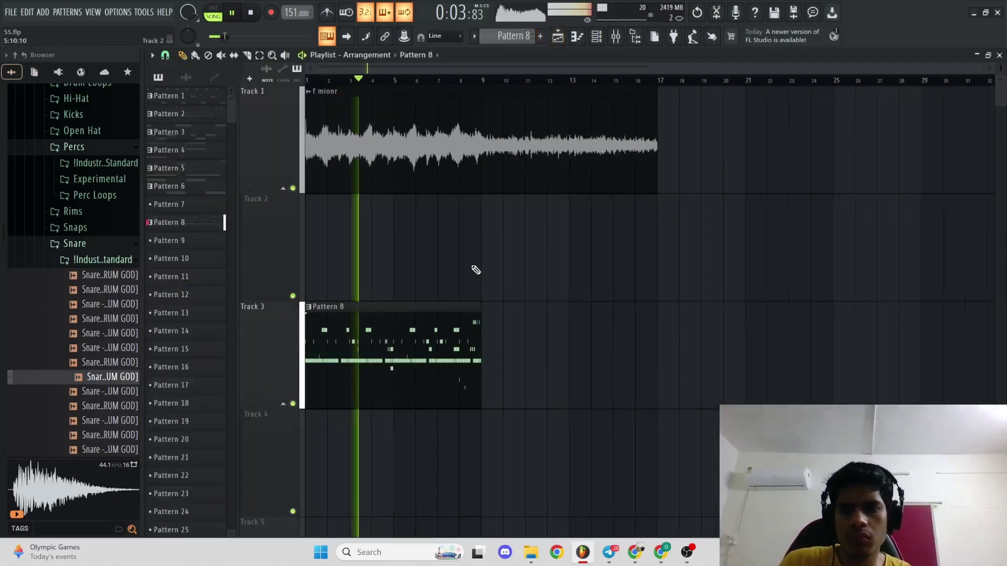
- Preview the rim samples, add Rim - Chain as a new channel and open its piano roll
left_click(81, 243)
left_click(83, 213)
left_click(80, 301)
left_click(82, 284)
key("F6")
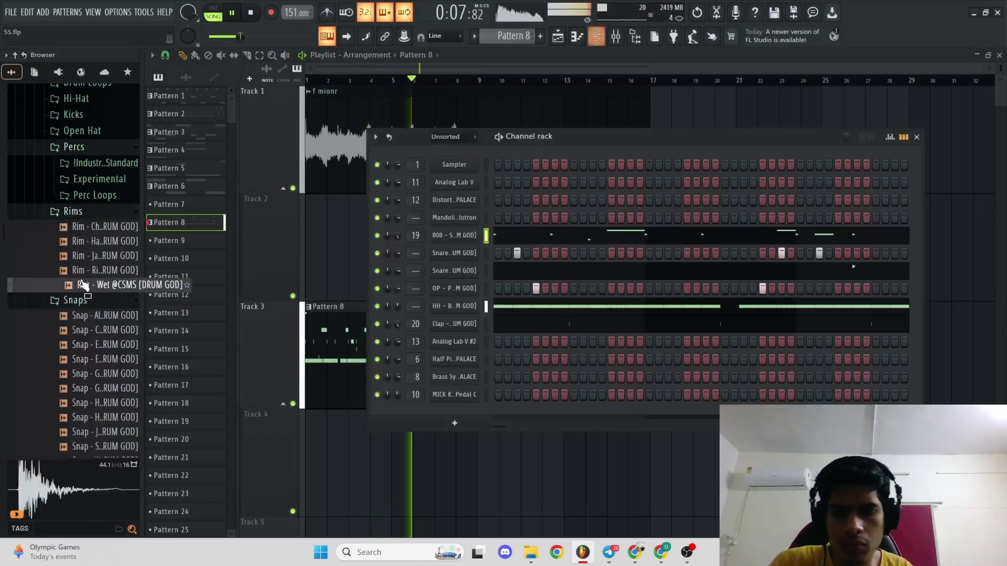
left_click(82, 261)
key("Up")
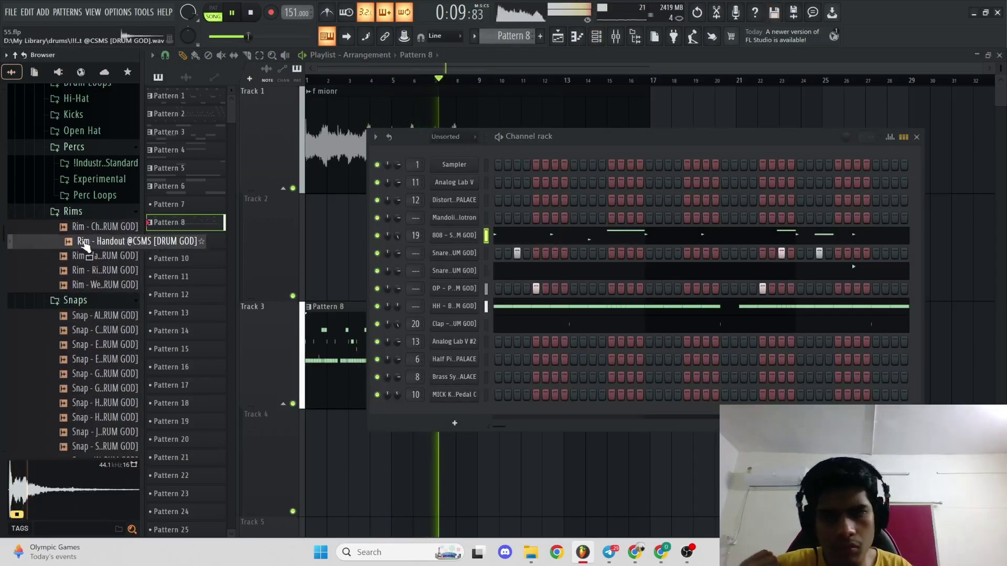
key("Up")
left_click_drag(85, 234, 461, 414)
right_click(476, 413)
left_click(517, 395)
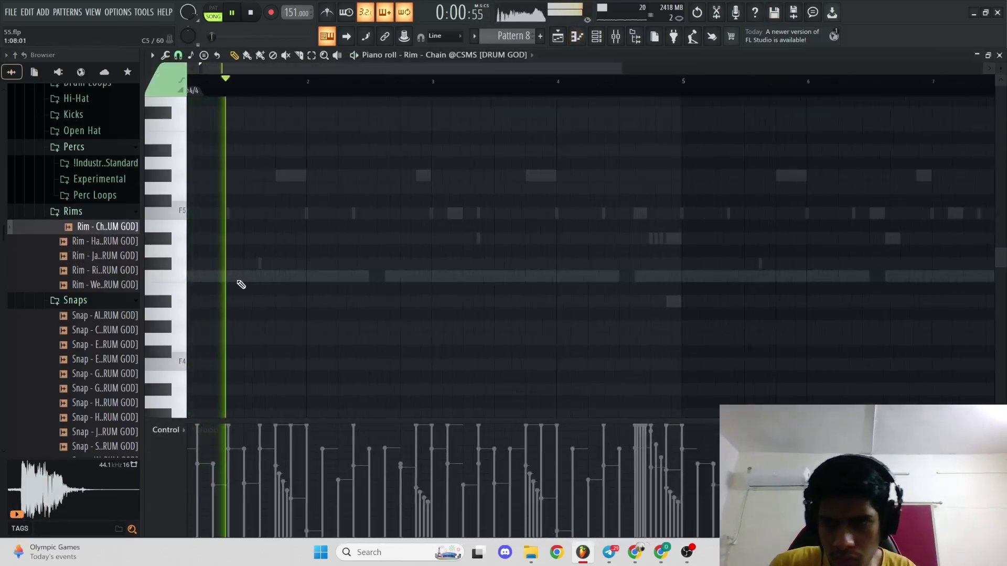
- Place a C5 rim note late in bar 1 and repeat it every two bars through bar 8
scroll(234, 281, "up", 4)
left_click(353, 282)
right_click(353, 283)
left_click(326, 276)
scroll(367, 262, "down", 3)
left_click_drag(426, 87, 4, 169)
key("ctrl+b")
key("ctrl+b")
key("ctrl+b")
key("ctrl+d")
- Split Pattern 8 by channel into separate patterns
key("XF86AudioRaiseVolume")
key("XF86AudioLowerVolume")
key("F5")
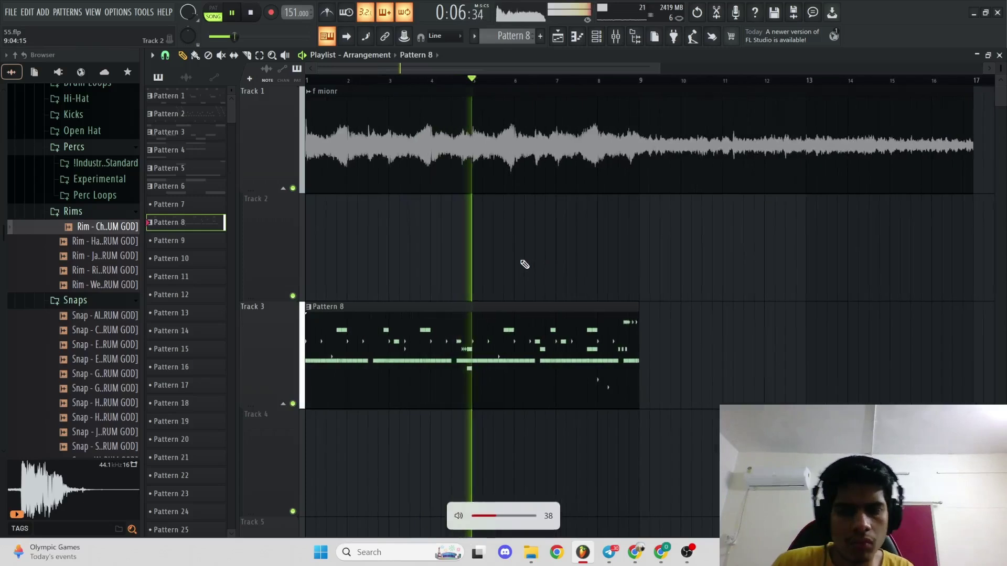
left_click(511, 35)
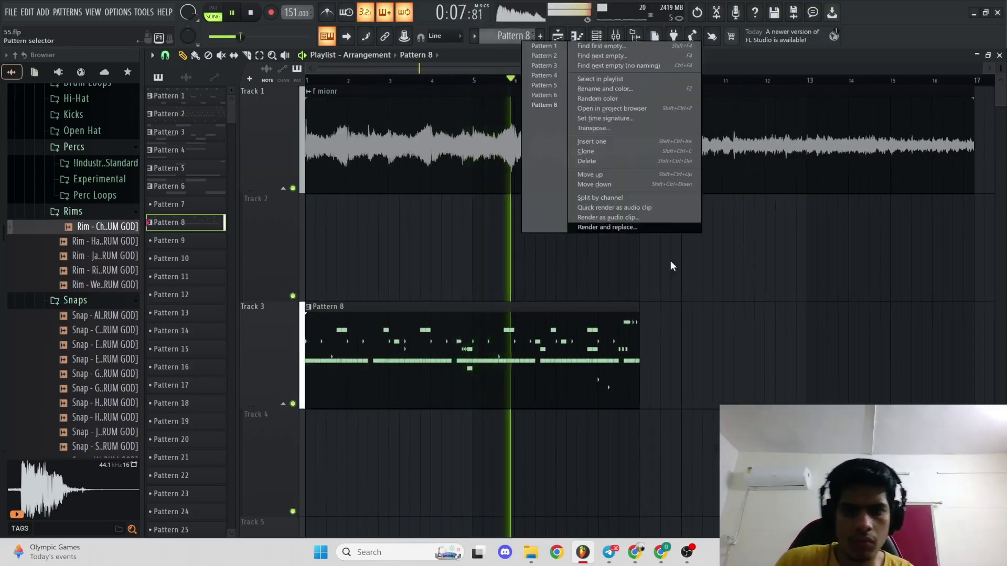
left_click(620, 199)
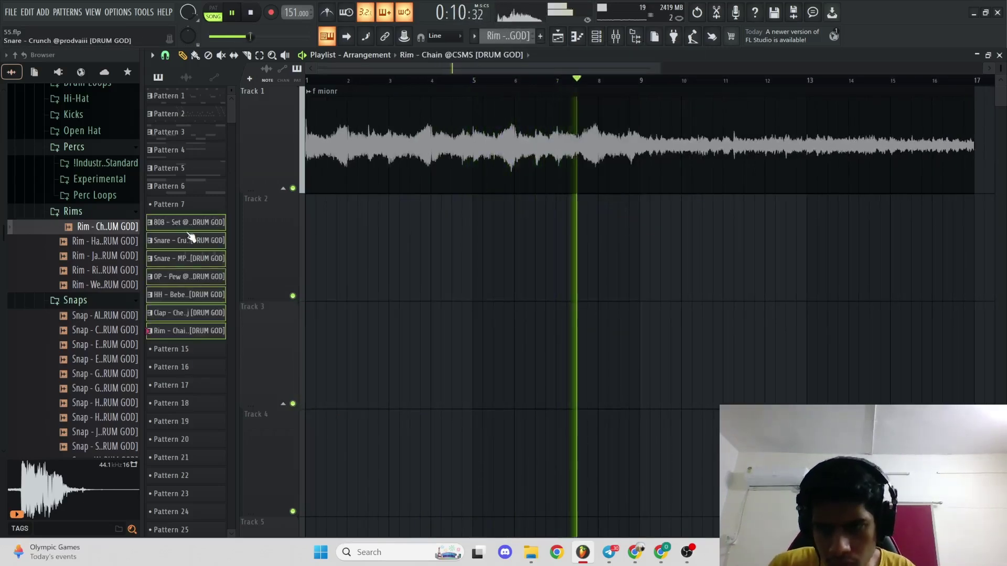
- Place the seven split drum patterns on tracks 3 to 9 starting at bar 1
left_click_drag(191, 238, 418, 323)
scroll(420, 321, "down", 3)
left_click_drag(479, 211, 368, 211)
left_click_drag(504, 254, 435, 231)
- Repeat the Snare - Crunch clip at bar 5 and duplicate all drum clips into bars 9 to 16
key("ctrl+b")
left_click_drag(627, 492, 640, 462)
left_click(668, 491, "ctrl")
scroll(669, 491, "down", 3)
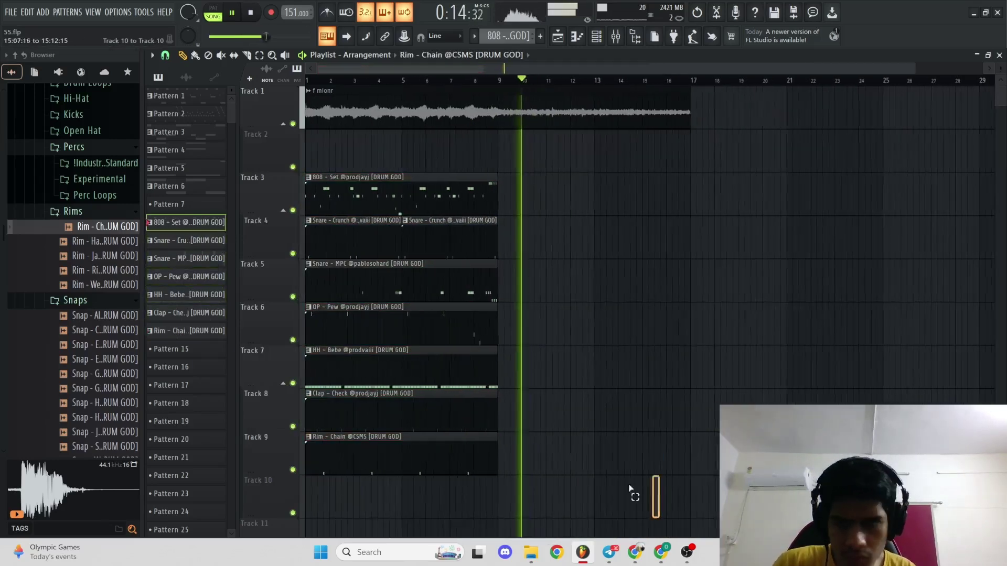
key("ctrl+b")
scroll(545, 237, "up", 2)
- Cut both snares, open hat, hi-hat and rim out of bars 9 and 10, leaving the 808 and clap playing
left_click_drag(536, 232, 536, 326)
left_click_drag(573, 298, 574, 301)
key("space")
key("space")
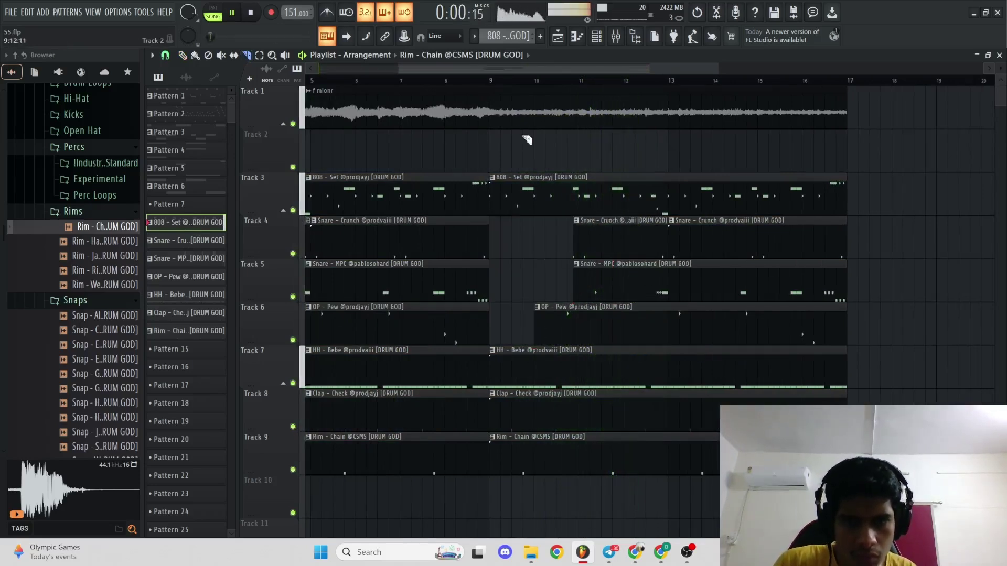
left_click_drag(581, 235, 583, 318)
left_click_drag(585, 326, 585, 369)
left_click_drag(583, 444, 582, 481)
right_click(597, 344)
left_click(615, 380)
right_click(584, 255)
left_click(603, 276)
scroll(605, 230, "down", 2)
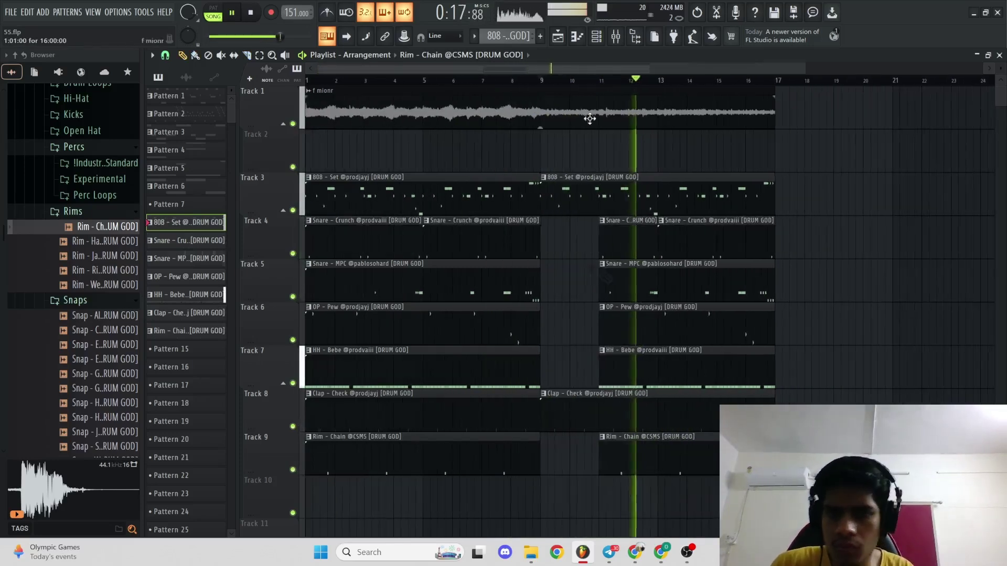
- Duplicate the whole 16-bar melody and drum arrangement to start at bar 17
double_click(551, 113)
left_click(551, 167)
scroll(531, 152, "up", 1)
scroll(556, 210, "down", 2)
left_click_drag(764, 520, 186, 117)
key("ctrl+b")
key("ctrl+d")
- Make the 808 clip at bar 17 a unique pattern and open its channels
scroll(636, 223, "up", 2)
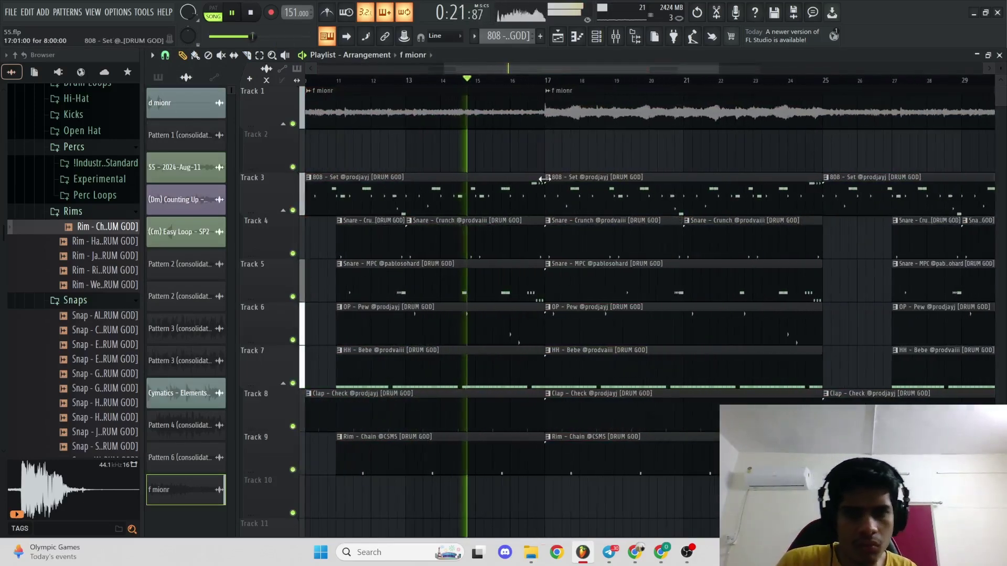
left_click(547, 177)
left_click(573, 266)
double_click(555, 182)
- Audition the 808 samples in the industry standard folder and add the fourth one as a new channel above the 808 - Set channel
scroll(90, 229, "up", 4)
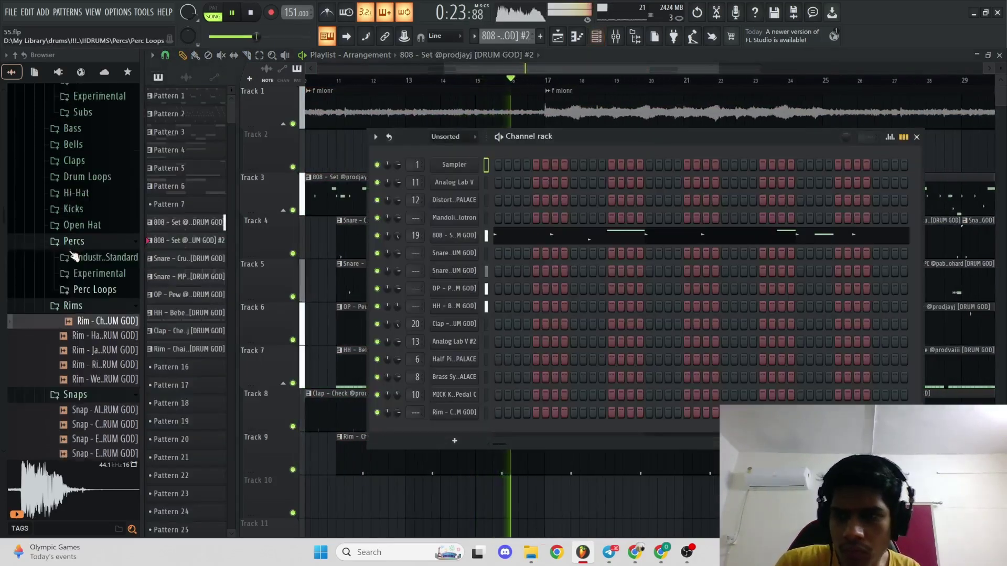
left_click(105, 164)
left_click(100, 220)
key("space")
left_click_drag(101, 221, 451, 235)
left_click(105, 264)
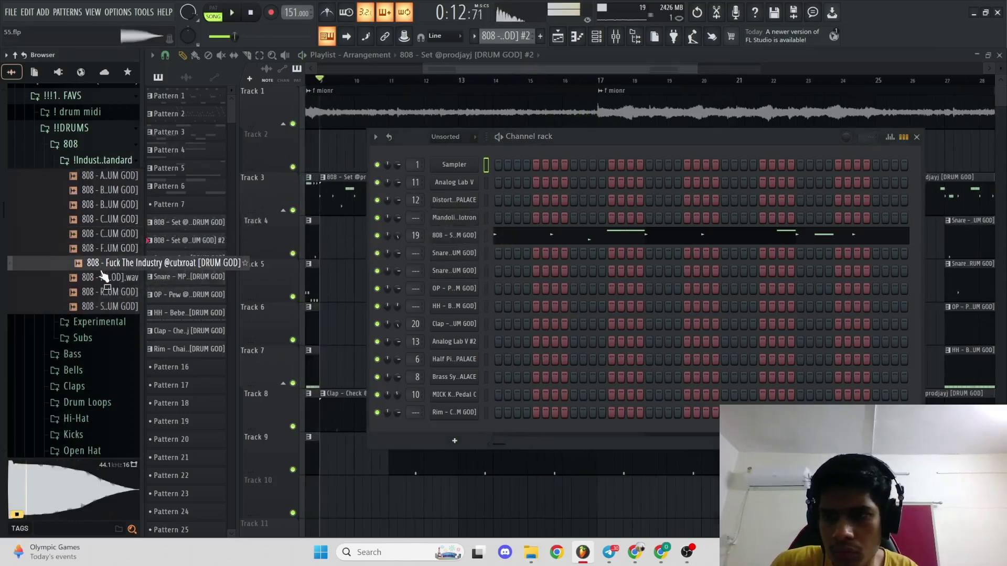
left_click(102, 280)
left_click(103, 293)
left_click(104, 307)
left_click(103, 281)
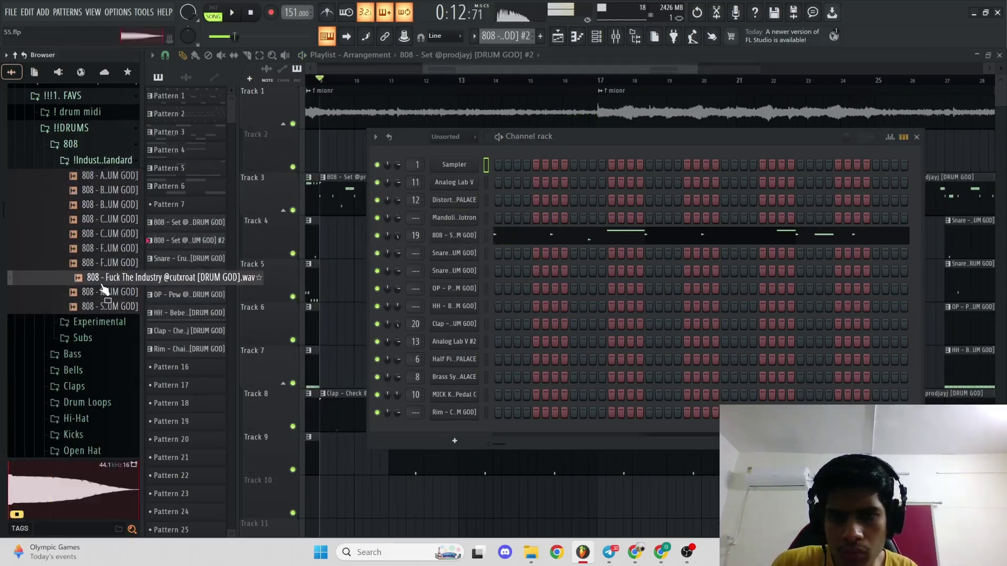
left_click(104, 263)
left_click(105, 248)
left_click(105, 234)
left_click(105, 219)
left_click_drag(108, 223, 486, 237)
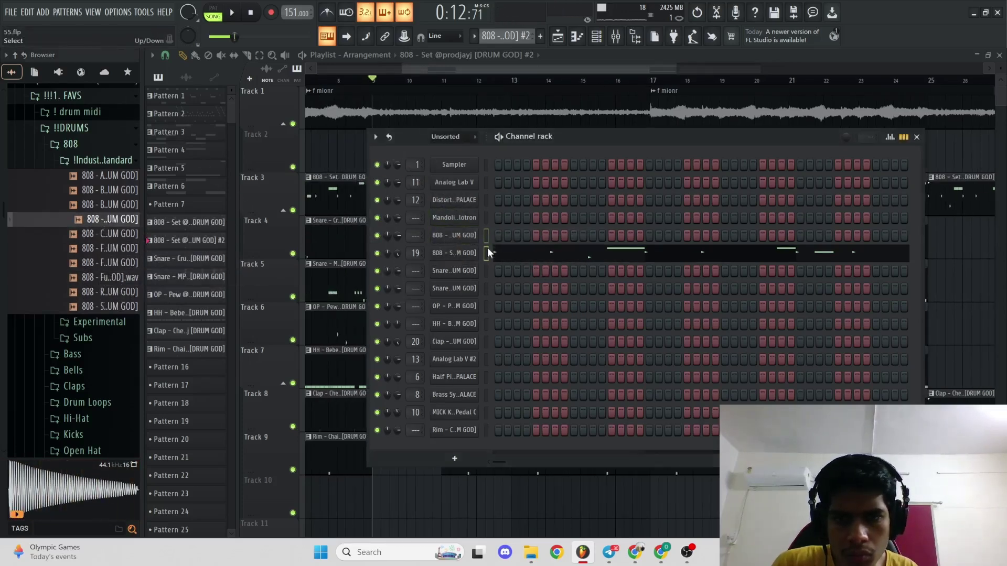
- Move the bar 17 pattern's notes from the 808 - Set channel to the new 808 channel
key("space")
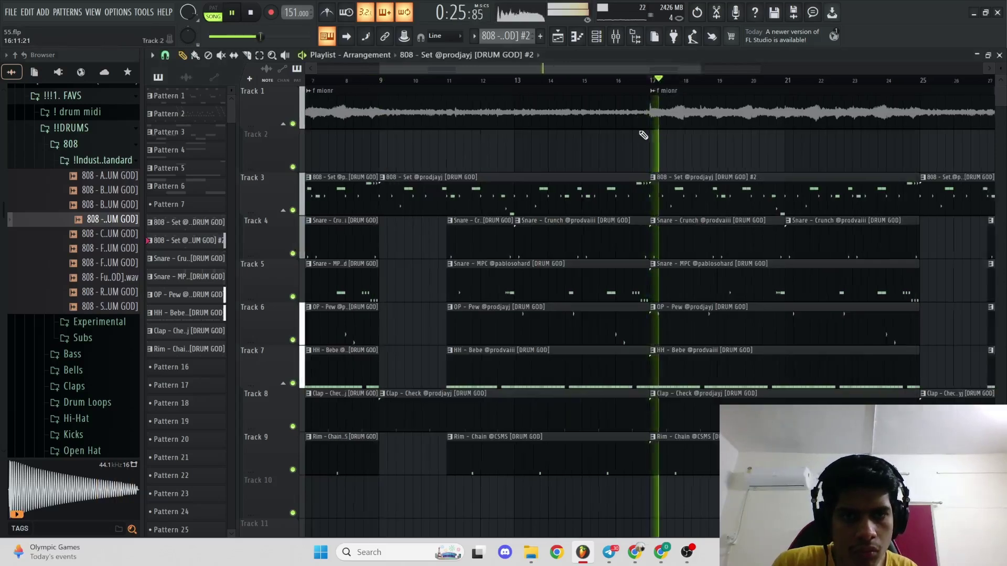
left_click_drag(186, 240, 546, 235)
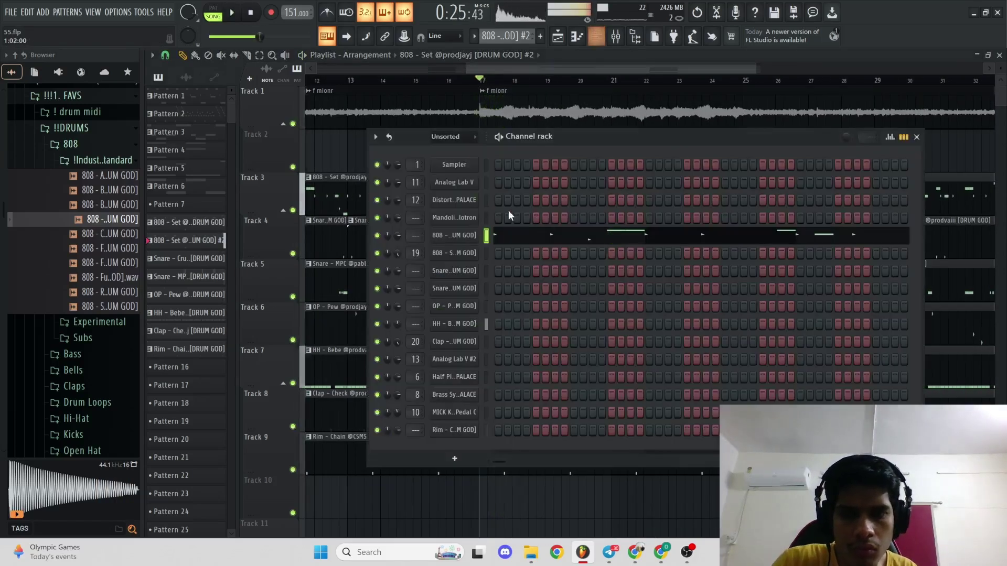
right_click(479, 231)
left_click(499, 297)
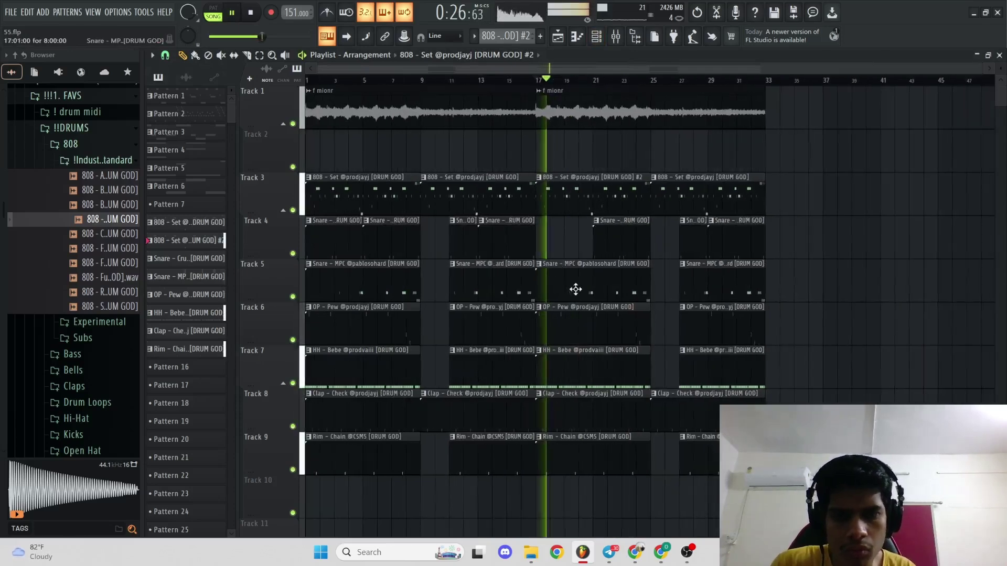
- Delete the Snare - Crunch clips from bars 17 to 24, keeping the 808 clip on track 3
left_click_drag(576, 288, 607, 243)
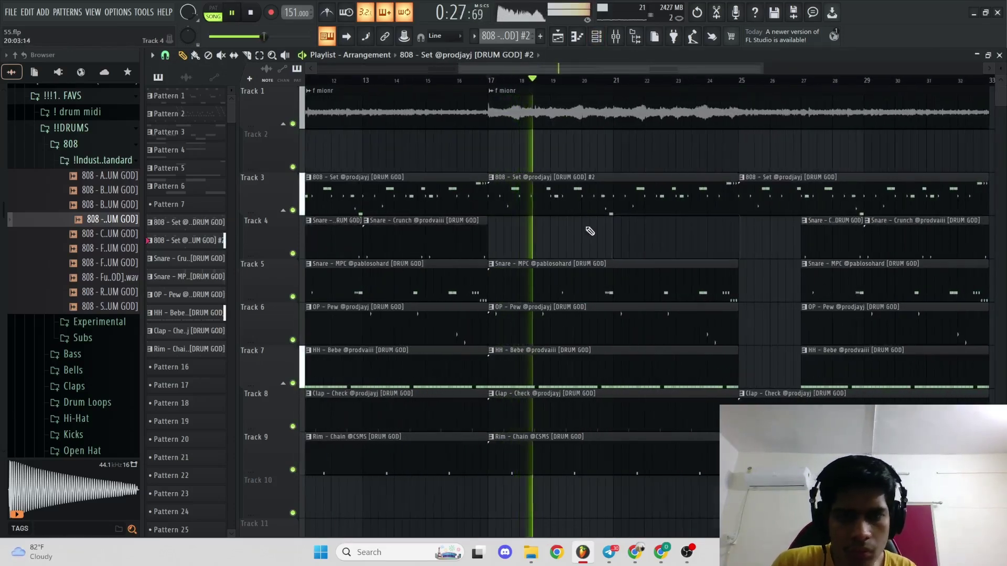
left_click_drag(572, 202, 576, 244)
key("ctrl+z")
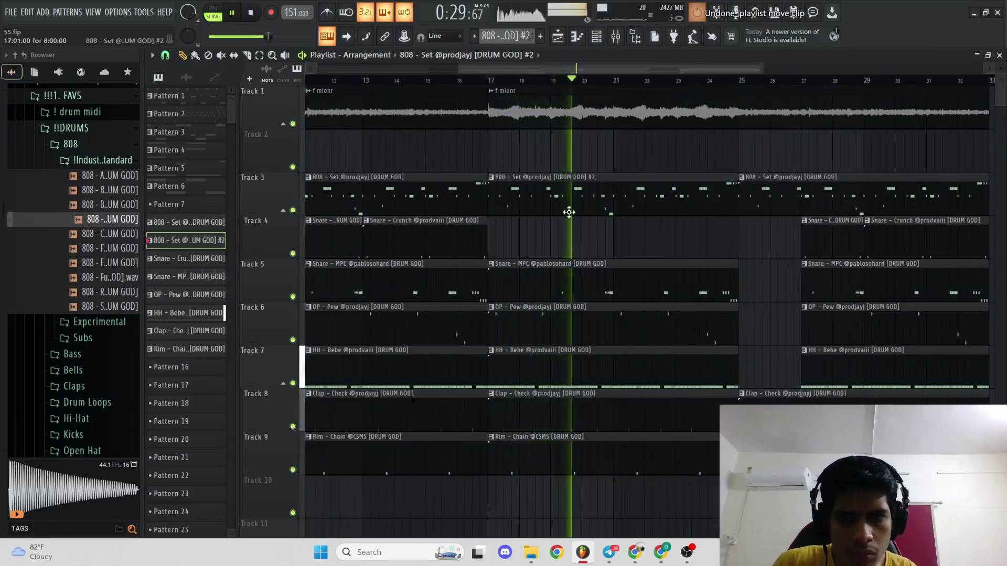
- Trim the hi-hat clip at bar 17 to start at about step 7 of bar 19
scroll(616, 257, "down", 3)
scroll(605, 314, "up", 1)
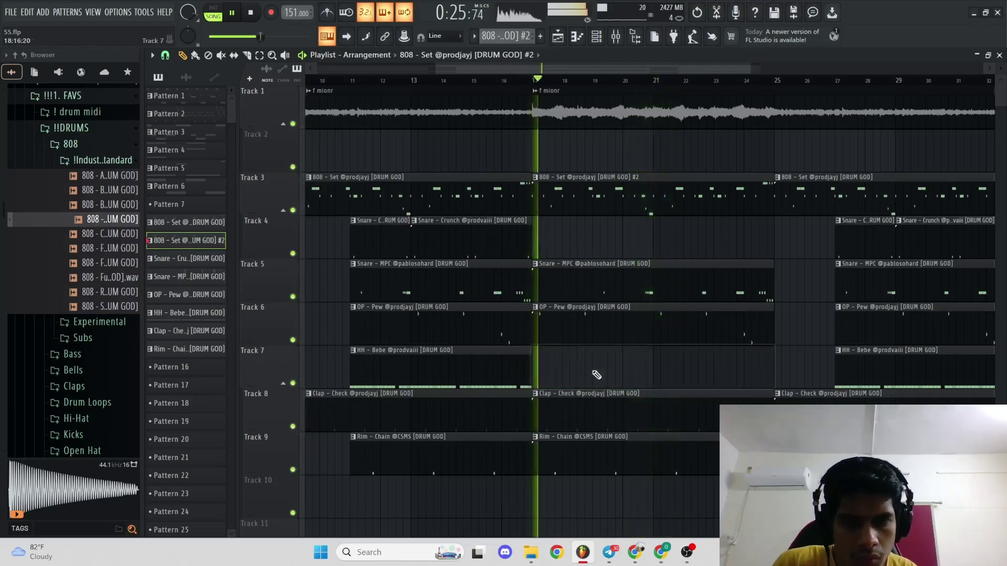
scroll(596, 375, "down", 3)
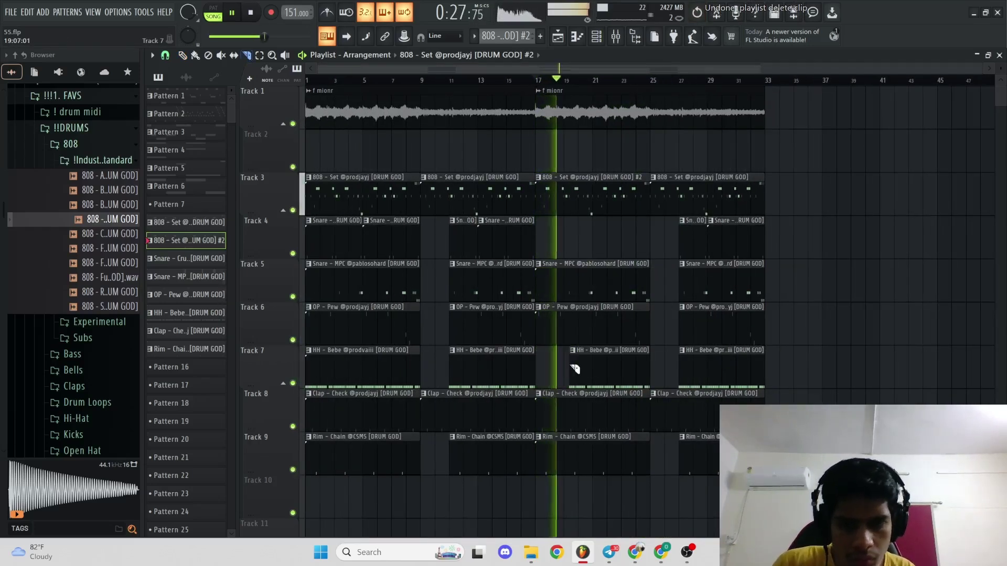
scroll(576, 362, "up", 4)
key("ctrl+z")
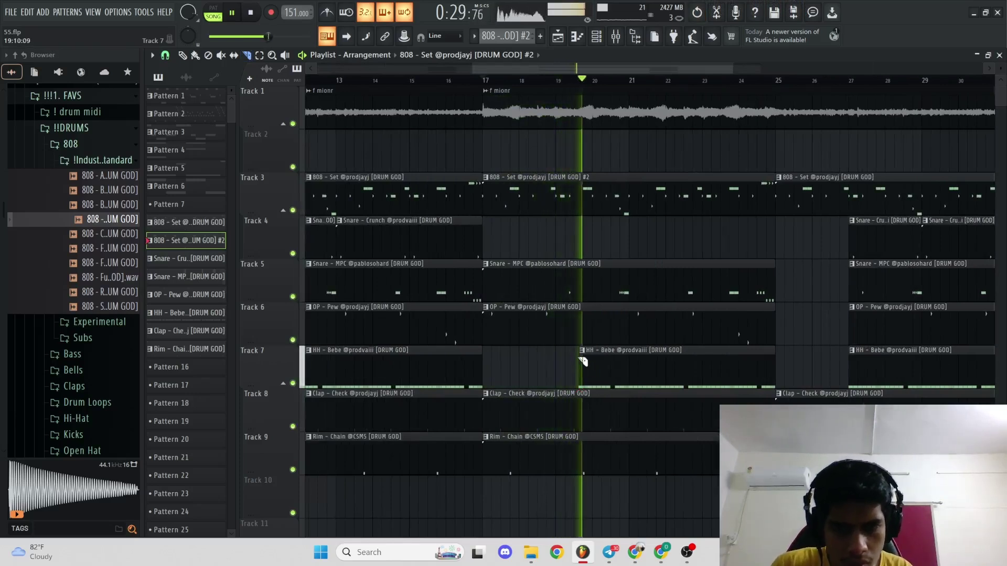
- Cut the MPC snare, open hat, clap and rim out of bars 17 and 18, and play from bar 17
left_click_drag(532, 281, 559, 472)
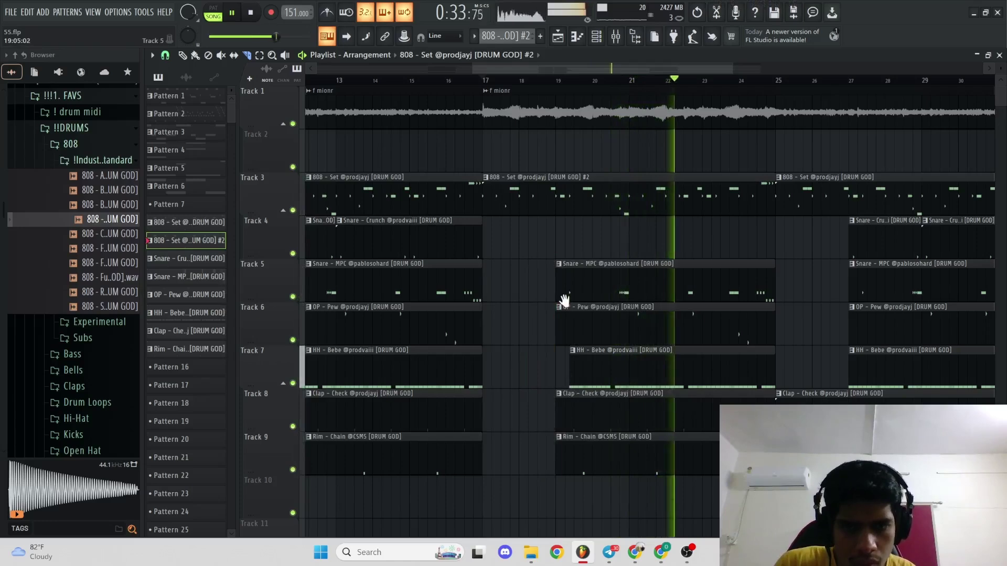
key("alt")
left_click(584, 320)
key("space")
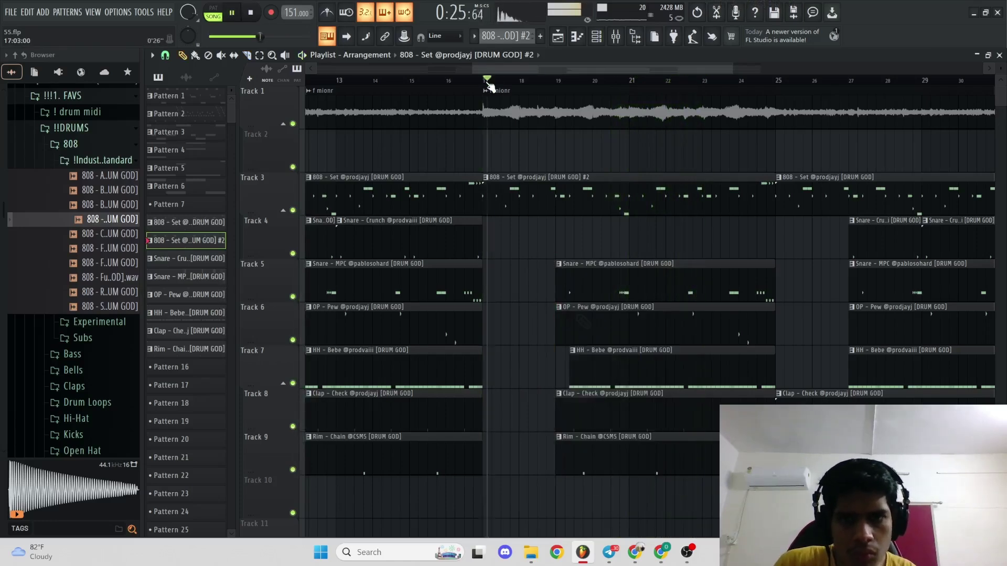
- Solo the melody track to hear it from bar 17 and turn all tracks back on
right_click(294, 125)
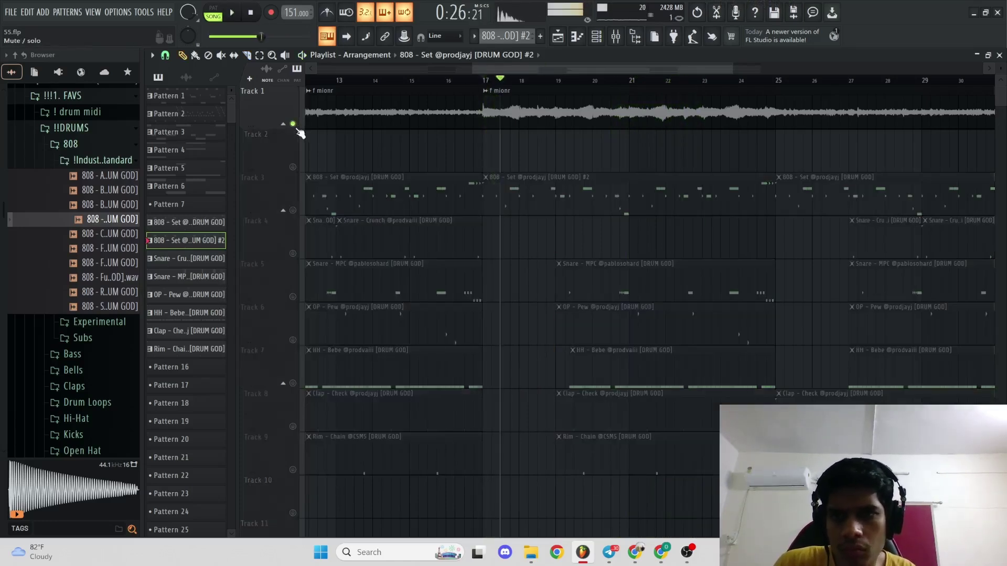
scroll(506, 162, "down", 3)
key("space")
key("space")
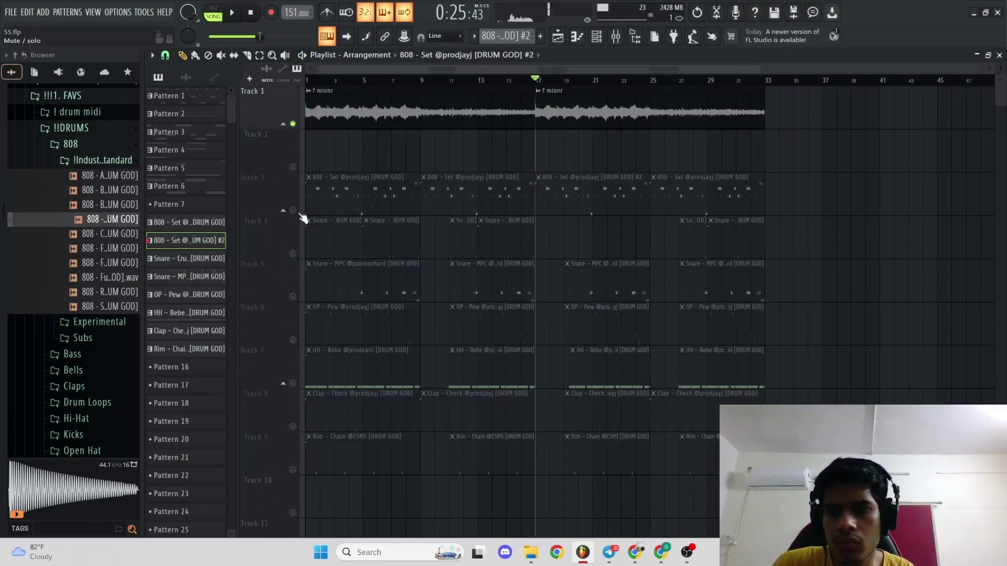
right_click(294, 210)
scroll(656, 129, "up", 2)
key("space")
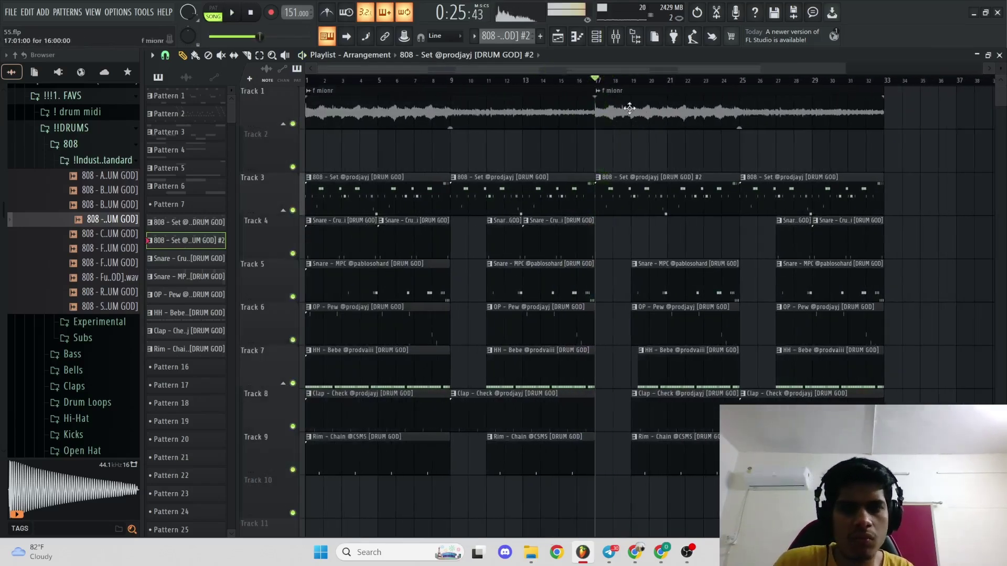
- Slice the melody clip on track 1 at bar 21 and make the part at bars 17 to 20 unique
right_click(667, 112)
left_click(685, 133)
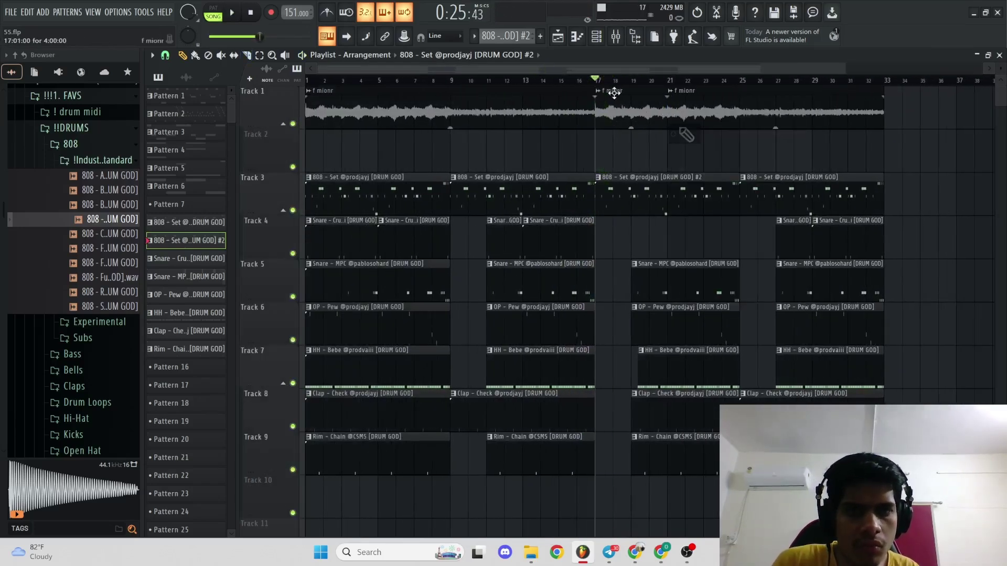
key("space")
left_click(598, 92)
left_click(623, 189)
left_click(624, 189)
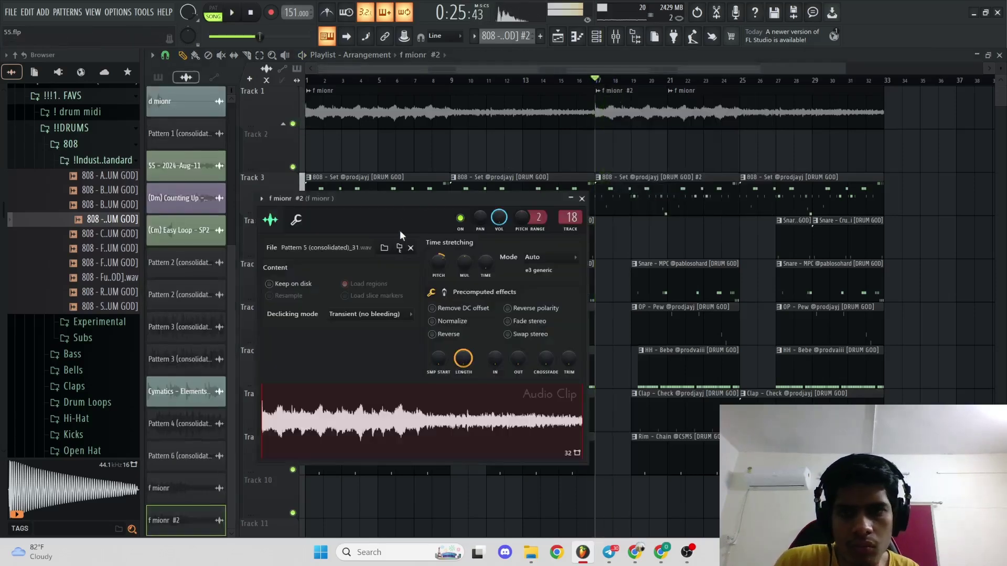
- Set the unique bar 17 melody clip to Stretch mode with a pitch range of 12 semitones, and listen to it
left_click(541, 288)
left_click_drag(536, 217, 536, 209)
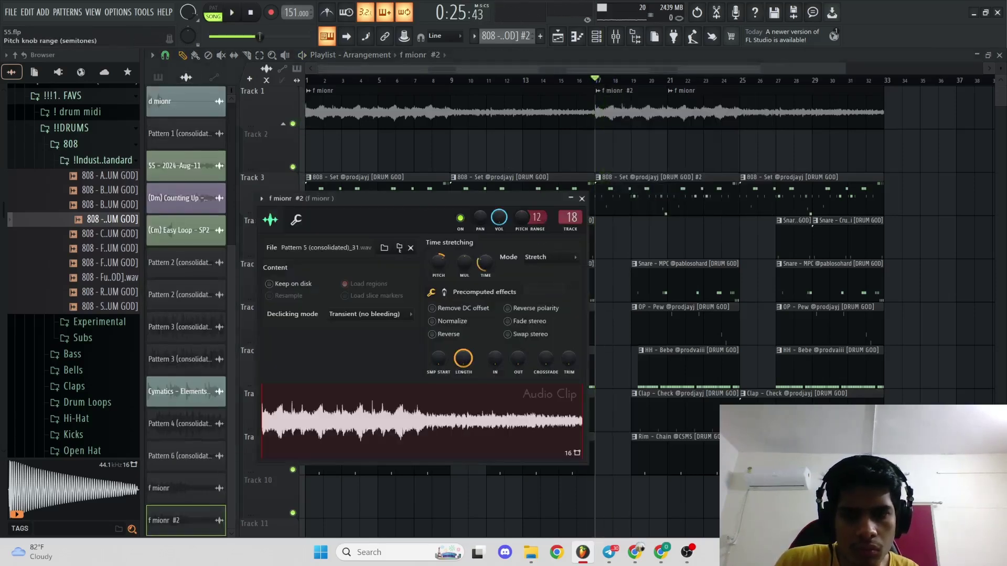
left_click(581, 199)
scroll(631, 164, "up", 1)
scroll(631, 164, "down", 2)
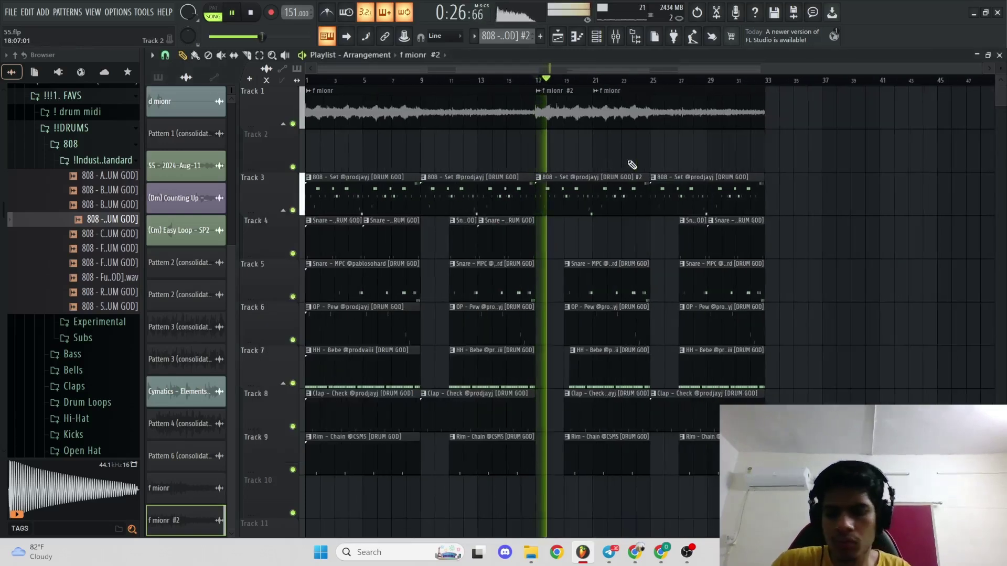
key("XF86AudioRaiseVolume")
scroll(634, 141, "up", 2)
- Slice the melody at bar 25 and make the clip covering bars 25 to 32 unique
double_click(677, 92)
left_click(582, 199)
scroll(521, 143, "down", 3)
scroll(588, 157, "up", 2)
scroll(590, 160, "down", 1)
scroll(590, 160, "up", 3)
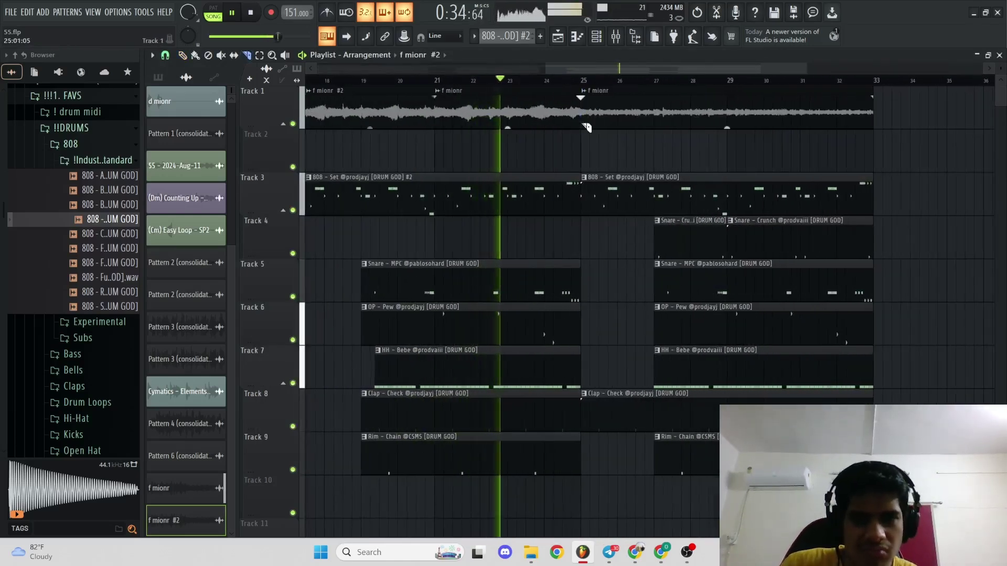
right_click(595, 142)
left_click(604, 153)
left_click(584, 91)
left_click(609, 188)
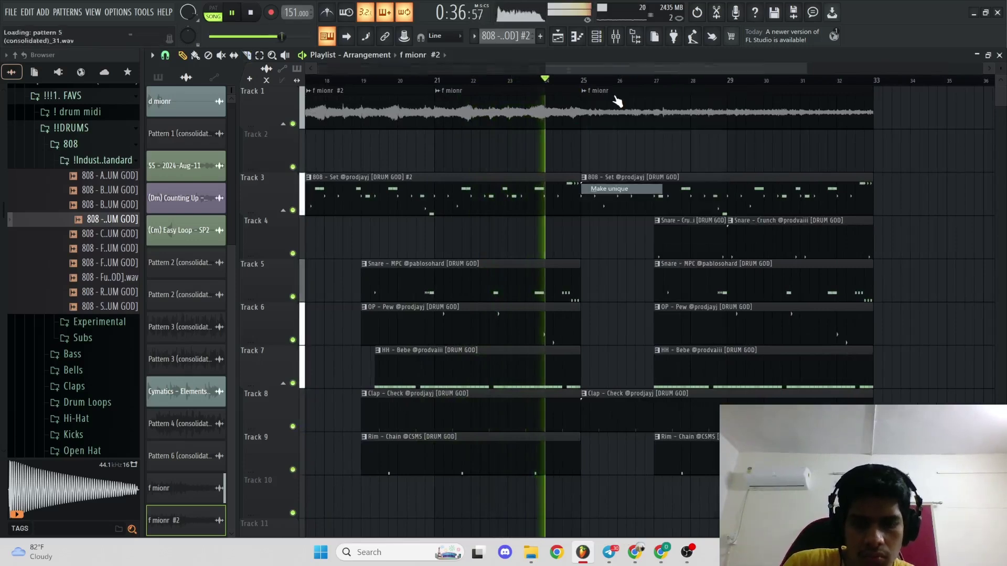
- Route the bar 25 melody clip to mixer track 21, cut its lows with Fruity Parametric EQ 2 in slot 3, and play from bar 25
left_click(443, 151)
left_click(442, 181)
left_click_drag(431, 111, 414, 58)
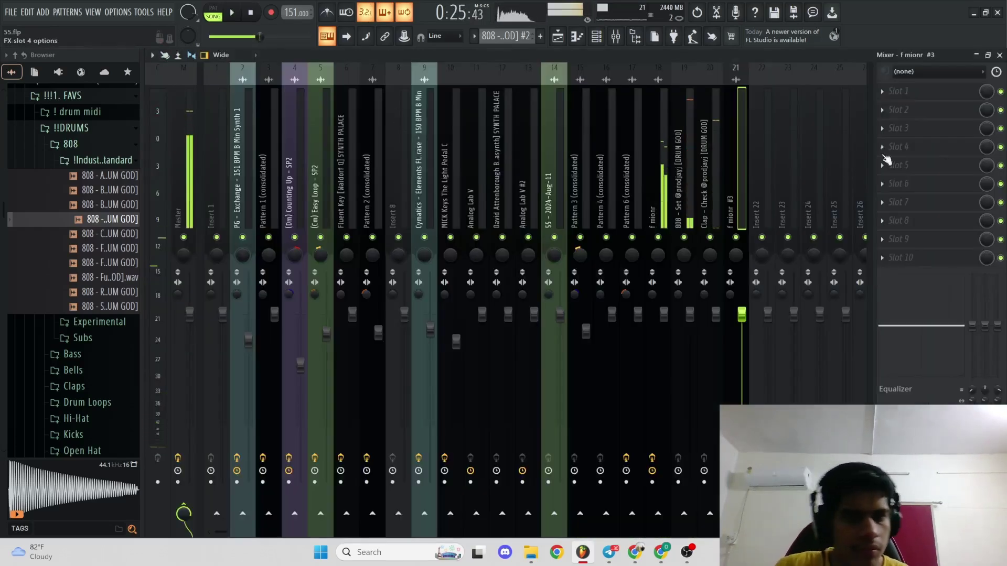
left_click(886, 160)
left_click(652, 485)
left_click_drag(247, 294, 355, 351)
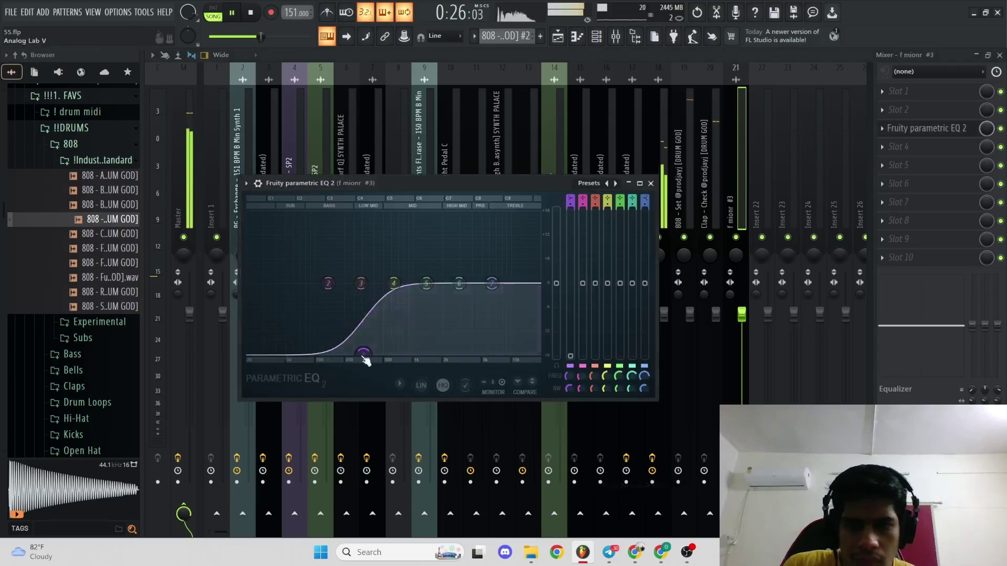
left_click(557, 36)
left_click(584, 80)
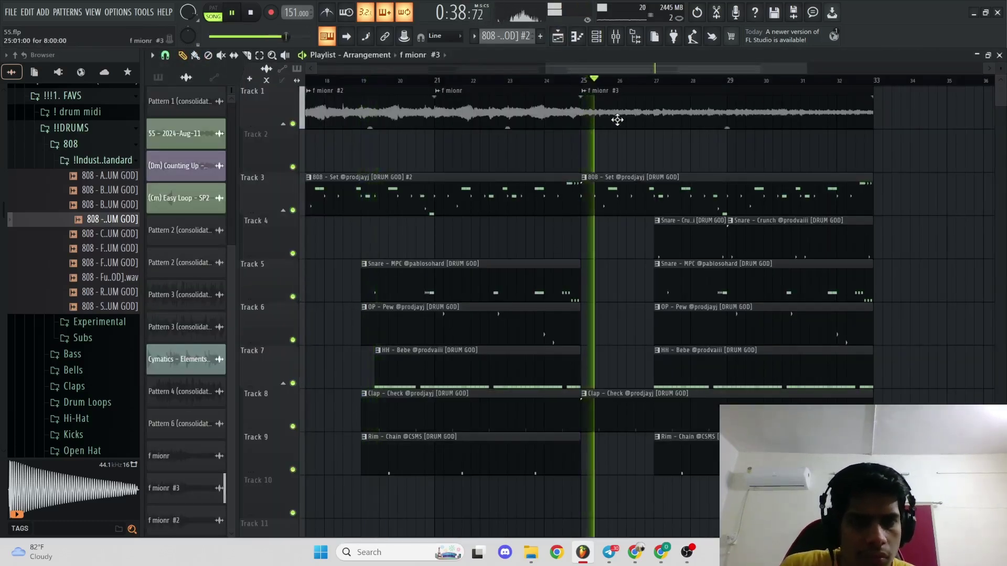
left_click(584, 79)
- Layer two four-bar copies of the original melody clip on track 2 at bars 25 and 29, lowered to -9.9 dB
scroll(596, 138, "down", 3)
left_click(612, 114, "ctrl")
left_click_drag(612, 114, 686, 200)
scroll(673, 164, "up", 3)
scroll(763, 165, "down", 3)
left_click(766, 163)
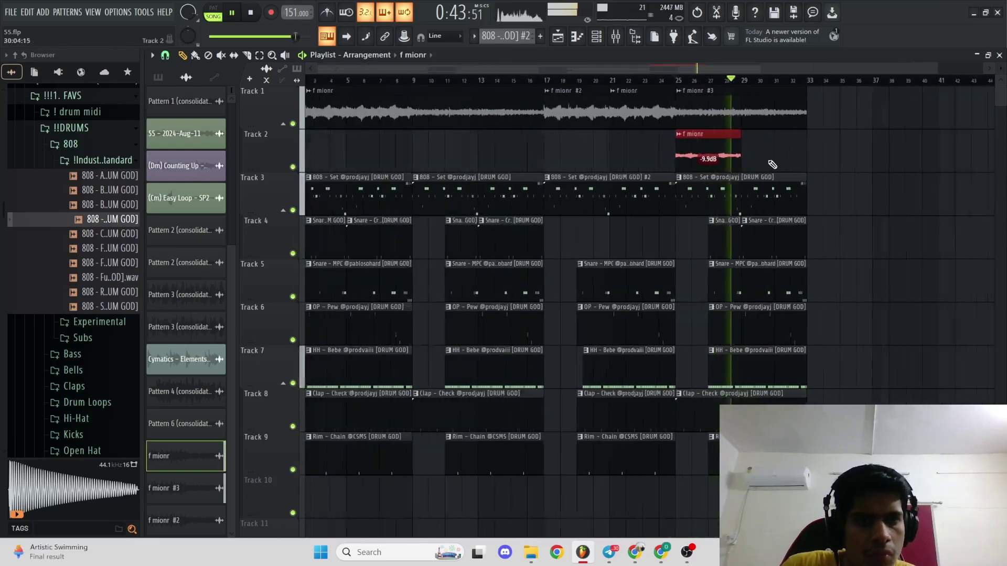
scroll(766, 157, "up", 1)
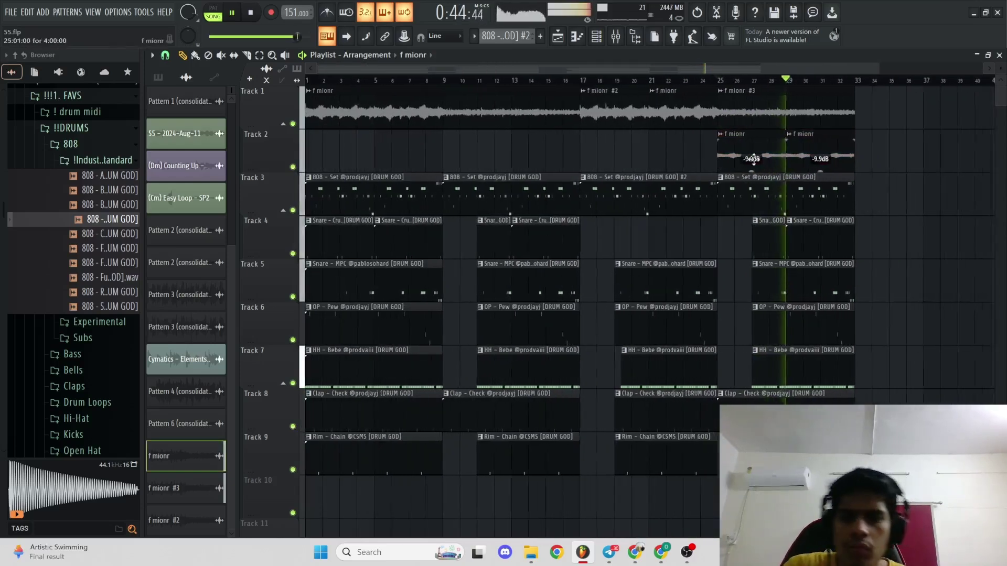
- Slice the first melody clip at bar 9, copy its eight bars to bar 33, and make the copy unique
left_click(443, 117)
right_click(446, 119)
left_click(467, 140)
mouse_move(395, 105)
left_mouse_down()
mouse_move(932, 106)
mouse_move(919, 105)
left_mouse_up()
left_click(856, 92)
key("u")
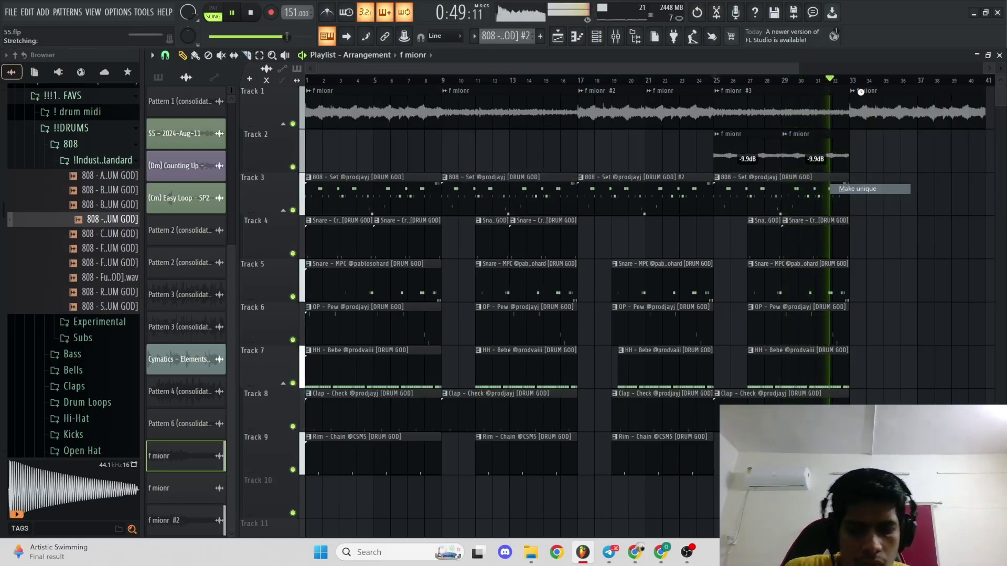
- Route the bar 33 melody clip to mixer track 22 and load HalfTime in slot 3 at a 28% mix level
key("ctrl+l")
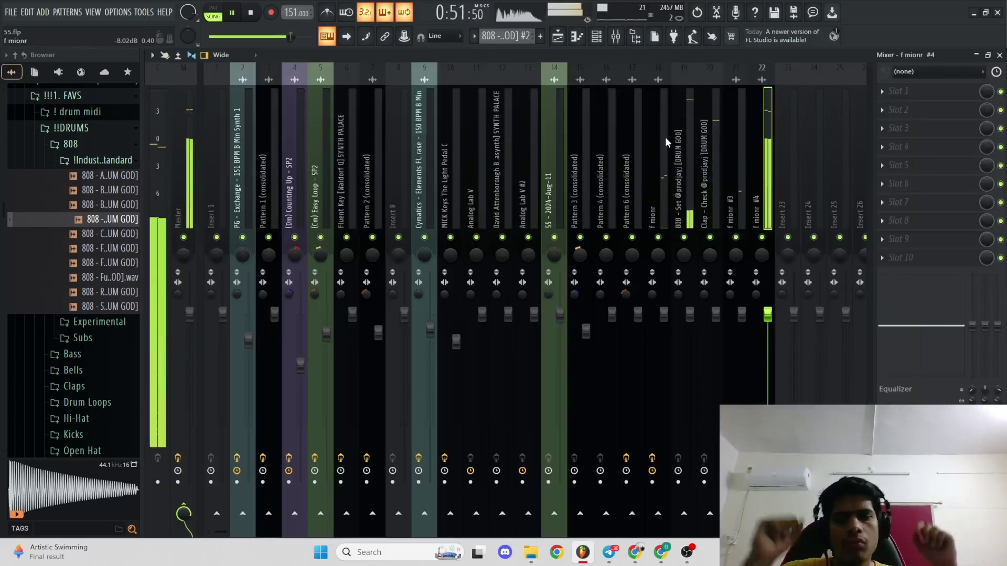
left_click(901, 135)
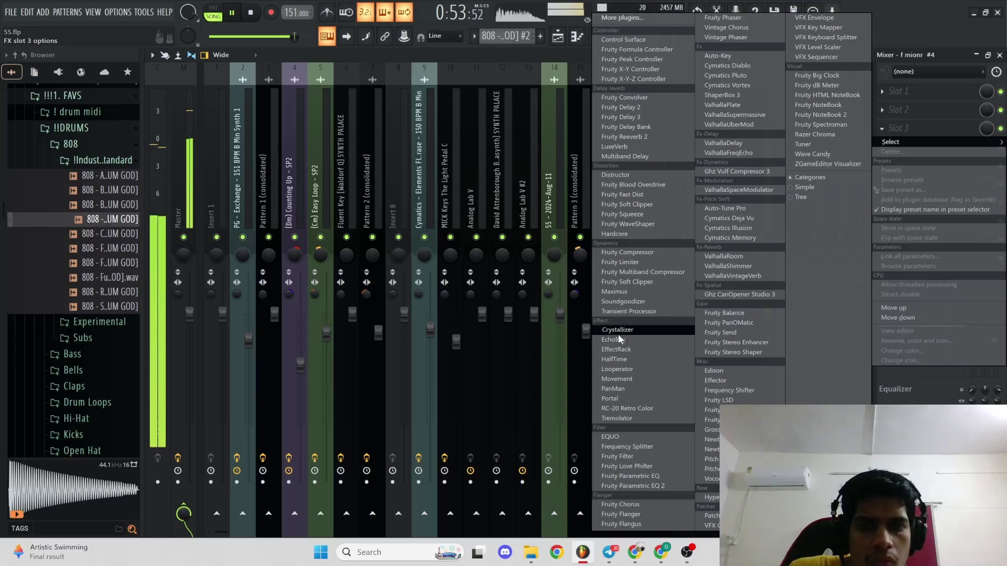
left_click(616, 360)
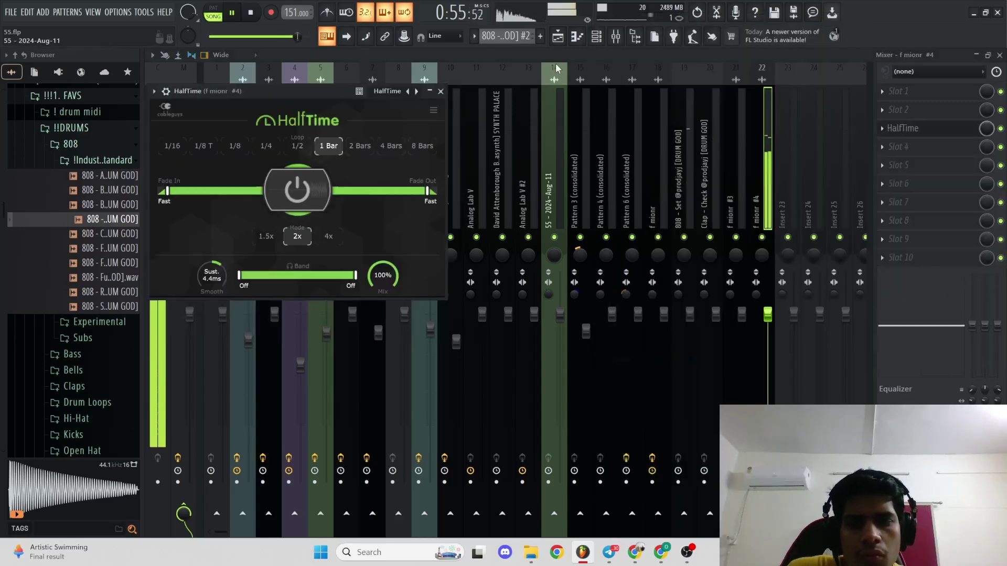
left_click_drag(986, 129, 986, 158)
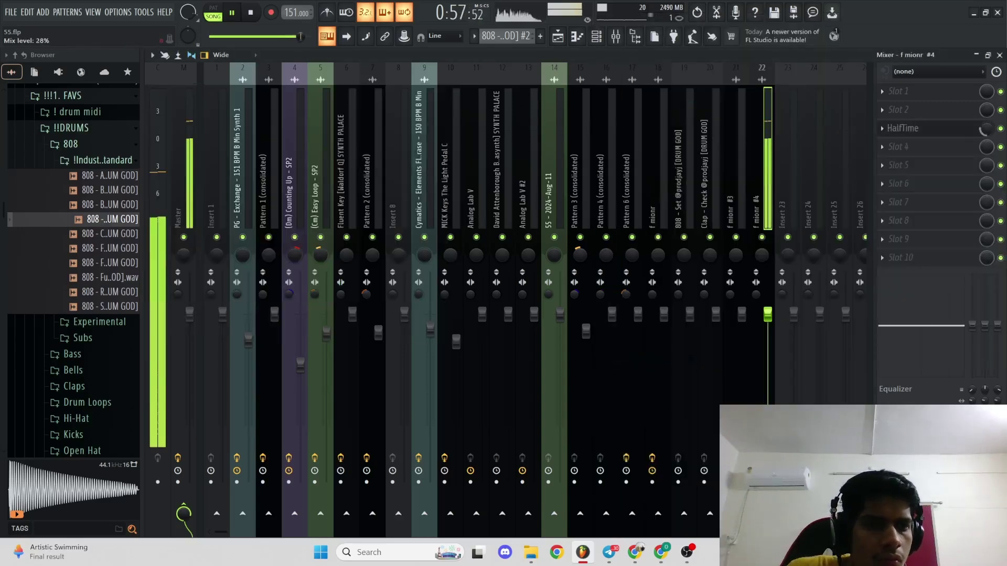
left_click(558, 35)
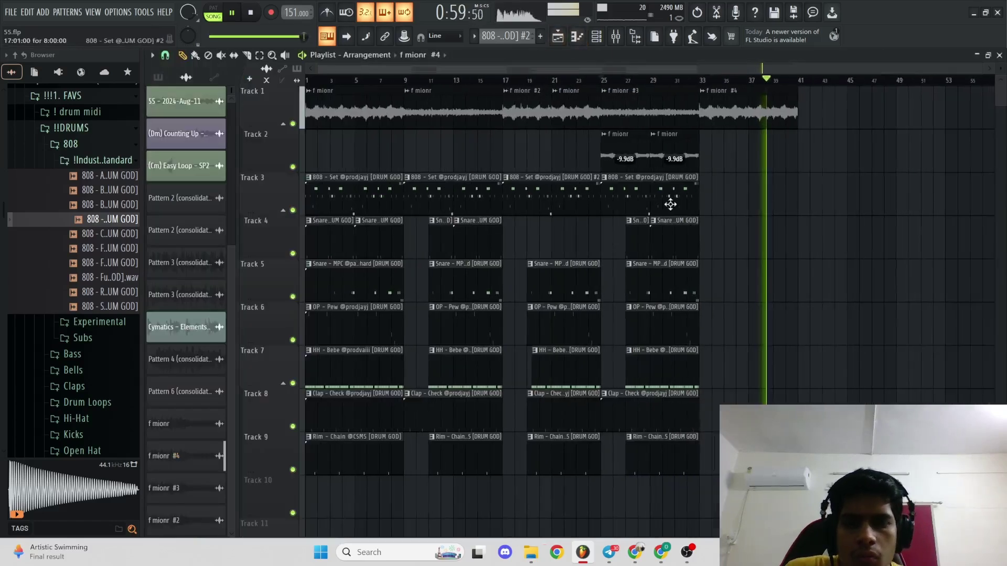
- Chop the bar 33 melody clip into one-bar pieces, keeping only those at bars 33, 35, 37 and 39
scroll(759, 202, "up", 5)
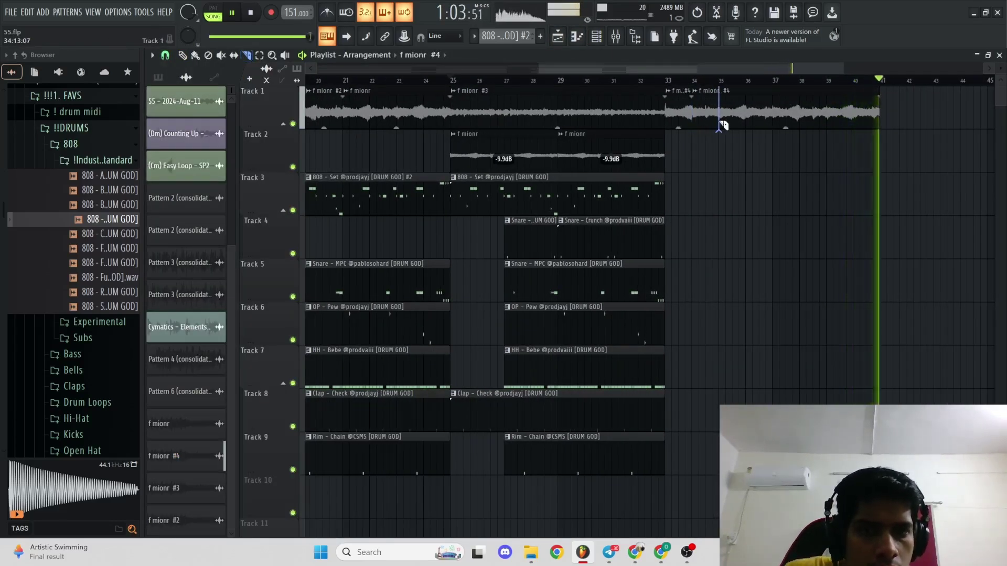
left_click(773, 123)
right_click(775, 124)
left_click(787, 135)
key("space")
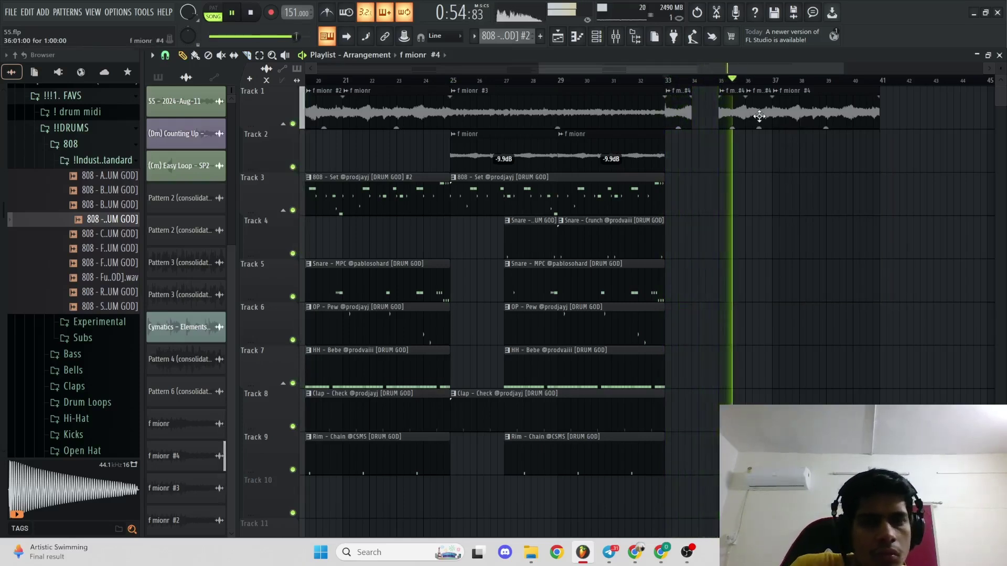
right_click(780, 125)
left_click_drag(794, 125, 685, 124)
left_click_drag(685, 124, 788, 124)
scroll(784, 137, "up", 3)
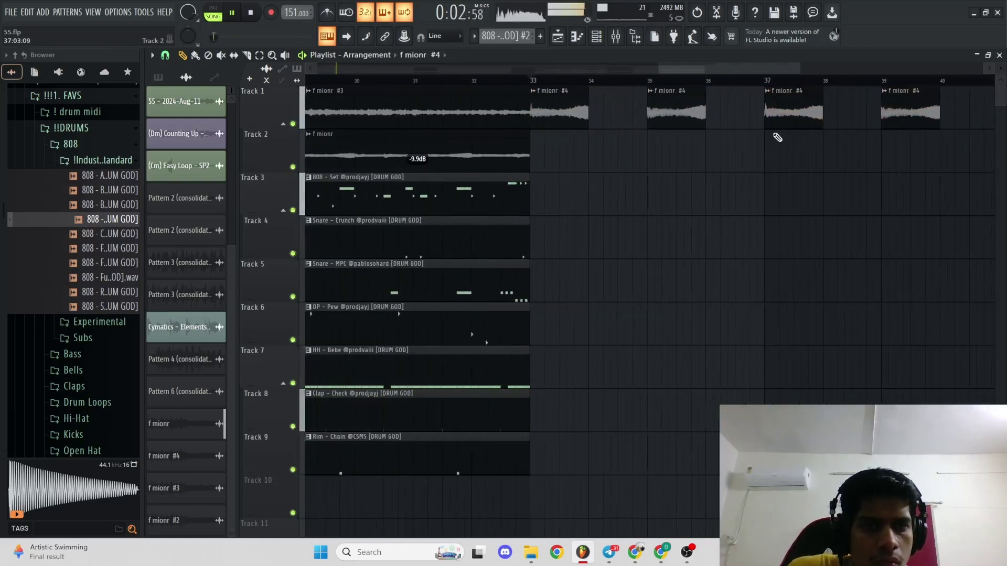
- Fill bars 34, 36, 38 and 40 on track 1 with one-bar melody clips that have curved fade-ins
left_click(713, 99)
left_click(708, 79)
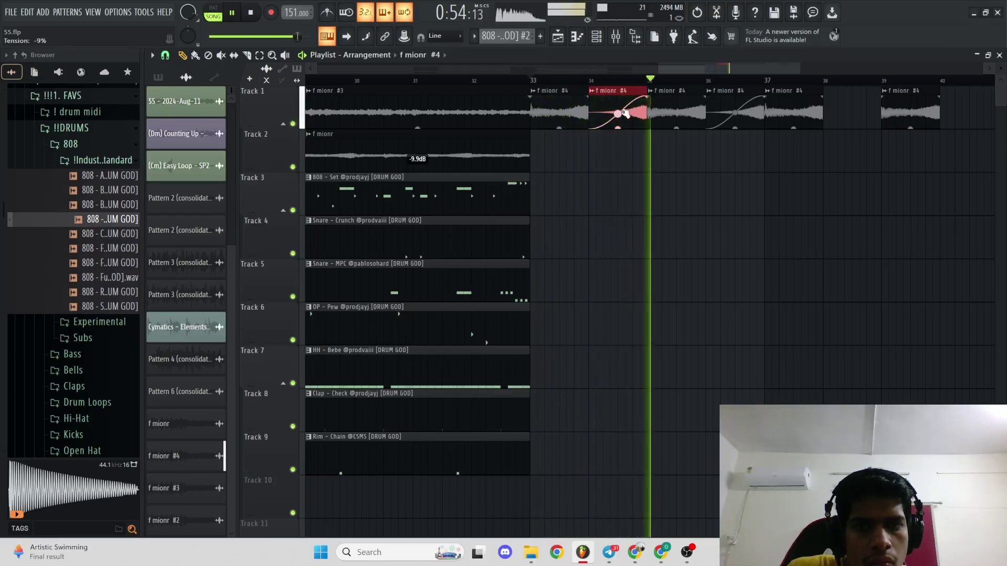
left_click_drag(734, 118, 736, 126)
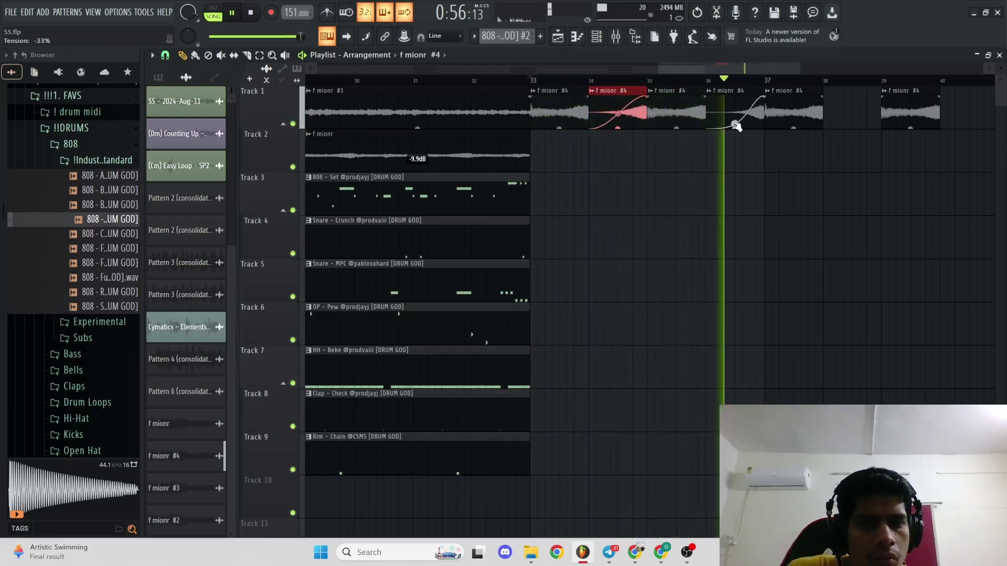
scroll(758, 121, "down", 3)
right_click(777, 125)
right_click(826, 127)
left_click_drag(834, 125, 671, 124)
key("ctrl+b")
scroll(706, 127, "down", 3)
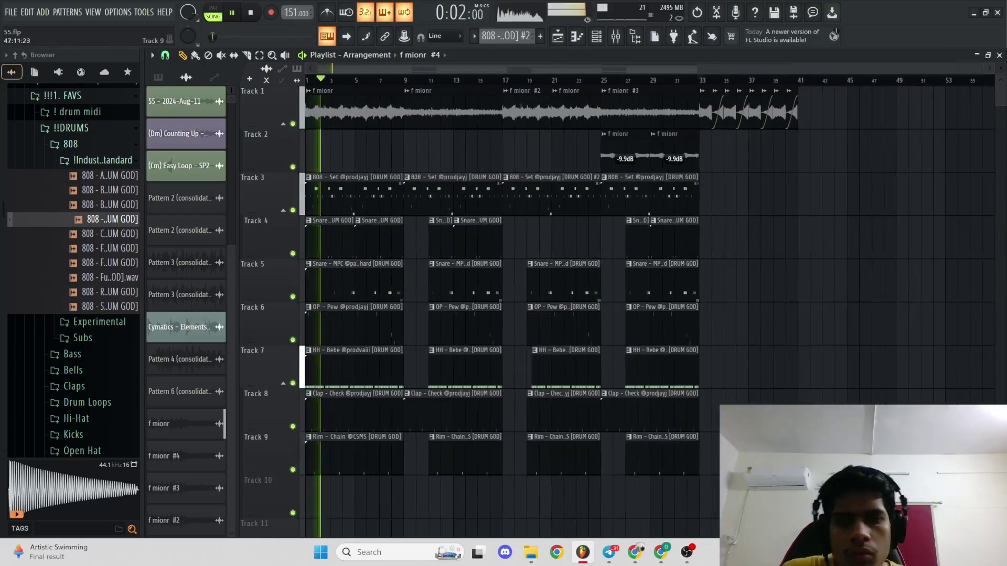
- Move the whole arrangement to start exactly at bar 9 and play it back
key("ctrl+a")
left_click_drag(467, 129, 373, 130)
left_click_drag(350, 118, 499, 113)
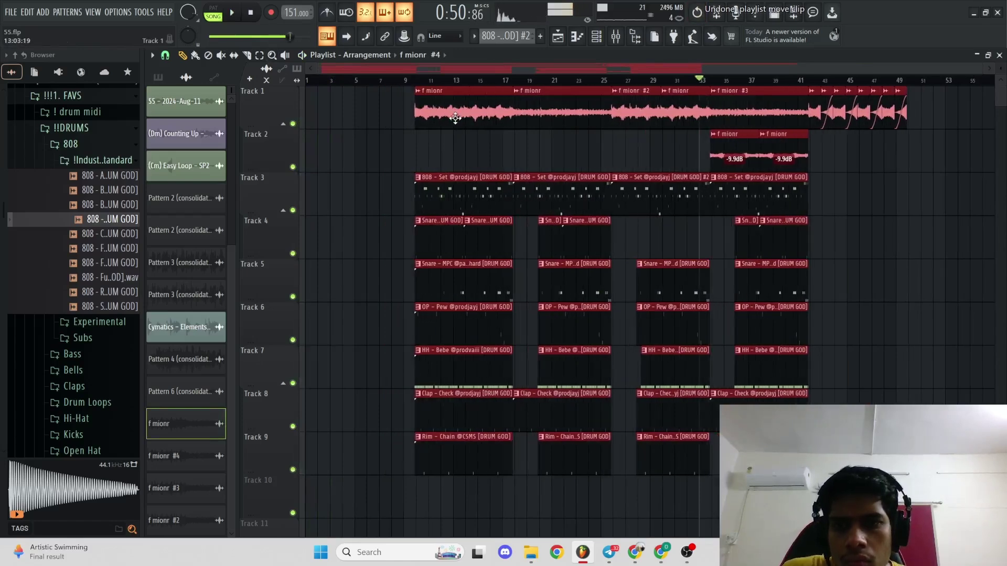
scroll(380, 132, "up", 4)
scroll(475, 130, "up", 4)
key("ctrl+a")
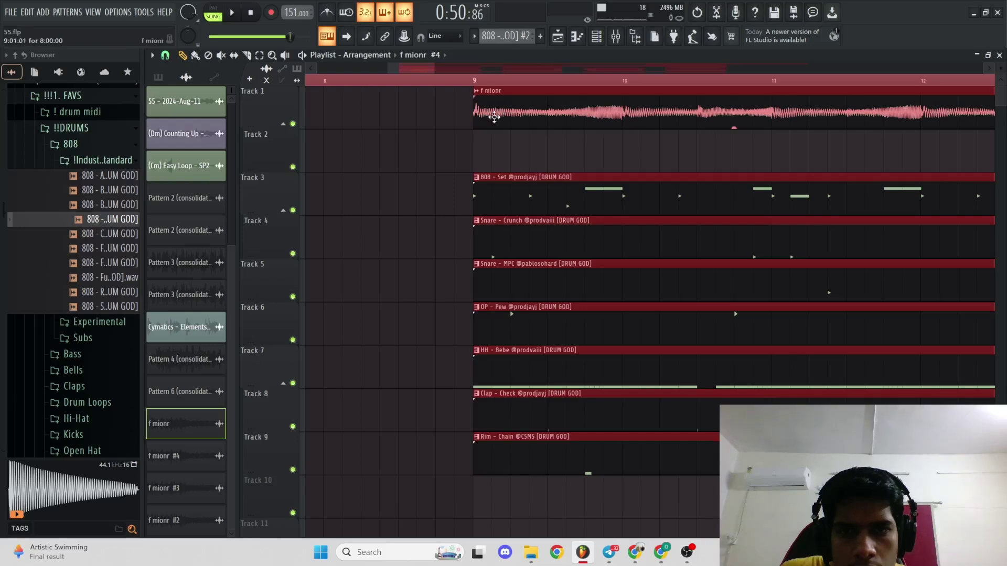
key("space")
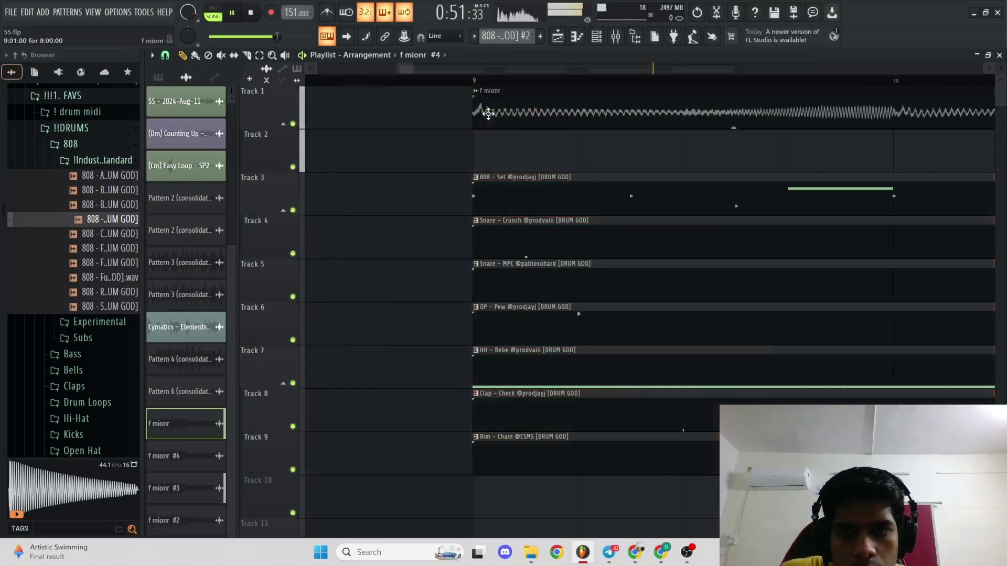
scroll(462, 126, "down", 5)
key("space")
scroll(313, 80, "down", 3)
scroll(313, 80, "up", 4)
- Place an eight-bar melody clip at bar 1 on track 1 as the intro and make it unique
left_click(313, 80)
left_click(311, 90)
left_click(336, 189)
double_click(333, 90)
- Route the intro melody clip to mixer track 23, choose an effect for its chain, and return to the playlist
key("ctrl+l")
key("space")
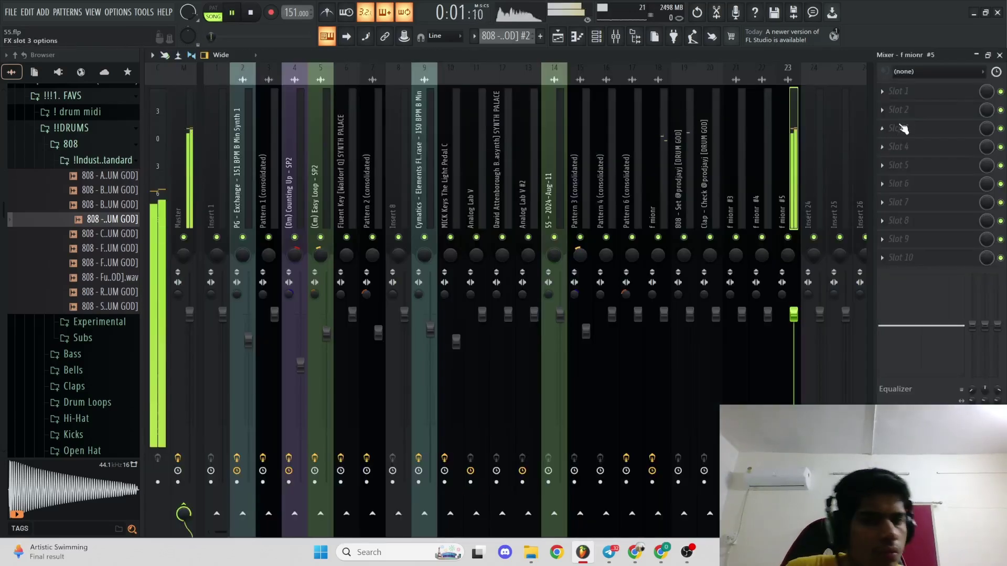
left_click(898, 147)
left_click(557, 37)
scroll(526, 186, "down", 5)
- Place the favorited "transition" sample on track 10 just before bar 9, and play the lead-in to the drop
left_click(127, 72)
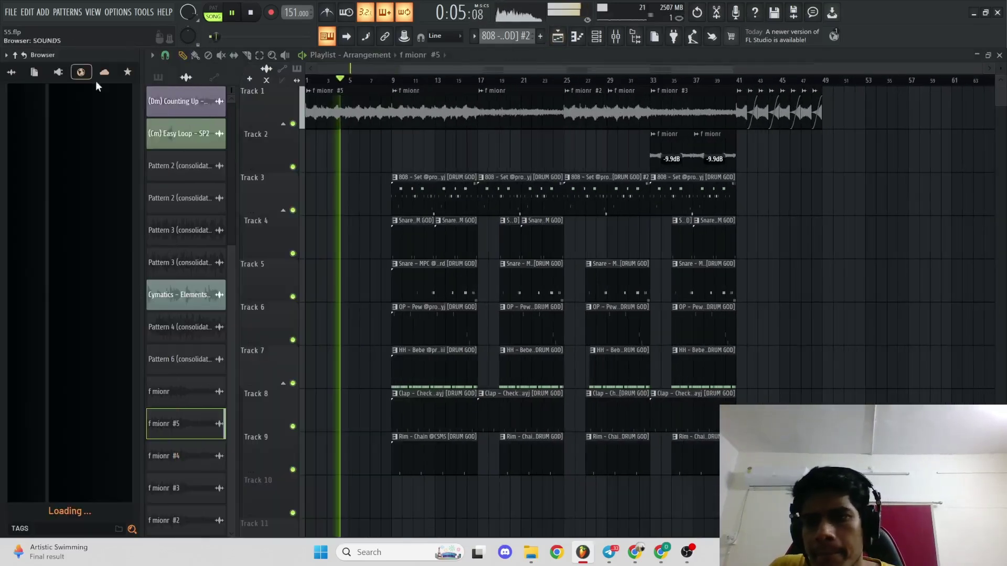
left_click(127, 72)
key("space")
scroll(99, 221, "down", 15)
left_click_drag(54, 434, 387, 492)
scroll(386, 493, "up", 4)
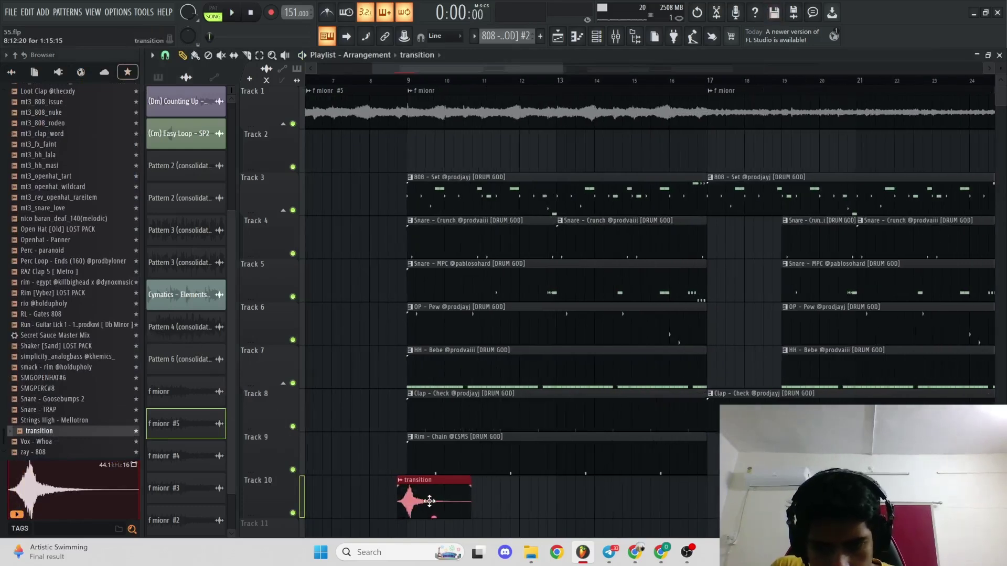
double_click(427, 502)
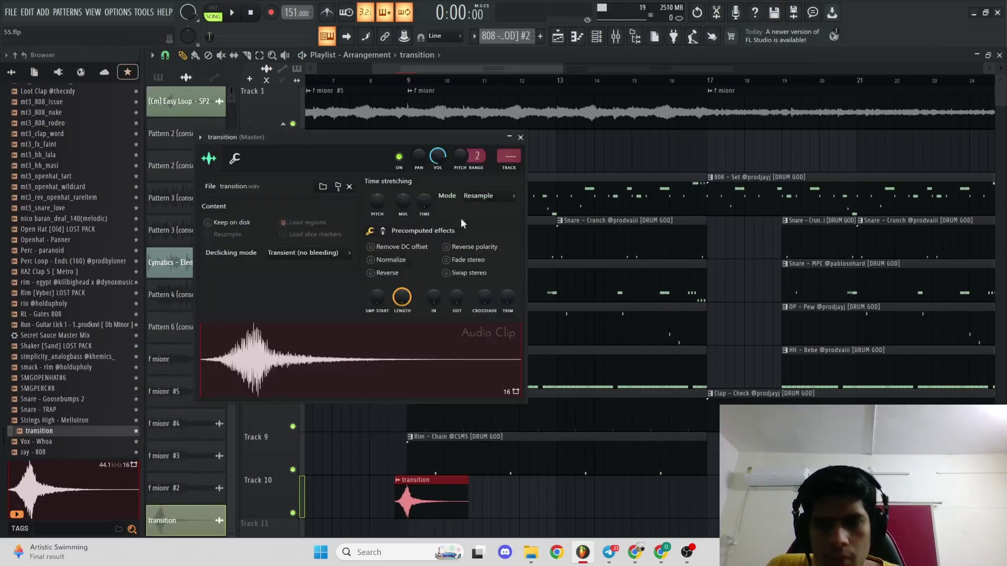
left_click(394, 80)
key("space")
scroll(406, 191, "down", 4)
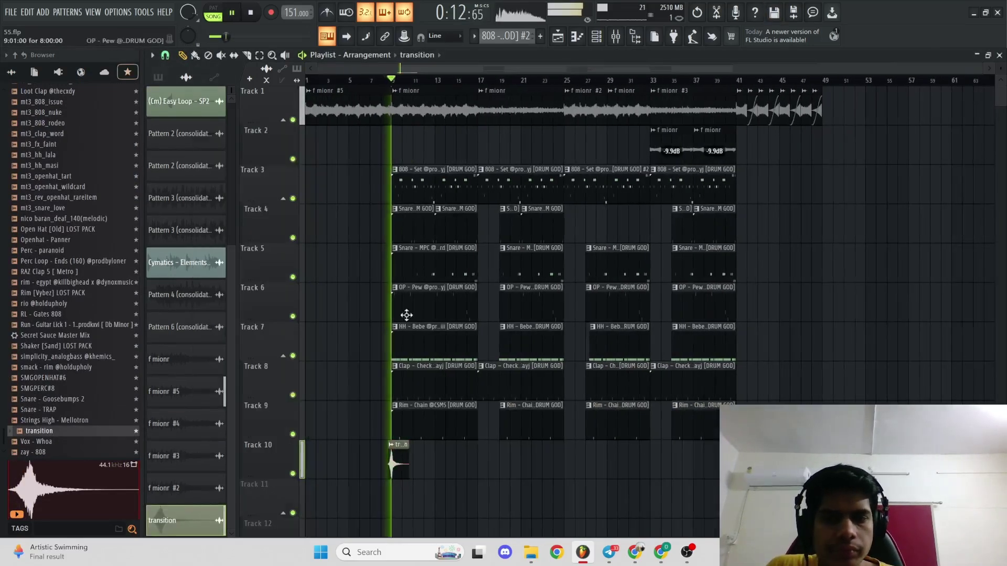
- Align the transition clip with the bar 9 drop and copy it to bars 17, 25, 33 and 41 on track 10
scroll(403, 236, "up", 2)
left_click_drag(440, 500, 390, 479)
scroll(564, 476, "down", 3)
left_click_drag(399, 468, 571, 466)
scroll(567, 467, "up", 4)
key("ctrl+d")
scroll(581, 467, "down", 4)
left_click_drag(691, 472, 747, 466)
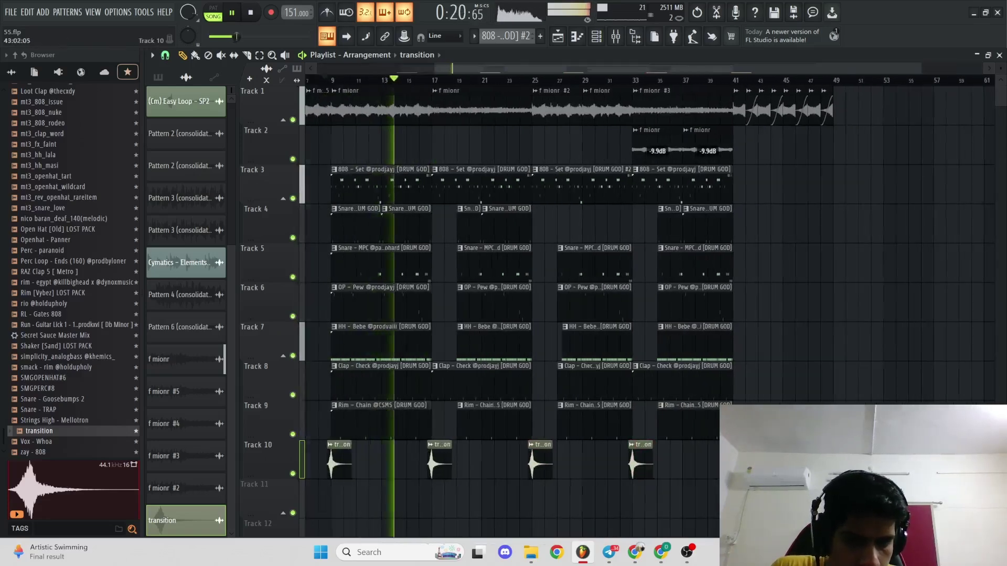
- Select the arrangement after the intro, bars 9 to 48, and duplicate it twice so the song runs through bar 128
right_click(806, 292)
left_click(806, 292)
scroll(816, 242, "up", 1)
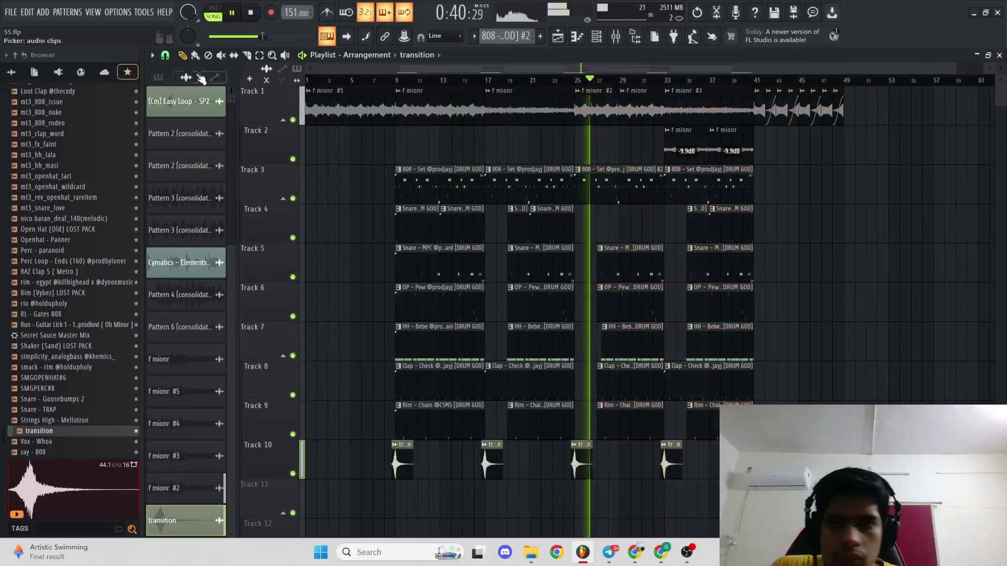
left_click(165, 55)
left_click(176, 211)
left_click_drag(852, 86, 422, 152)
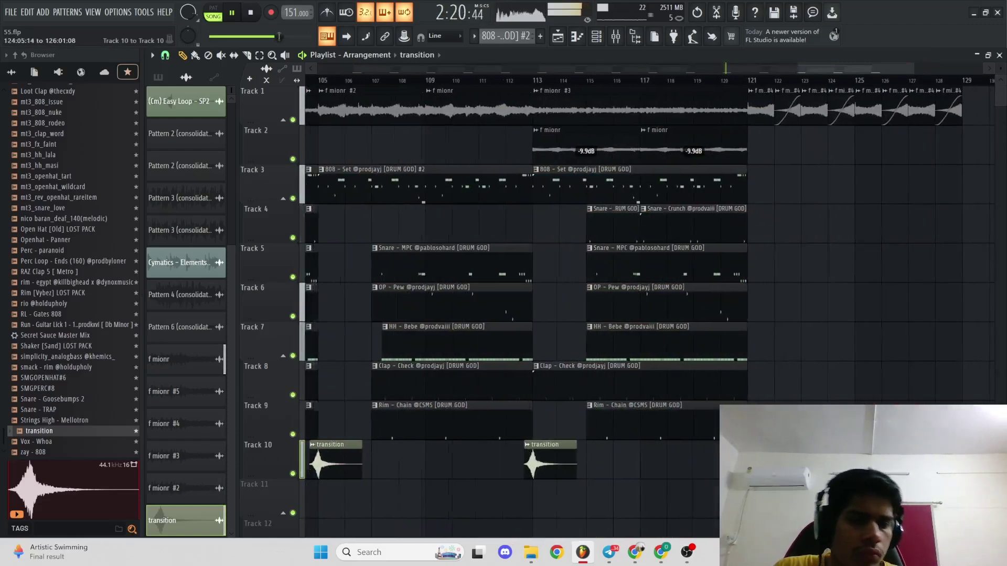
scroll(650, 283, "down", 5)
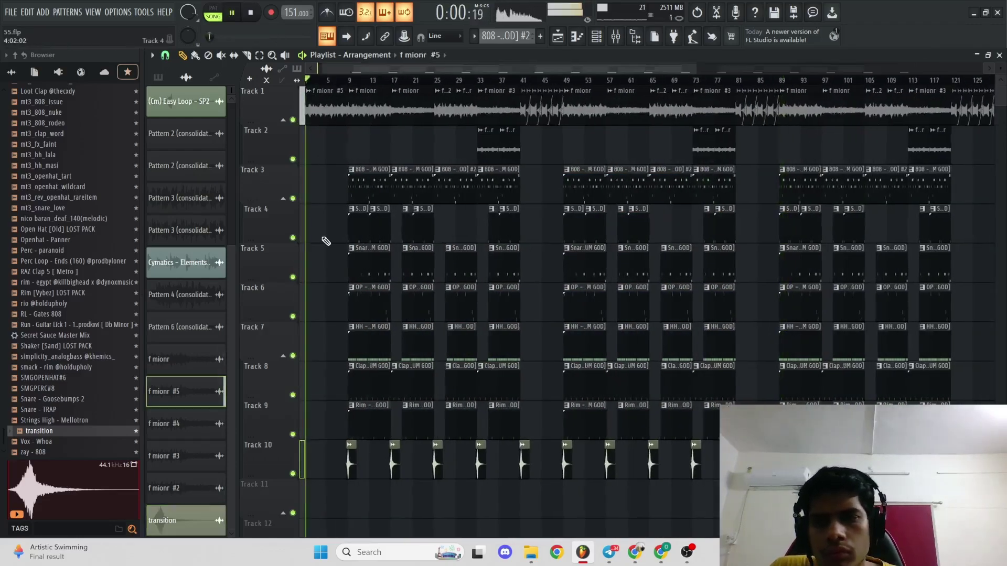
- Copy the hi-hat and clap clips from the first drop into the intro before bar 9 on tracks 7 and 8
scroll(326, 240, "up", 3)
key("space")
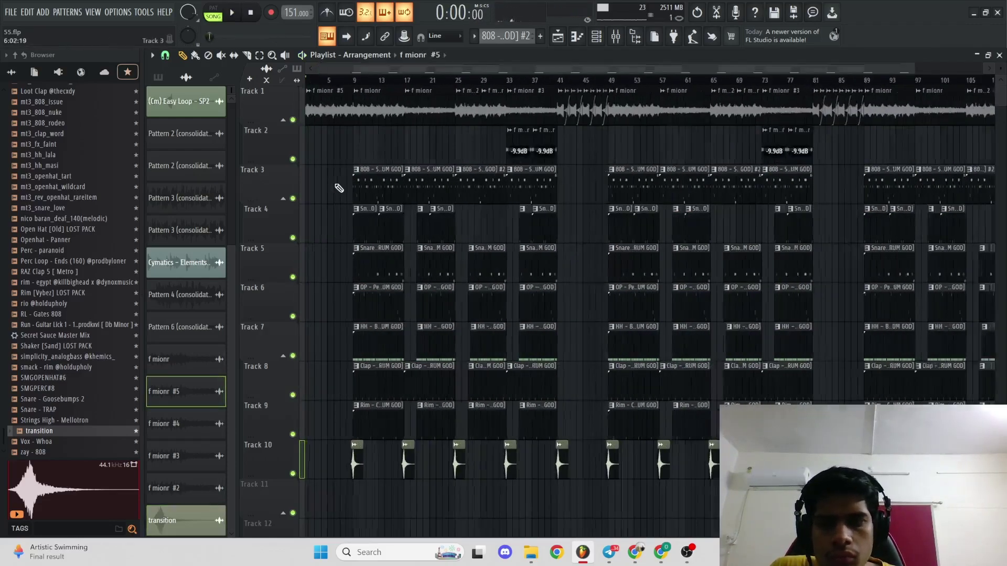
scroll(340, 189, "up", 3)
left_click_drag(472, 345, 195, 364)
left_click_drag(413, 251, 483, 270)
mouse_move(389, 238)
left_mouse_down()
mouse_move(471, 391)
mouse_move(189, 404)
left_mouse_up()
- Slice and trim the copied intro hi-hat and clap clips to start at bar 5, and add a transition clip at bar 5 on track 10
key("c")
left_click_drag(349, 338, 356, 399)
key("p")
left_click(370, 326)
right_click(344, 343)
right_click(342, 381)
mouse_move(399, 439)
left_mouse_down()
mouse_move(454, 475)
mouse_move(398, 470)
left_mouse_up()
- Play the arrangement from the intro through the first drop, and set the system volume to 46 while listening
key("space")
scroll(409, 348, "down", 3)
scroll(367, 209, "down", 3)
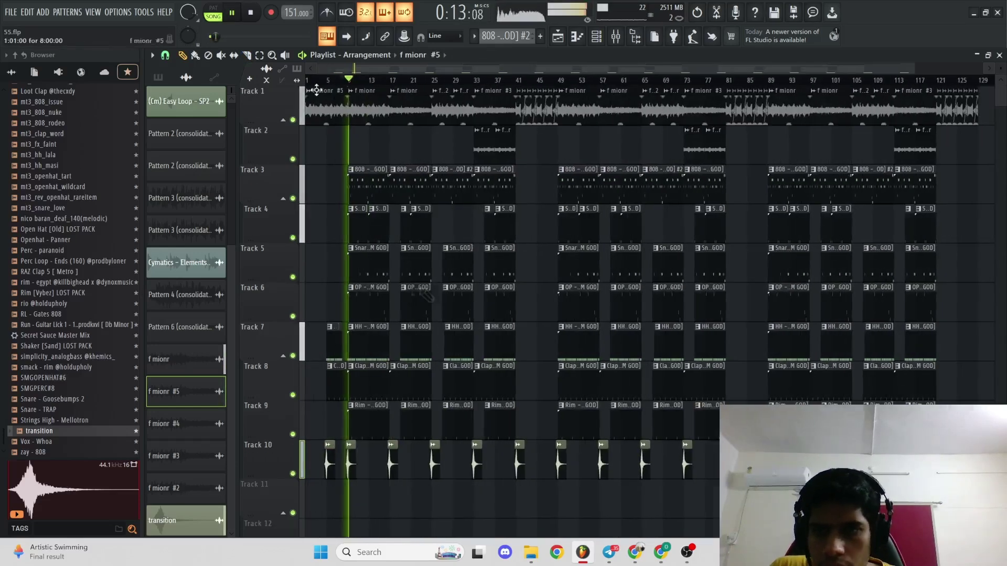
key("space")
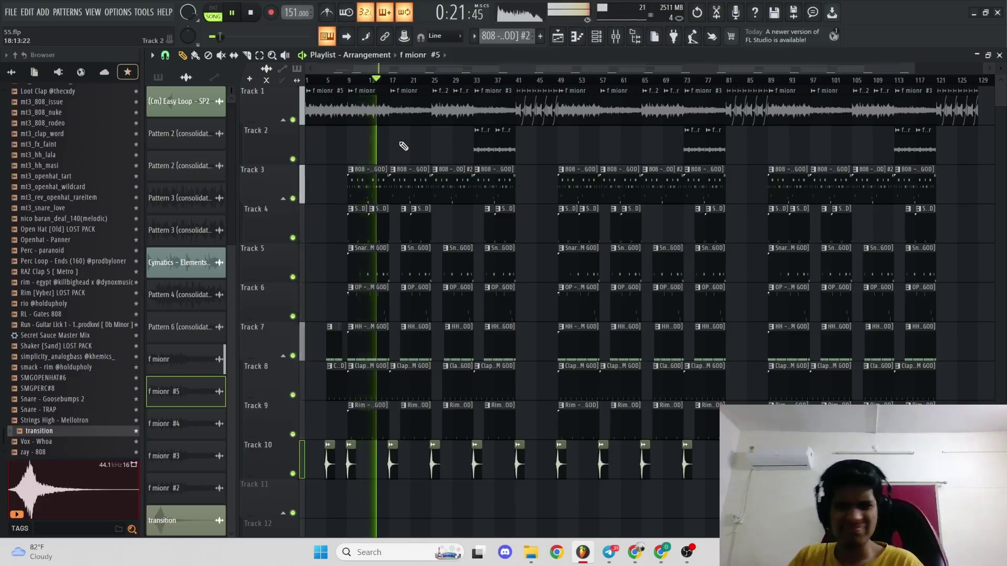
key("XF86AudioRaiseVolume")
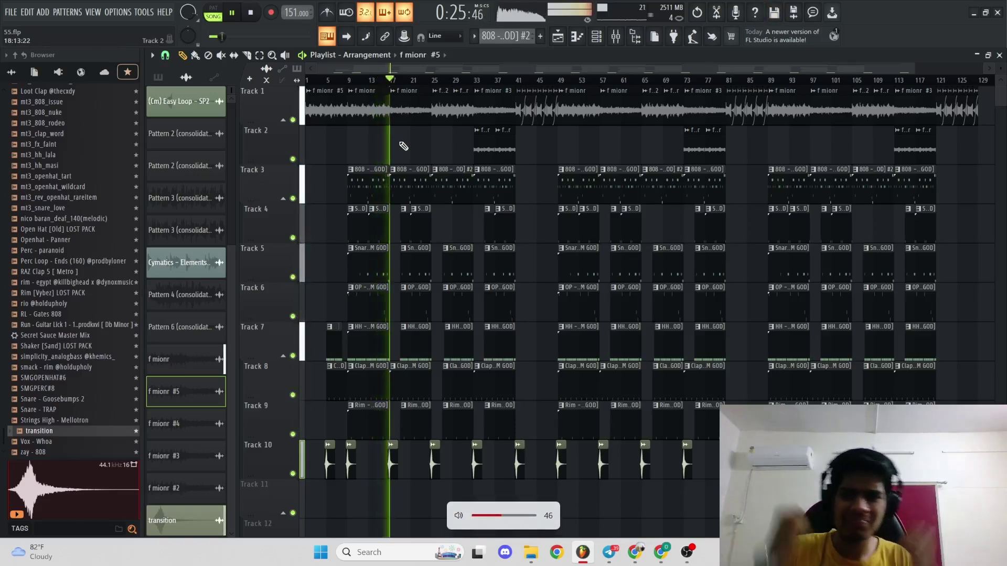
key("XF86AudioLowerVolume")
key("XF86AudioLowerVolume")
key("XF86AudioLowerVolume")
key("XF86AudioLowerVolume")
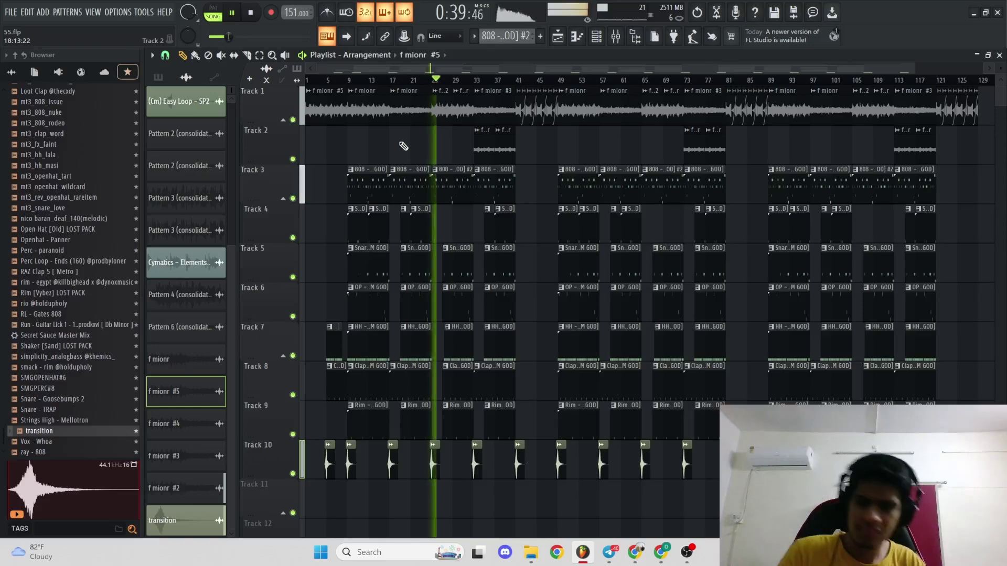
key("XF86AudioRaiseVolume")
key("XF86AudioRaiseVolume")
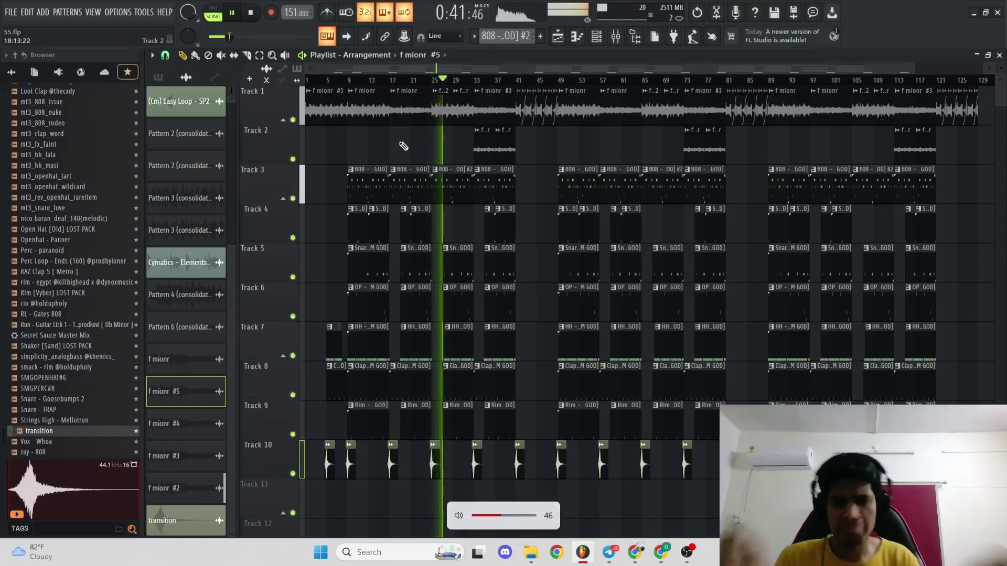
- Review the section between bars 25 and 33 during playback, then stop it and switch to OBS
scroll(403, 145, "up", 2)
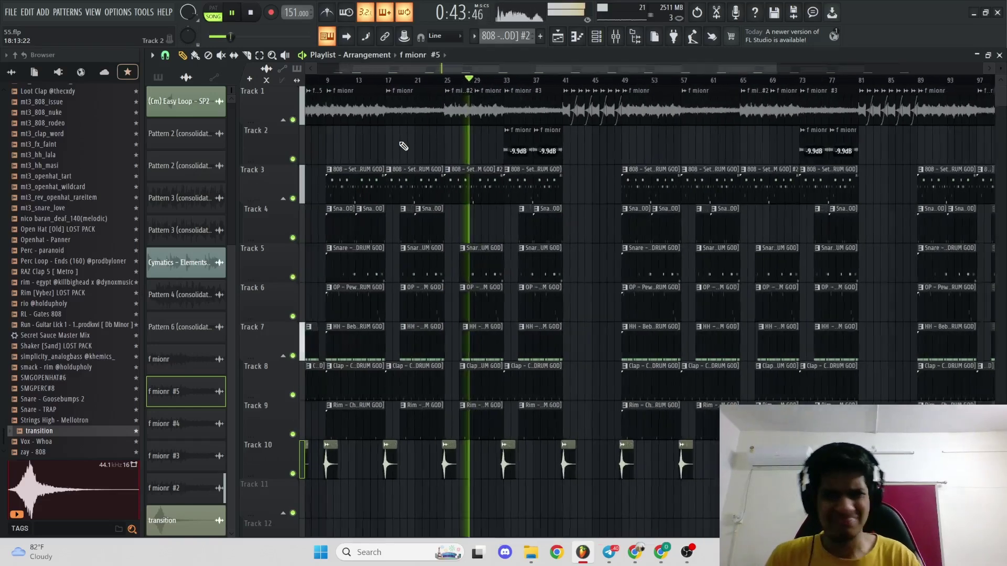
scroll(595, 340, "down", 2)
scroll(591, 338, "up", 2)
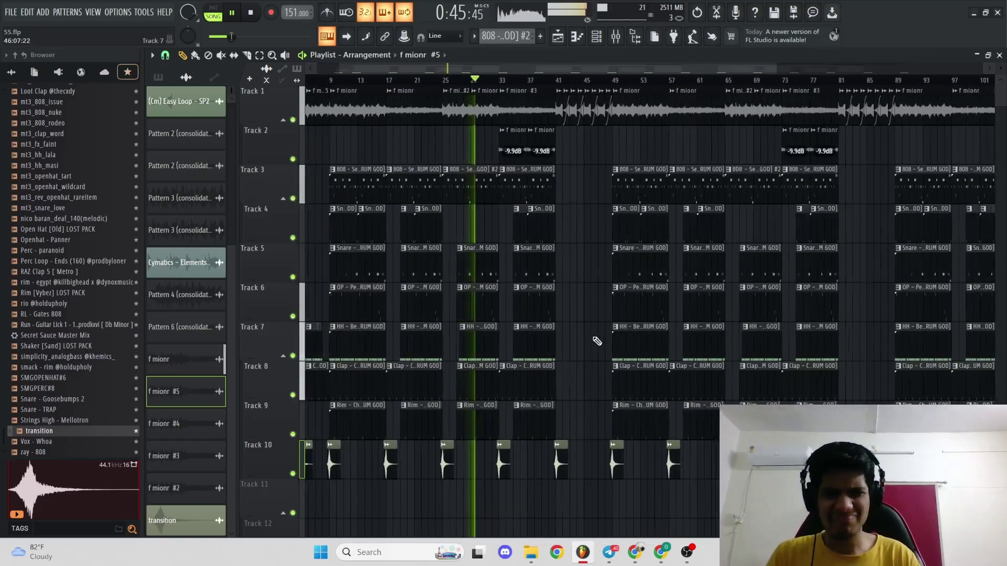
scroll(471, 349, "up", 2)
scroll(471, 349, "up", 2)
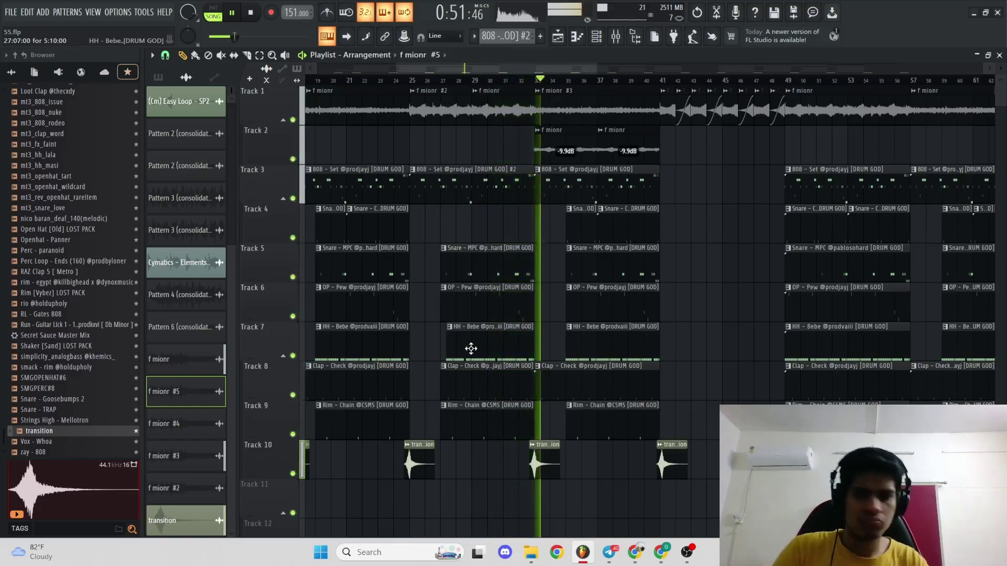
key("space")
left_click(687, 552)
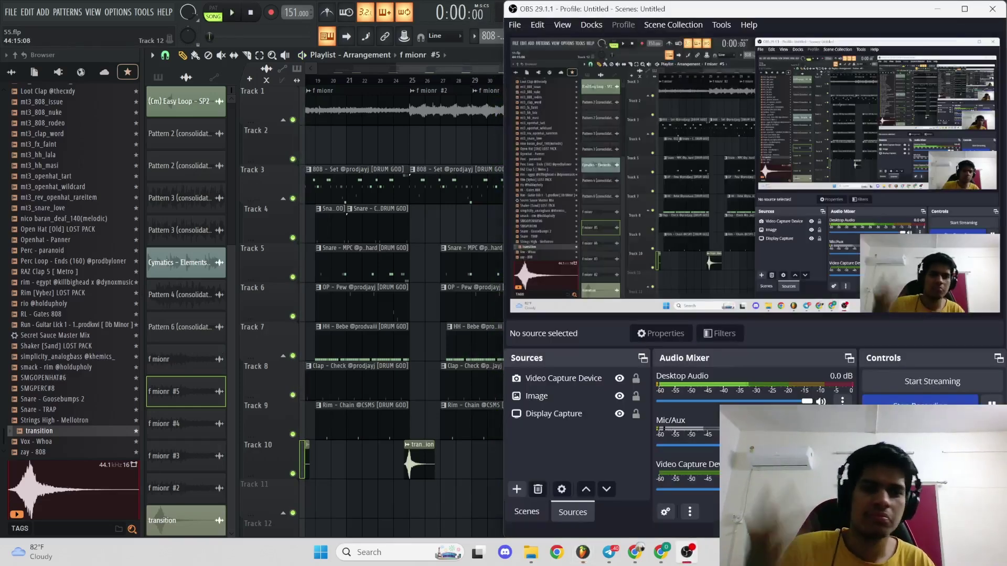